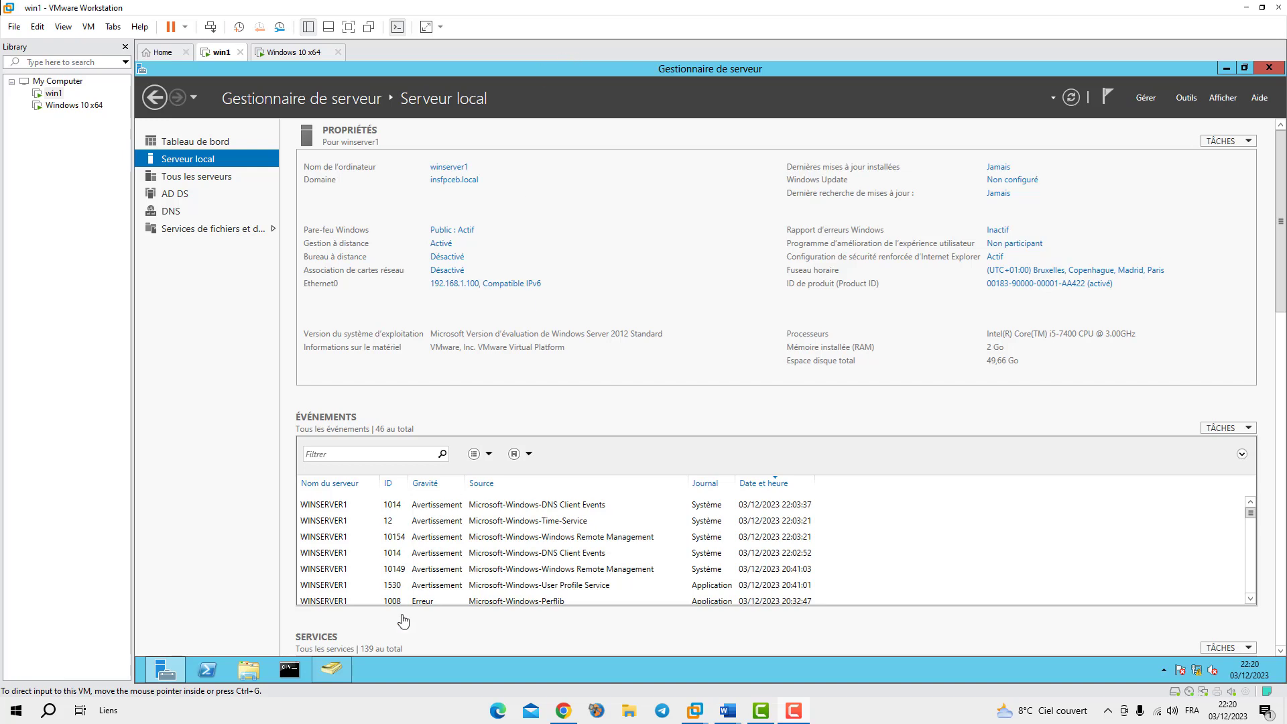
Bring the stratégie d'authentification document forward and scroll to page 7's 'Qu'est-ce qu'une stratégie de groupe ?' section
{"action": "mouse_move", "coordinate": [728, 718]}
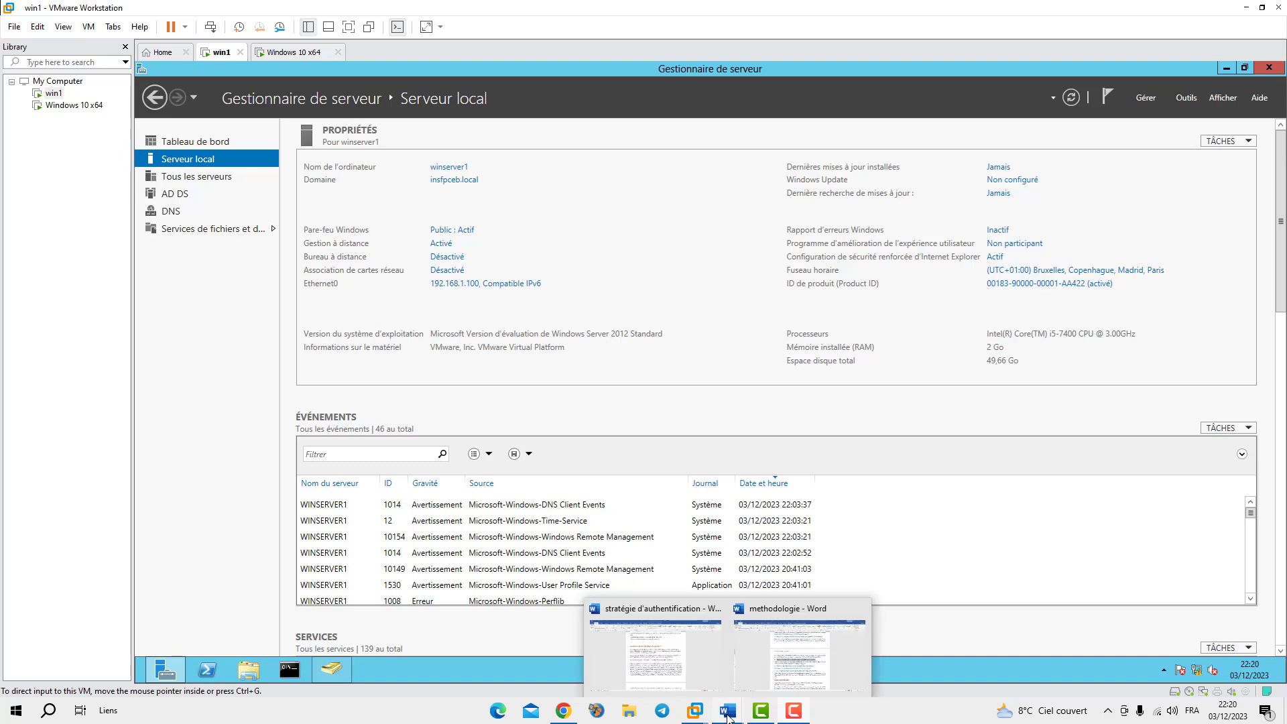
{"action": "left_click", "coordinate": [704, 679]}
{"action": "scroll", "coordinate": [641, 328], "scroll_direction": "up", "scroll_amount": 6}
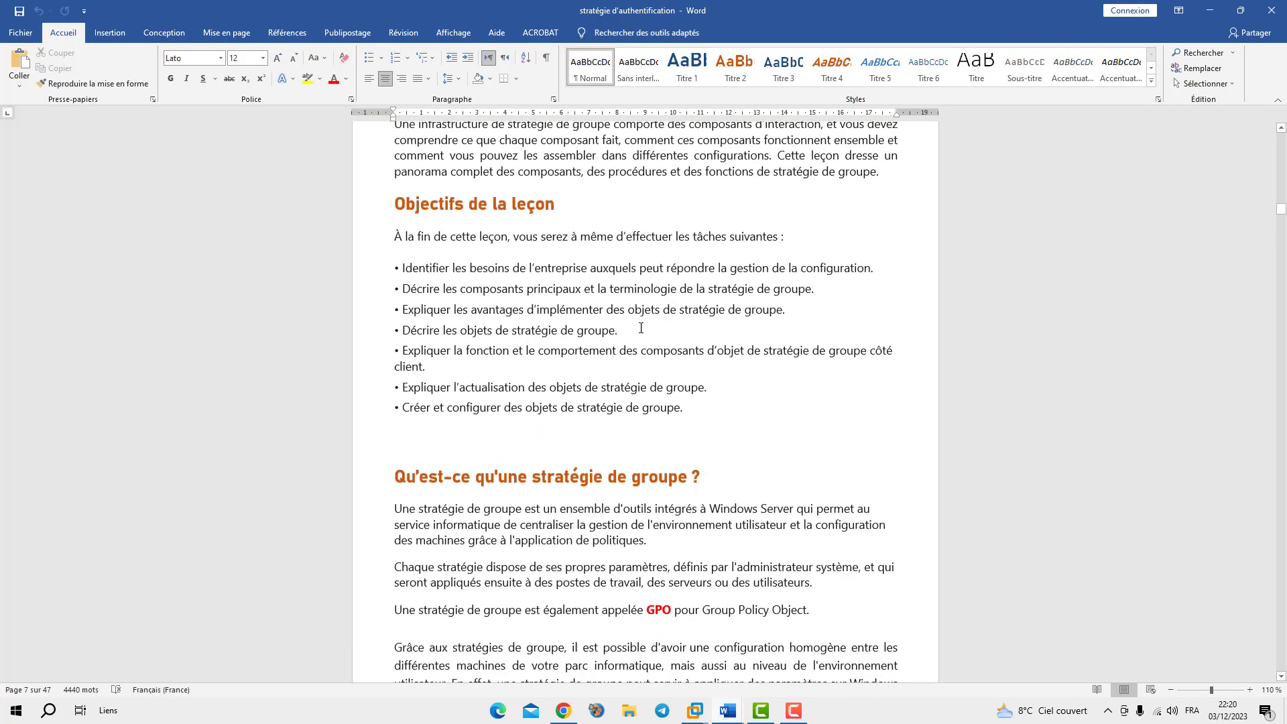
{"action": "scroll", "coordinate": [641, 327], "scroll_direction": "up", "scroll_amount": 4}
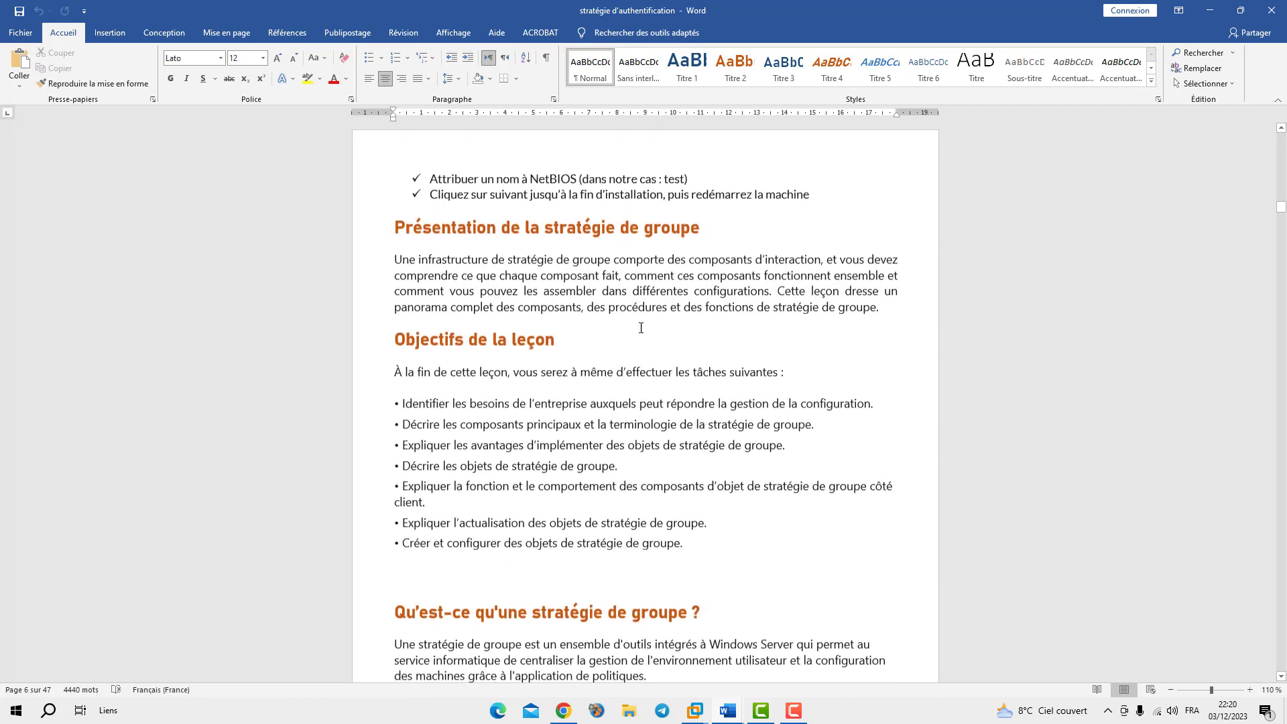
{"action": "scroll", "coordinate": [643, 331], "scroll_direction": "down", "scroll_amount": 3}
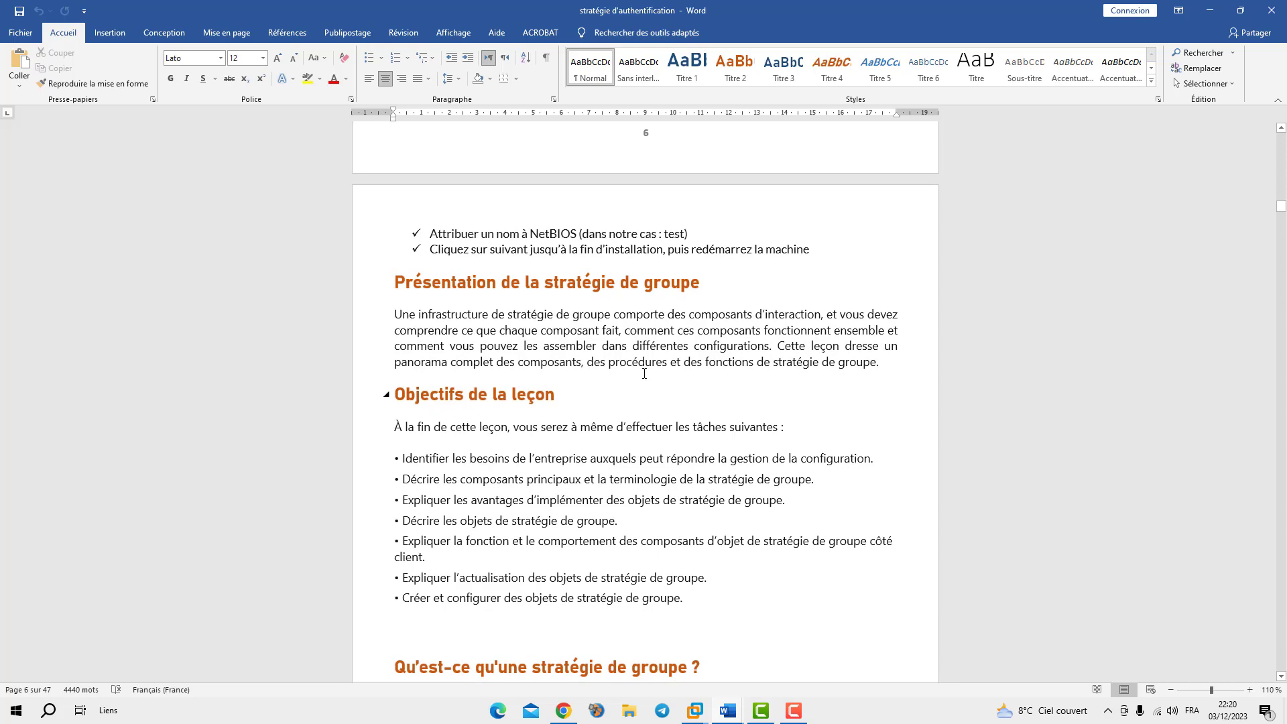
{"action": "scroll", "coordinate": [644, 374], "scroll_direction": "down", "scroll_amount": 6}
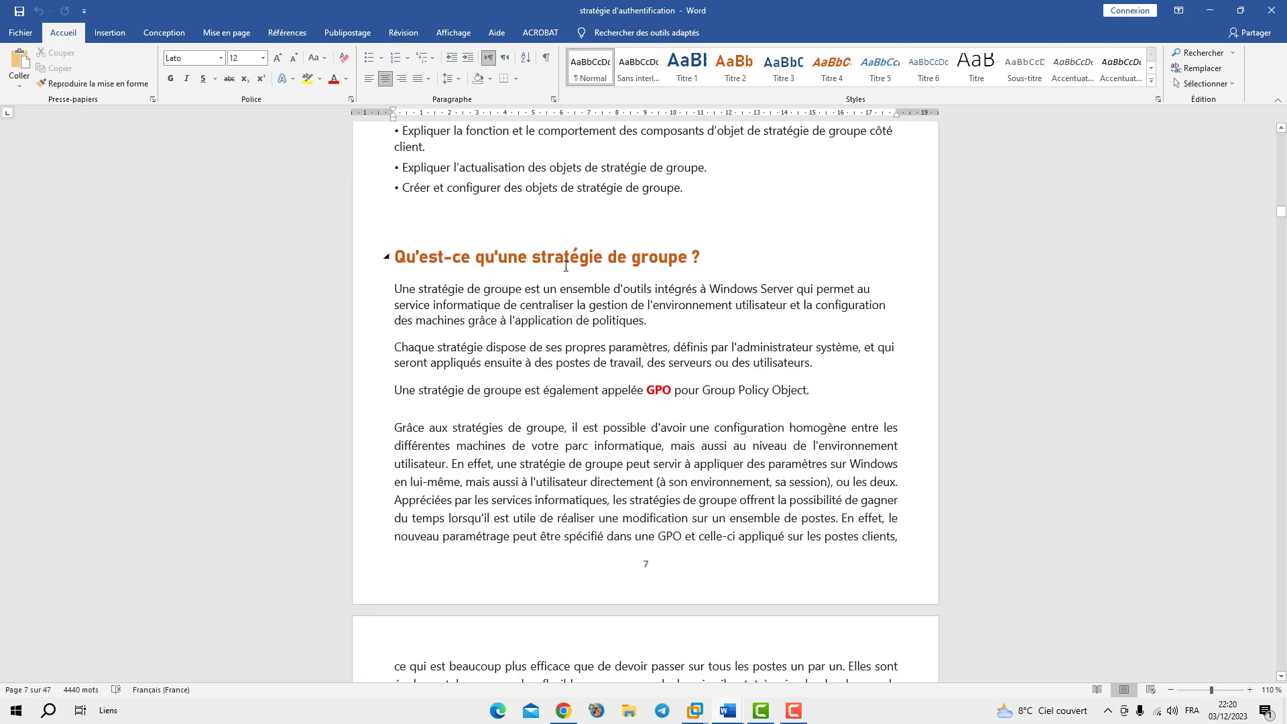
{"action": "scroll", "coordinate": [579, 256], "scroll_direction": "down", "scroll_amount": 1}
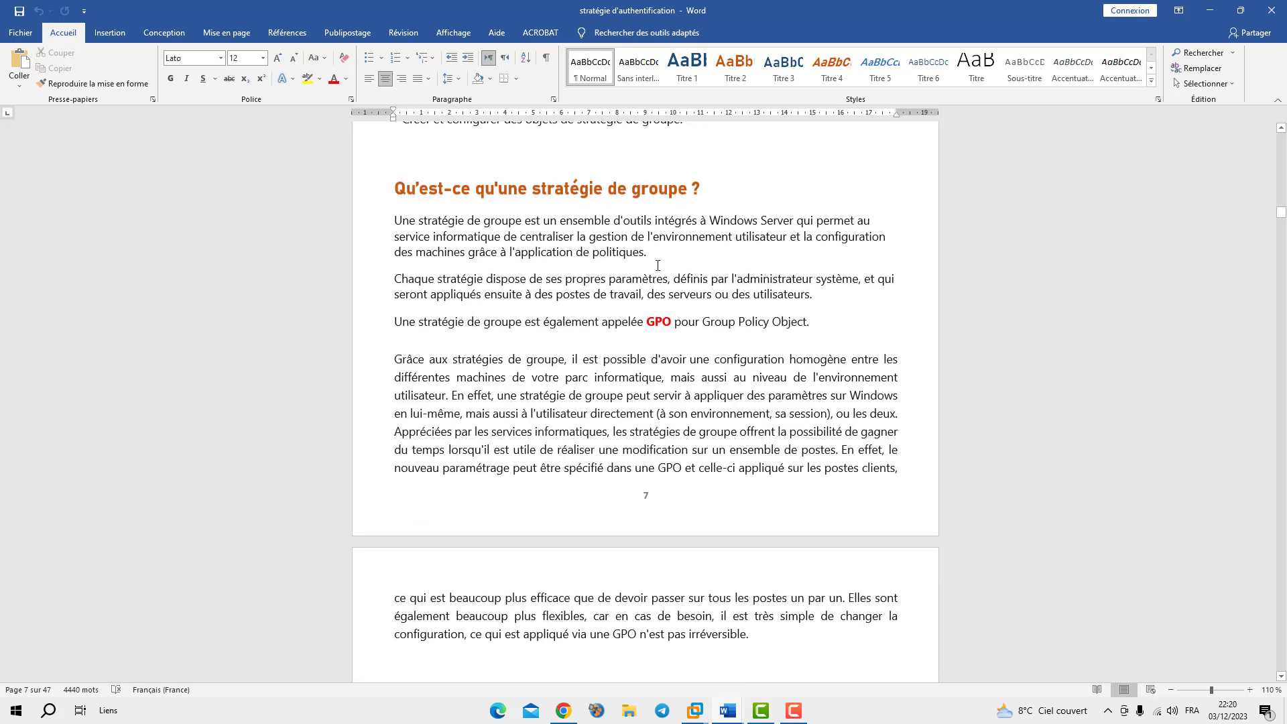
{"action": "scroll", "coordinate": [652, 271], "scroll_direction": "down", "scroll_amount": 3}
{"action": "scroll", "coordinate": [477, 257], "scroll_direction": "up", "scroll_amount": 4}
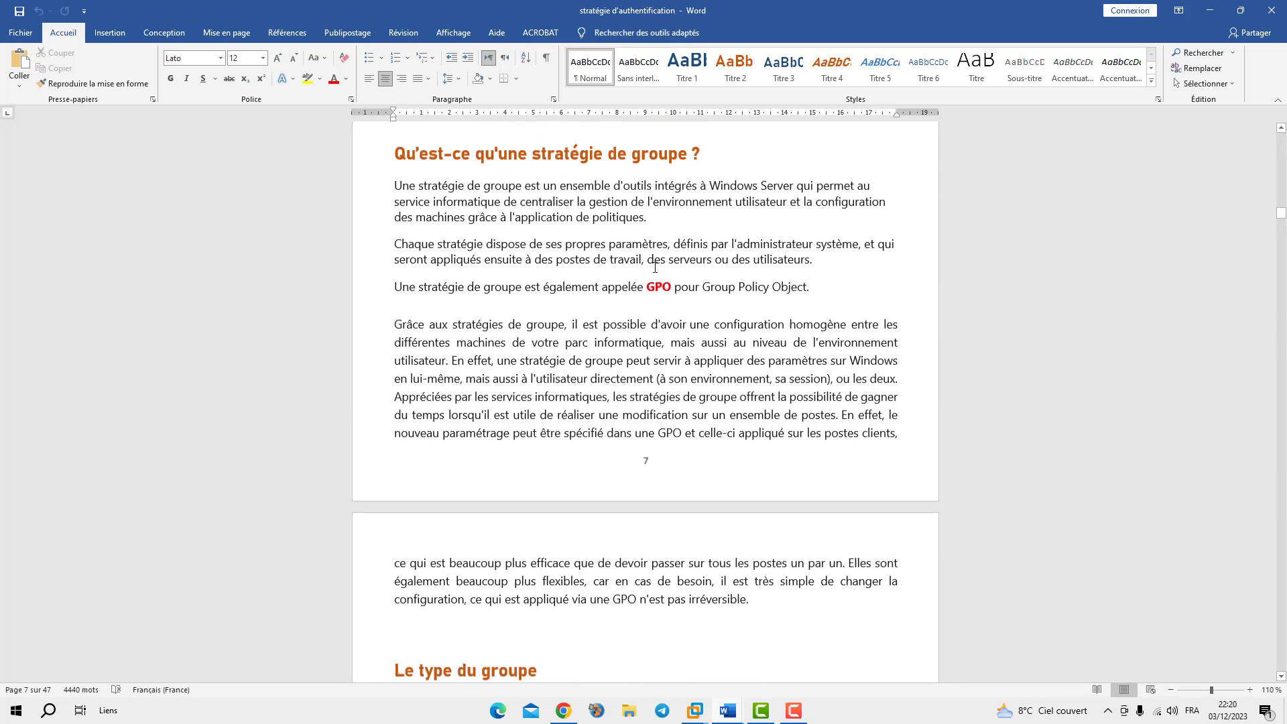
Highlight 'stratégie de groupe' and passages of the first paragraph while reading, then deselect them
{"action": "left_click_drag", "start_coordinate": [445, 288], "coordinate": [522, 289]}
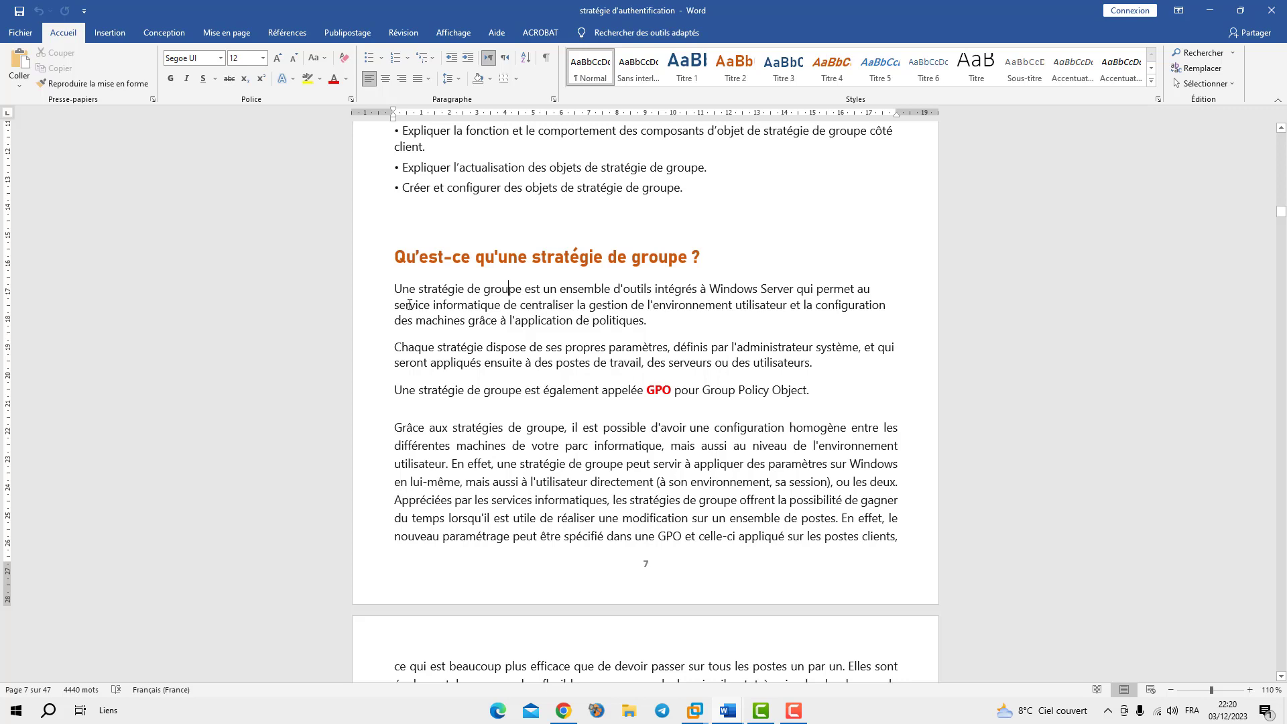
{"action": "left_click_drag", "start_coordinate": [408, 305], "coordinate": [431, 305]}
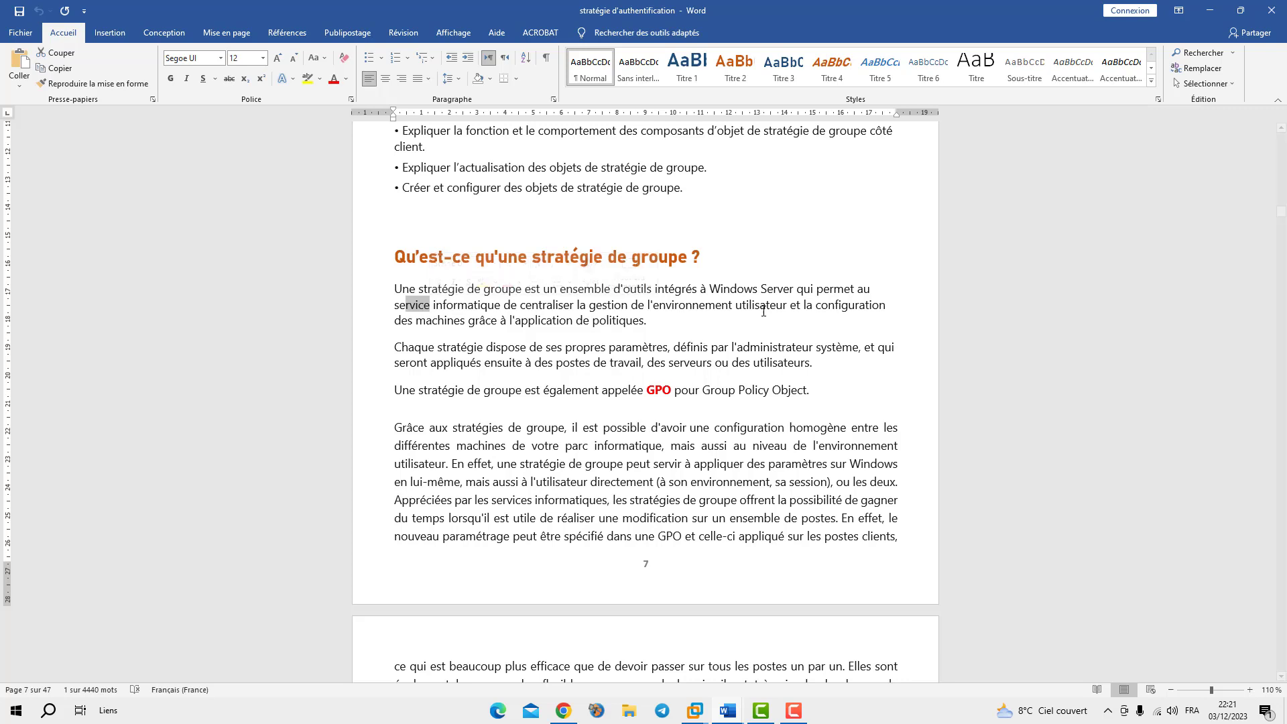
{"action": "left_click_drag", "start_coordinate": [593, 321], "coordinate": [644, 323]}
{"action": "left_click", "coordinate": [647, 337]}
{"action": "left_click", "coordinate": [653, 325]}
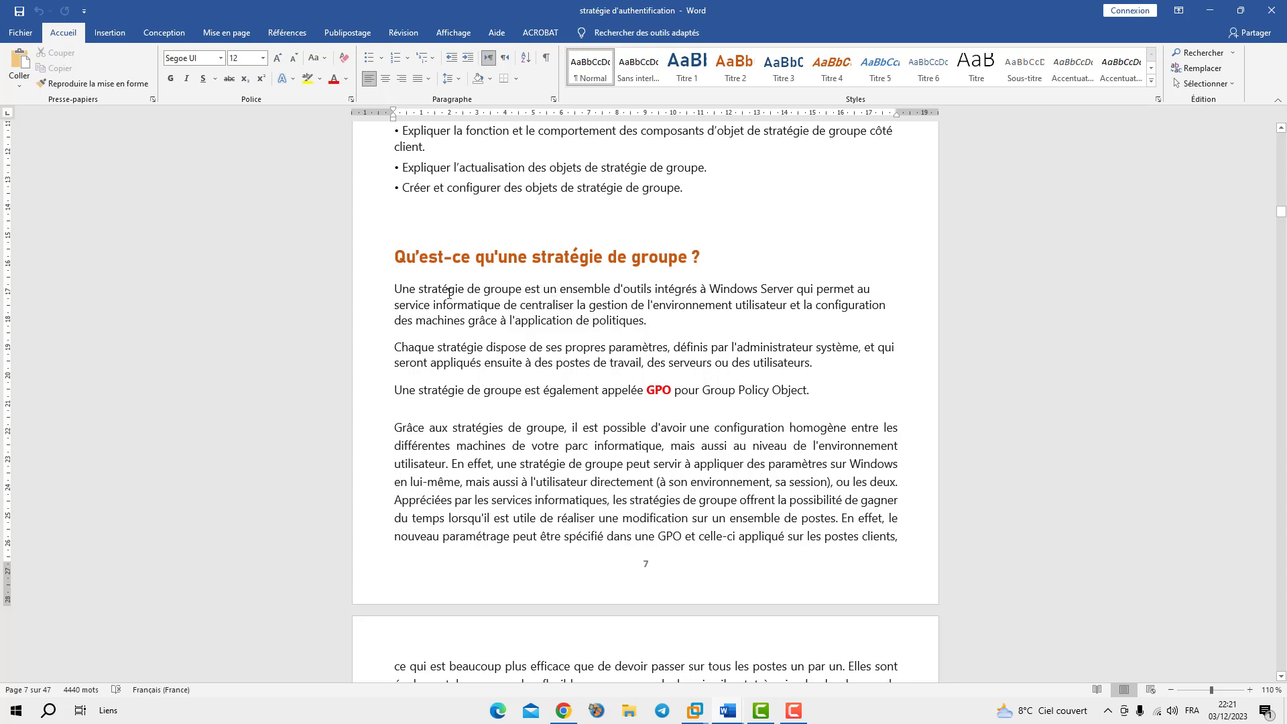
{"action": "left_click_drag", "start_coordinate": [419, 289], "coordinate": [475, 290]}
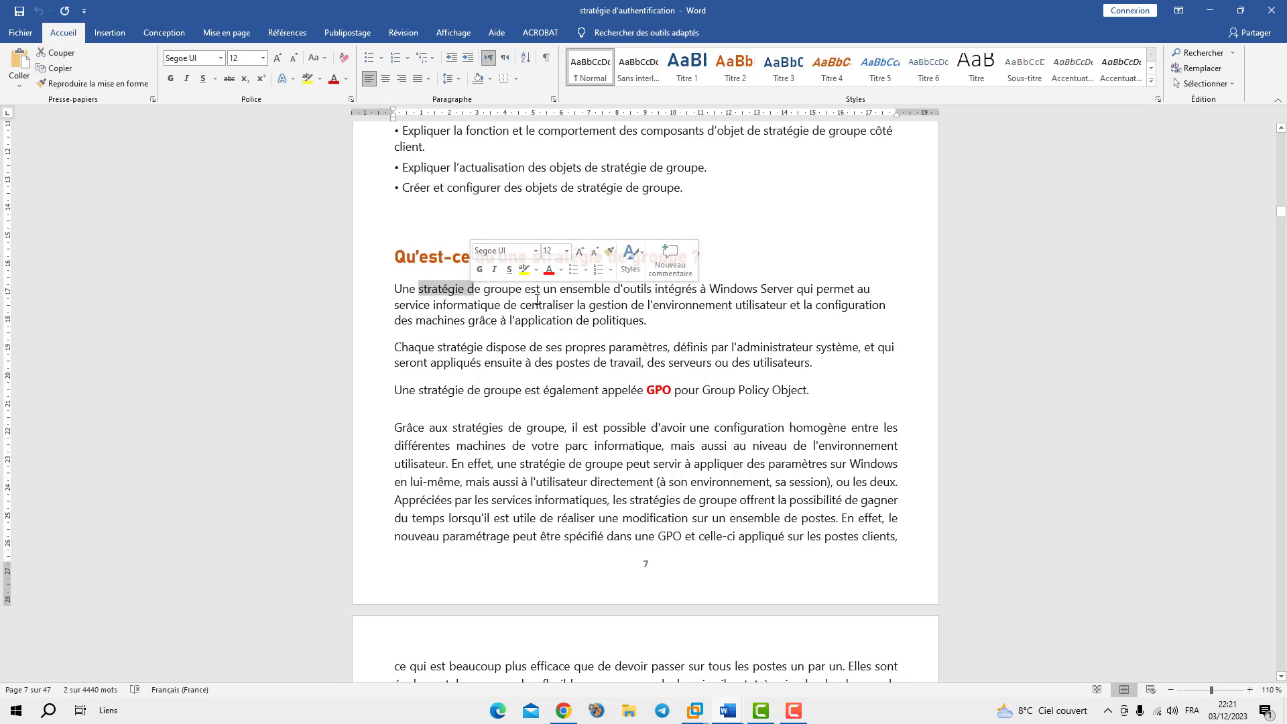
{"action": "left_click", "coordinate": [558, 301]}
{"action": "left_click_drag", "start_coordinate": [614, 289], "coordinate": [699, 290]}
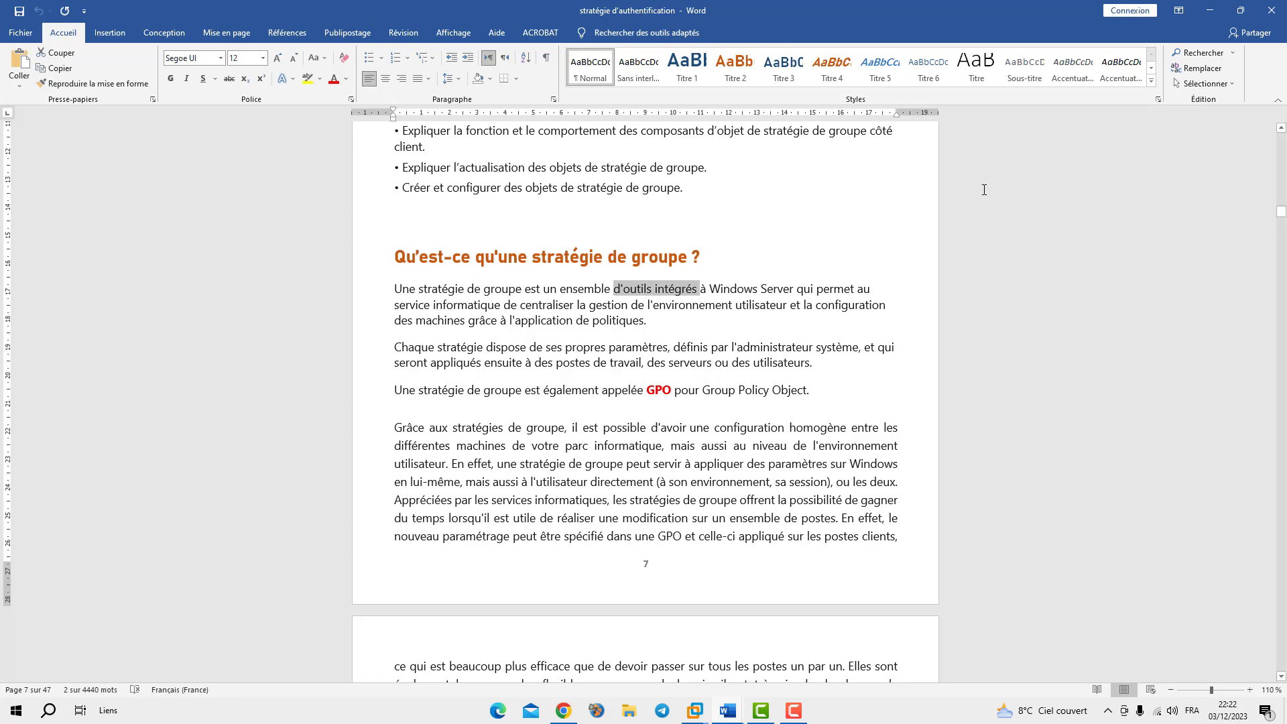
Minimize Word and switch to the Windows 10 x64 virtual machine tab
{"action": "left_click", "coordinate": [1211, 11]}
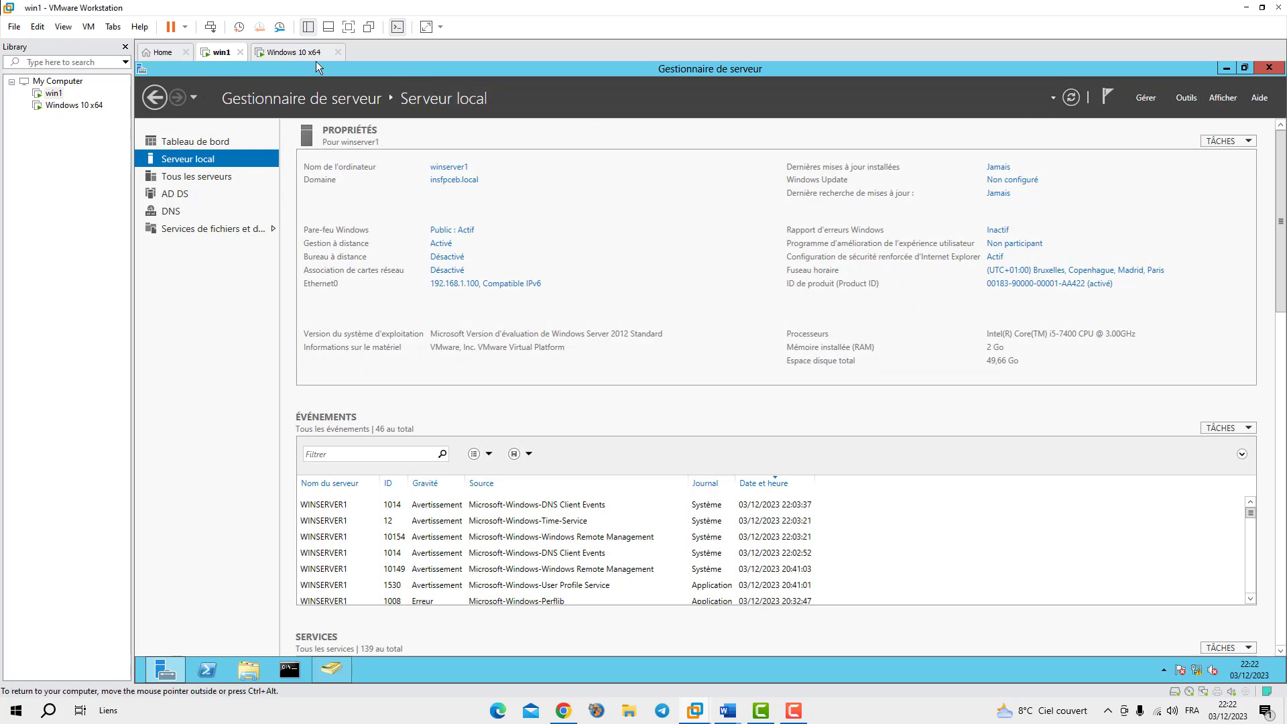
{"action": "left_click", "coordinate": [256, 58]}
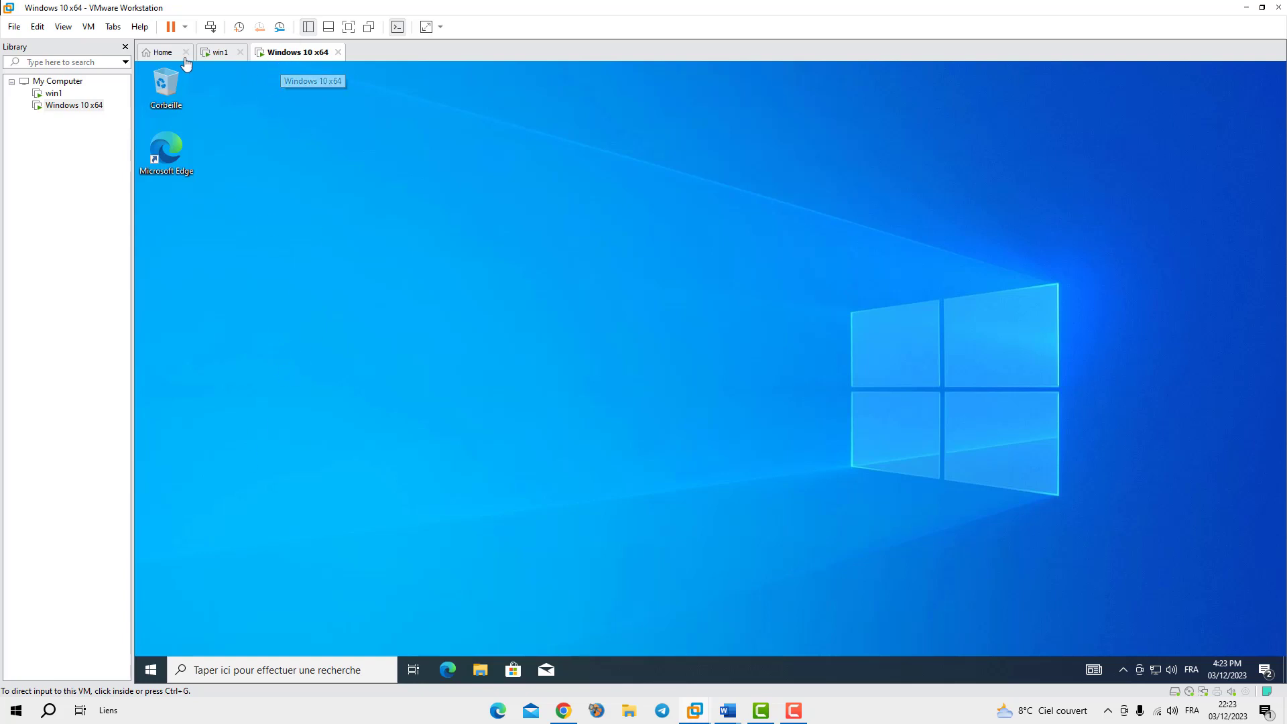
Switch to the win1 tab to show Server Manager's Local Server page for winserver1
{"action": "left_click", "coordinate": [218, 53]}
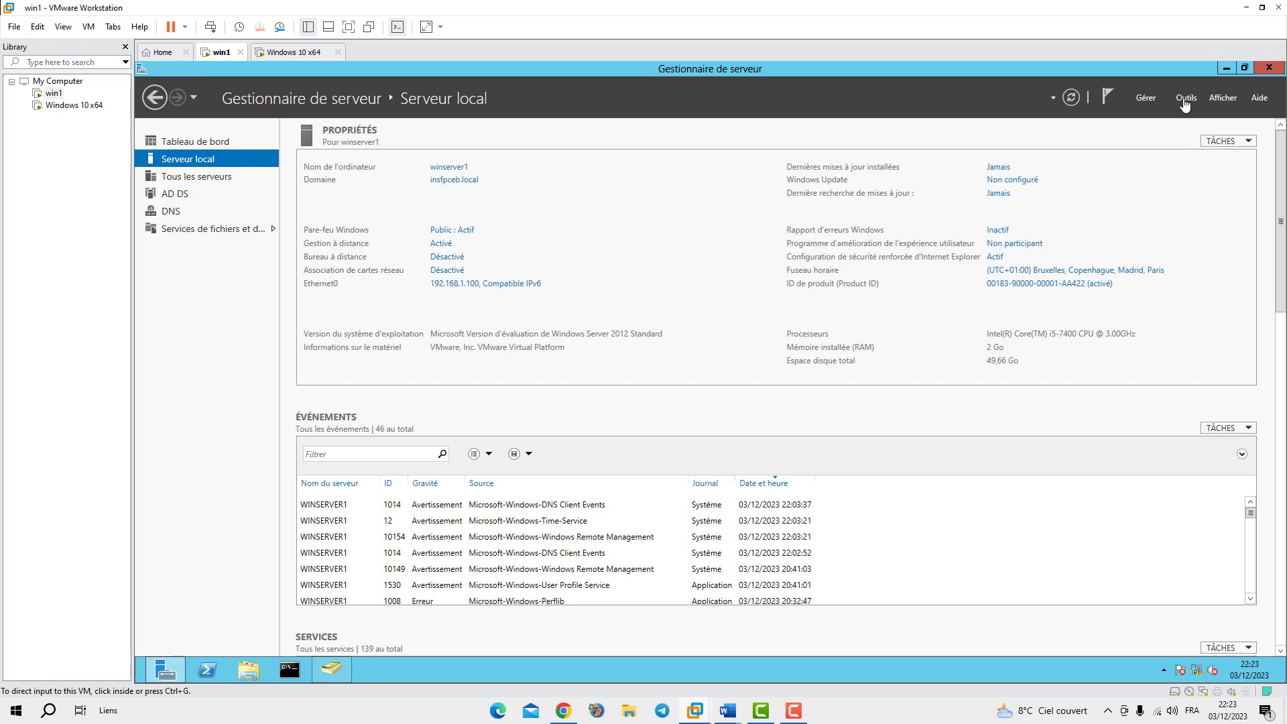
Launch 'Utilisateurs et ordinateurs Active Directory' from Server Manager's Outils menu
{"action": "left_click", "coordinate": [1184, 101]}
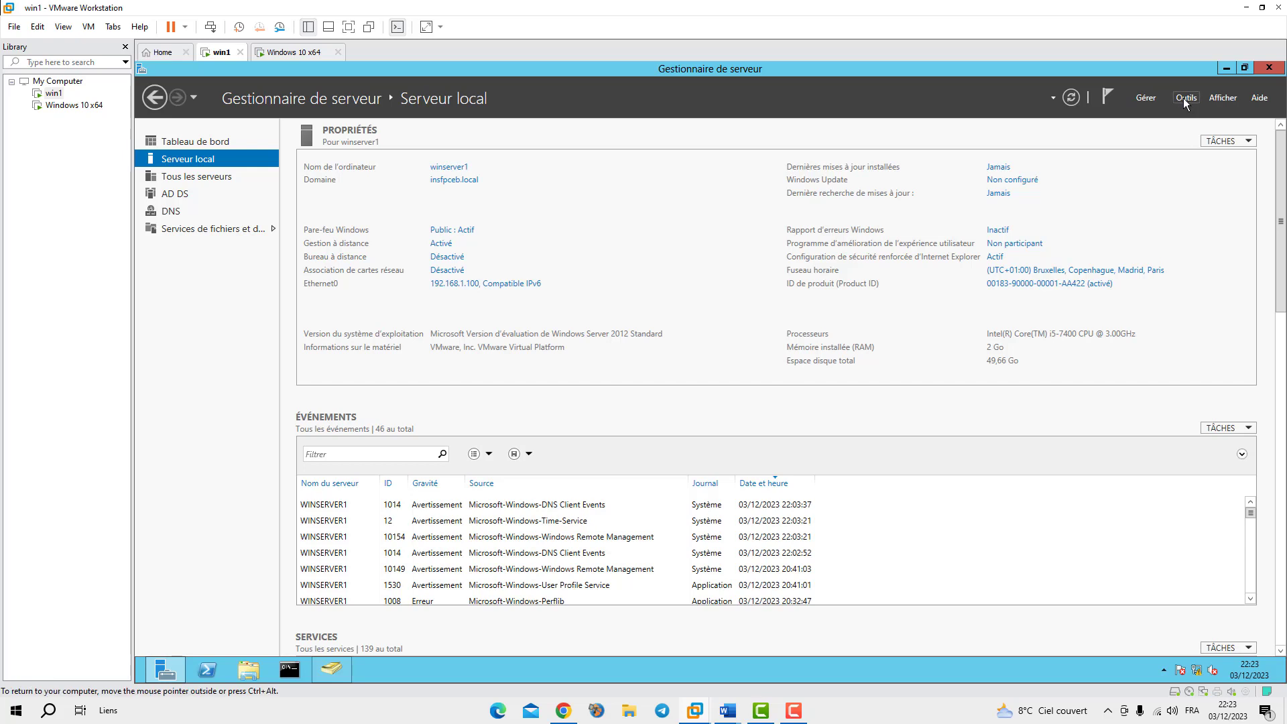
{"action": "left_click", "coordinate": [1184, 99]}
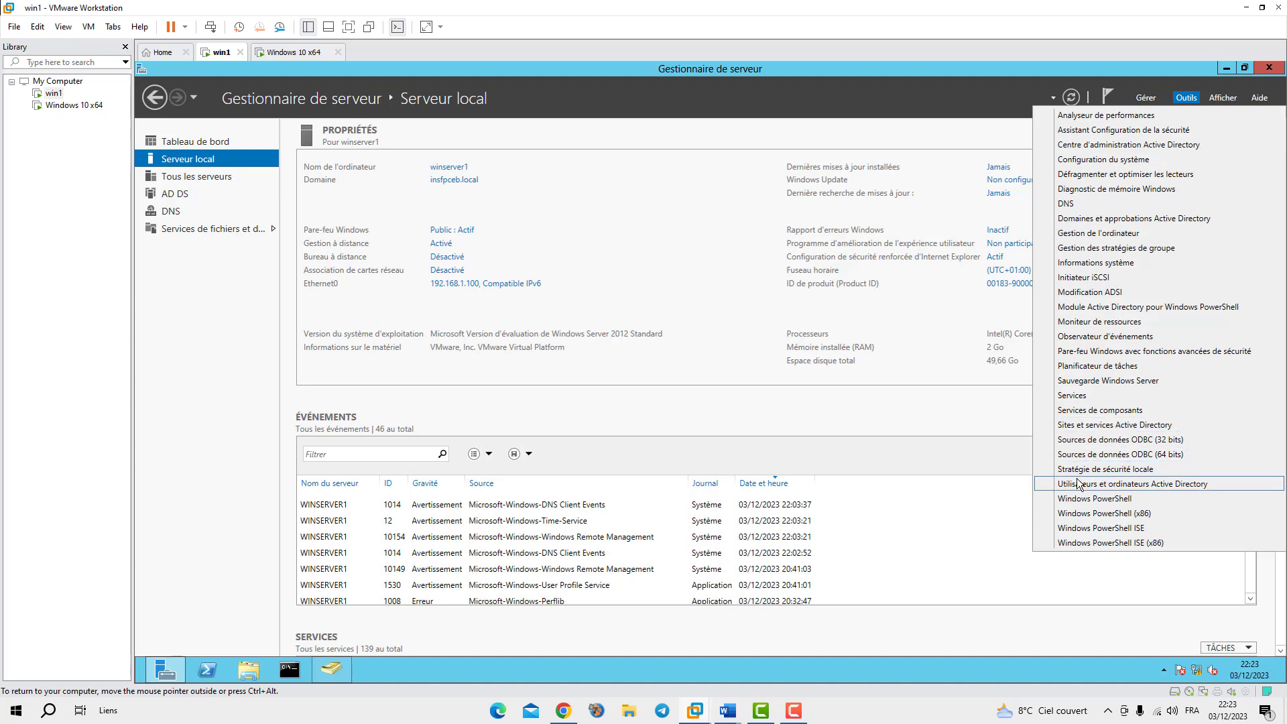
{"action": "left_click", "coordinate": [1152, 486]}
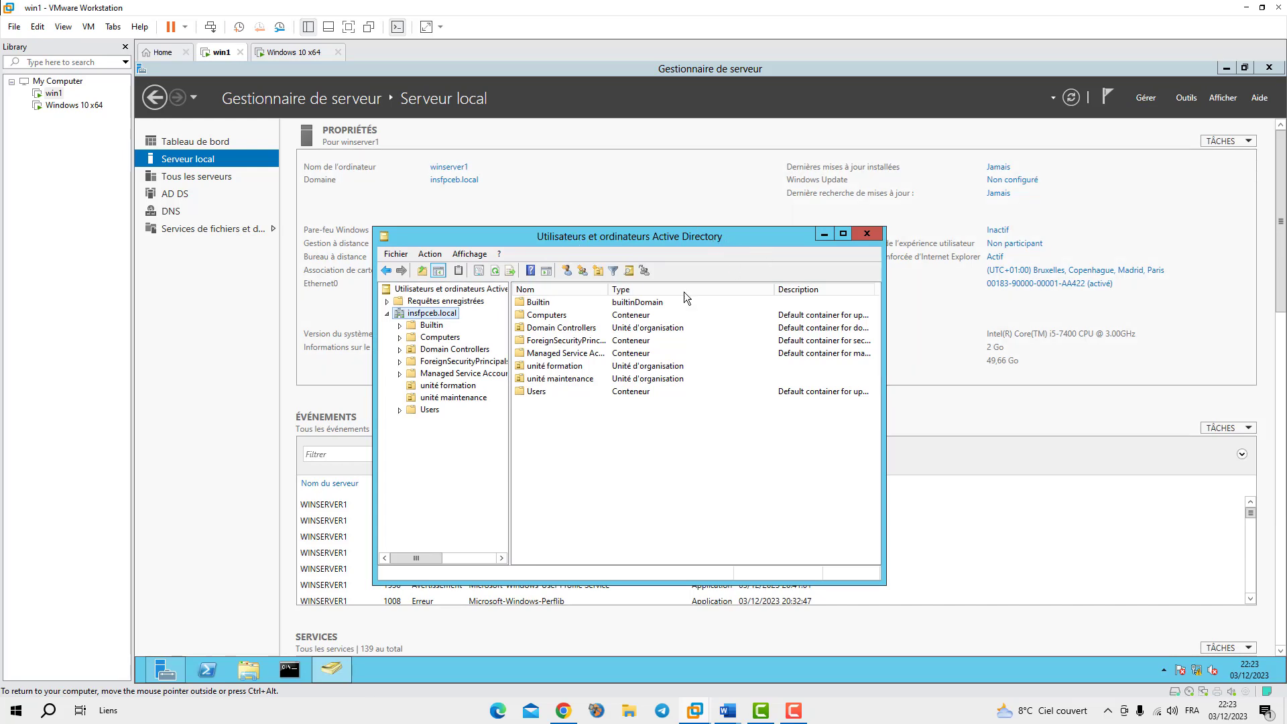
Add organizational unit 'Presentielle' under insfpceb.local via Nouveau > Unité d'organisation
{"action": "right_click", "coordinate": [403, 314]}
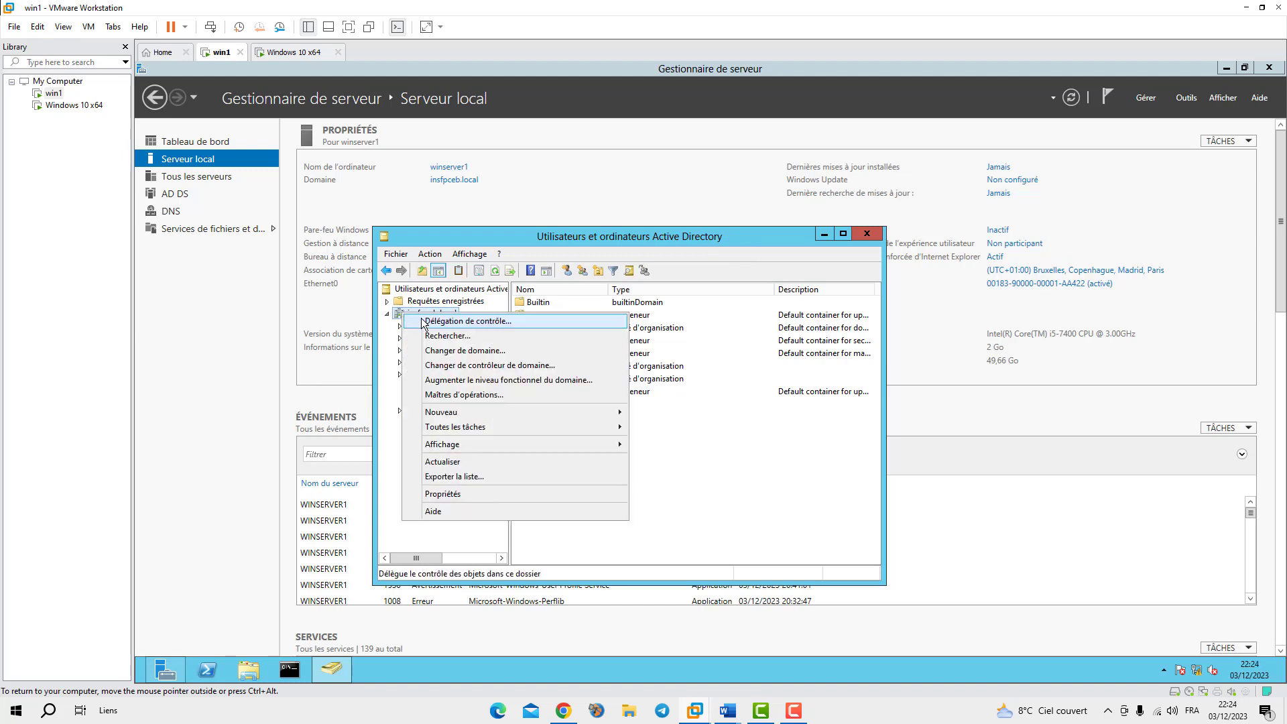
{"action": "mouse_move", "coordinate": [463, 417]}
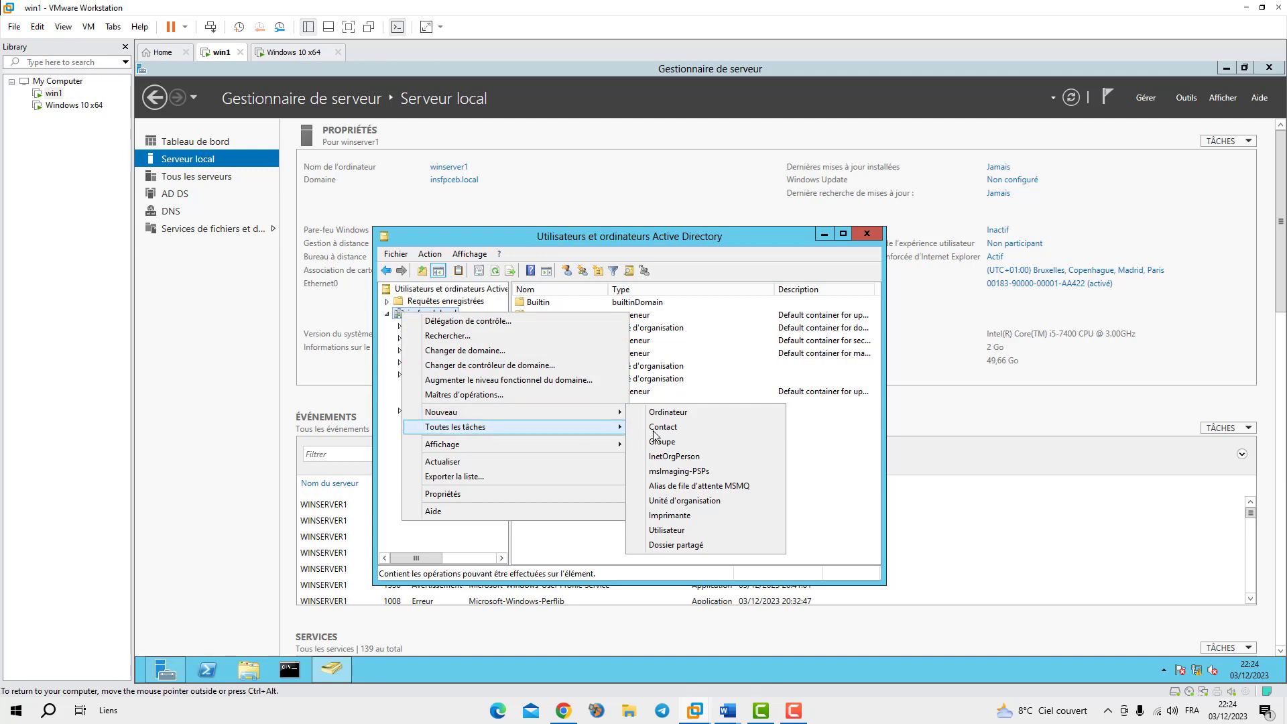
{"action": "left_click", "coordinate": [681, 501]}
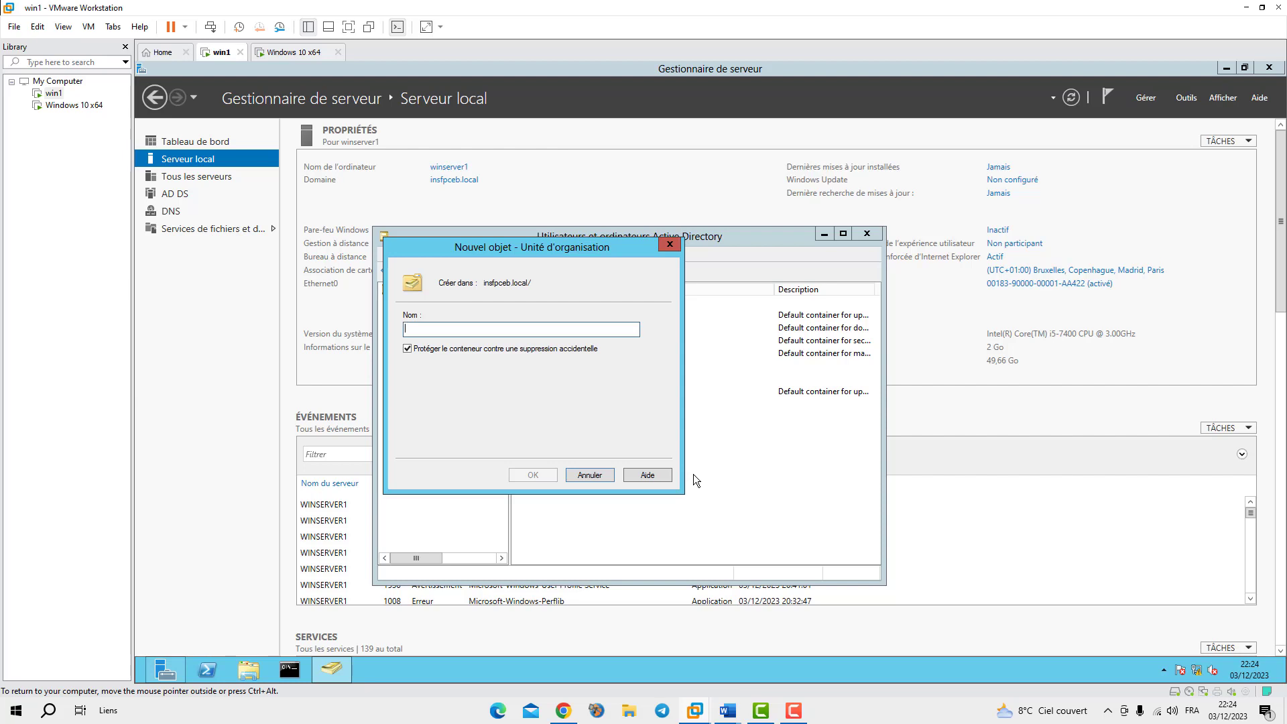
{"action": "type", "text": "PRSES"}
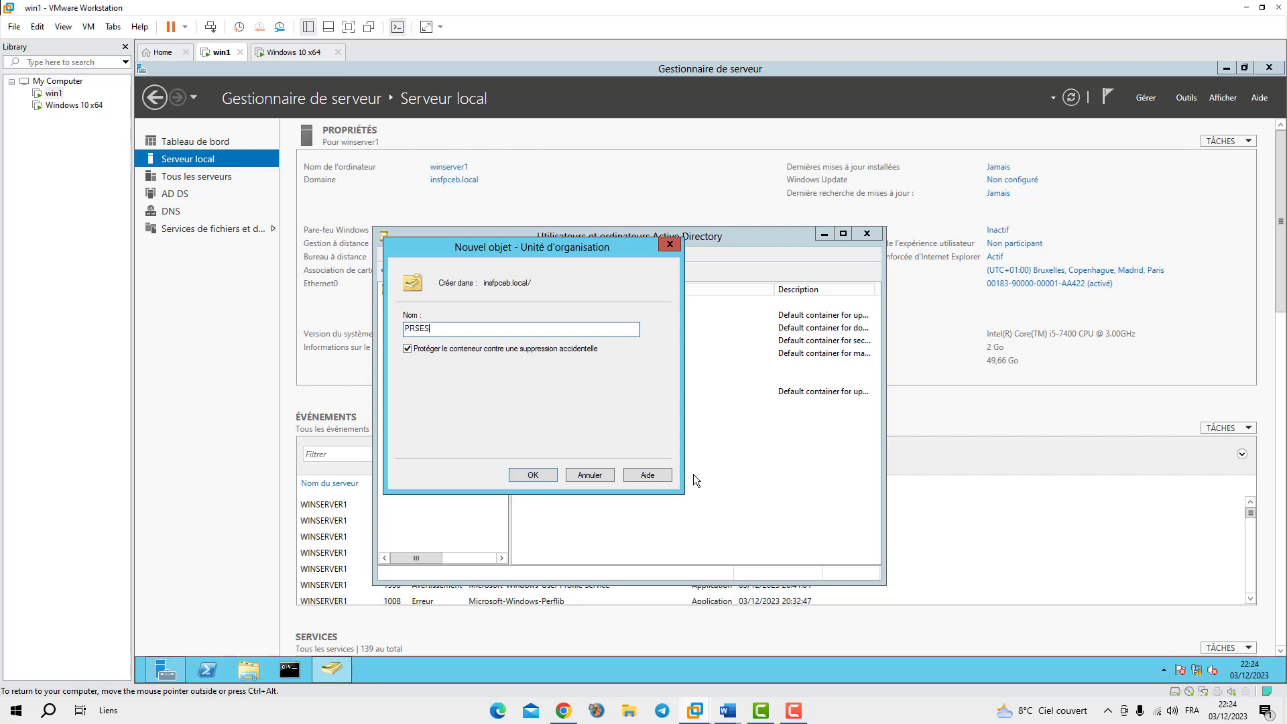
{"action": "key", "text": "BackSpace"}
{"action": "key", "text": "BackSpace"}
{"action": "key", "text": "BackSpace"}
{"action": "key", "text": "BackSpace"}
{"action": "key", "text": "BackSpace"}
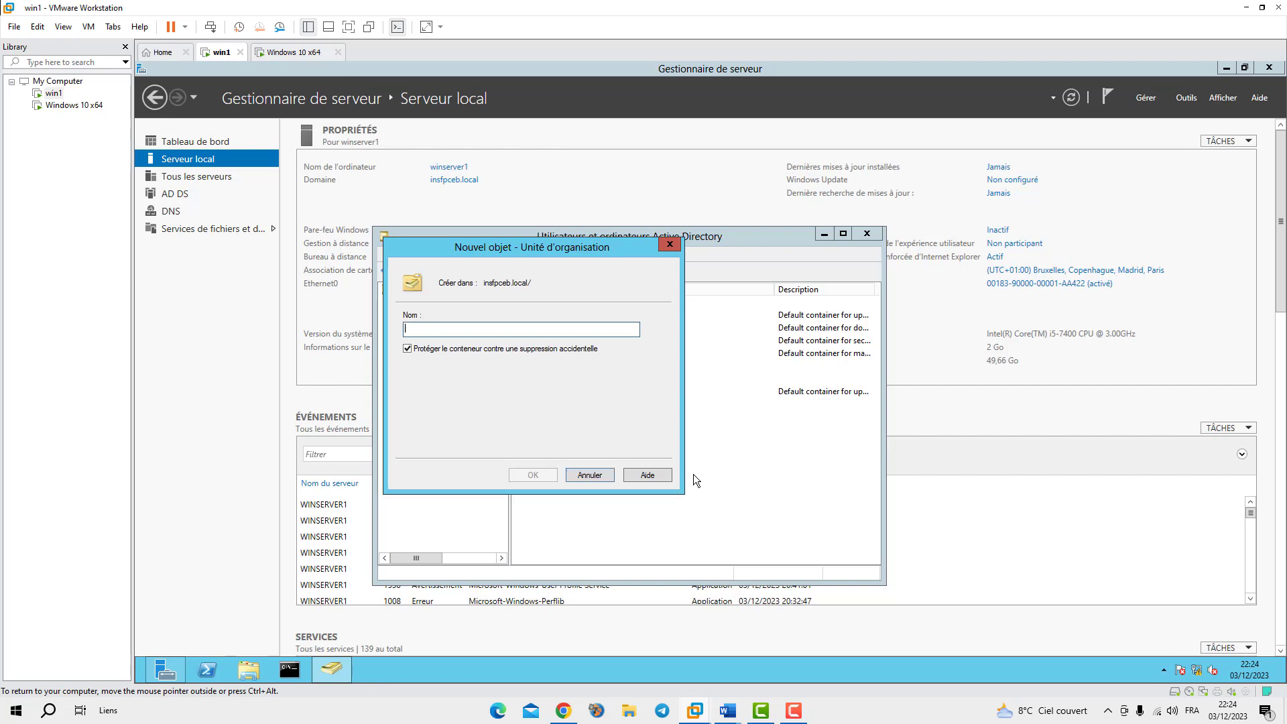
{"action": "type", "text": "Presn"}
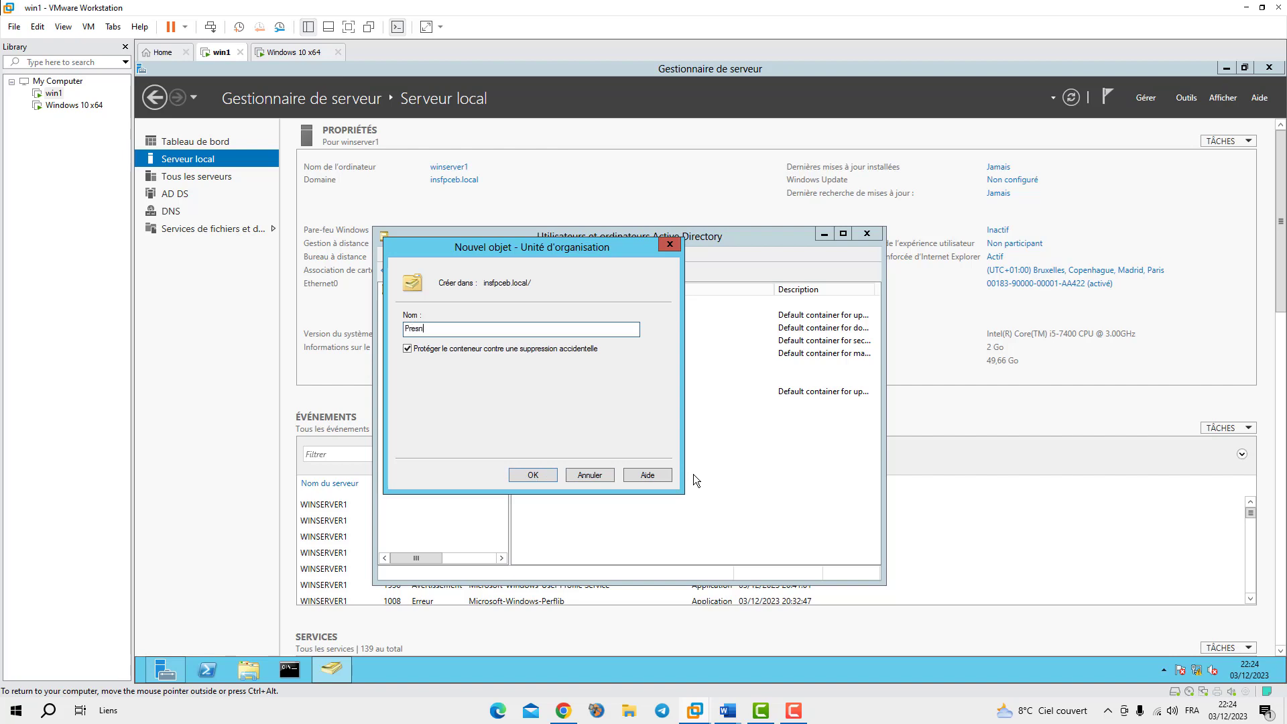
{"action": "key", "text": "BackSpace"}
{"action": "key", "text": "BackSpace"}
{"action": "type", "text": "sentielle"}
{"action": "left_click", "coordinate": [527, 475]}
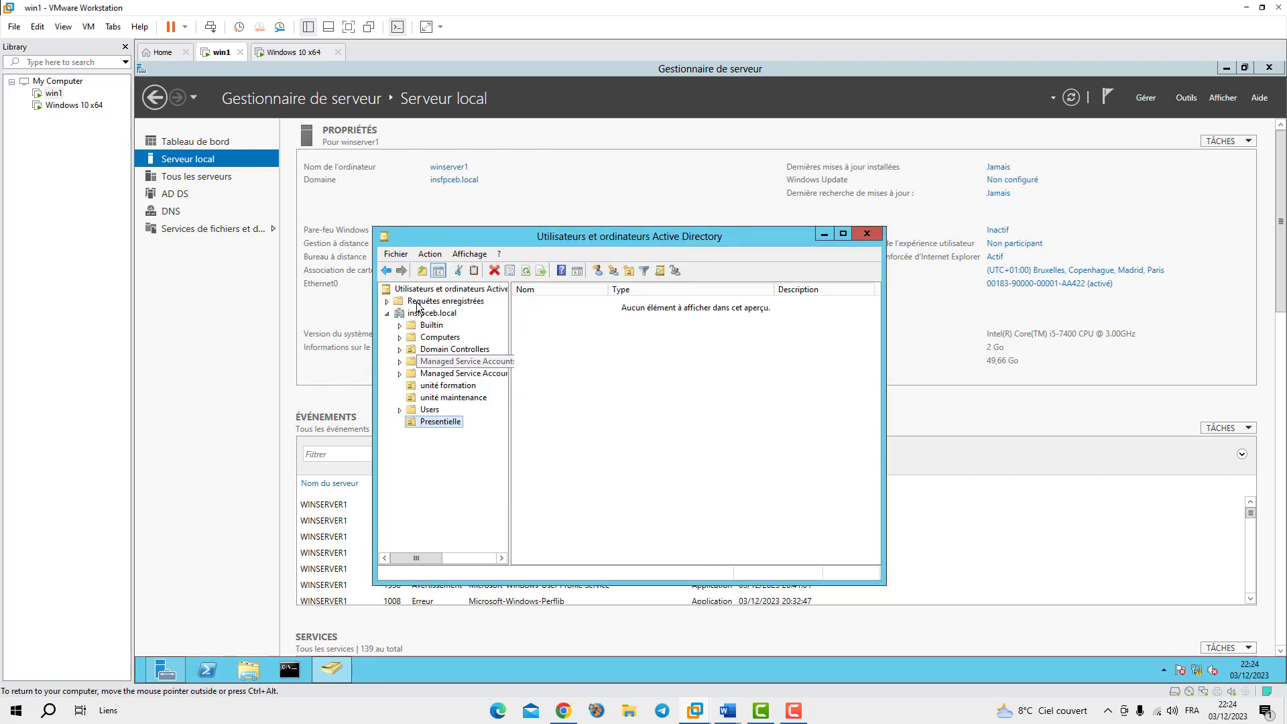
Add a second organizational unit, 'Apprentissage', under insfpceb.local
{"action": "right_click", "coordinate": [412, 315]}
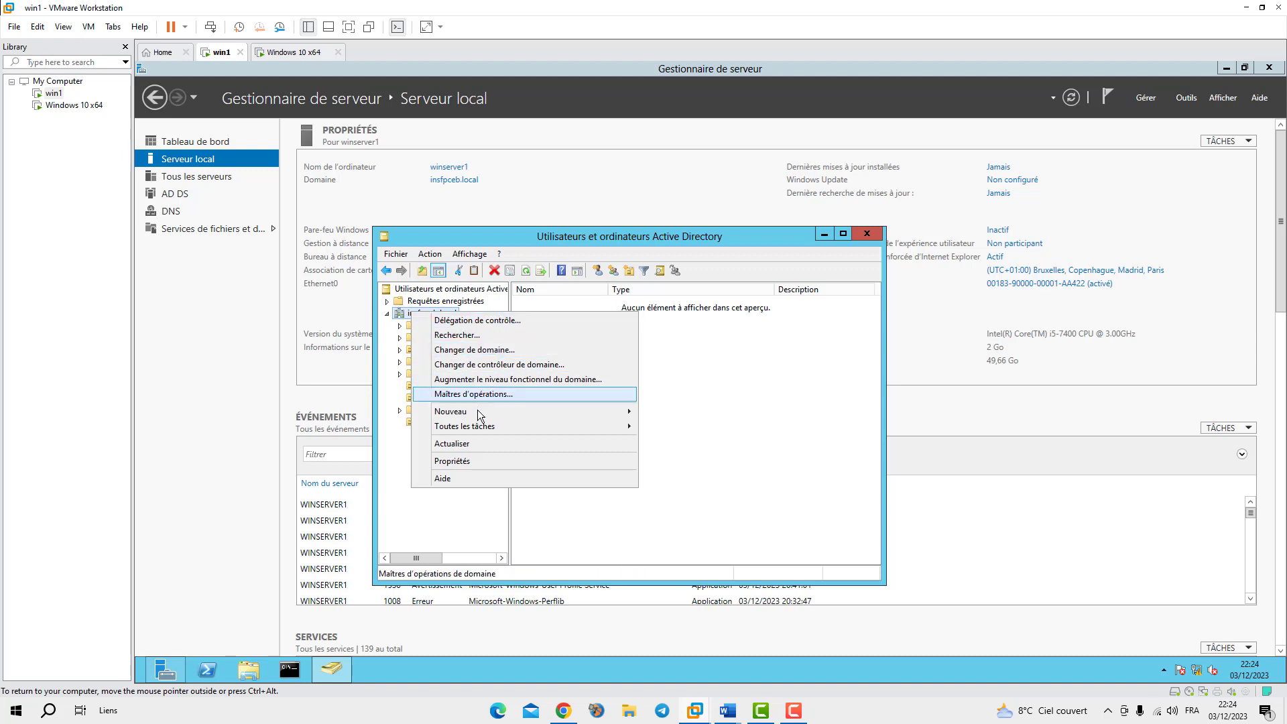
{"action": "mouse_move", "coordinate": [552, 414]}
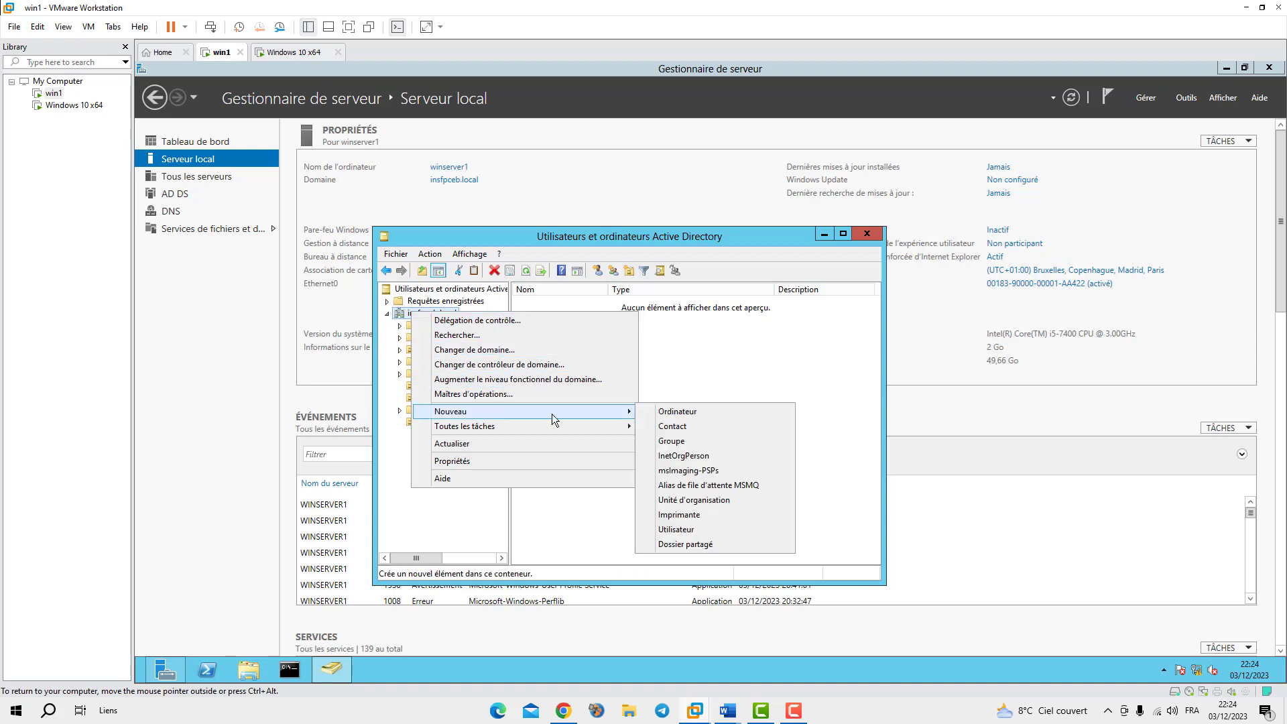
{"action": "left_click", "coordinate": [702, 501]}
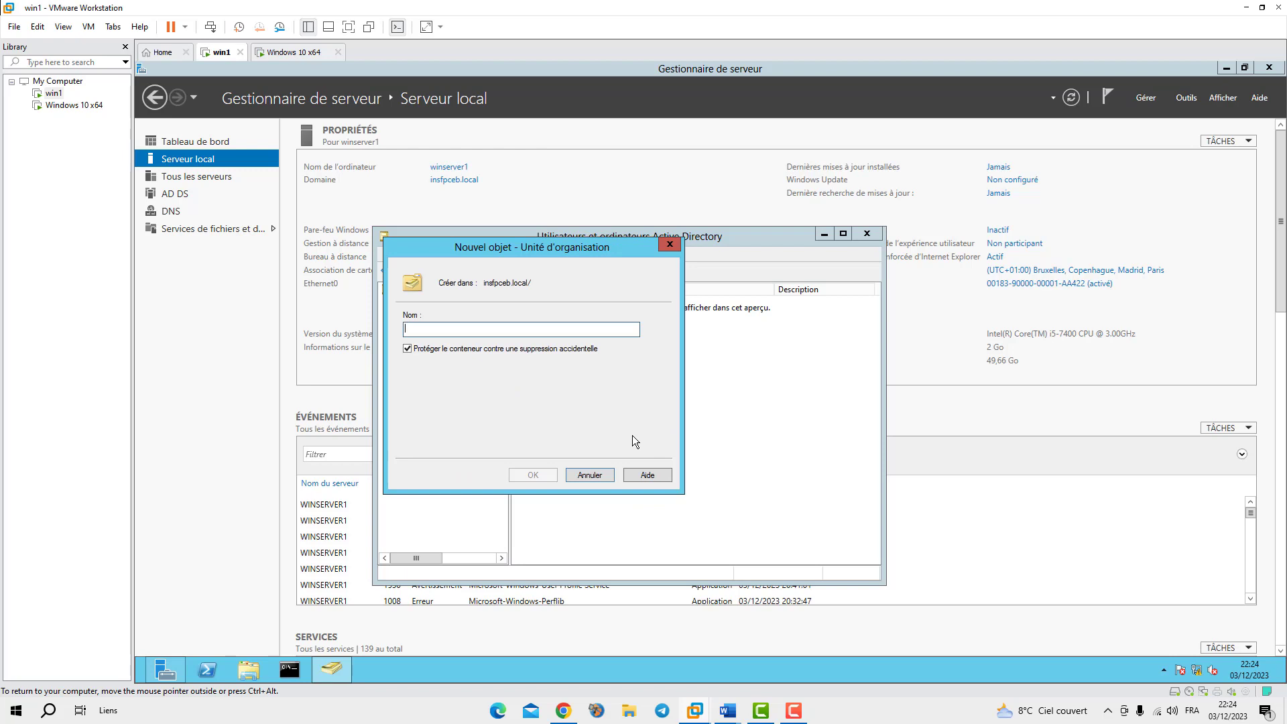
{"action": "type", "text": "Apprent"}
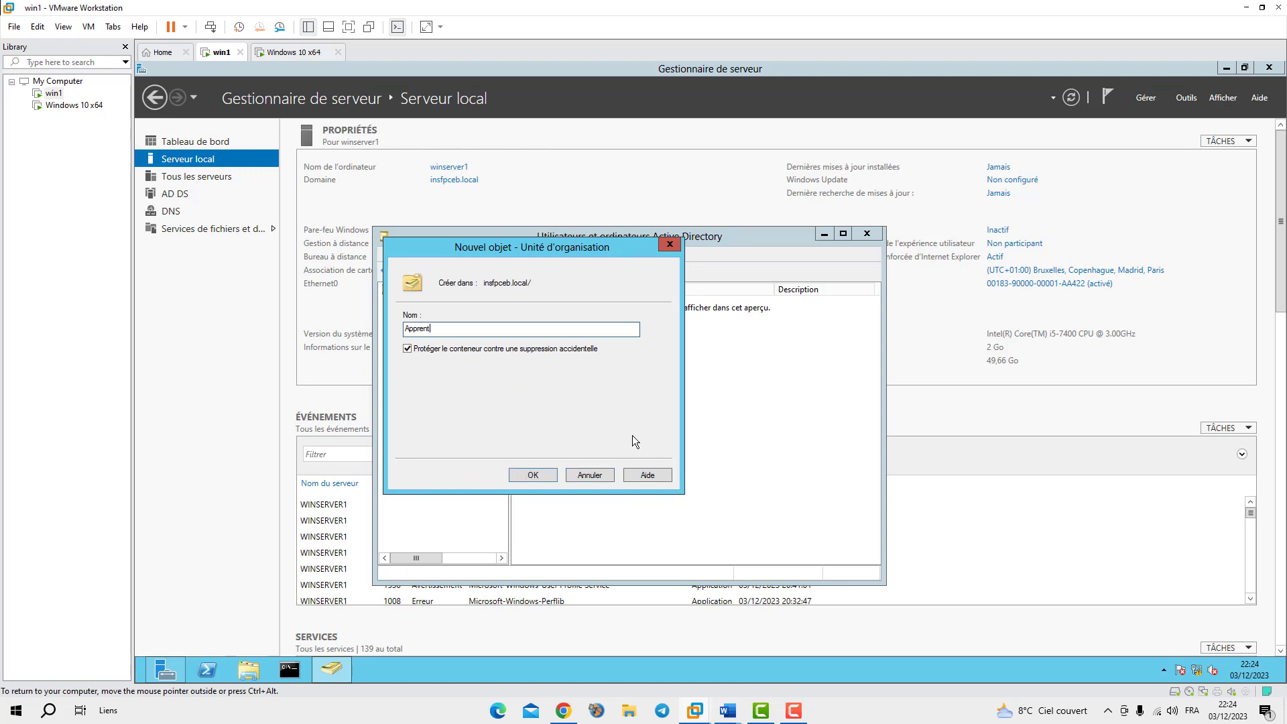
{"action": "type", "text": "issage"}
{"action": "left_click", "coordinate": [530, 475]}
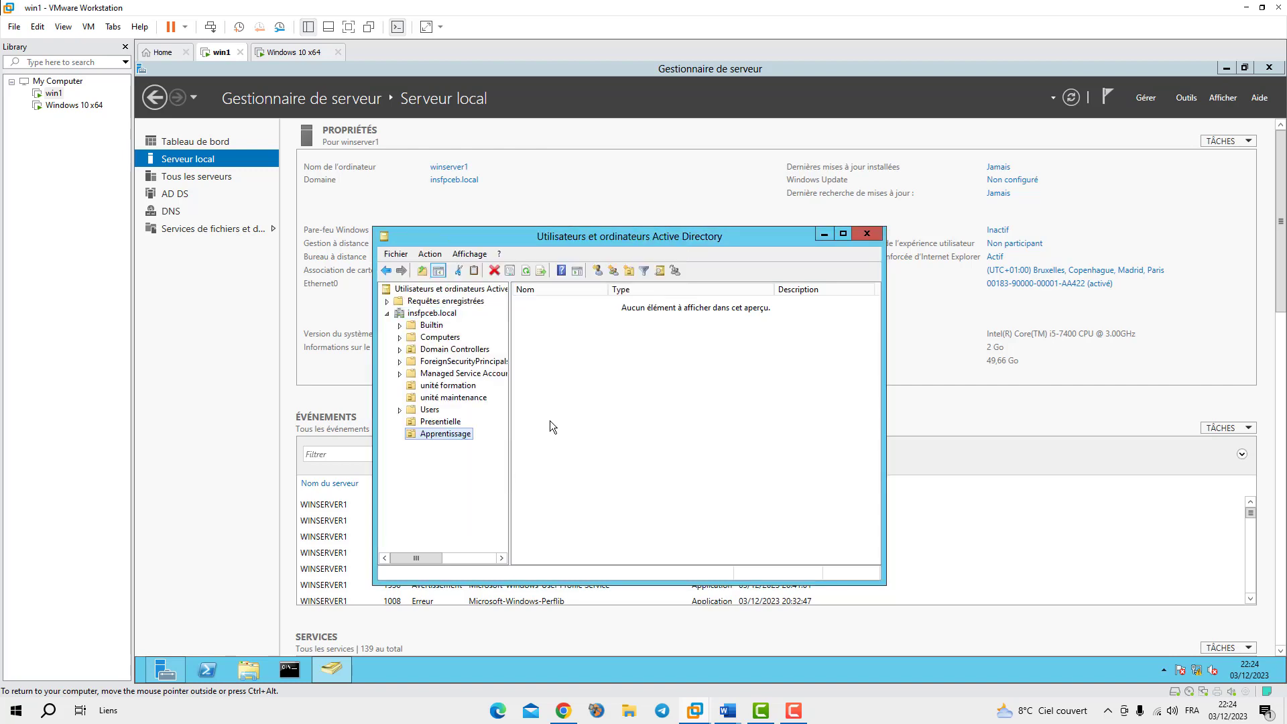
Select the Presentielle unit and add the group 'GPresentielle' with the New Group button
{"action": "left_click", "coordinate": [415, 422]}
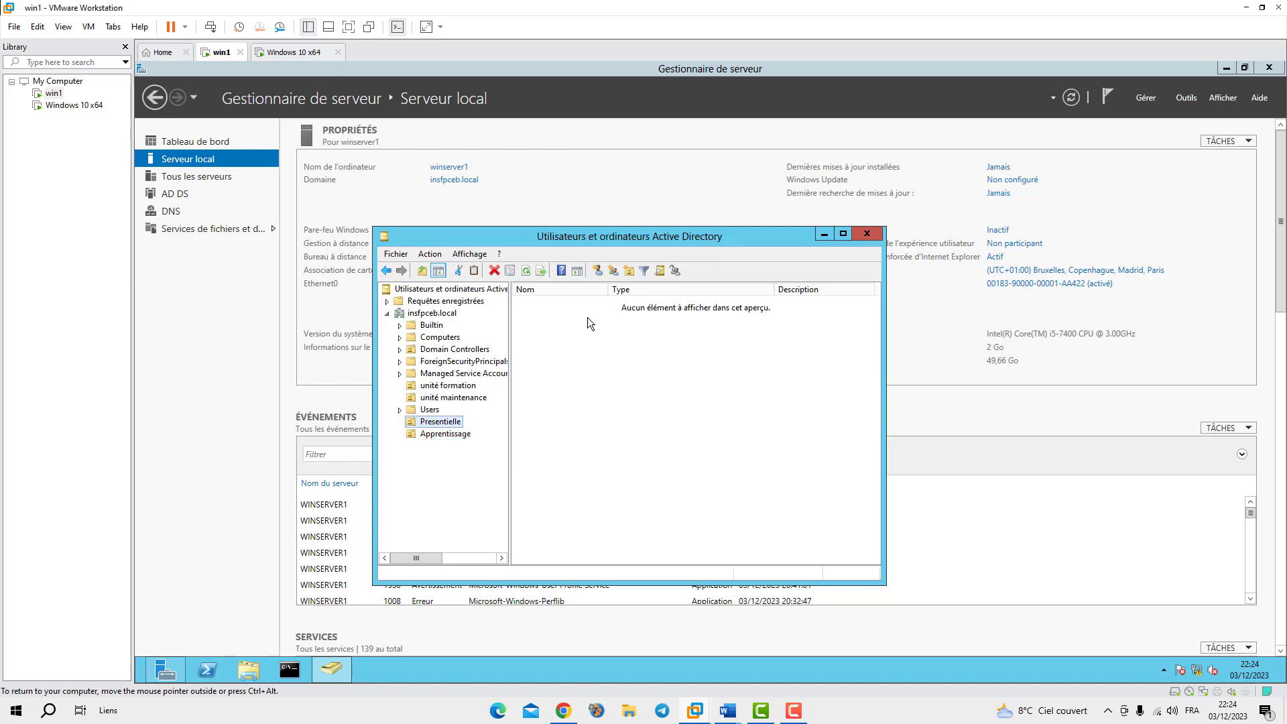
{"action": "left_click", "coordinate": [613, 271]}
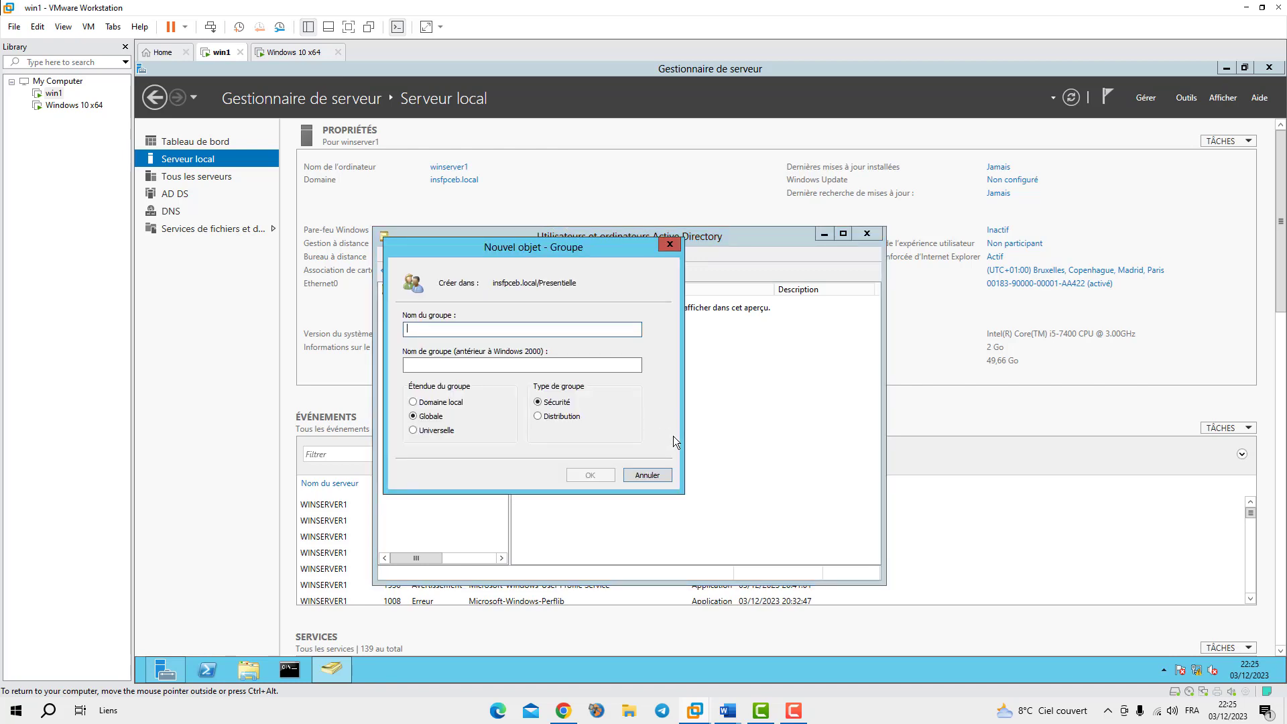
{"action": "type", "text": "GPresen"}
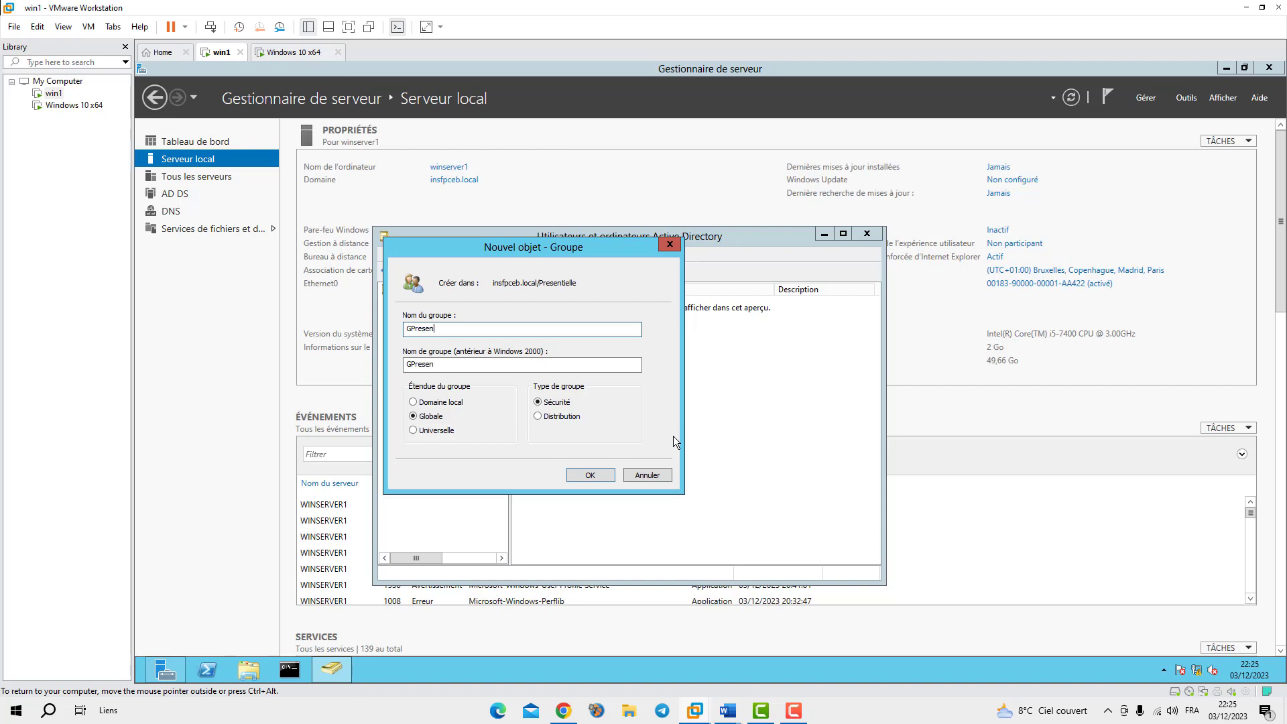
{"action": "type", "text": "tielle"}
{"action": "left_click", "coordinate": [605, 477]}
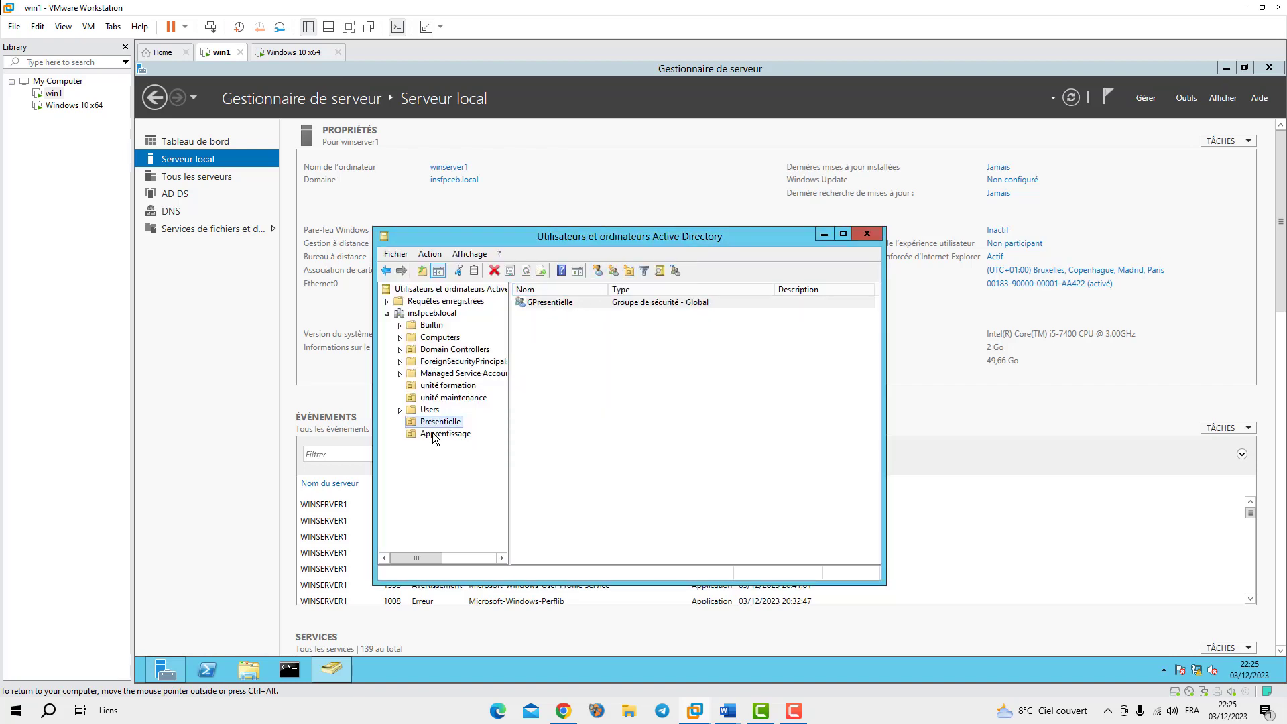
Open the new-user form for Presentielle through Nouveau > Utilisateur
{"action": "left_click", "coordinate": [597, 270]}
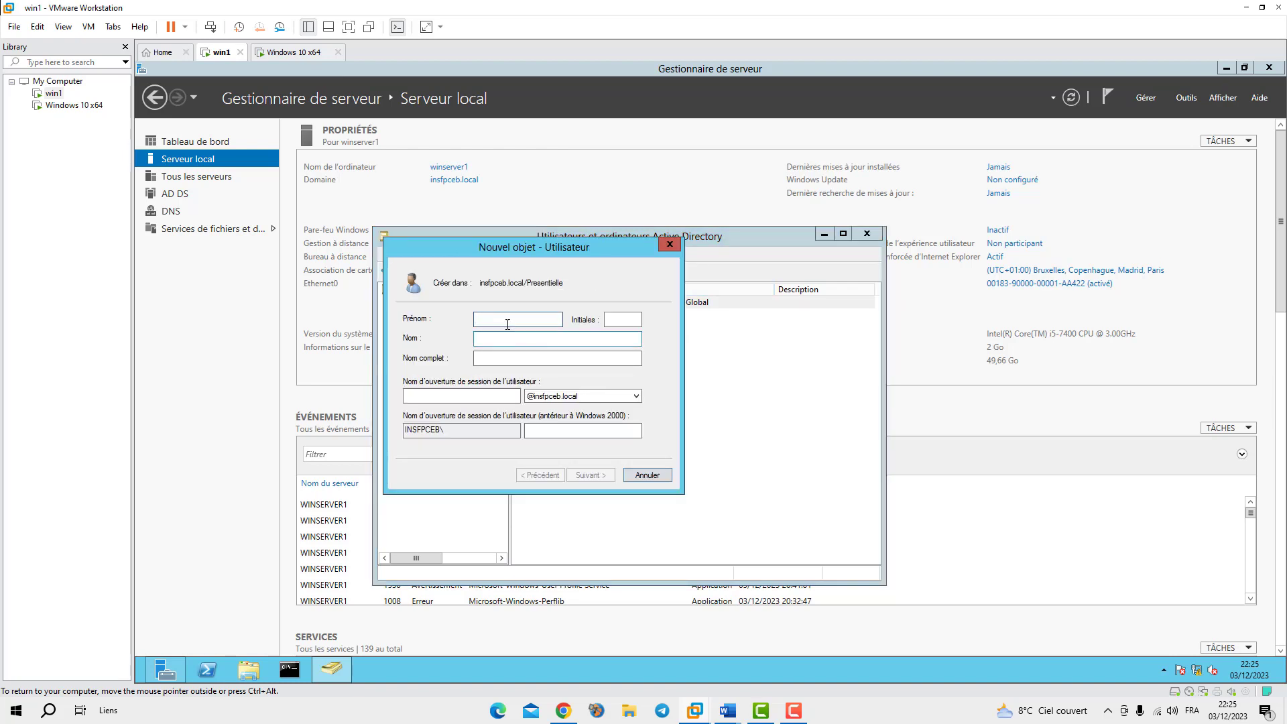
{"action": "left_click_drag", "start_coordinate": [605, 244], "coordinate": [690, 281]}
{"action": "left_click", "coordinate": [759, 280]}
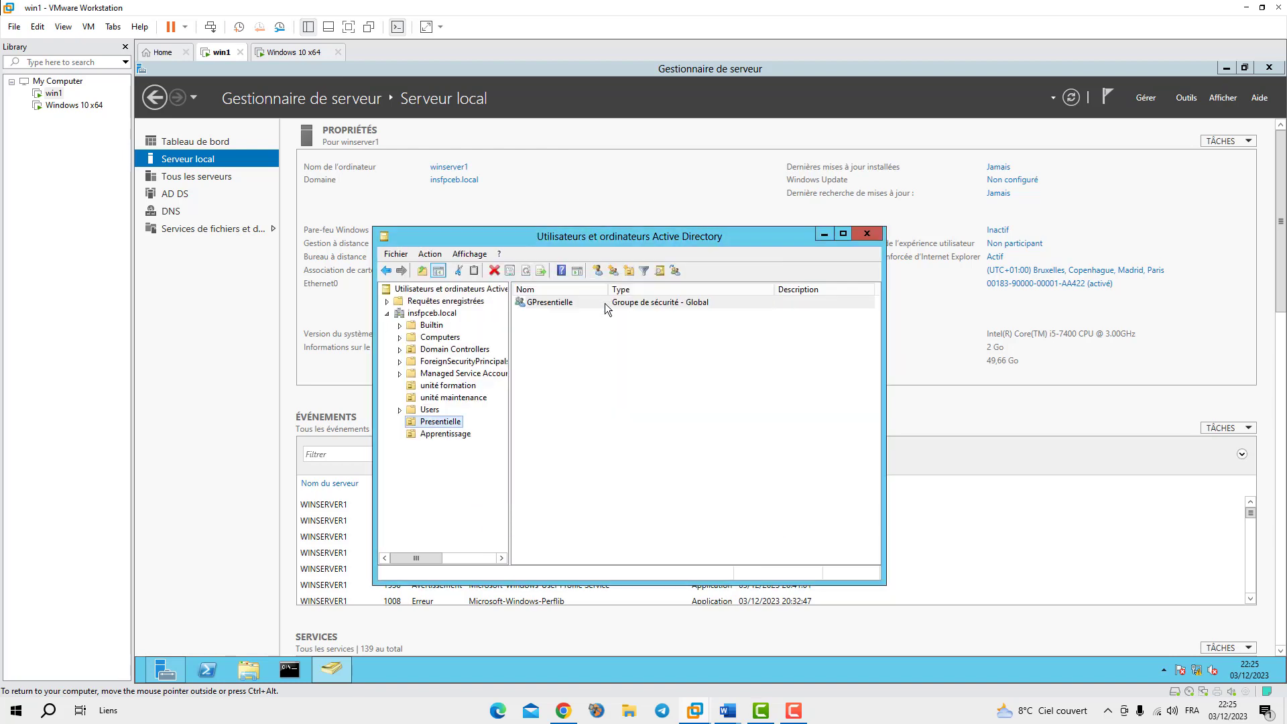
{"action": "right_click", "coordinate": [549, 338]}
{"action": "mouse_move", "coordinate": [610, 395]}
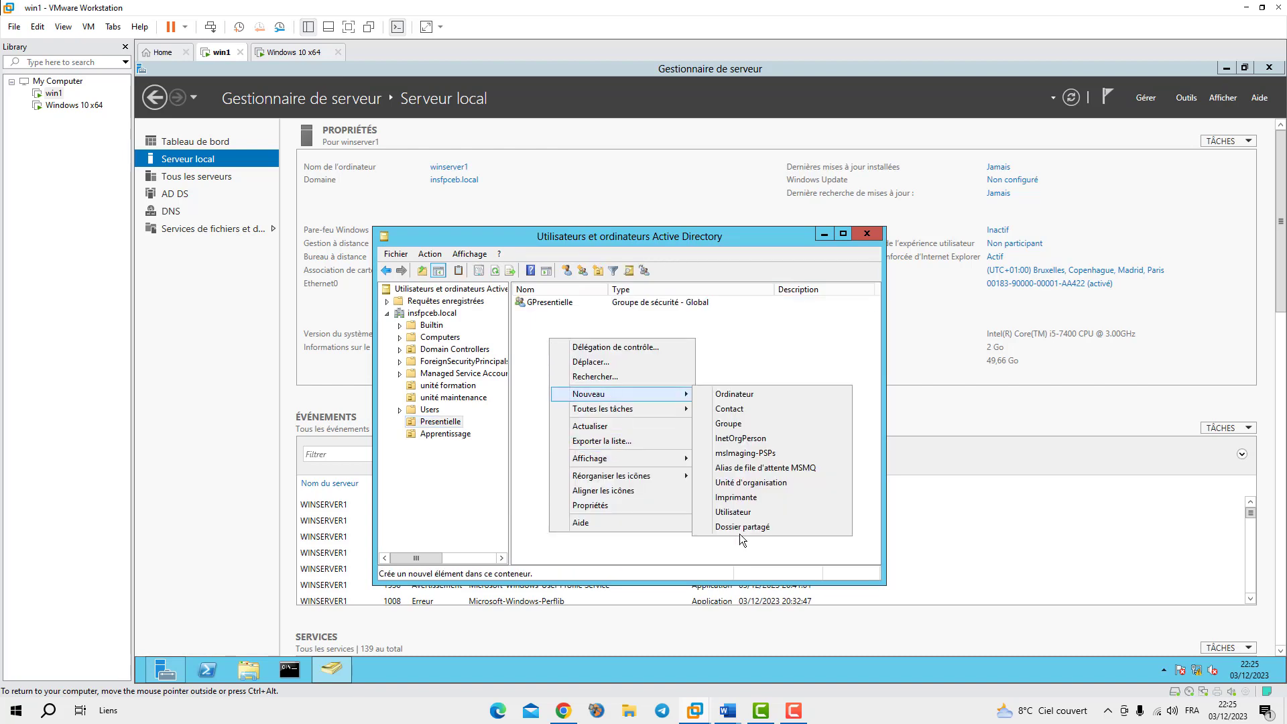
{"action": "left_click", "coordinate": [730, 514]}
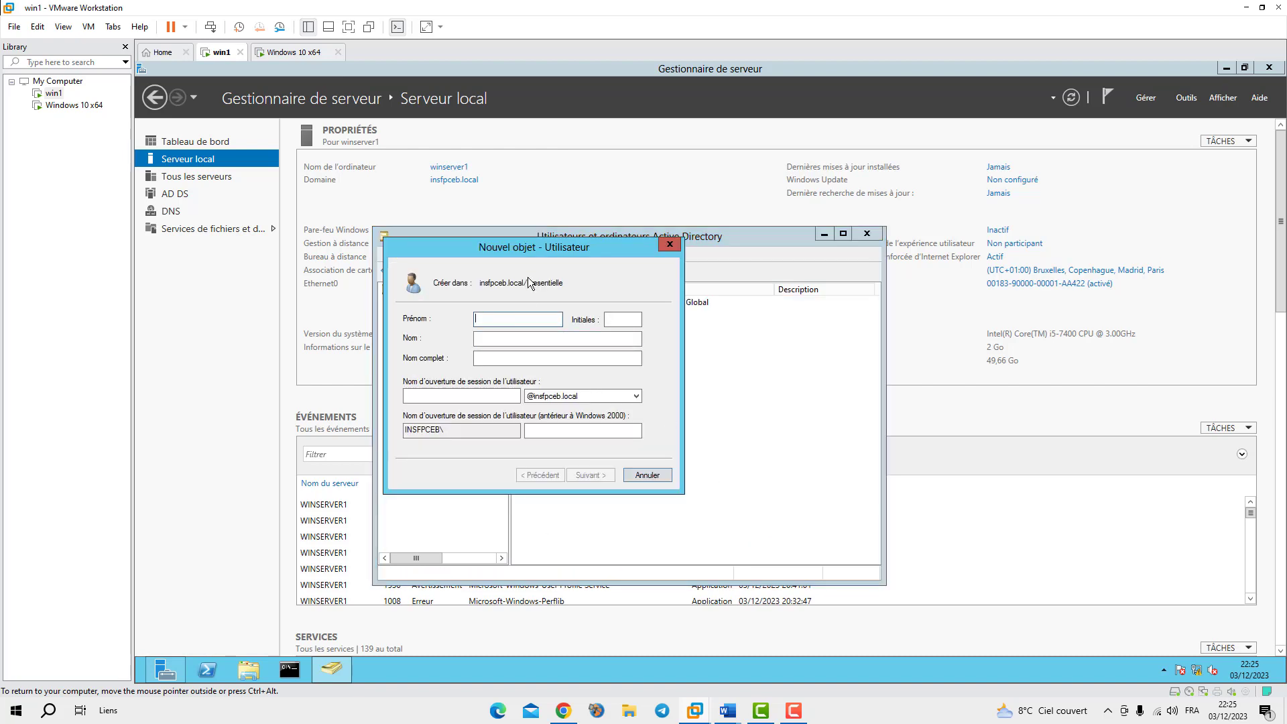
{"action": "left_click_drag", "start_coordinate": [563, 285], "coordinate": [479, 279]}
{"action": "left_click", "coordinate": [585, 290]}
{"action": "left_click_drag", "start_coordinate": [568, 287], "coordinate": [489, 287]}
Enter userpr1 as the first name and user logon name
{"action": "left_click", "coordinate": [492, 316]}
{"action": "type", "text": "userpr"}
{"action": "key", "text": "BackSpace"}
{"action": "key", "text": "BackSpace"}
{"action": "key", "text": "BackSpace"}
{"action": "key", "text": "BackSpace"}
{"action": "type", "text": "1"}
{"action": "type", "text": "r"}
{"action": "left_click", "coordinate": [478, 398]}
{"action": "type", "text": "userp"}
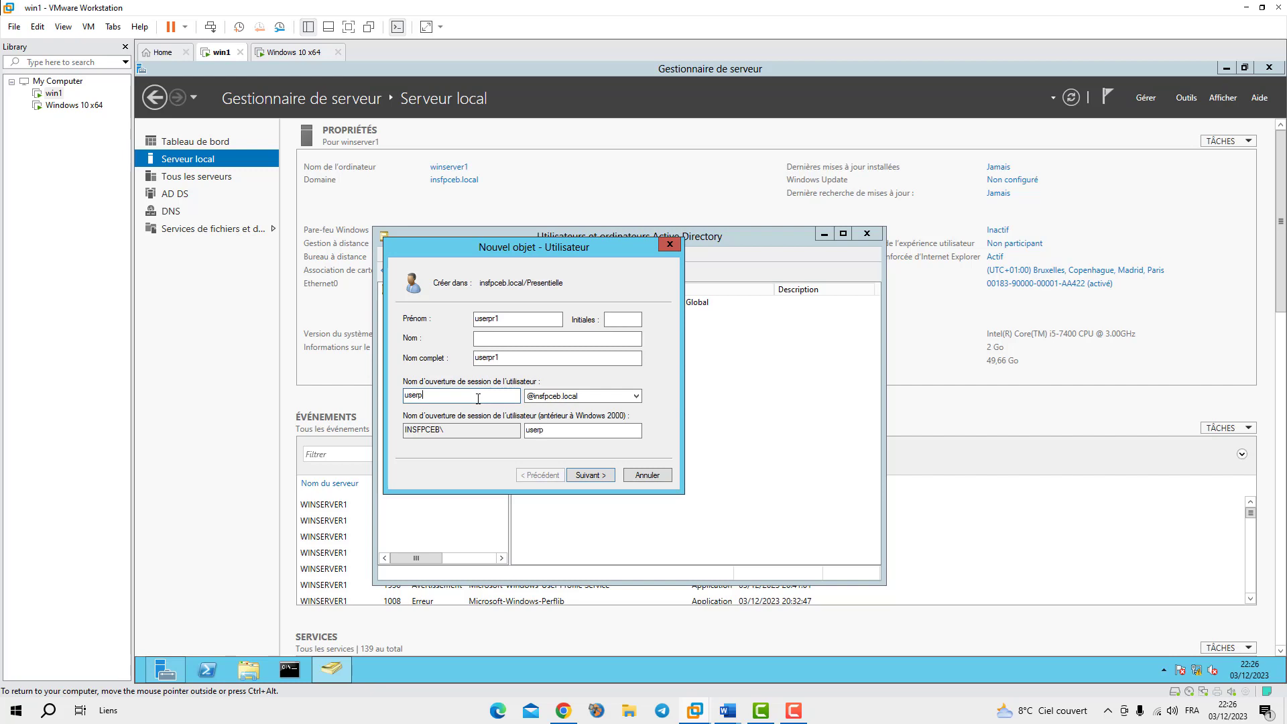
{"action": "type", "text": "r1"}
{"action": "left_click", "coordinate": [590, 472]}
Clear change-at-next-logon, set 'Le mot de passe n'expire jamais', enter the account password, and finish
{"action": "left_click", "coordinate": [406, 361]}
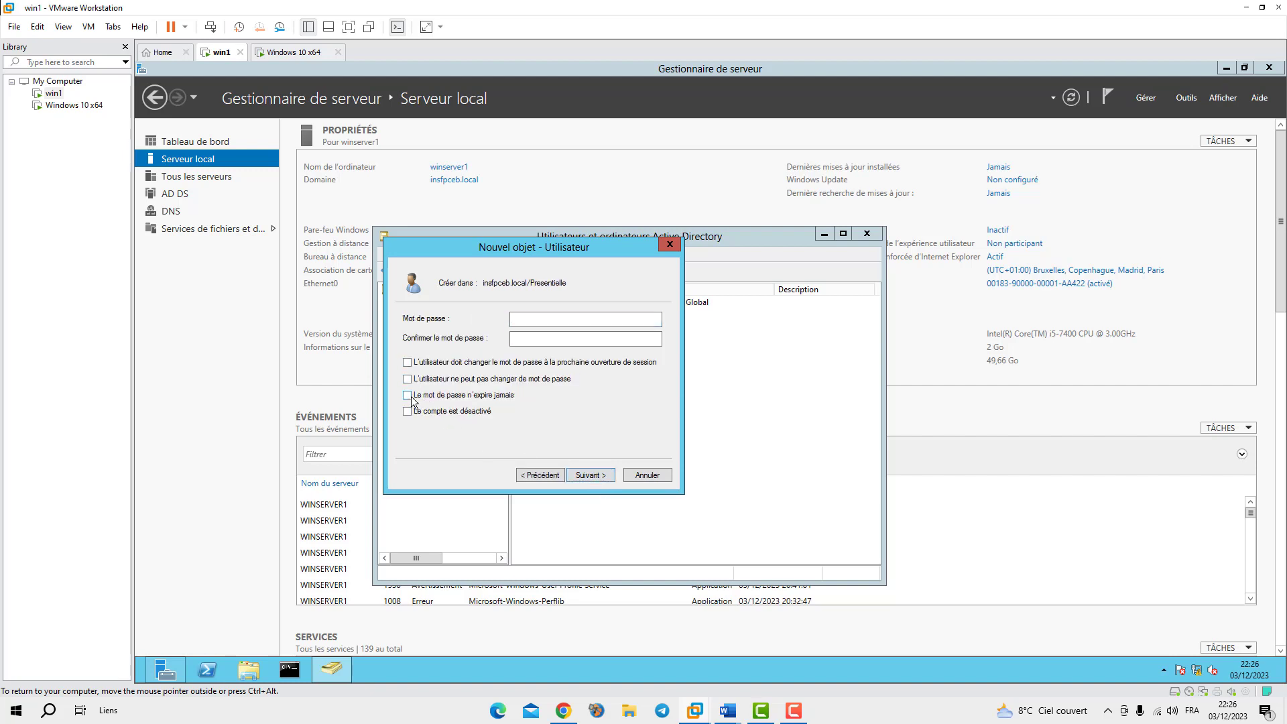
{"action": "left_click", "coordinate": [407, 394]}
{"action": "left_click", "coordinate": [555, 321]}
{"action": "type", "text": "Pa"}
{"action": "key", "text": "BackSpace"}
{"action": "key", "text": "BackSpace"}
{"action": "type", "text": "Password2023!"}
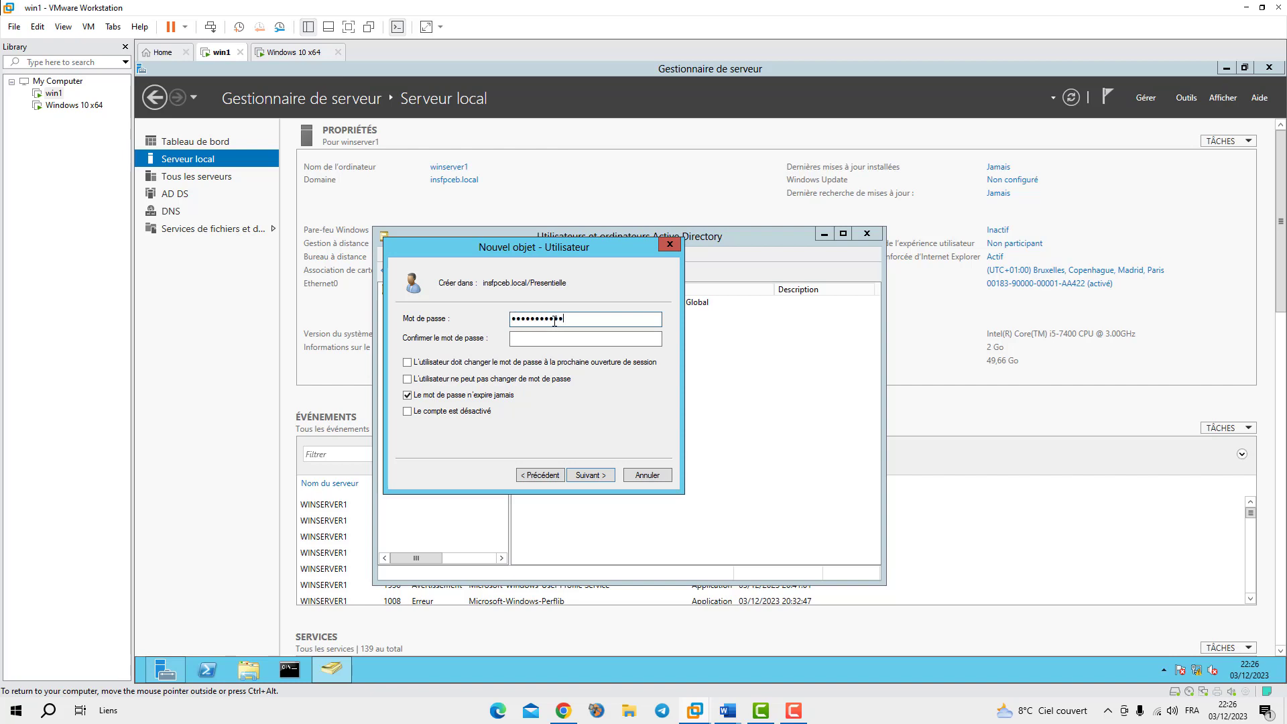
{"action": "left_click", "coordinate": [555, 340]}
{"action": "type", "text": "Password2"}
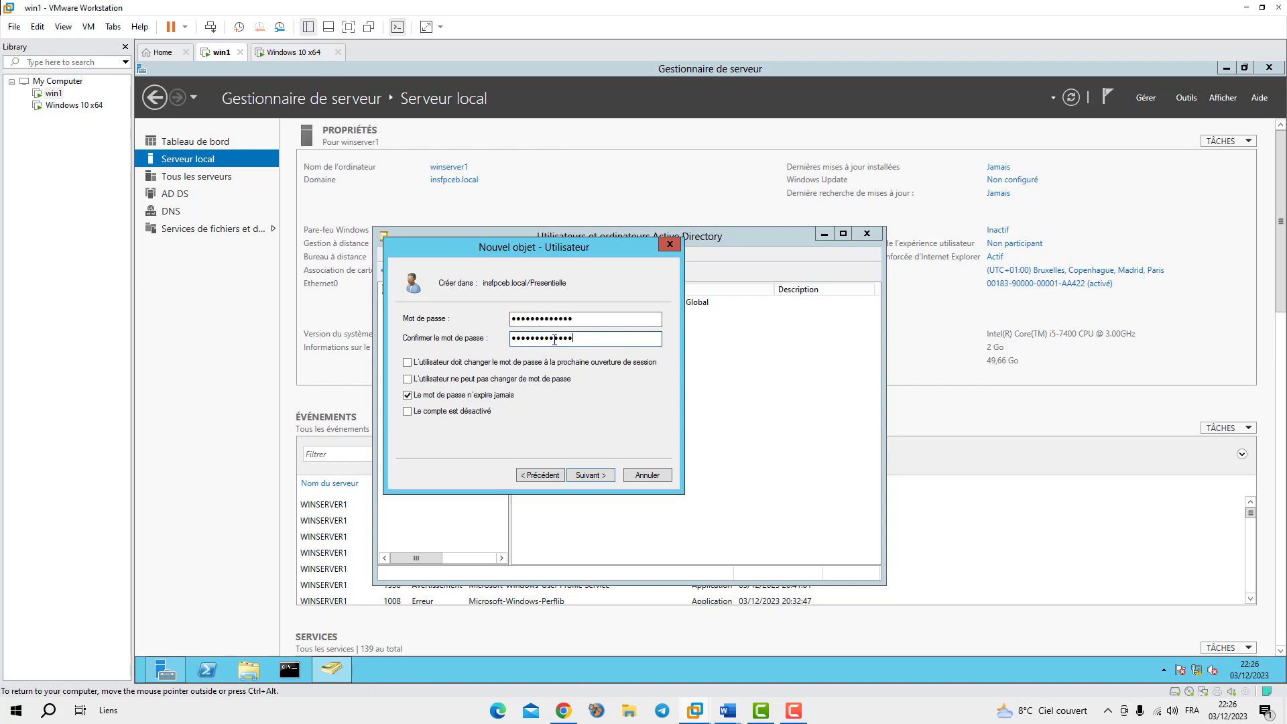
{"action": "left_click", "coordinate": [589, 476]}
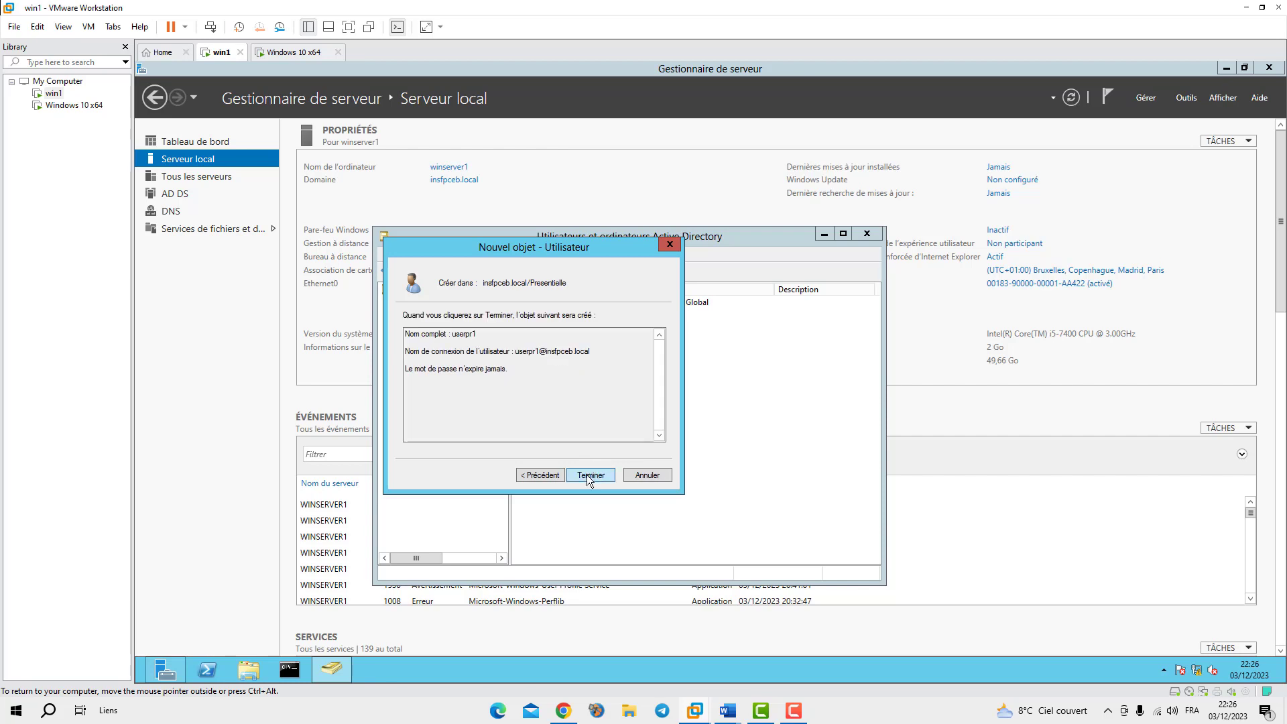
{"action": "left_click", "coordinate": [588, 476]}
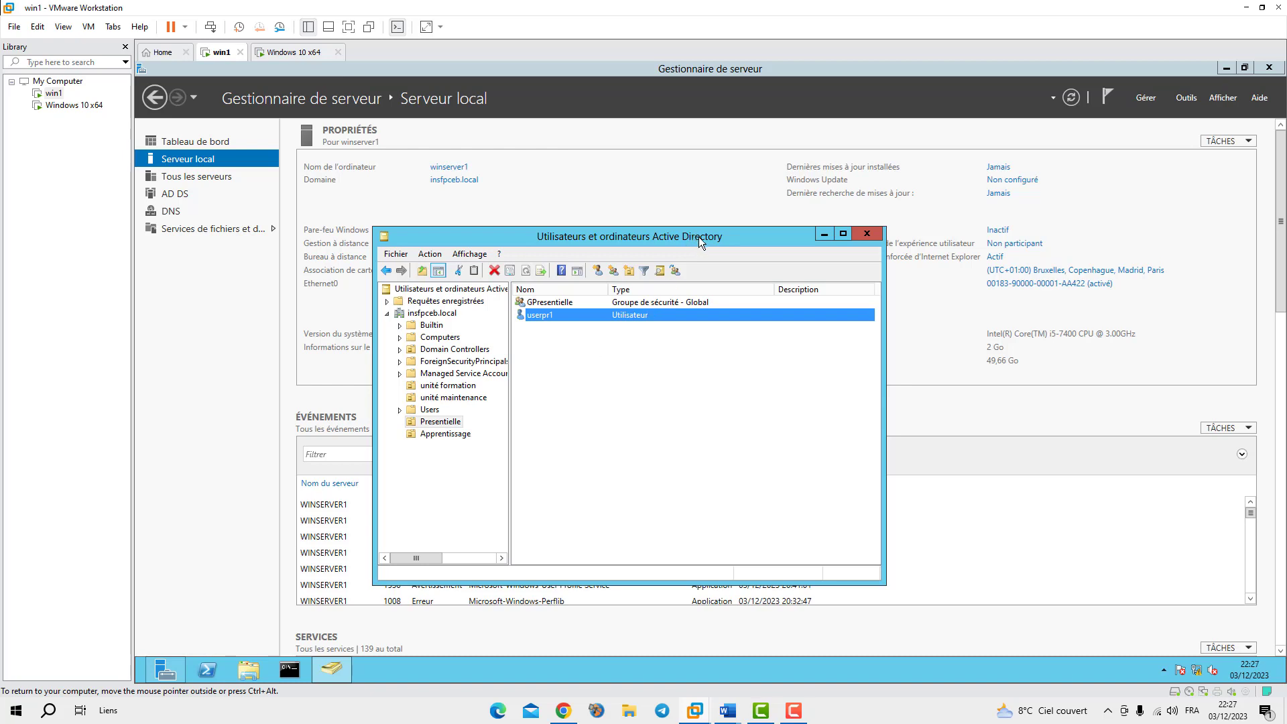
{"action": "mouse_move", "coordinate": [722, 238]}
{"action": "left_mouse_down"}
{"action": "mouse_move", "coordinate": [753, 239]}
{"action": "mouse_move", "coordinate": [722, 272]}
{"action": "mouse_move", "coordinate": [732, 255]}
{"action": "mouse_move", "coordinate": [717, 220]}
{"action": "left_mouse_up"}
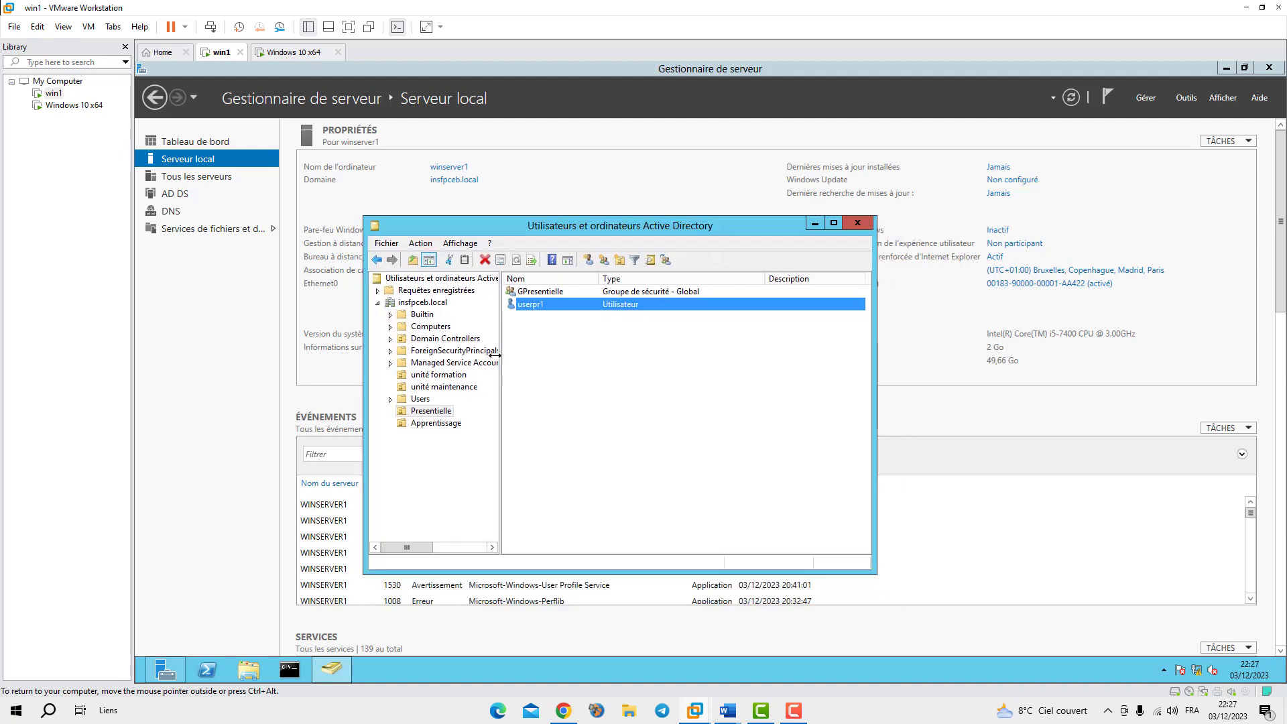
Start a new Presentielle user named userpr2 with logon name userpr2
{"action": "left_click", "coordinate": [589, 260]}
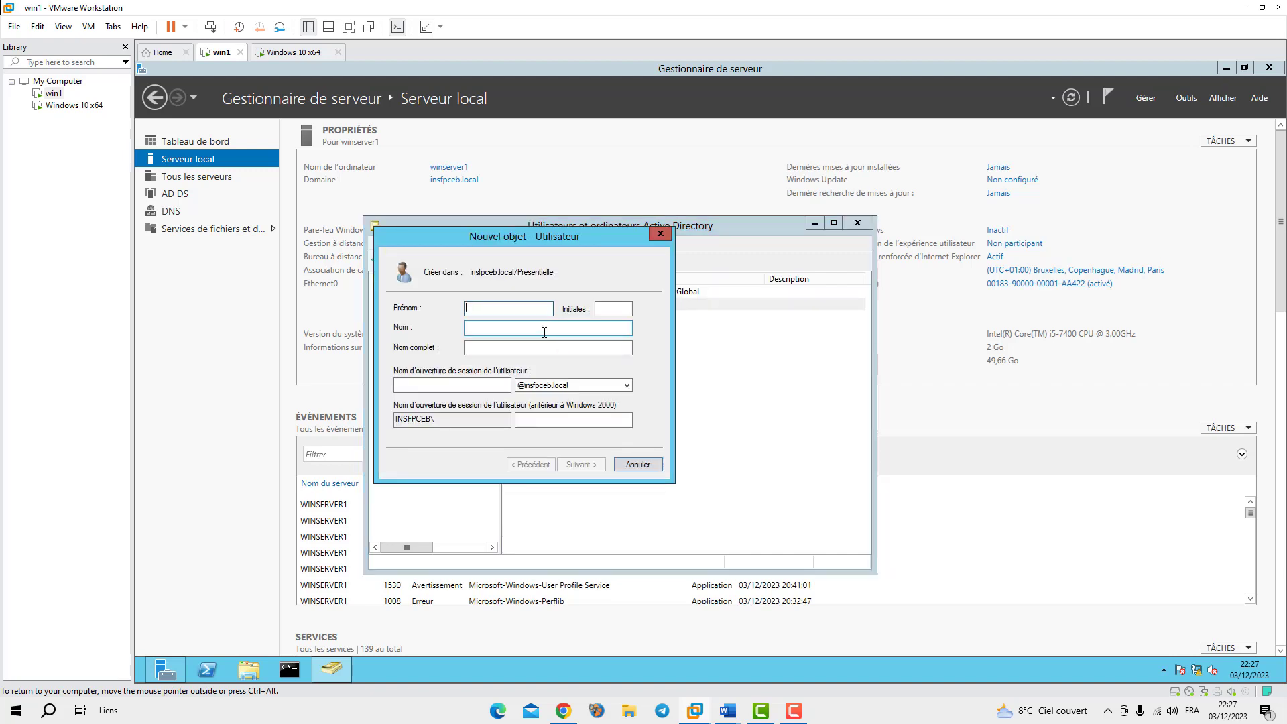
{"action": "type", "text": "userpr2"}
{"action": "left_click", "coordinate": [462, 385]}
{"action": "type", "text": "userp"}
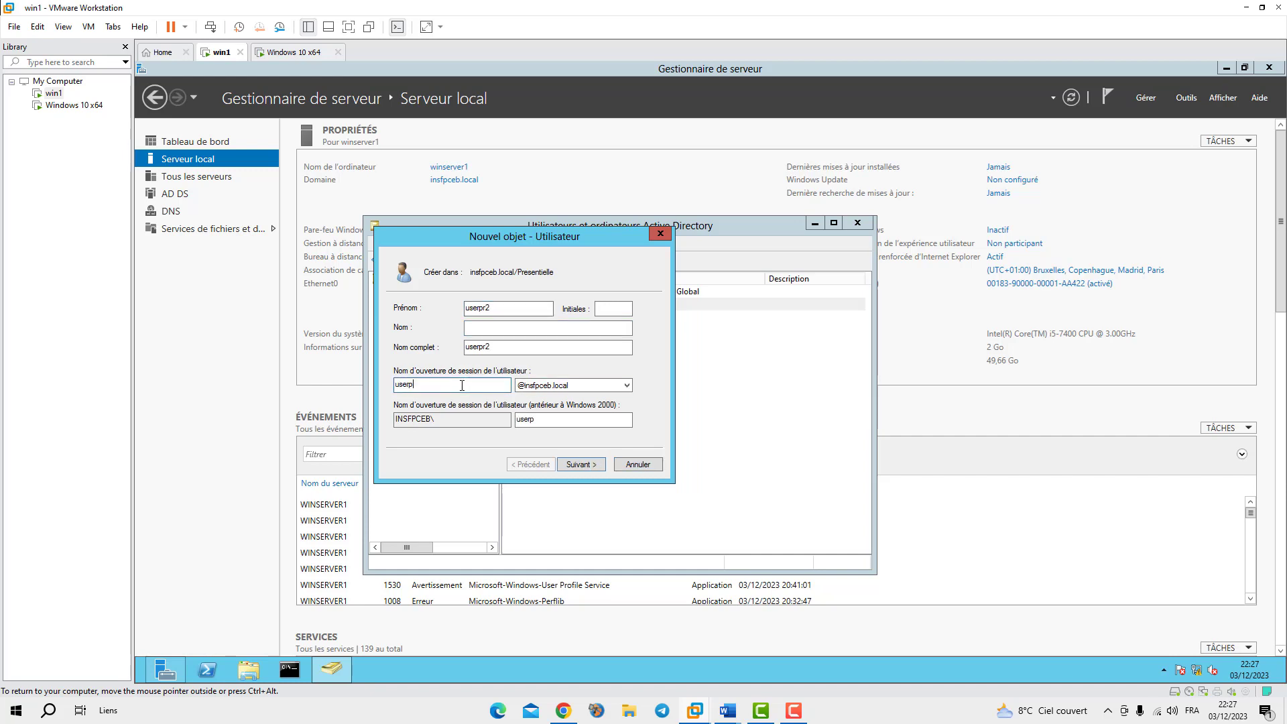
{"action": "type", "text": "r2"}
{"action": "left_click", "coordinate": [577, 462]}
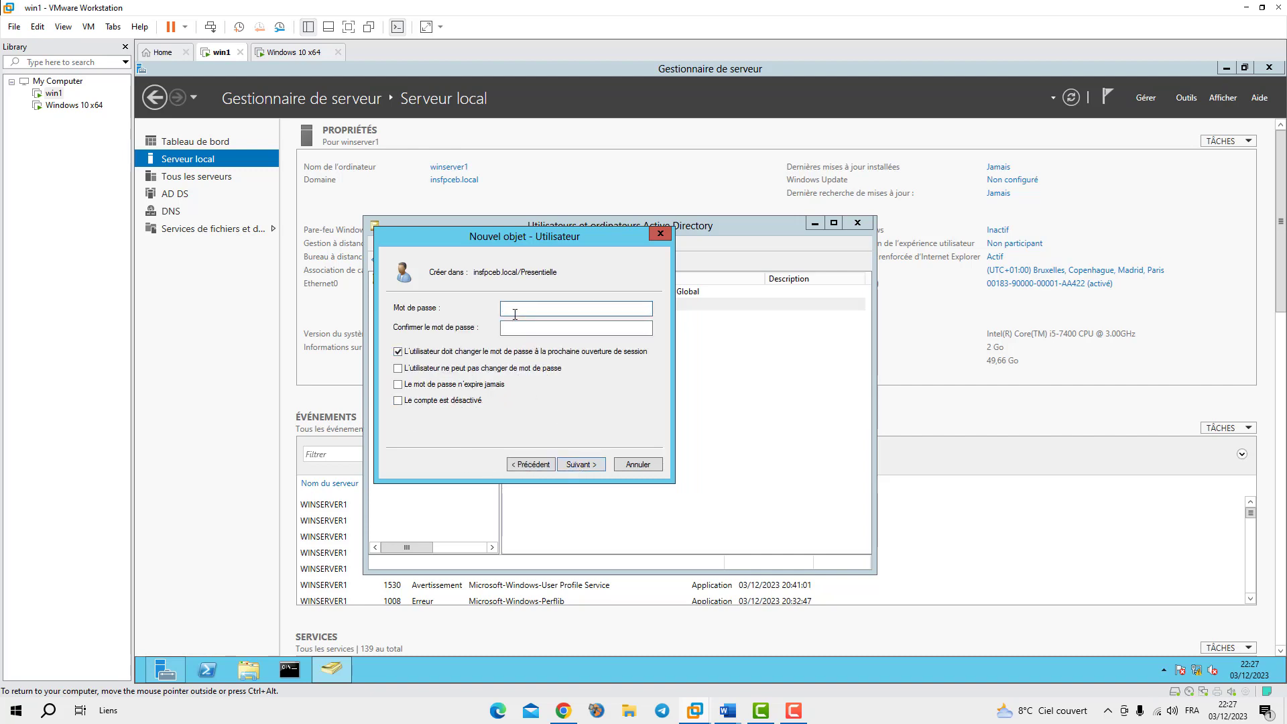
Set userpr2's password to never expire, enter and confirm the password, and finish
{"action": "left_click", "coordinate": [398, 384]}
{"action": "left_click", "coordinate": [821, 420]}
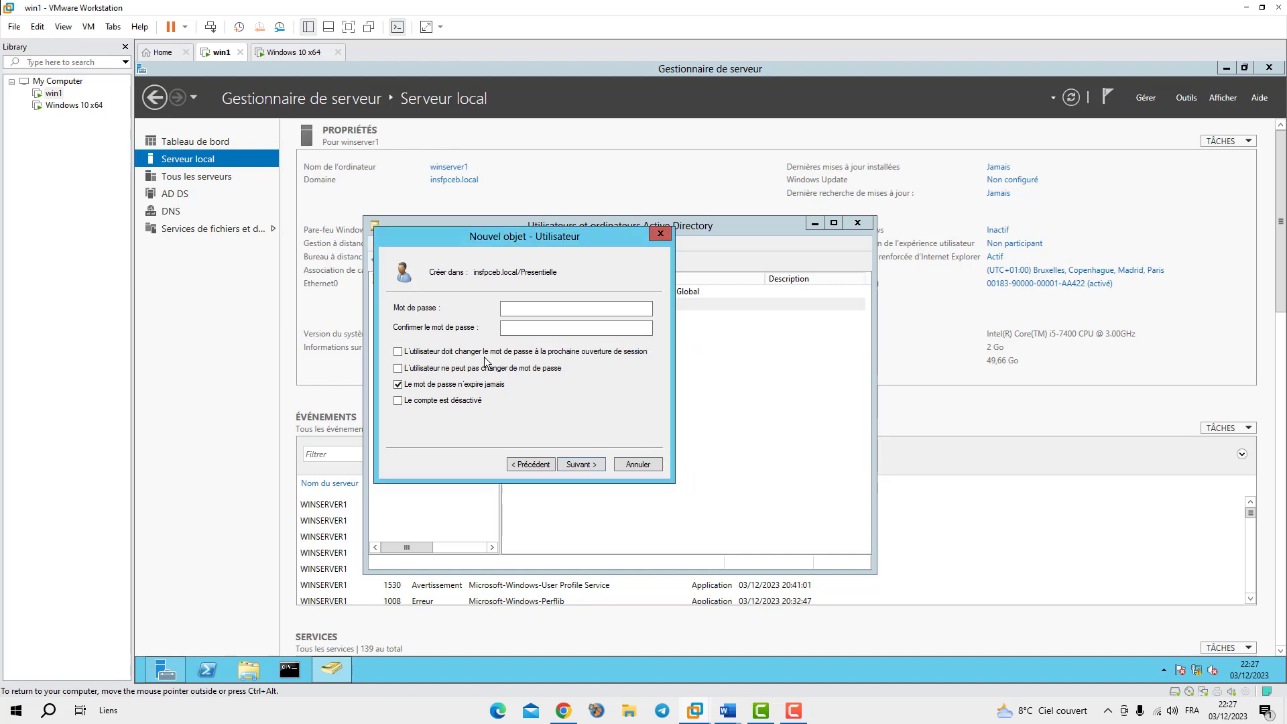
{"action": "left_click", "coordinate": [527, 310]}
{"action": "type", "text": "•••••••••••"}
{"action": "key", "text": "ctrl+a"}
{"action": "type", "text": "•••••••••••••"}
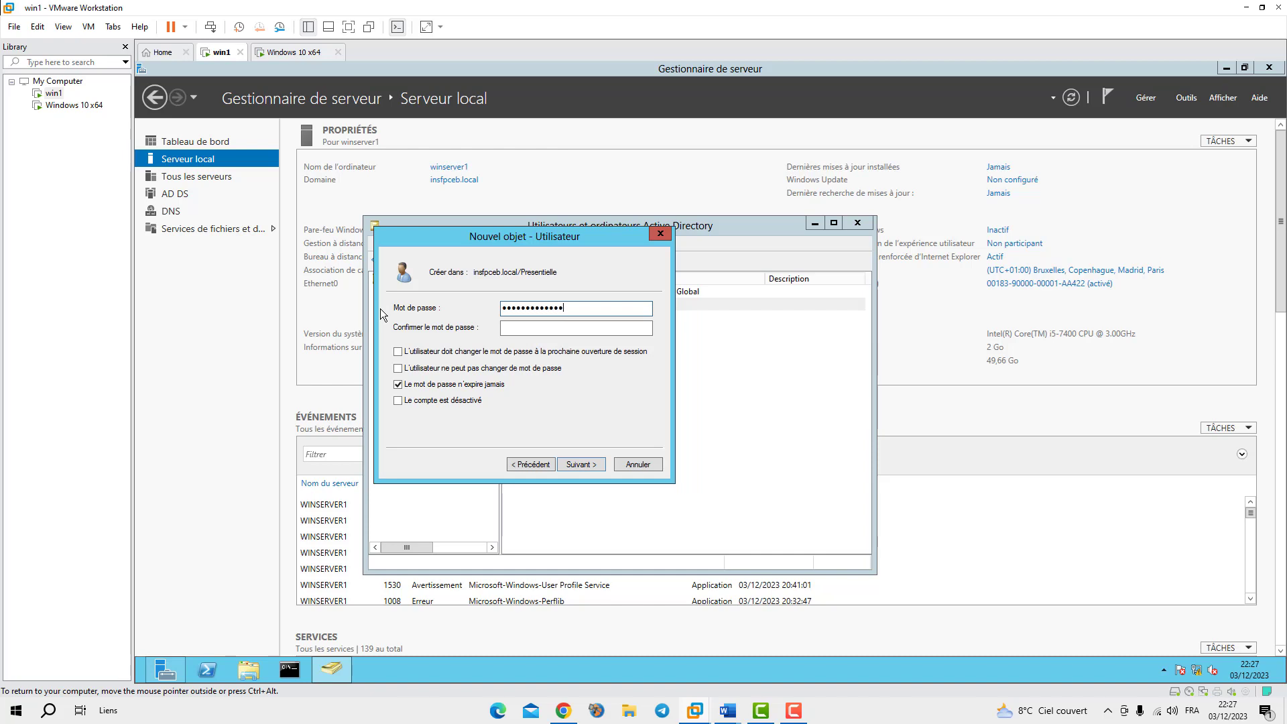
{"action": "key", "text": "Tab"}
{"action": "type", "text": "••••••••"}
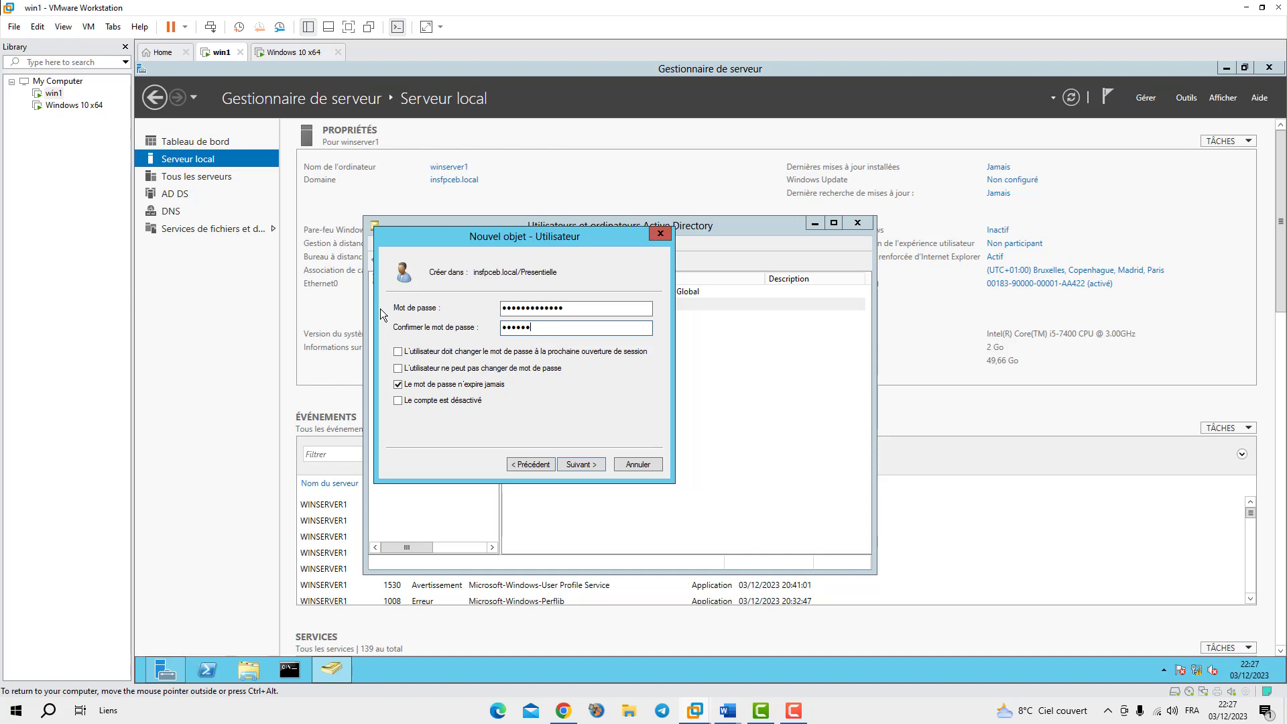
{"action": "type", "text": "•••••"}
{"action": "left_click", "coordinate": [581, 465]}
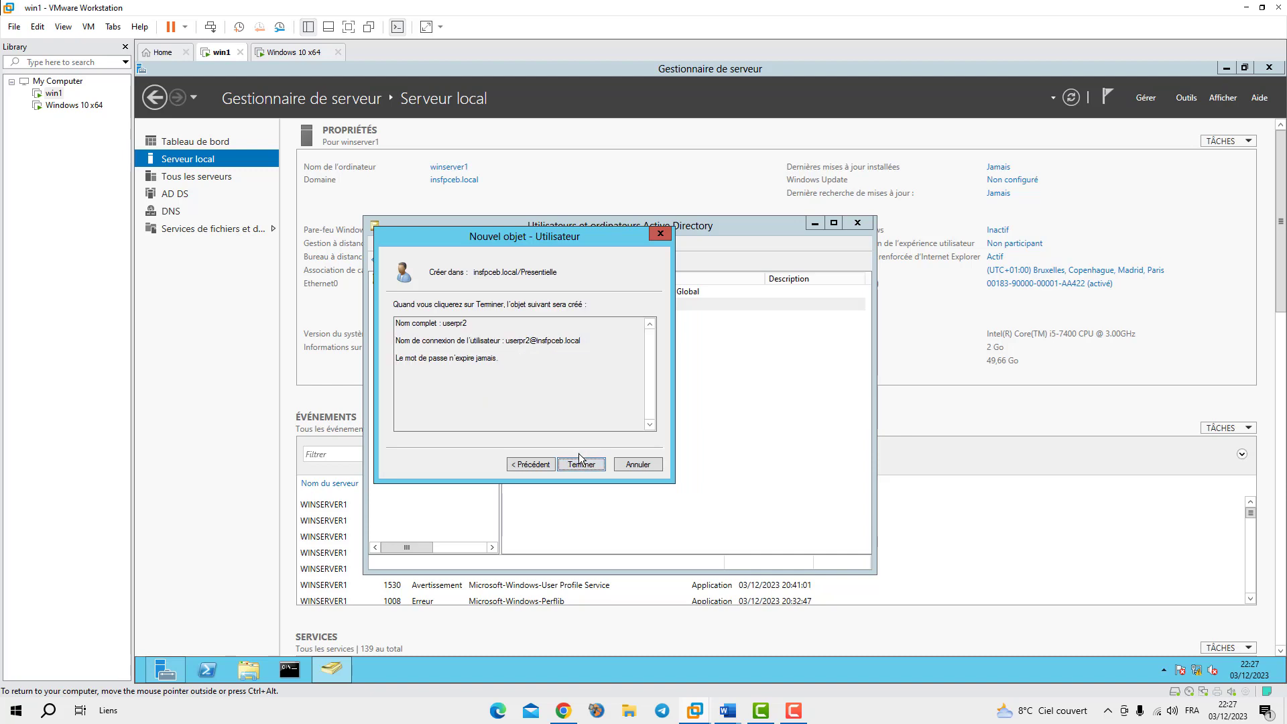
{"action": "left_click", "coordinate": [580, 464]}
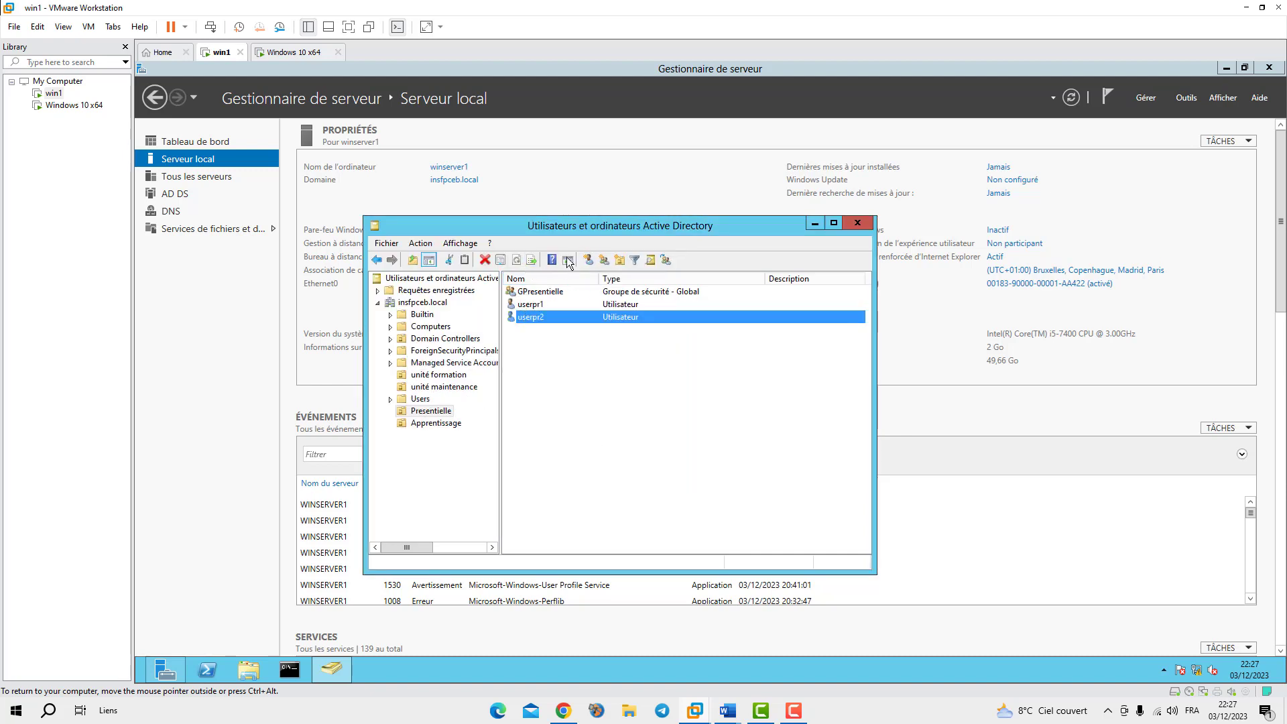
Select the Apprentissage unit and add the group 'GApprentissage' with the New Group button
{"action": "left_click", "coordinate": [417, 424]}
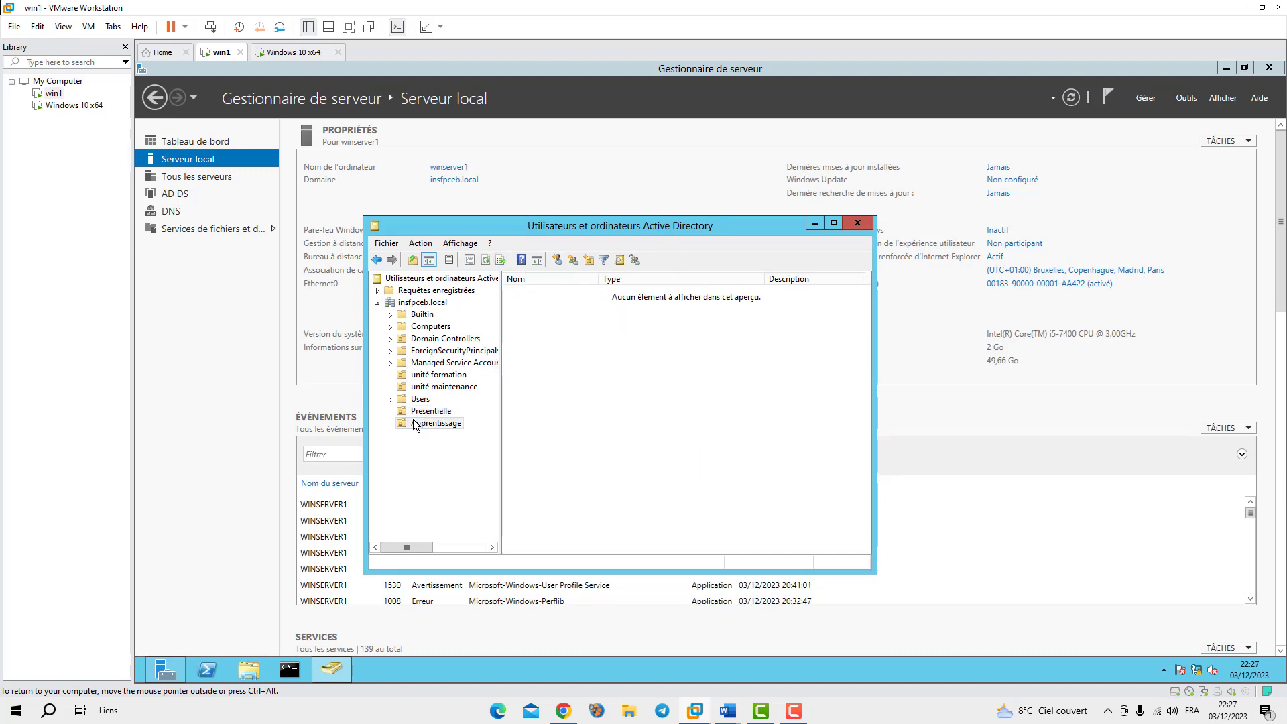
{"action": "left_click", "coordinate": [573, 261]}
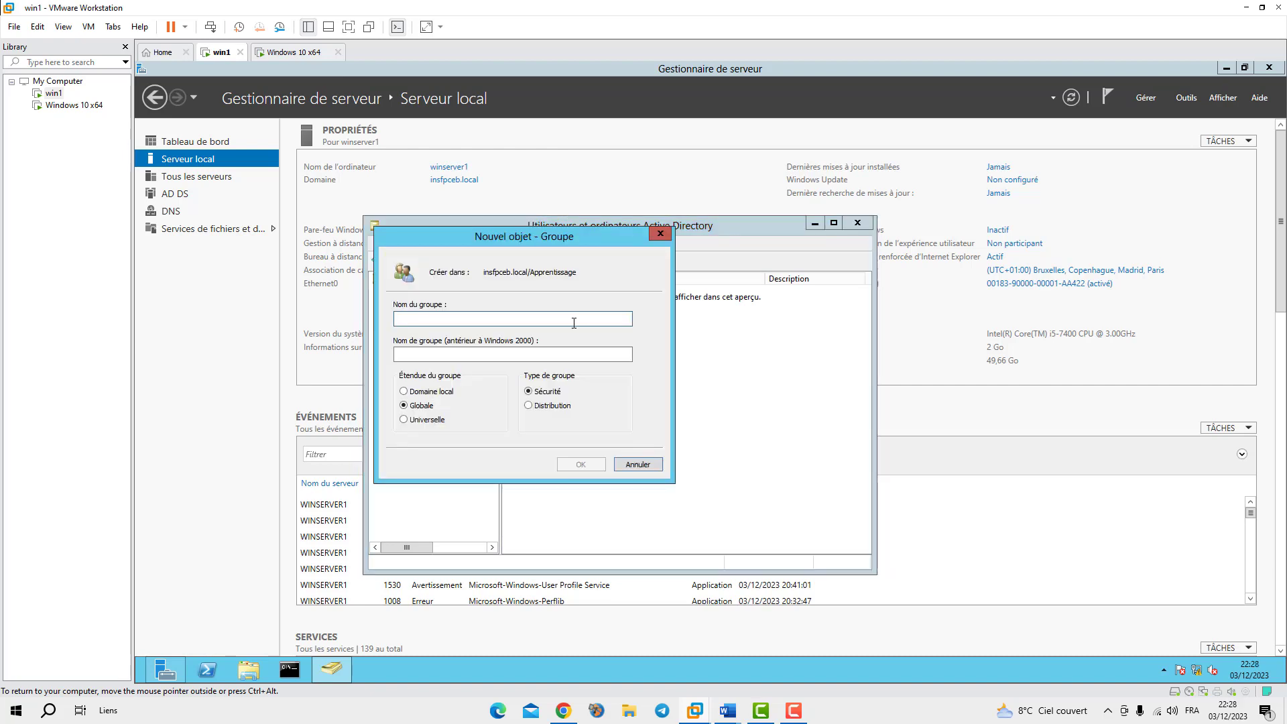
{"action": "type", "text": "GApp"}
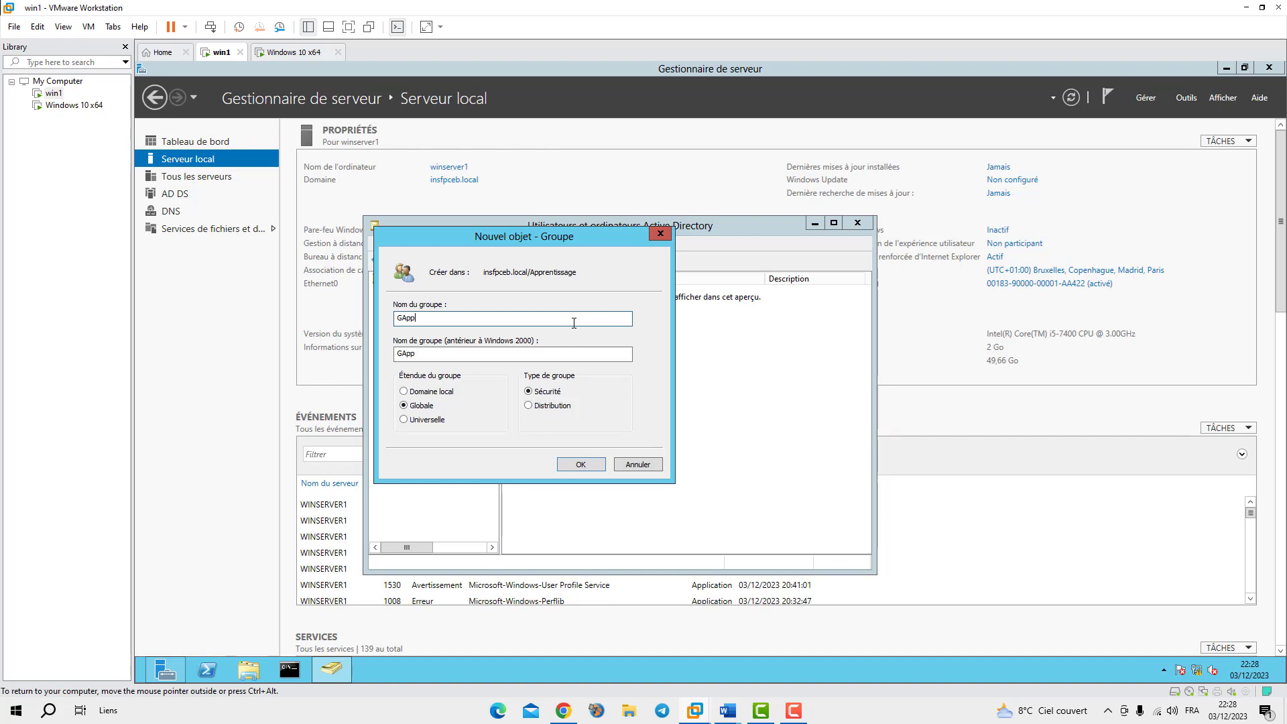
{"action": "type", "text": "rentissage"}
{"action": "left_click", "coordinate": [582, 465]}
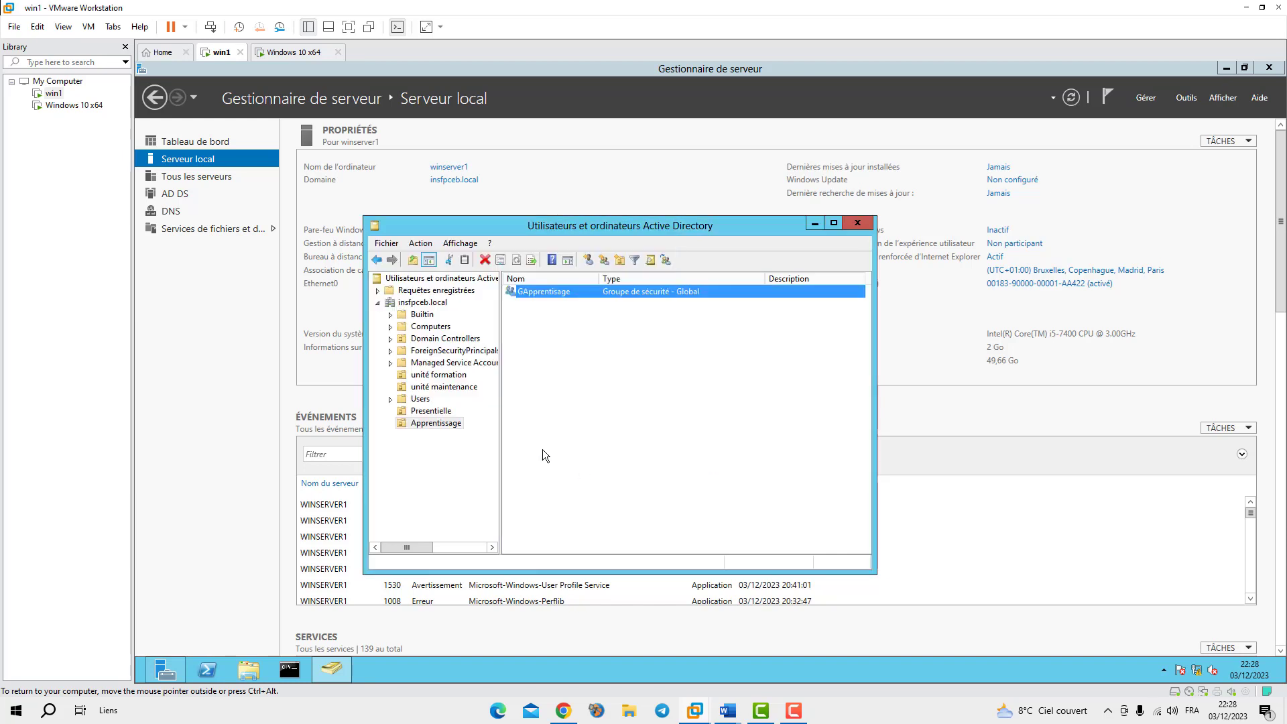
Create user userap1 in the Apprentissage OU with a password set to never expire
{"action": "left_click", "coordinate": [588, 259]}
{"action": "type", "text": "u"}
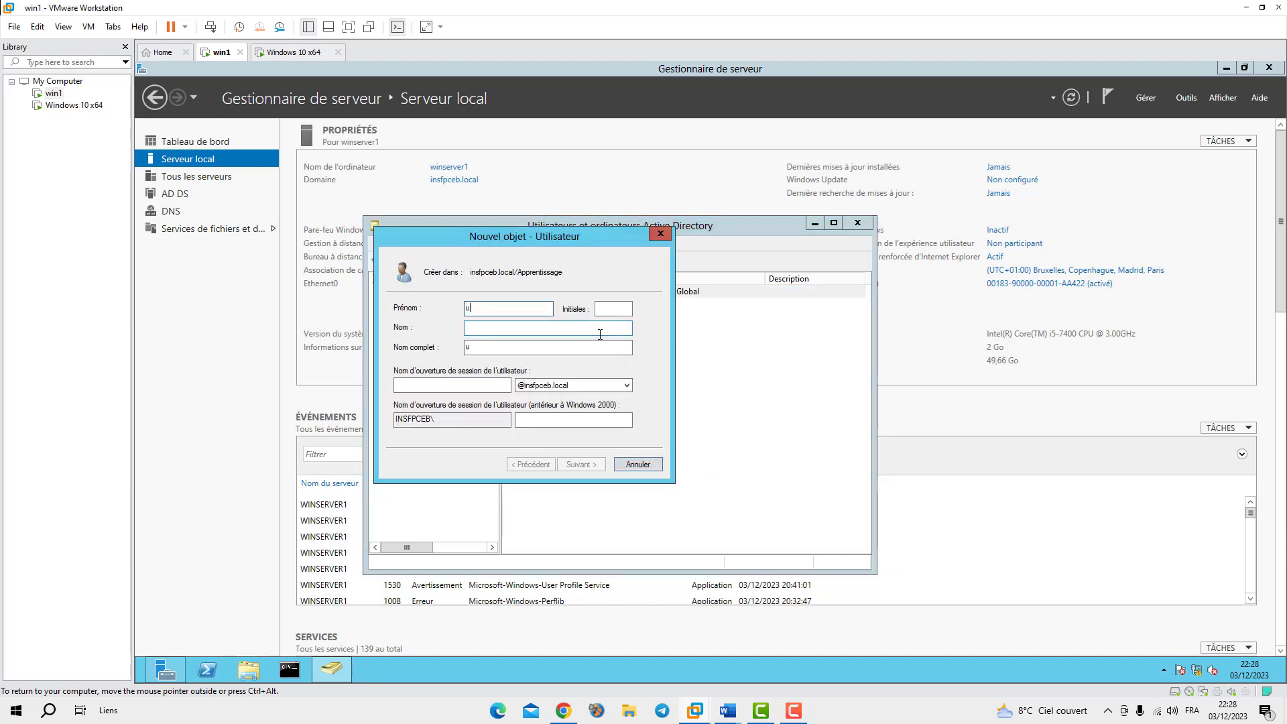
{"action": "type", "text": "serap1"}
{"action": "left_click", "coordinate": [423, 385]}
{"action": "type", "text": "userap"}
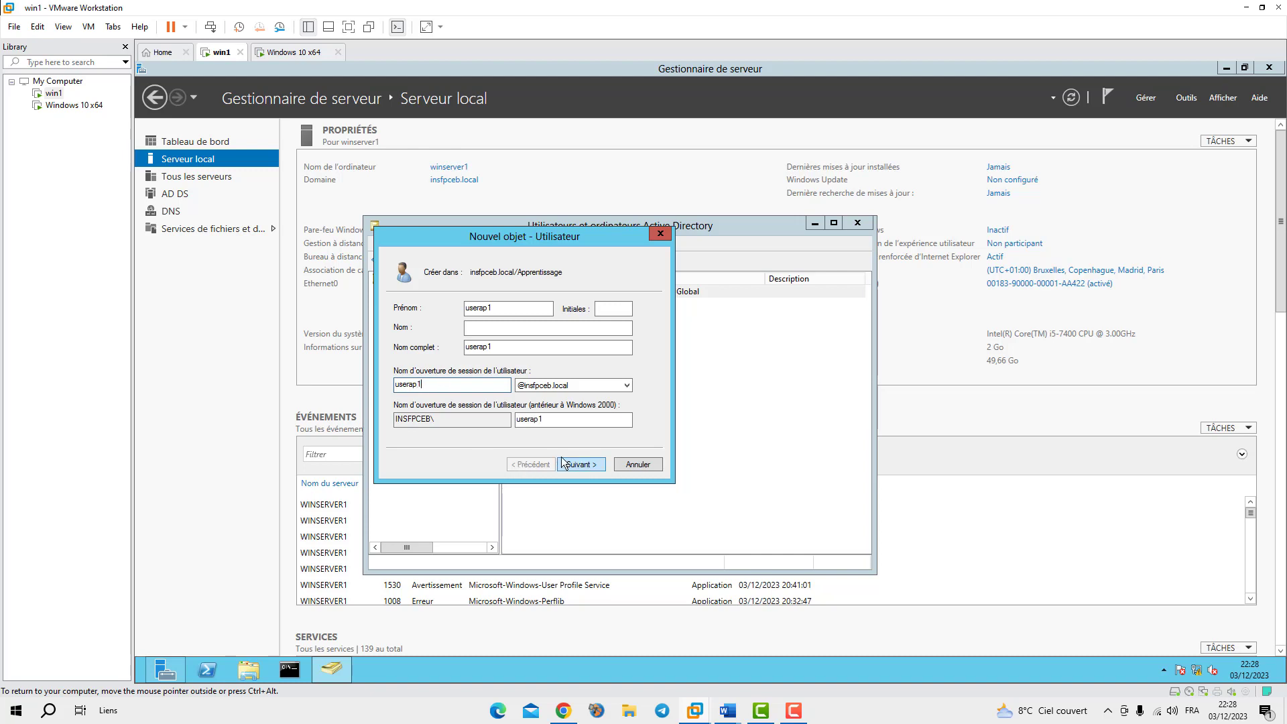
{"action": "left_click", "coordinate": [581, 464]}
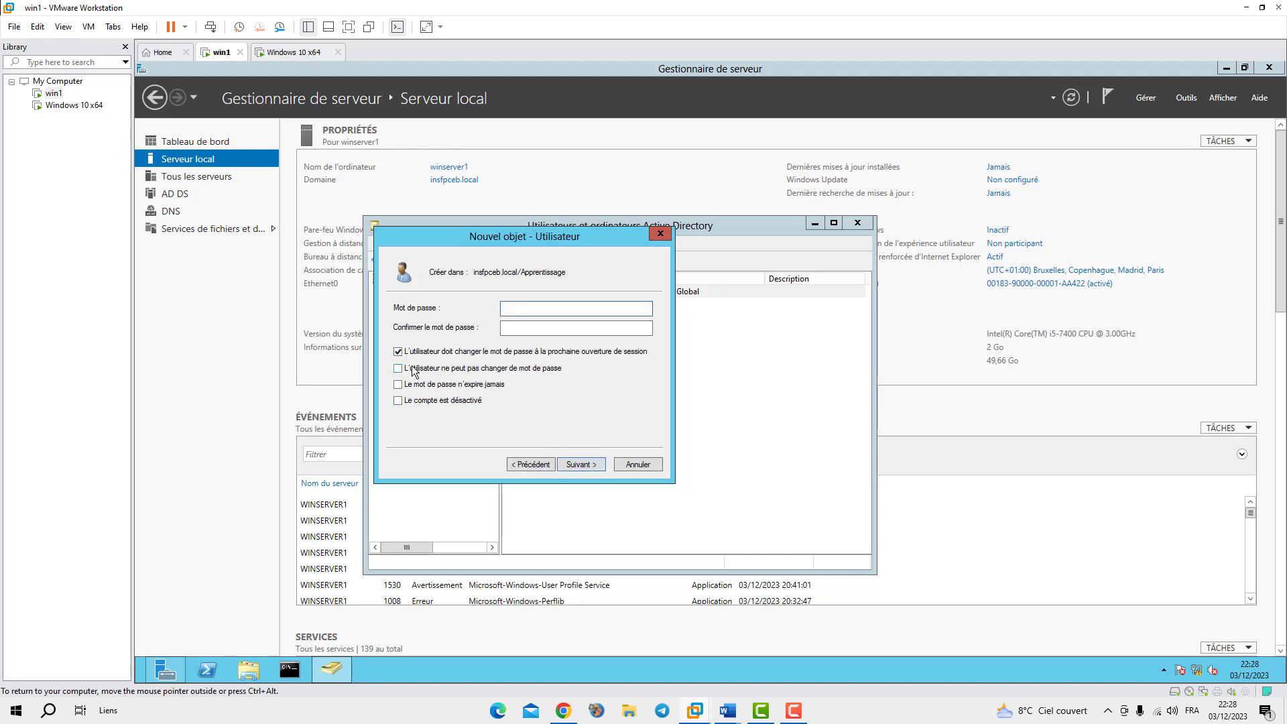
{"action": "left_click", "coordinate": [398, 384]}
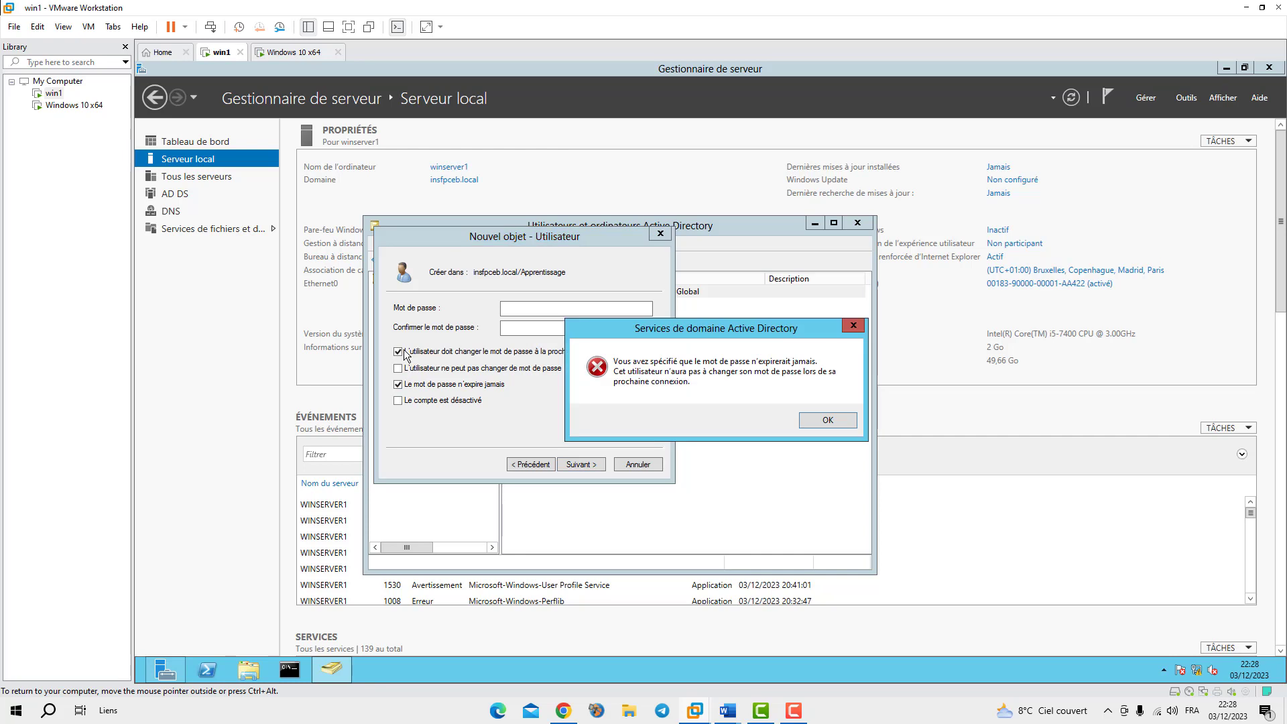
{"action": "left_click", "coordinate": [812, 420]}
{"action": "left_click", "coordinate": [545, 307]}
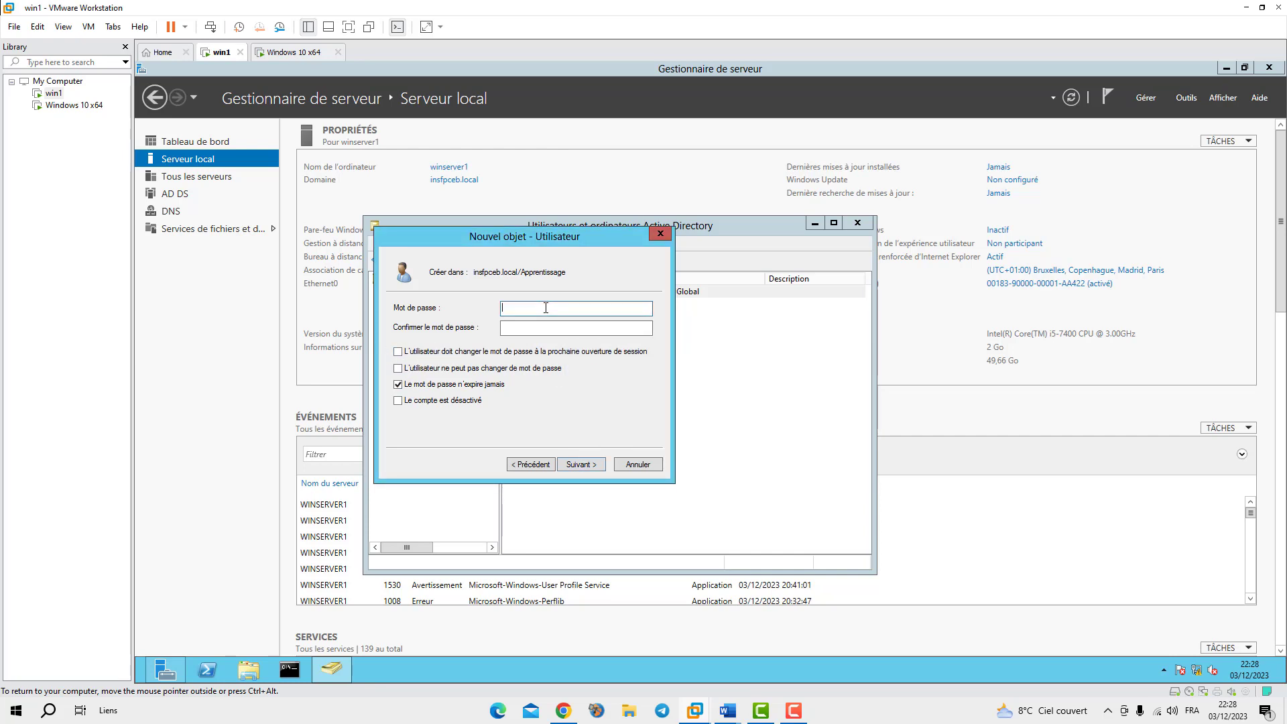
{"action": "type", "text": "•••••••••••••"}
{"action": "key", "text": "Tab"}
{"action": "type", "text": "••••"}
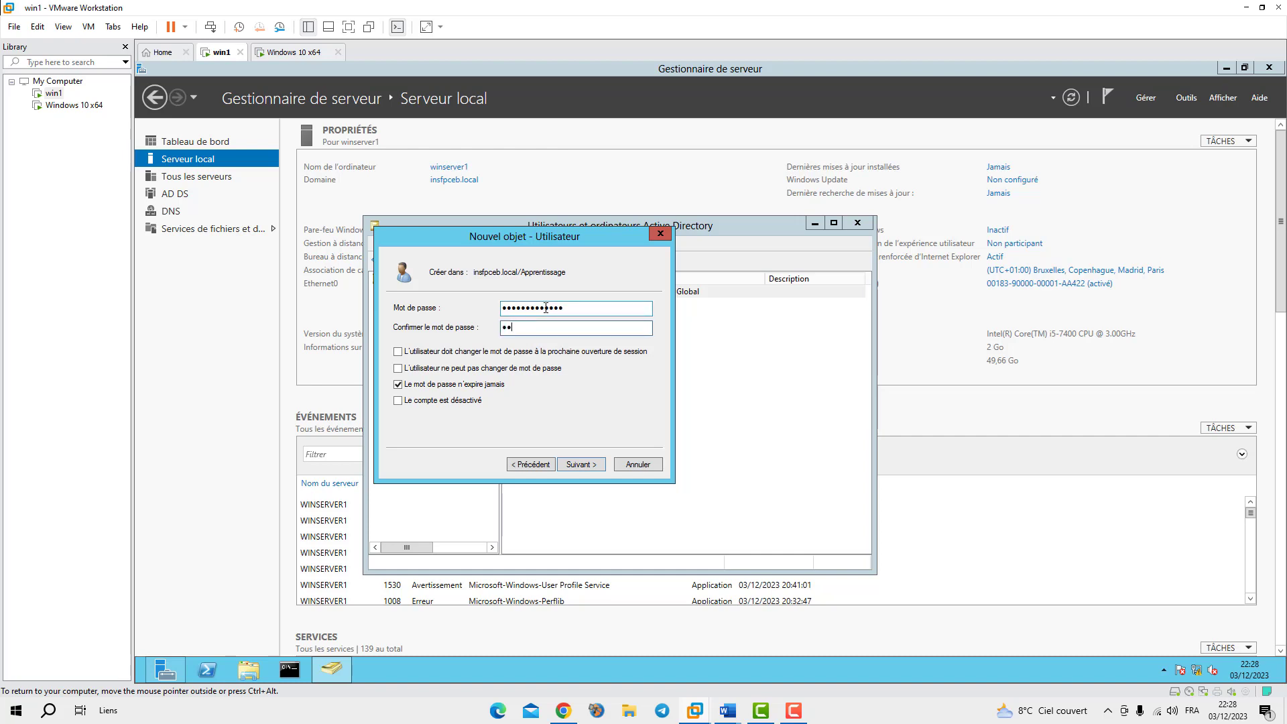
{"action": "type", "text": "••••••••"}
{"action": "left_click", "coordinate": [580, 465]}
{"action": "left_click", "coordinate": [582, 464]}
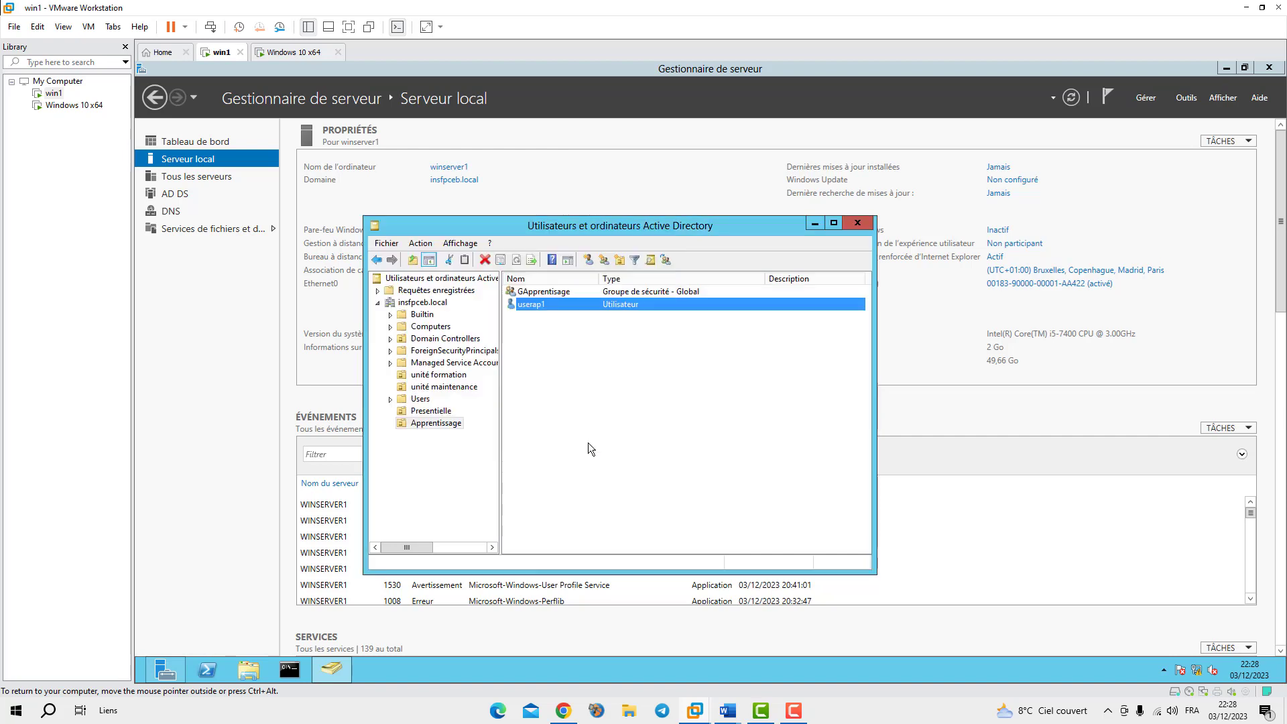
Start a new Apprentissage user named userap2, fixing the name fields, with logon name userap2
{"action": "left_click", "coordinate": [587, 260]}
{"action": "type", "text": "userap"}
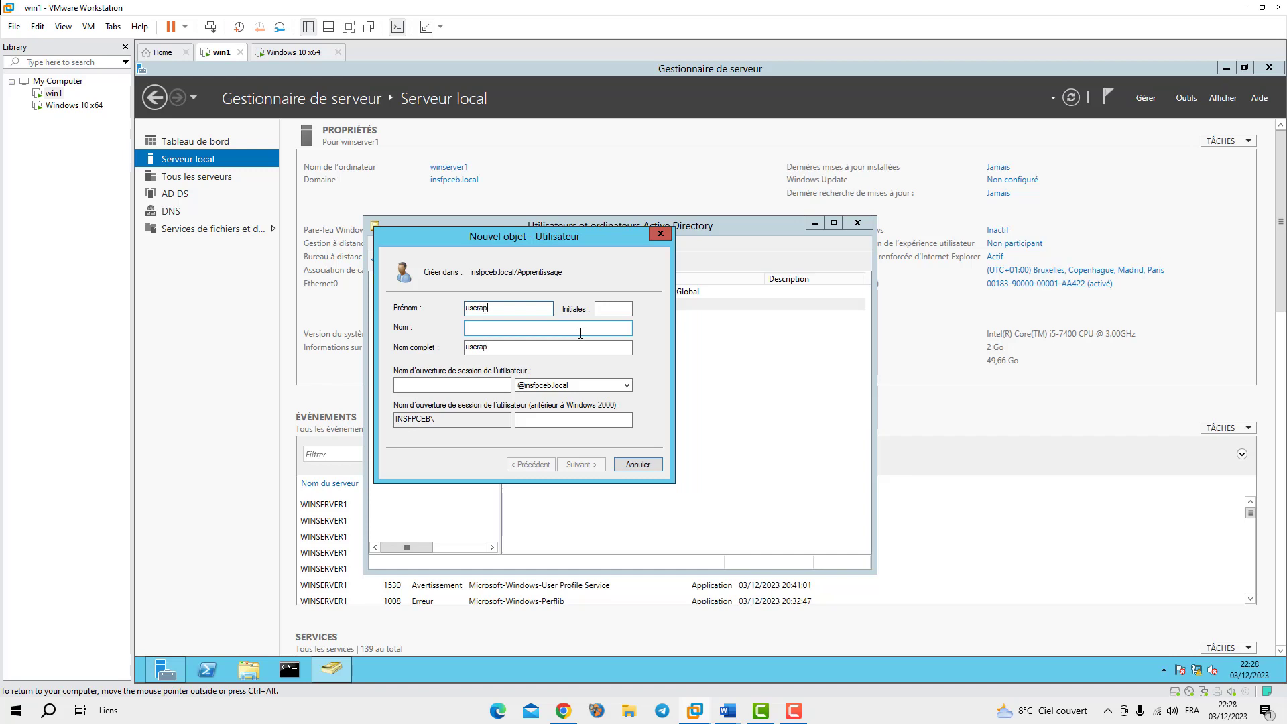
{"action": "type", "text": "2"}
{"action": "key", "text": "Tab"}
{"action": "type", "text": "userap"}
{"action": "left_click", "coordinate": [434, 386]}
{"action": "left_click_drag", "start_coordinate": [526, 347], "coordinate": [493, 347]}
{"action": "left_click_drag", "start_coordinate": [625, 309], "coordinate": [588, 309]}
{"action": "key", "text": "BackSpace"}
{"action": "left_click", "coordinate": [419, 390]}
{"action": "type", "text": "user"}
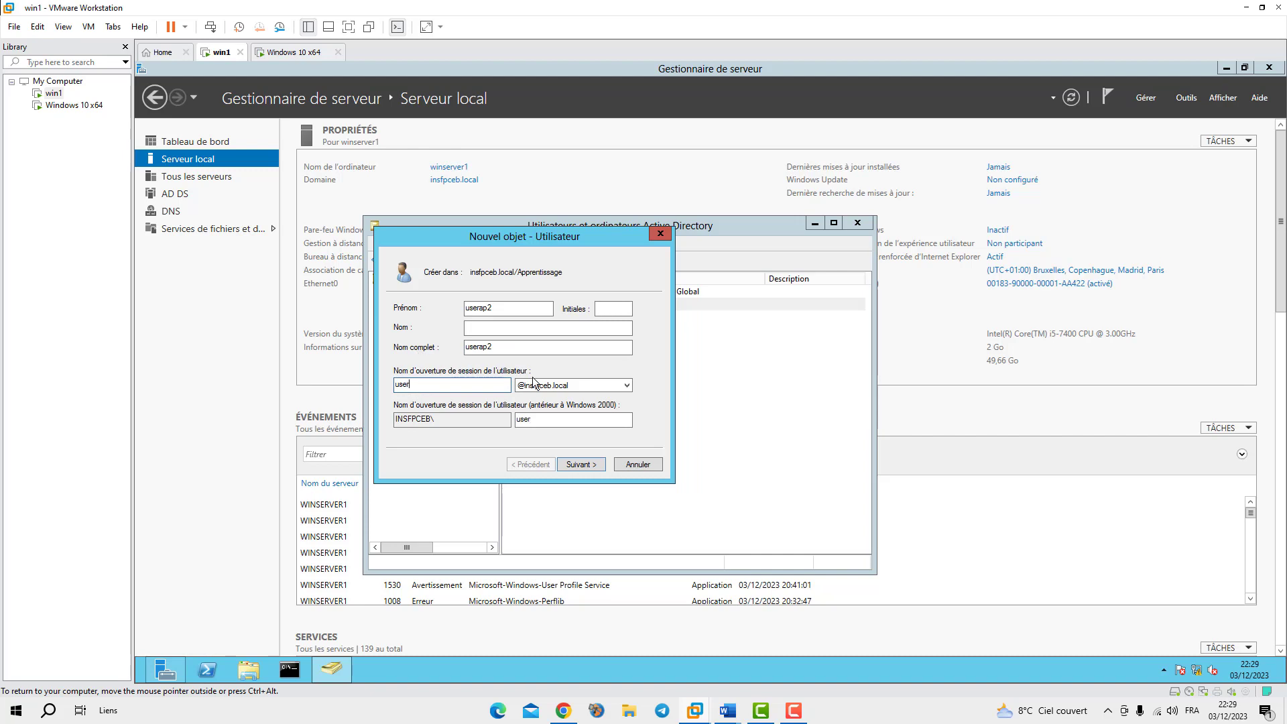
{"action": "type", "text": "ap2"}
Give userap2 a never-expiring password and finish creating the account
{"action": "left_click", "coordinate": [579, 465]}
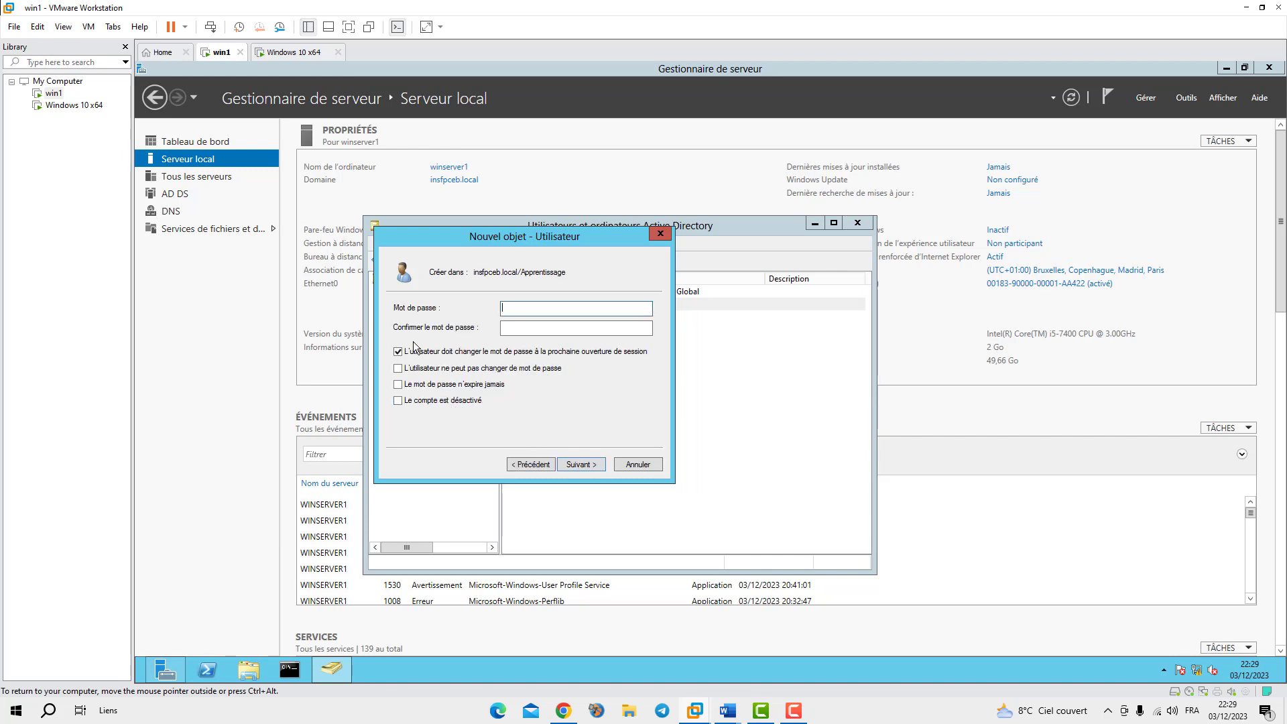
{"action": "left_click", "coordinate": [398, 385]}
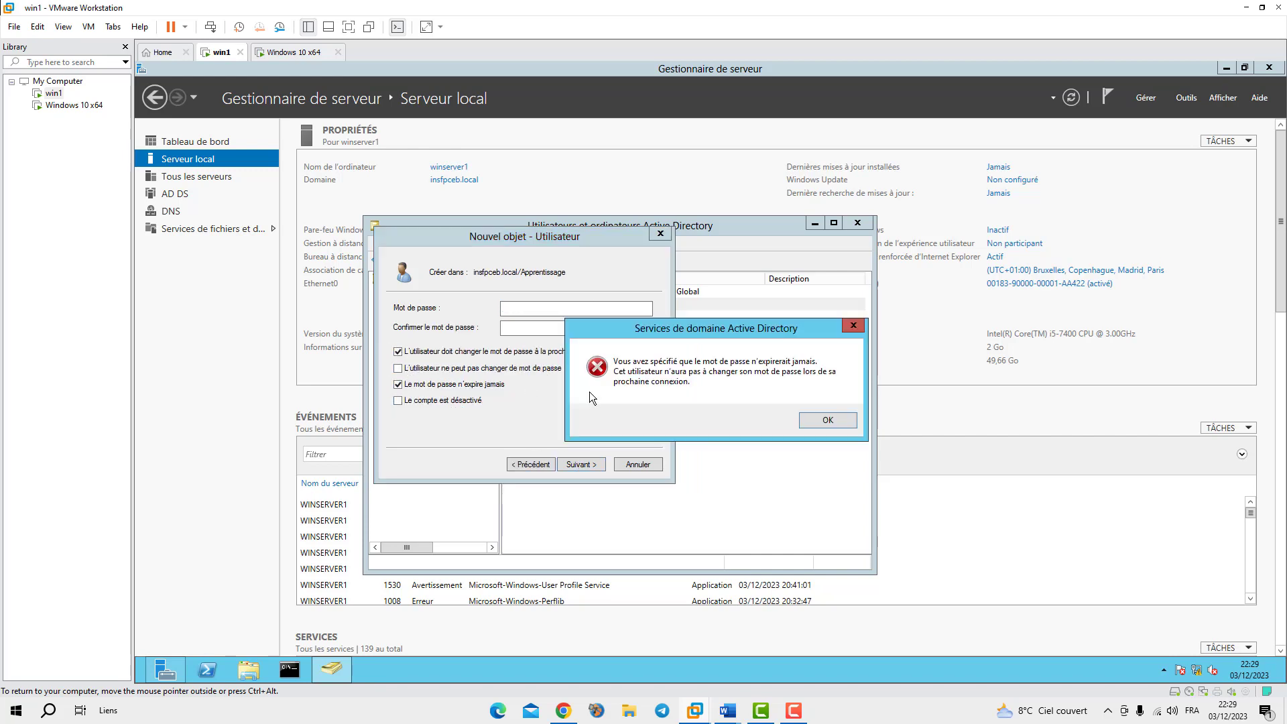
{"action": "left_click", "coordinate": [816, 420]}
{"action": "left_click", "coordinate": [574, 306]}
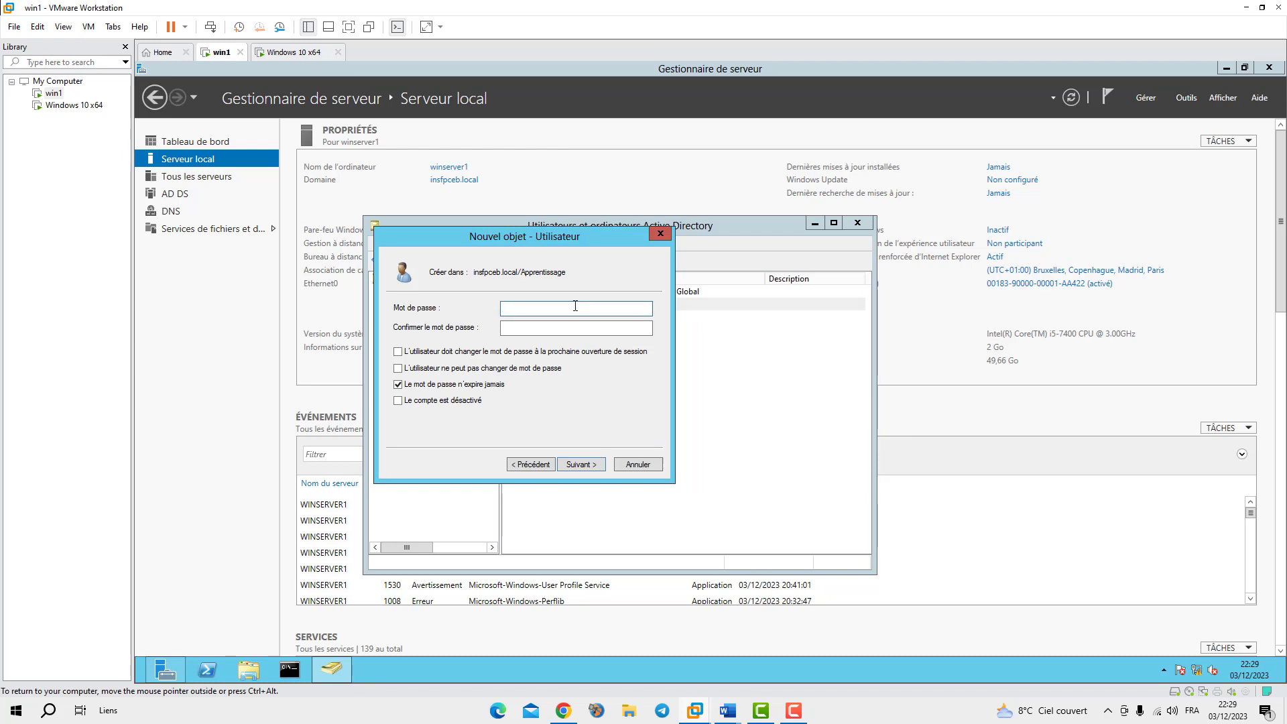
{"action": "type", "text": "••••••••••••"}
{"action": "key", "text": "Tab"}
{"action": "type", "text": "••"}
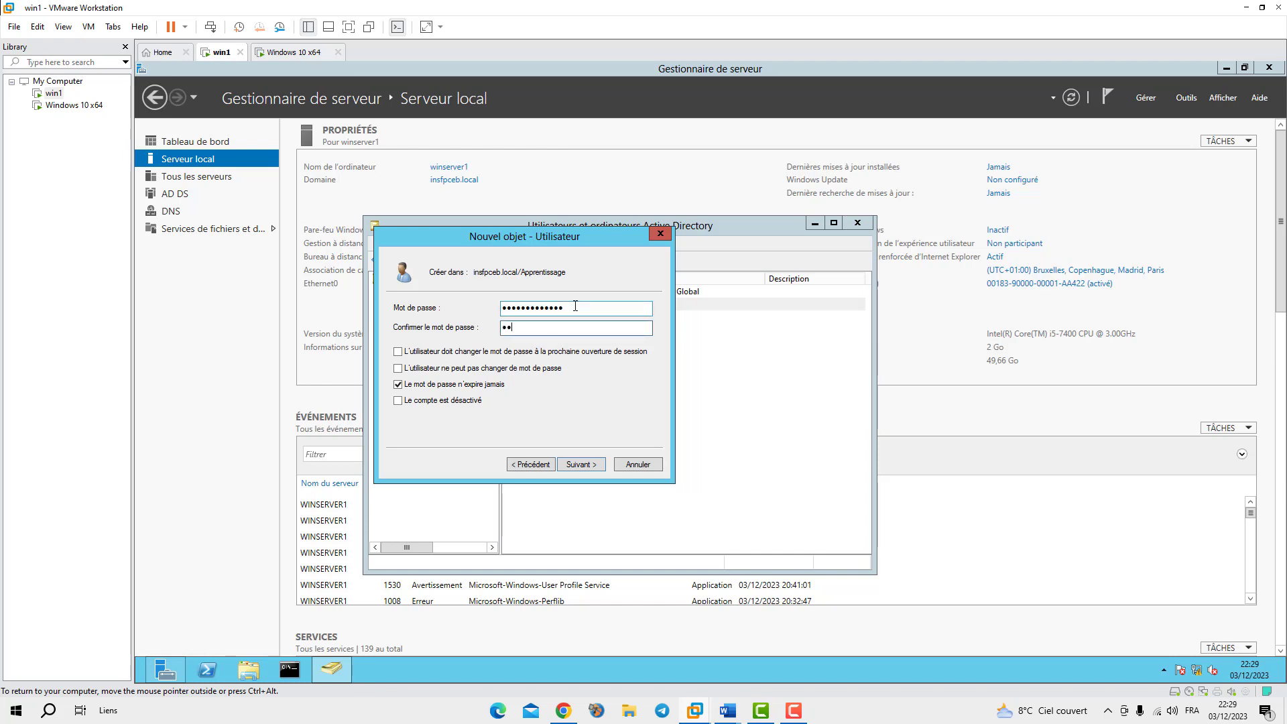
{"action": "type", "text": "•••••••••••"}
{"action": "left_click", "coordinate": [593, 466]}
{"action": "left_click", "coordinate": [579, 467]}
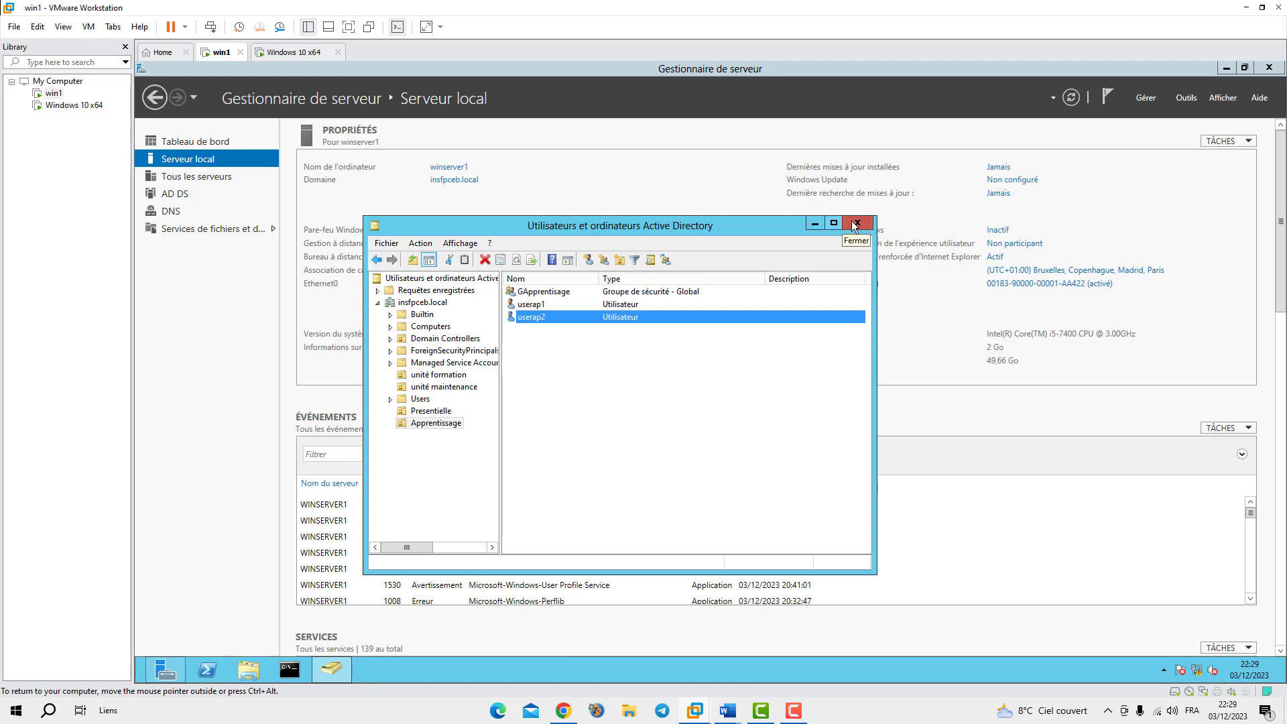
Minimize the Active Directory console and browse to C:\Dossiers partages in File Explorer
{"action": "left_click", "coordinate": [815, 223]}
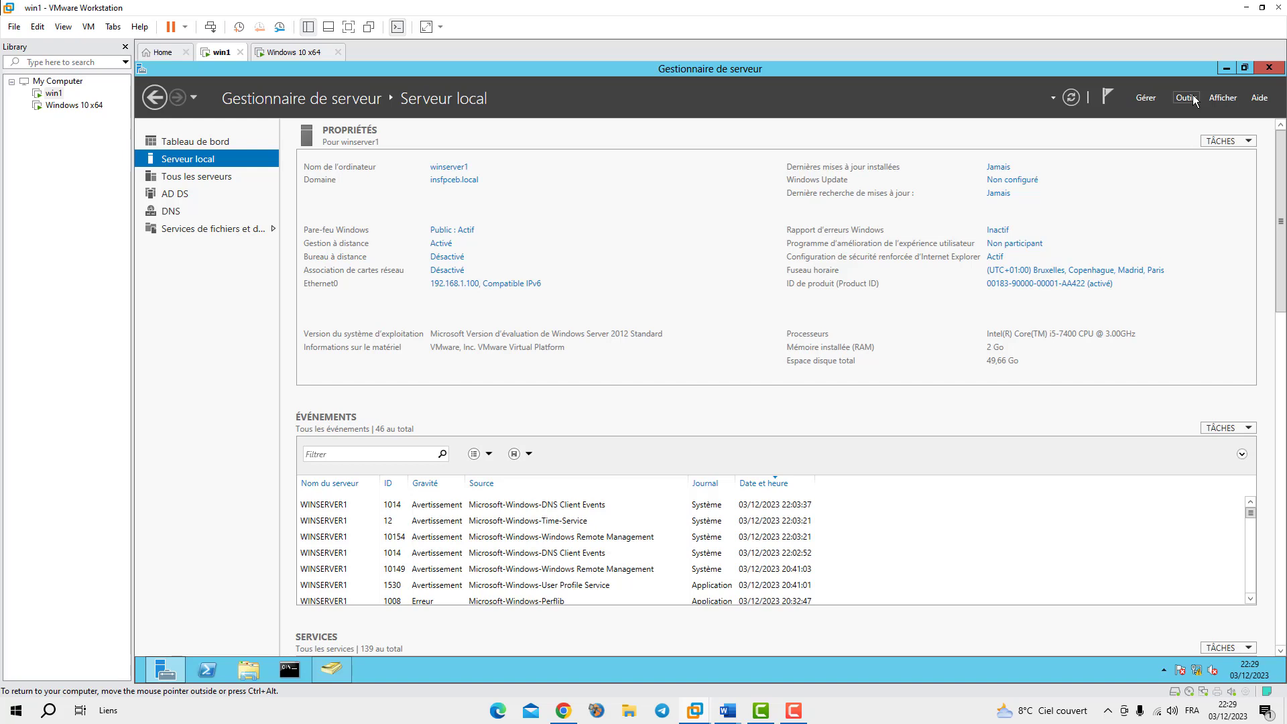
{"action": "left_click", "coordinate": [251, 670]}
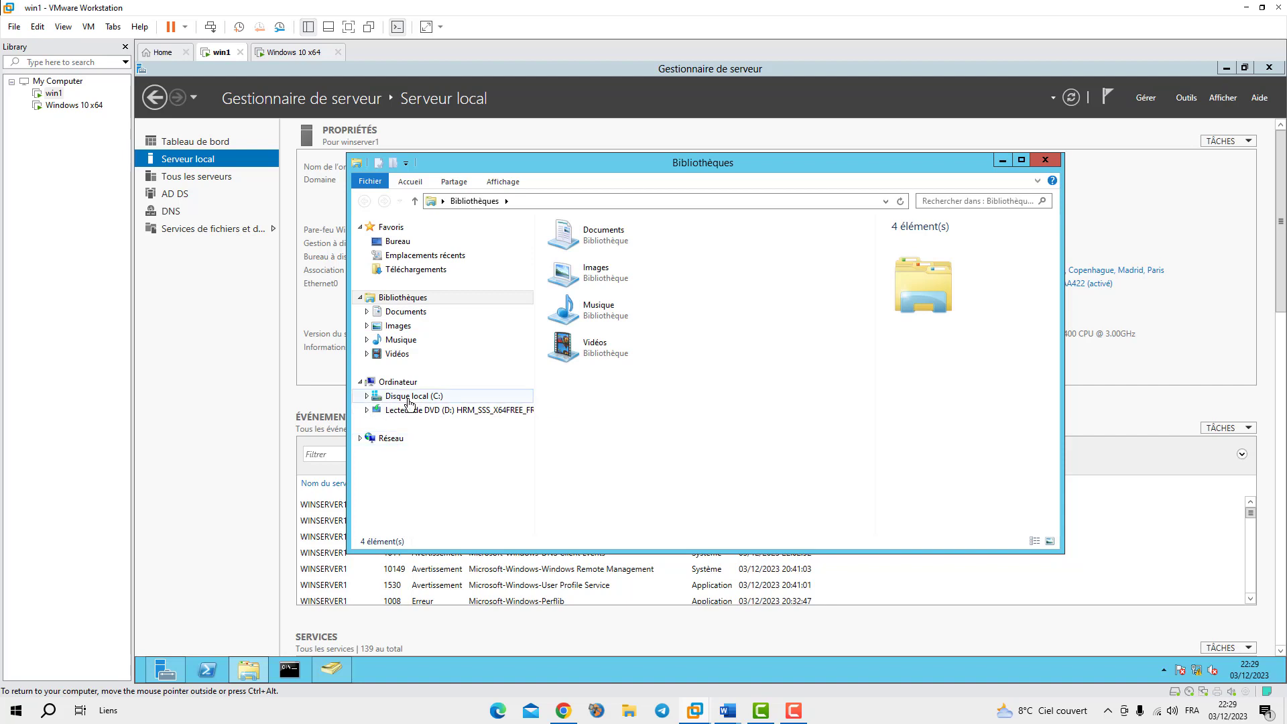
{"action": "left_click", "coordinate": [410, 396]}
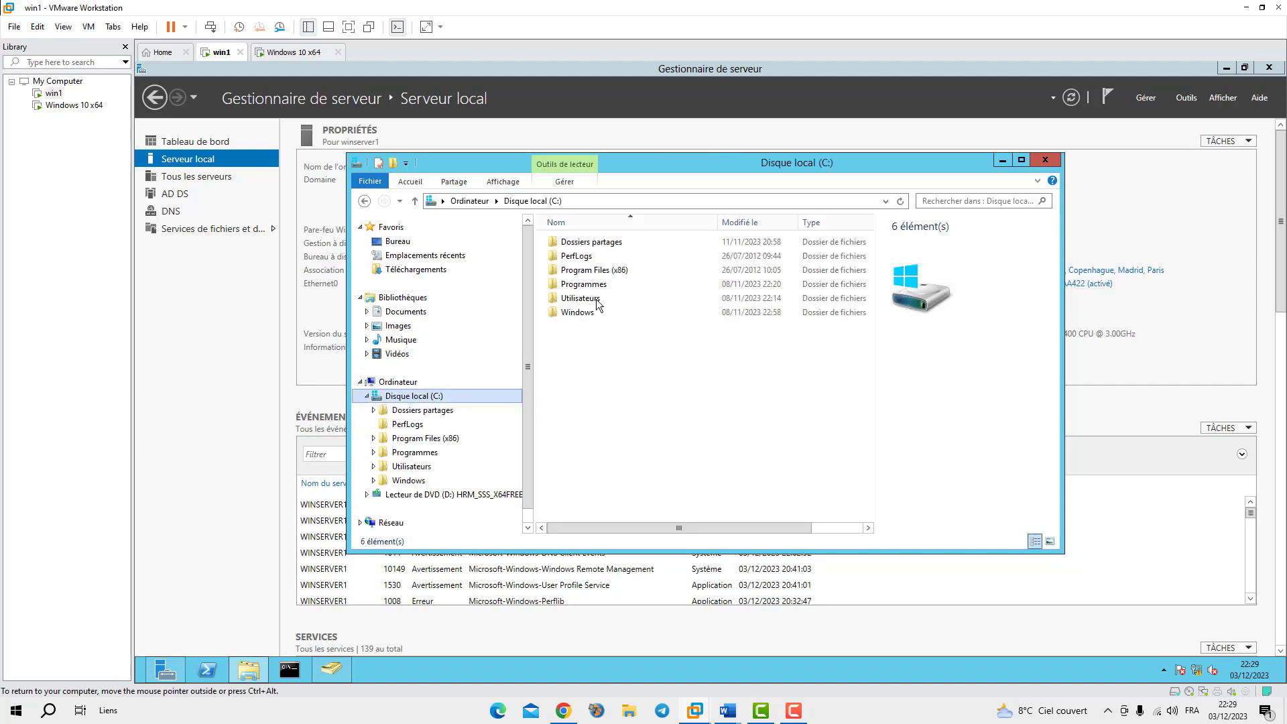
{"action": "double_click", "coordinate": [591, 242]}
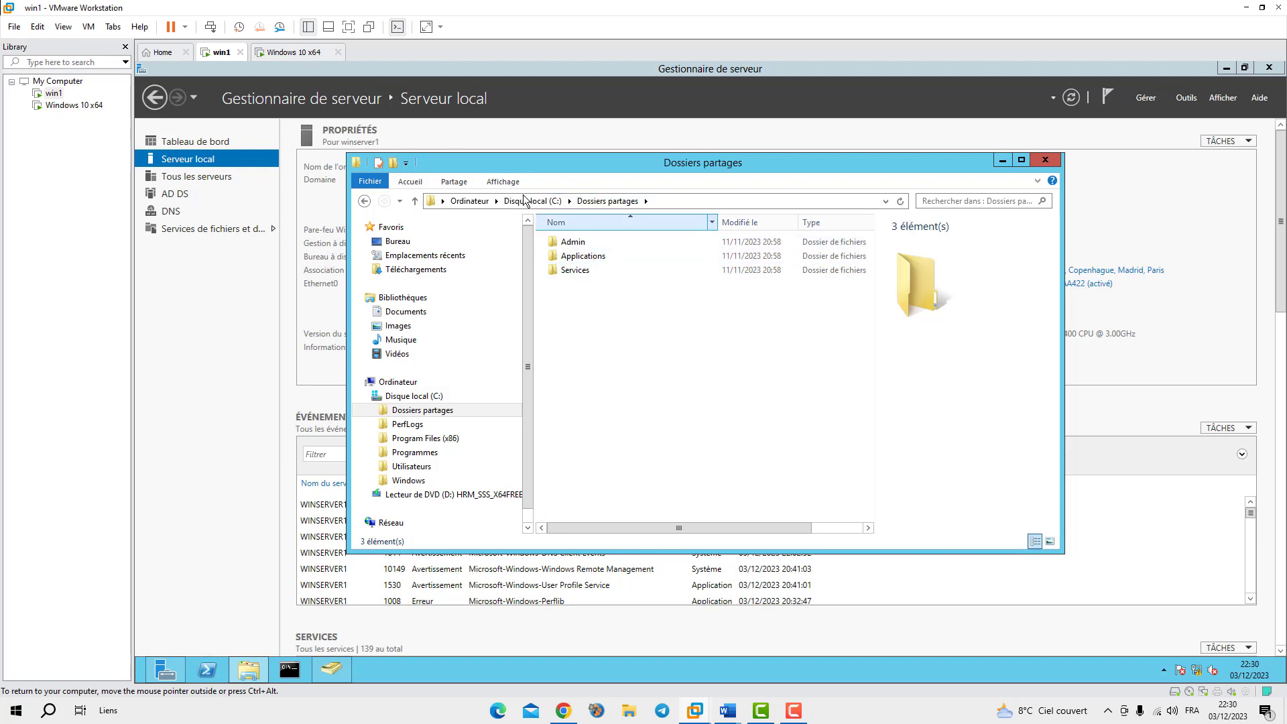
Create a new folder named FPresentielle in Dossiers partages
{"action": "right_click", "coordinate": [581, 319]}
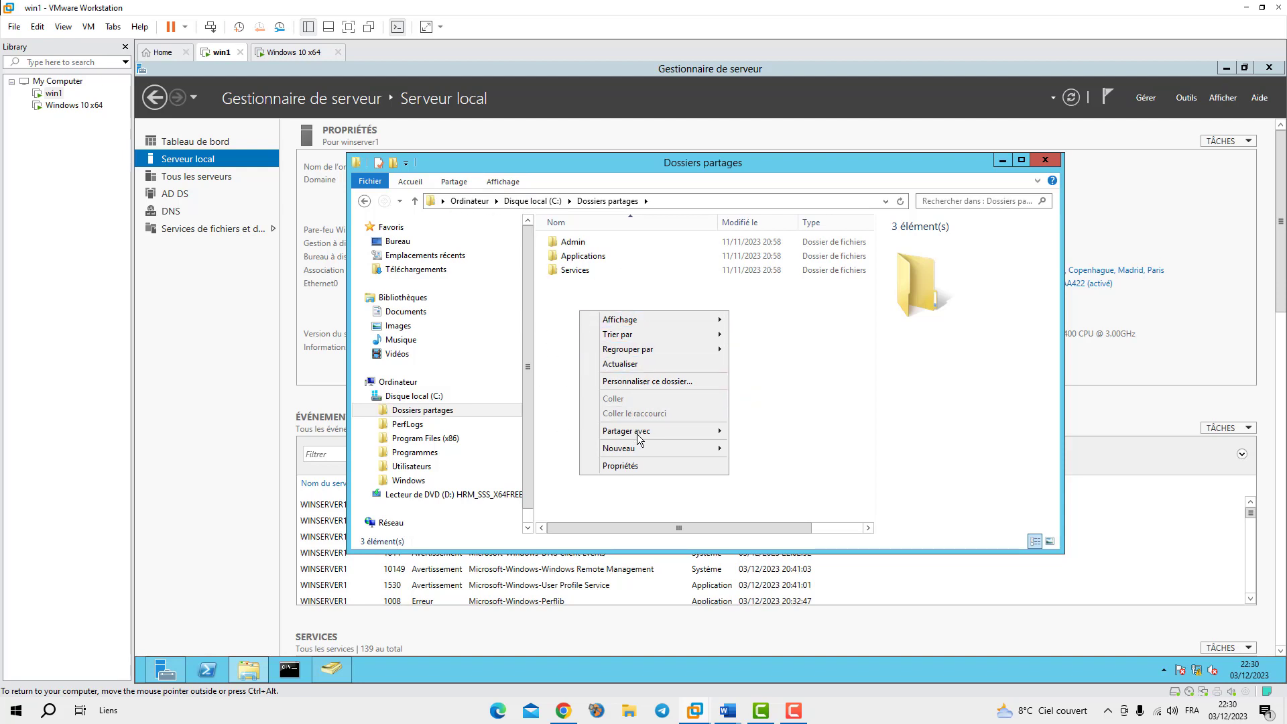
{"action": "mouse_move", "coordinate": [640, 449]}
{"action": "left_click", "coordinate": [783, 449]}
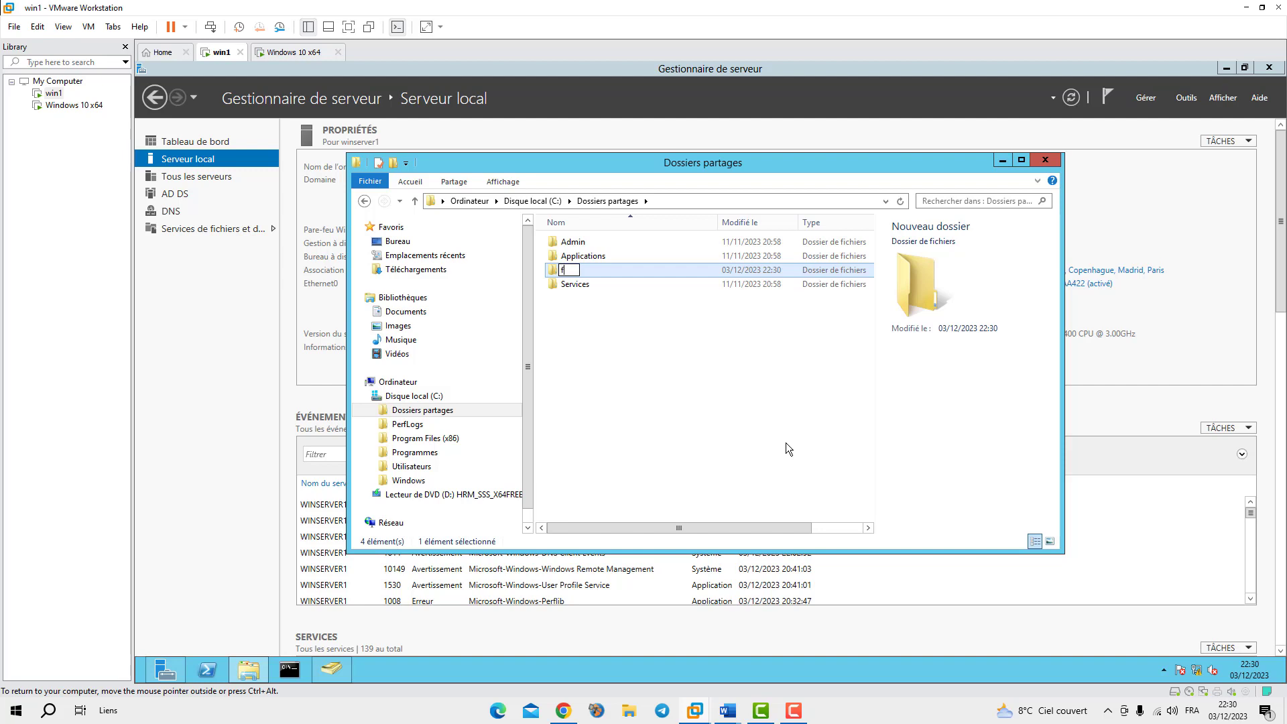
{"action": "type", "text": "Prese"}
{"action": "key", "text": "BackSpace"}
{"action": "key", "text": "BackSpace"}
{"action": "key", "text": "BackSpace"}
{"action": "key", "text": "BackSpace"}
{"action": "key", "text": "BackSpace"}
{"action": "key", "text": "BackSpace"}
{"action": "type", "text": "FPresention"}
{"action": "key", "text": "BackSpace"}
{"action": "key", "text": "BackSpace"}
{"action": "type", "text": "elle"}
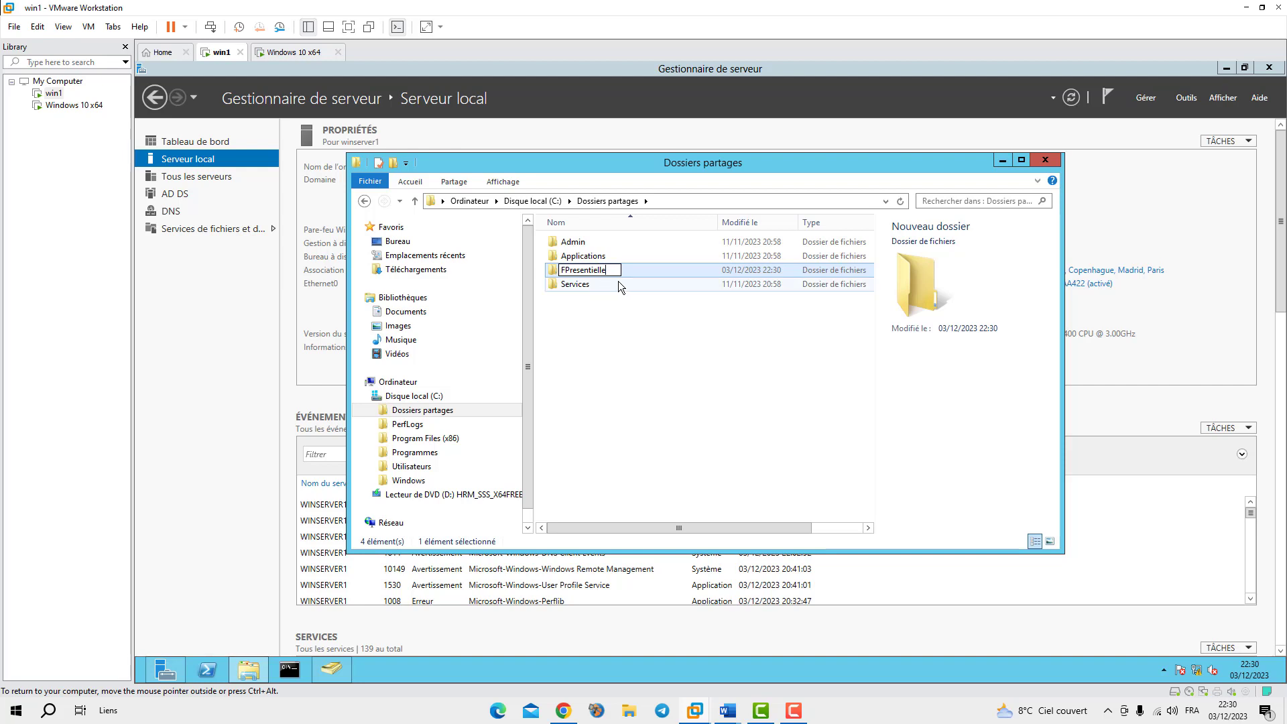
{"action": "key", "text": "Return"}
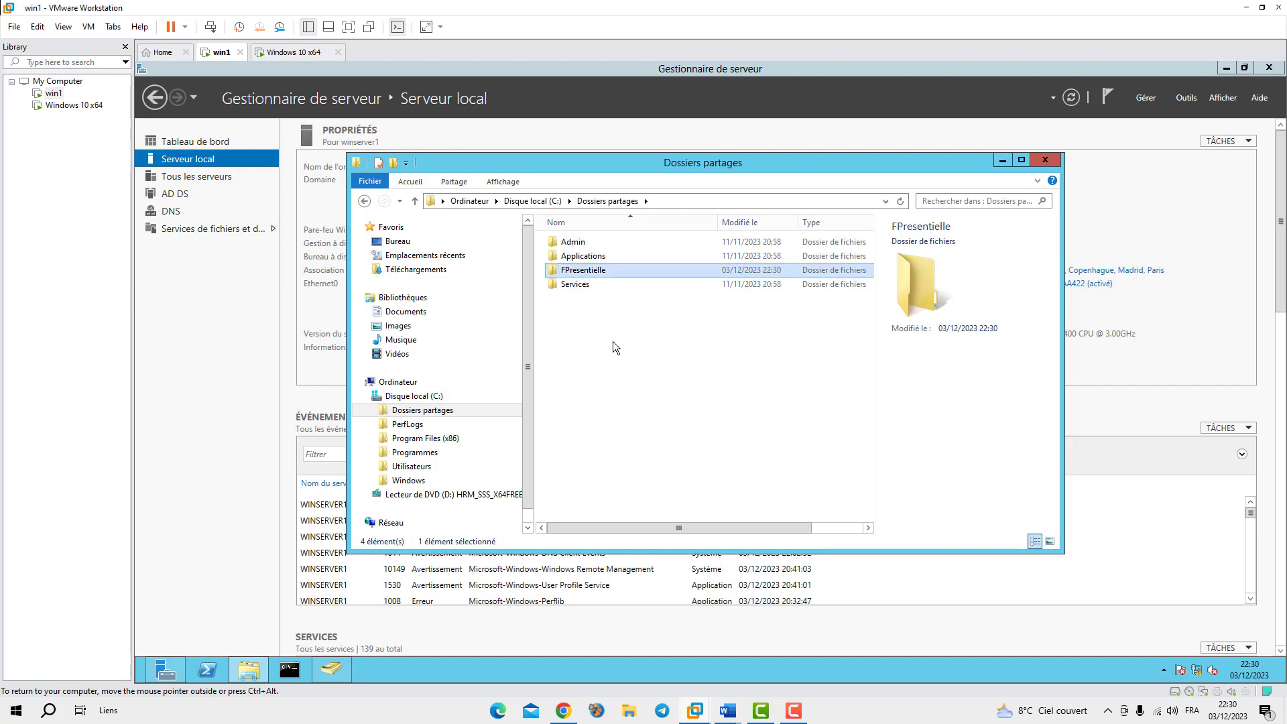
Create a second folder named FApprentissage
{"action": "right_click", "coordinate": [613, 340]}
{"action": "mouse_move", "coordinate": [658, 493]}
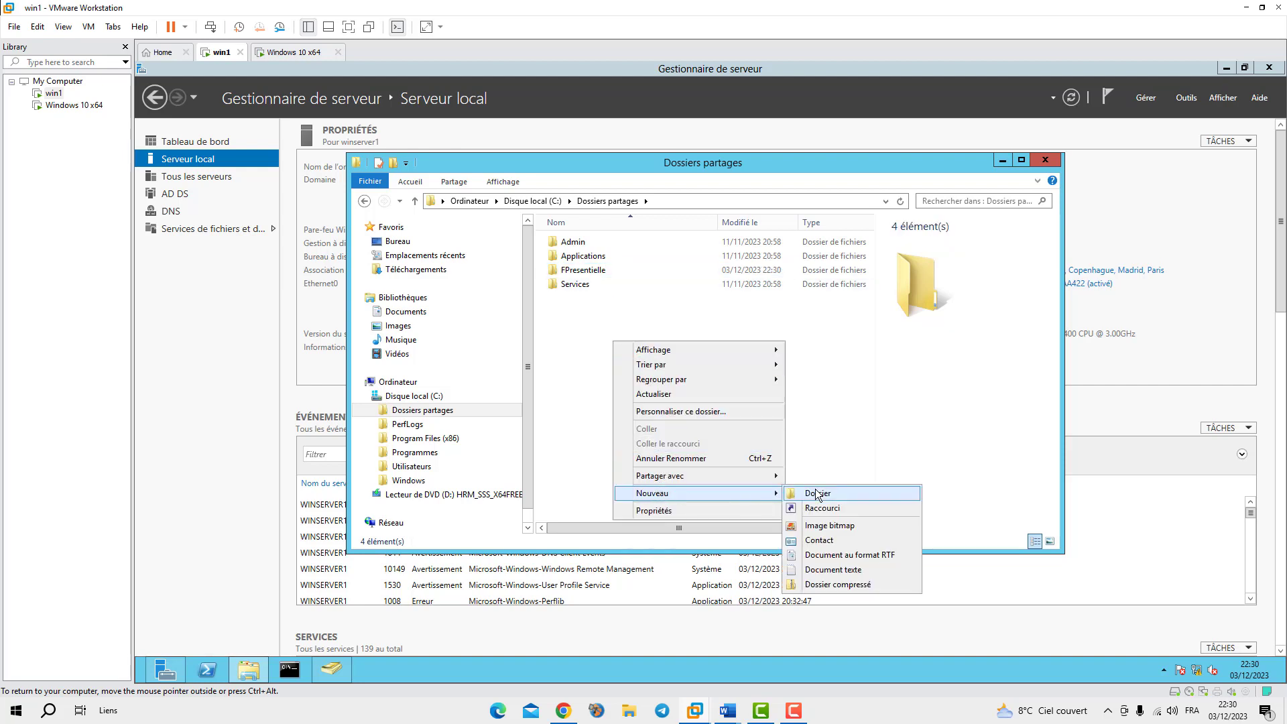
{"action": "left_click", "coordinate": [818, 489]}
{"action": "type", "text": "F"}
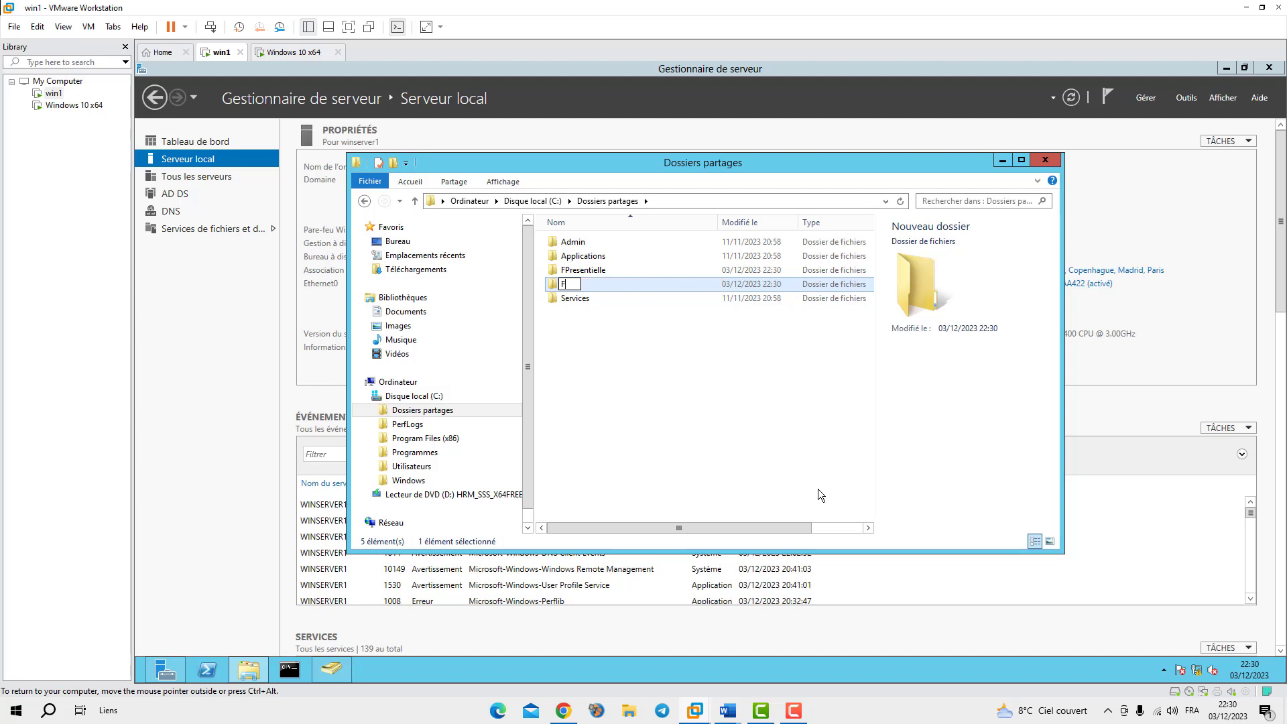
{"action": "type", "text": "Apprentissage"}
{"action": "key", "text": "Return"}
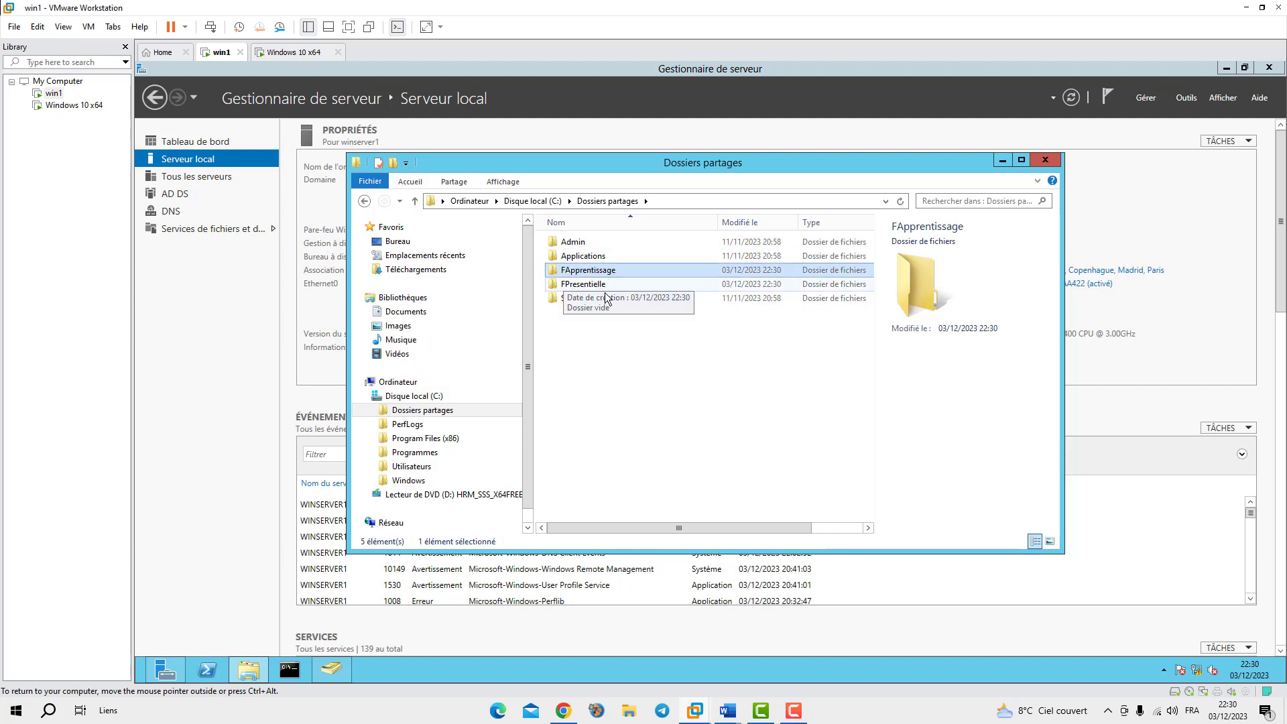
Share FApprentissage as \\WINSERVER1\FApprentissage and open its advanced share permissions
{"action": "right_click", "coordinate": [577, 275]}
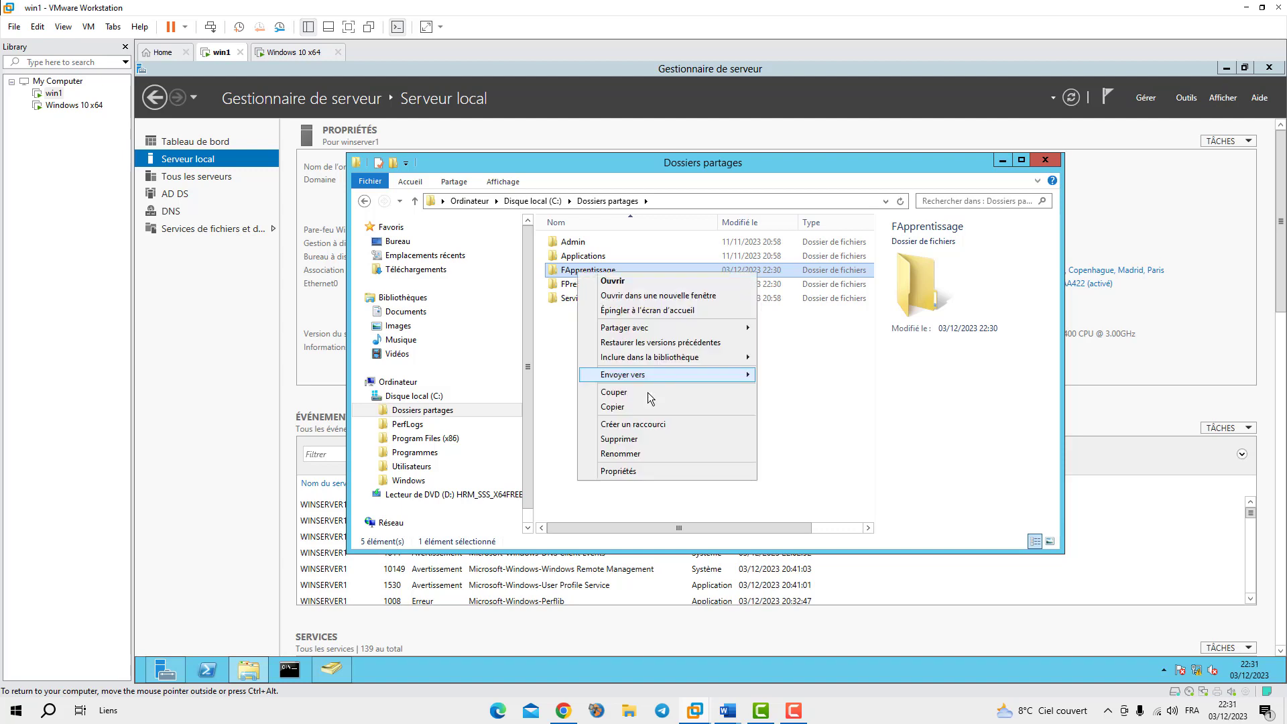
{"action": "left_click", "coordinate": [631, 472]}
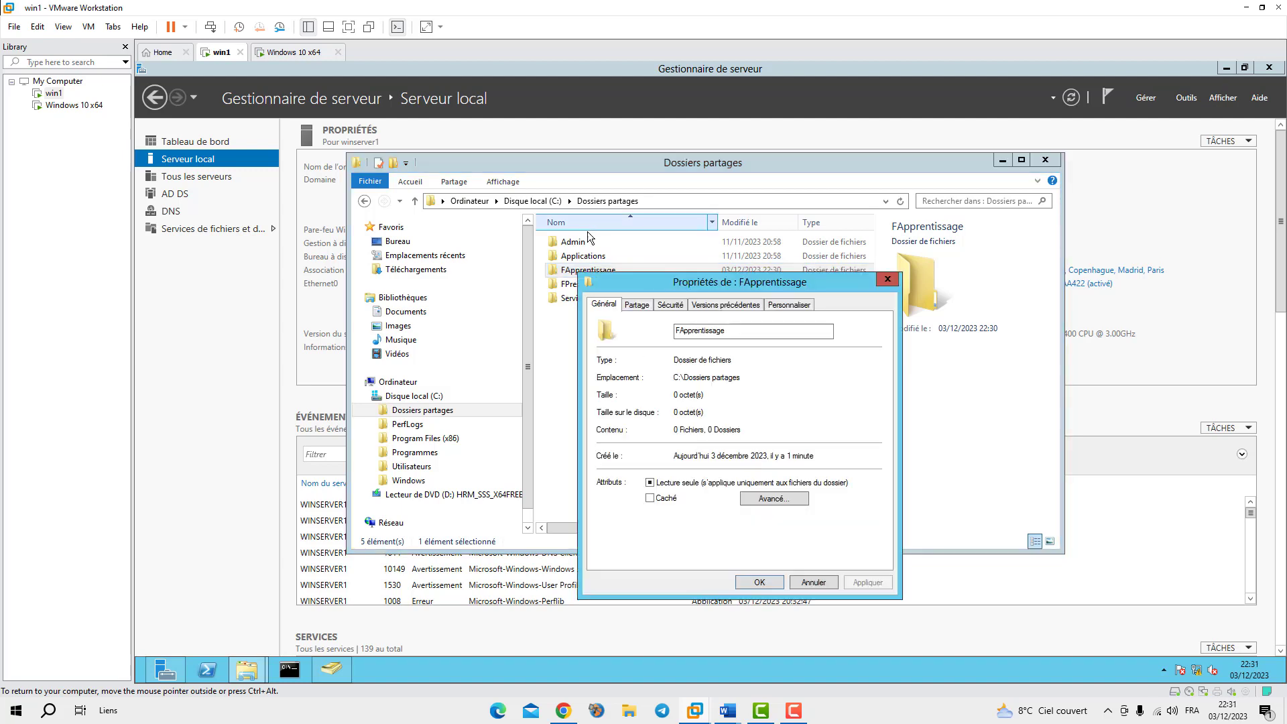
{"action": "left_click", "coordinate": [637, 305]}
{"action": "left_click", "coordinate": [636, 402]}
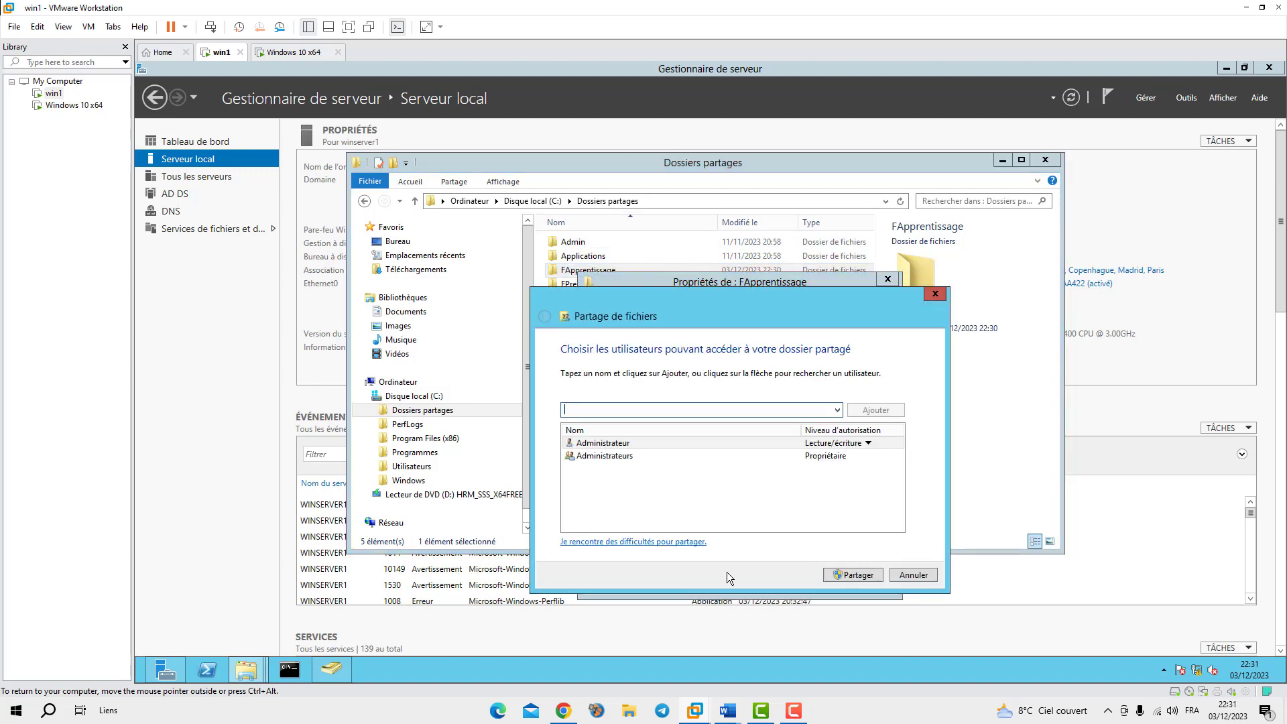
{"action": "left_click", "coordinate": [858, 574]}
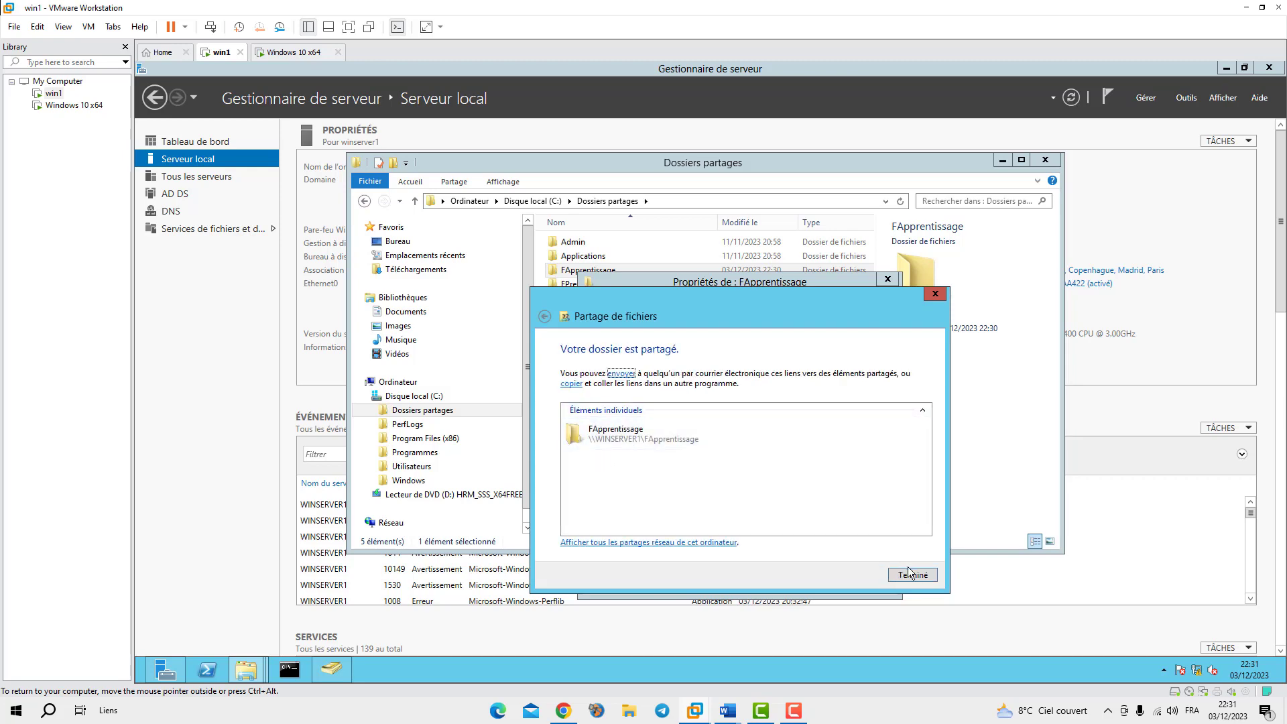
{"action": "left_click", "coordinate": [906, 574]}
{"action": "left_click", "coordinate": [635, 468]}
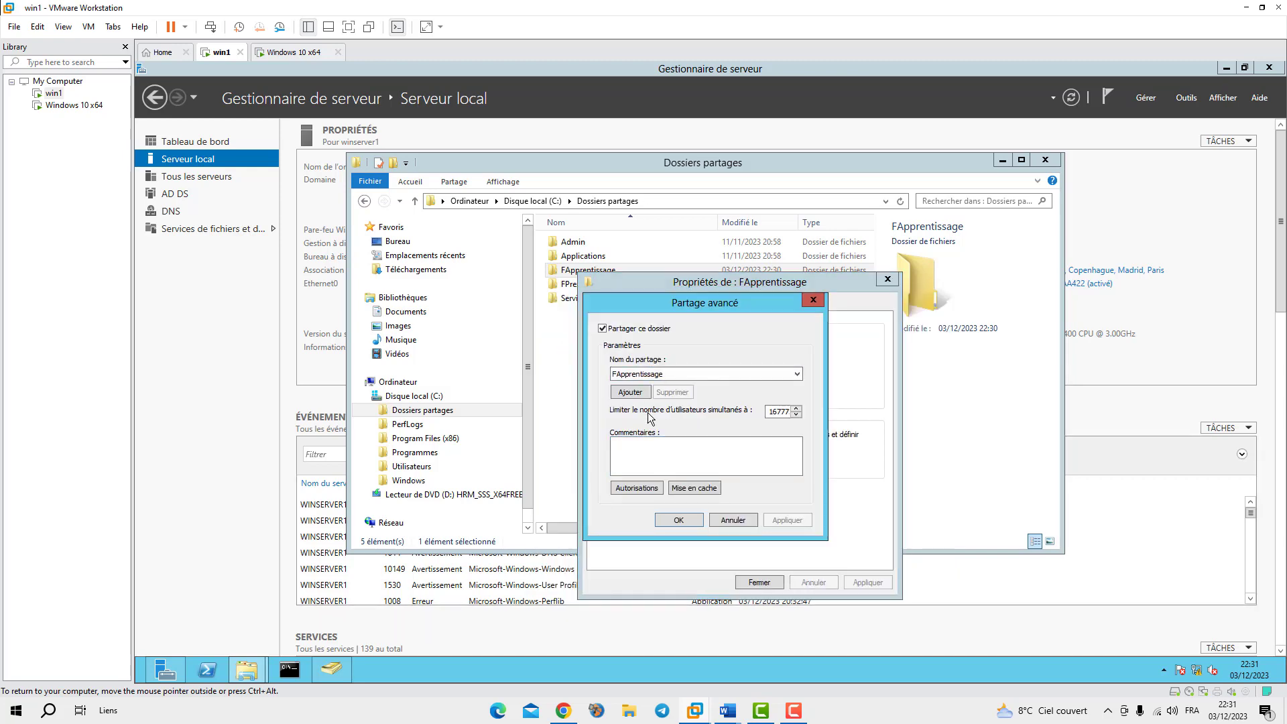
{"action": "left_click", "coordinate": [636, 487]}
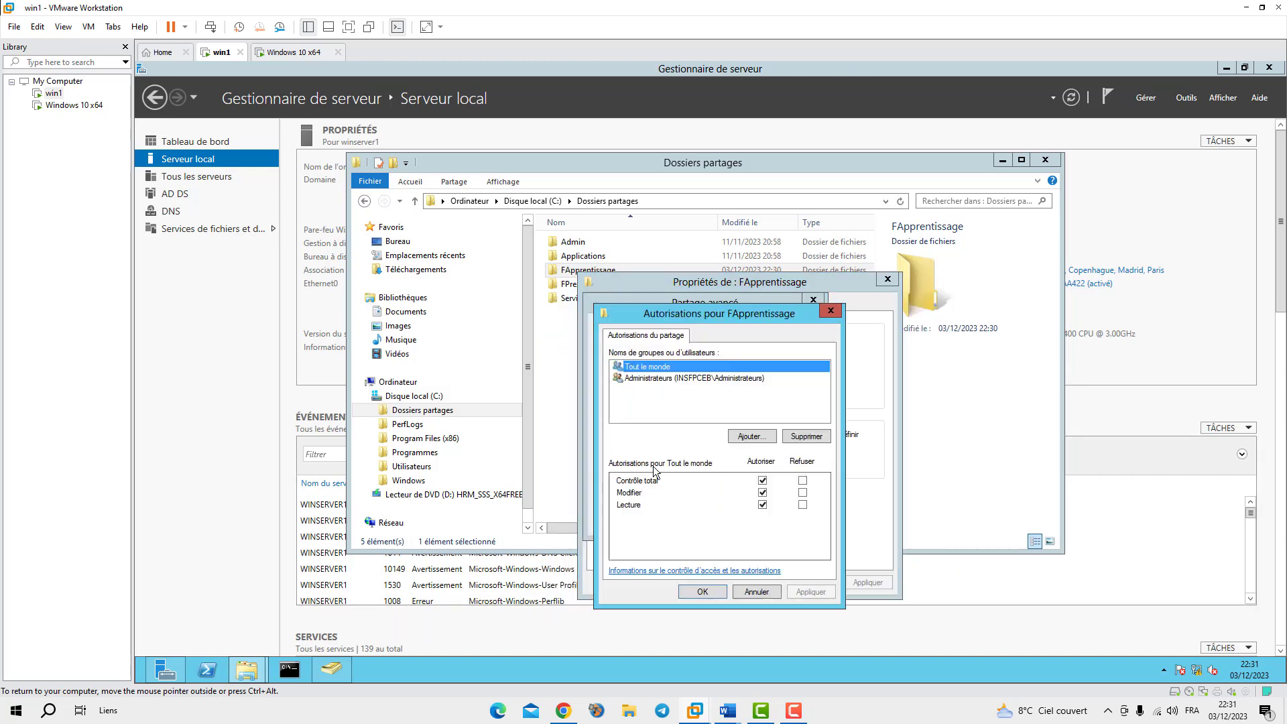
Remove Tout le monde from the share permissions and enter GApprentissage as a new entry
{"action": "left_click", "coordinate": [806, 436]}
{"action": "left_click", "coordinate": [751, 436]}
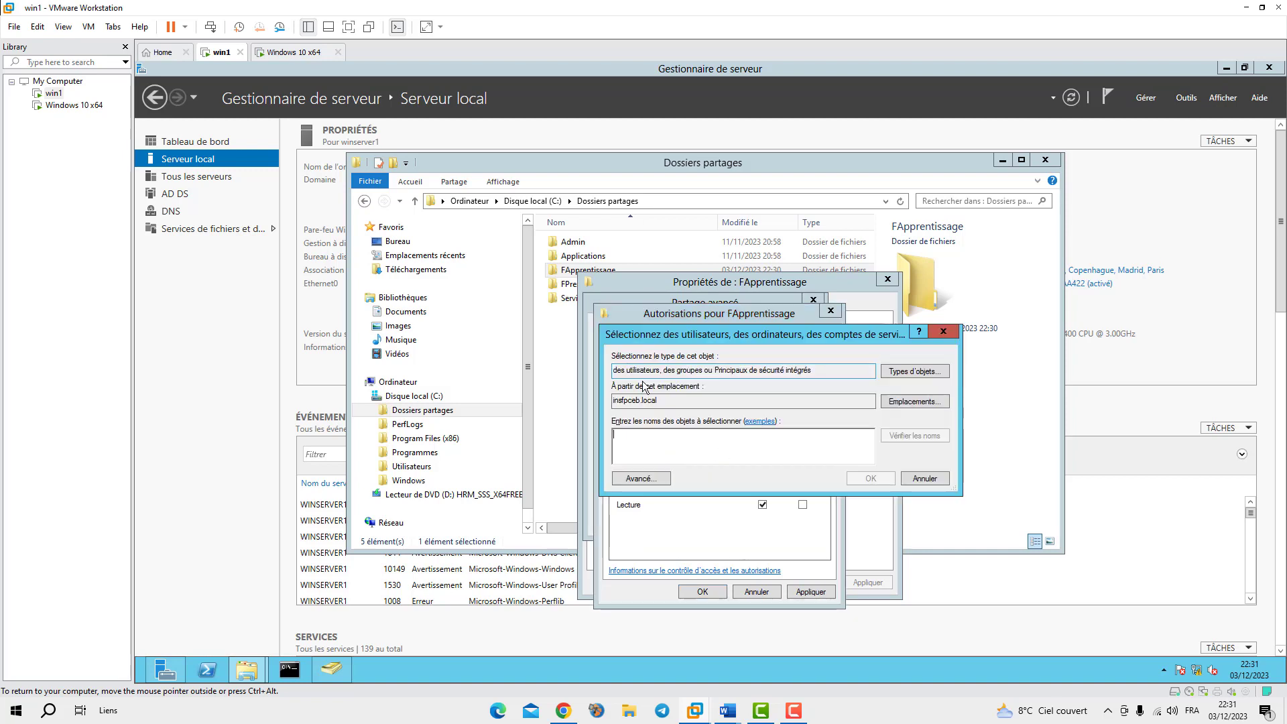
{"action": "left_click", "coordinate": [904, 373]}
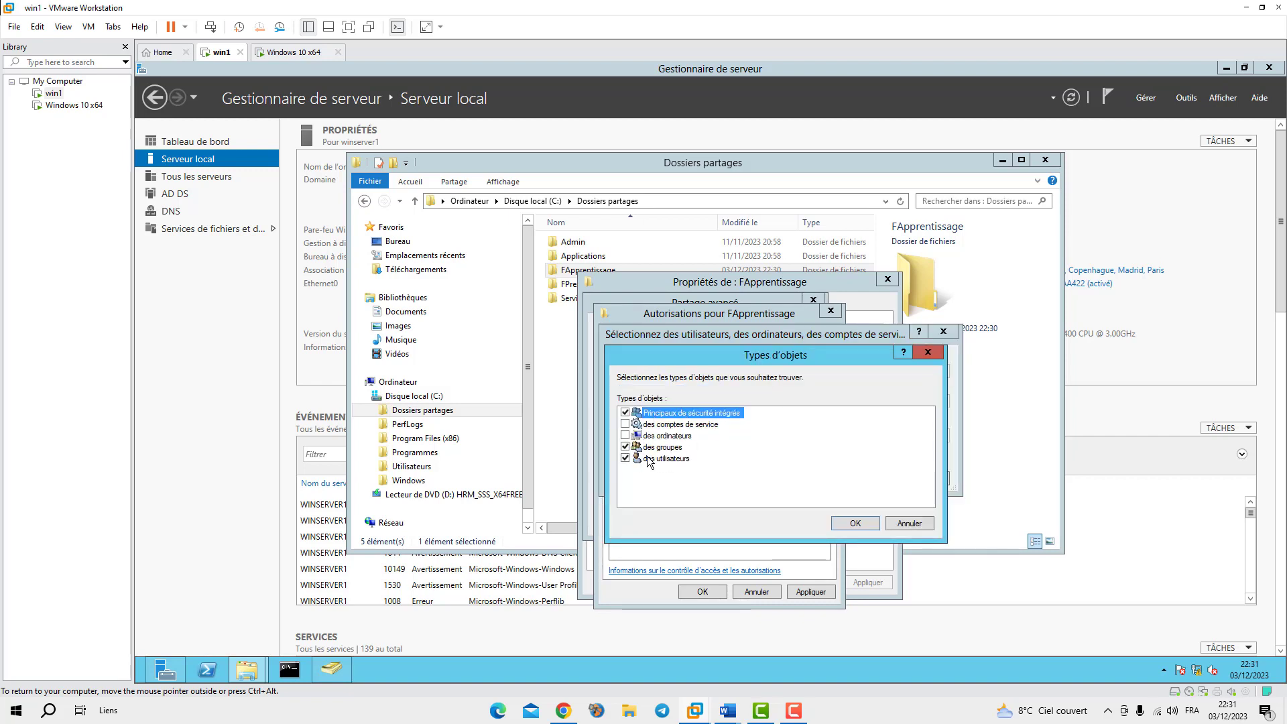
{"action": "left_click", "coordinate": [910, 524]}
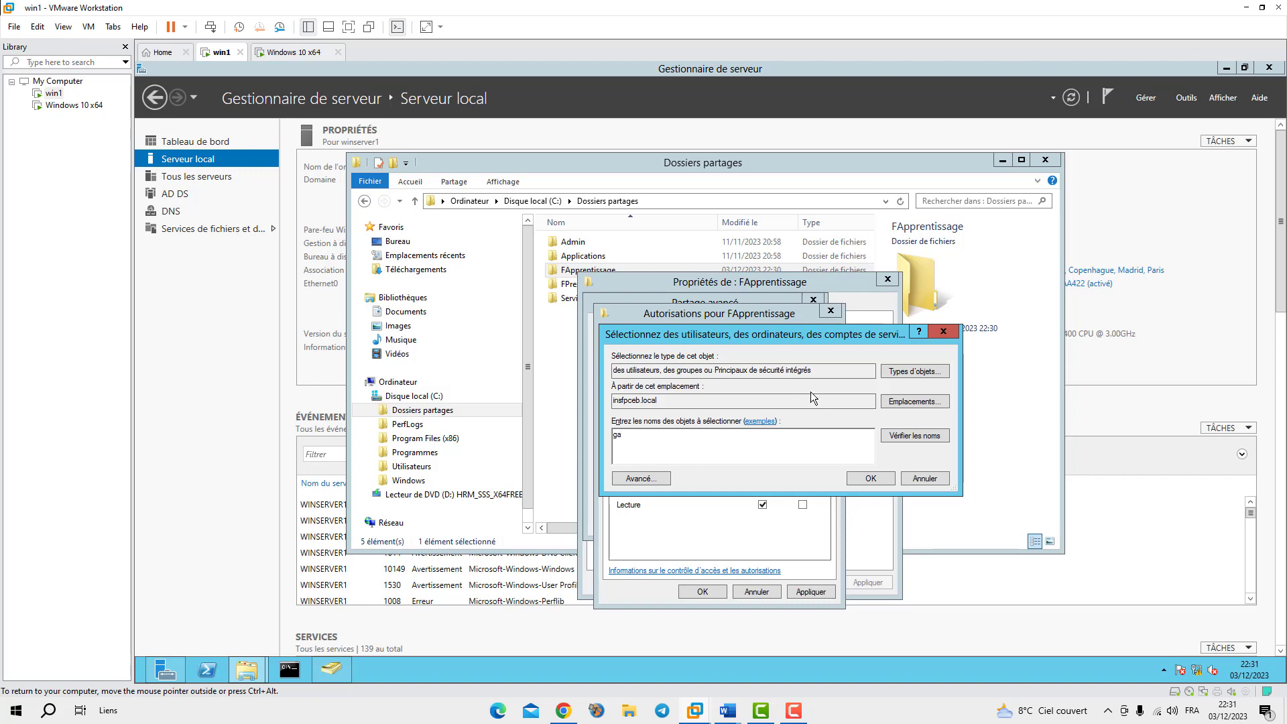
{"action": "left_click", "coordinate": [891, 437]}
Add userap1 and userap2 as well, give userap2 full control, and apply the share permissions
{"action": "type", "text": "user"}
{"action": "left_click", "coordinate": [914, 437]}
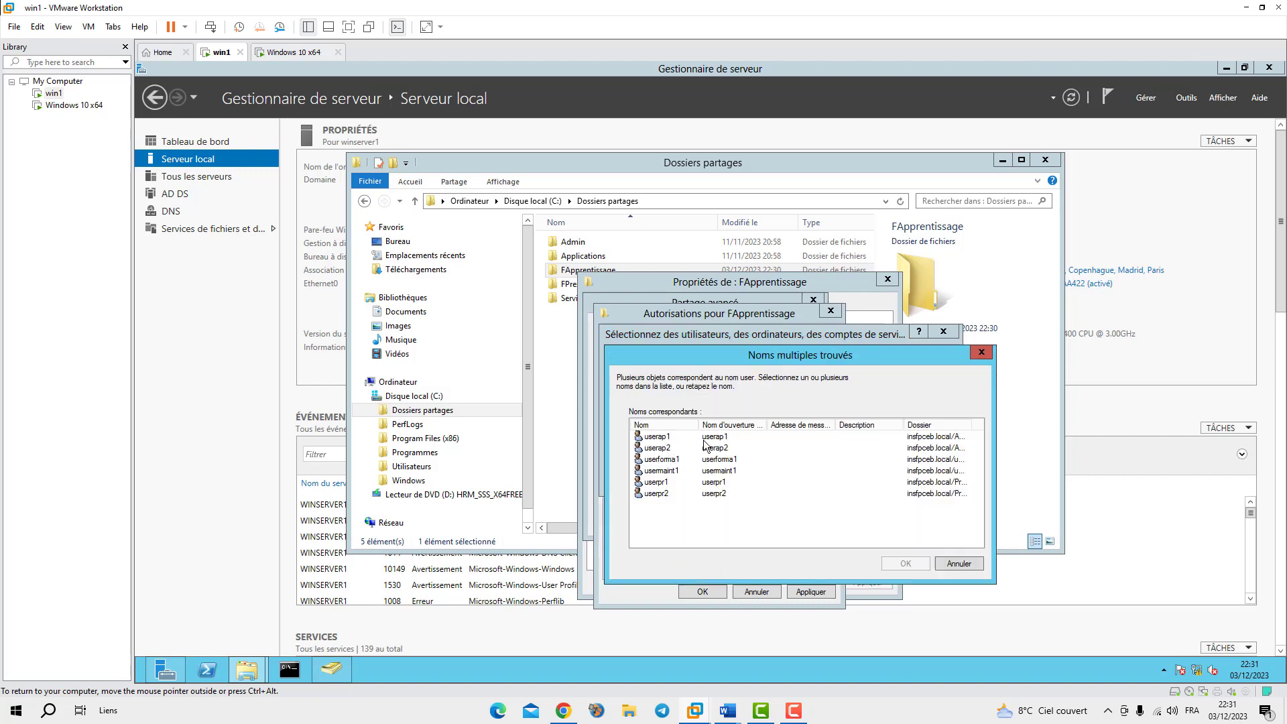
{"action": "left_click", "coordinate": [661, 438]}
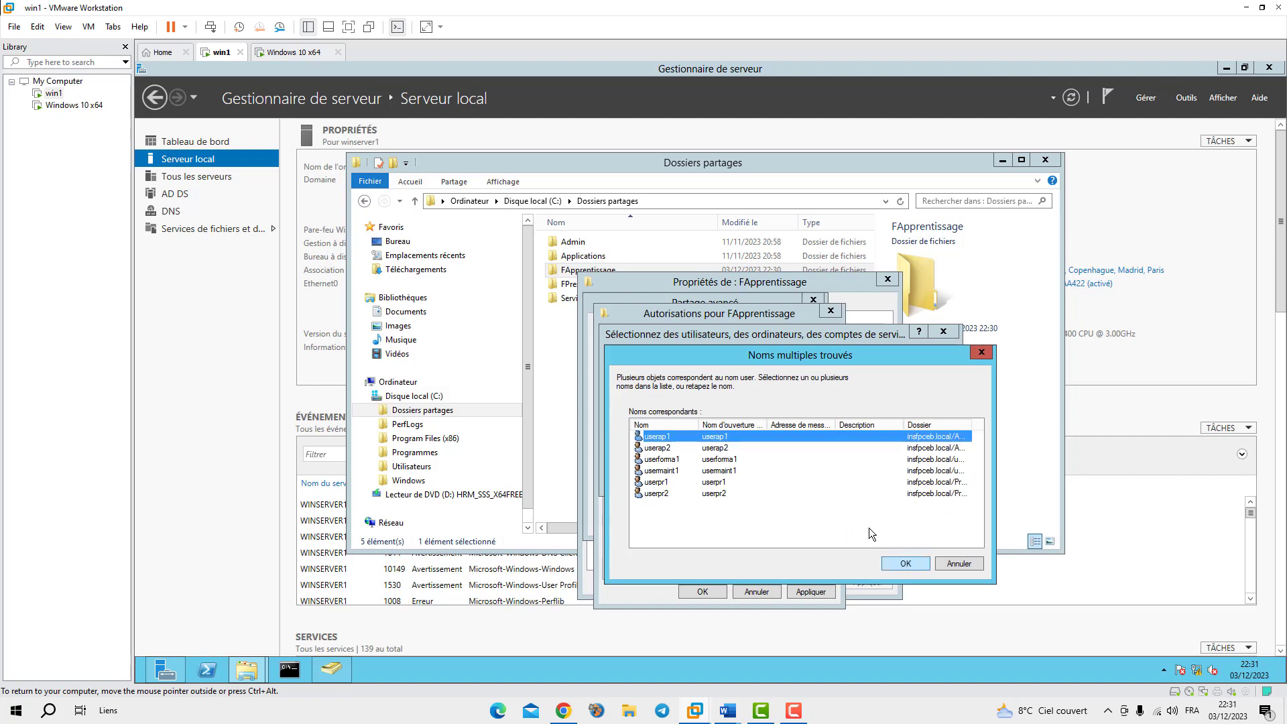
{"action": "left_click", "coordinate": [659, 448], "text": "ctrl"}
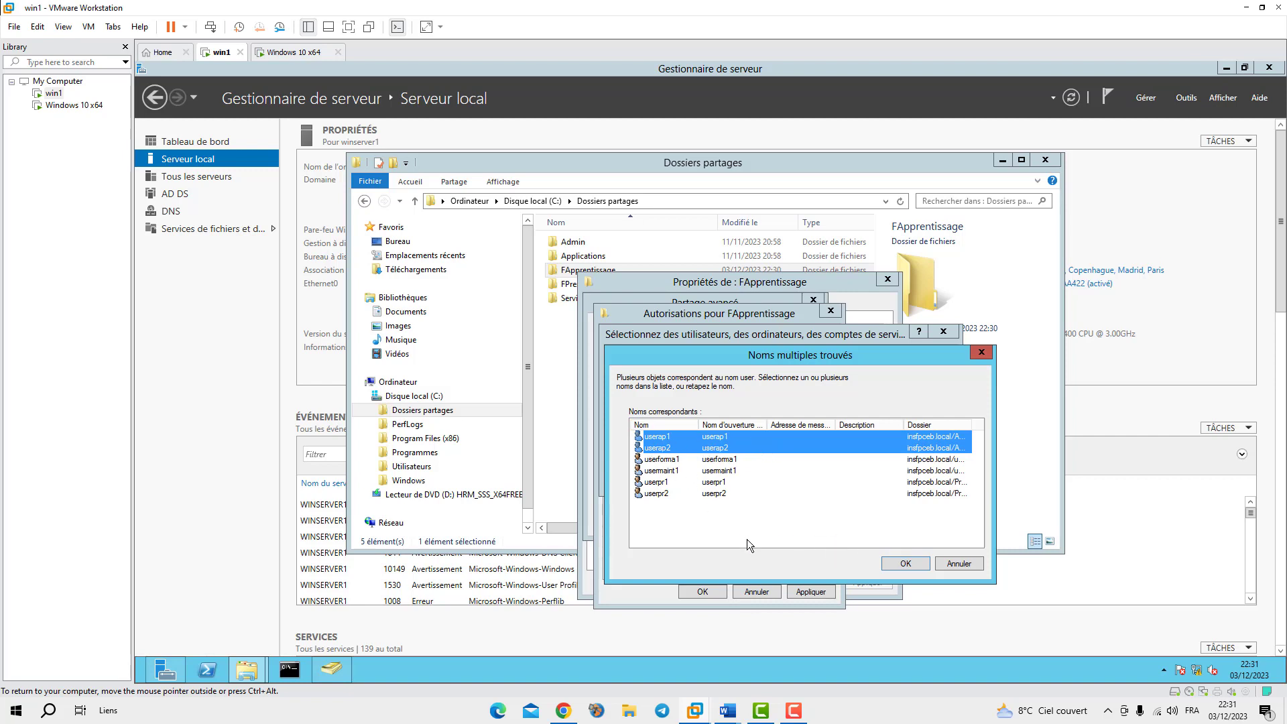
{"action": "left_click", "coordinate": [905, 563]}
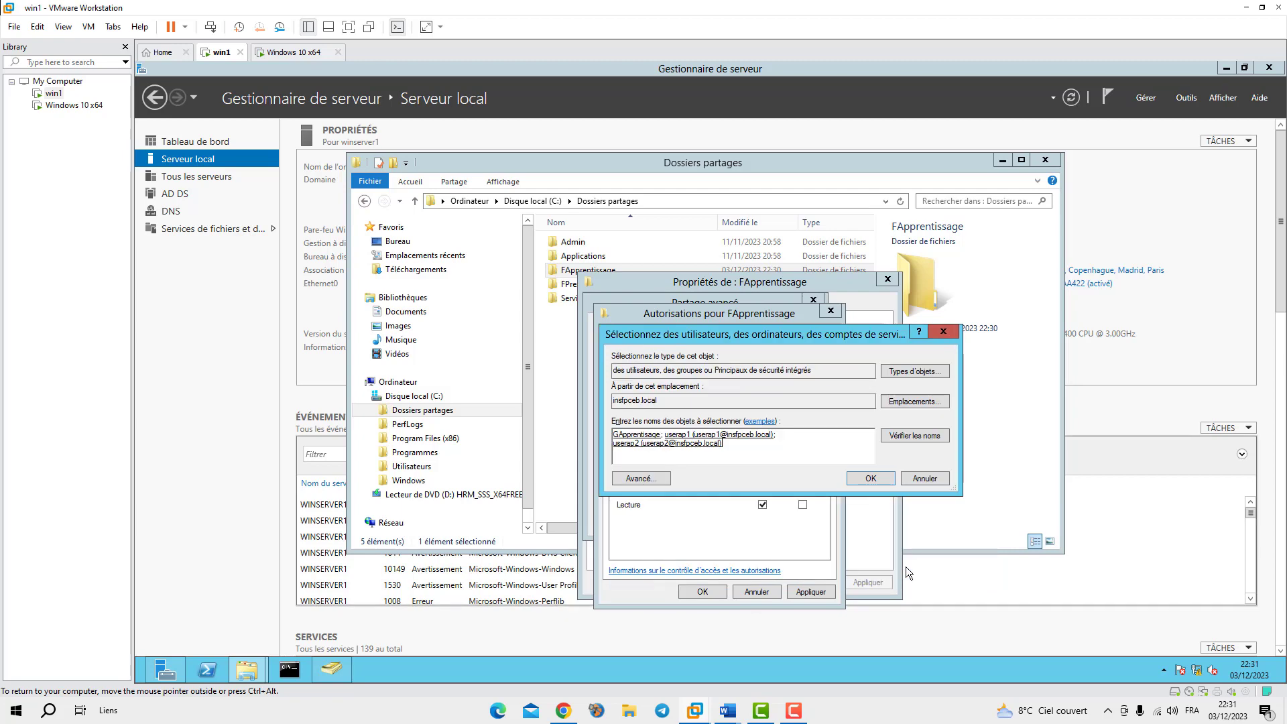
{"action": "left_click", "coordinate": [866, 479]}
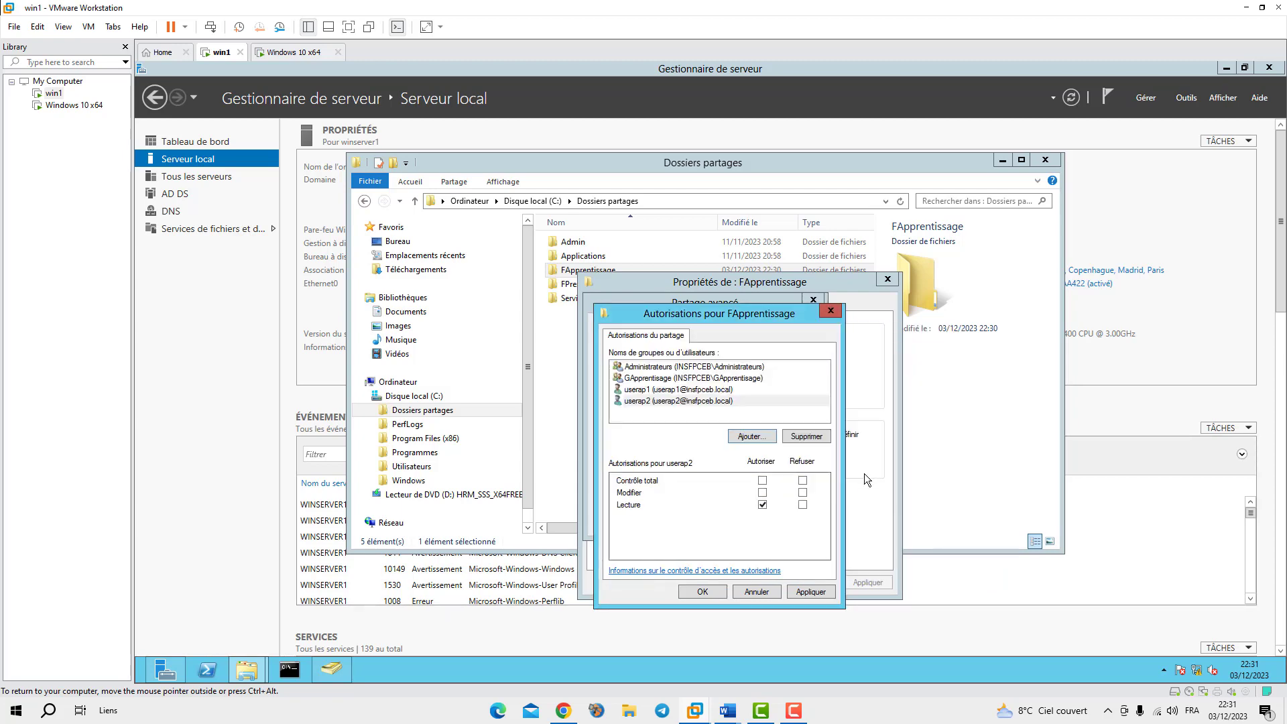
{"action": "left_click", "coordinate": [762, 480]}
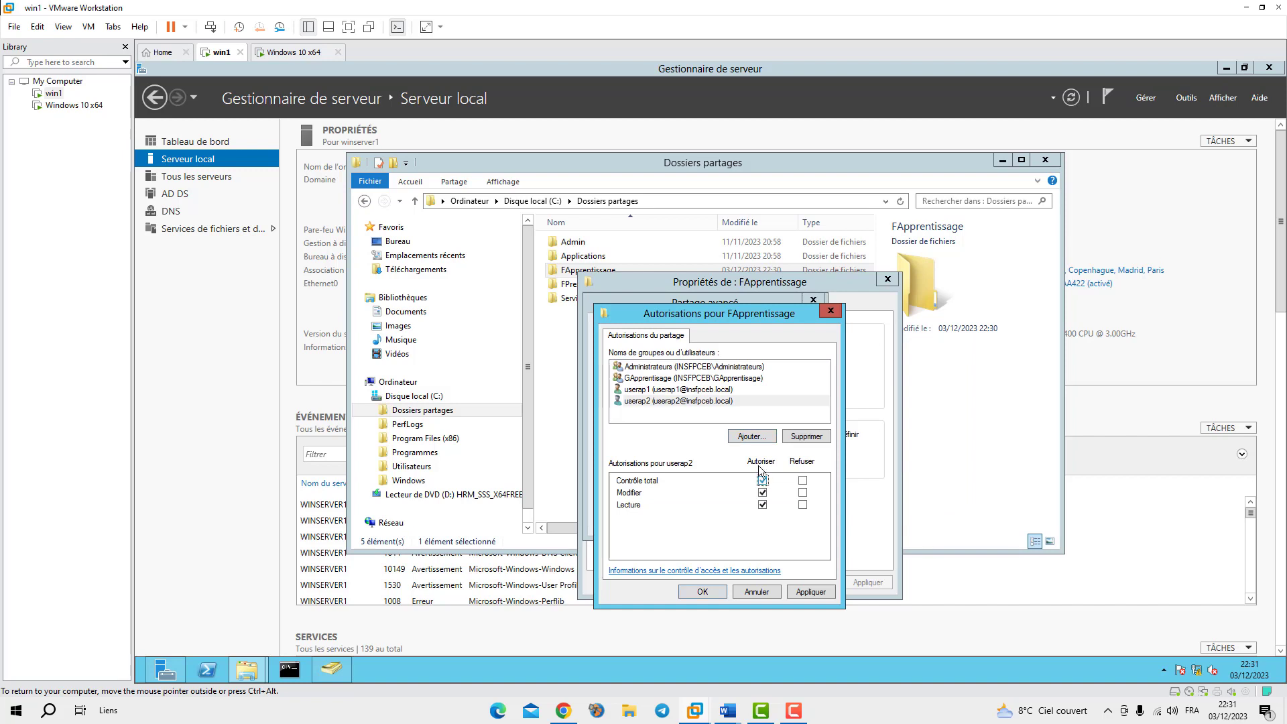
{"action": "left_click", "coordinate": [830, 595]}
{"action": "left_click", "coordinate": [711, 593]}
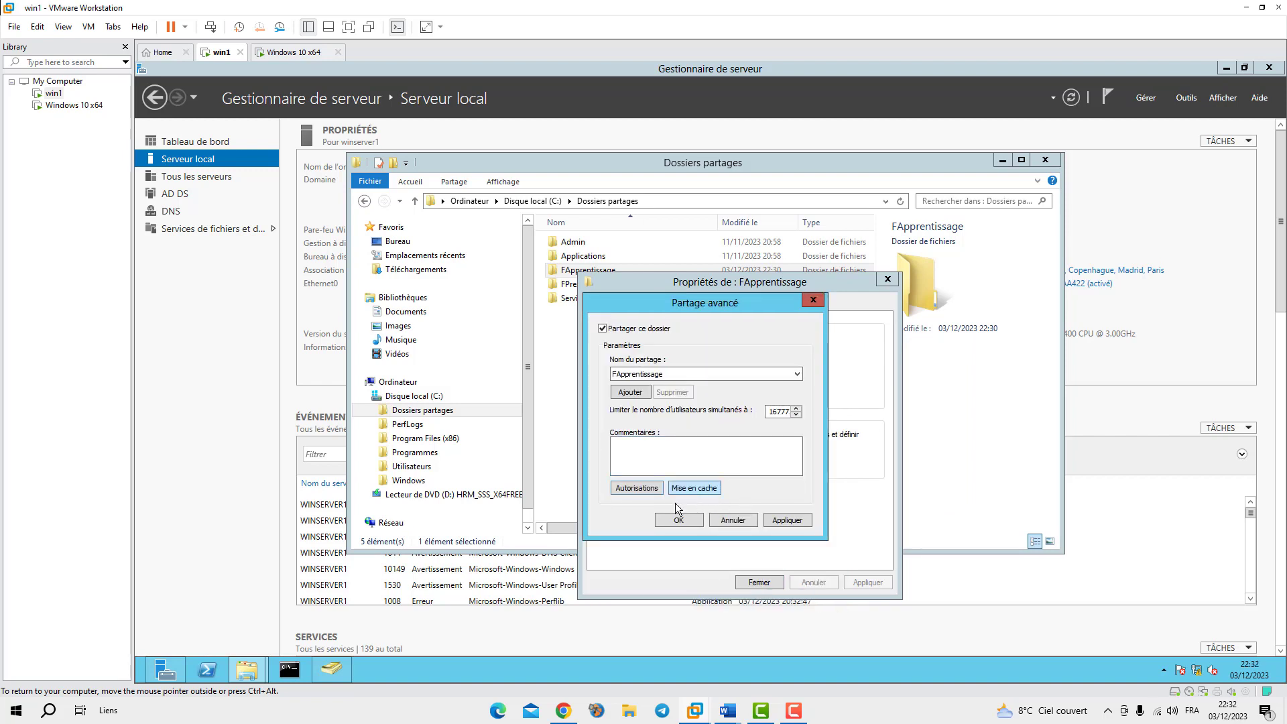
Add GApprentissage, userap1 and userap2 to FApprentissage's security permissions
{"action": "left_click", "coordinate": [675, 519]}
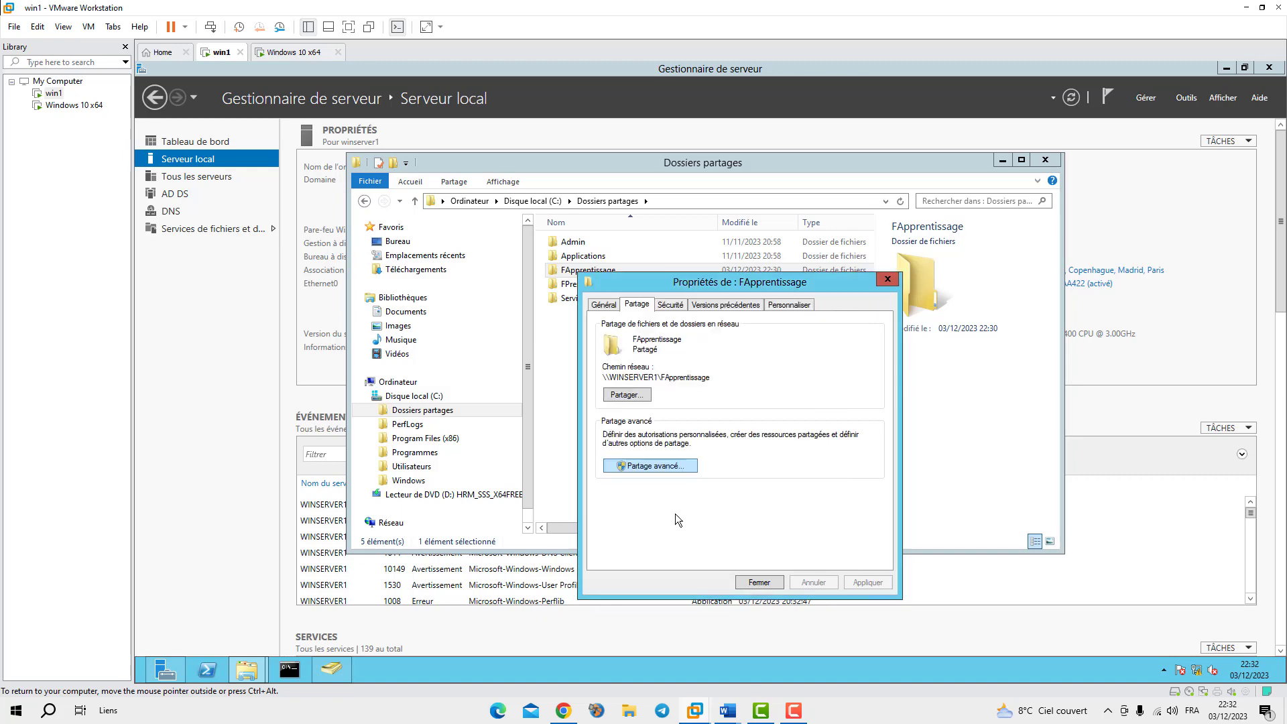
{"action": "left_click", "coordinate": [671, 307]}
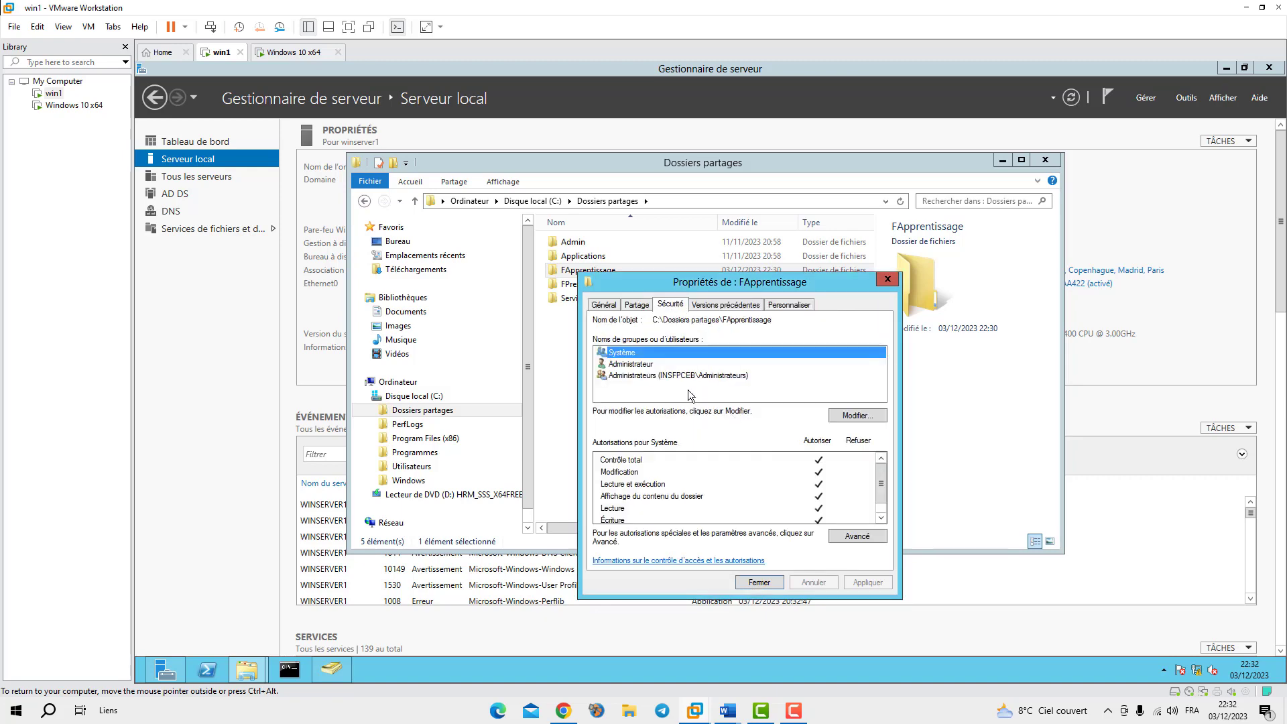
{"action": "left_click", "coordinate": [850, 416]}
{"action": "left_click", "coordinate": [760, 483]}
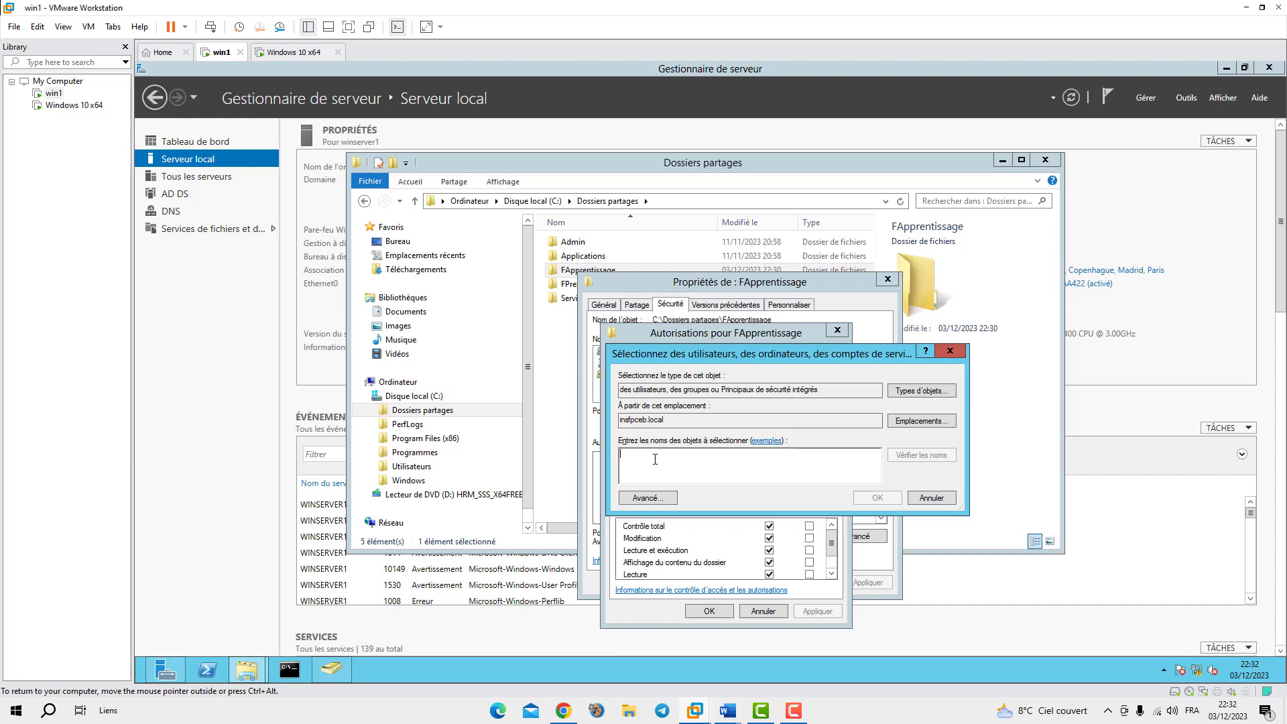
{"action": "type", "text": "g"}
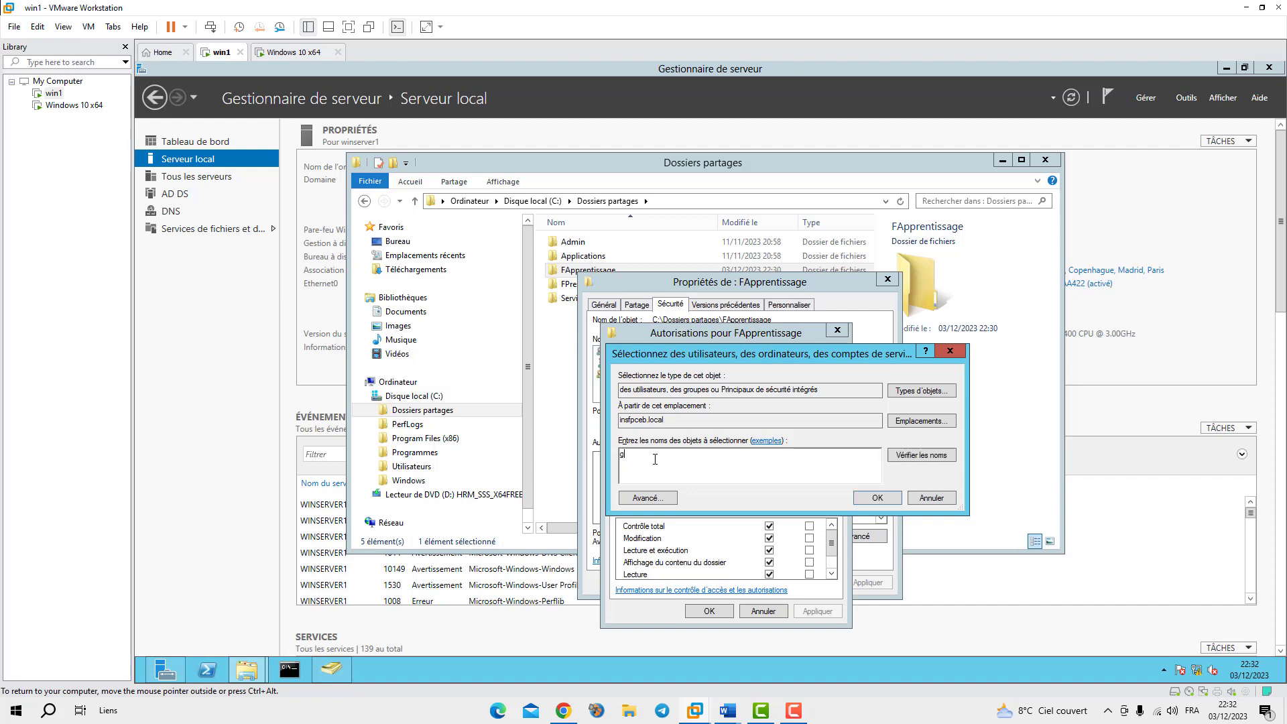
{"action": "type", "text": "a"}
{"action": "left_click", "coordinate": [910, 455]}
{"action": "type", "text": ";userap"}
{"action": "left_click", "coordinate": [928, 455]}
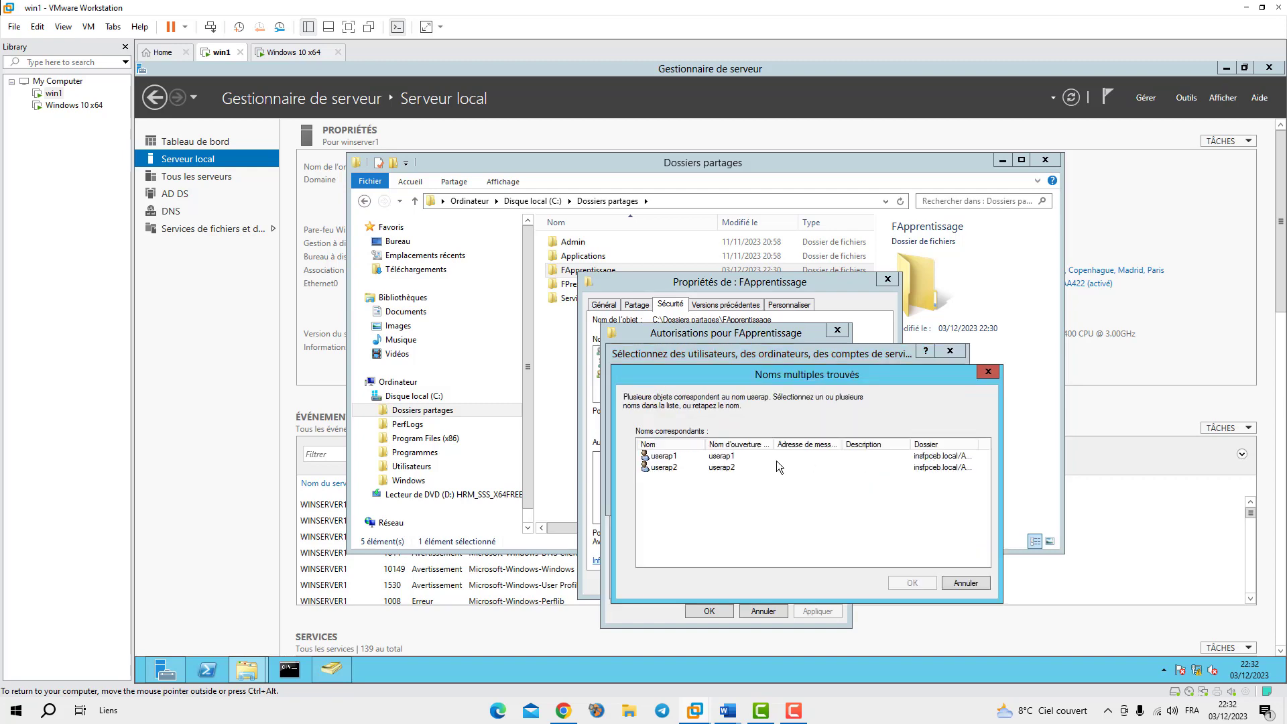
{"action": "left_click", "coordinate": [663, 457]}
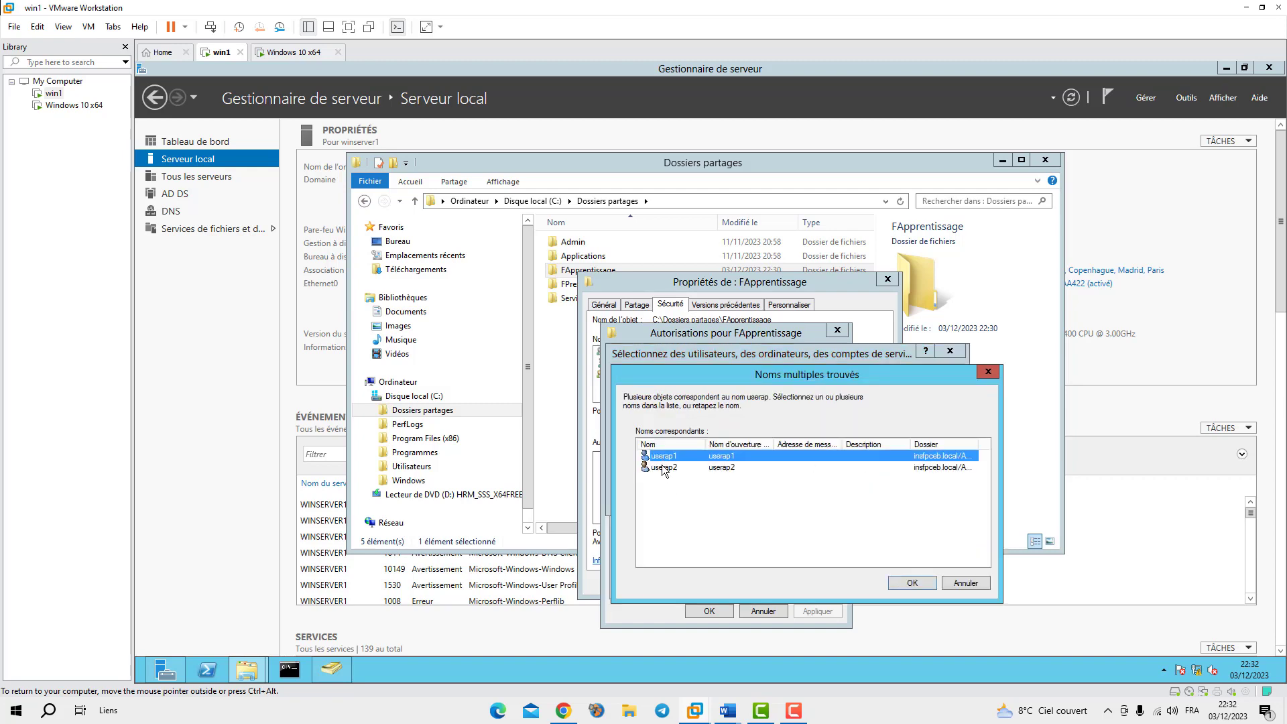
{"action": "left_click", "coordinate": [663, 467], "text": "shift"}
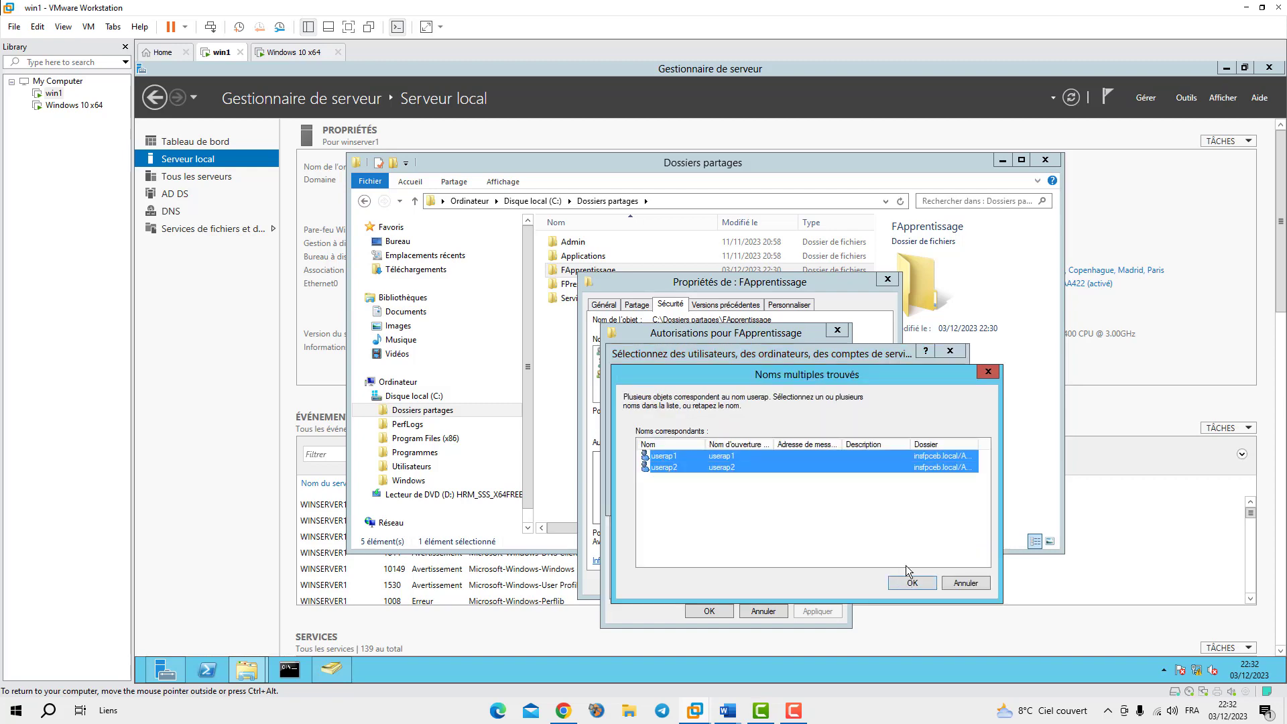
{"action": "left_click", "coordinate": [913, 582]}
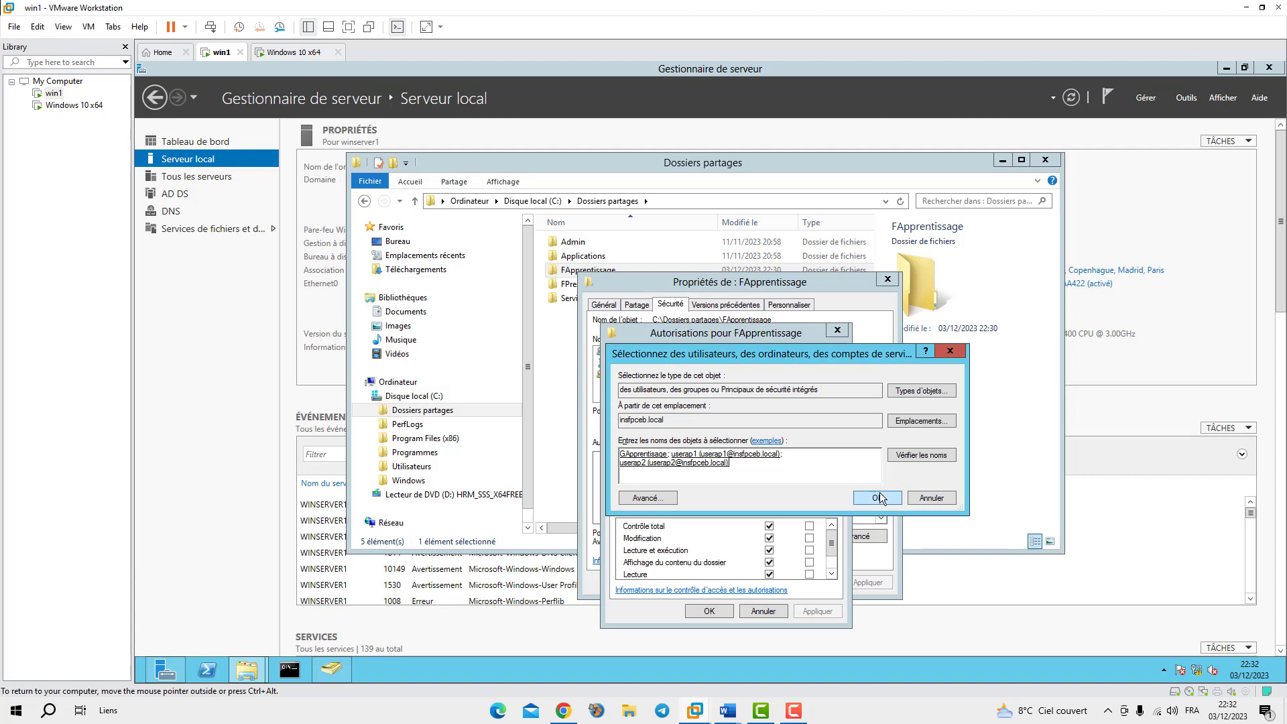
{"action": "left_click", "coordinate": [878, 494]}
Grant userap2 full control, apply, and close the FApprentissage properties
{"action": "left_click", "coordinate": [769, 526]}
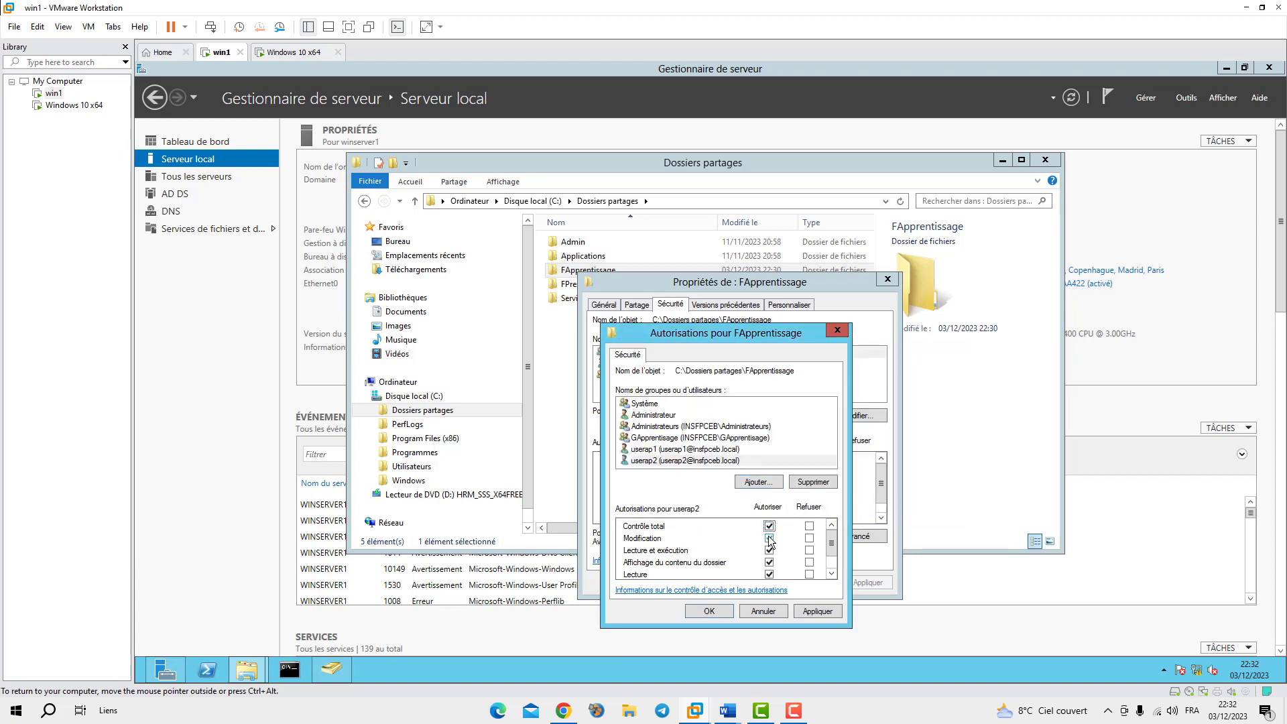
{"action": "left_click", "coordinate": [770, 538]}
{"action": "left_click", "coordinate": [768, 526]}
{"action": "left_click", "coordinate": [770, 526]}
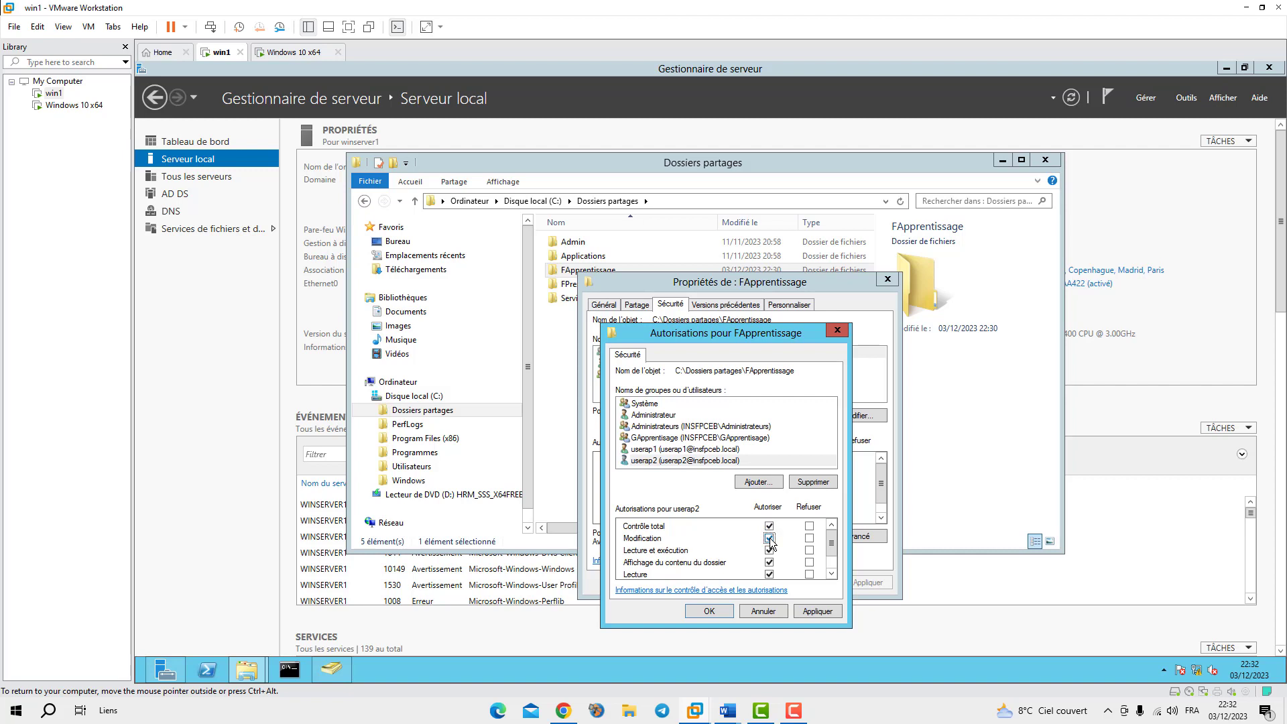
{"action": "left_click", "coordinate": [817, 611]}
{"action": "left_click", "coordinate": [715, 610]}
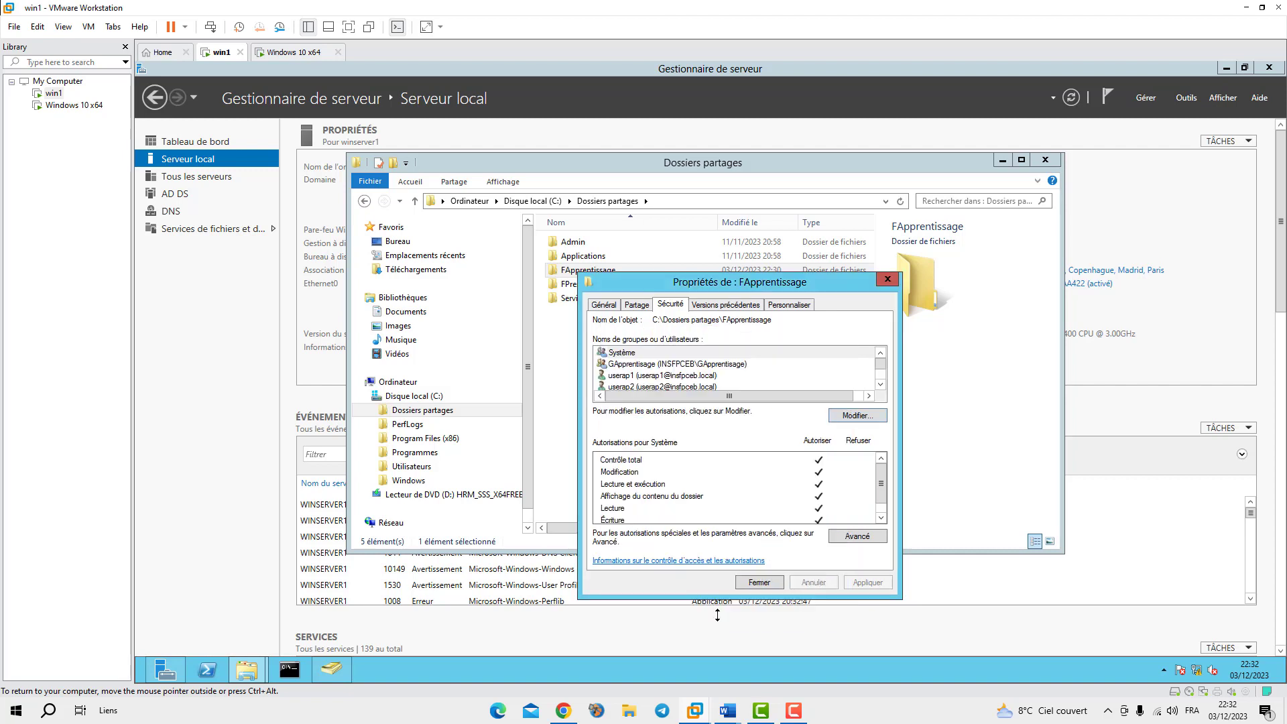
{"action": "left_click", "coordinate": [755, 583]}
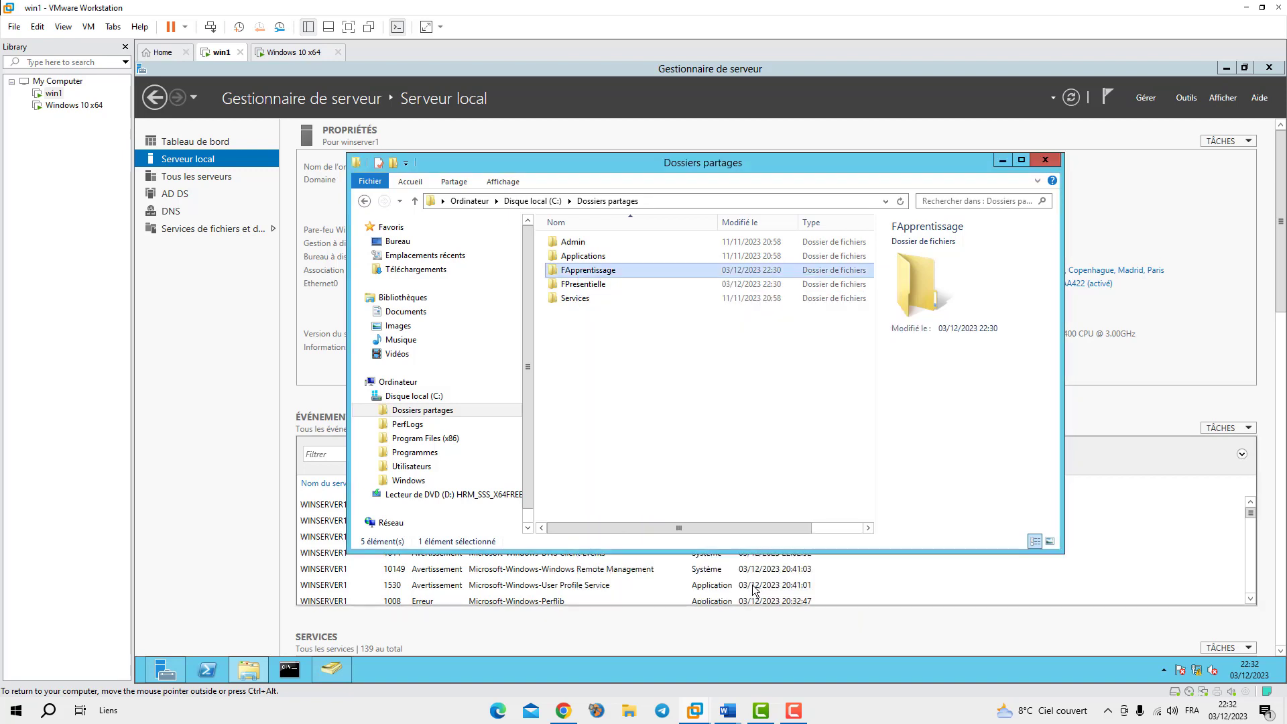
Share the FPresentielle folder on the network and open its advanced share permissions
{"action": "right_click", "coordinate": [569, 285]}
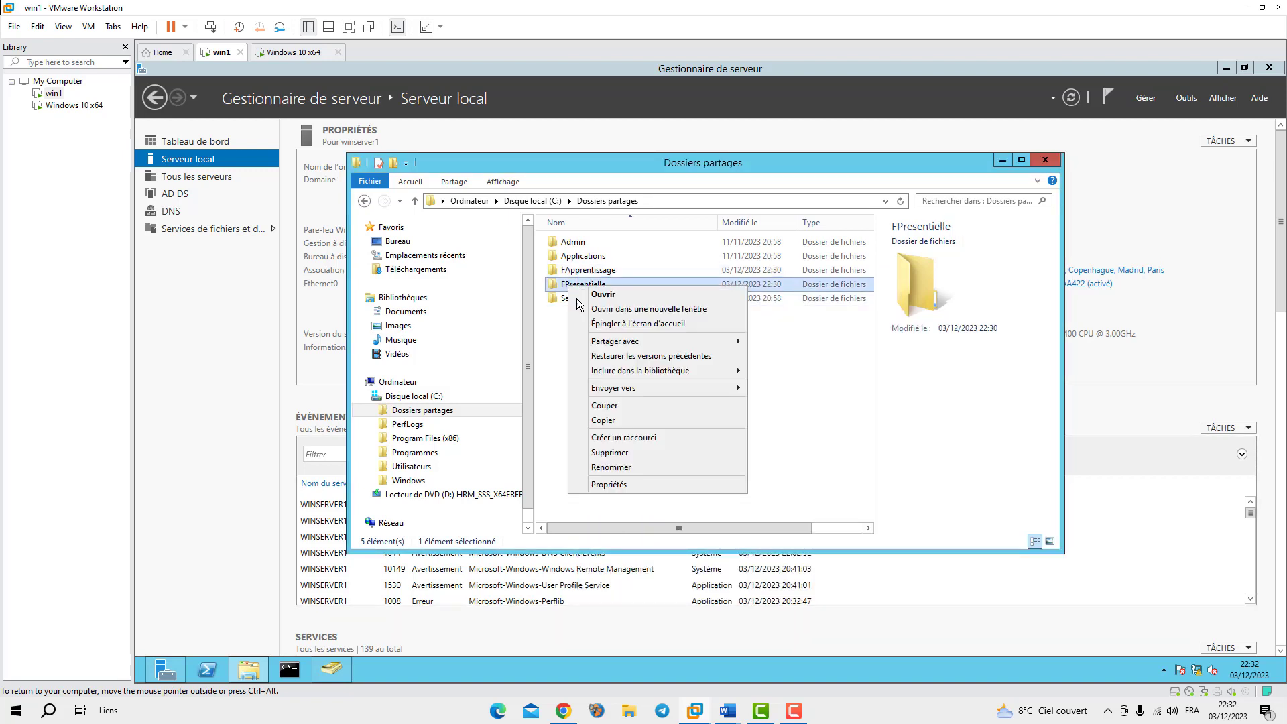
{"action": "left_click", "coordinate": [879, 457]}
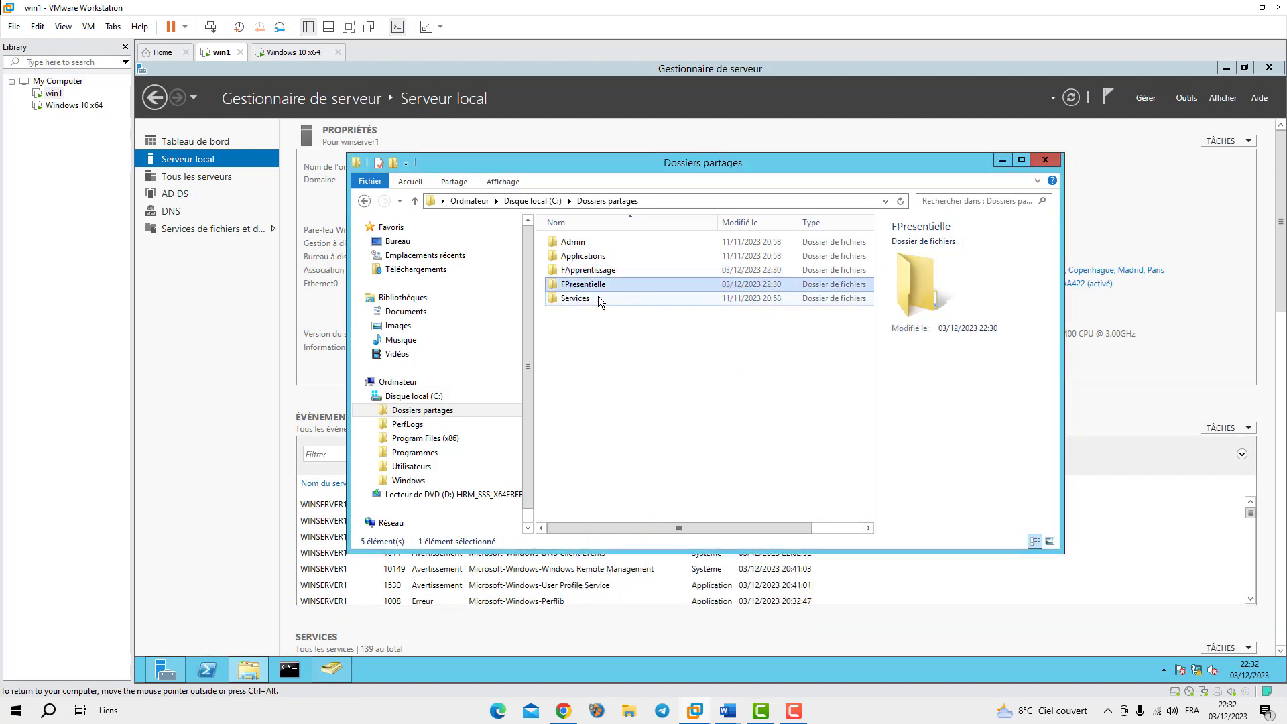
{"action": "right_click", "coordinate": [565, 286]}
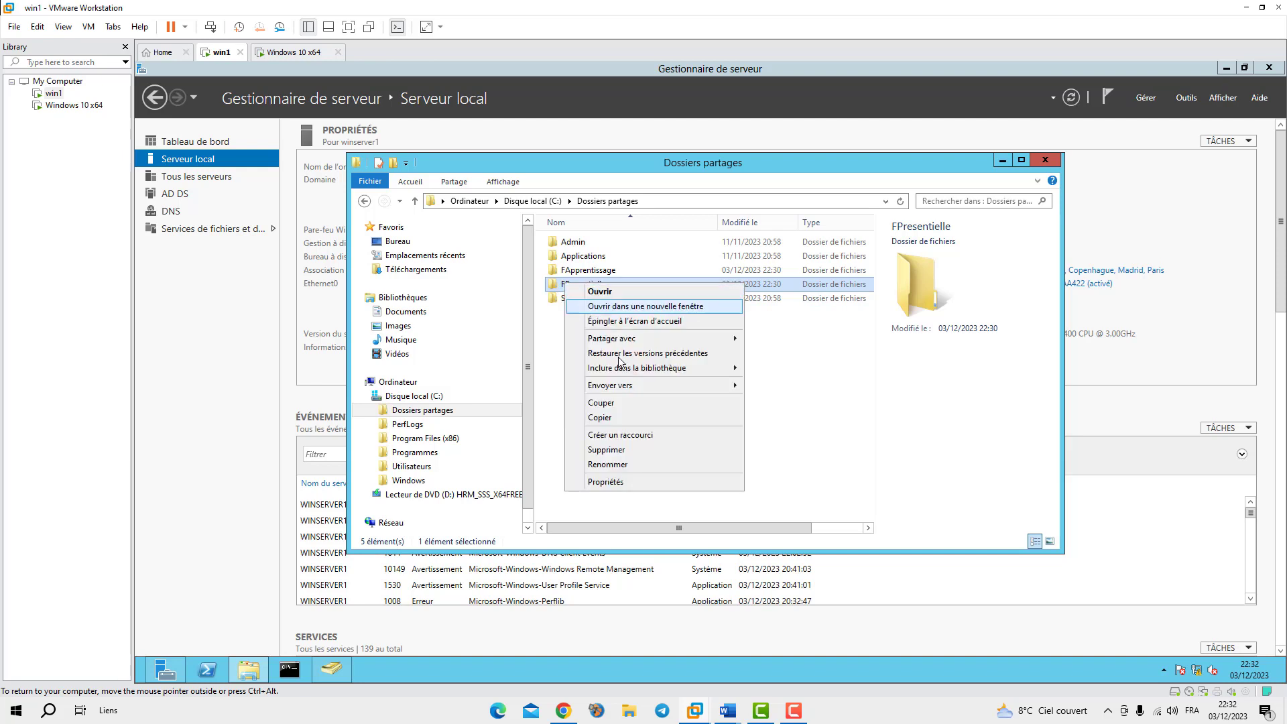
{"action": "left_click", "coordinate": [618, 484]}
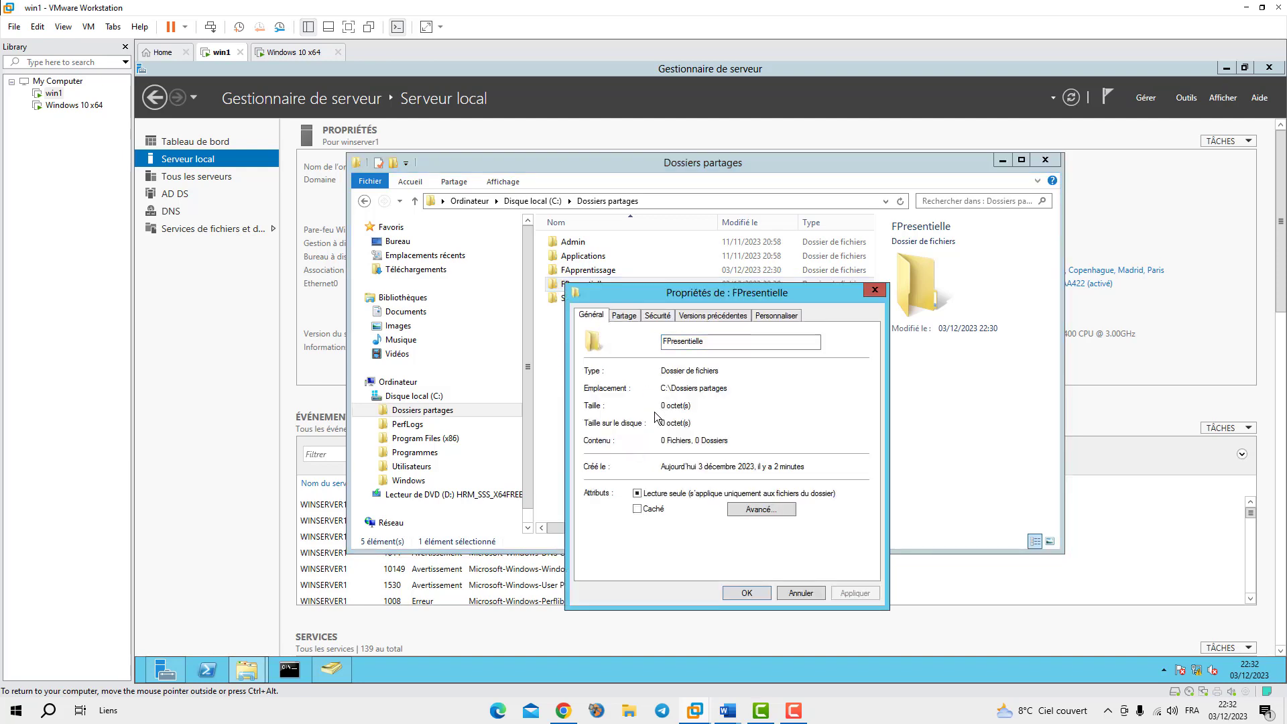
{"action": "left_click", "coordinate": [626, 315]}
{"action": "left_click", "coordinate": [619, 406]}
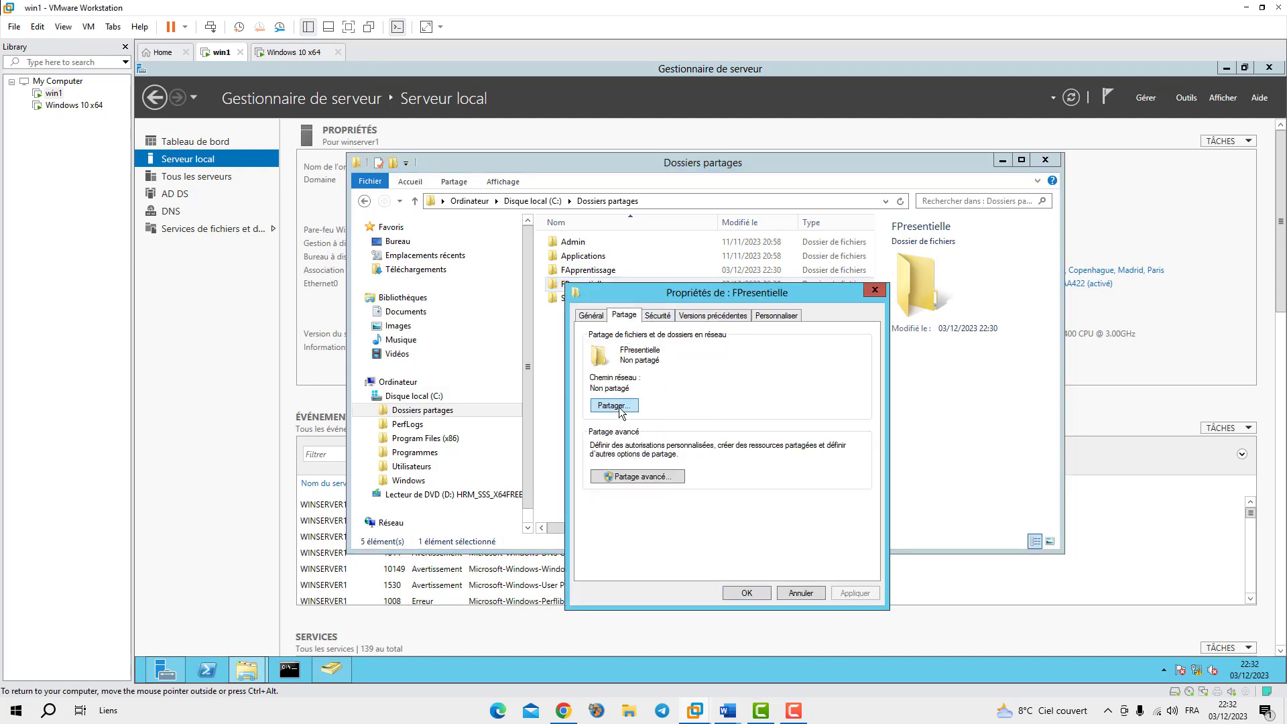
{"action": "left_click", "coordinate": [838, 585]}
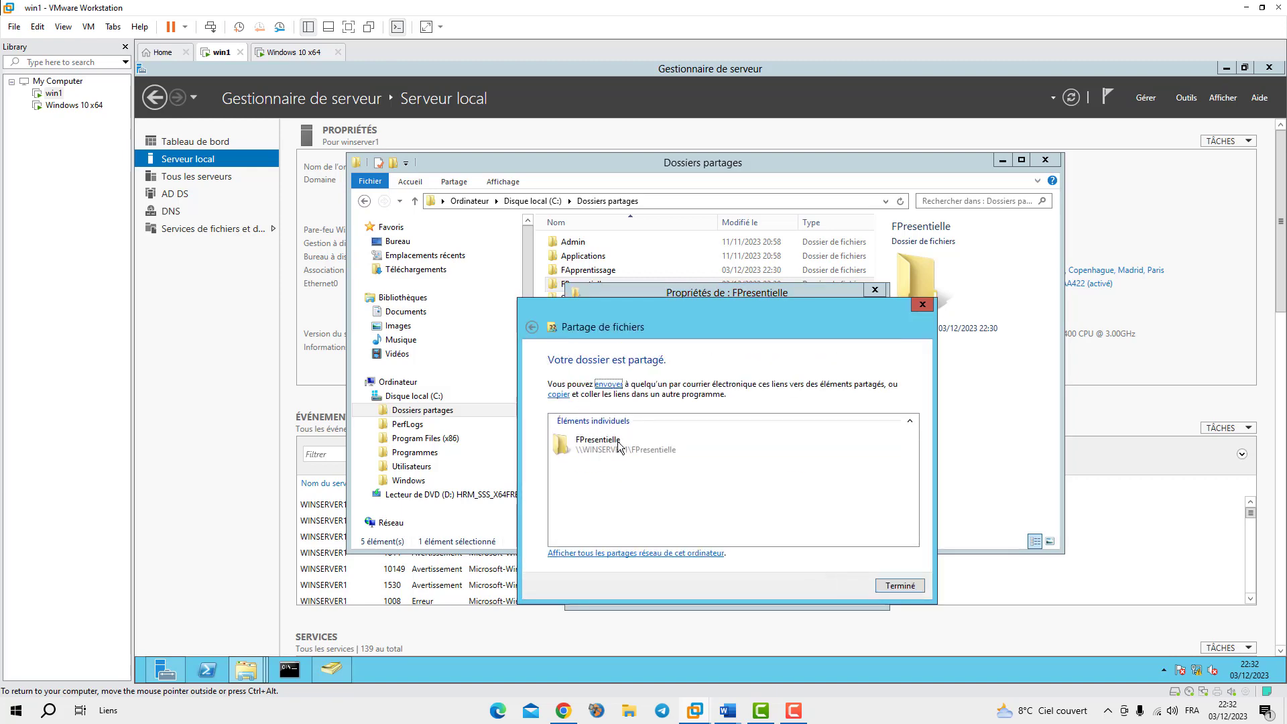
{"action": "left_click", "coordinate": [900, 585]}
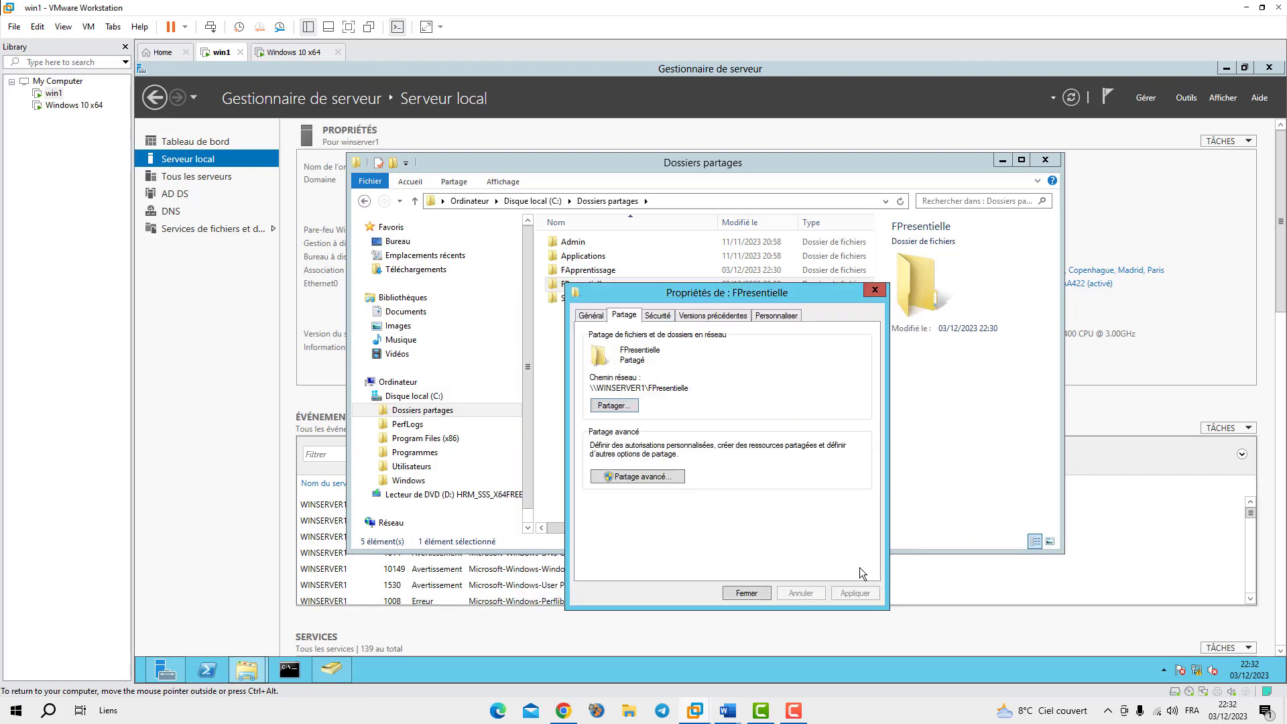
{"action": "left_click", "coordinate": [634, 480]}
{"action": "left_click", "coordinate": [633, 500]}
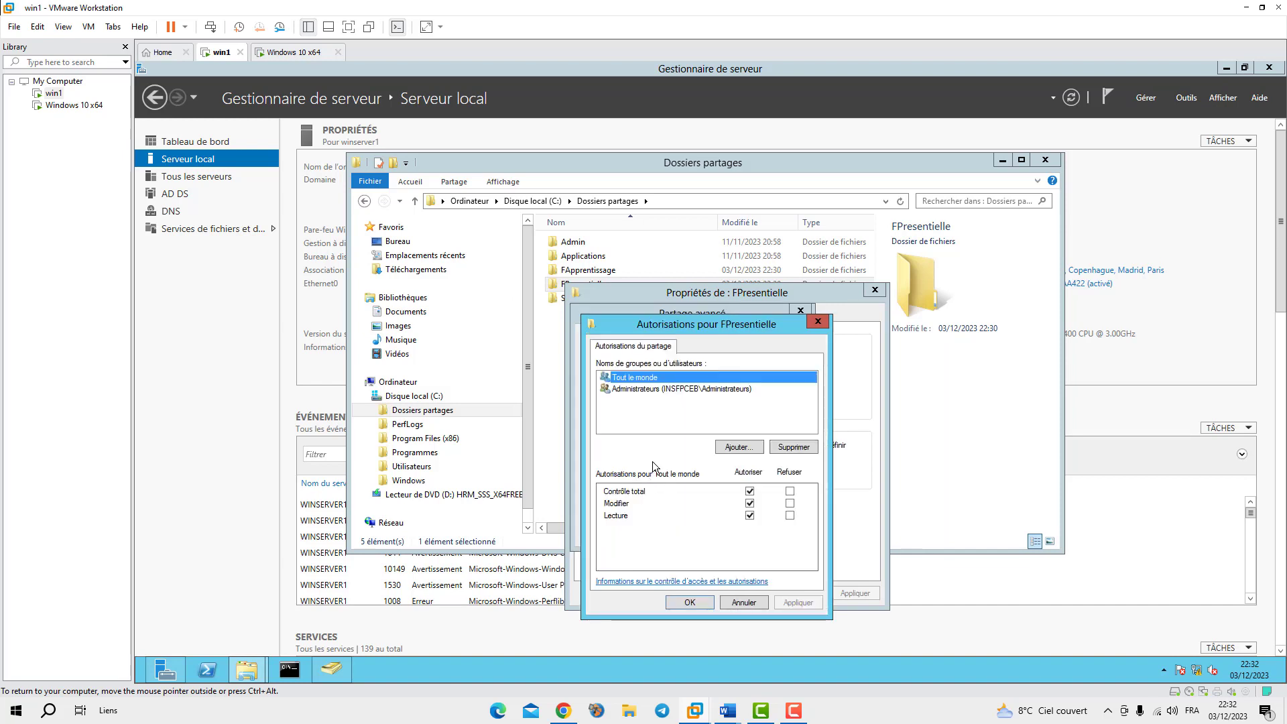
Replace Everyone with GFormation, userpr1 and userpr2, allowing full control, and apply
{"action": "left_click", "coordinate": [799, 449]}
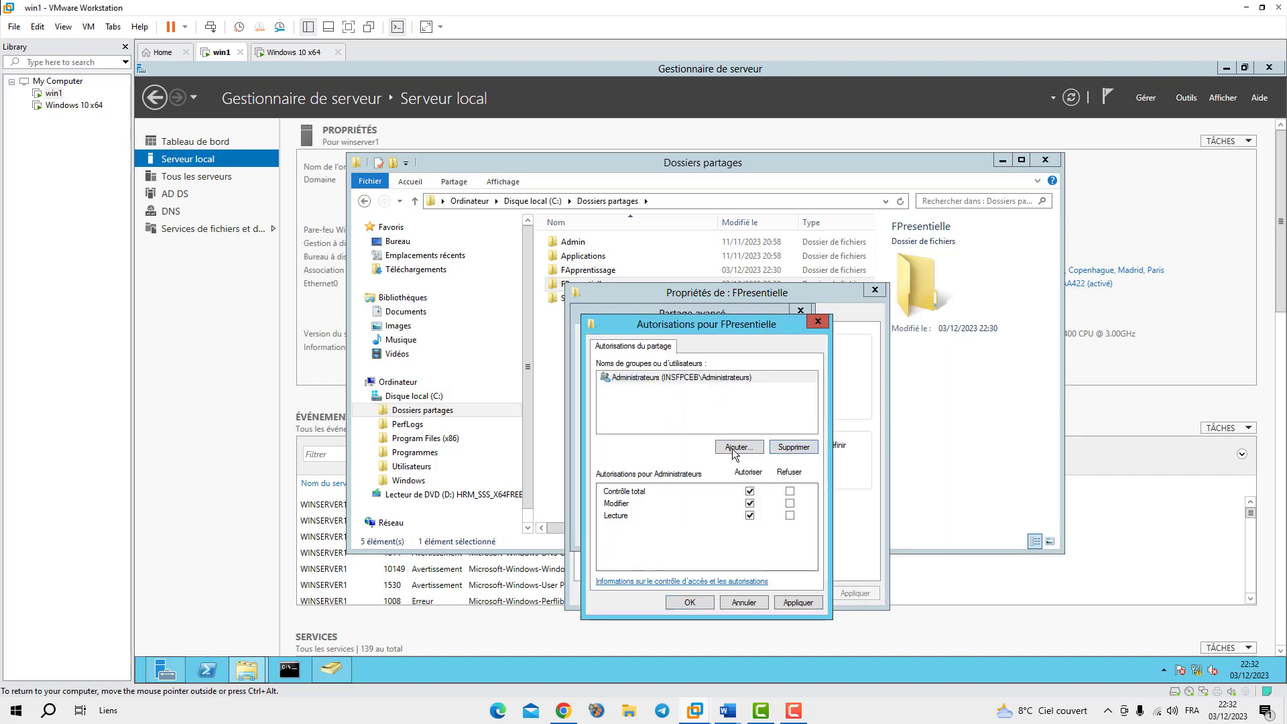
{"action": "left_click", "coordinate": [737, 447]}
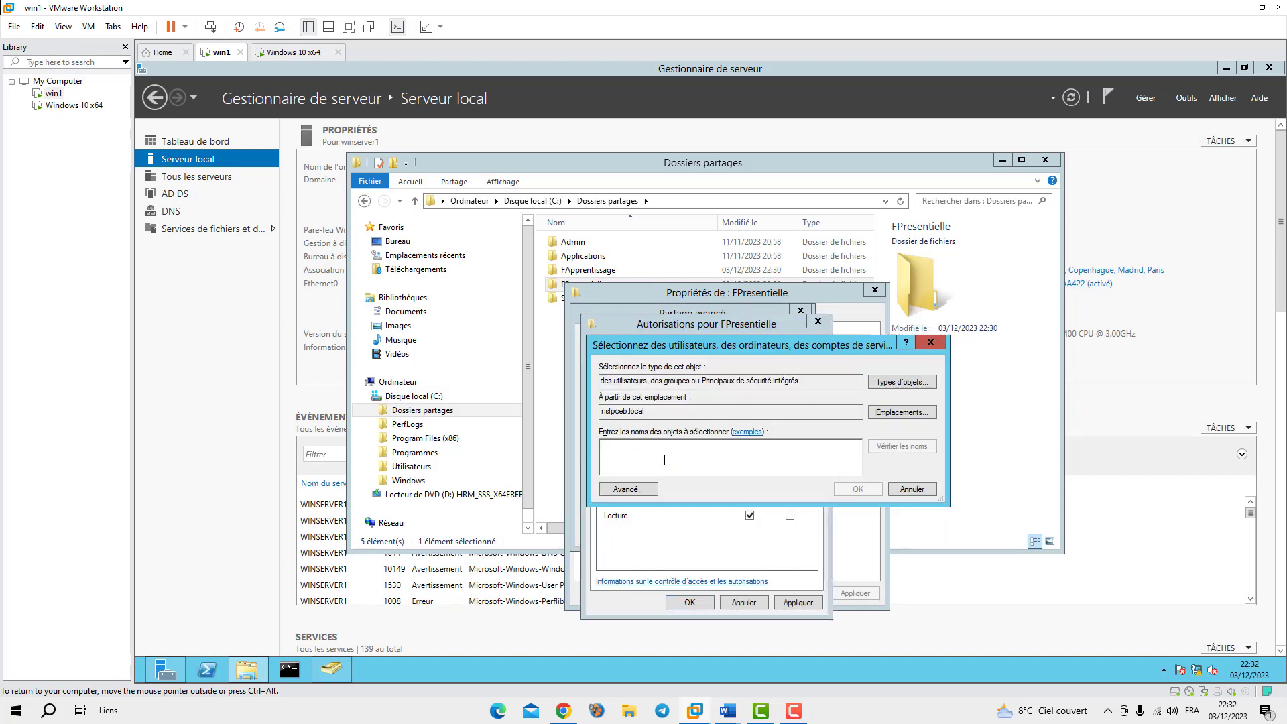
{"action": "type", "text": "gf"}
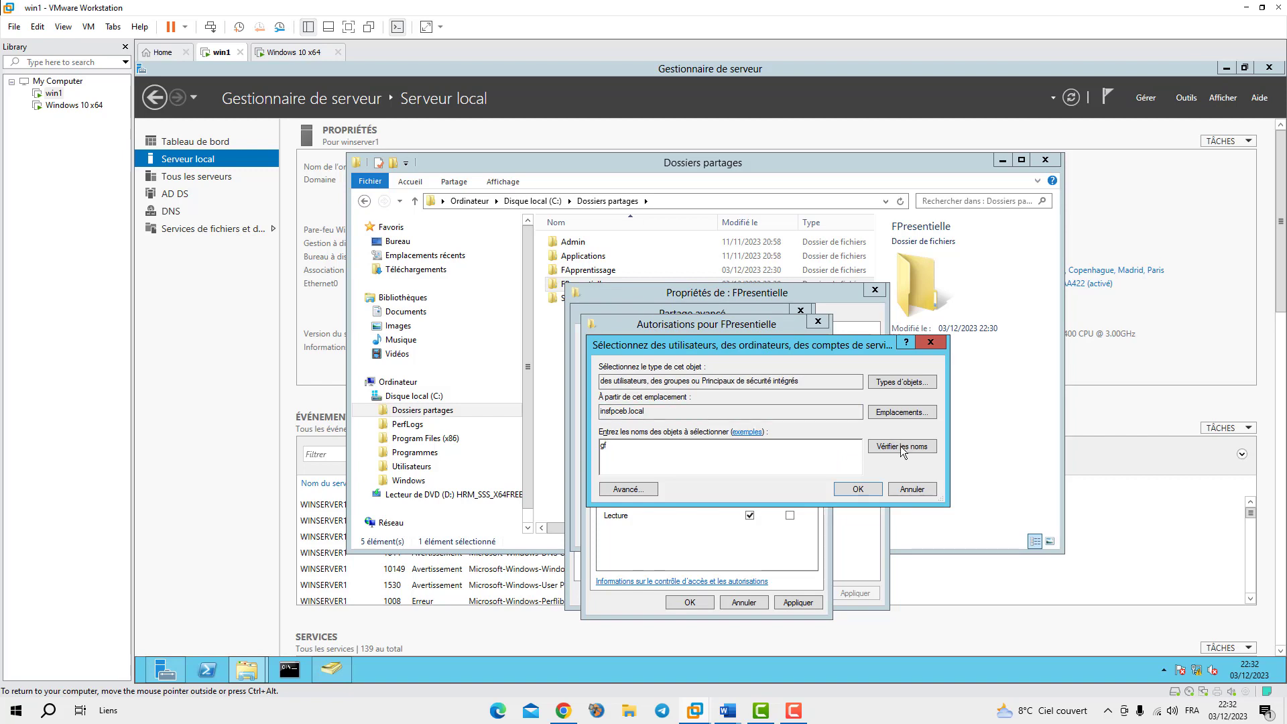
{"action": "left_click", "coordinate": [902, 446]}
{"action": "left_click", "coordinate": [898, 446]}
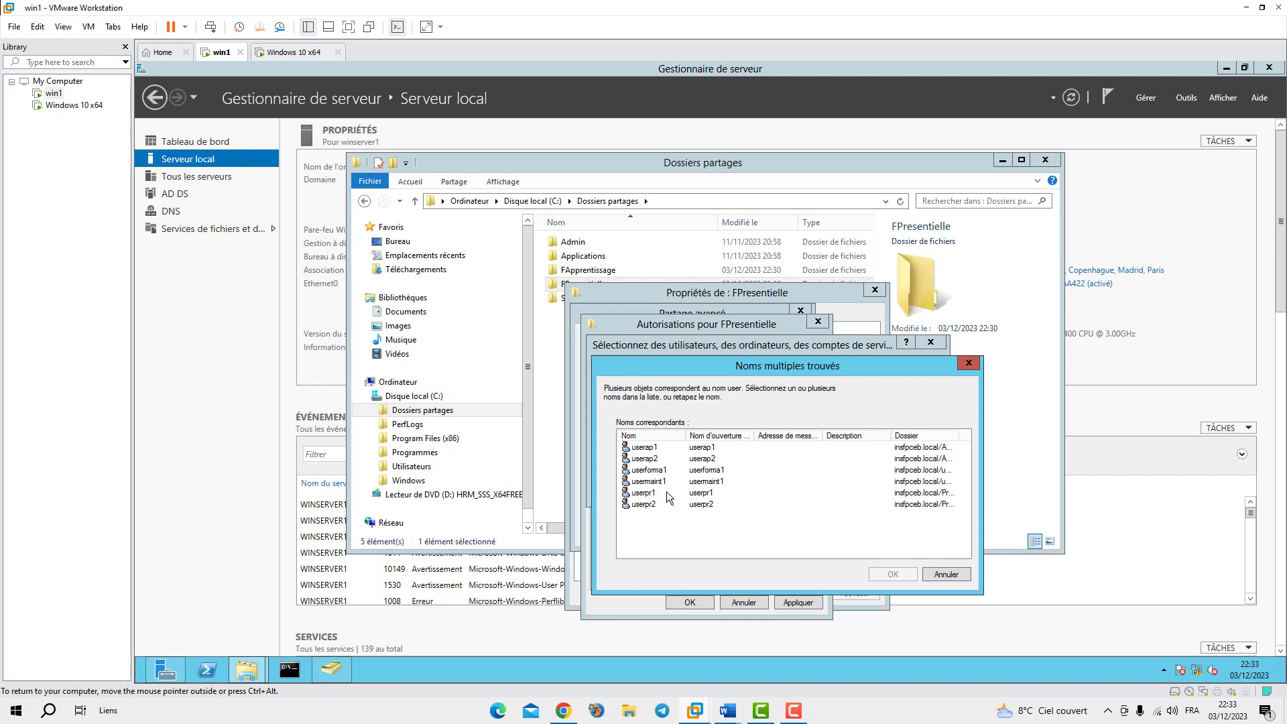
{"action": "left_click_drag", "start_coordinate": [640, 497], "coordinate": [642, 506]}
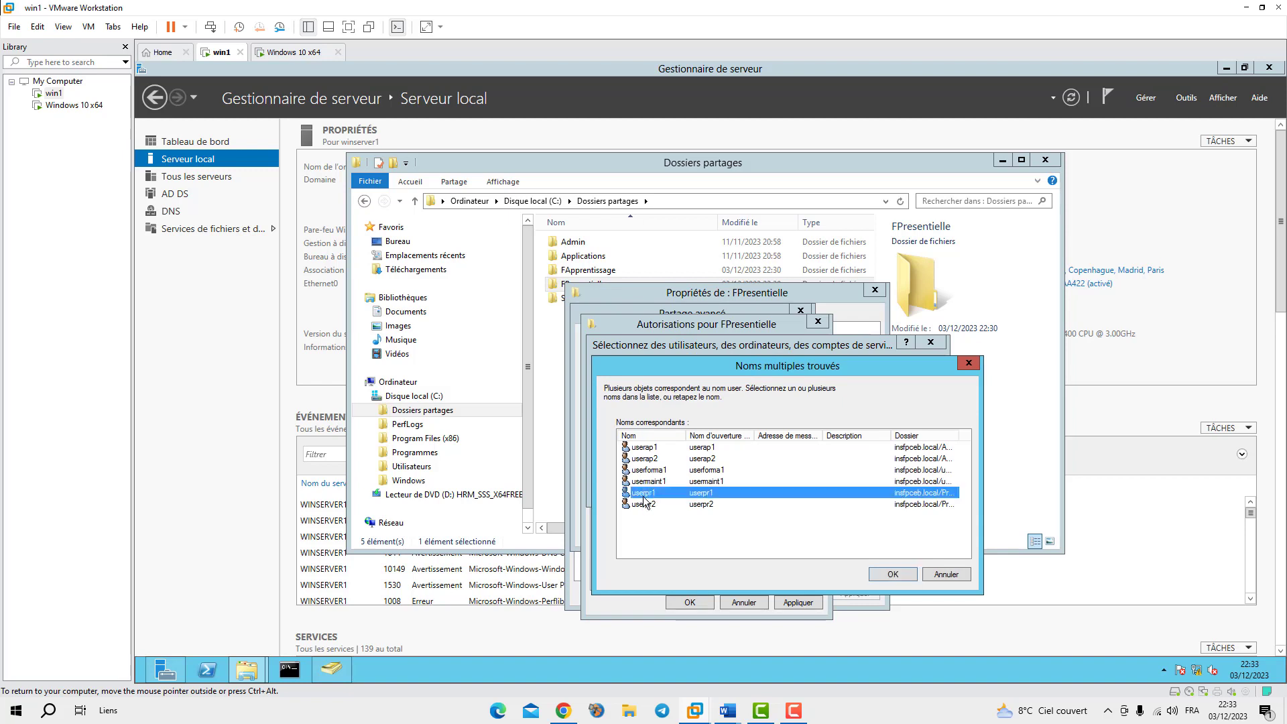
{"action": "left_click", "coordinate": [898, 573]}
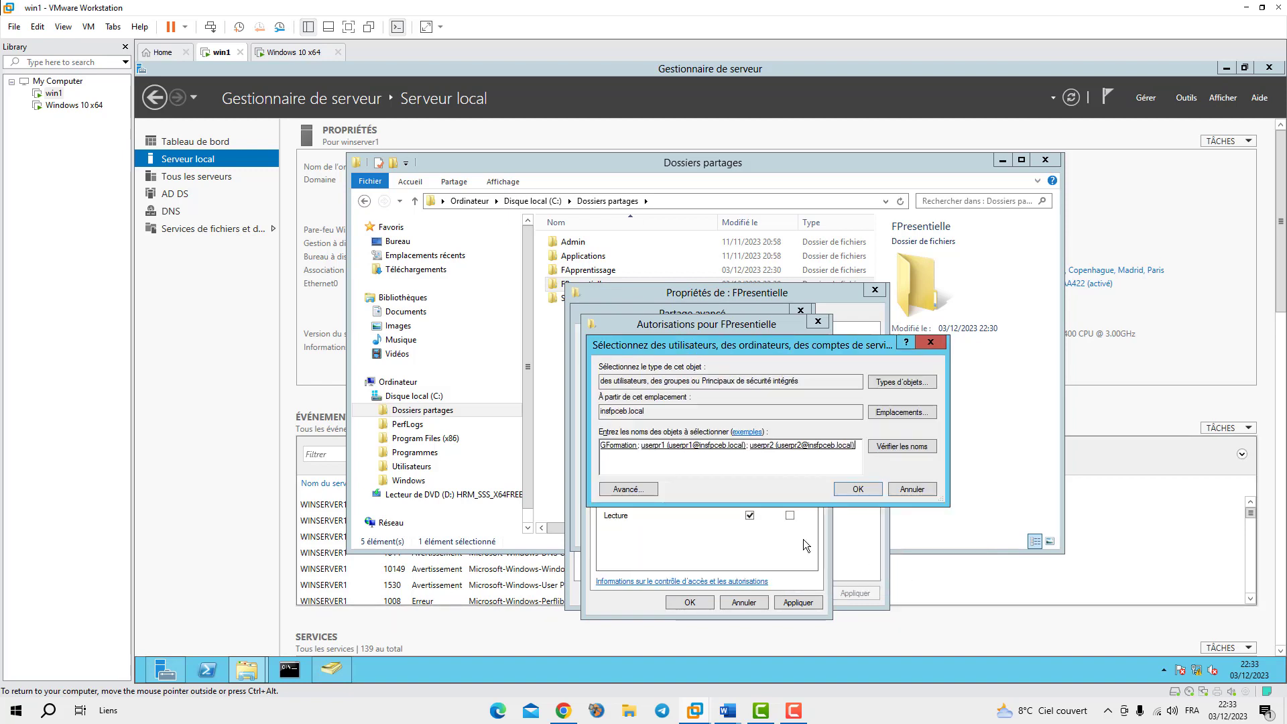
{"action": "left_click", "coordinate": [862, 485]}
{"action": "left_click", "coordinate": [749, 491]}
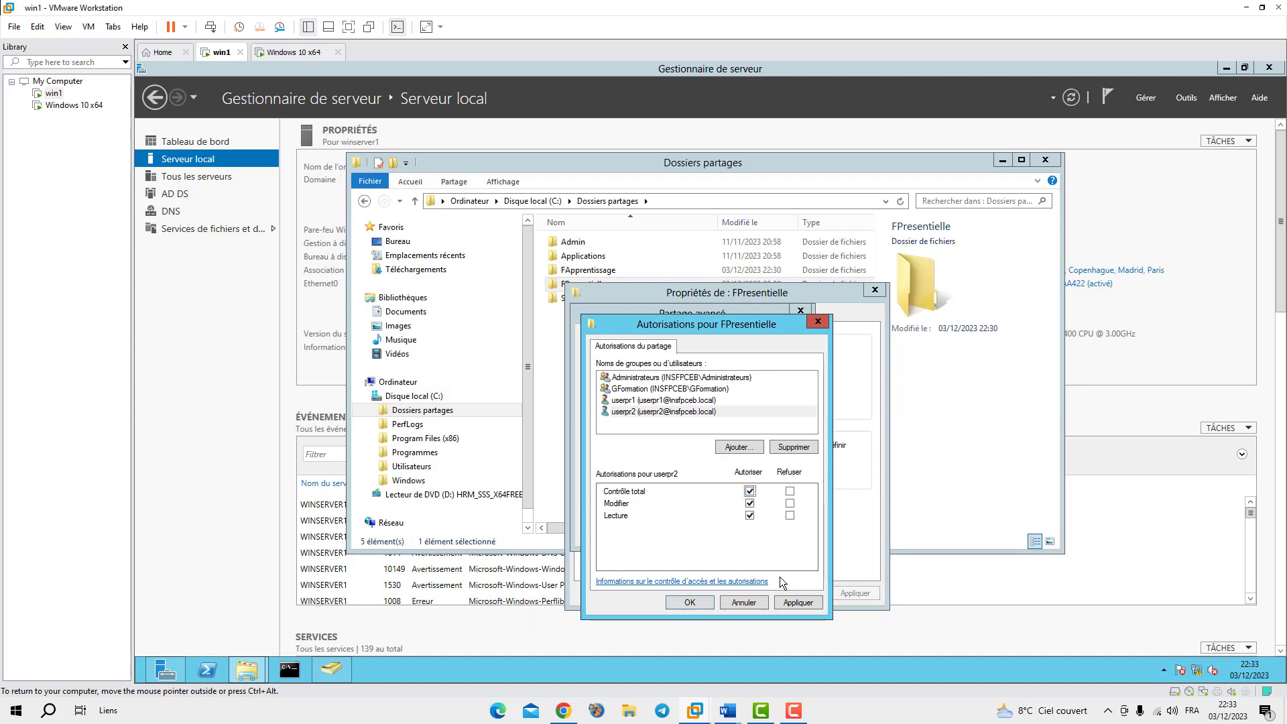
{"action": "left_click", "coordinate": [794, 603]}
{"action": "left_click", "coordinate": [704, 603]}
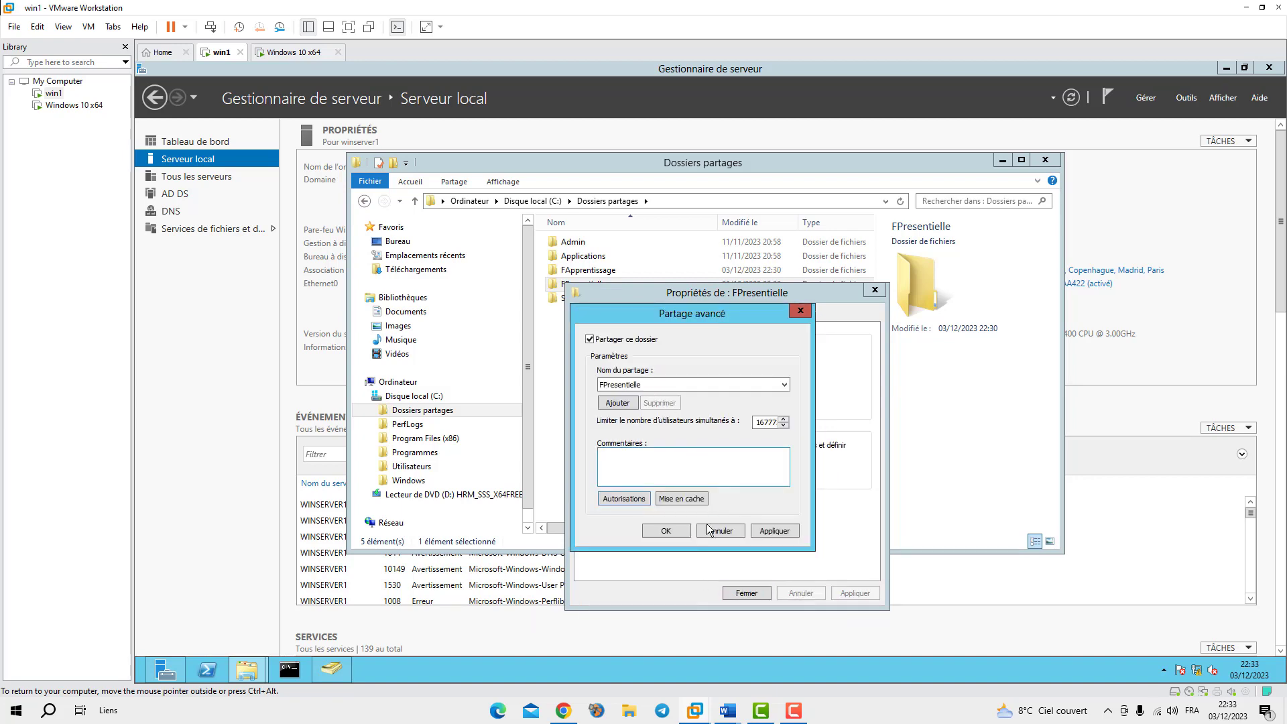
Add GFormation, userpr1 and userpr2 to FPresentielle's security permissions
{"action": "left_click", "coordinate": [672, 529]}
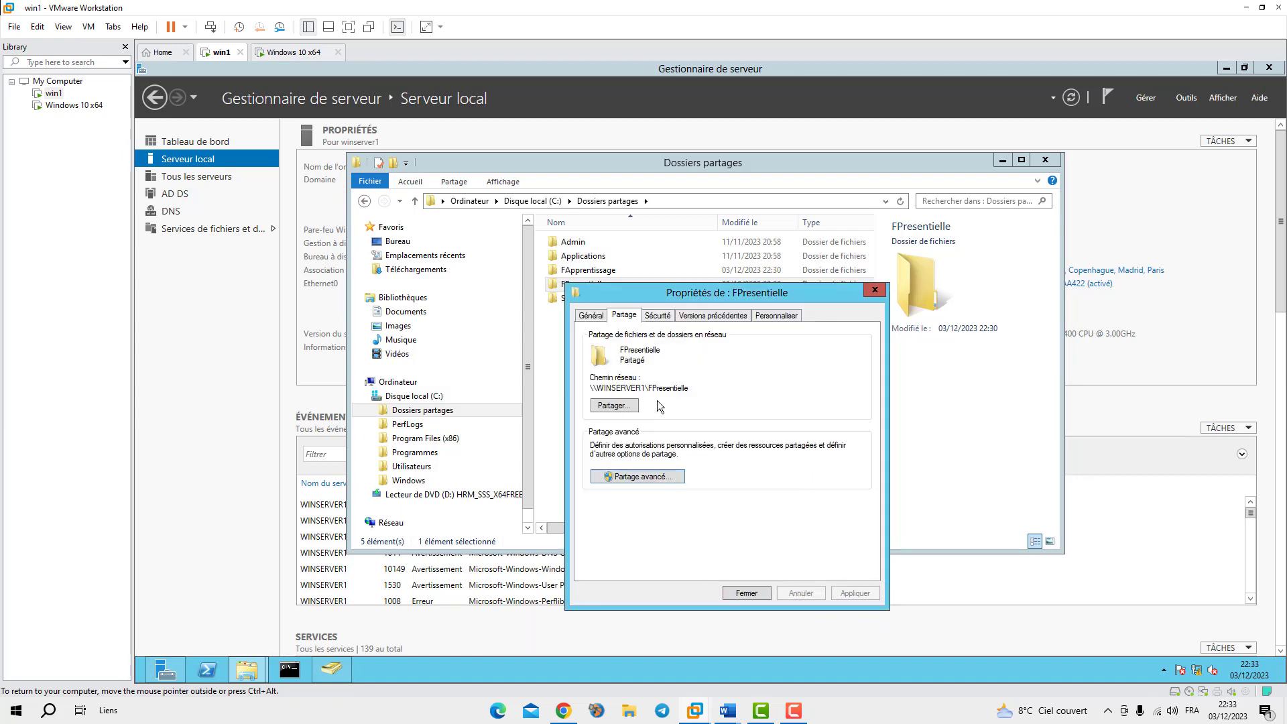
{"action": "left_click", "coordinate": [658, 315]}
{"action": "left_click", "coordinate": [841, 428]}
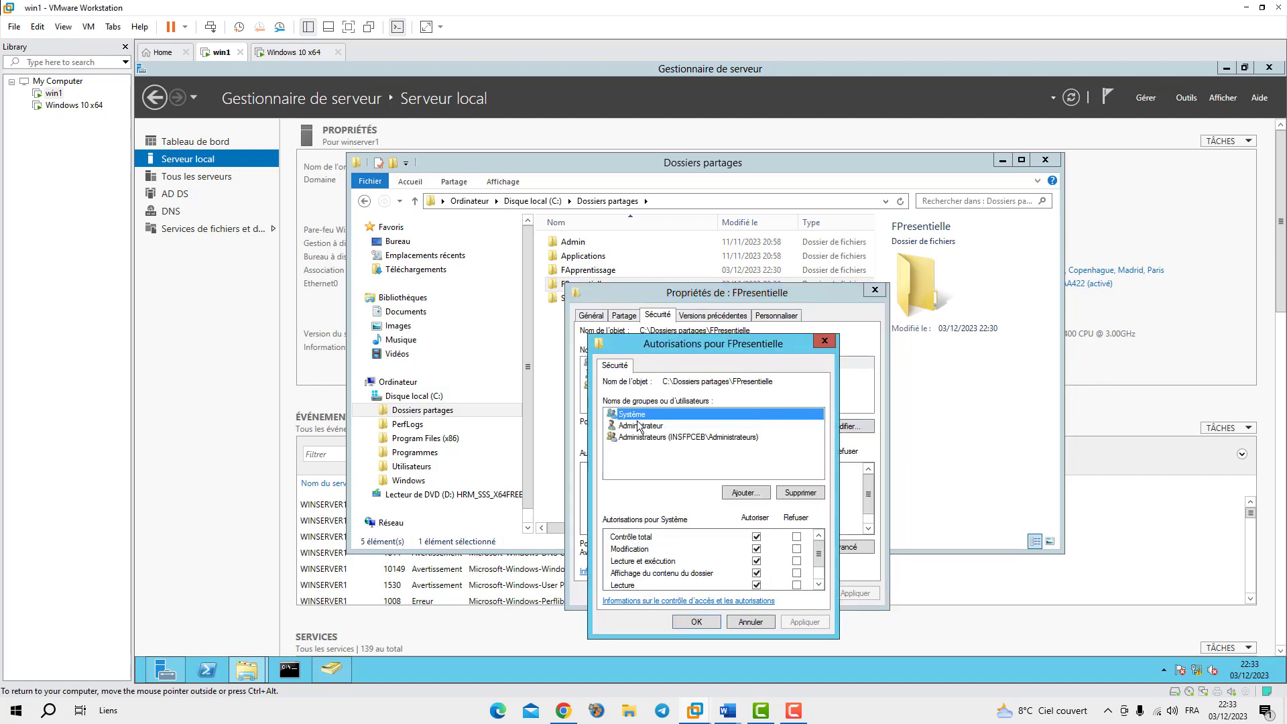
{"action": "left_click", "coordinate": [748, 492]}
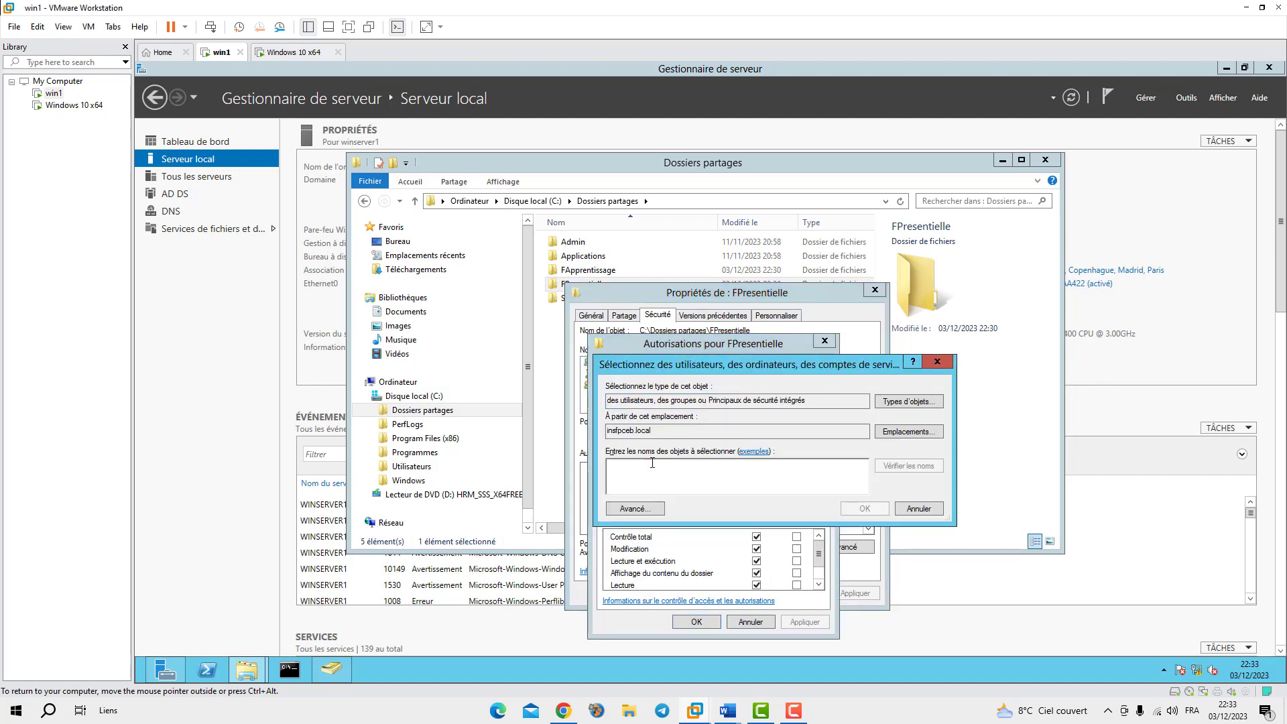
{"action": "type", "text": "g"}
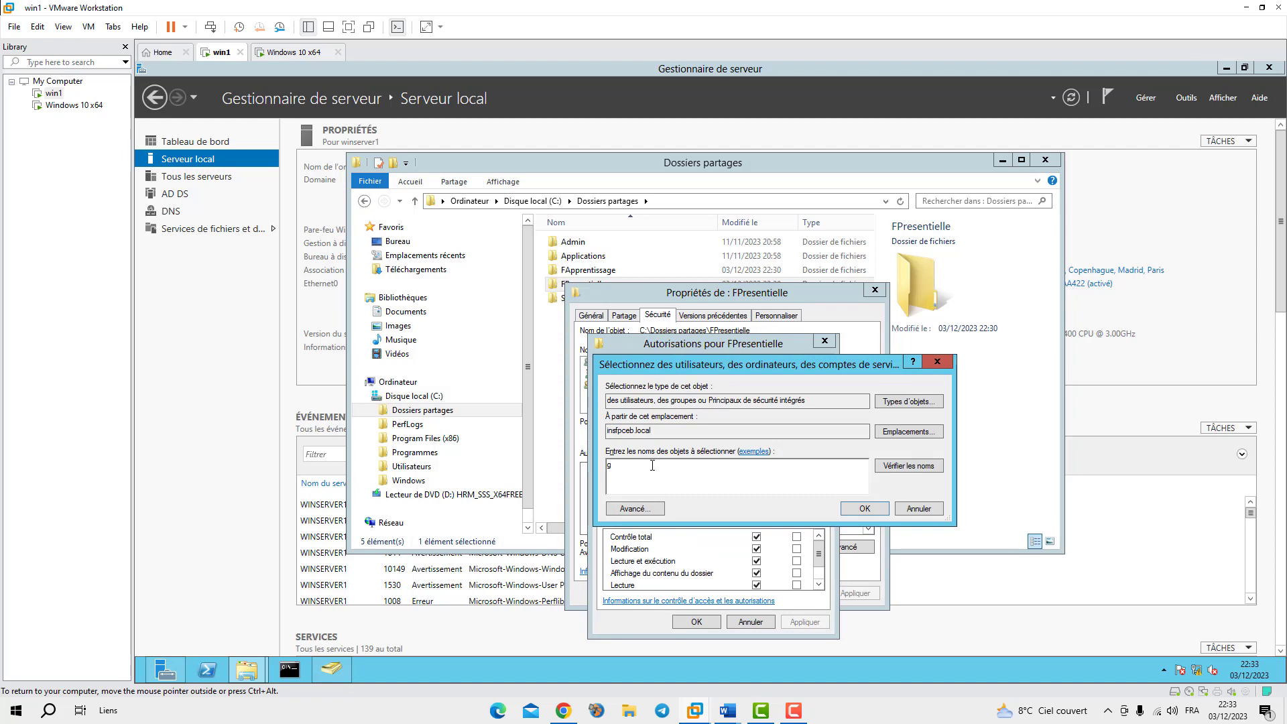
{"action": "type", "text": "f"}
{"action": "left_click", "coordinate": [915, 464]}
{"action": "type", "text": ";userp"}
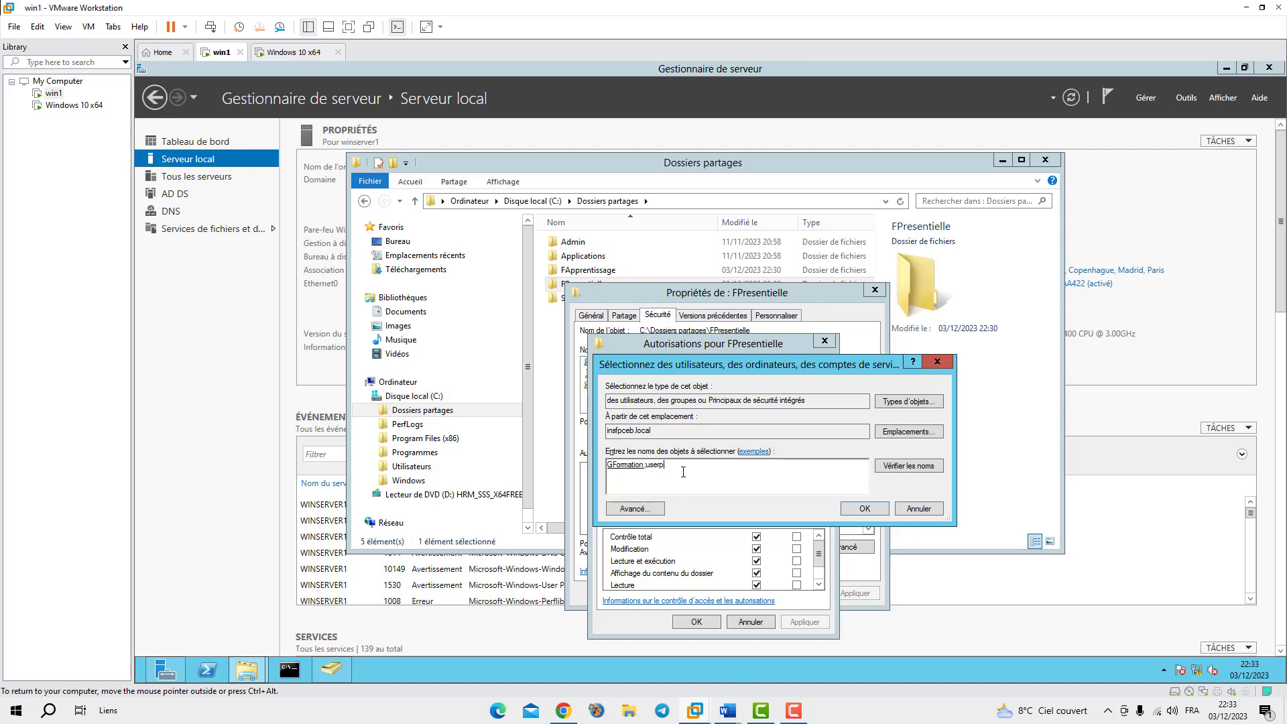
{"action": "left_click", "coordinate": [930, 468]}
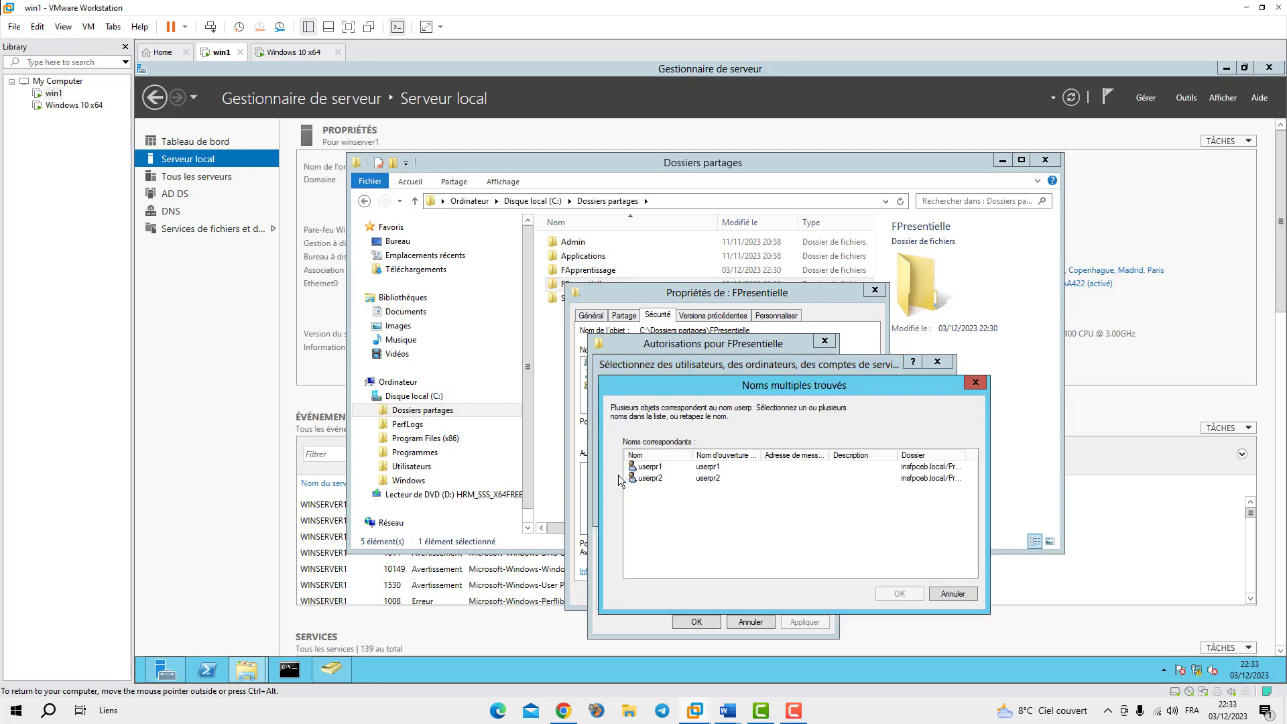
{"action": "left_click", "coordinate": [642, 467]}
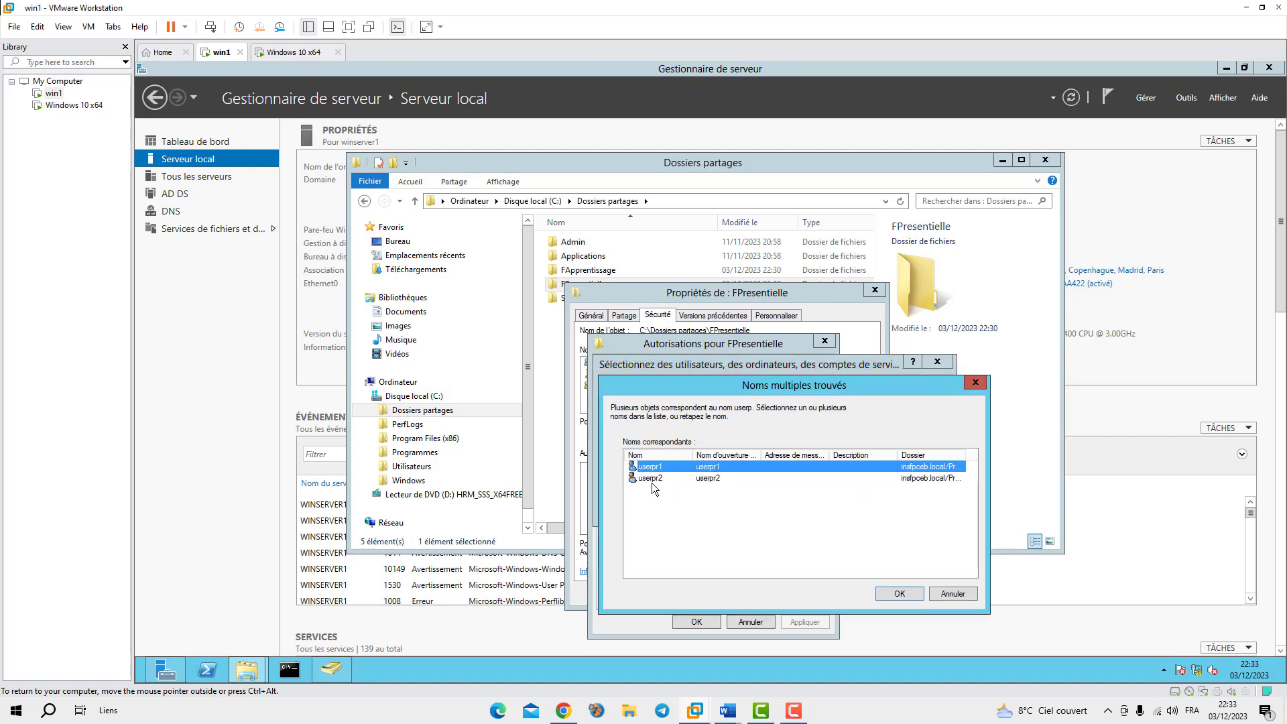
{"action": "left_click", "coordinate": [649, 478], "text": "shift"}
{"action": "left_click", "coordinate": [899, 594]}
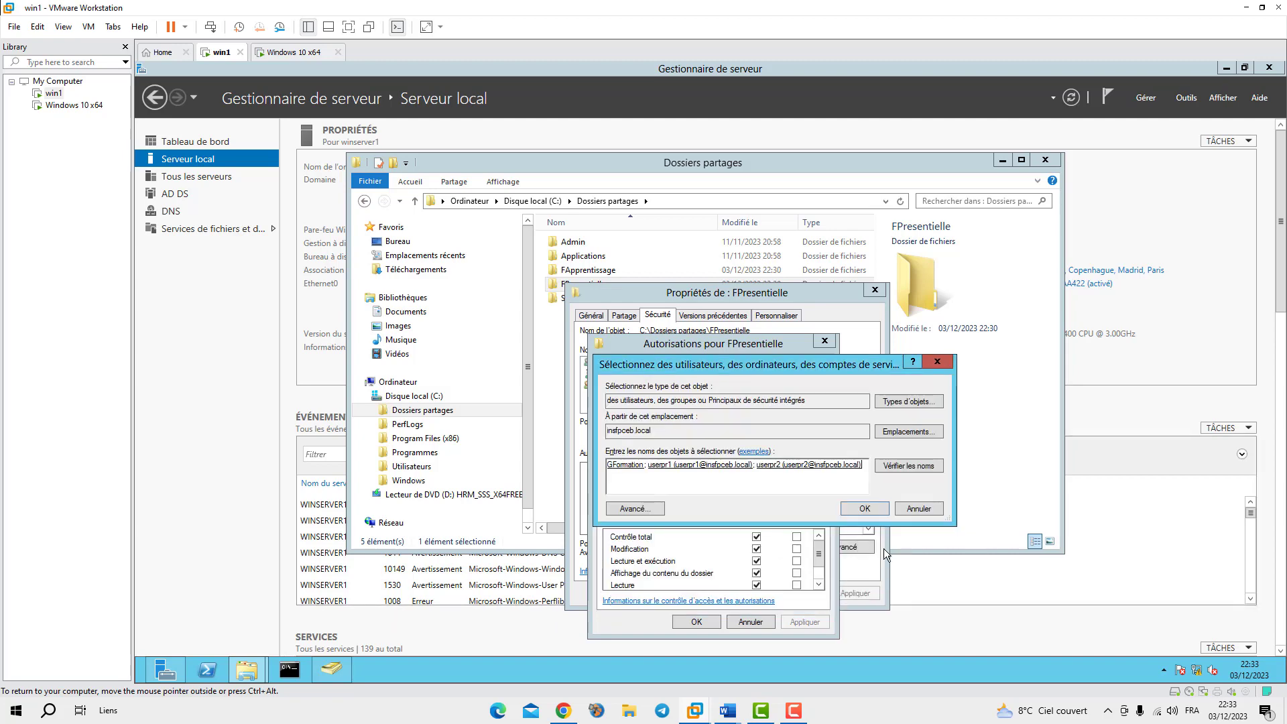
{"action": "left_click", "coordinate": [864, 508]}
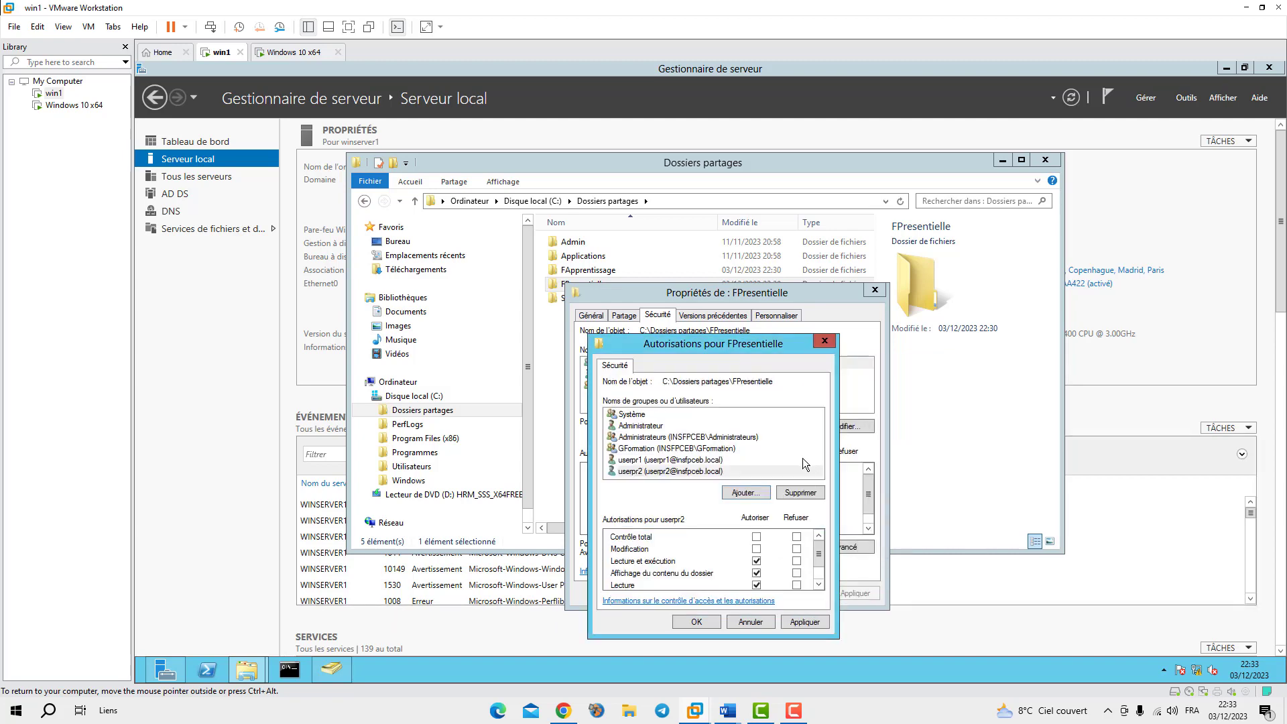
Grant userpr2 full control, apply, and close the FPresentielle properties
{"action": "left_click", "coordinate": [755, 536]}
{"action": "left_click", "coordinate": [804, 621]}
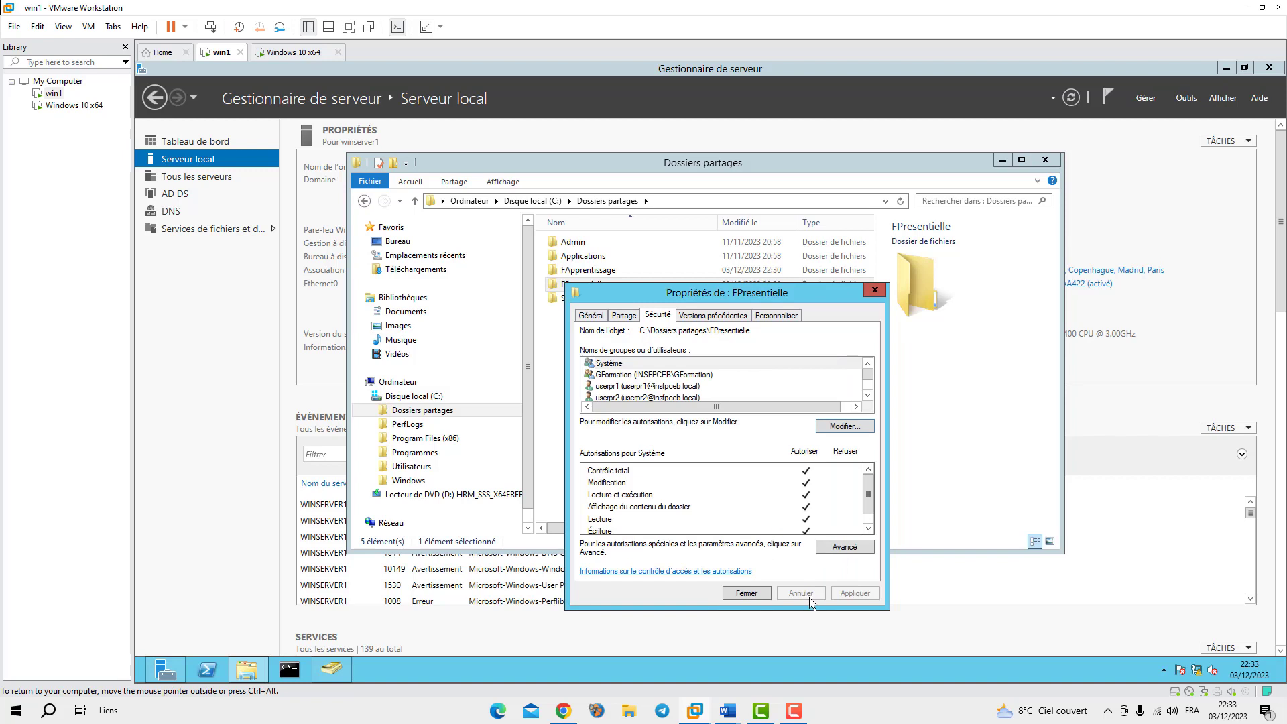
{"action": "left_click", "coordinate": [755, 594]}
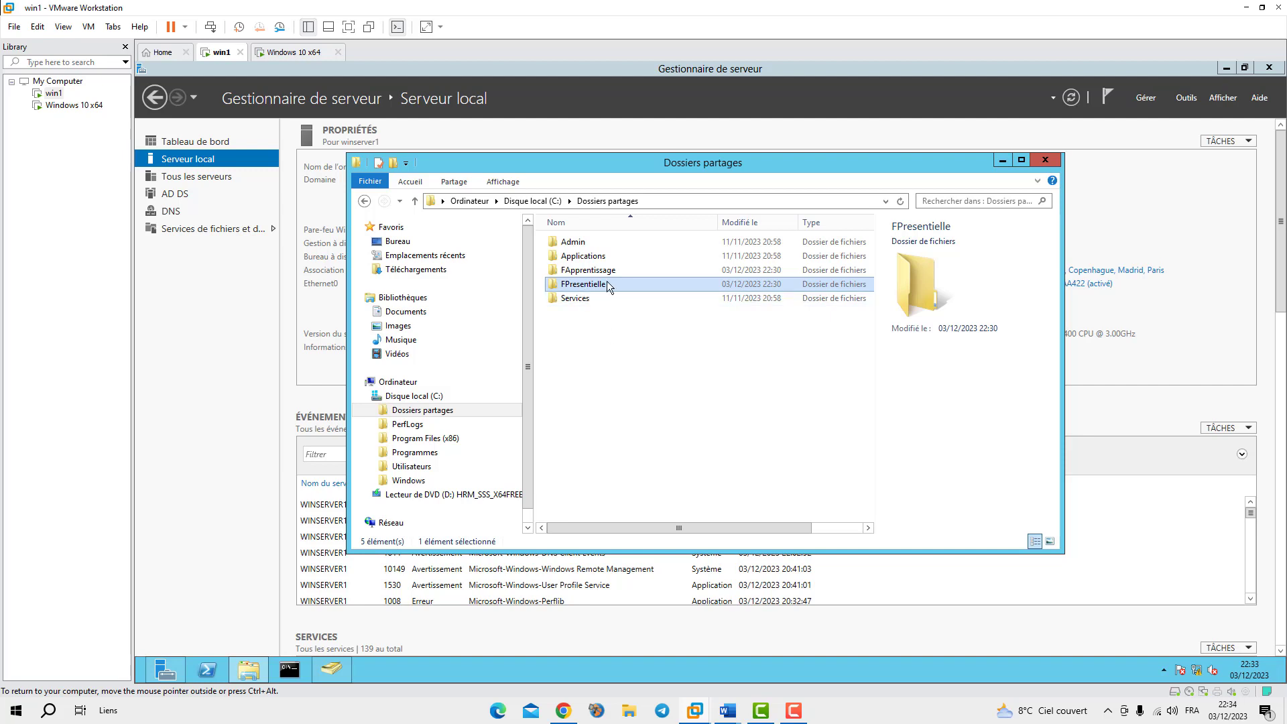
Select the FApprentissage folder in C:\Dossiers partages
{"action": "left_click", "coordinate": [557, 272]}
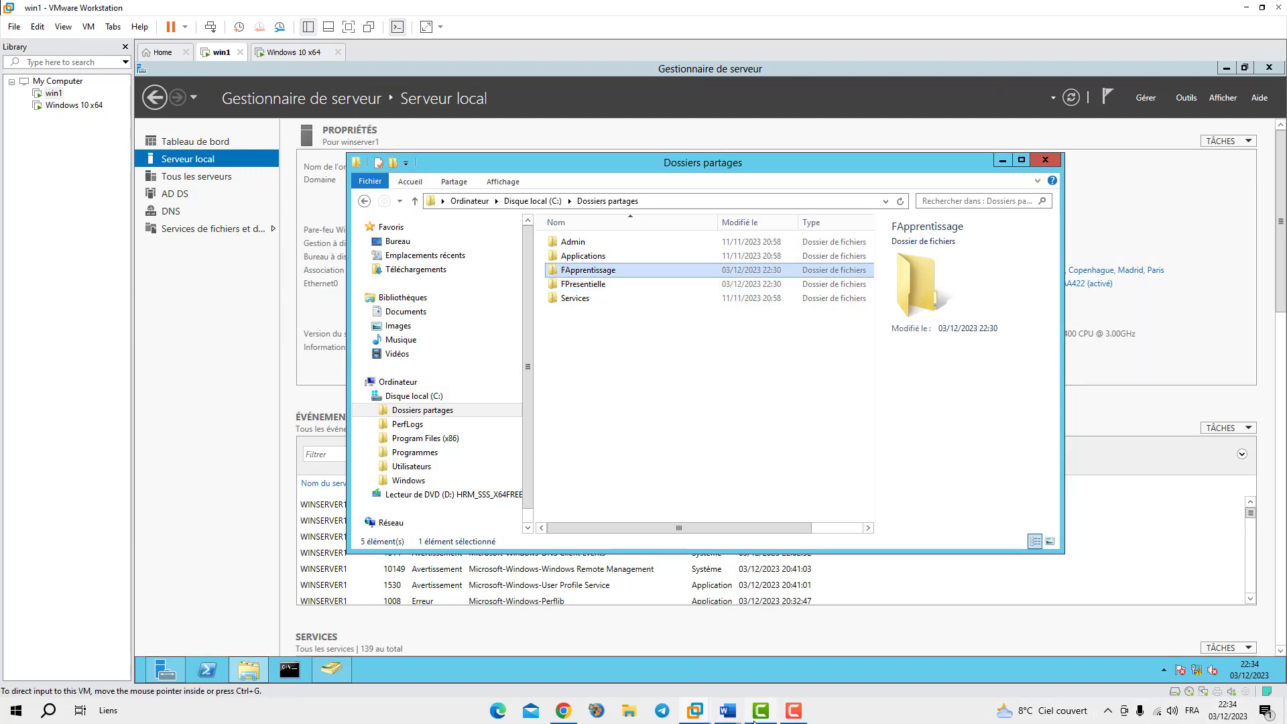
On the host desktop, open Ce PC full screen and go into the Images folder
{"action": "key", "text": "super+d"}
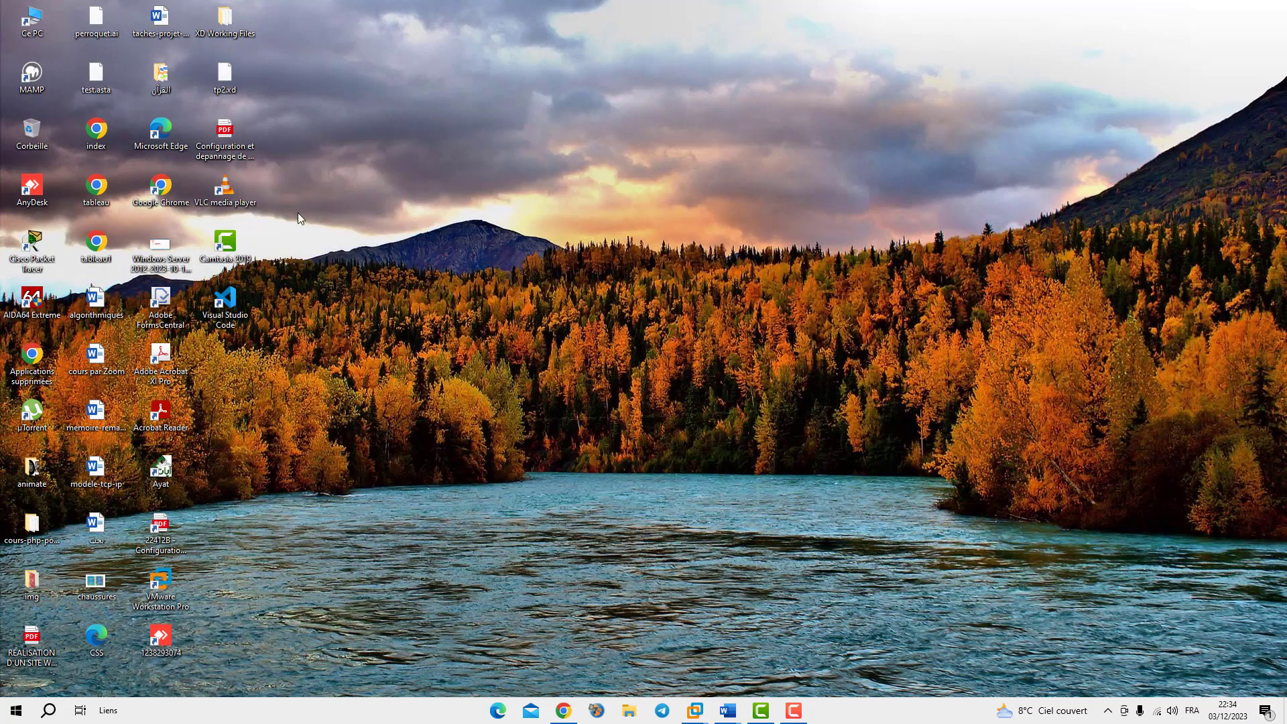
{"action": "double_click", "coordinate": [33, 18]}
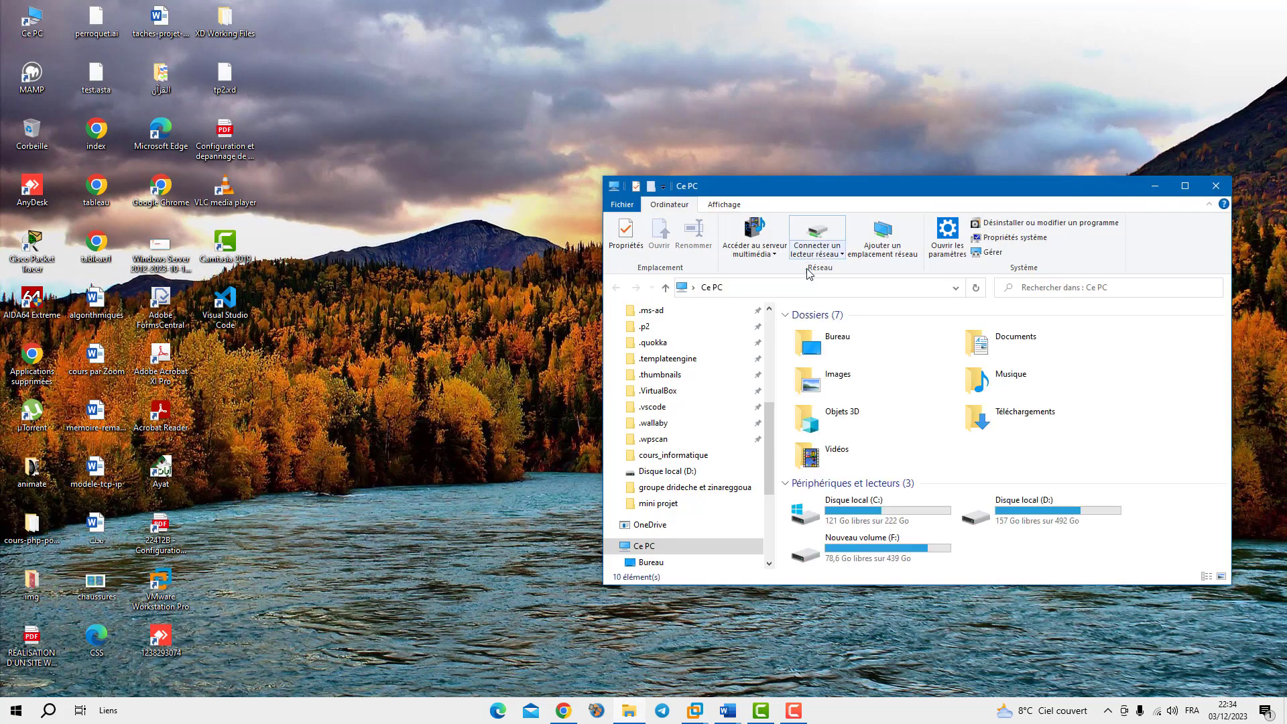
{"action": "left_click", "coordinate": [1185, 186]}
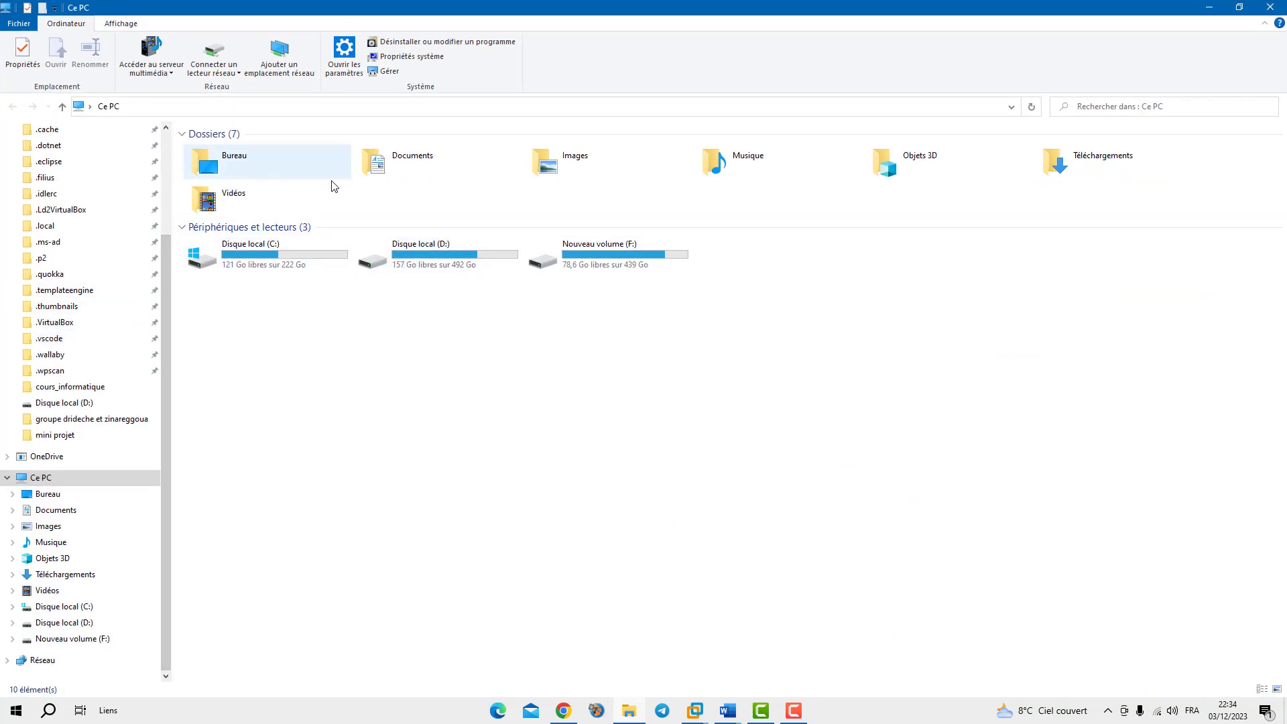
{"action": "double_click", "coordinate": [643, 172]}
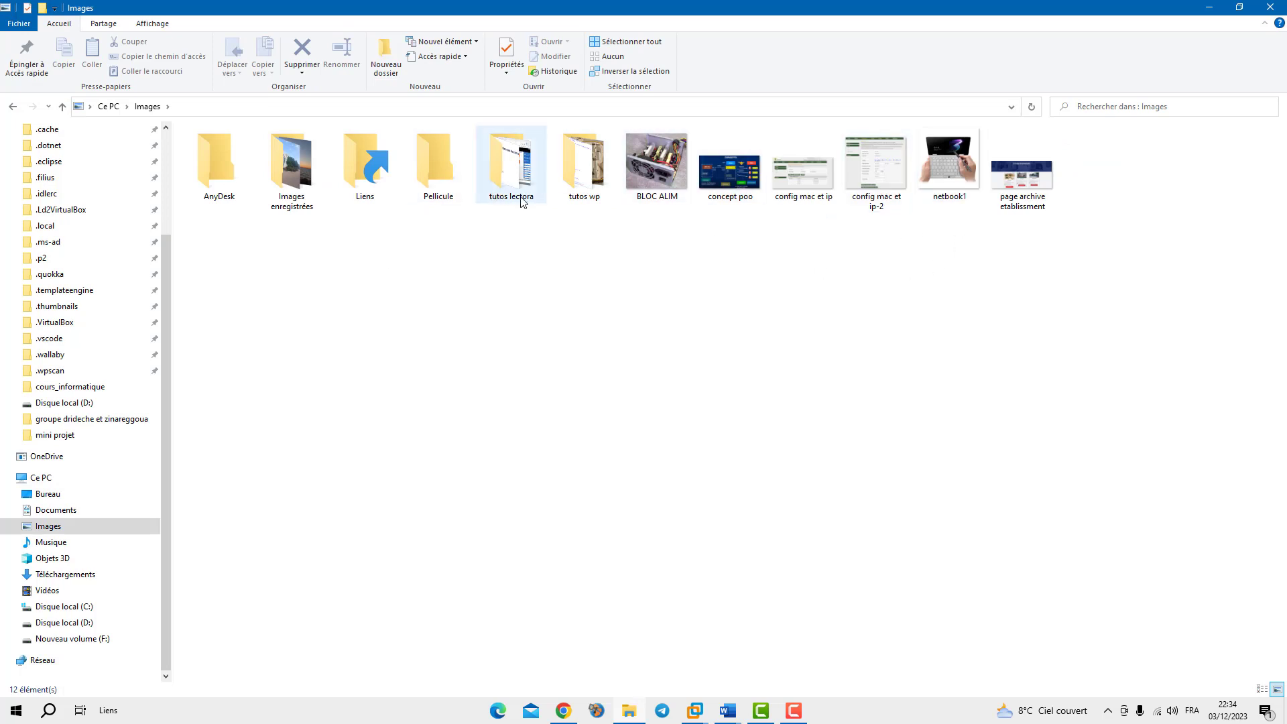
Open the photo 20230917_105014 from Images\Images enregistrées in Photos
{"action": "double_click", "coordinate": [502, 178]}
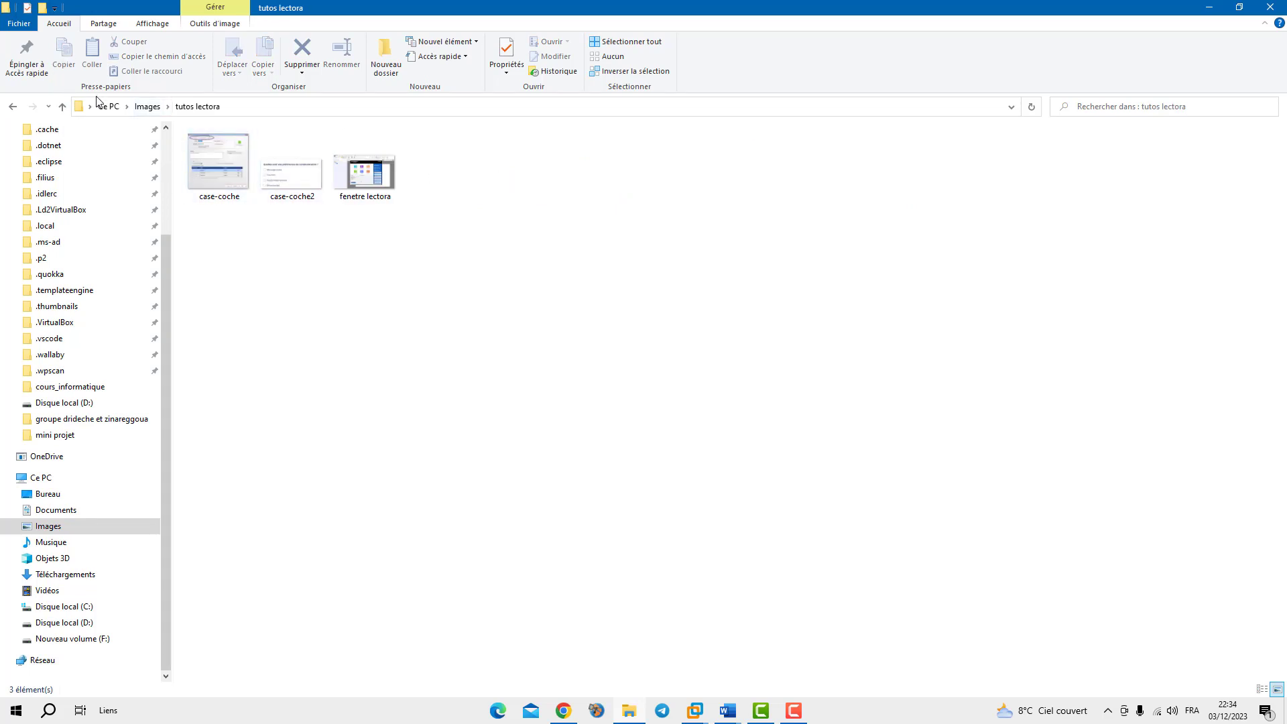
{"action": "left_click", "coordinate": [61, 105]}
{"action": "double_click", "coordinate": [285, 201]}
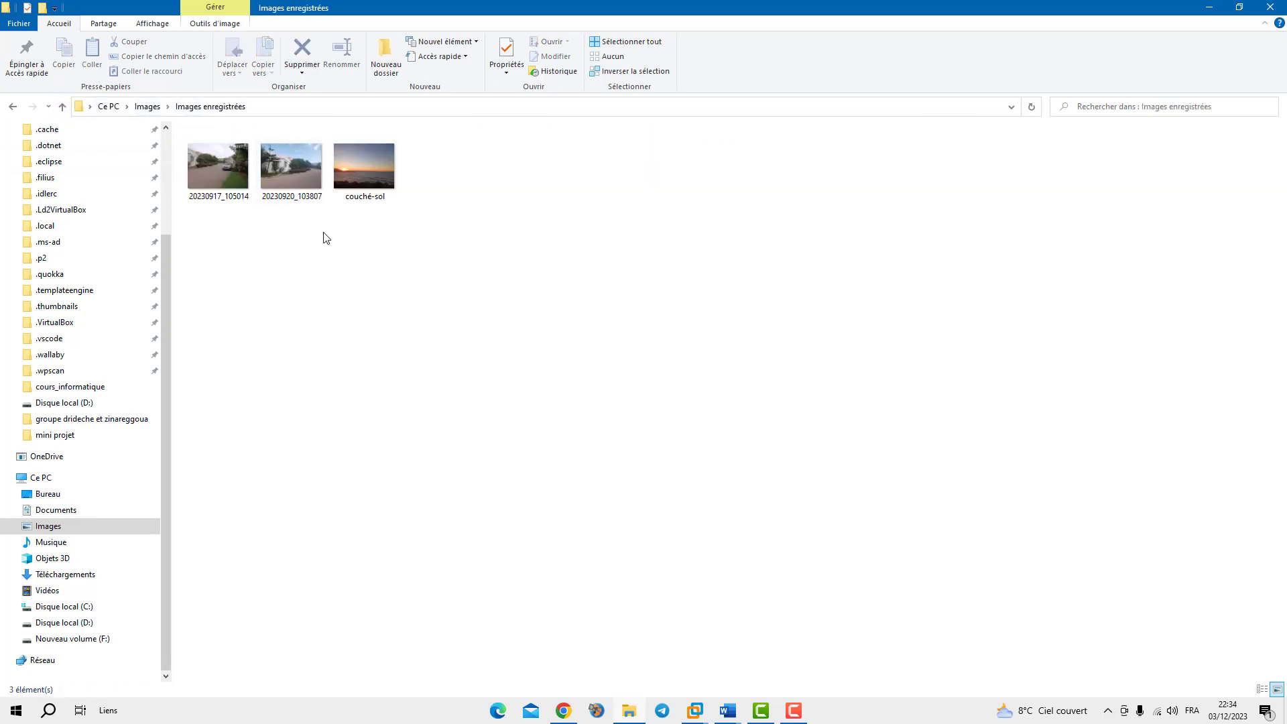
{"action": "left_click", "coordinate": [218, 170]}
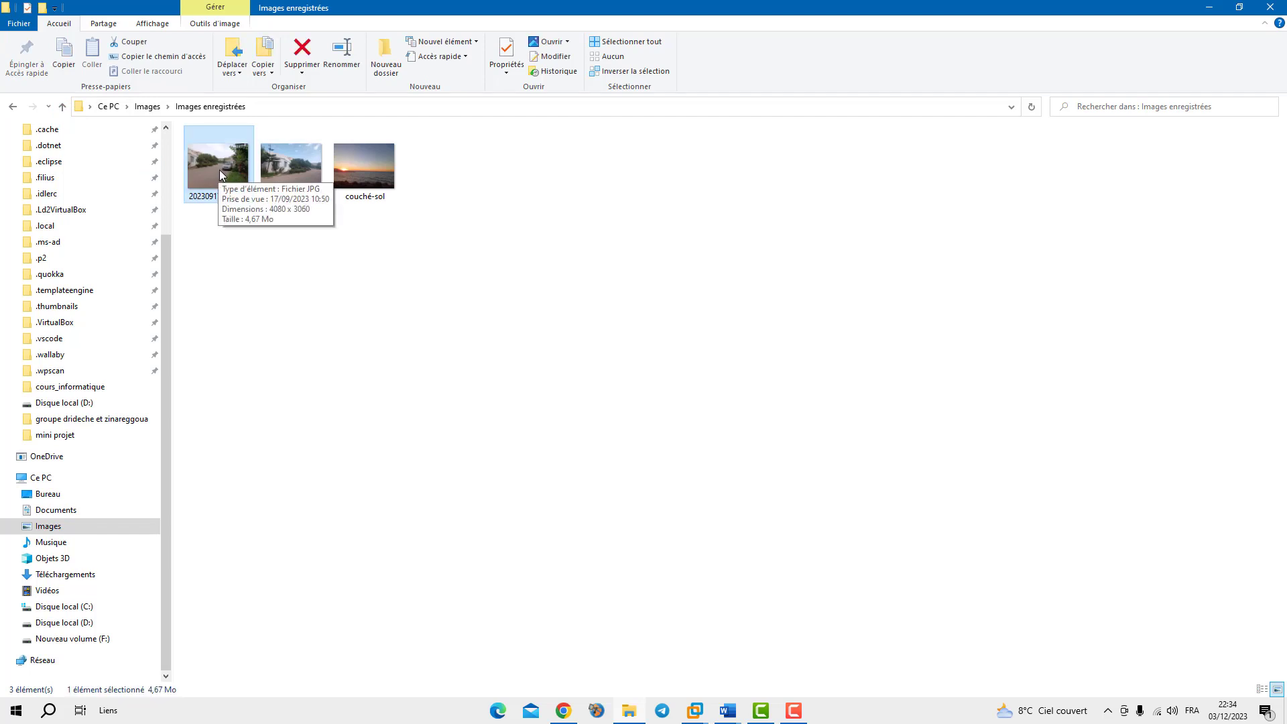
{"action": "double_click", "coordinate": [219, 170]}
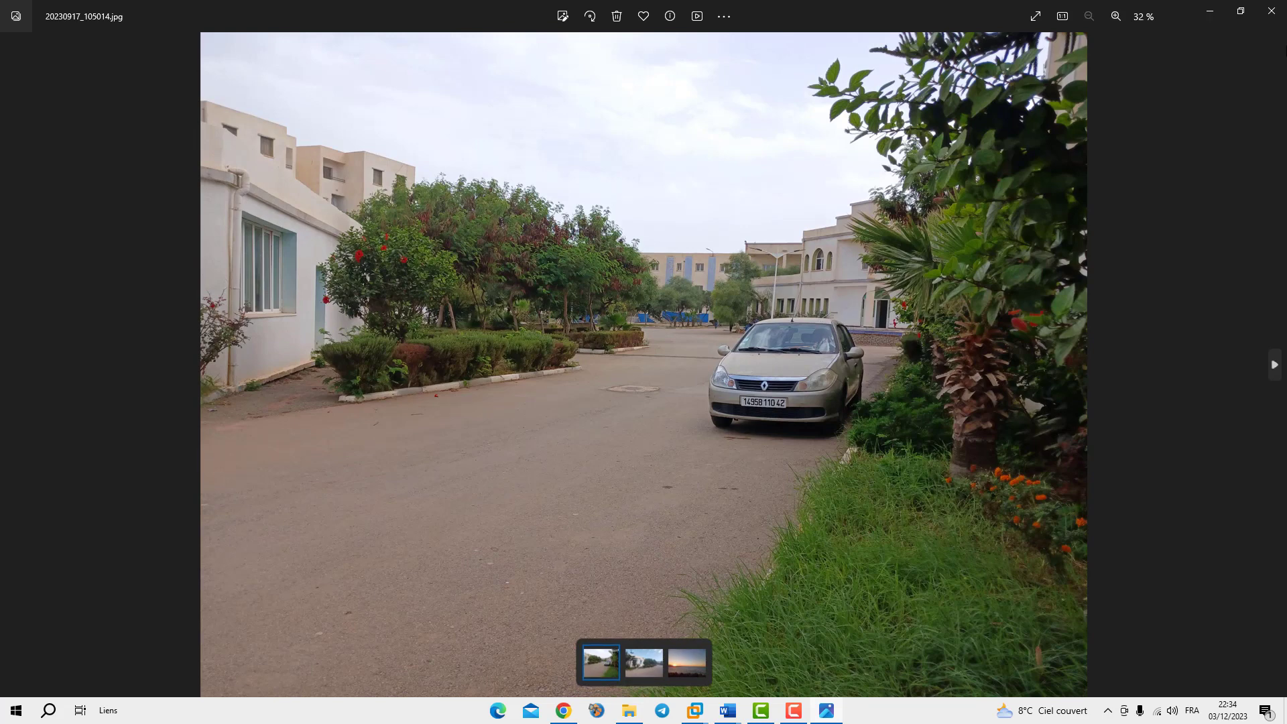
Close Photos and check the photo's Properties, noting the JPG (.jpg) file type
{"action": "left_click", "coordinate": [1271, 12]}
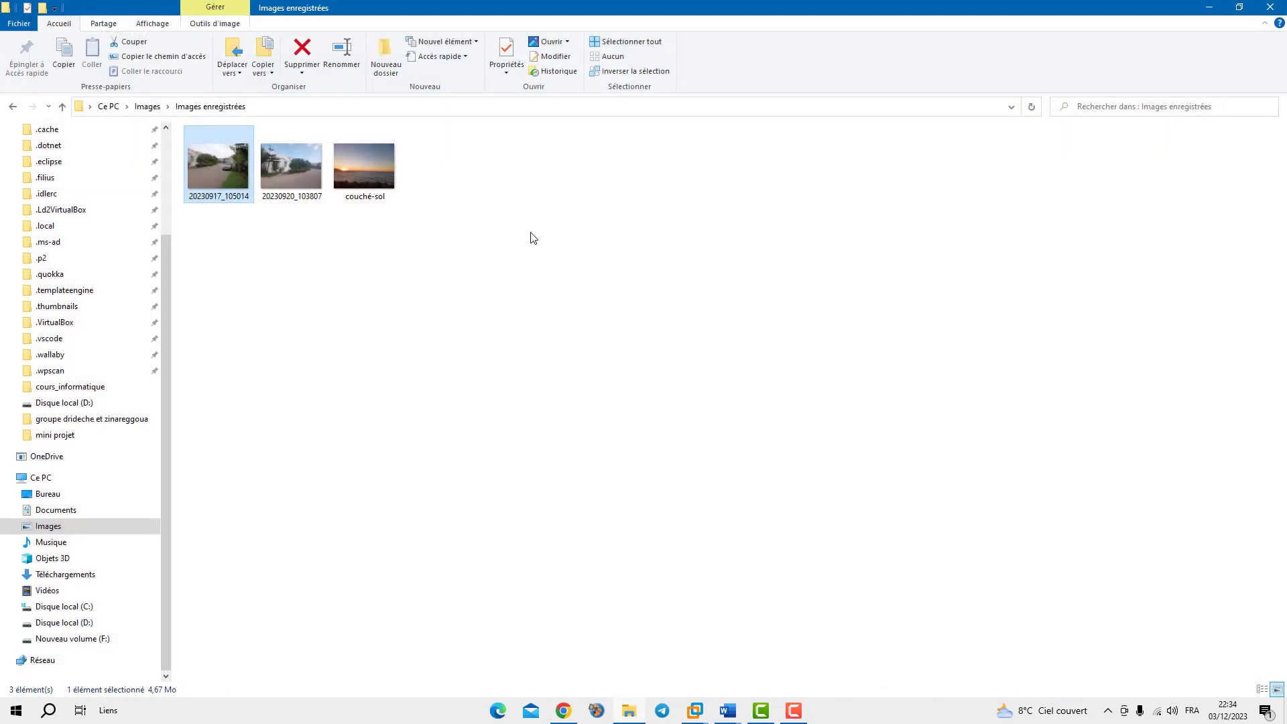
{"action": "right_click", "coordinate": [215, 167]}
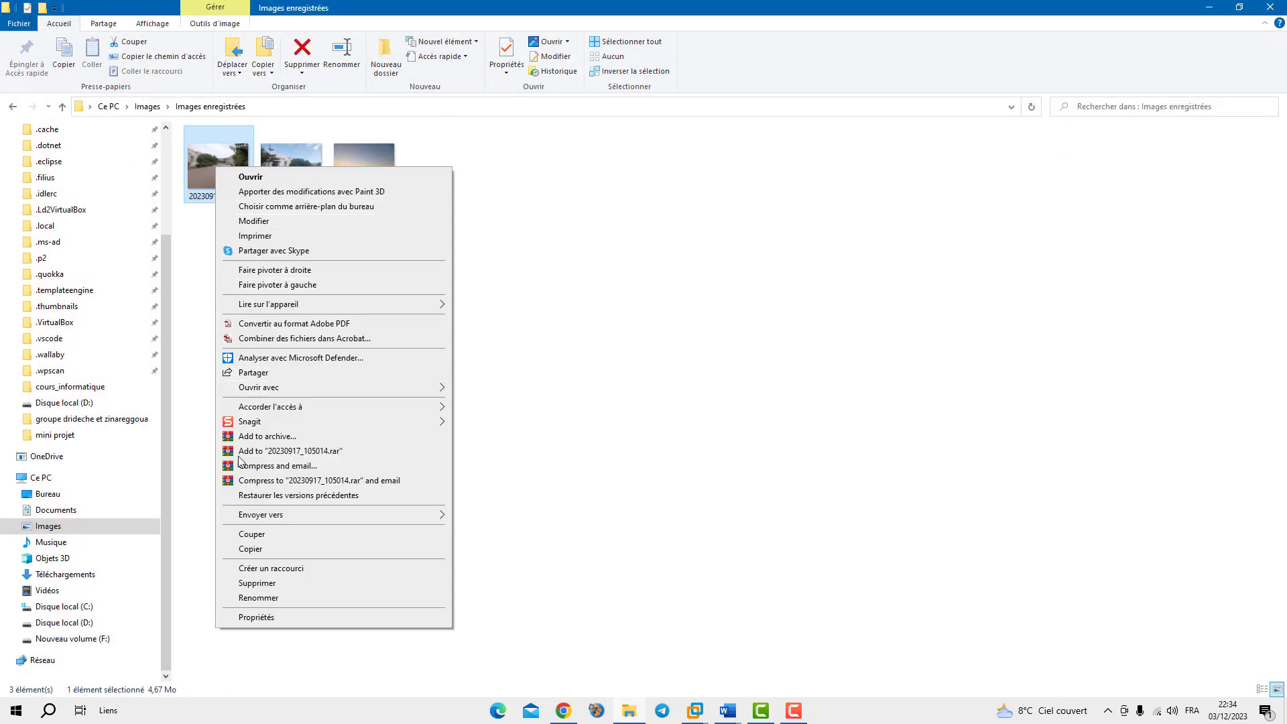
{"action": "left_click", "coordinate": [462, 319]}
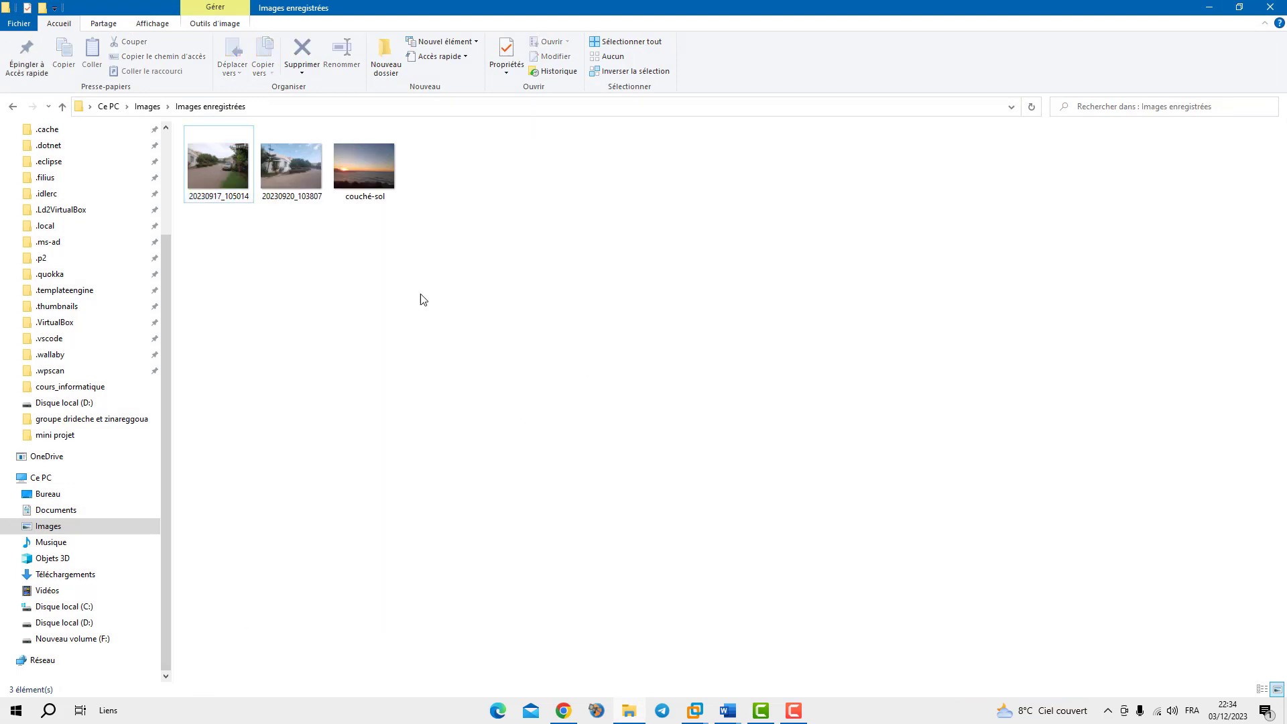
{"action": "right_click", "coordinate": [226, 183]}
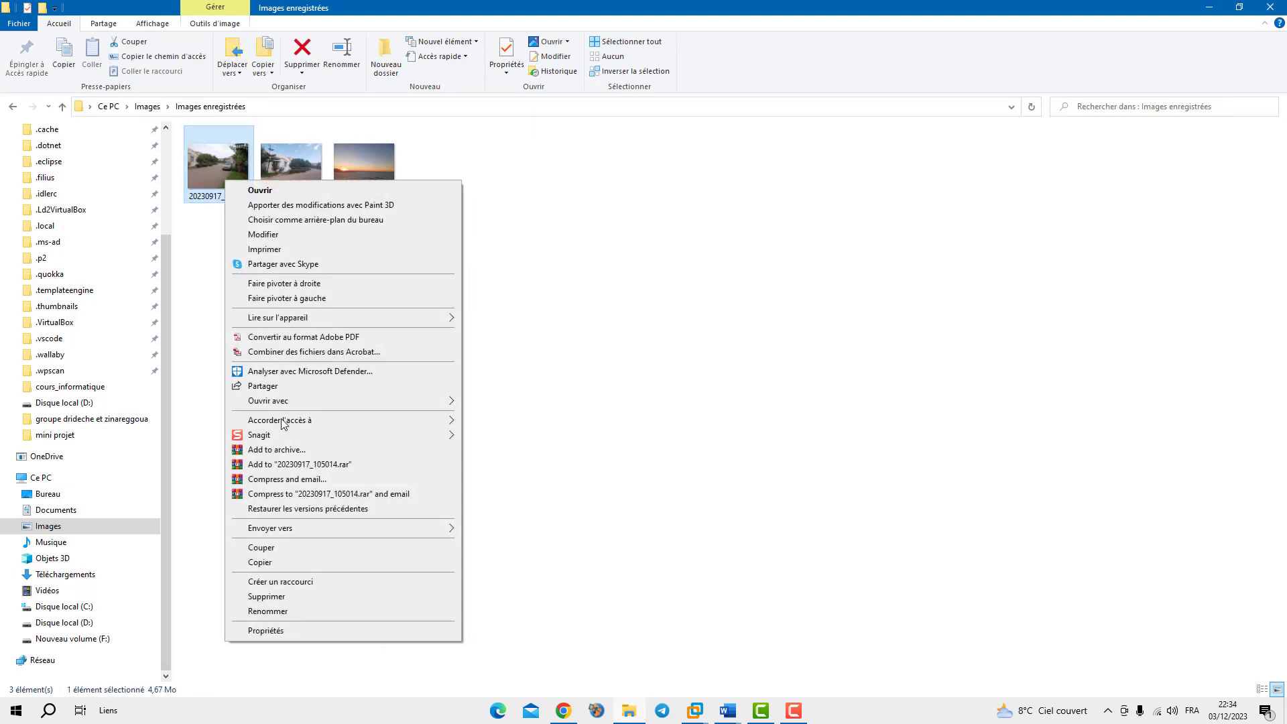
{"action": "left_click", "coordinate": [271, 630]}
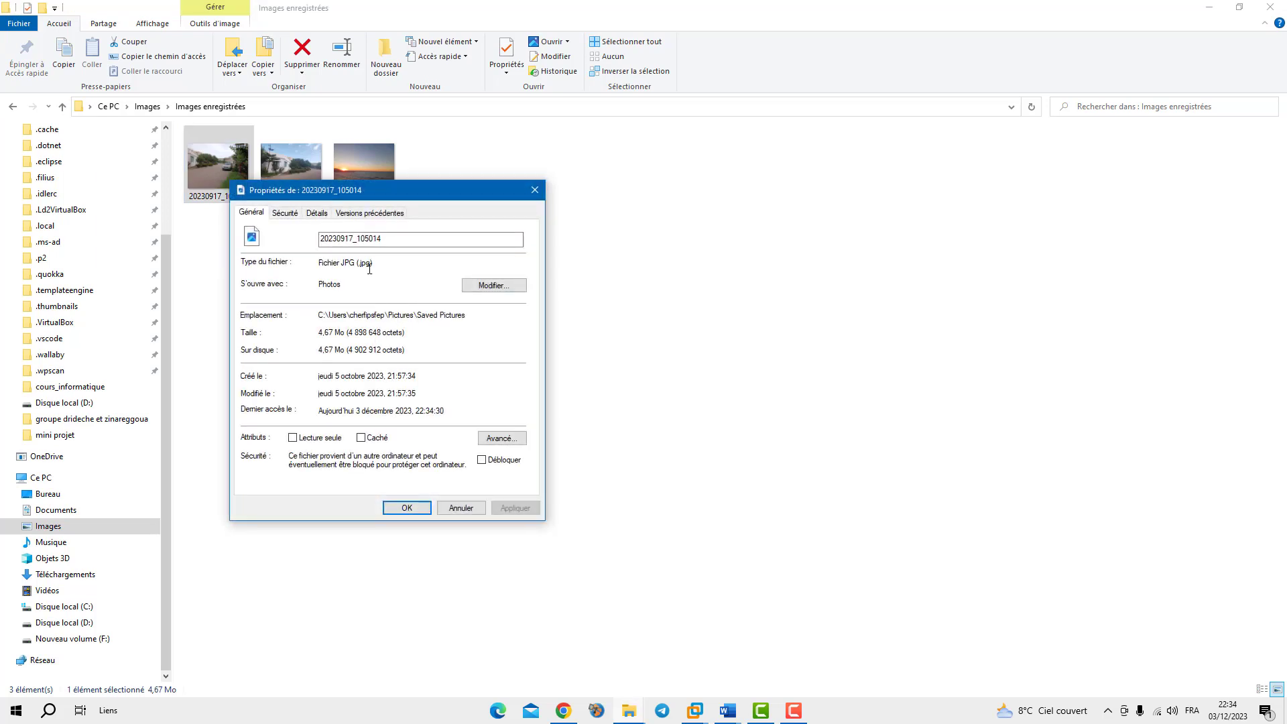
{"action": "mouse_move", "coordinate": [352, 262]}
{"action": "left_mouse_down"}
{"action": "mouse_move", "coordinate": [340, 261]}
{"action": "mouse_move", "coordinate": [374, 264]}
{"action": "mouse_move", "coordinate": [348, 263]}
{"action": "left_mouse_up"}
{"action": "mouse_move", "coordinate": [378, 262]}
{"action": "left_mouse_down"}
{"action": "mouse_move", "coordinate": [358, 260]}
{"action": "mouse_move", "coordinate": [375, 262]}
{"action": "left_mouse_up"}
{"action": "left_click", "coordinate": [350, 263]}
{"action": "left_click", "coordinate": [380, 264]}
{"action": "left_click", "coordinate": [378, 265]}
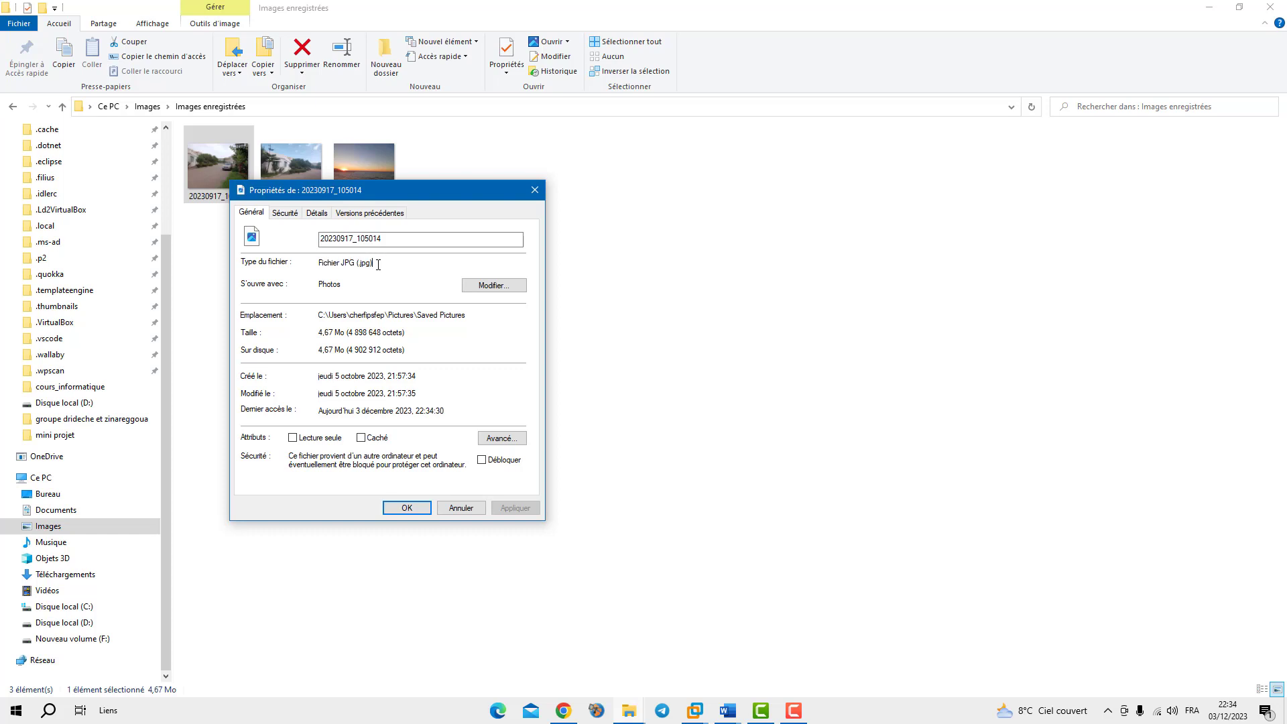
{"action": "left_click", "coordinate": [405, 508]}
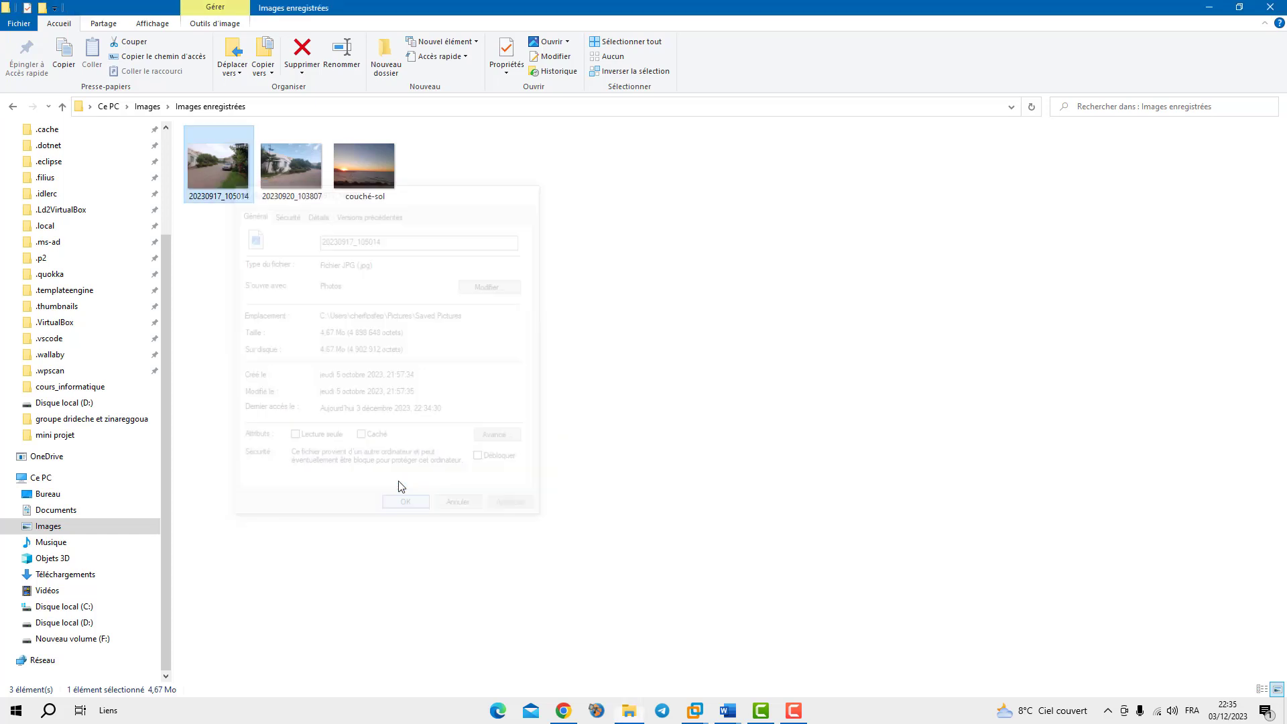
Rename the photo 20230917_105014 to insfpceb1 and minimize File Explorer
{"action": "left_click", "coordinate": [228, 196]}
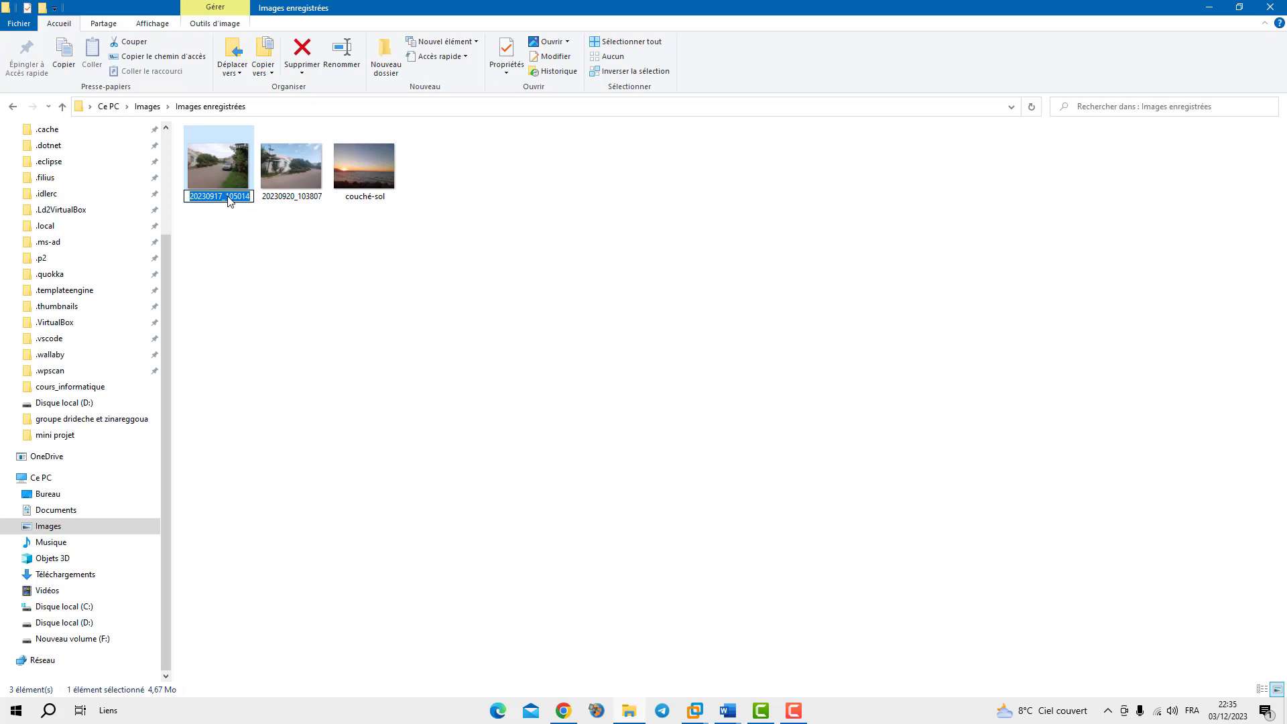
{"action": "type", "text": "insfp"}
{"action": "type", "text": "e"}
{"action": "type", "text": "e"}
{"action": "type", "text": "b"}
{"action": "type", "text": "1"}
{"action": "key", "text": "Return"}
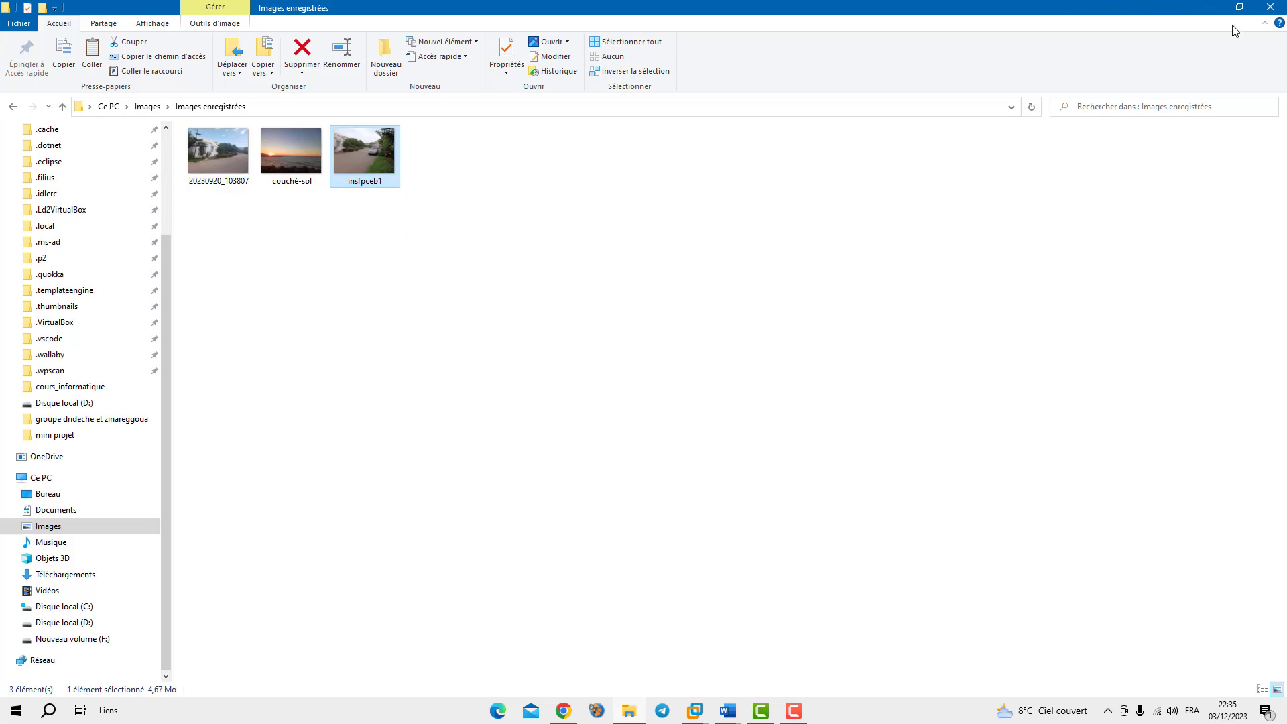
{"action": "left_click", "coordinate": [1209, 7]}
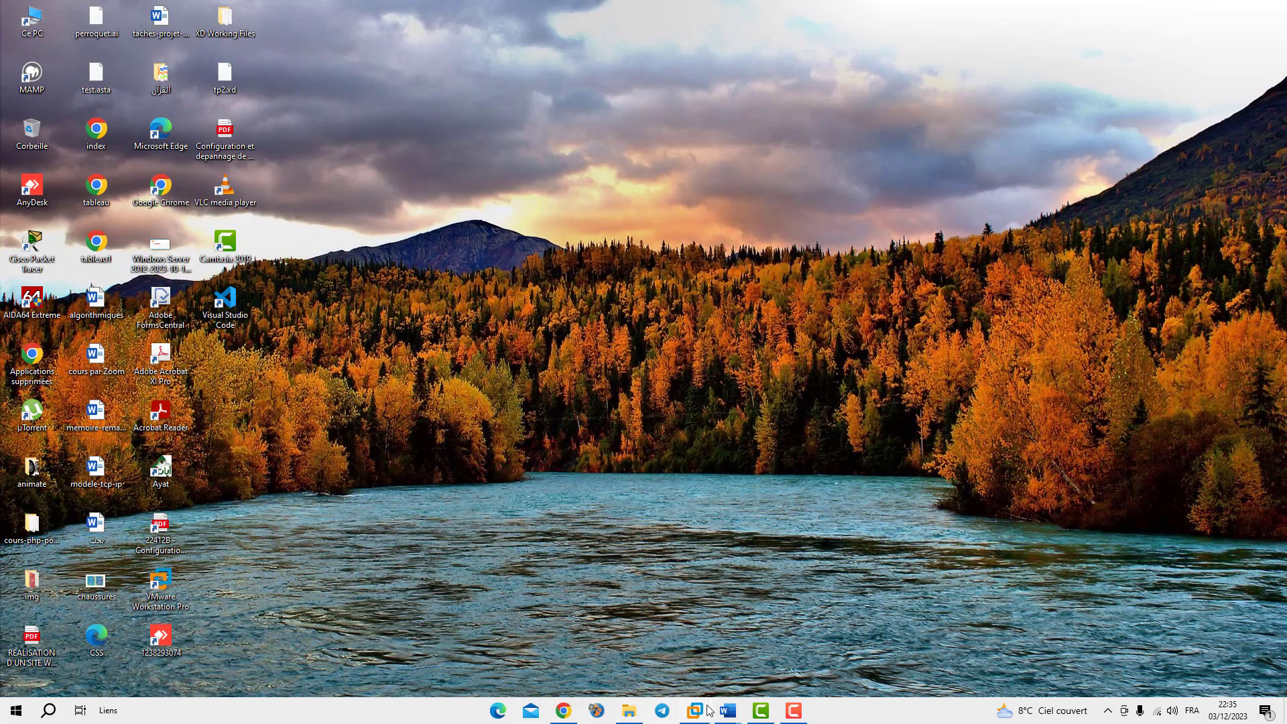
In the win1 VM, paste the copied photo into the FApprentissage shared folder
{"action": "mouse_move", "coordinate": [694, 713]}
{"action": "left_click", "coordinate": [716, 637]}
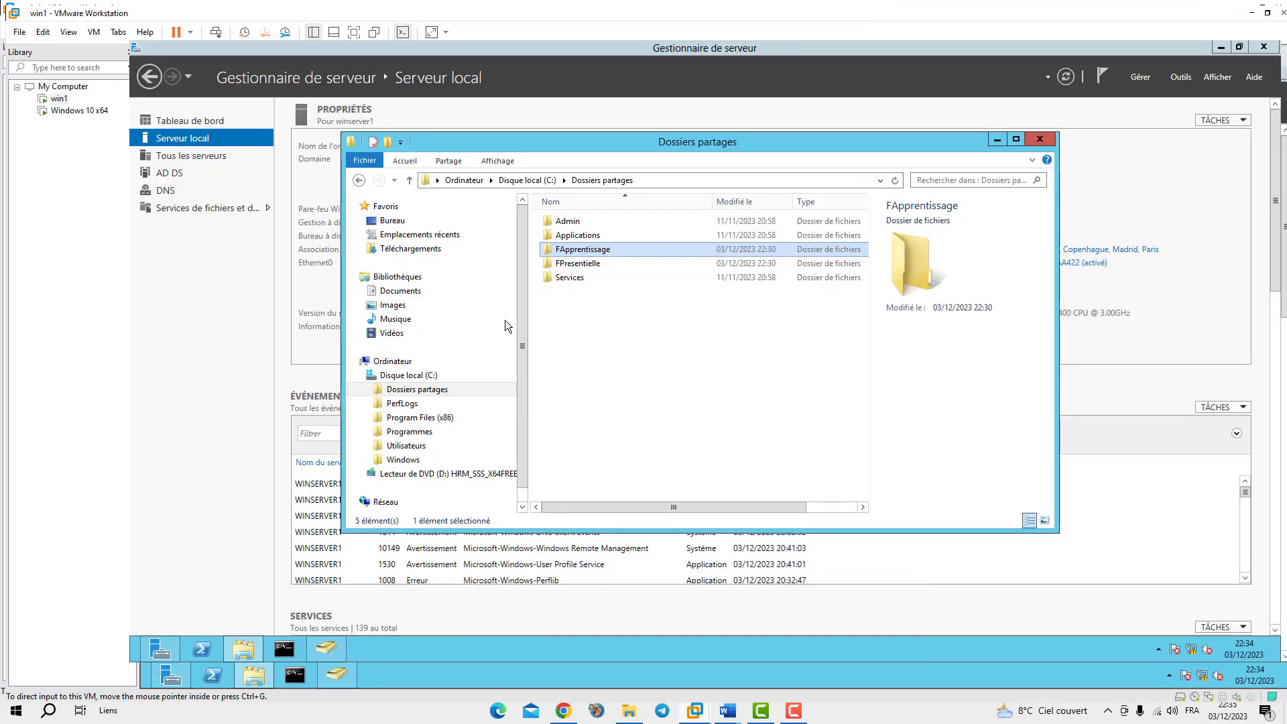
{"action": "left_click", "coordinate": [608, 383]}
{"action": "double_click", "coordinate": [569, 271]}
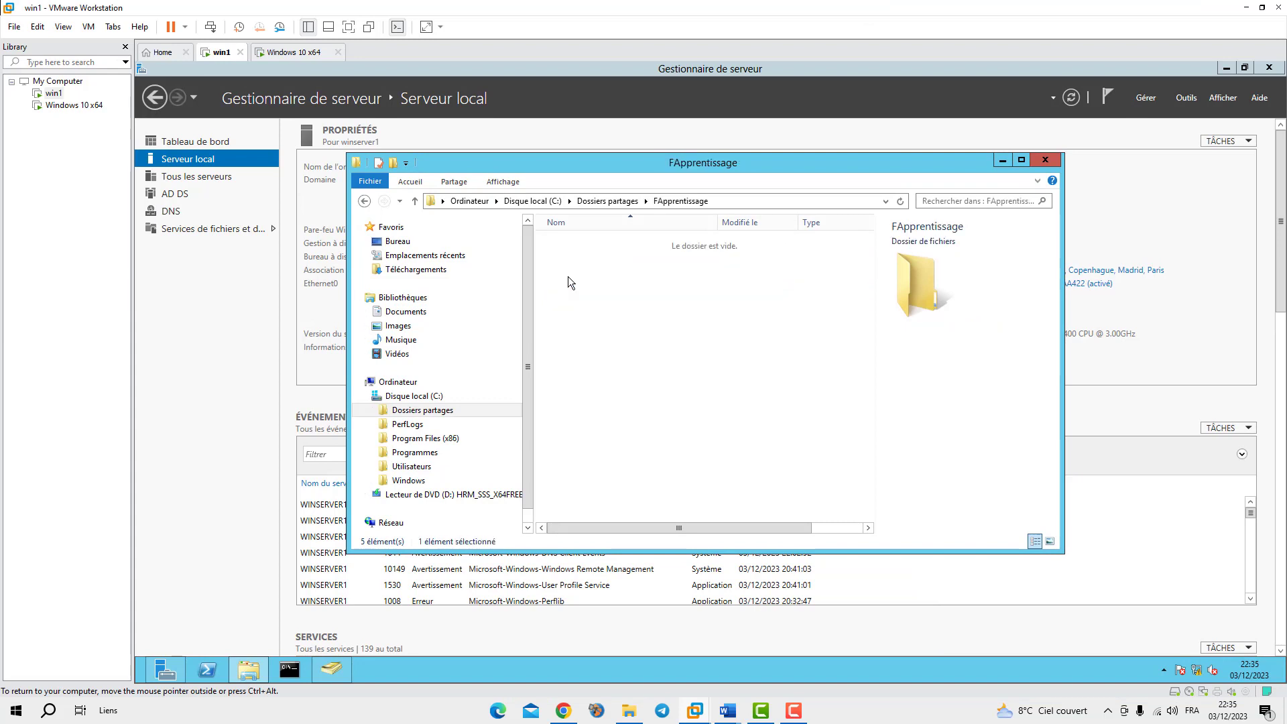
{"action": "key", "text": "ctrl+v"}
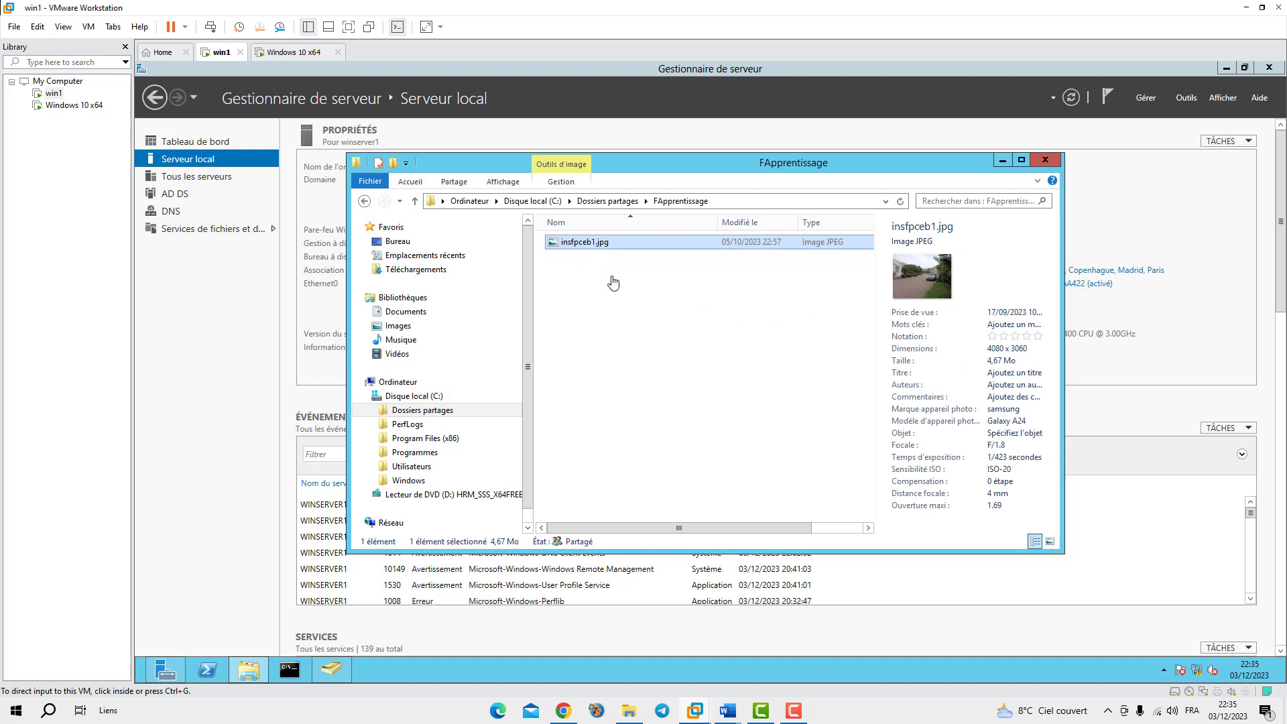
Verify FApprentissage's contents, open FPresentielle, then return to the host's Images enregistrées folder
{"action": "left_click", "coordinate": [601, 205]}
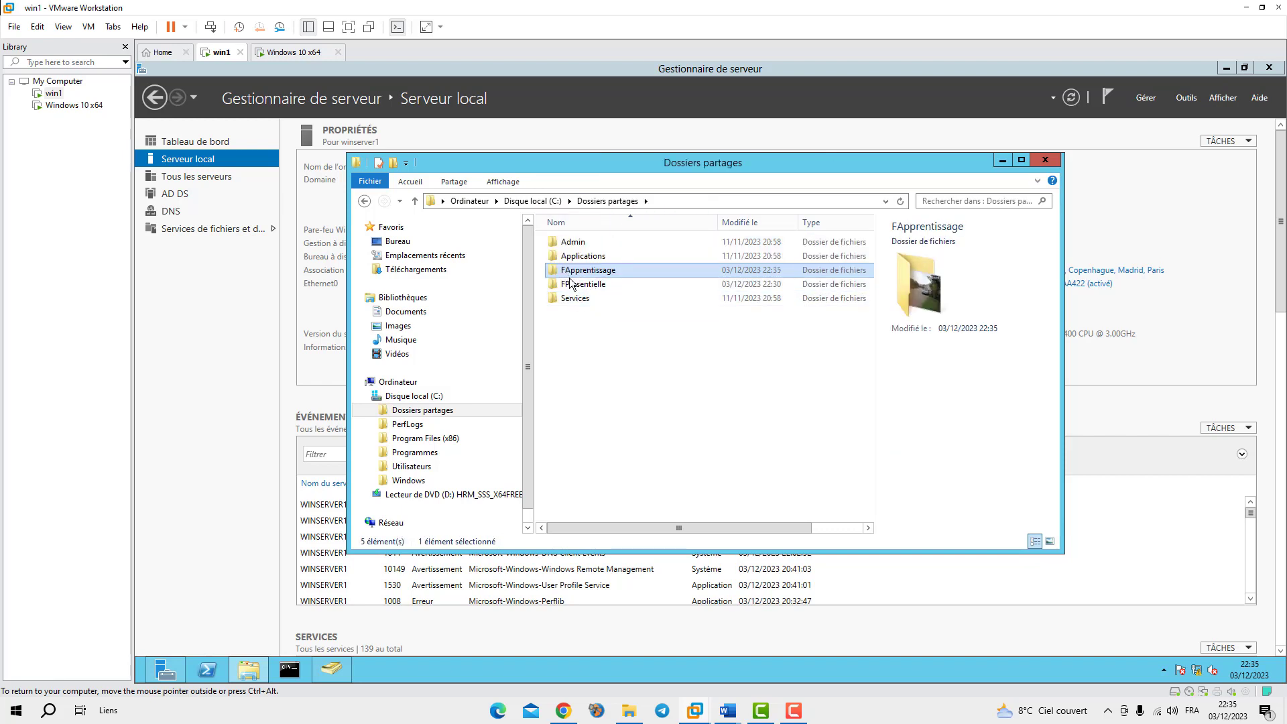
{"action": "double_click", "coordinate": [567, 271]}
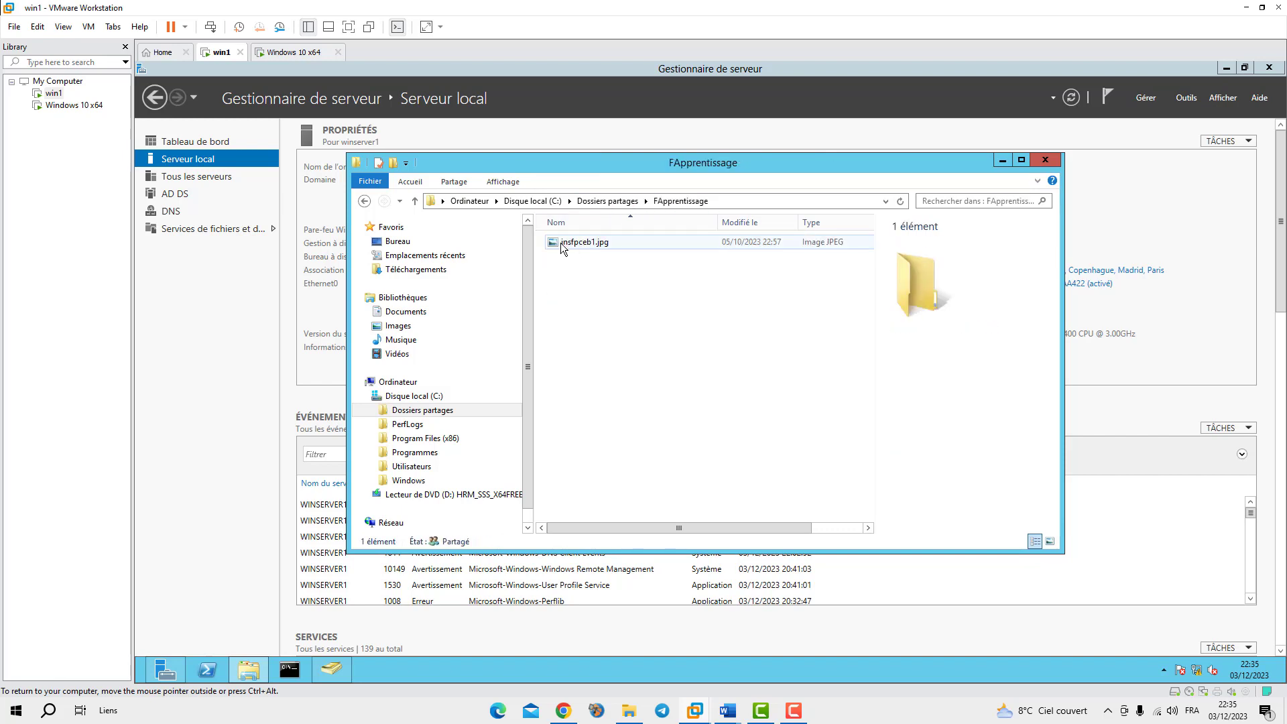
{"action": "left_click", "coordinate": [612, 203]}
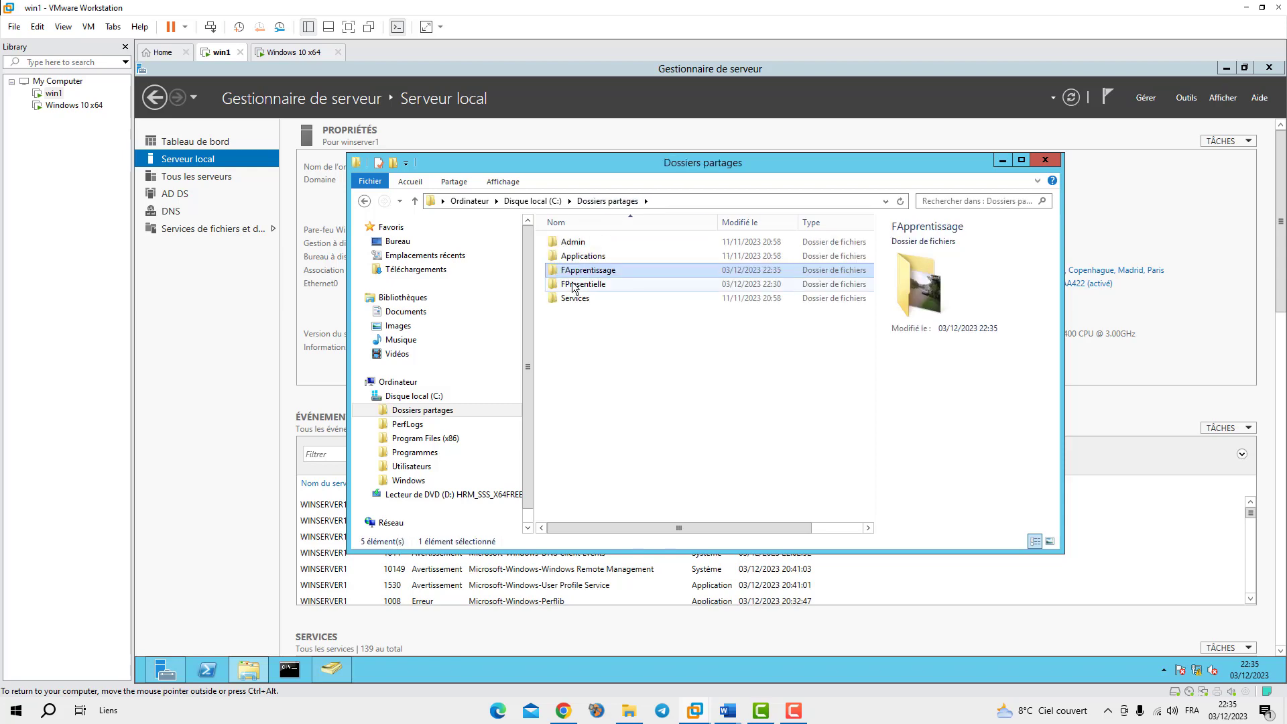
{"action": "double_click", "coordinate": [574, 284]}
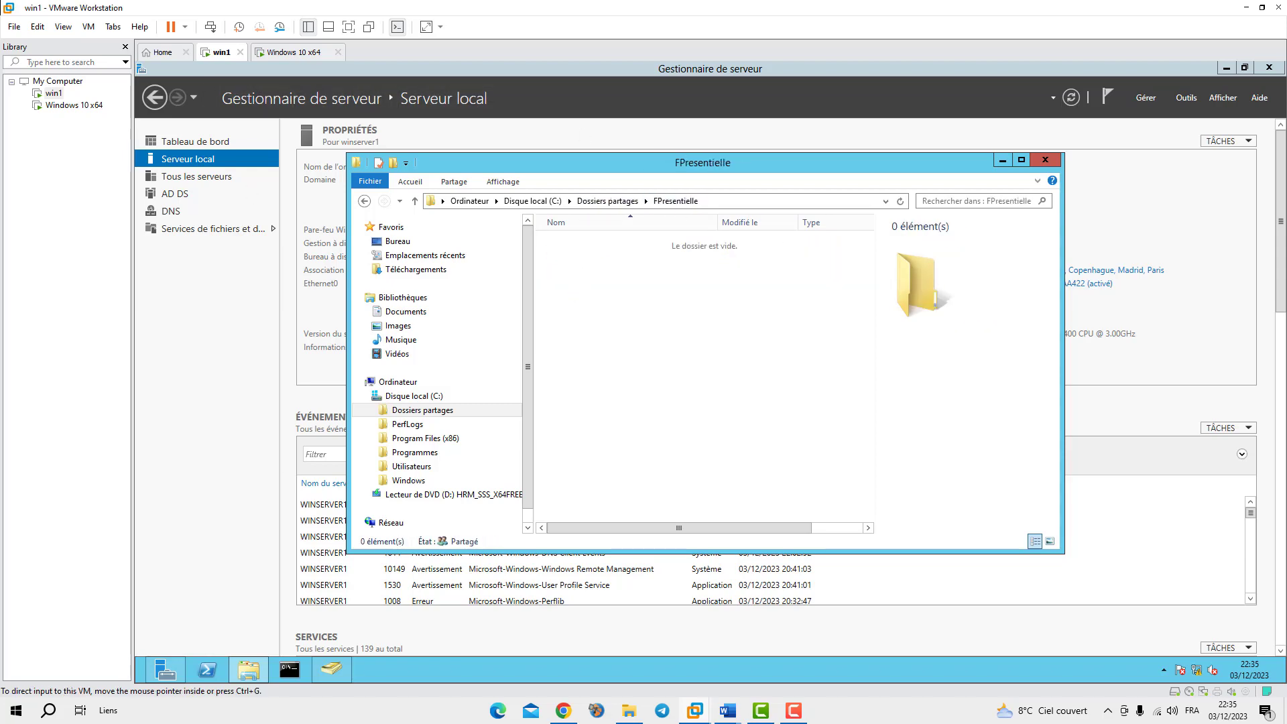
{"action": "left_click", "coordinate": [628, 711]}
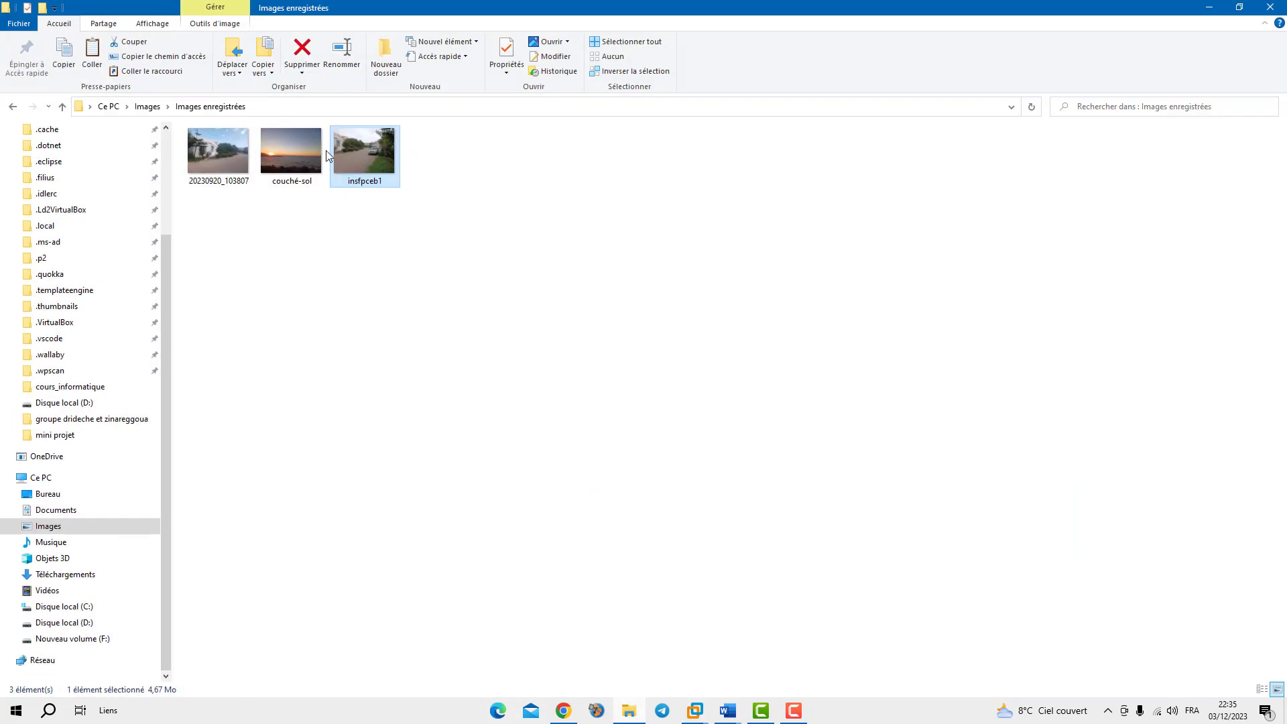
Rename the photo couché-sol to couchsol
{"action": "left_click", "coordinate": [289, 167]}
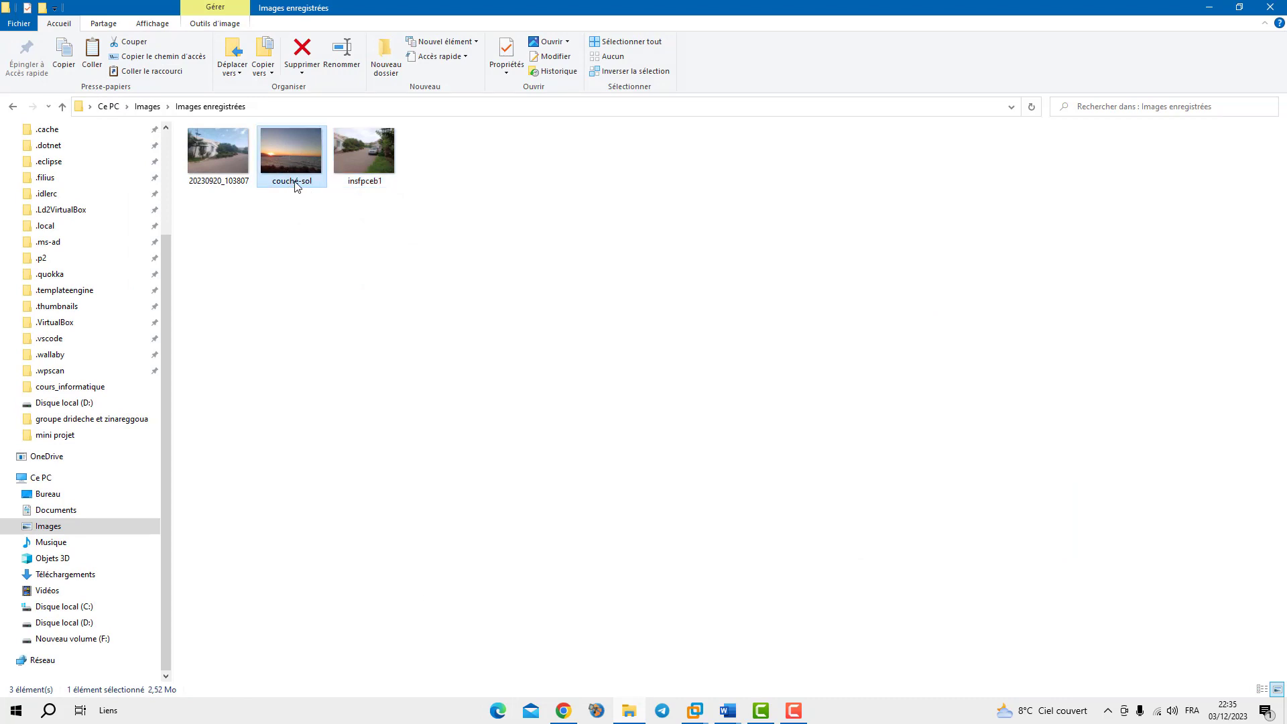
{"action": "left_click", "coordinate": [295, 186]}
{"action": "left_click", "coordinate": [296, 186]}
{"action": "key", "text": "BackSpace"}
{"action": "key", "text": "Delete"}
{"action": "key", "text": "Return"}
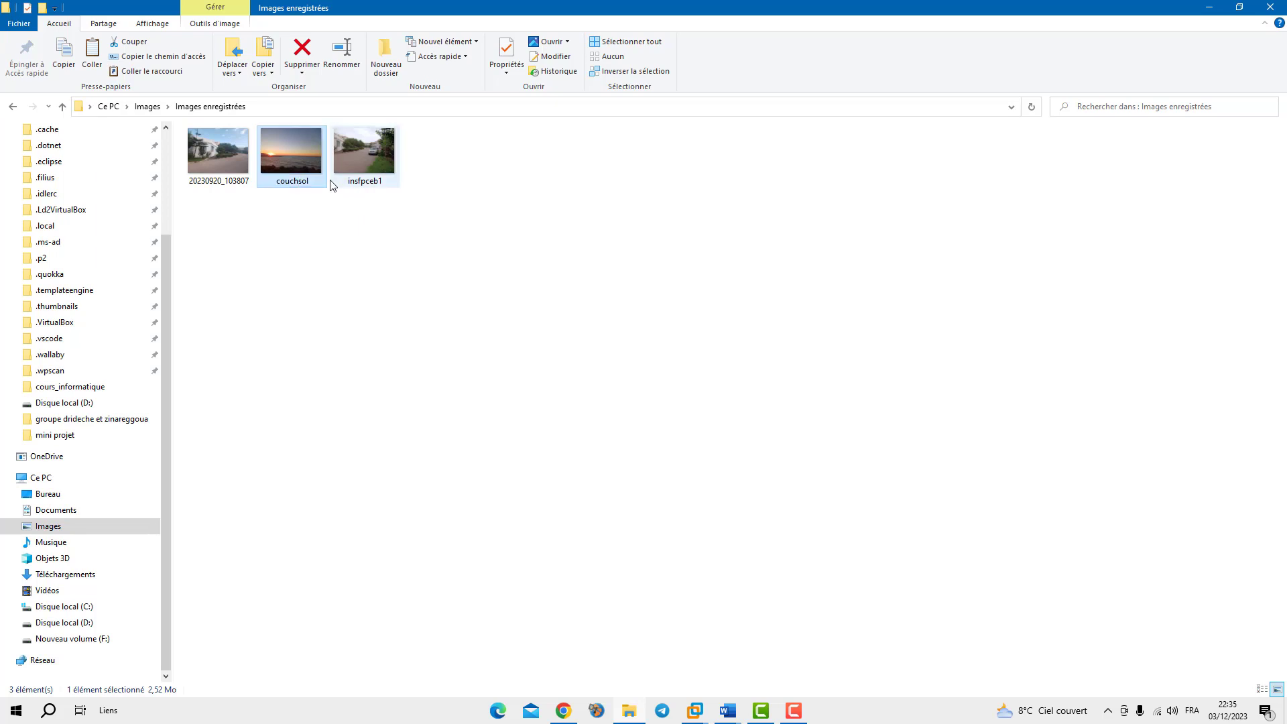
Copy couchsol and paste it into the server's FPresentielle folder
{"action": "right_click", "coordinate": [291, 156]}
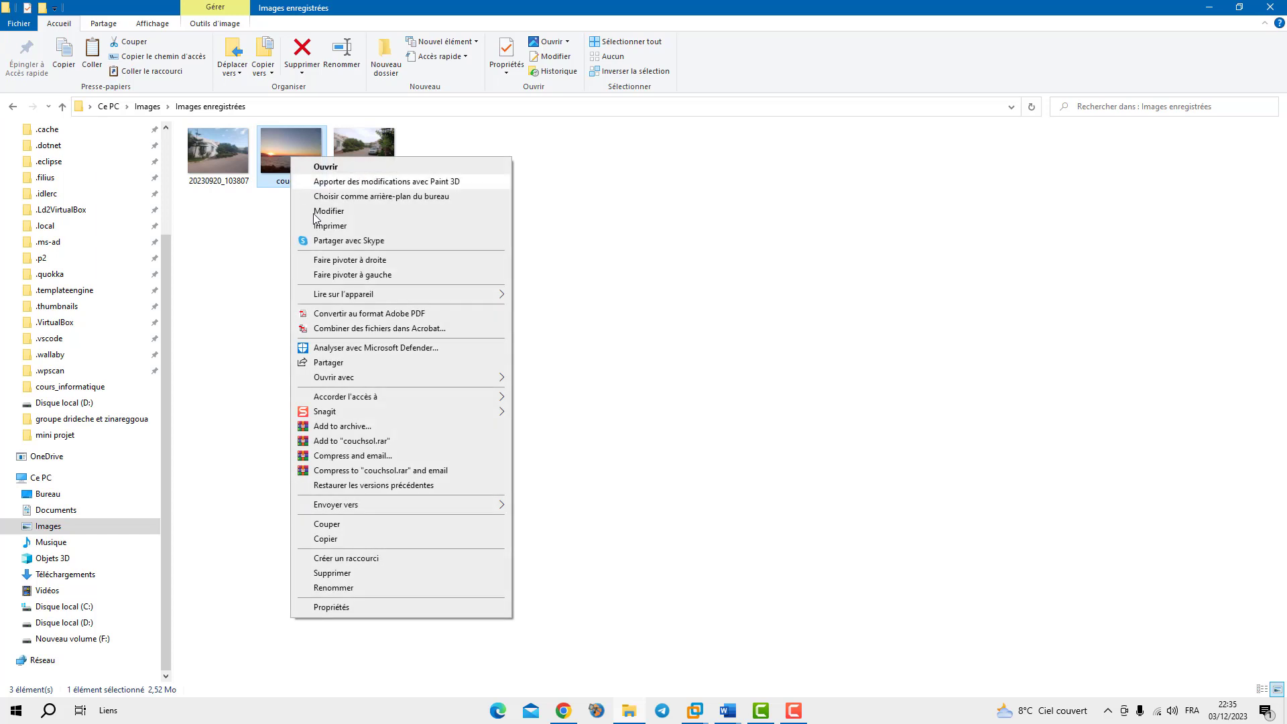
{"action": "left_click", "coordinate": [334, 540]}
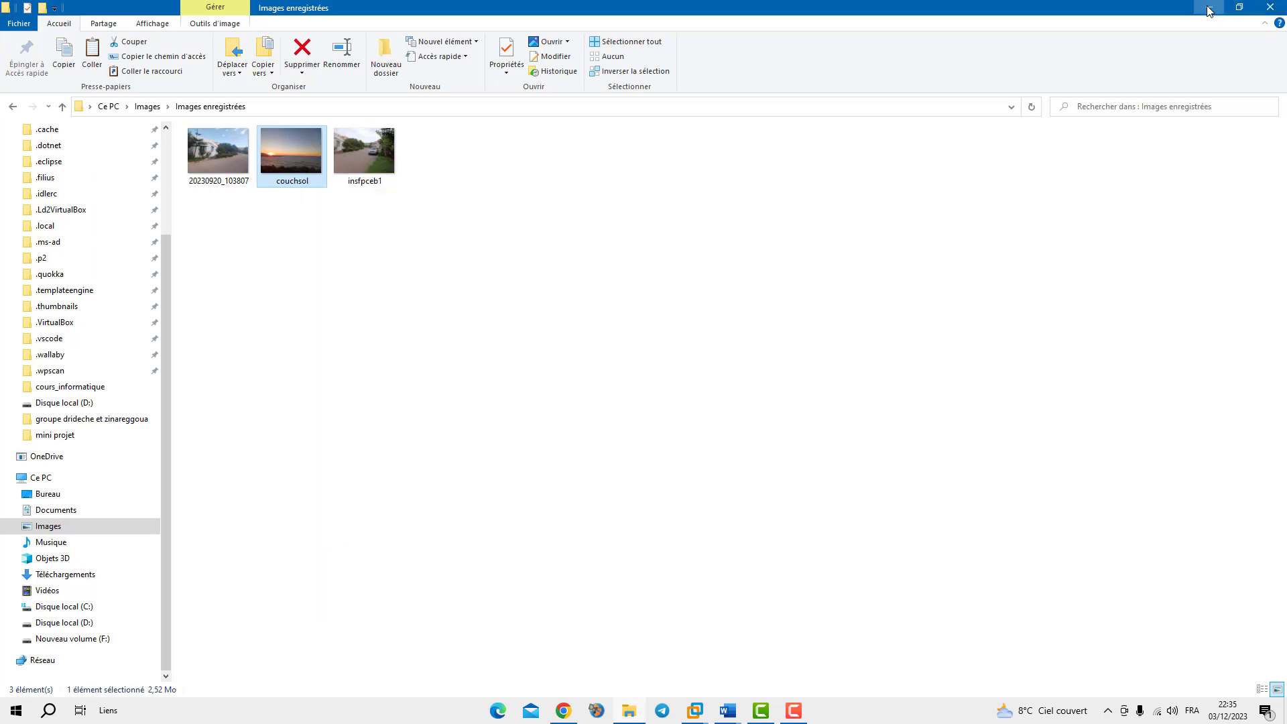
{"action": "left_click", "coordinate": [1208, 7]}
{"action": "key", "text": "ctrl+v"}
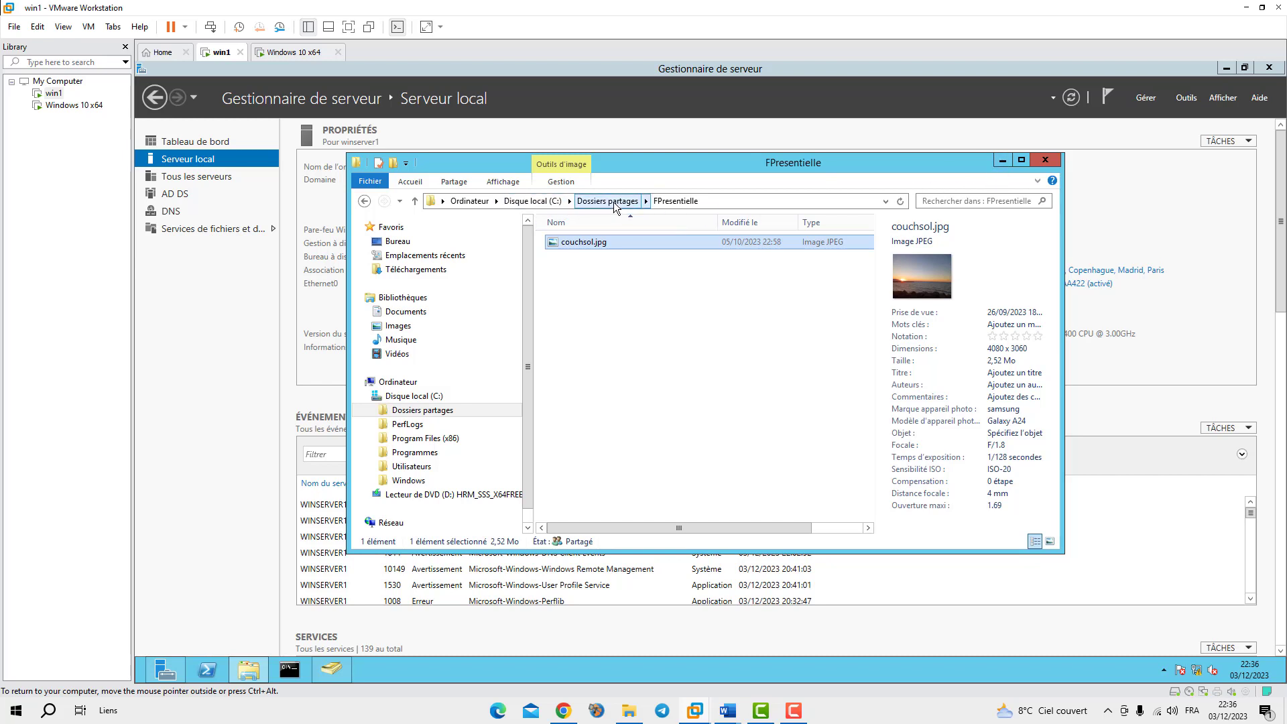
Return to the Dossiers partages folder from FPresentielle via the address bar
{"action": "left_click", "coordinate": [613, 202]}
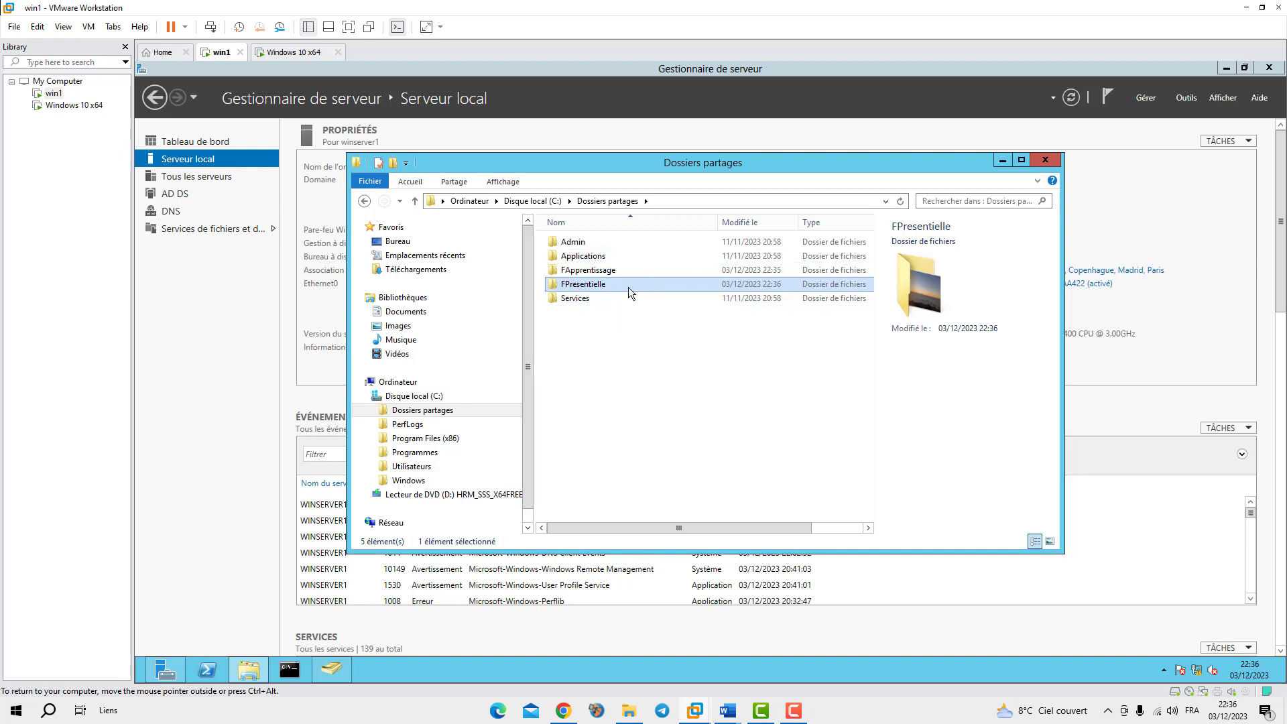
Minimize the Dossiers partagés Explorer window to reveal Server Manager's Serveur local page
{"action": "left_click", "coordinate": [1002, 161]}
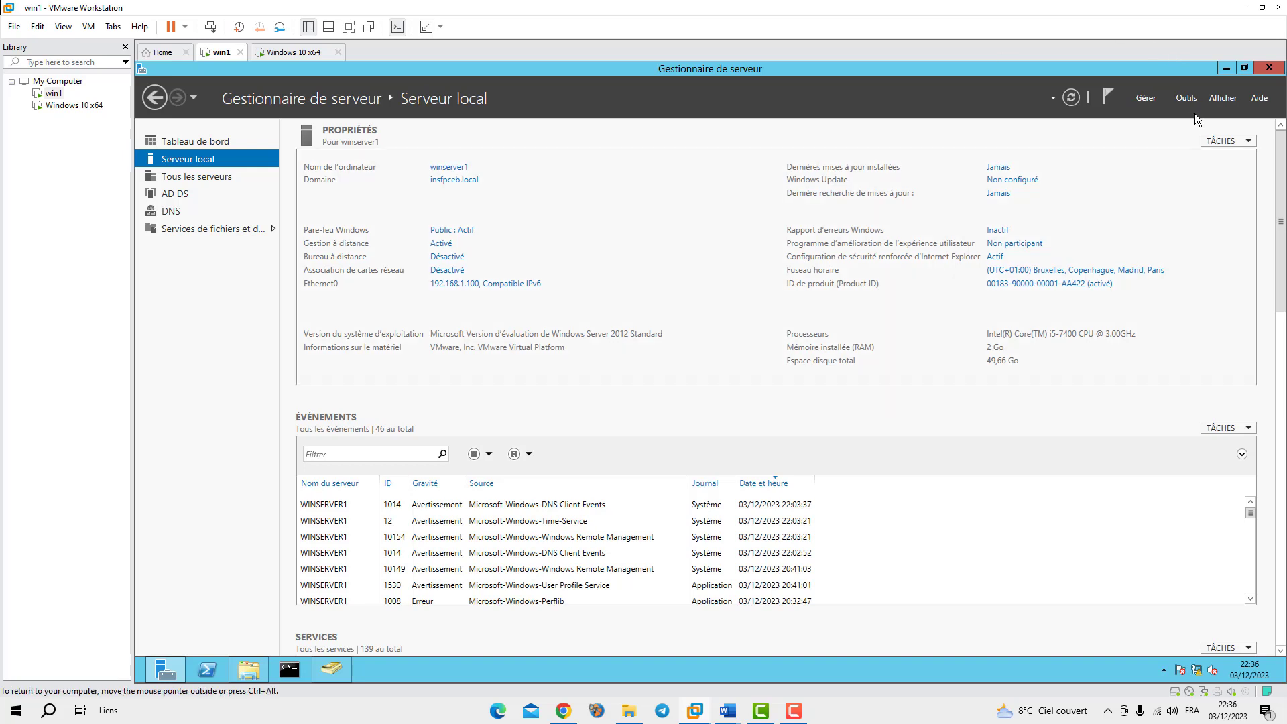
Launch Gestion des stratégies de groupe from the Outils menu, reopening it after closing it by mistake
{"action": "left_click", "coordinate": [1185, 98]}
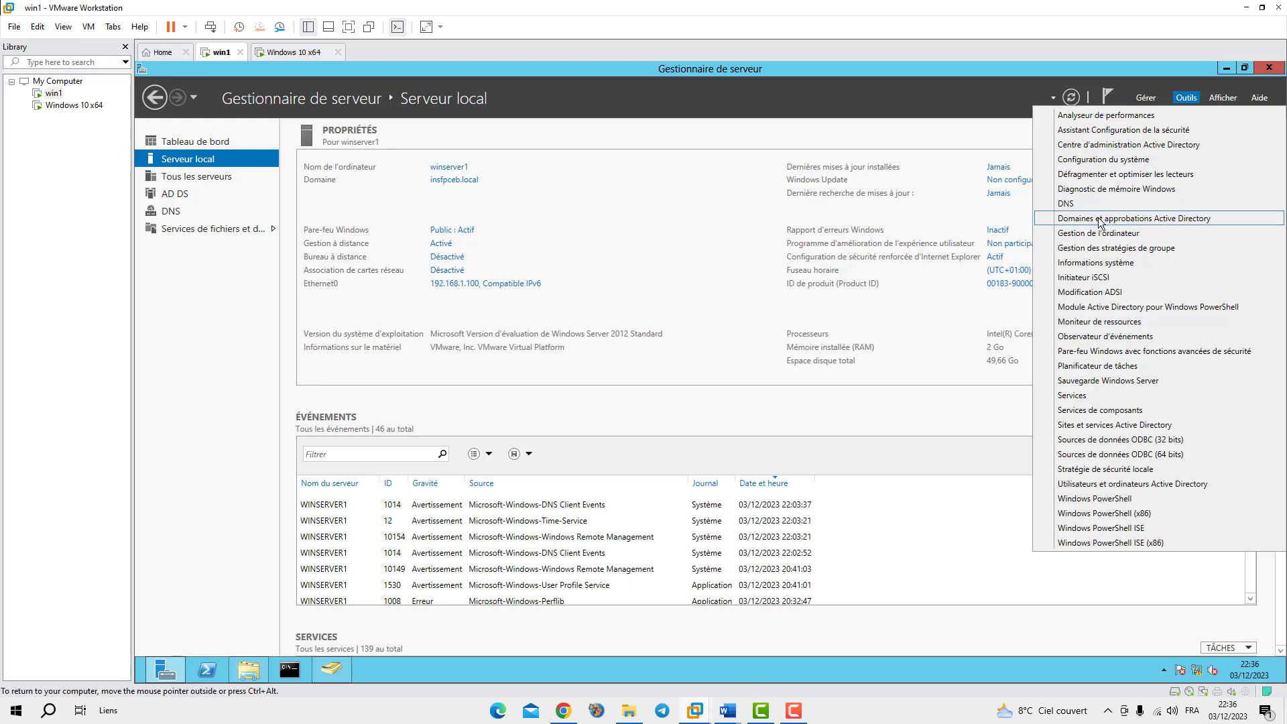
{"action": "left_click", "coordinate": [1090, 255]}
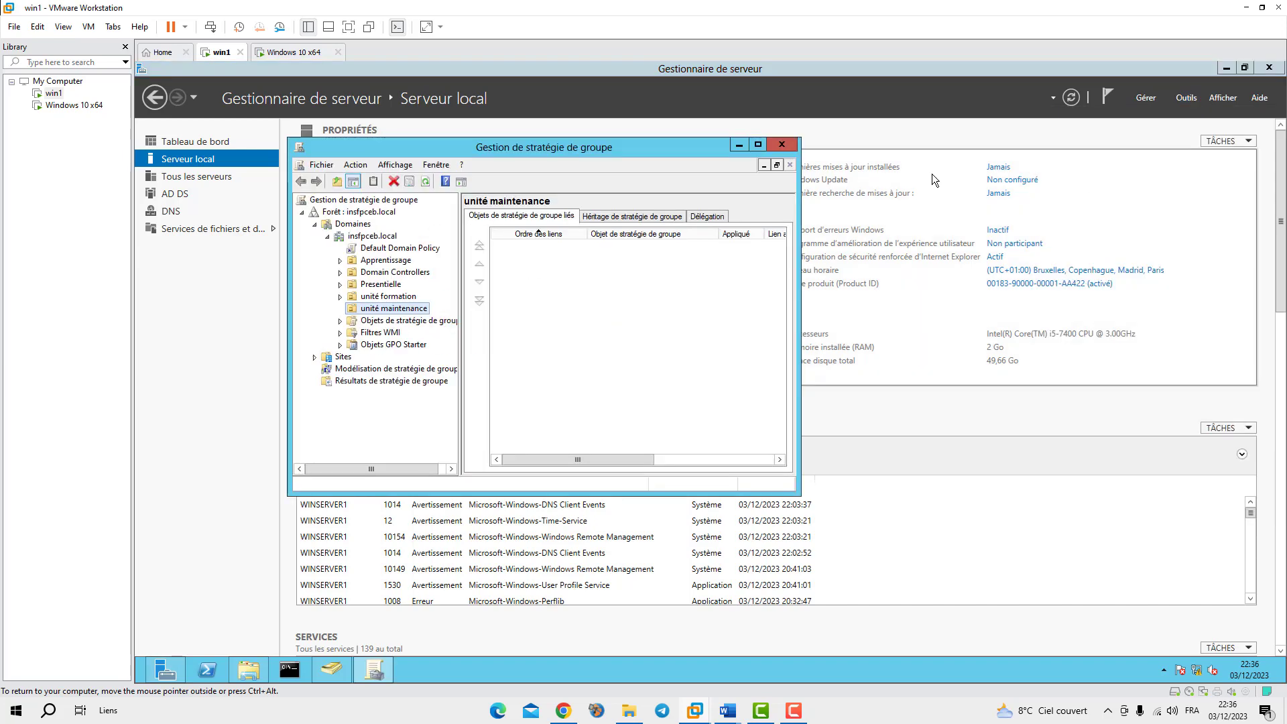
{"action": "left_click", "coordinate": [781, 145]}
{"action": "left_click", "coordinate": [1186, 98]}
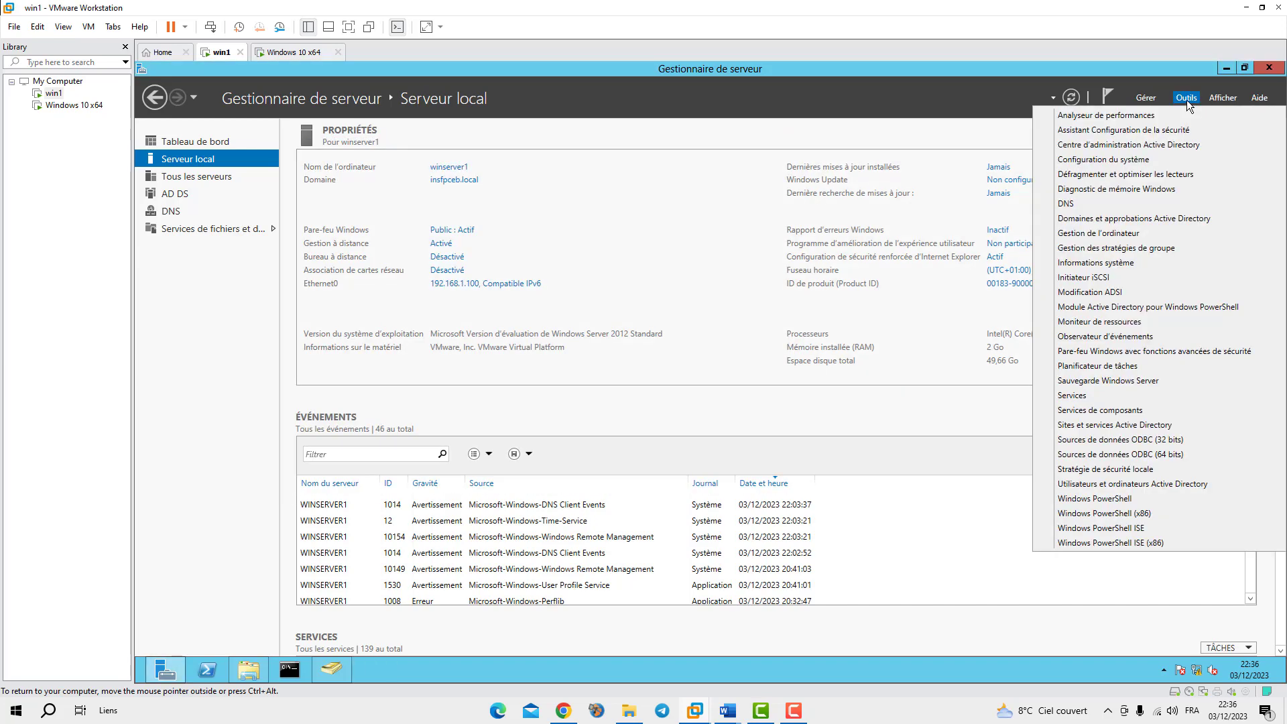
{"action": "left_click", "coordinate": [1131, 249]}
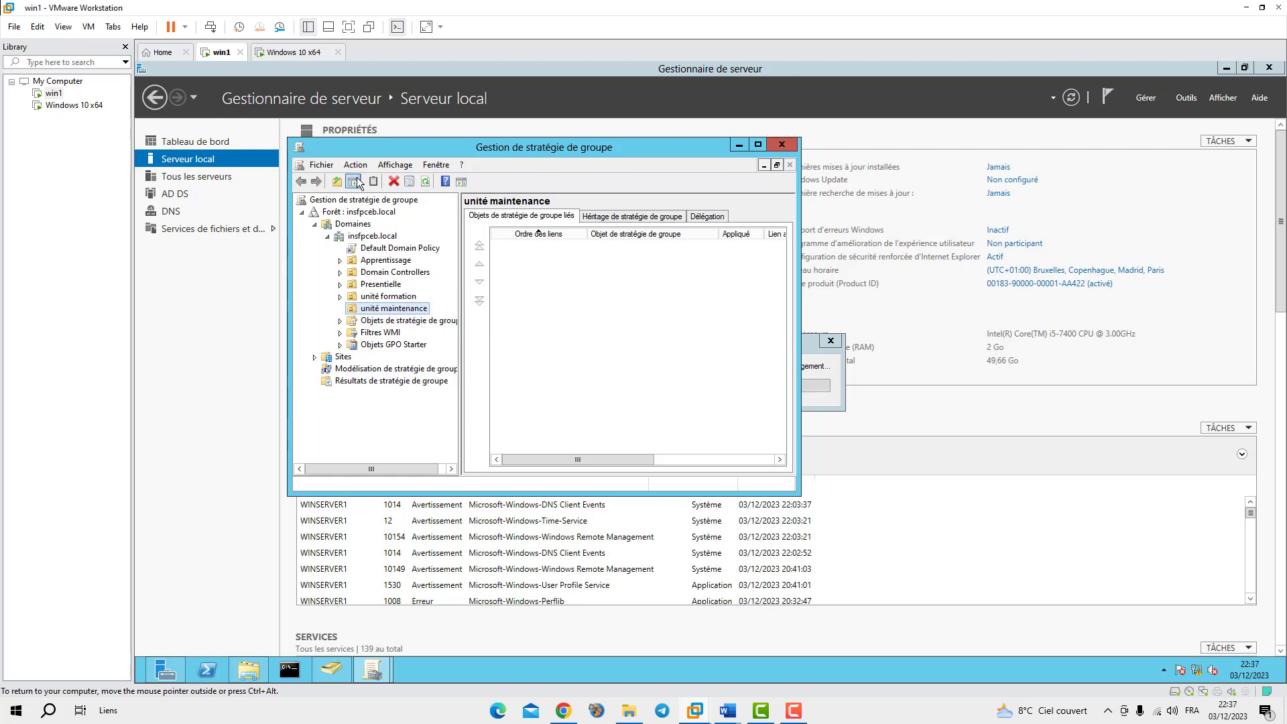
Expand insfpceb.local and view the Apprentissage unit's linked GPOs, which are none
{"action": "left_click", "coordinate": [361, 236]}
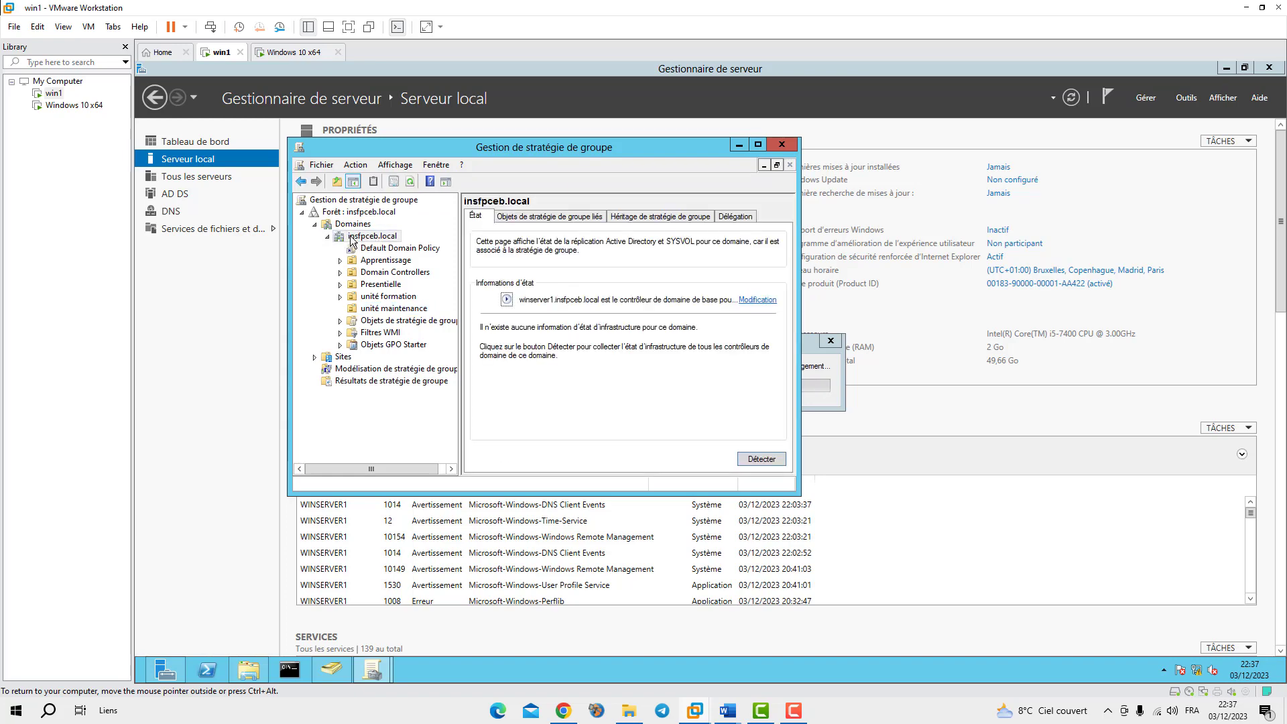
{"action": "right_click", "coordinate": [352, 240]}
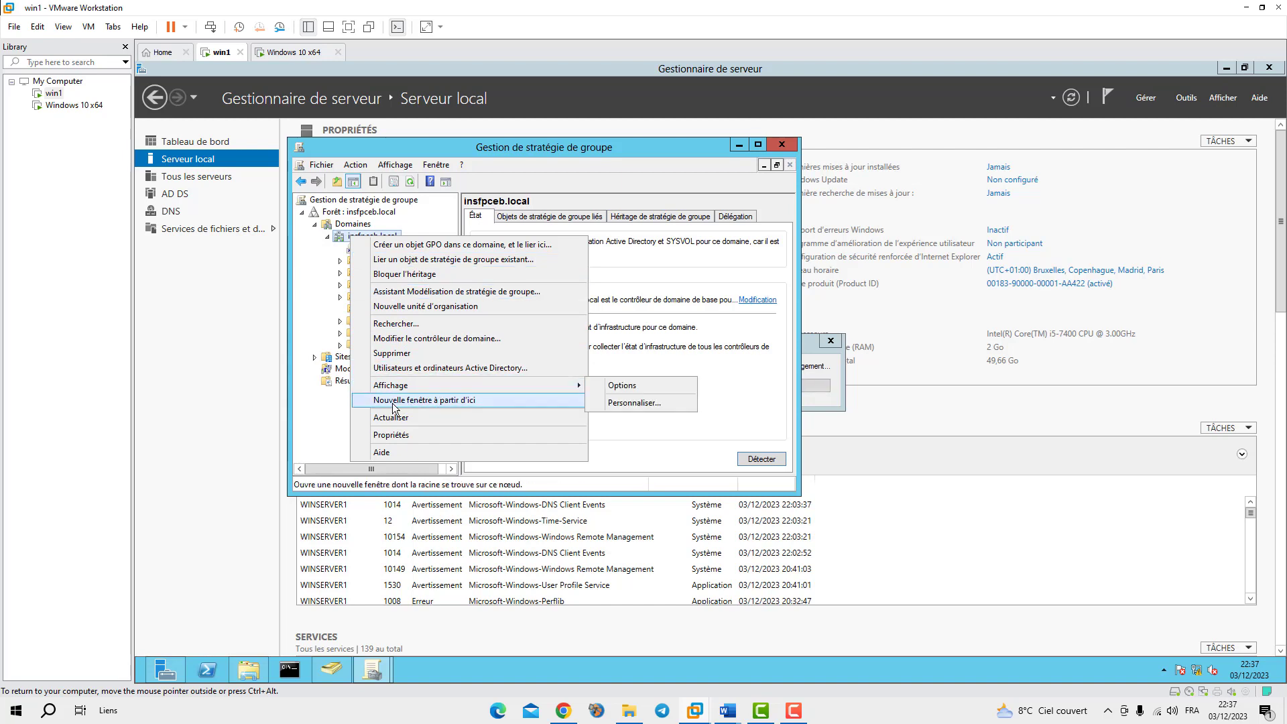
{"action": "left_click", "coordinate": [330, 275]}
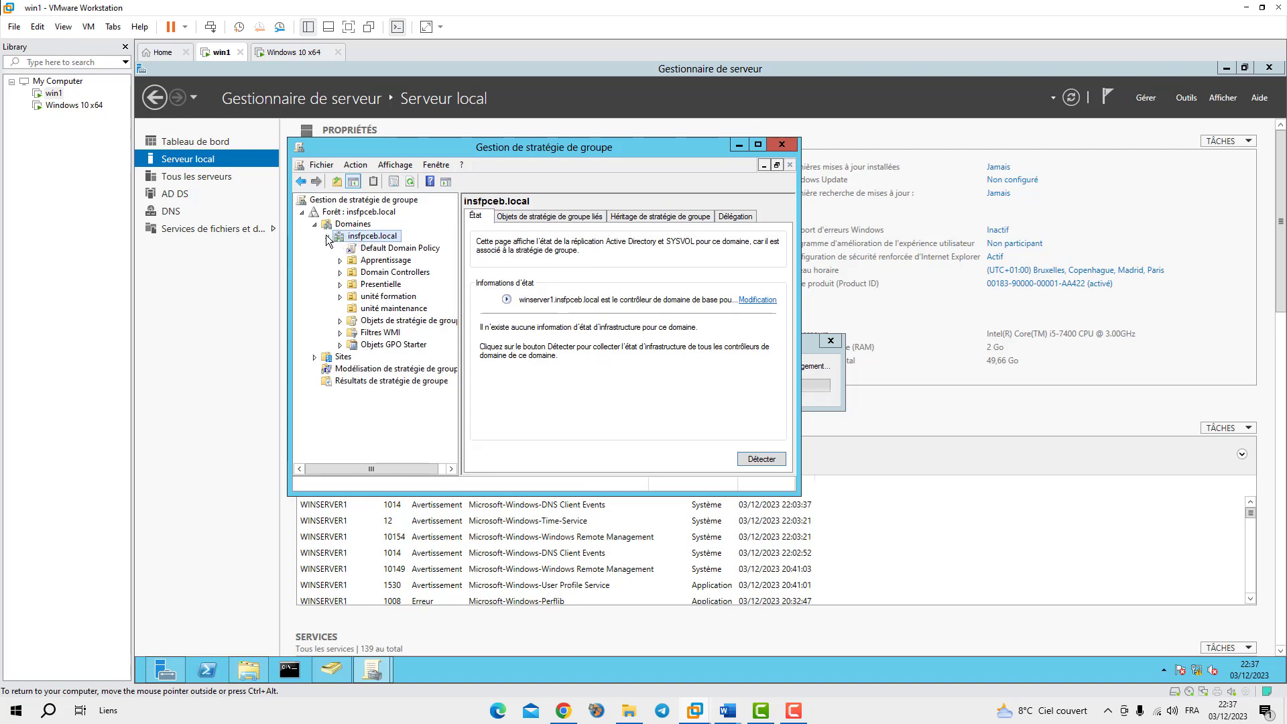
{"action": "left_click", "coordinate": [377, 263]}
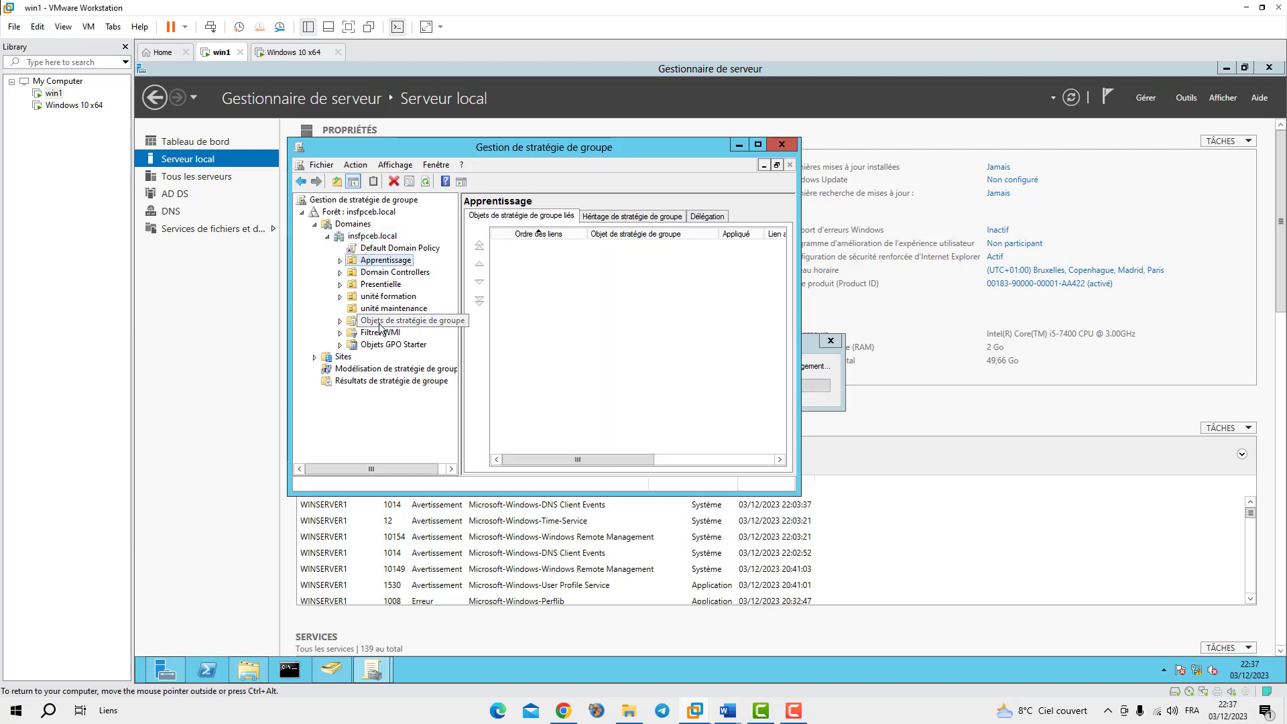
{"action": "right_click", "coordinate": [335, 226]}
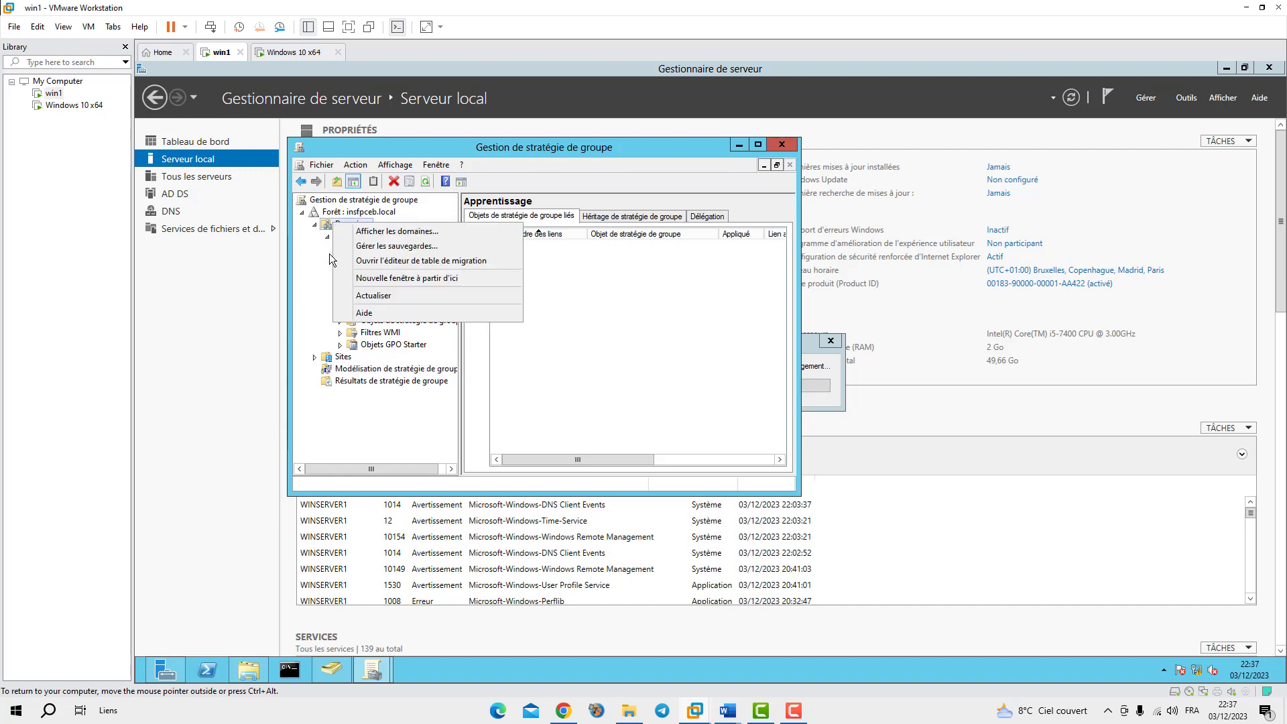
{"action": "key", "text": "Escape"}
{"action": "right_click", "coordinate": [350, 237]}
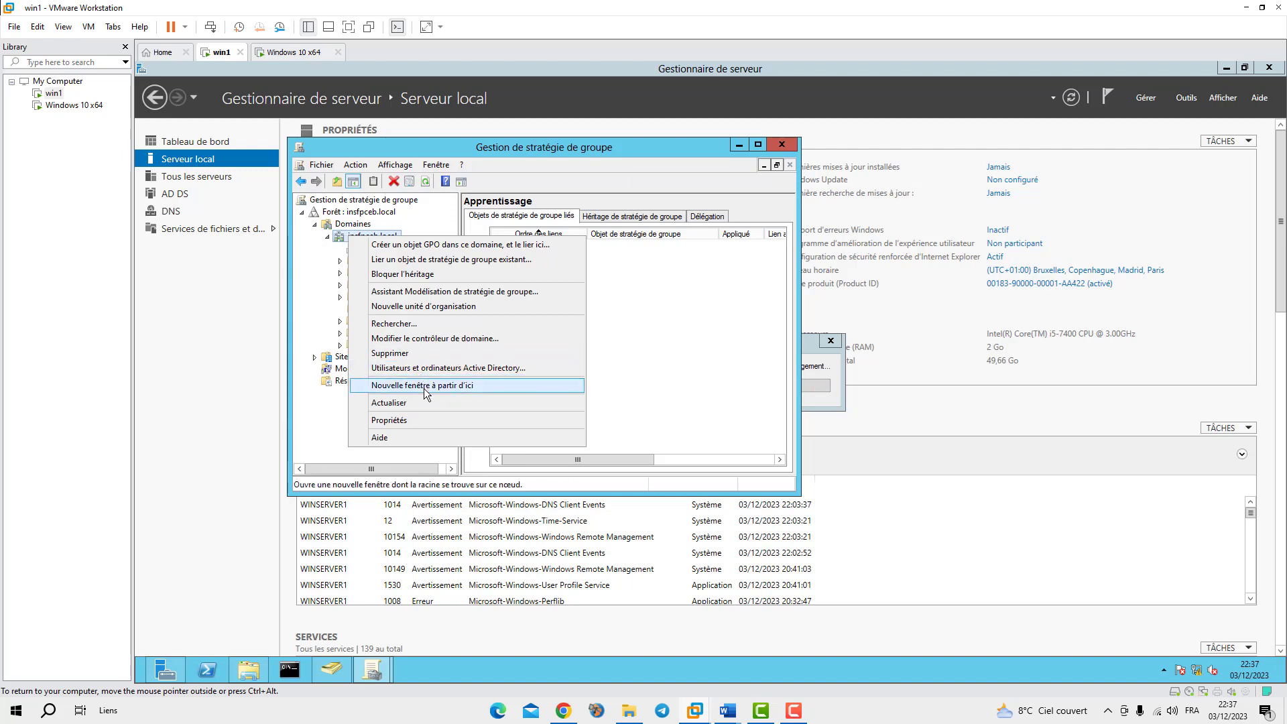
{"action": "left_click", "coordinate": [341, 273]}
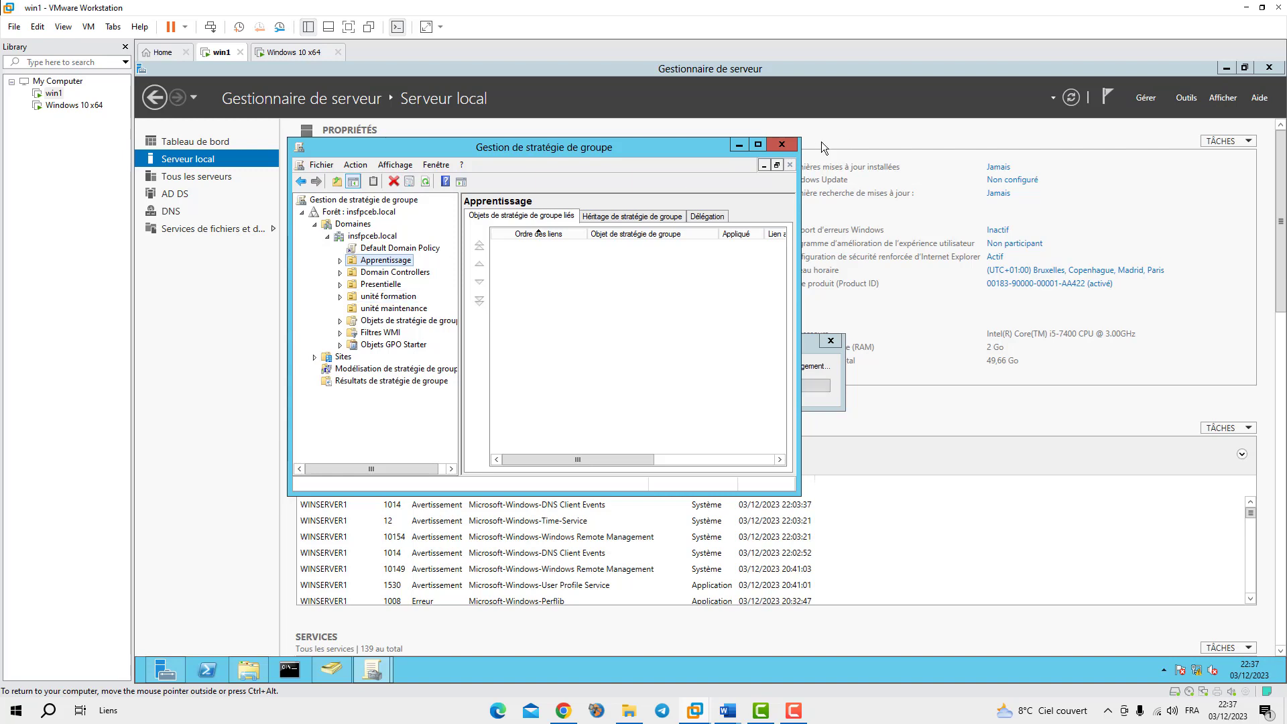
Compare Domain Controllers' linked GPOs with Apprentissage's and check the forest and root context menus
{"action": "left_click", "coordinate": [356, 270]}
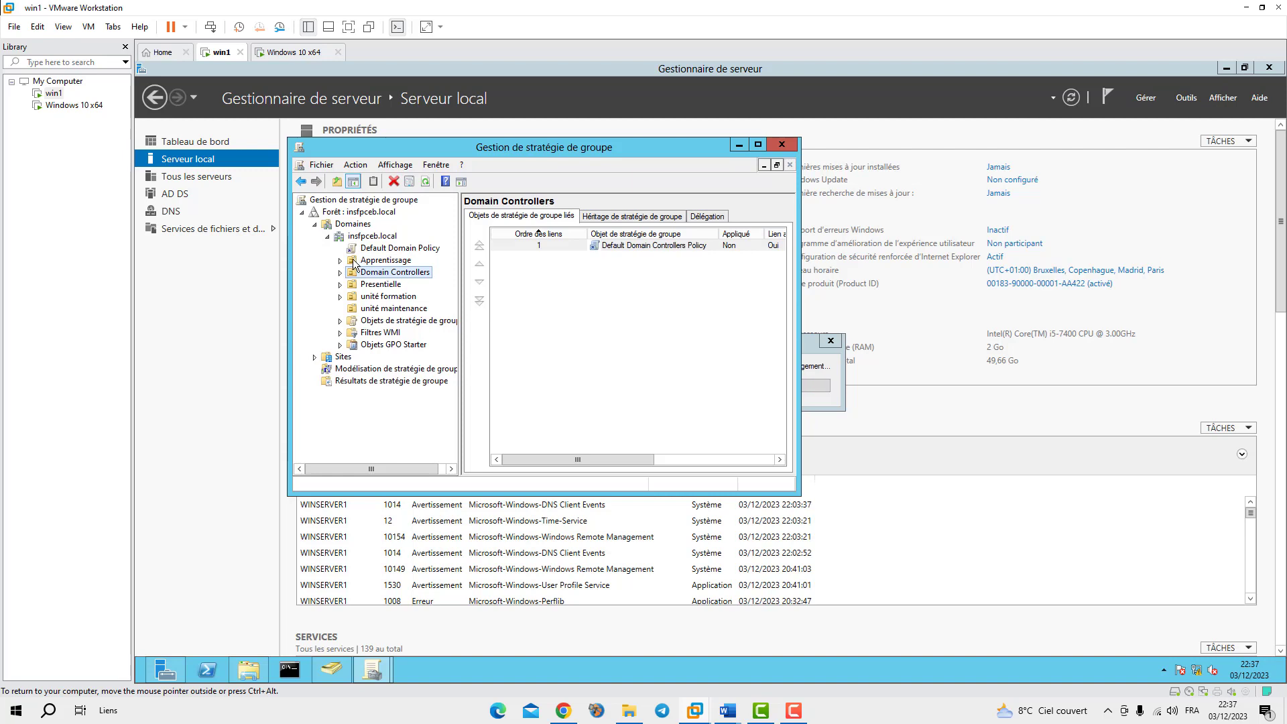
{"action": "left_click", "coordinate": [355, 262]}
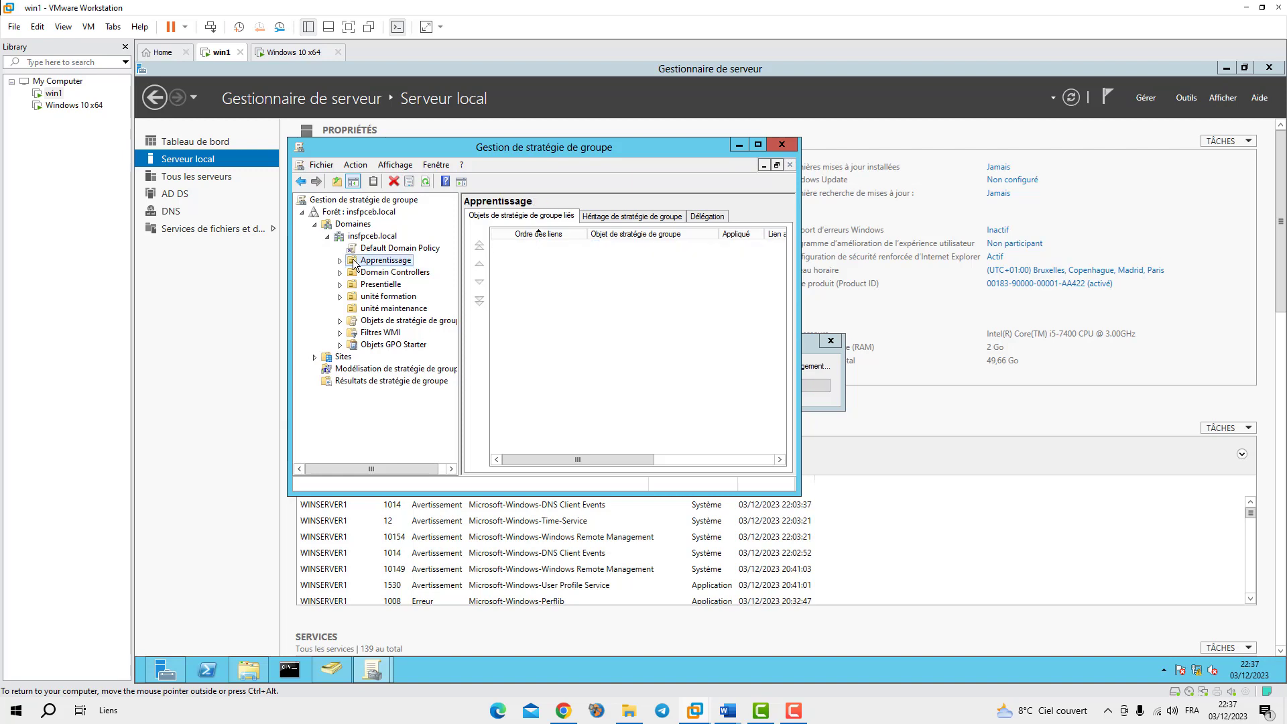
{"action": "right_click", "coordinate": [333, 214]}
{"action": "key", "text": "Escape"}
{"action": "right_click", "coordinate": [327, 201]}
{"action": "key", "text": "Escape"}
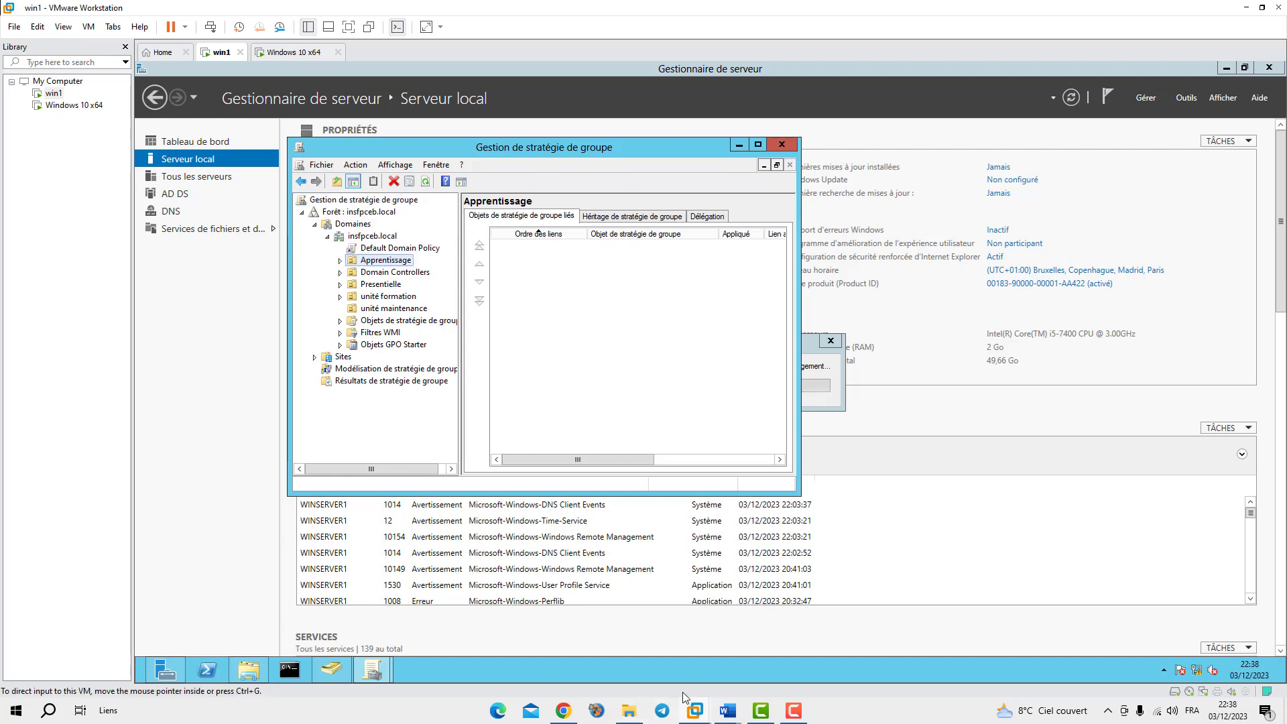
{"action": "mouse_move", "coordinate": [368, 669]}
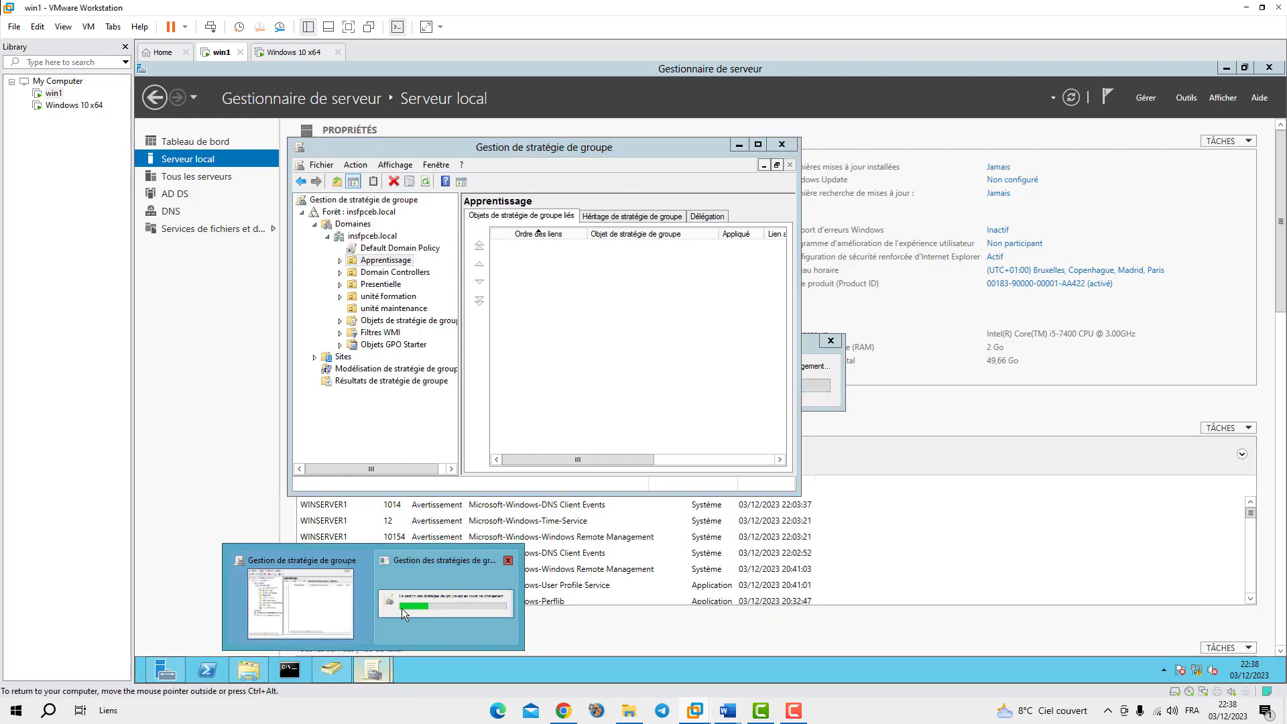
In Active Directory Users and Computers, look over the Apprentissage and Presentielle units, then minimize ADUC and Group Policy Management
{"action": "left_click", "coordinate": [330, 669]}
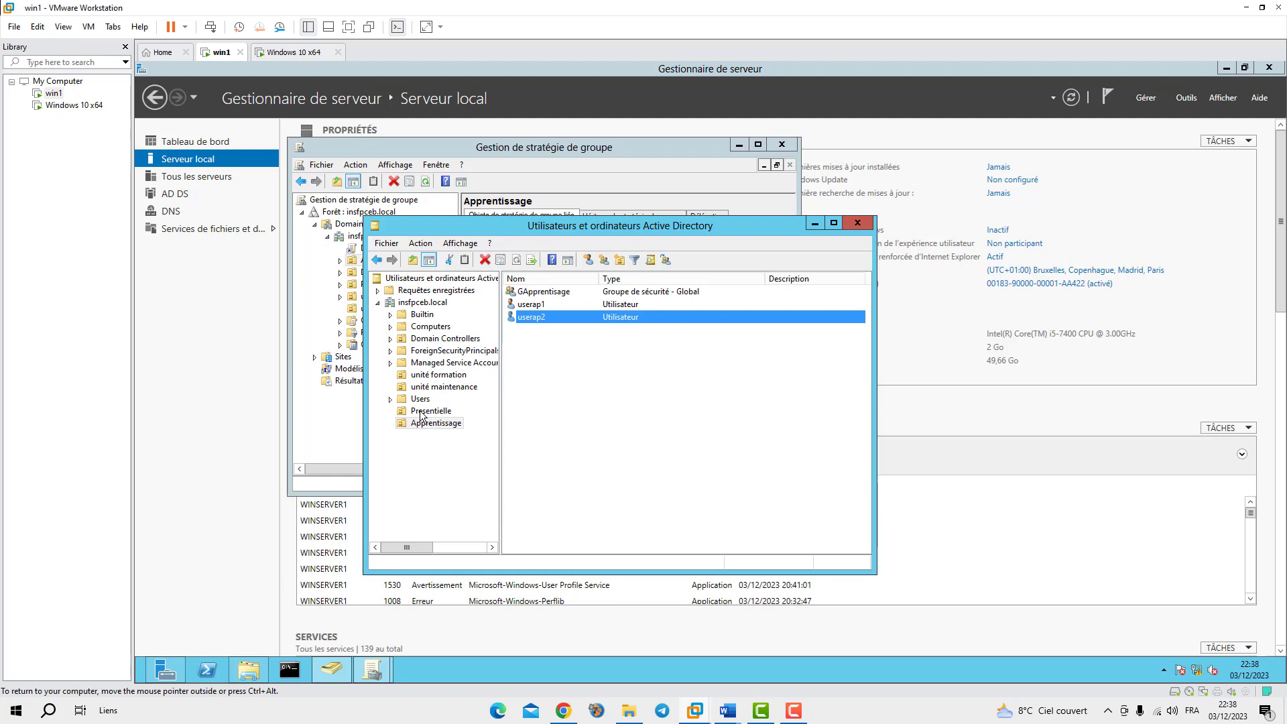
{"action": "left_click", "coordinate": [419, 452]}
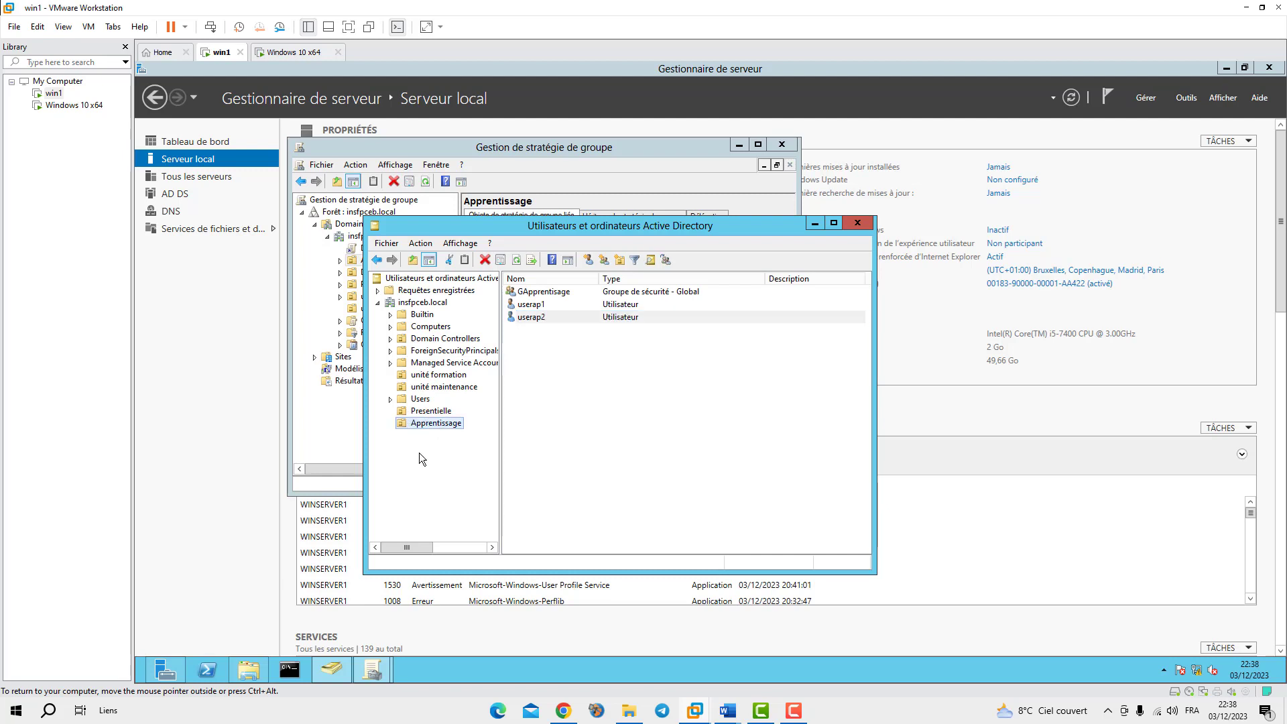
{"action": "right_click", "coordinate": [411, 413]}
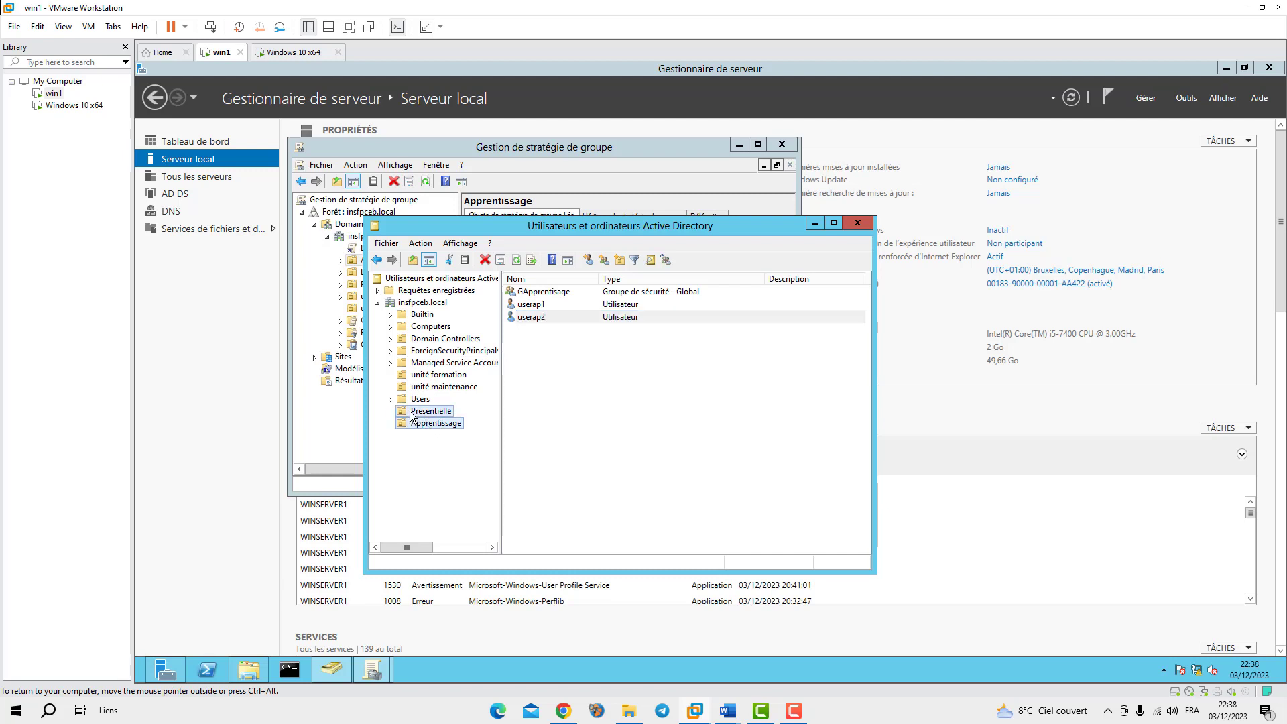
{"action": "left_click", "coordinate": [399, 452]}
{"action": "right_click", "coordinate": [412, 304]}
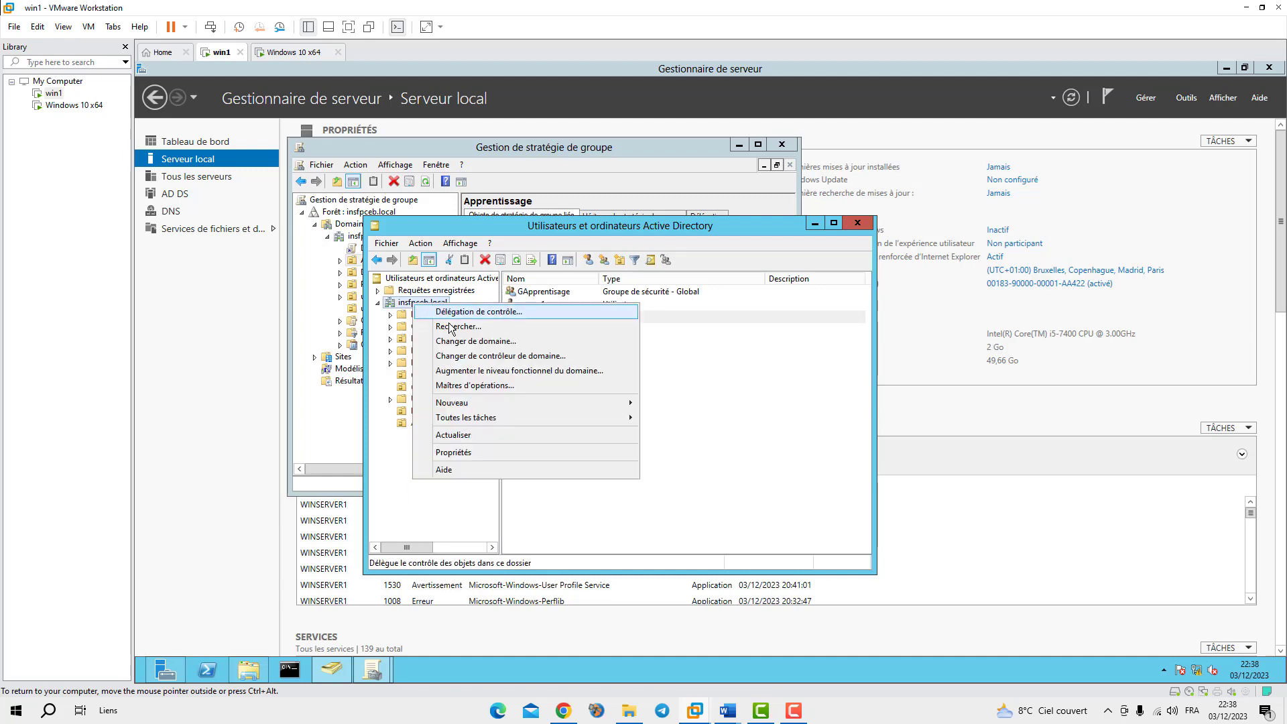
{"action": "mouse_move", "coordinate": [623, 403]}
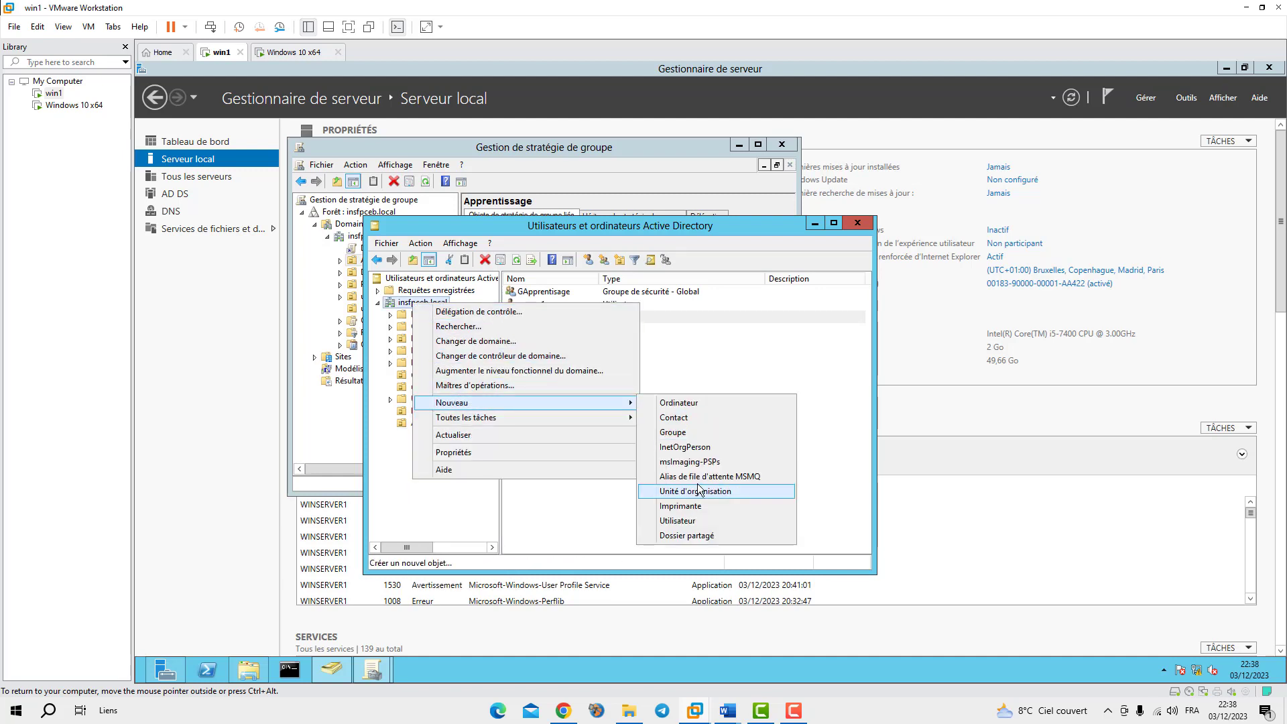
{"action": "left_click", "coordinate": [417, 420]}
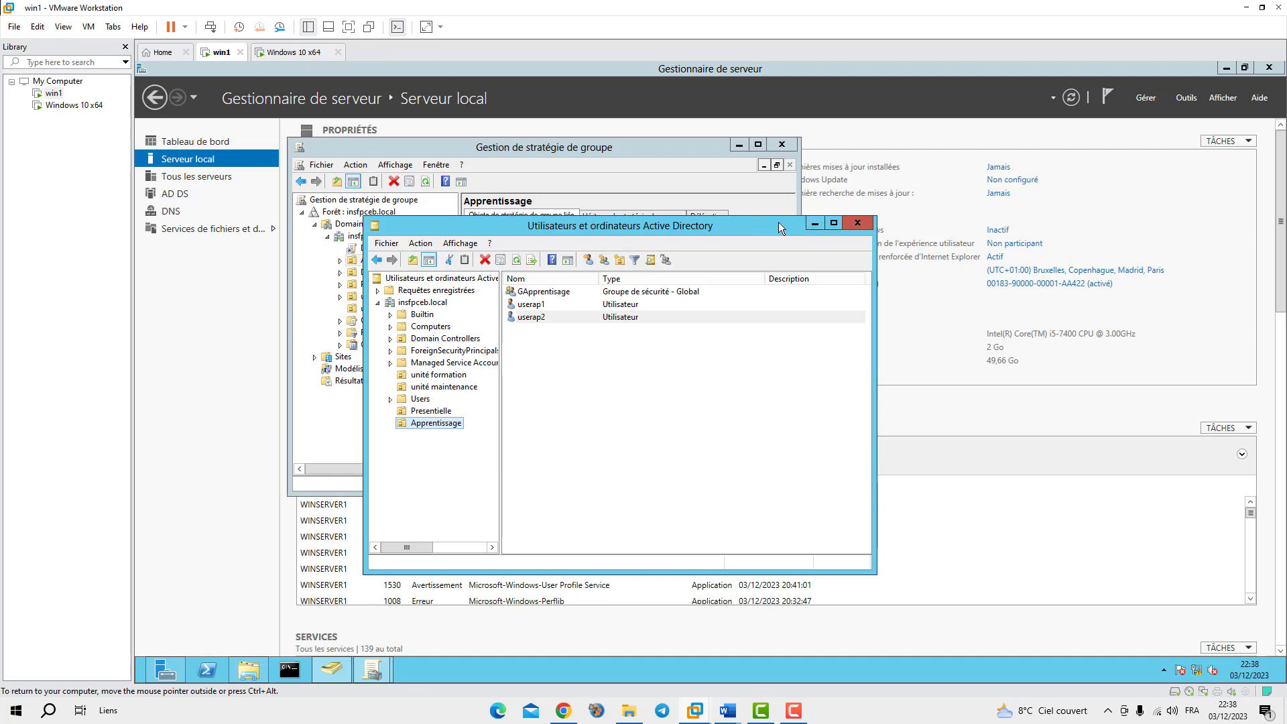
{"action": "left_click", "coordinate": [815, 223]}
{"action": "left_click", "coordinate": [738, 145]}
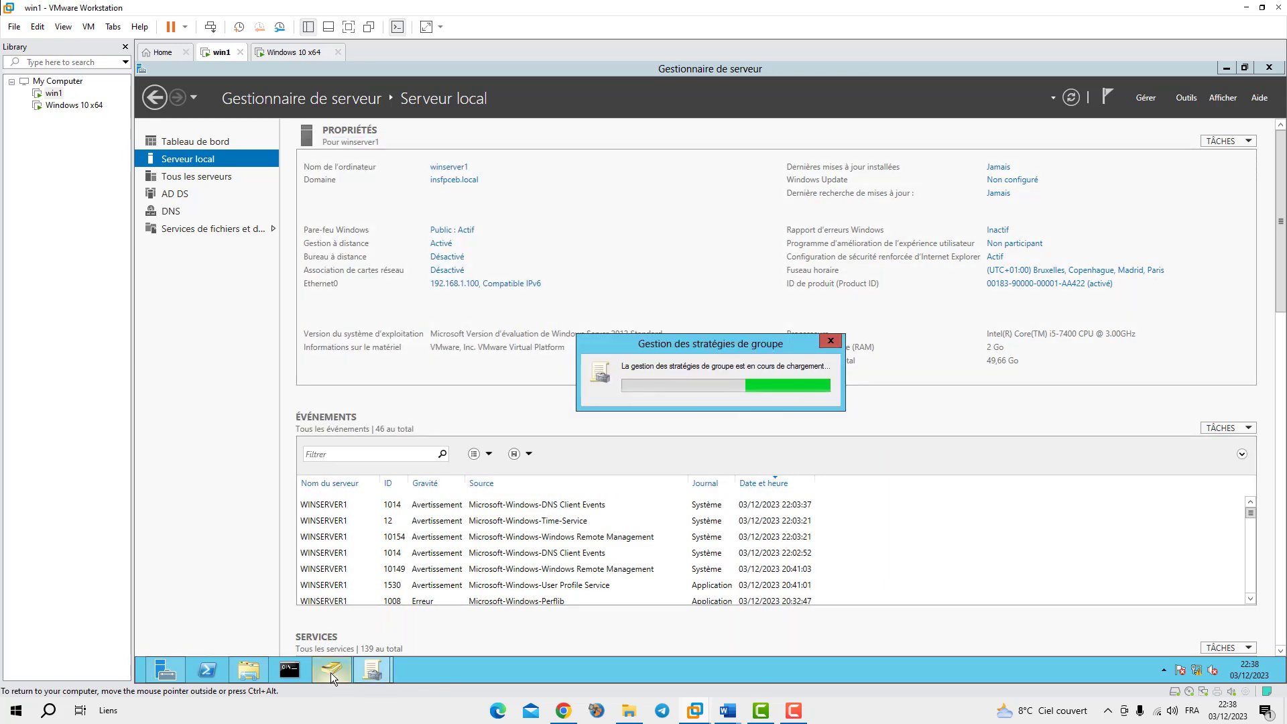
Close the extra Group Policy Management windows and minimize Active Directory Users and Computers
{"action": "left_click", "coordinate": [1184, 98]}
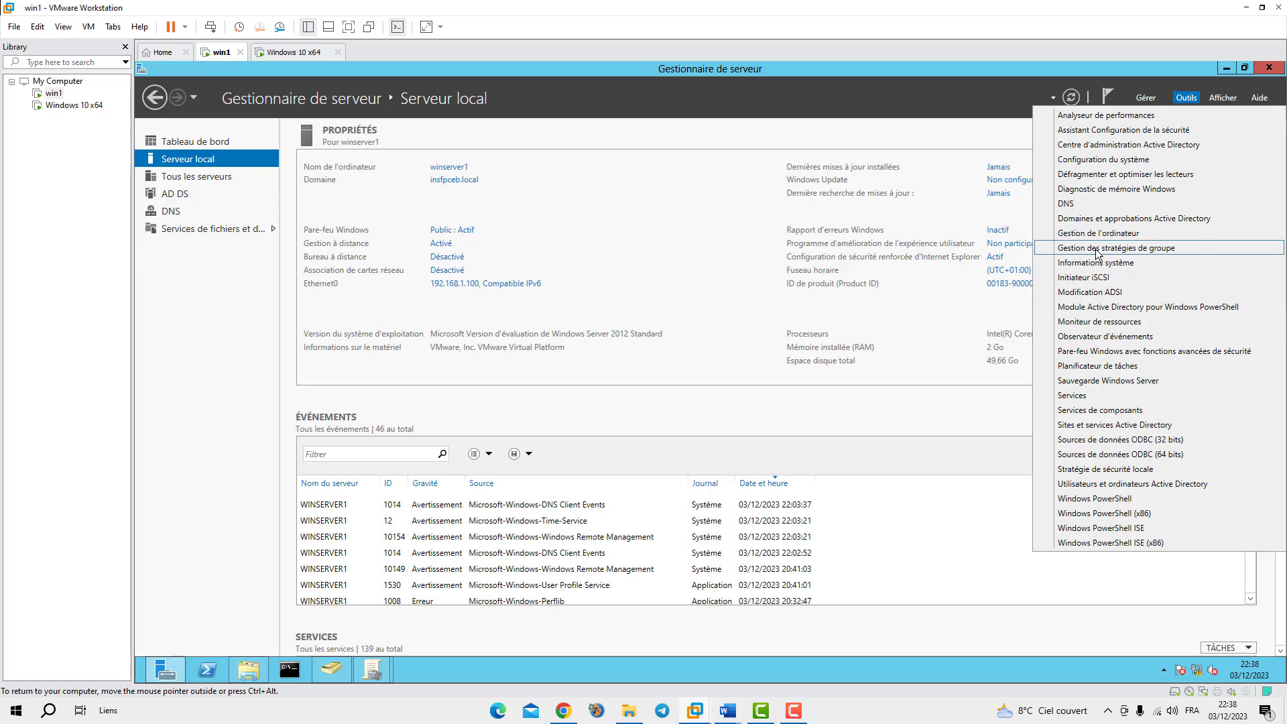
{"action": "left_click", "coordinate": [373, 669]}
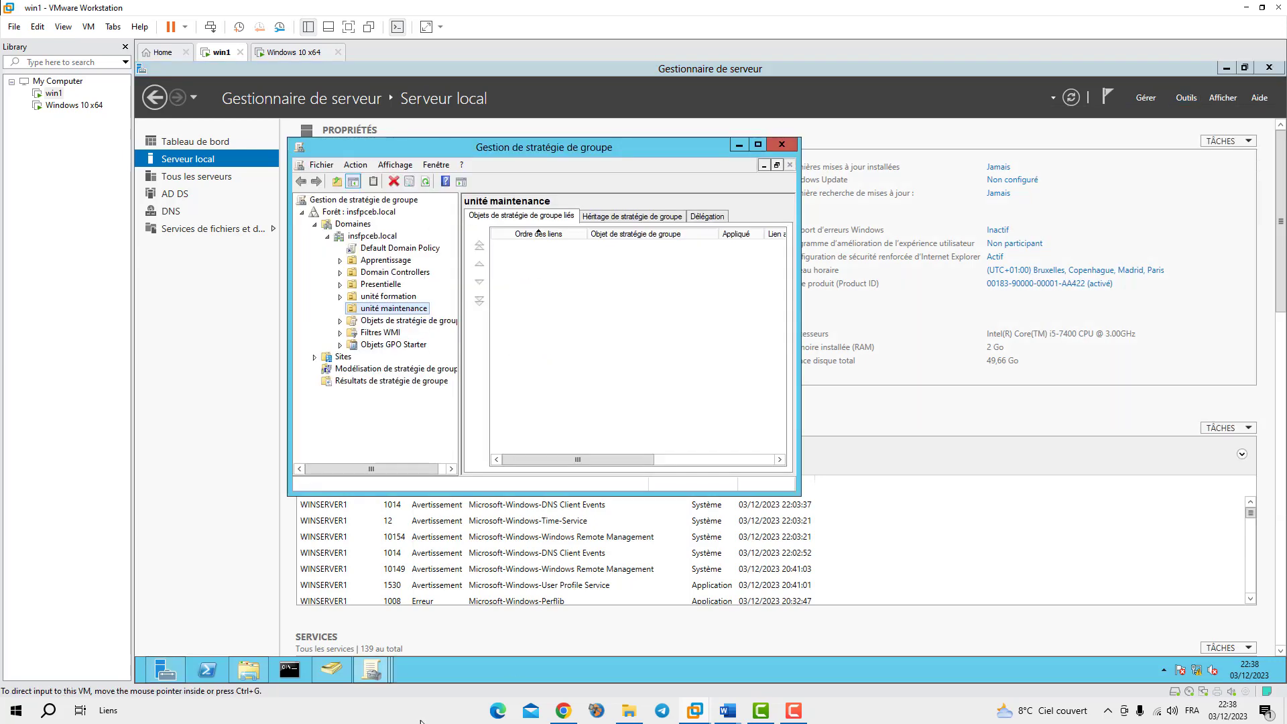
{"action": "mouse_move", "coordinate": [380, 670]}
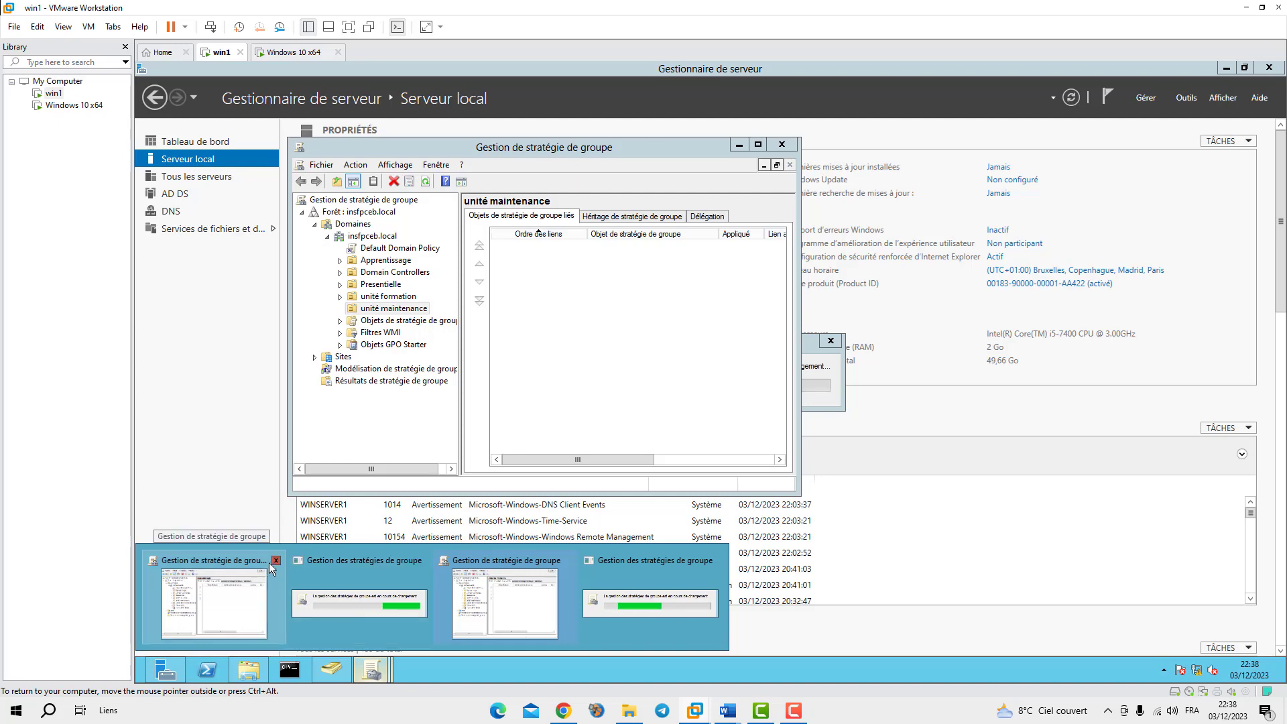
{"action": "left_click", "coordinate": [275, 559]}
{"action": "left_click", "coordinate": [362, 560]}
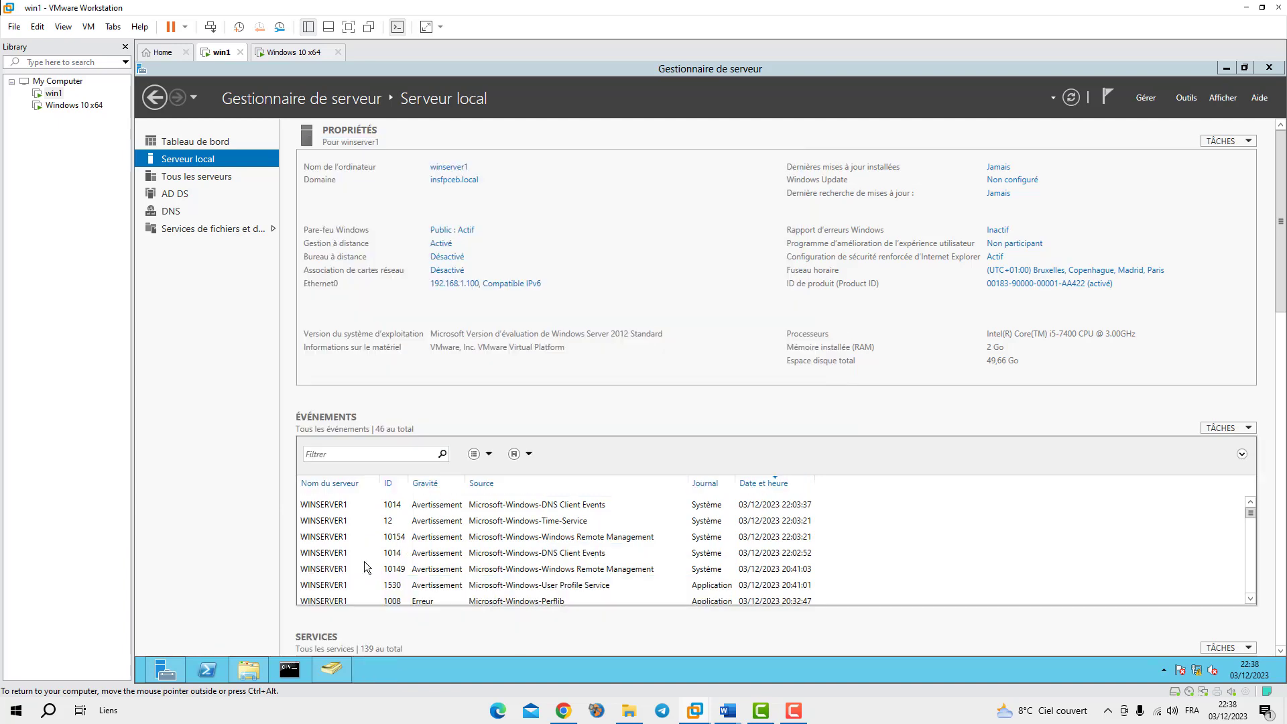
{"action": "left_click", "coordinate": [336, 662]}
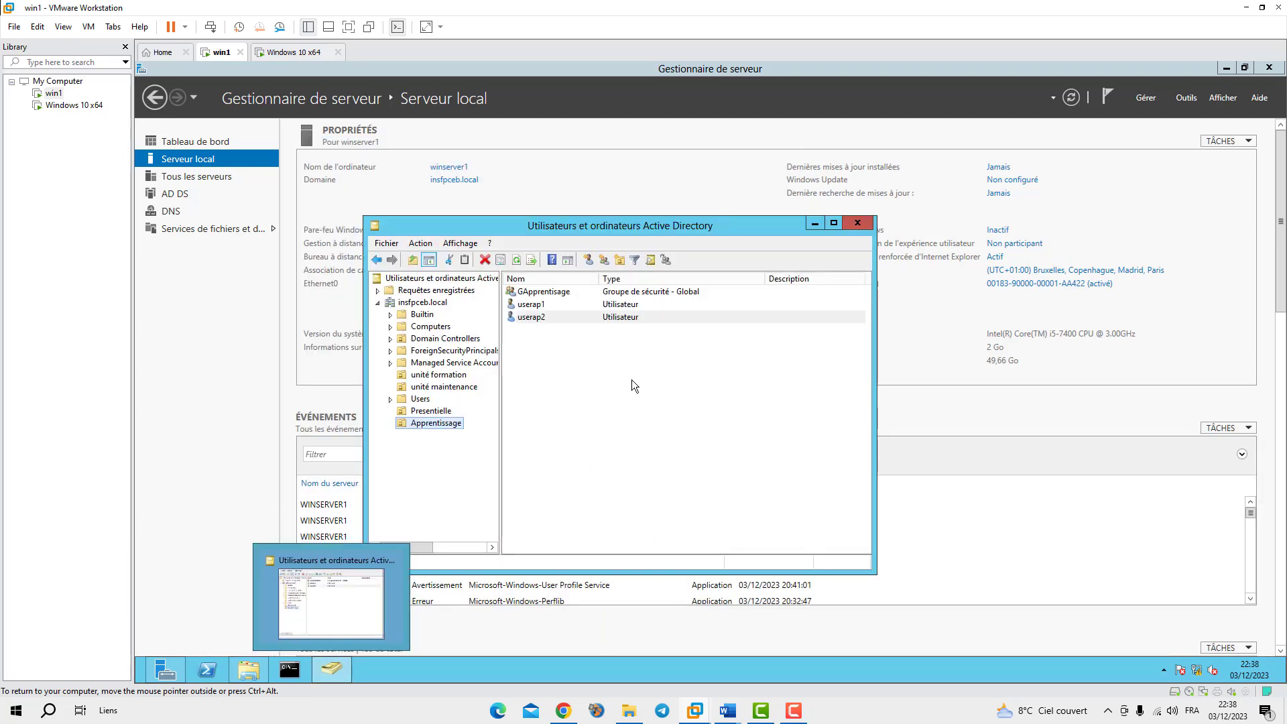
{"action": "left_click", "coordinate": [815, 222]}
{"action": "left_click", "coordinate": [1194, 98]}
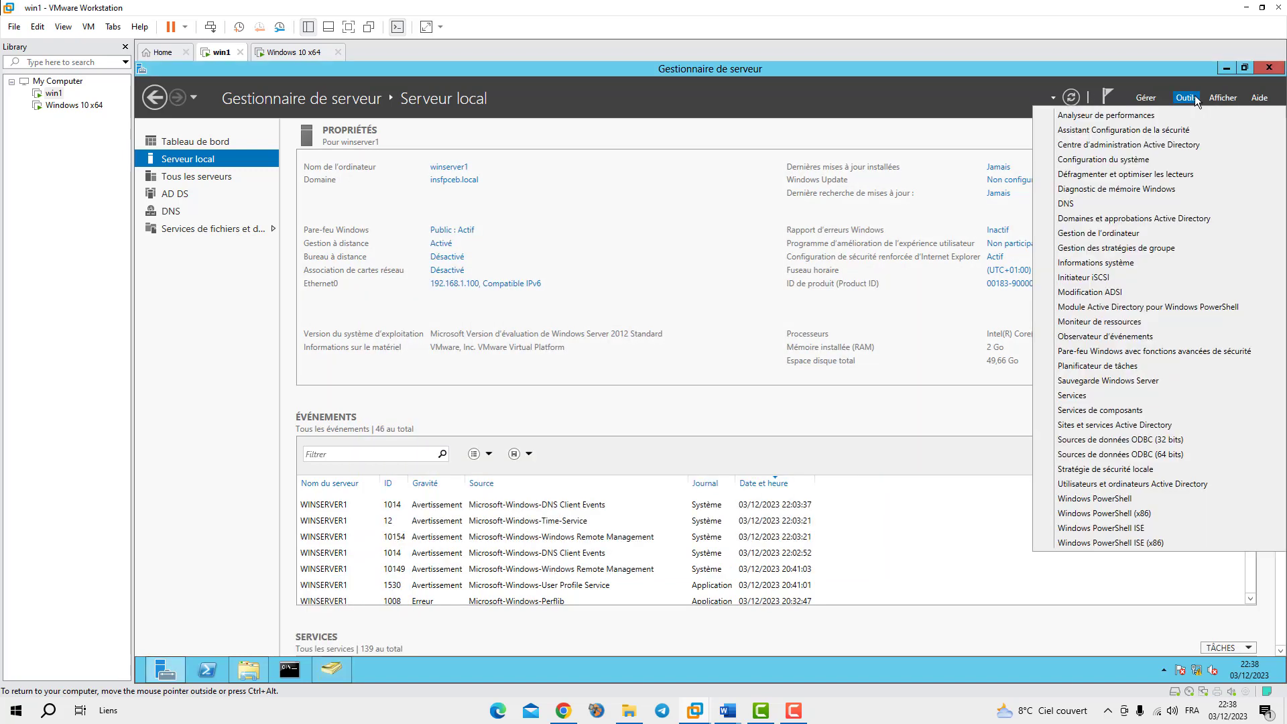
{"action": "left_click", "coordinate": [669, 130]}
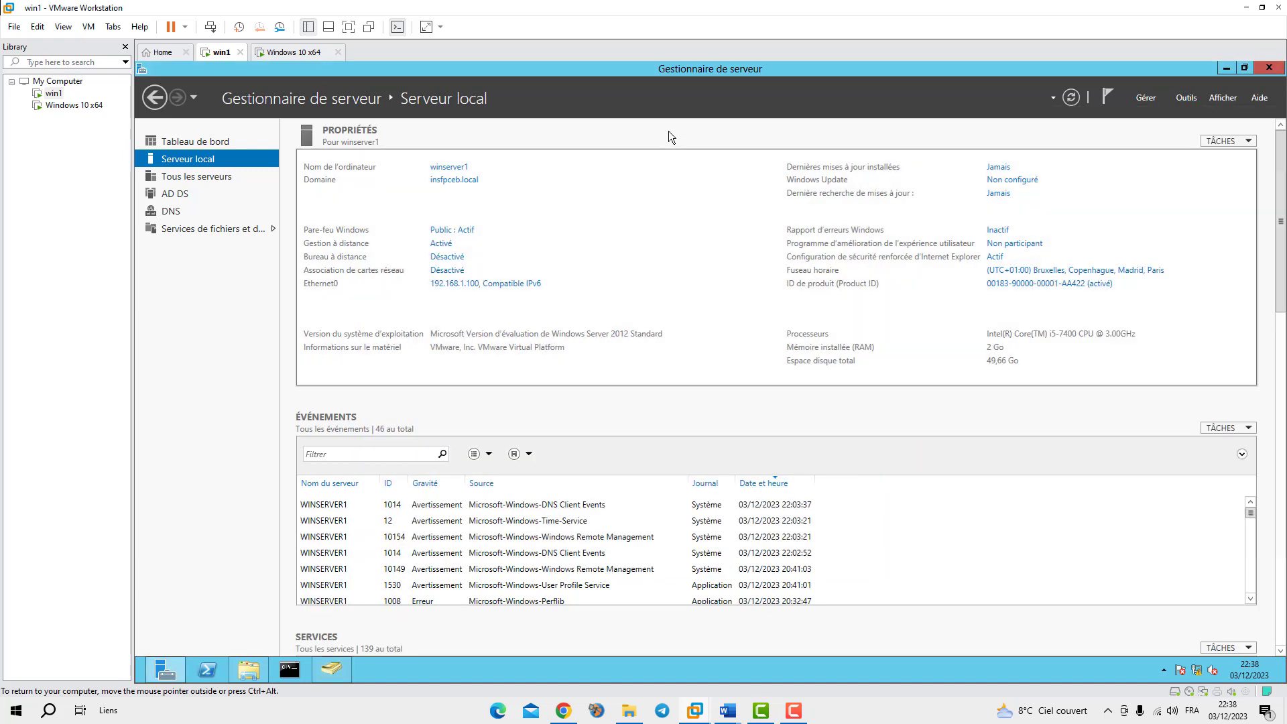
{"action": "mouse_move", "coordinate": [328, 668]}
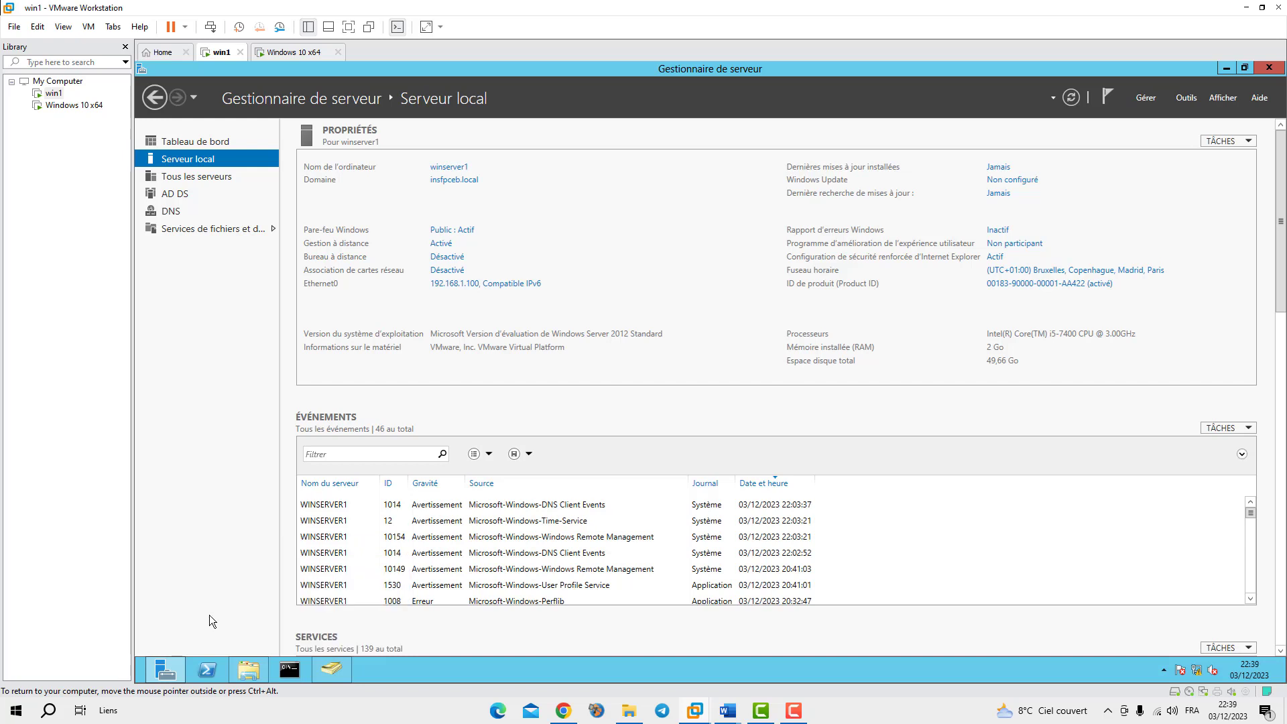
Relaunch Group Policy Management from Outils and select the Presentielle OU, tidying the windows
{"action": "left_click", "coordinate": [1185, 98]}
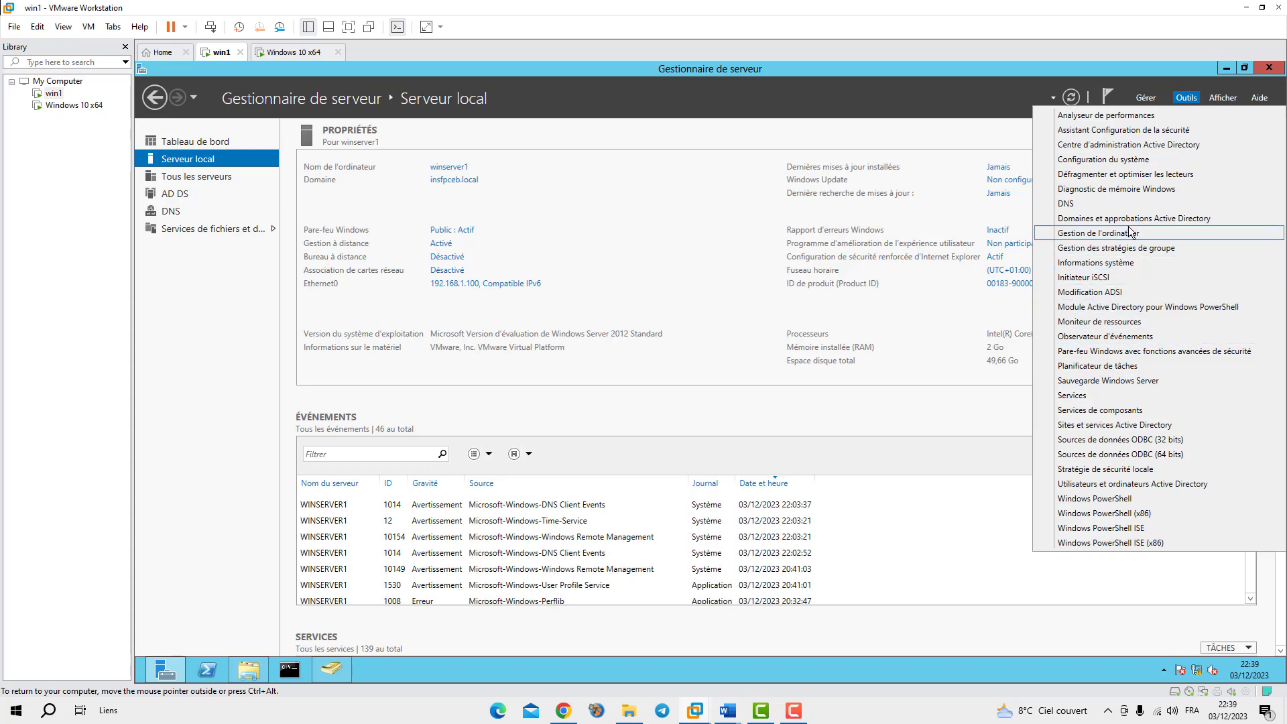
{"action": "left_click", "coordinate": [1113, 248]}
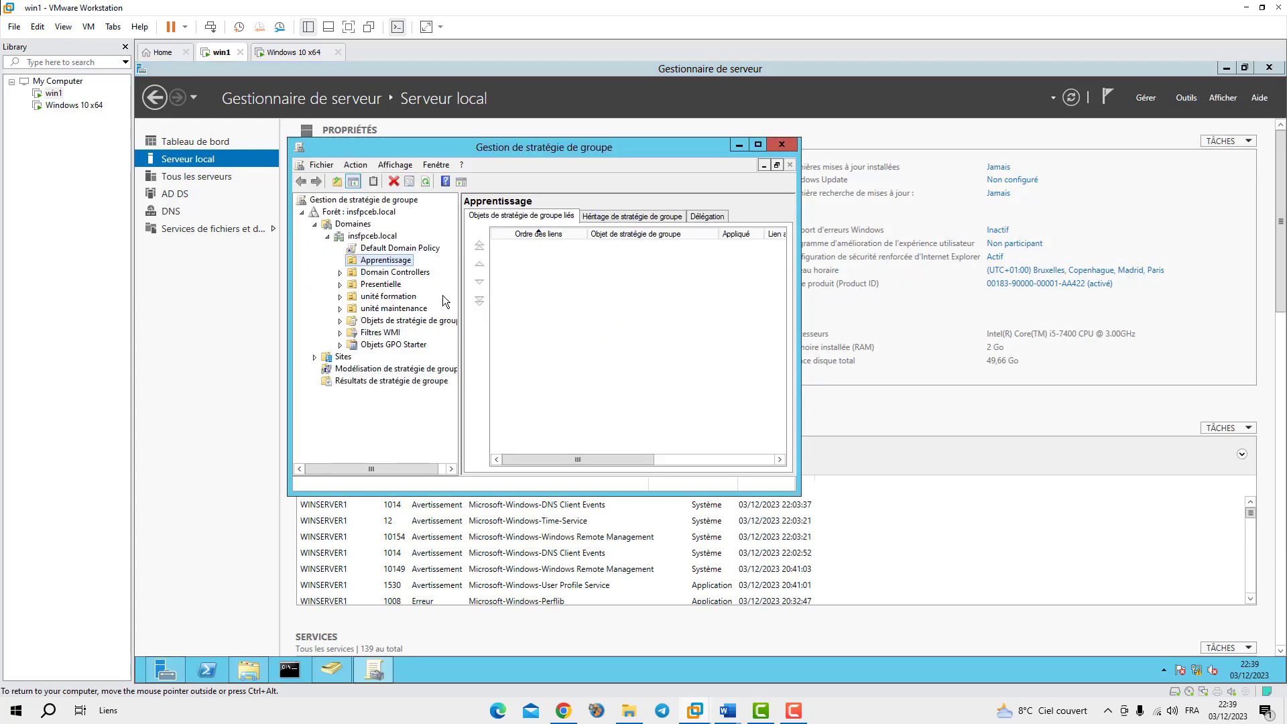
{"action": "left_click", "coordinate": [366, 287]}
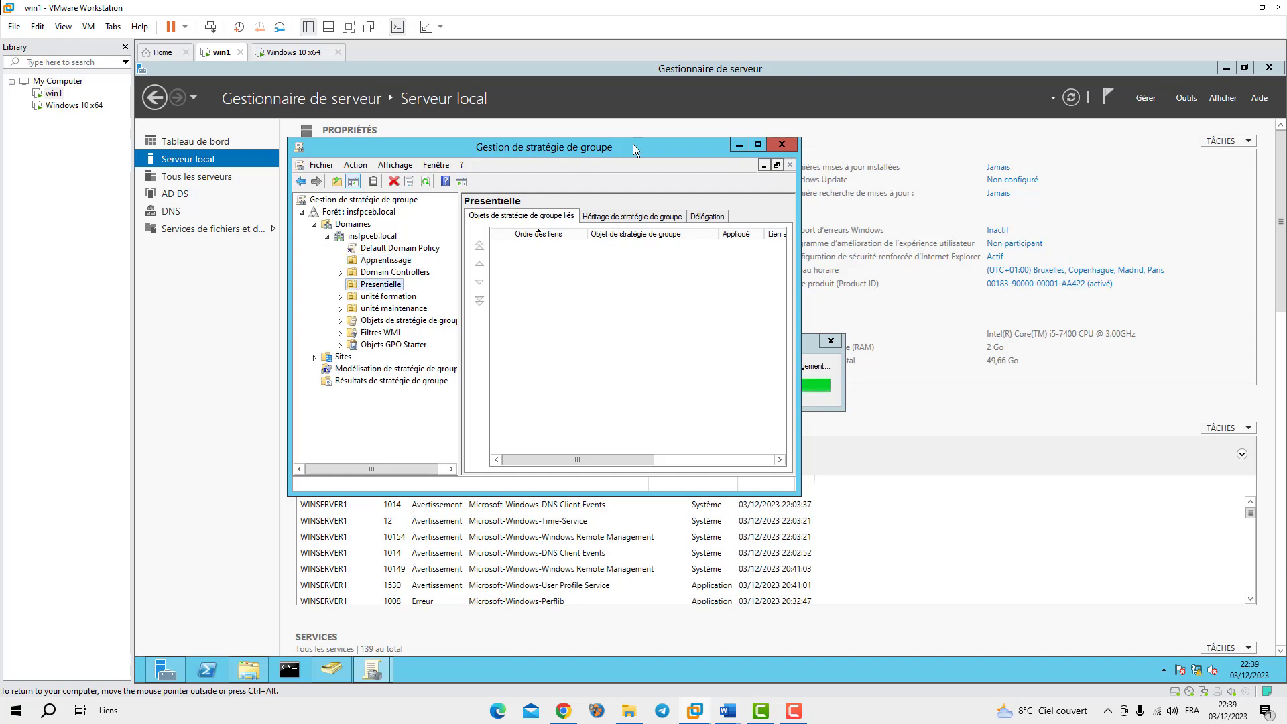
{"action": "left_click_drag", "start_coordinate": [633, 144], "coordinate": [509, 280]}
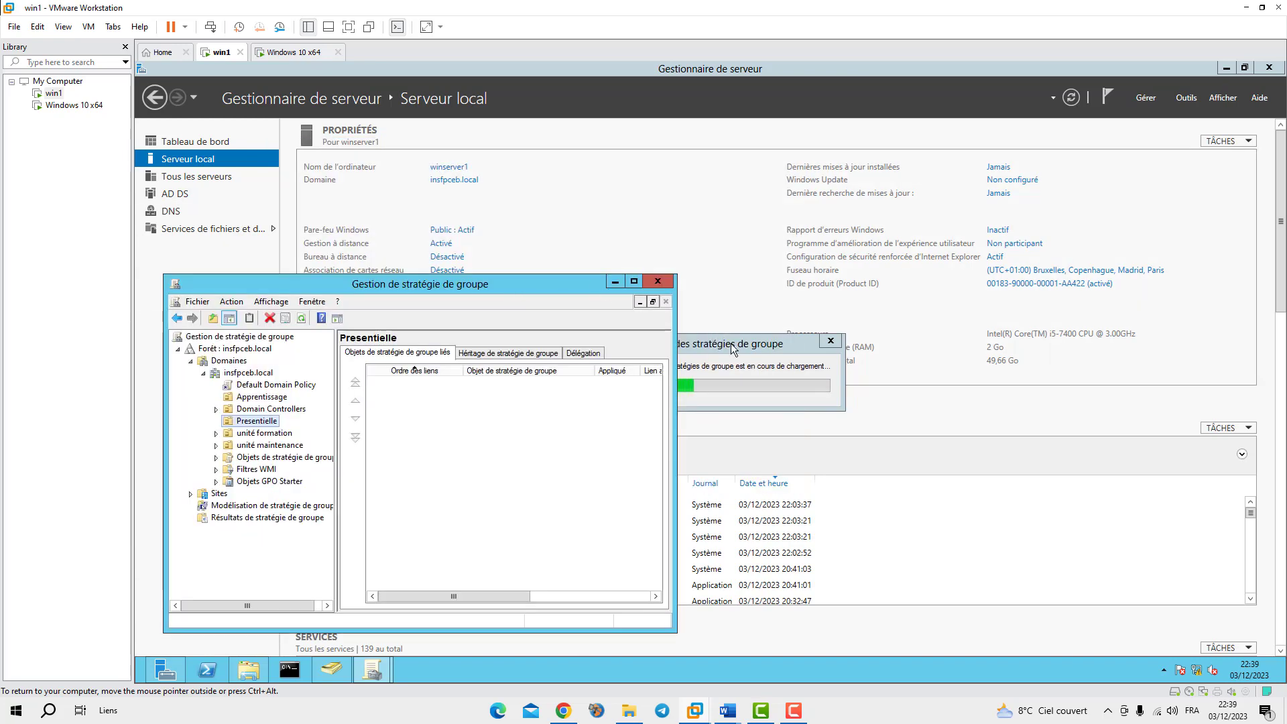
{"action": "left_click_drag", "start_coordinate": [730, 343], "coordinate": [849, 346]}
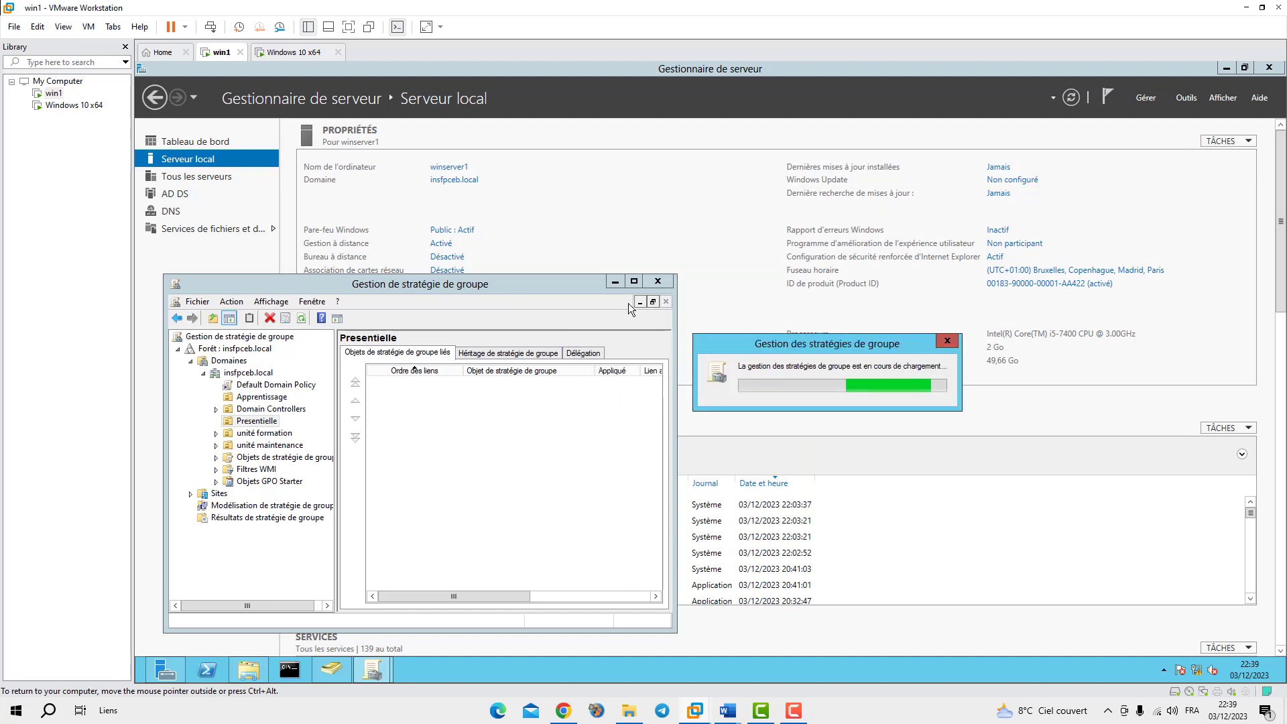
{"action": "left_click_drag", "start_coordinate": [559, 284], "coordinate": [681, 175]}
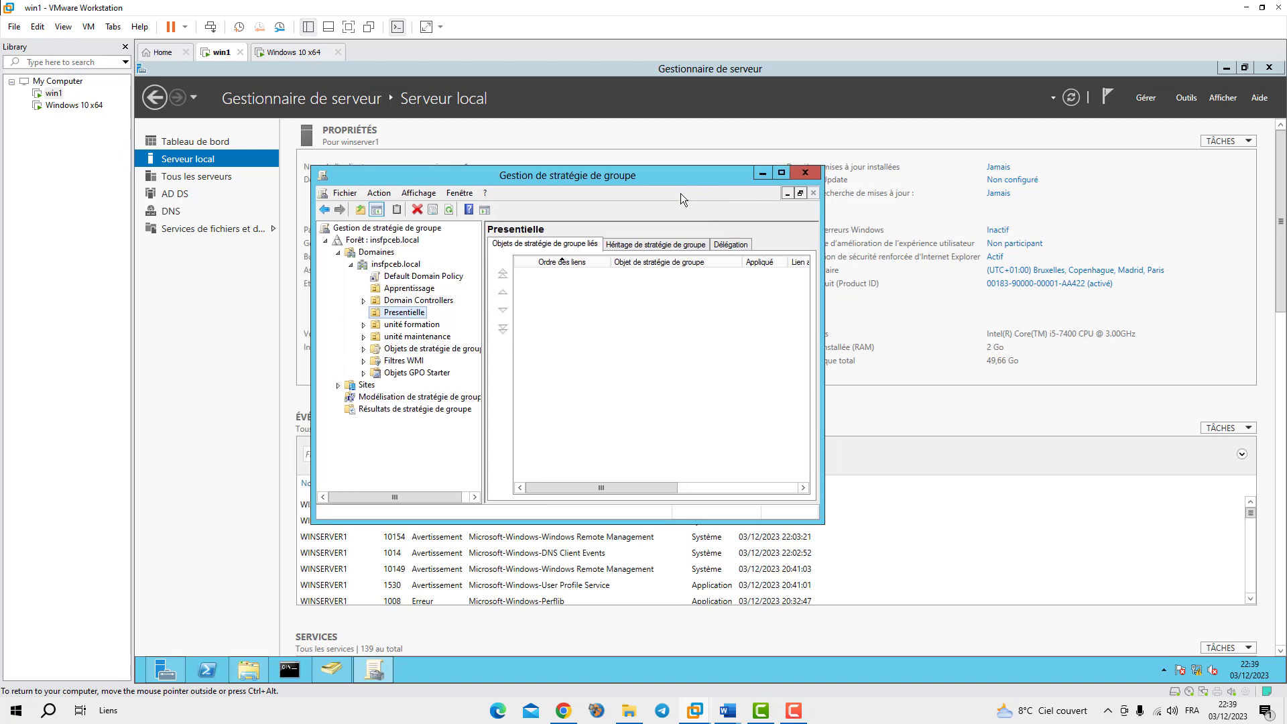
Create a GPO named gpo-pres linked to the Presentielle unit
{"action": "right_click", "coordinate": [381, 316]}
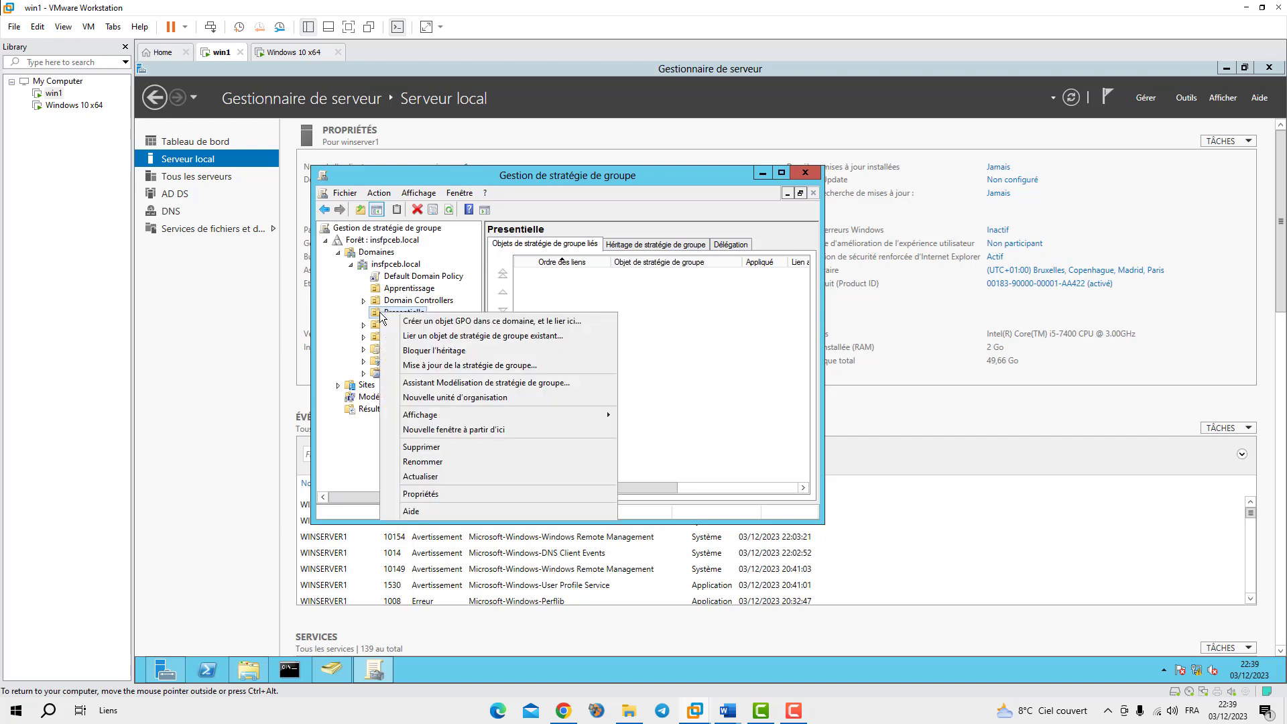
{"action": "left_click", "coordinate": [429, 322]}
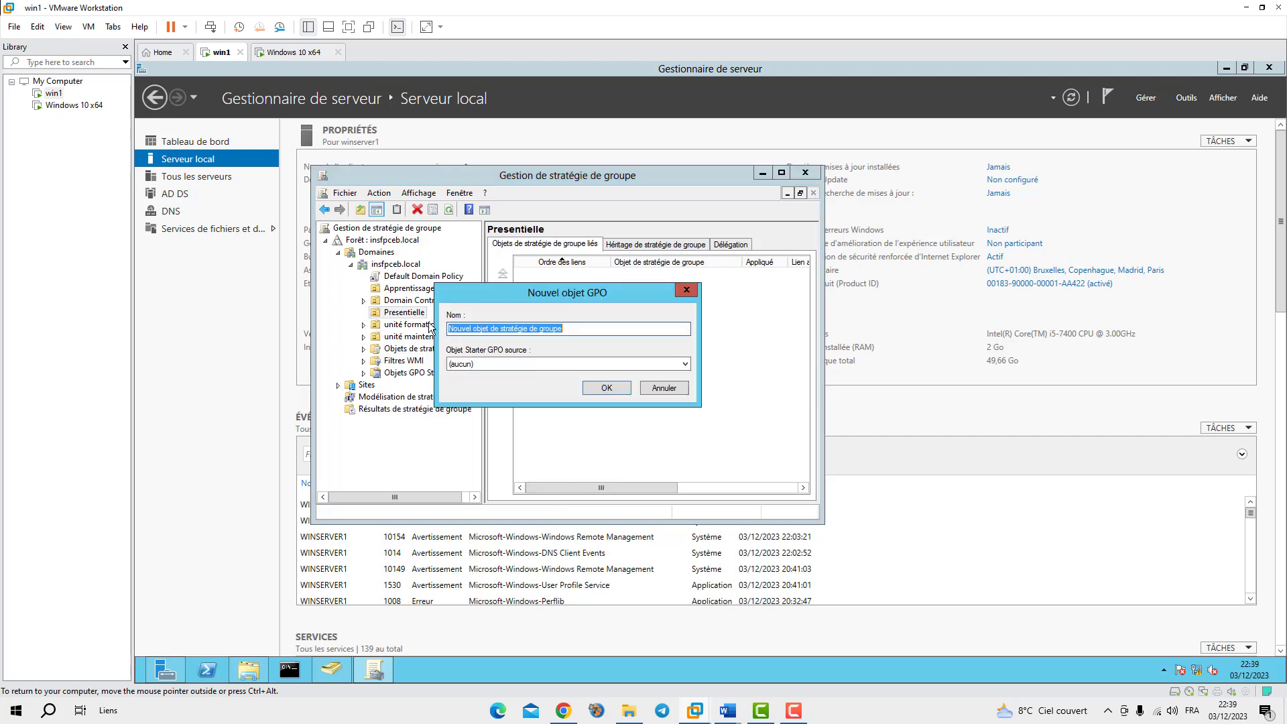
{"action": "left_click", "coordinate": [663, 388]}
{"action": "right_click", "coordinate": [386, 313]}
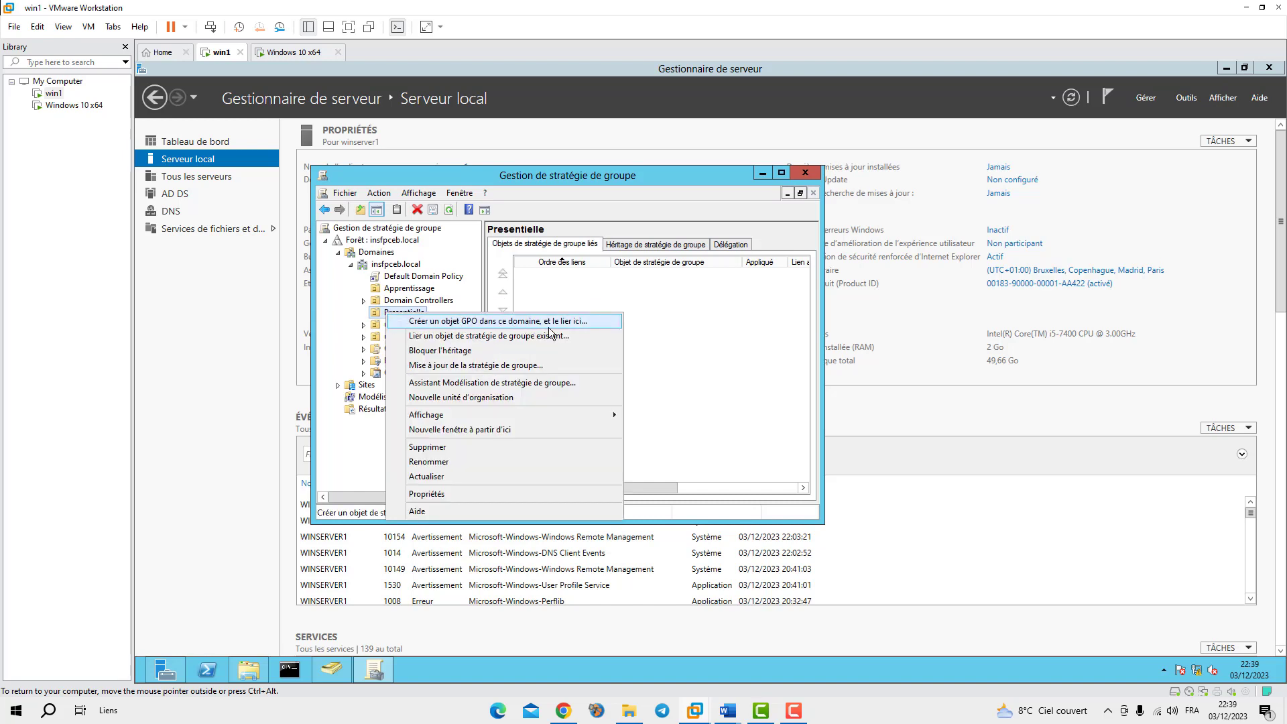
{"action": "left_click", "coordinate": [415, 323]}
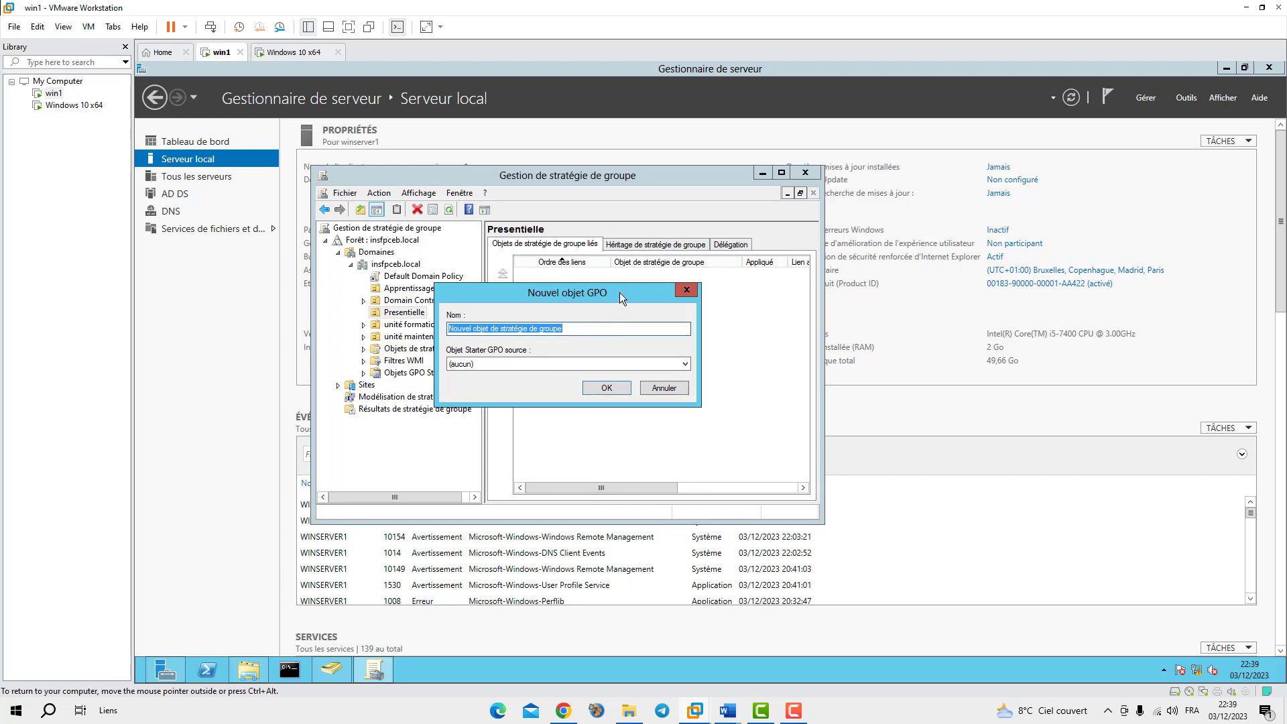
{"action": "type", "text": "gpo-"}
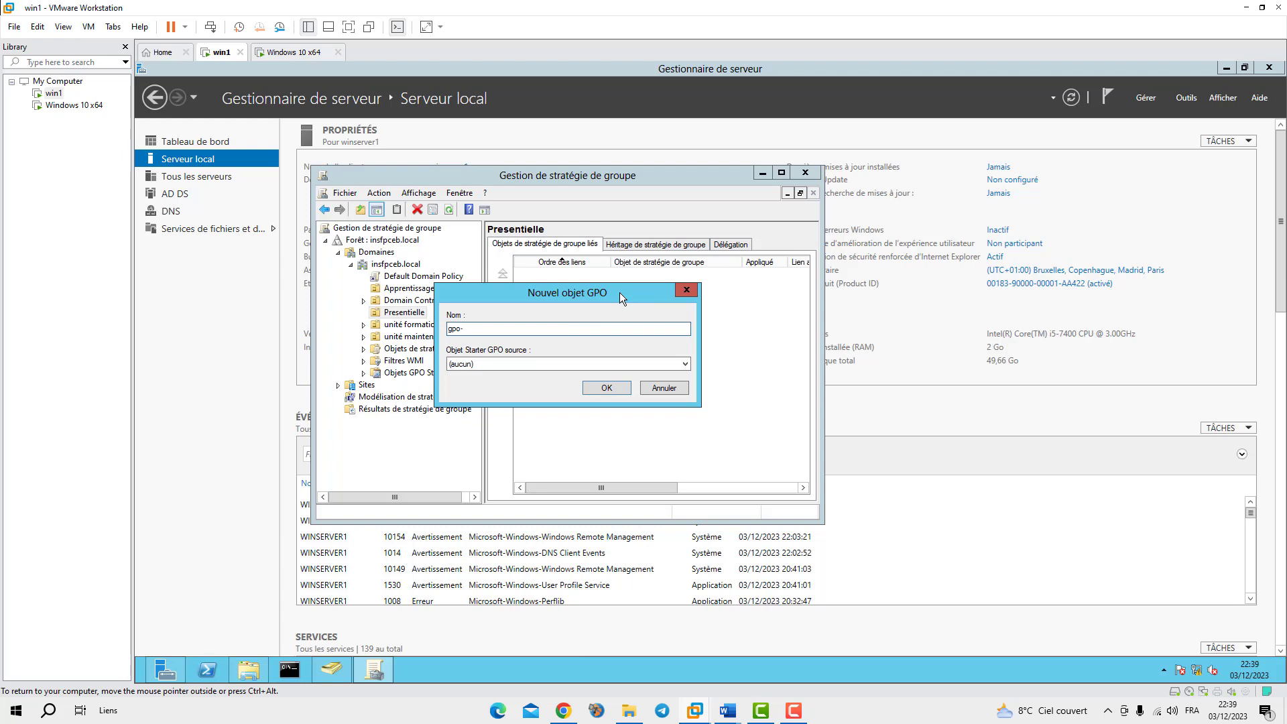
{"action": "left_click_drag", "start_coordinate": [540, 291], "coordinate": [608, 315]}
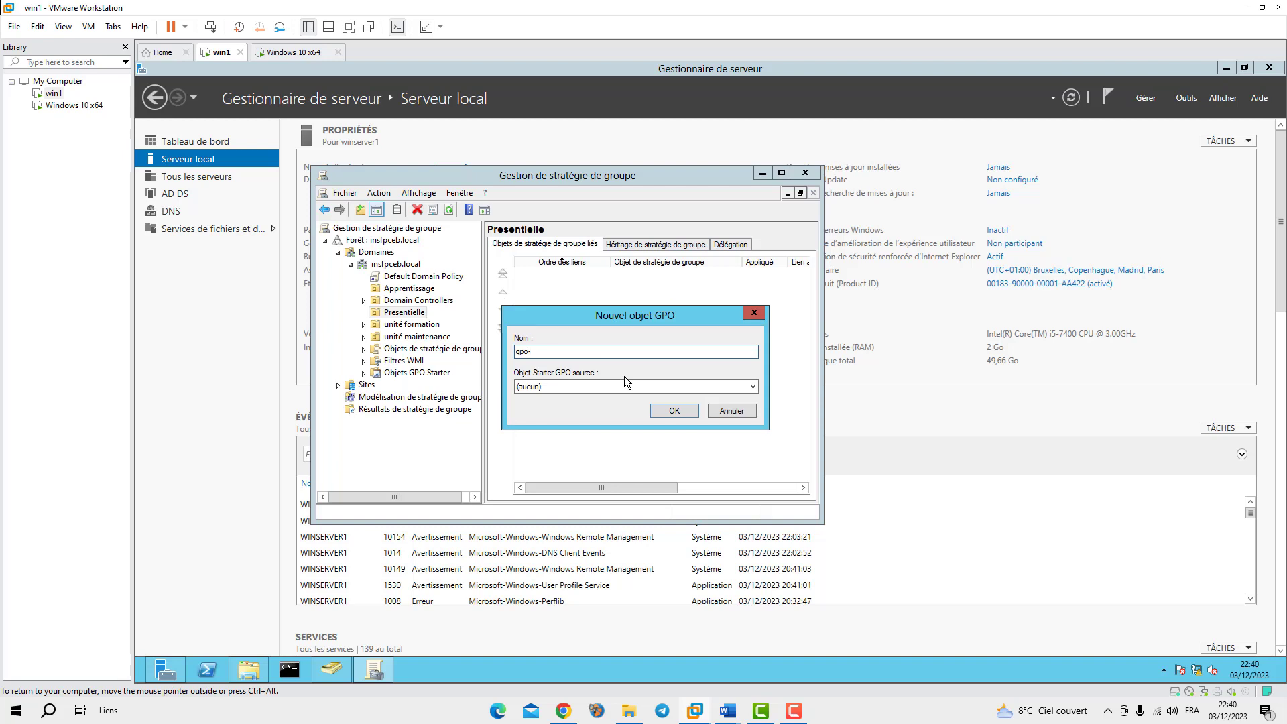
{"action": "type", "text": "es"}
{"action": "left_click", "coordinate": [674, 411]}
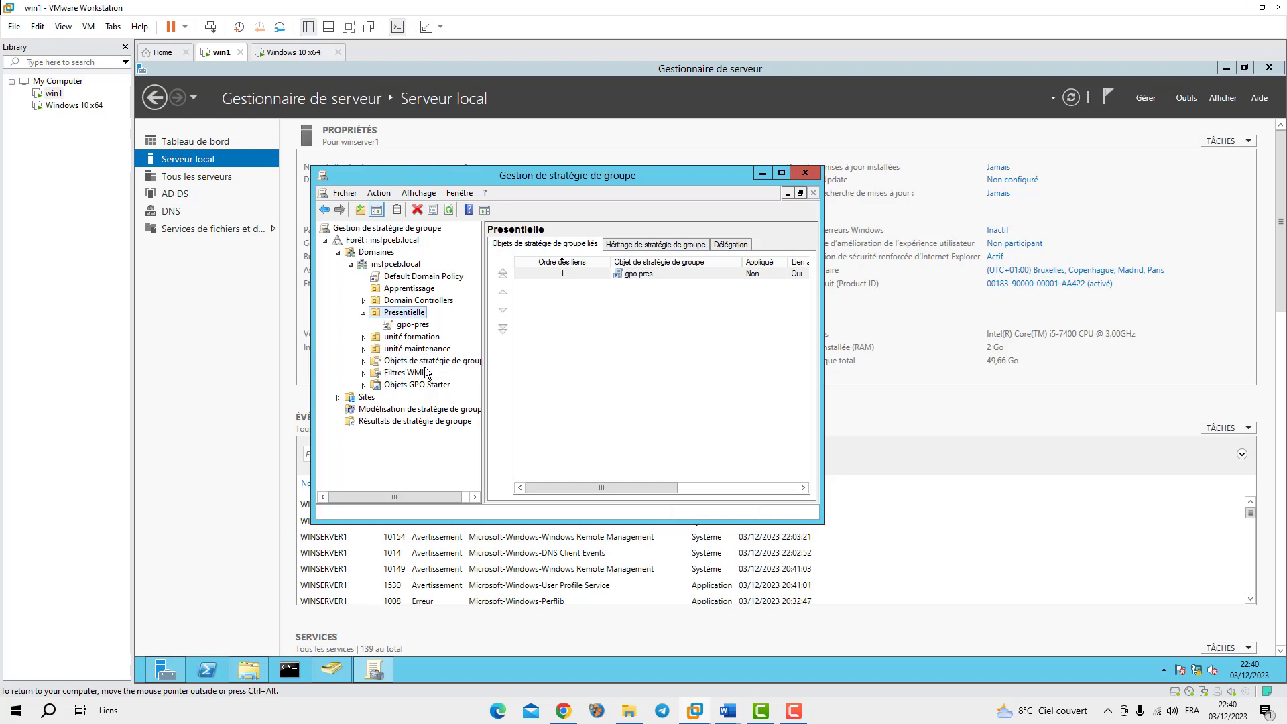
Create gpo-ap linked to Apprentissage, then select the gpo-pres link
{"action": "right_click", "coordinate": [378, 288]}
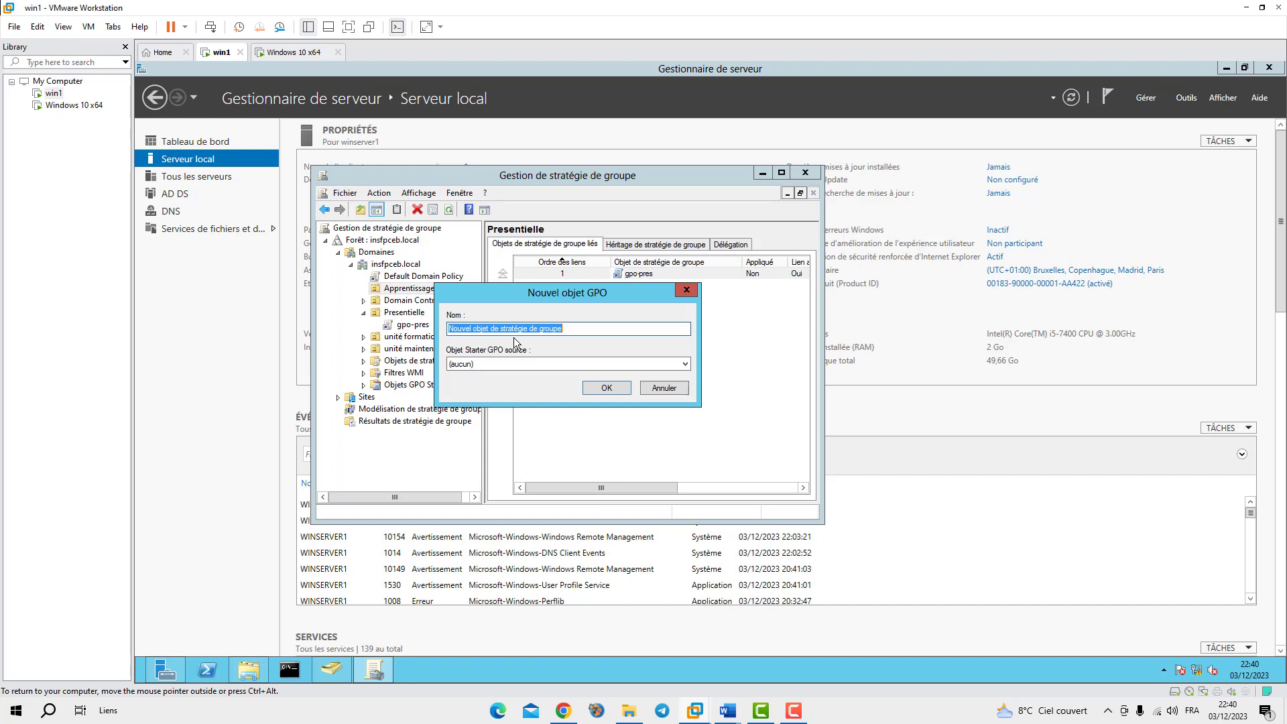
{"action": "type", "text": "gpo-ap"}
{"action": "key", "text": "Return"}
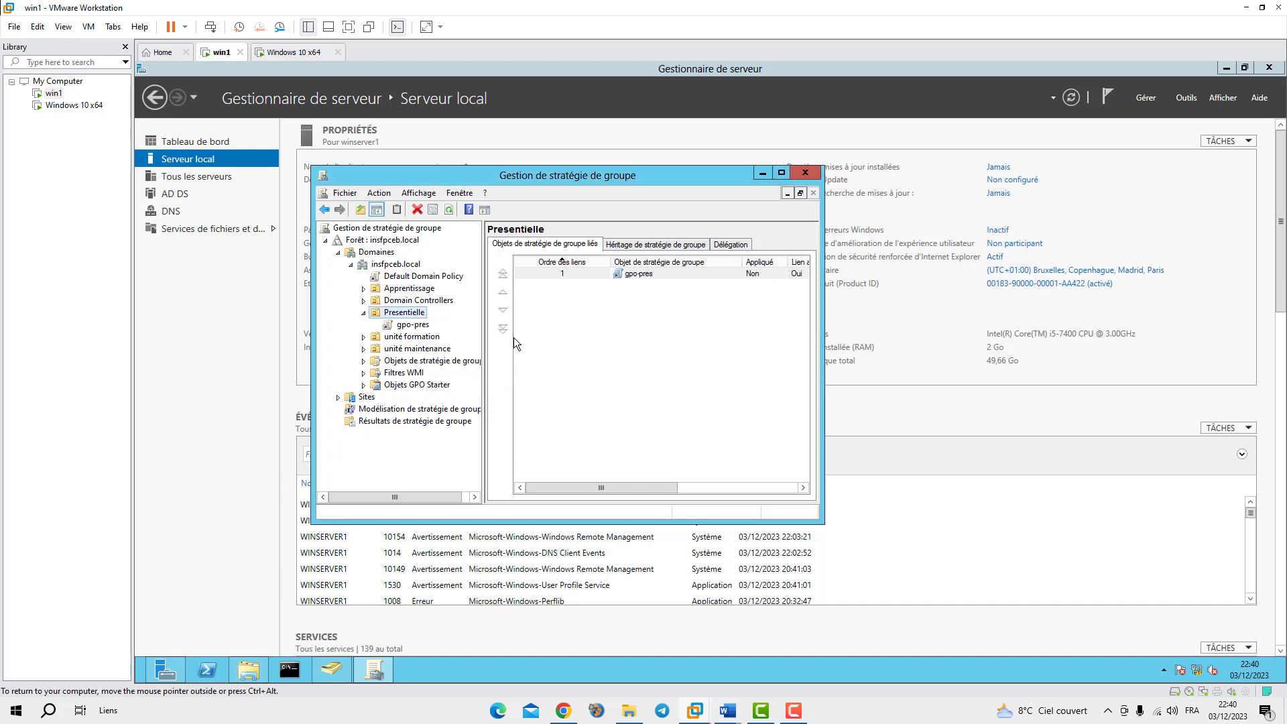
{"action": "left_click", "coordinate": [364, 288]}
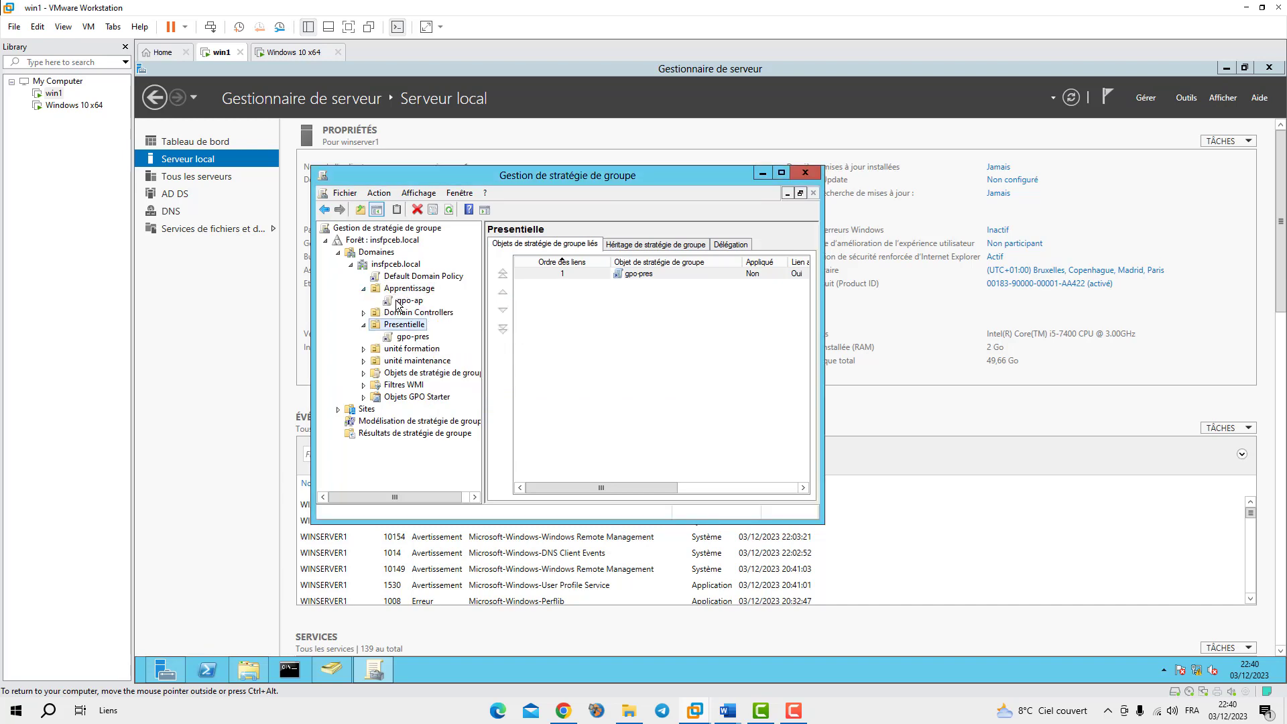
{"action": "left_click", "coordinate": [402, 338]}
Edit gpo-pres and expand Configuration utilisateur > Stratégies > Modèles d'administration > Bureau > Bureau
{"action": "left_click", "coordinate": [663, 379]}
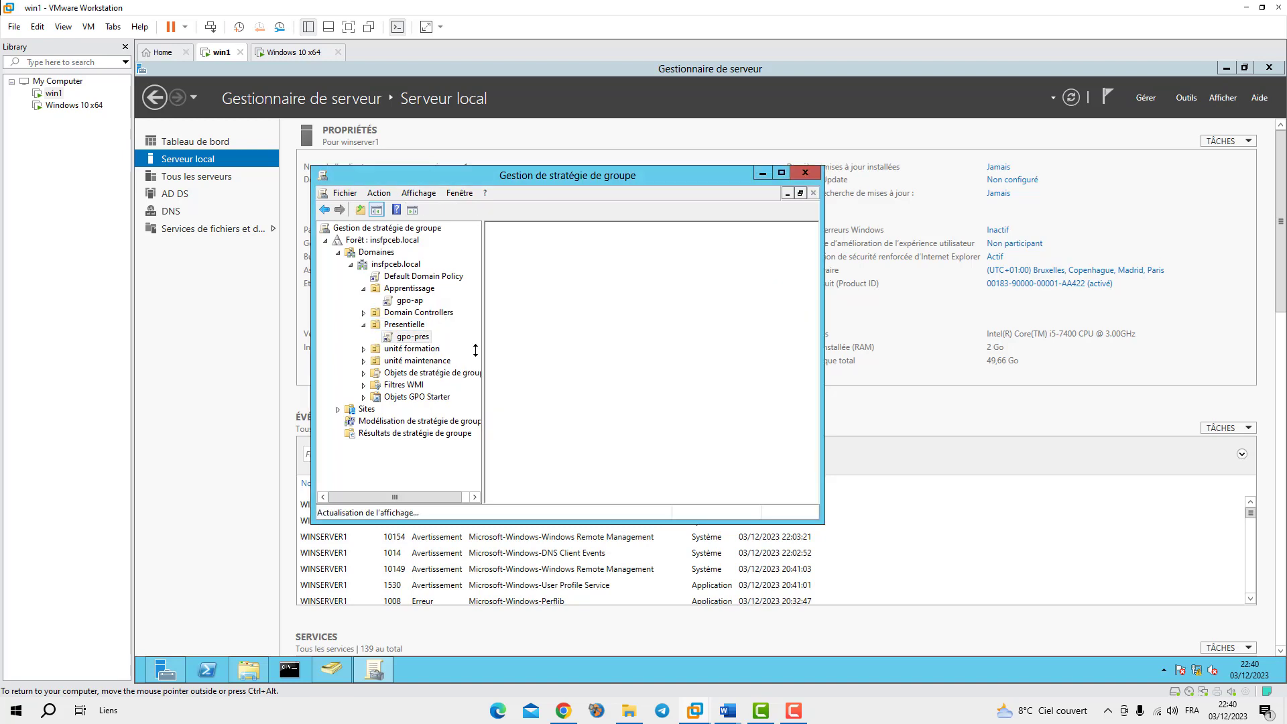
{"action": "right_click", "coordinate": [404, 337]}
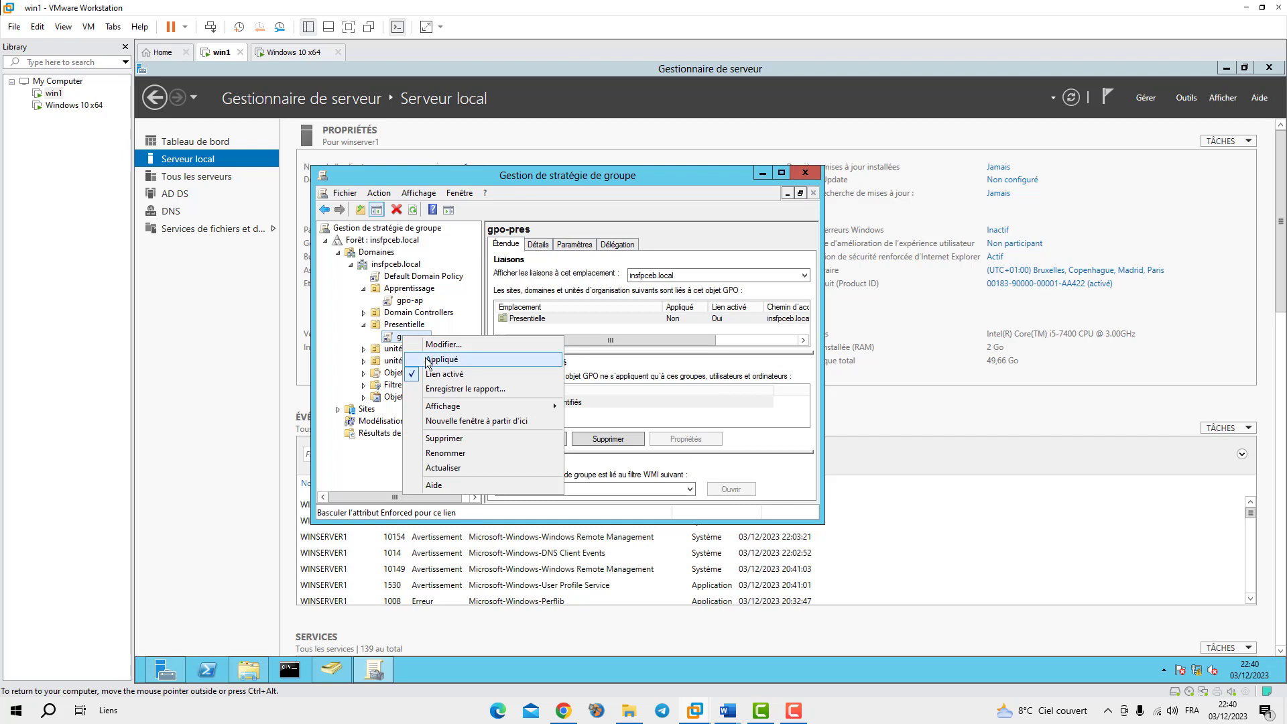
{"action": "left_click", "coordinate": [441, 345]}
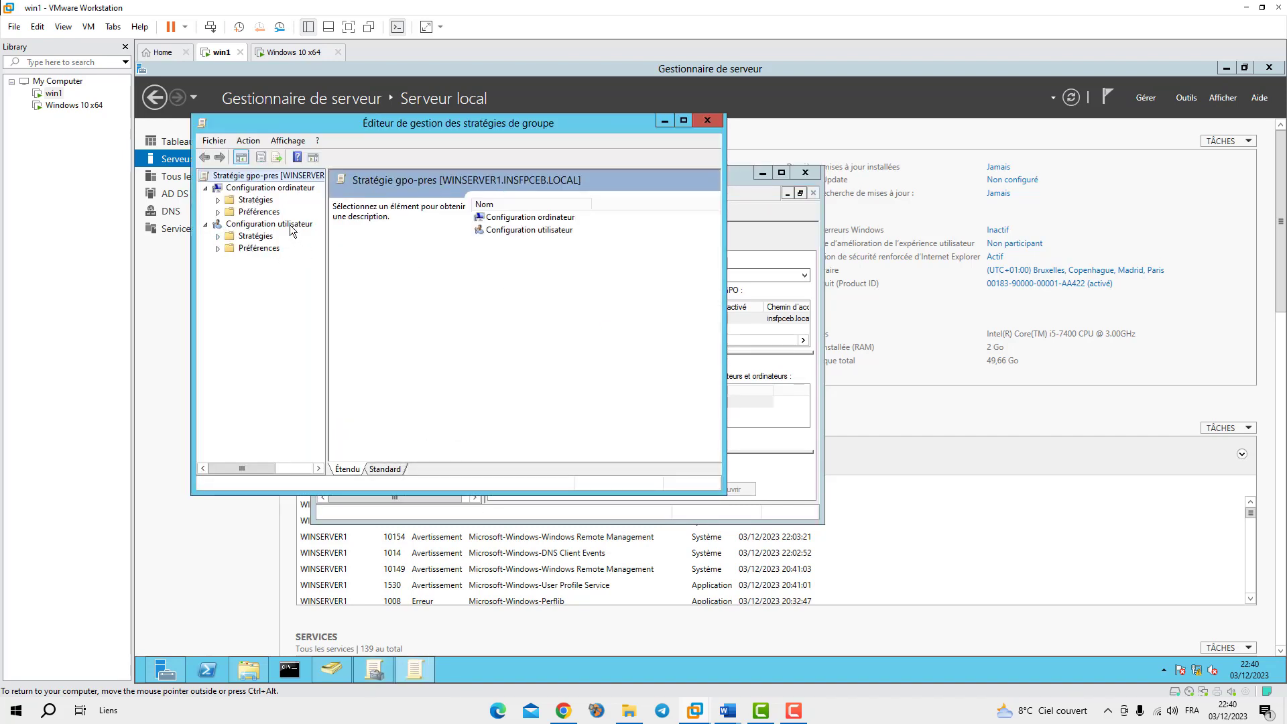
{"action": "double_click", "coordinate": [229, 238]}
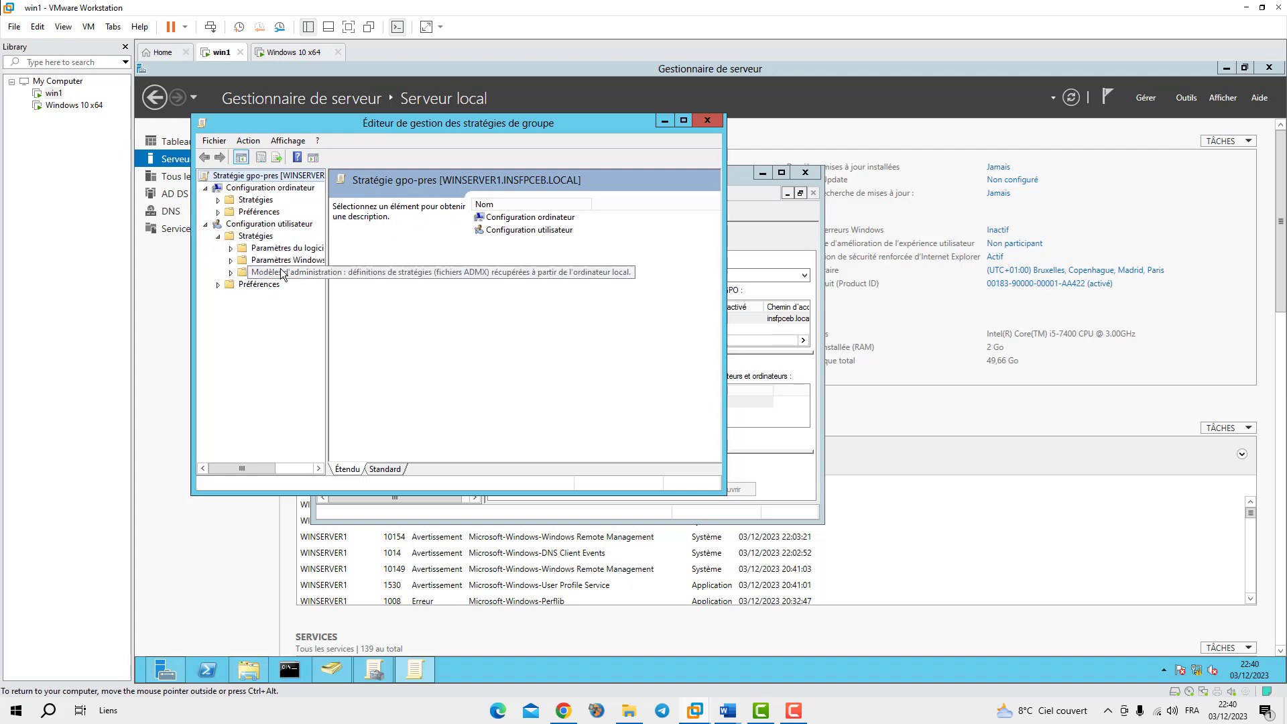
{"action": "left_click", "coordinate": [273, 273]}
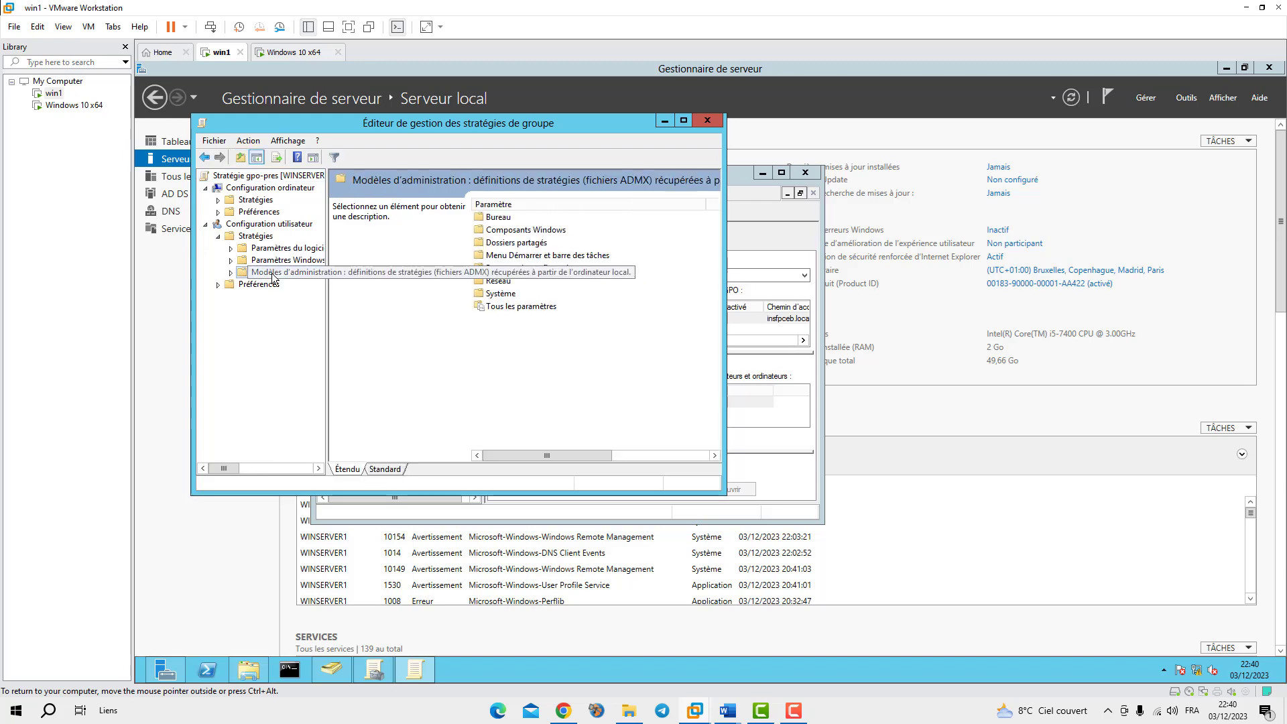
{"action": "double_click", "coordinate": [496, 218]}
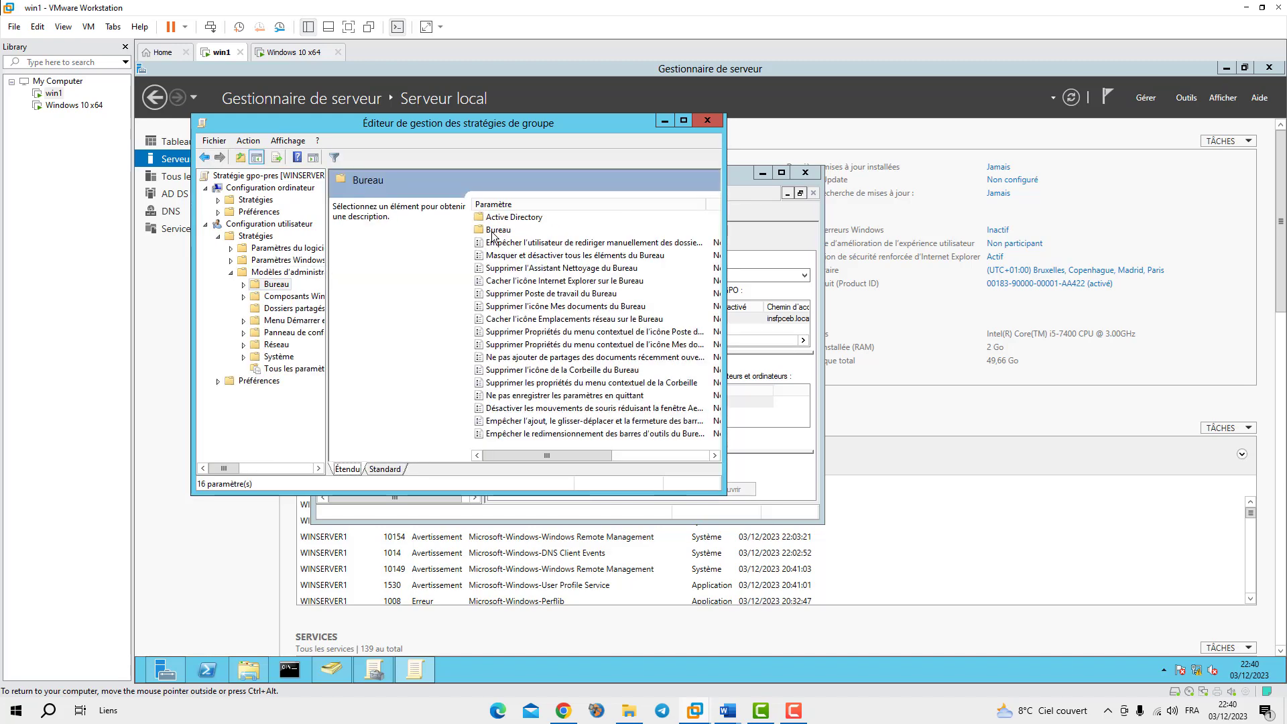
{"action": "double_click", "coordinate": [496, 229]}
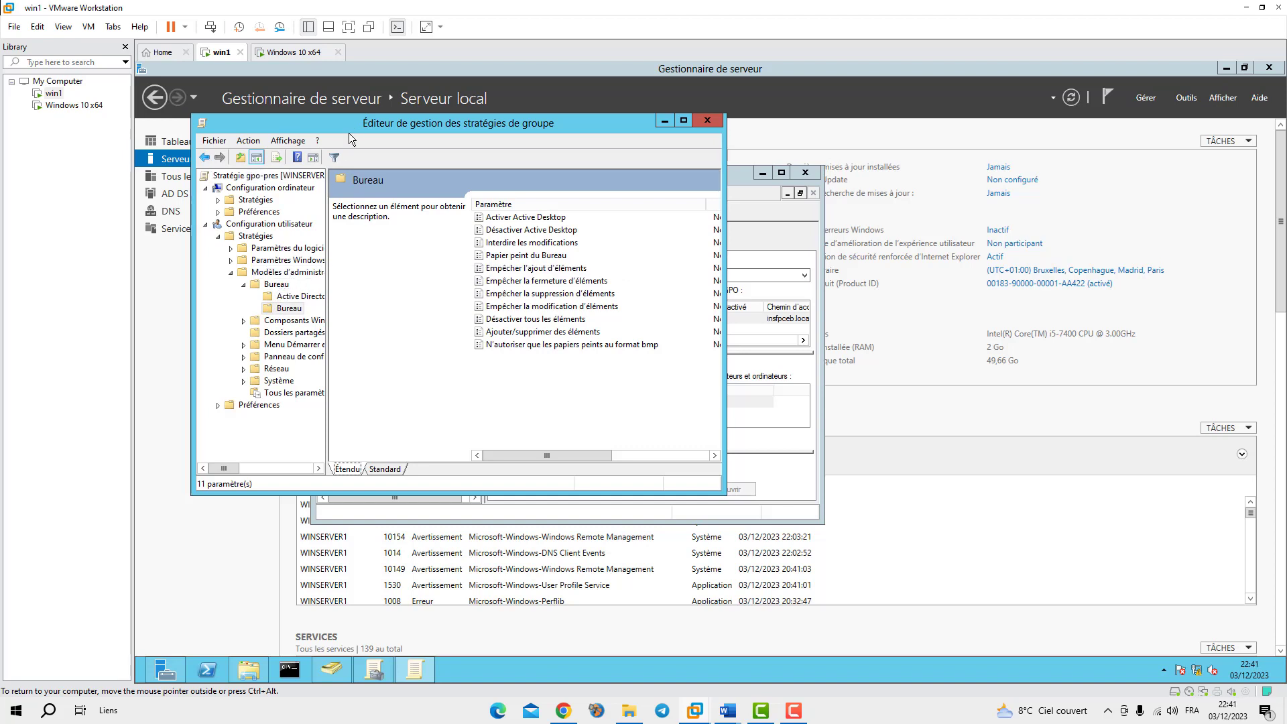
{"action": "left_click_drag", "start_coordinate": [335, 124], "coordinate": [677, 269]}
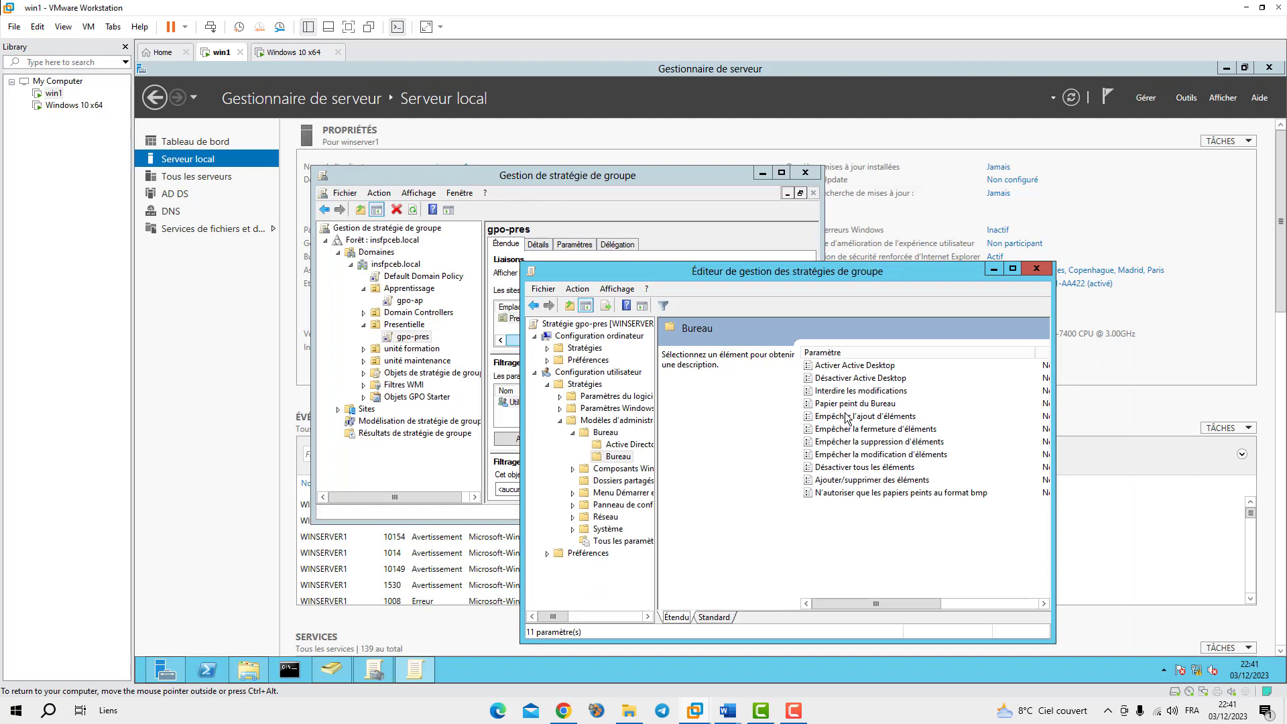
Enable the Papier peint du Bureau policy, then bring up File Explorer to find the wallpaper image
{"action": "left_click", "coordinate": [823, 404]}
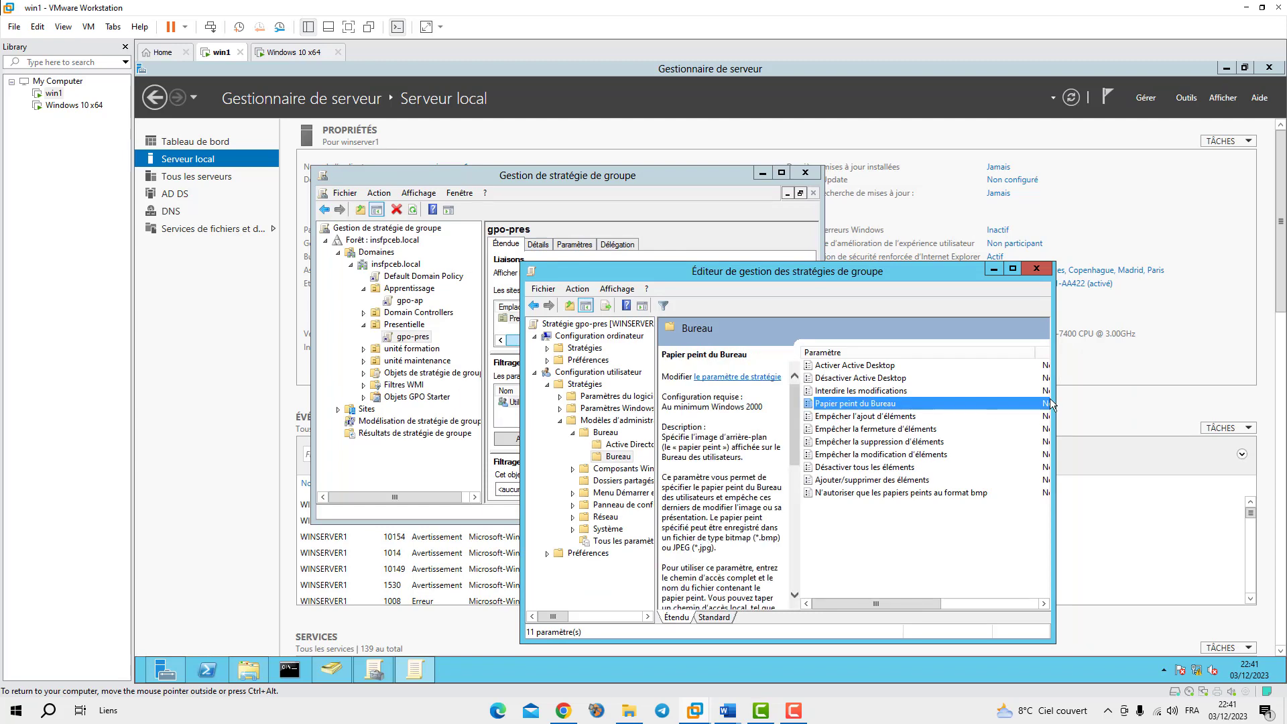
{"action": "key", "text": "Return"}
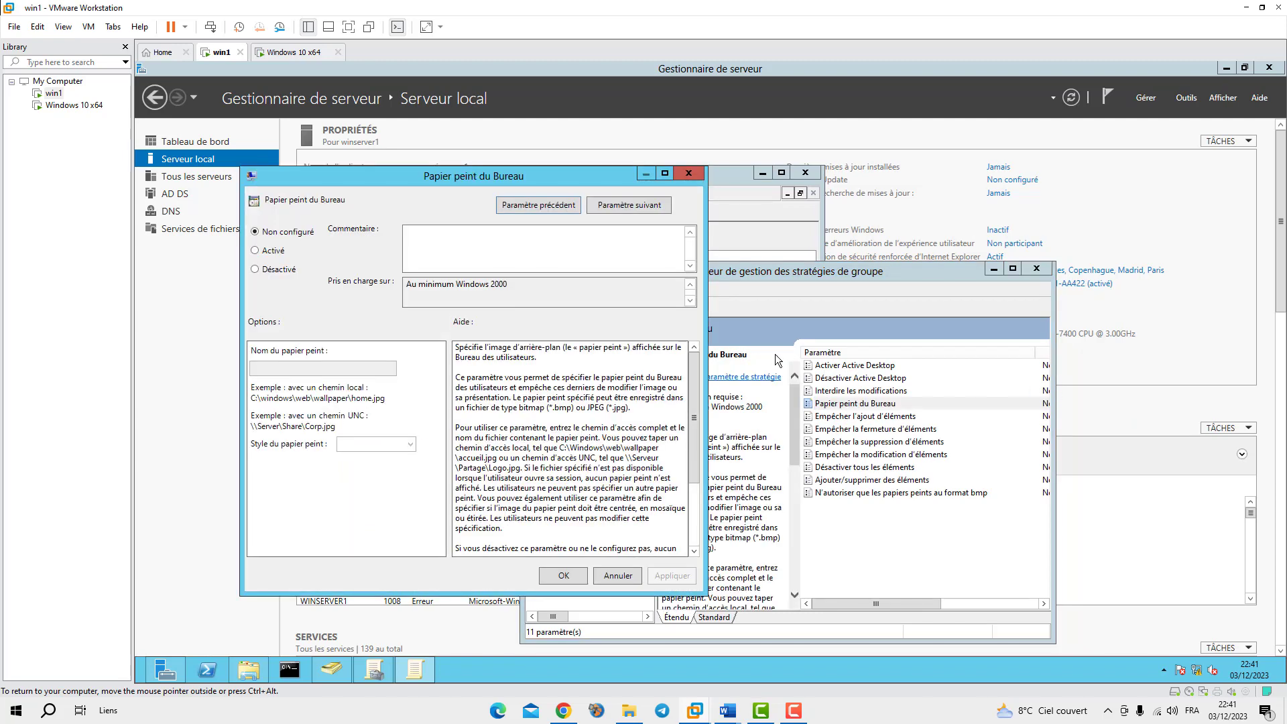
{"action": "left_click", "coordinate": [255, 251]}
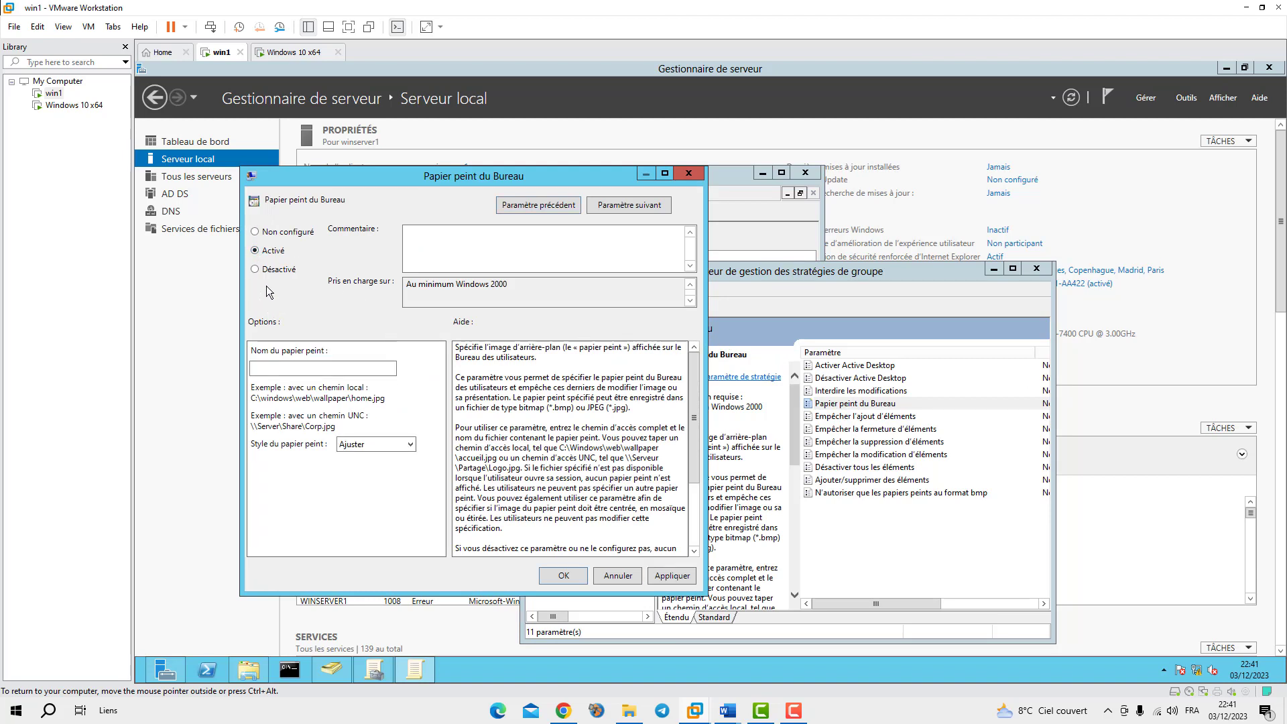
{"action": "left_click", "coordinate": [319, 367]}
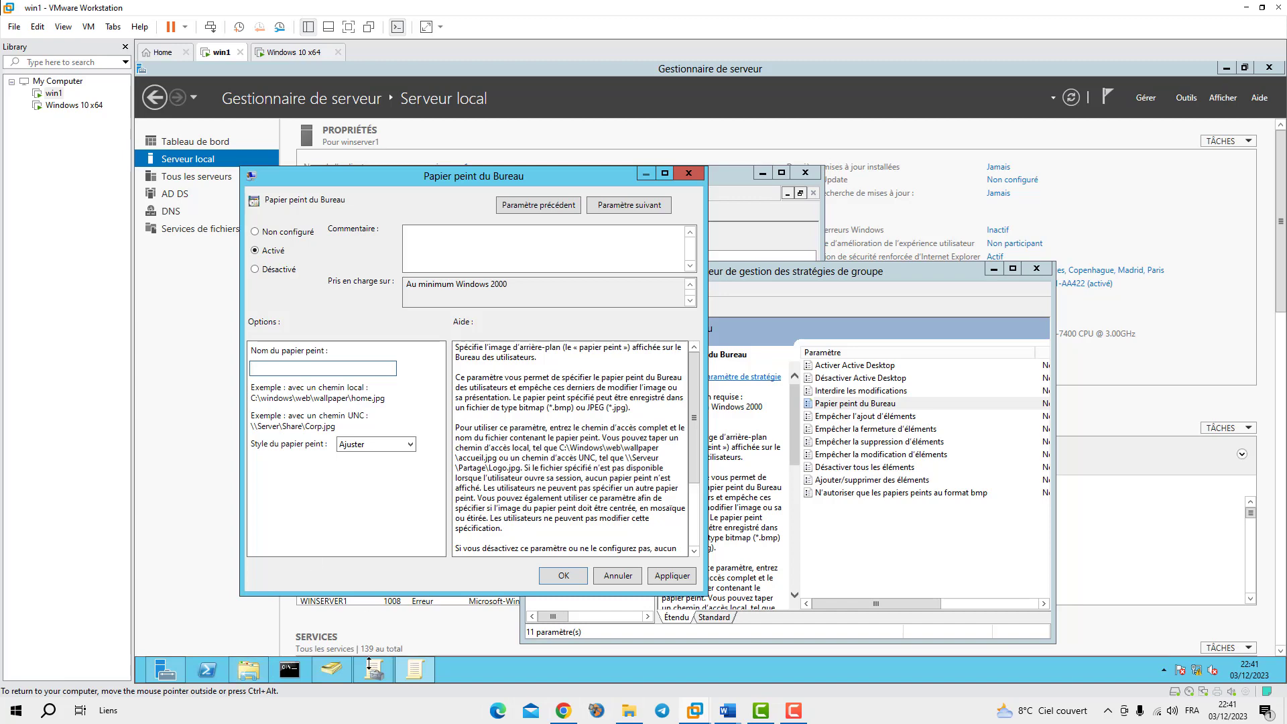
{"action": "left_click", "coordinate": [248, 670]}
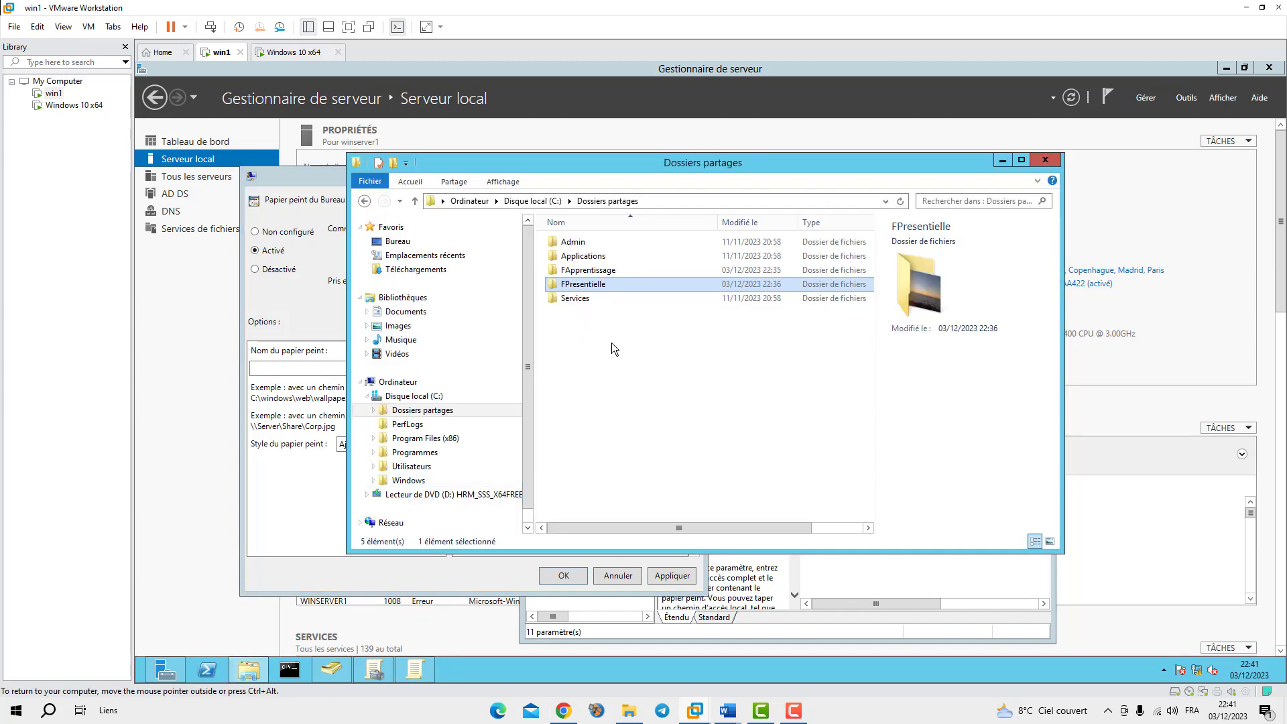
Browse File Explorer to \\winserver1 to list its shares, then return to the wallpaper settings
{"action": "left_click", "coordinate": [656, 201]}
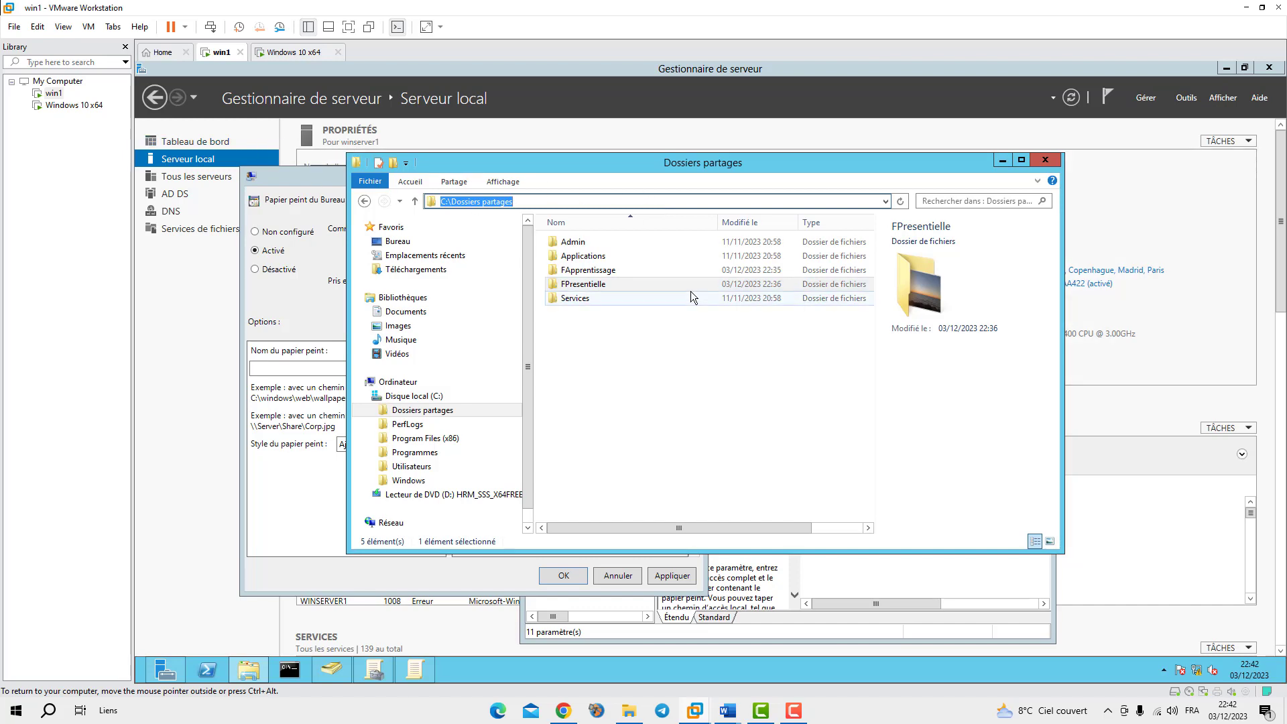
{"action": "mouse_move", "coordinate": [693, 296]}
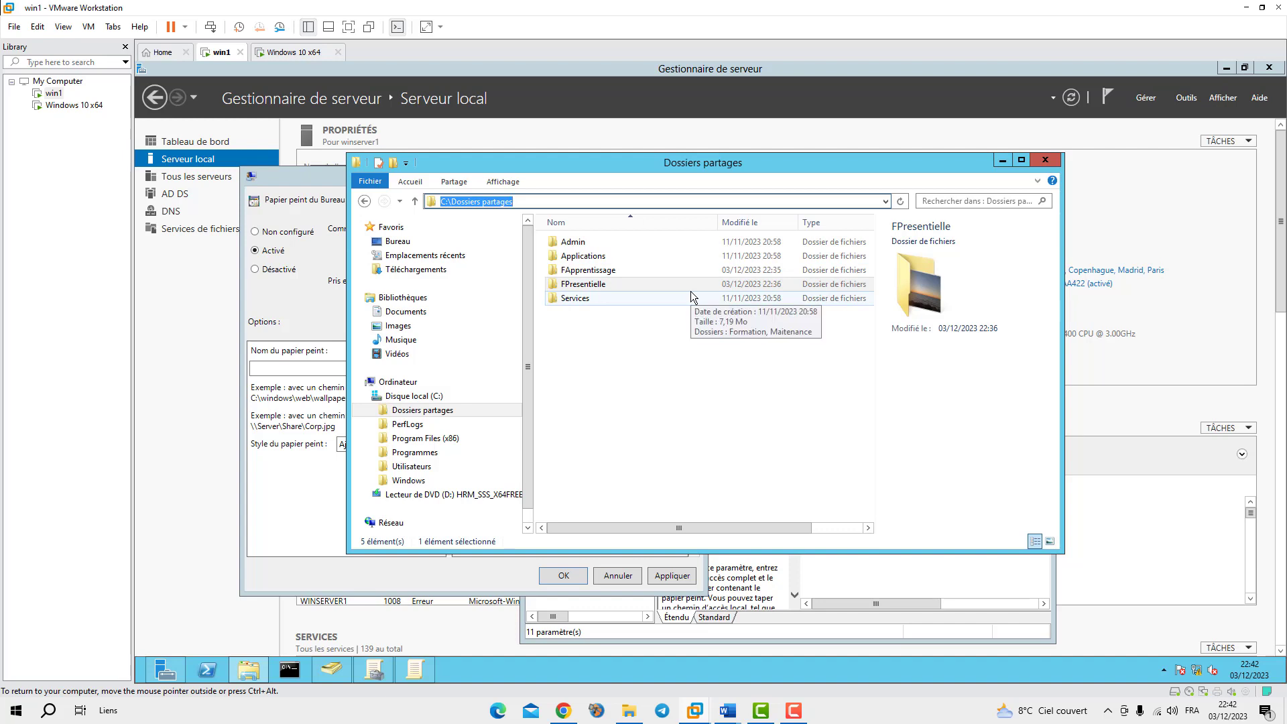
{"action": "type", "text": "winserver1"}
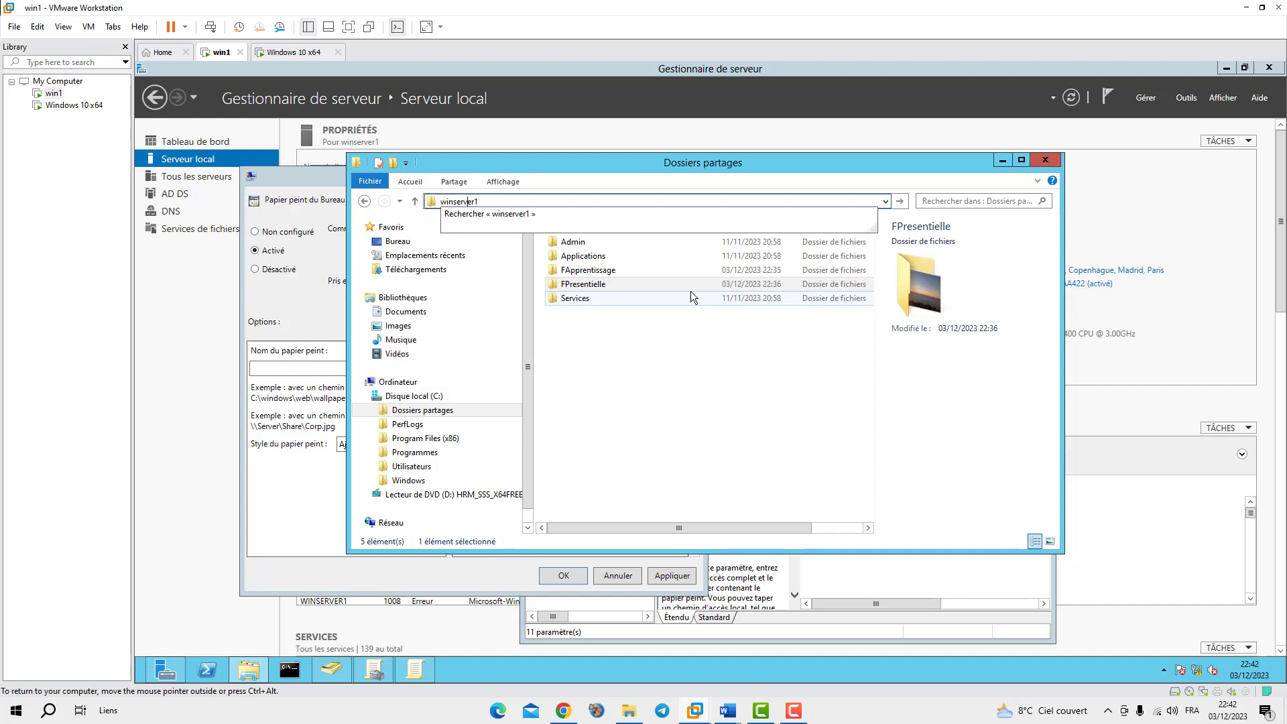
{"action": "type", "text": "\\\\"}
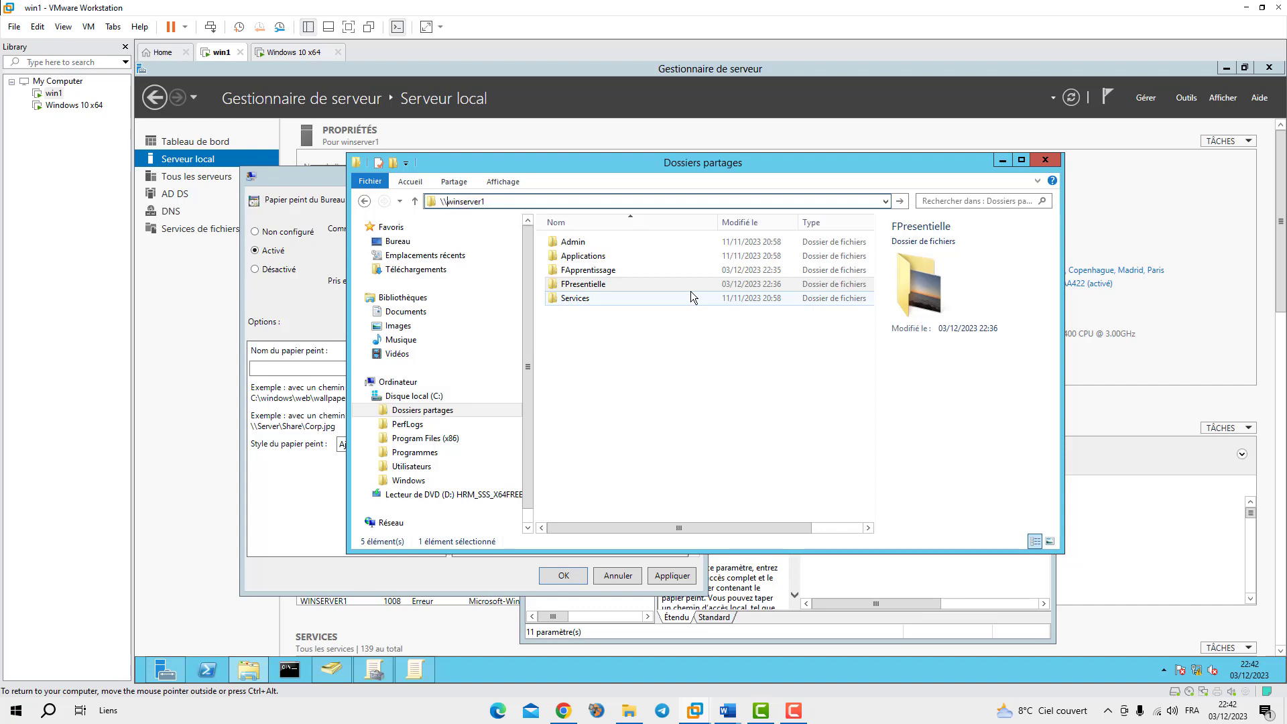
{"action": "key", "text": "Return"}
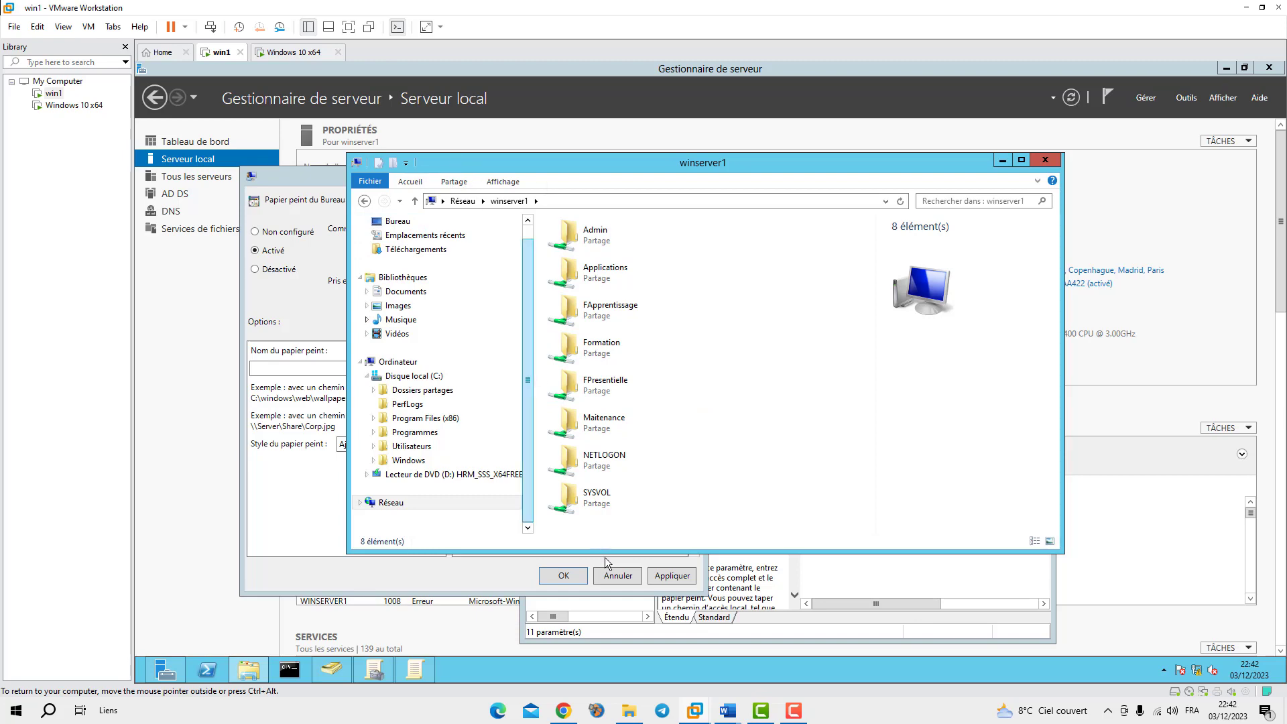
{"action": "left_click", "coordinate": [440, 571]}
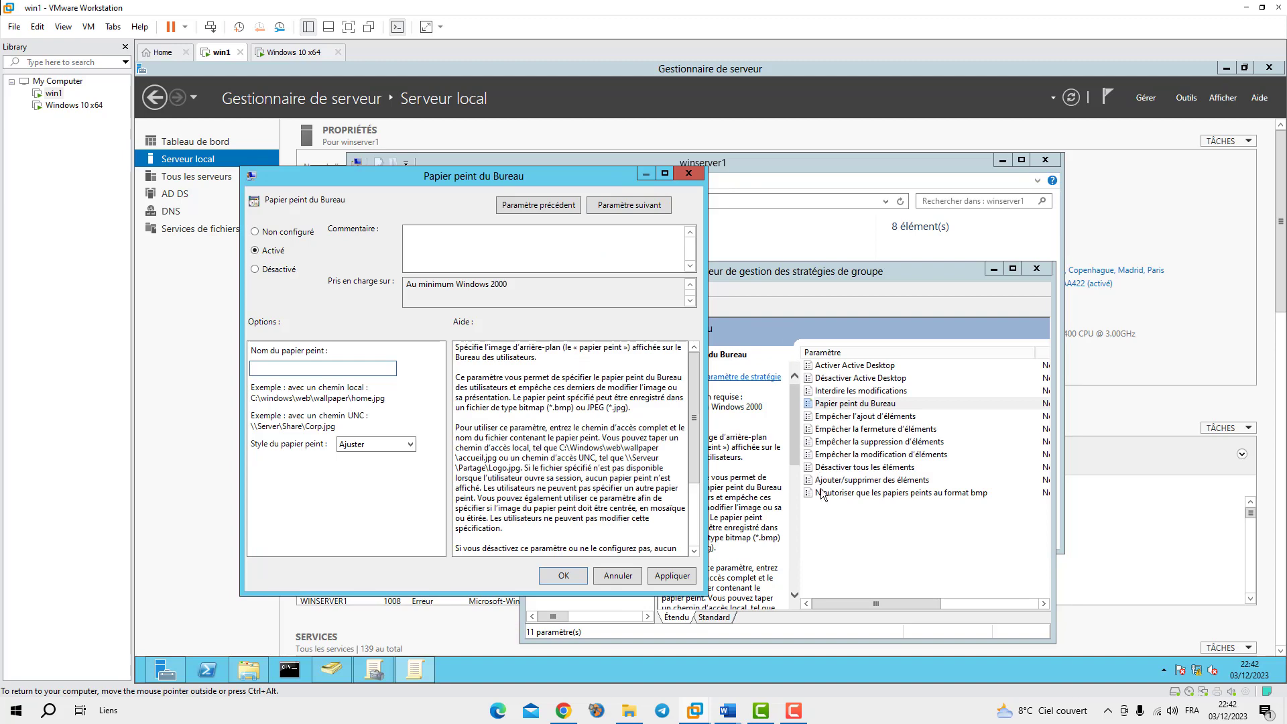
Close the Papier peint du Bureau dialog without saving, minimize the windows and restore the policy editor
{"action": "left_click_drag", "start_coordinate": [583, 177], "coordinate": [750, 391]}
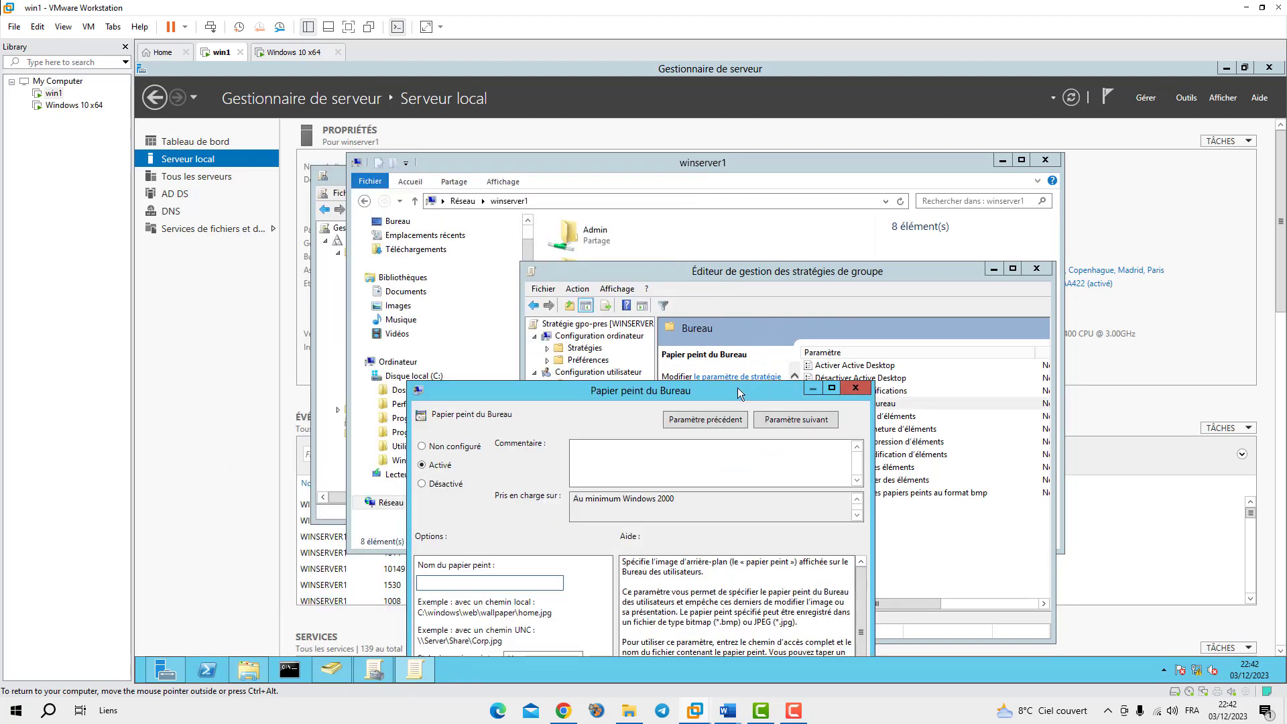
{"action": "left_click_drag", "start_coordinate": [731, 388], "coordinate": [472, 444]}
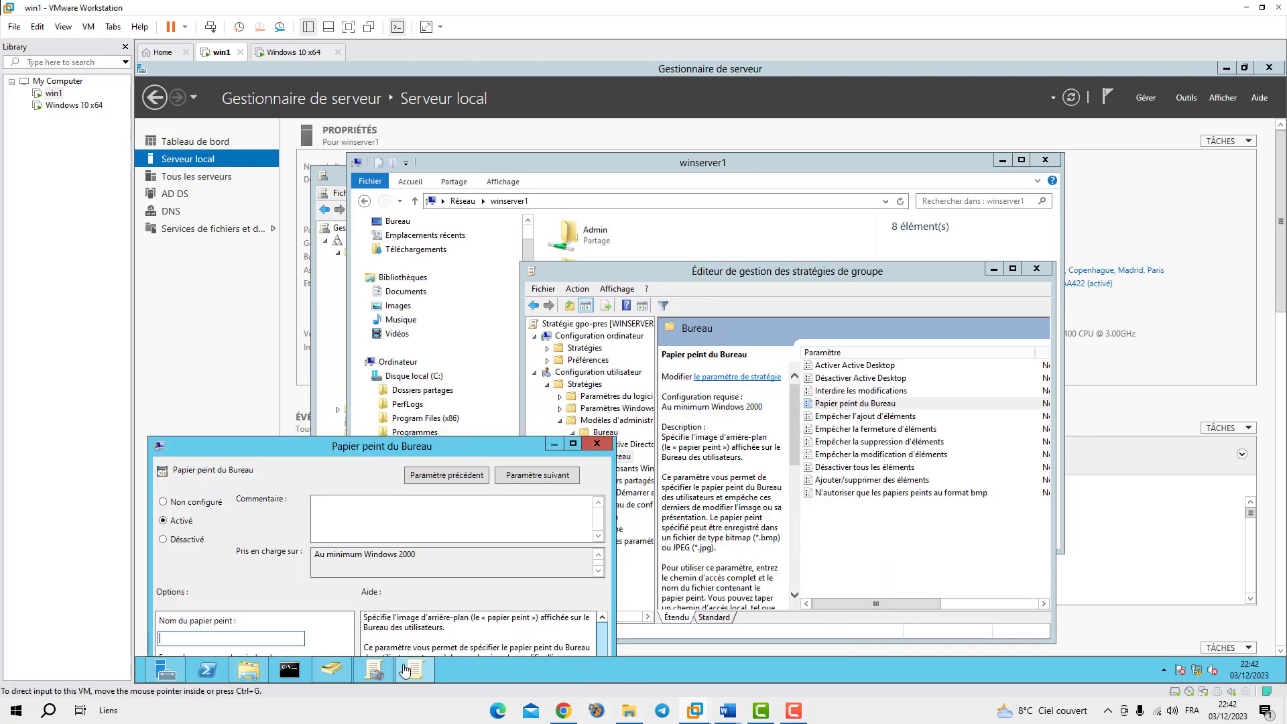
{"action": "mouse_move", "coordinate": [412, 671]}
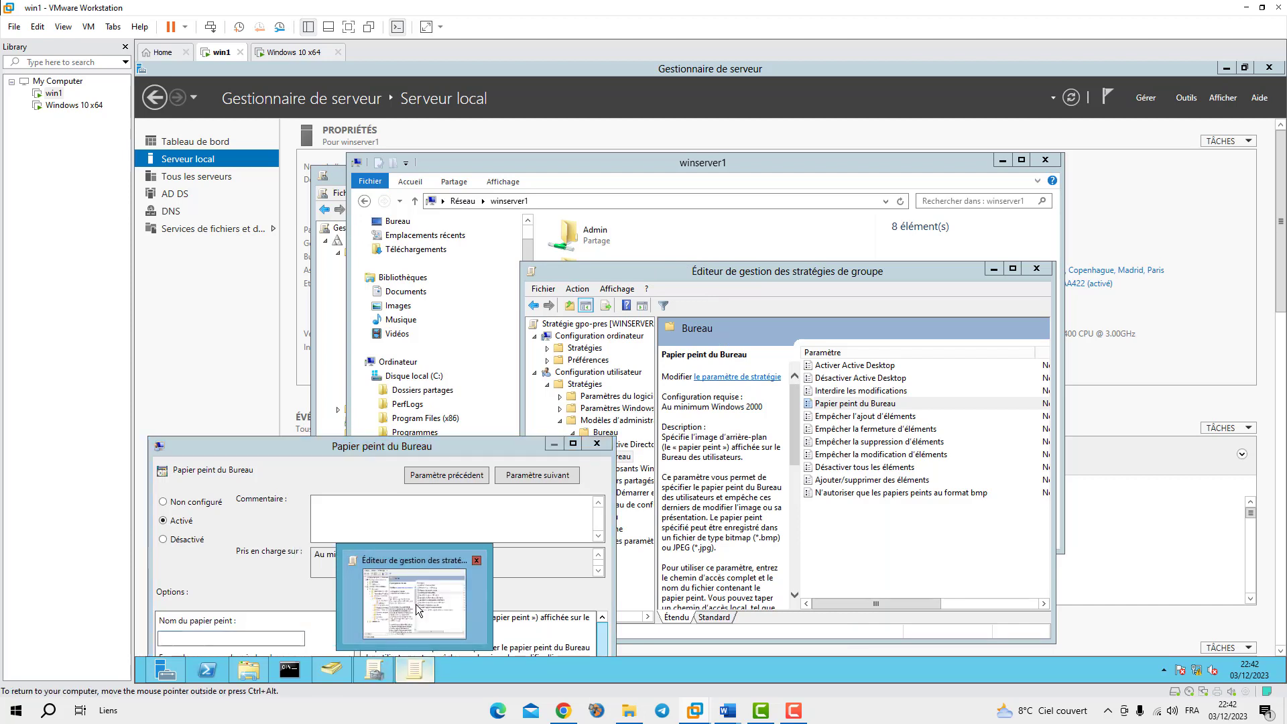
{"action": "left_click", "coordinate": [415, 603]}
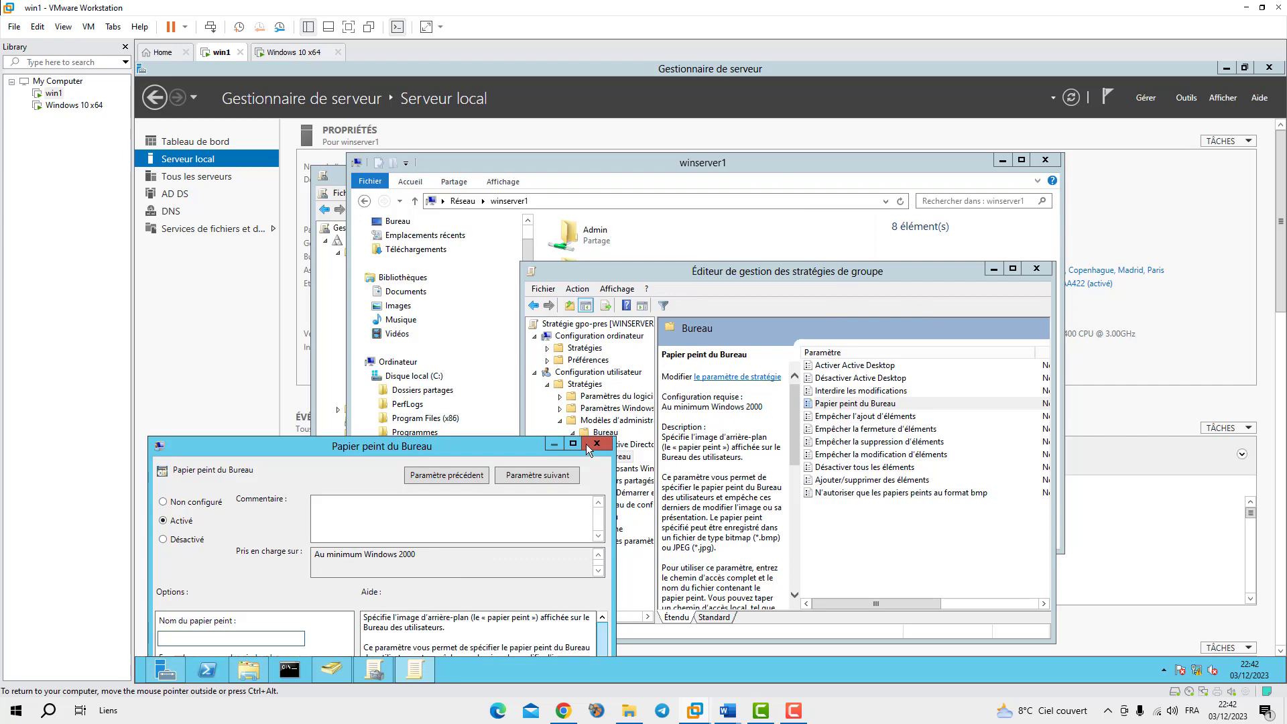
{"action": "left_click_drag", "start_coordinate": [499, 448], "coordinate": [1139, 312]}
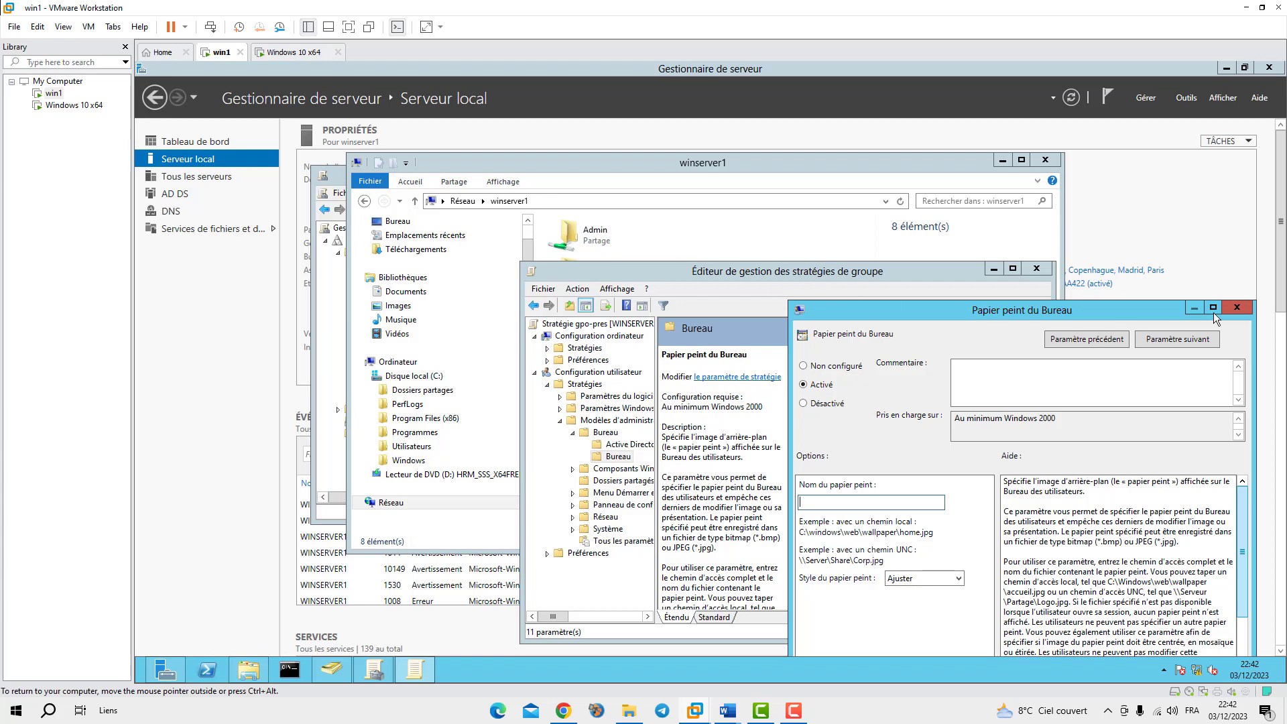
{"action": "left_click", "coordinate": [1235, 308]}
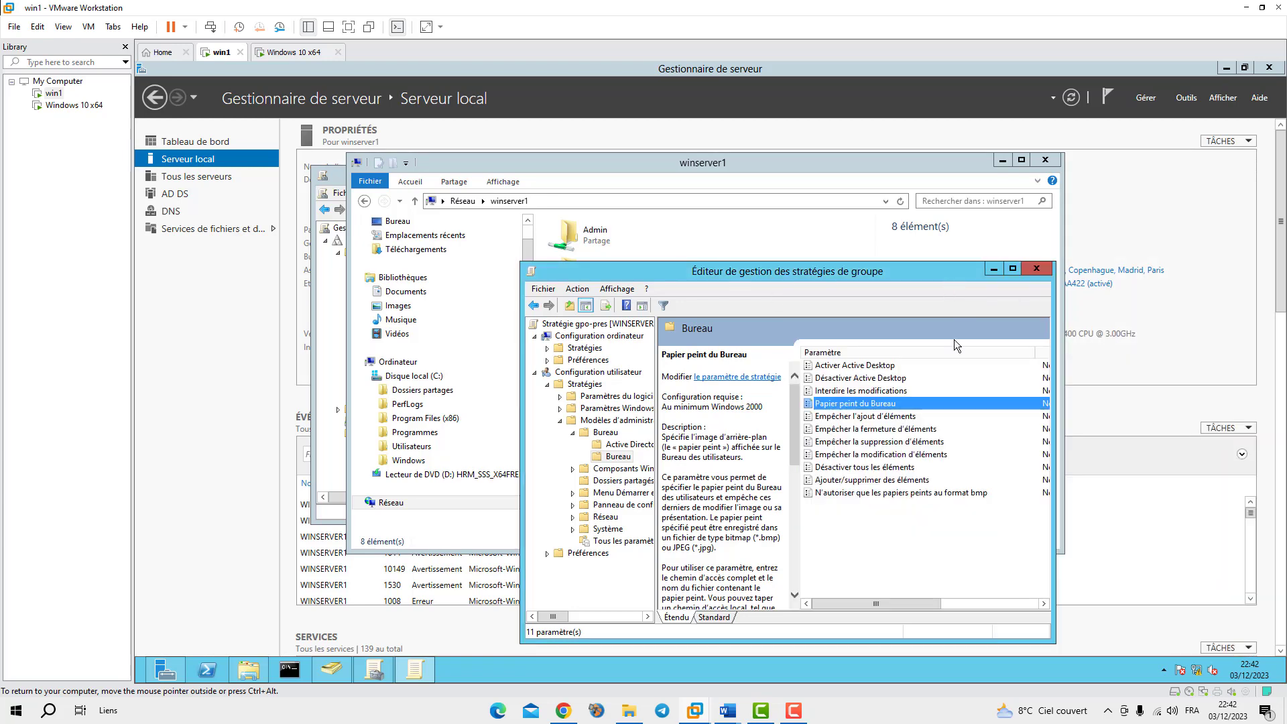
{"action": "left_click", "coordinate": [993, 270]}
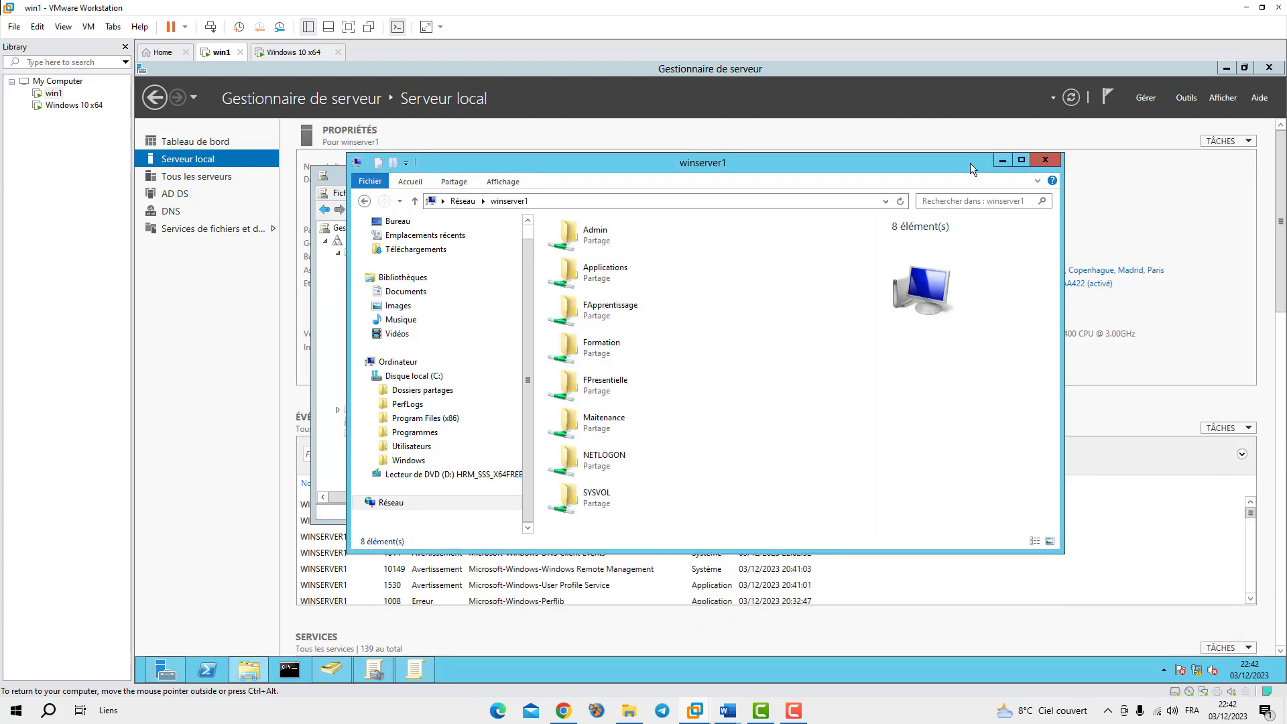
{"action": "left_click", "coordinate": [1002, 162]}
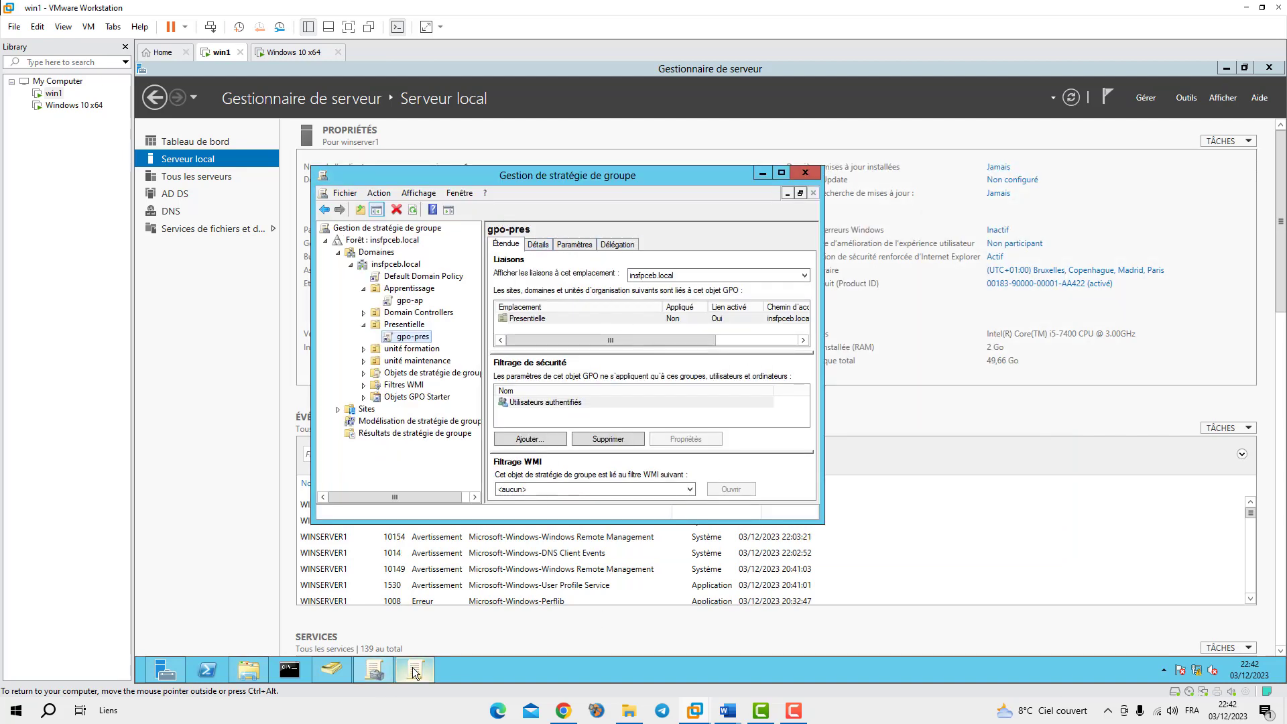
{"action": "mouse_move", "coordinate": [415, 672]}
{"action": "left_click", "coordinate": [428, 612]}
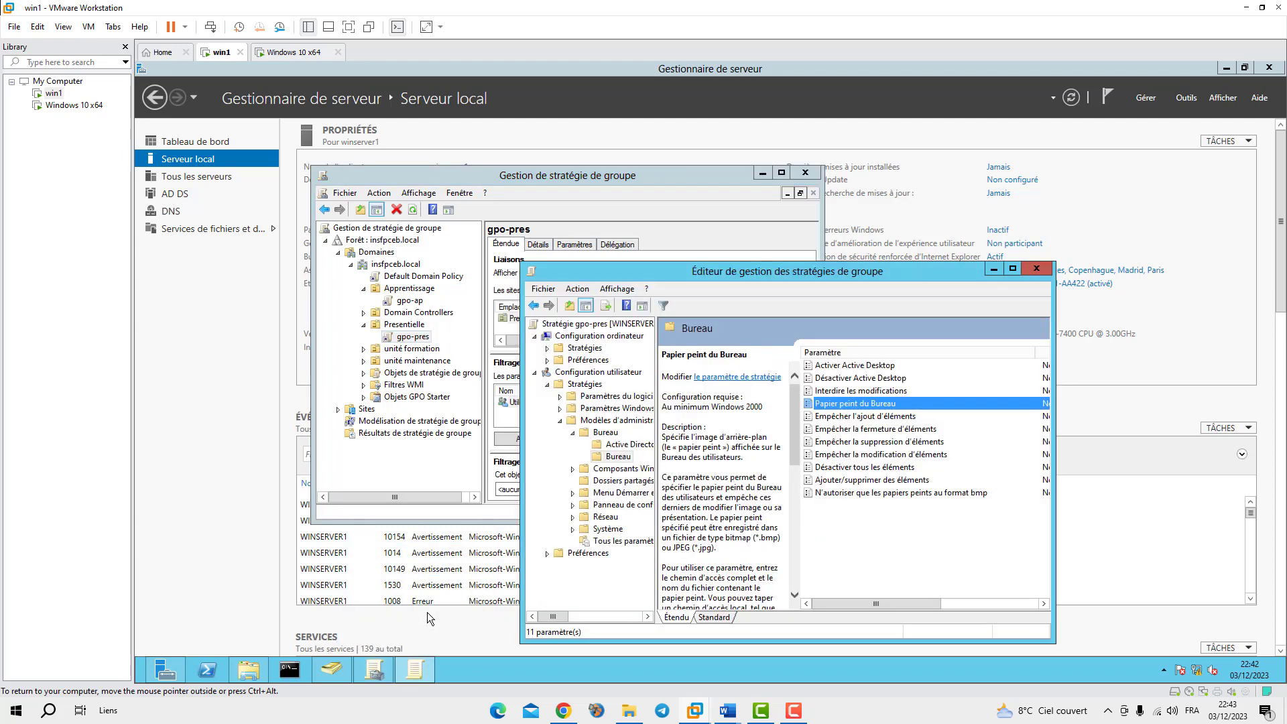
Enable Papier peint du Bureau and paste the \\winserver1\FPresentielle path as wallpaper name
{"action": "double_click", "coordinate": [811, 403]}
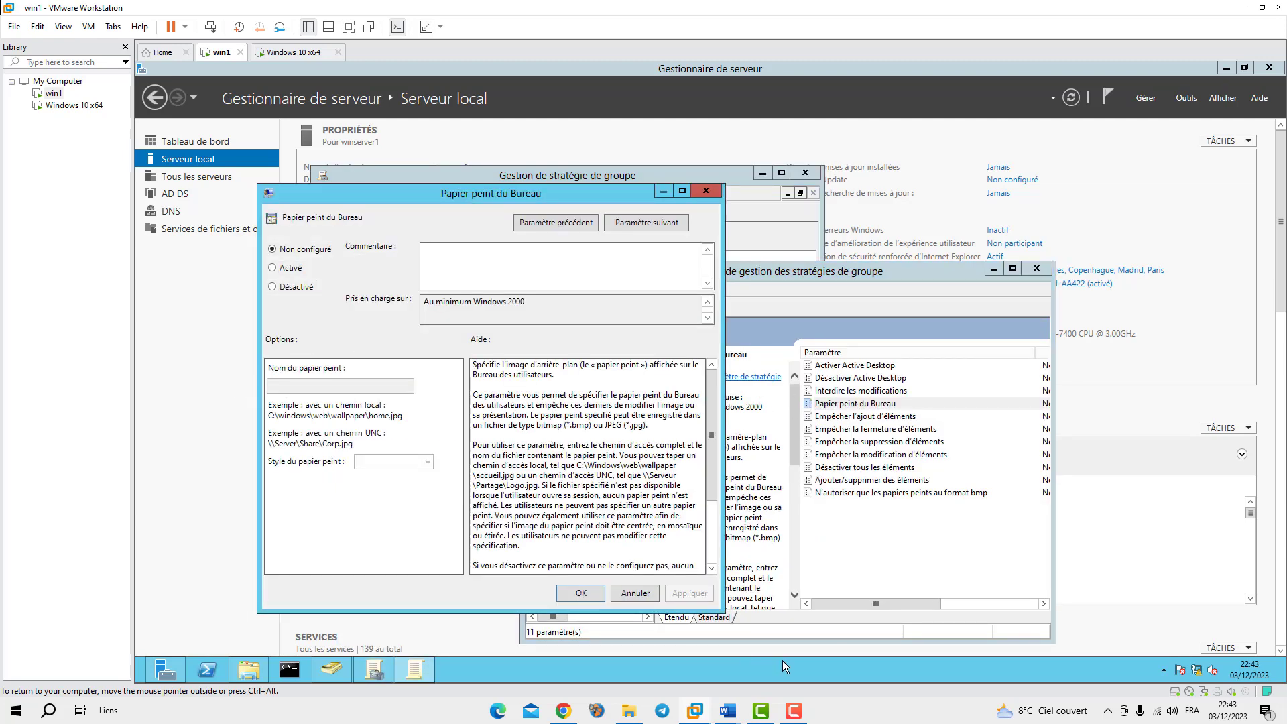
{"action": "left_click", "coordinate": [248, 671]}
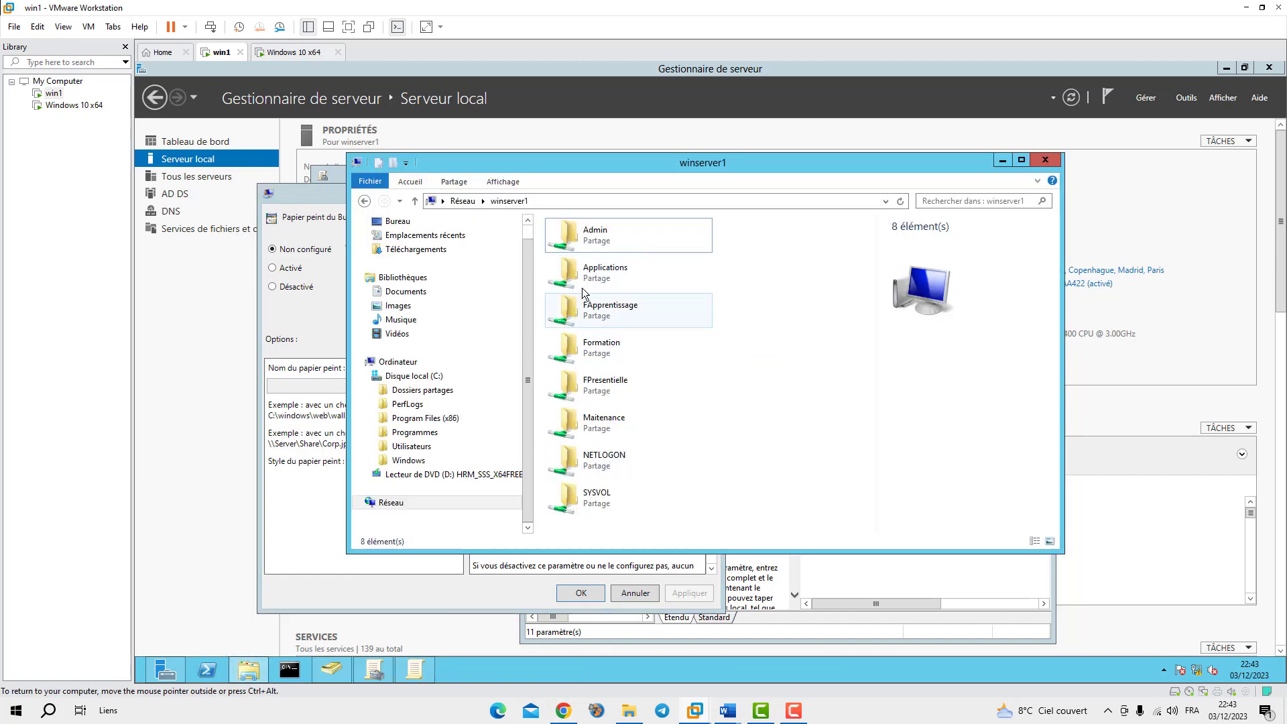
{"action": "double_click", "coordinate": [572, 386]}
{"action": "left_click", "coordinate": [595, 199]}
{"action": "key", "text": "ctrl+c"}
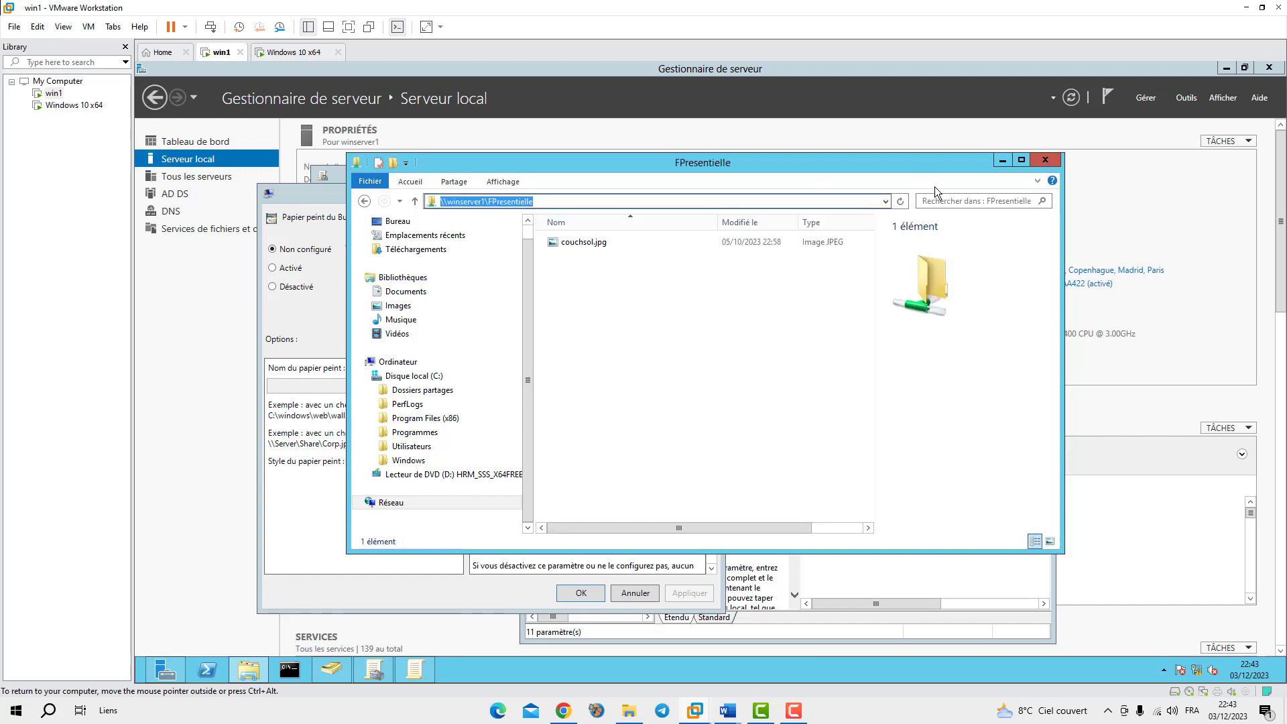
{"action": "left_click", "coordinate": [1001, 160]}
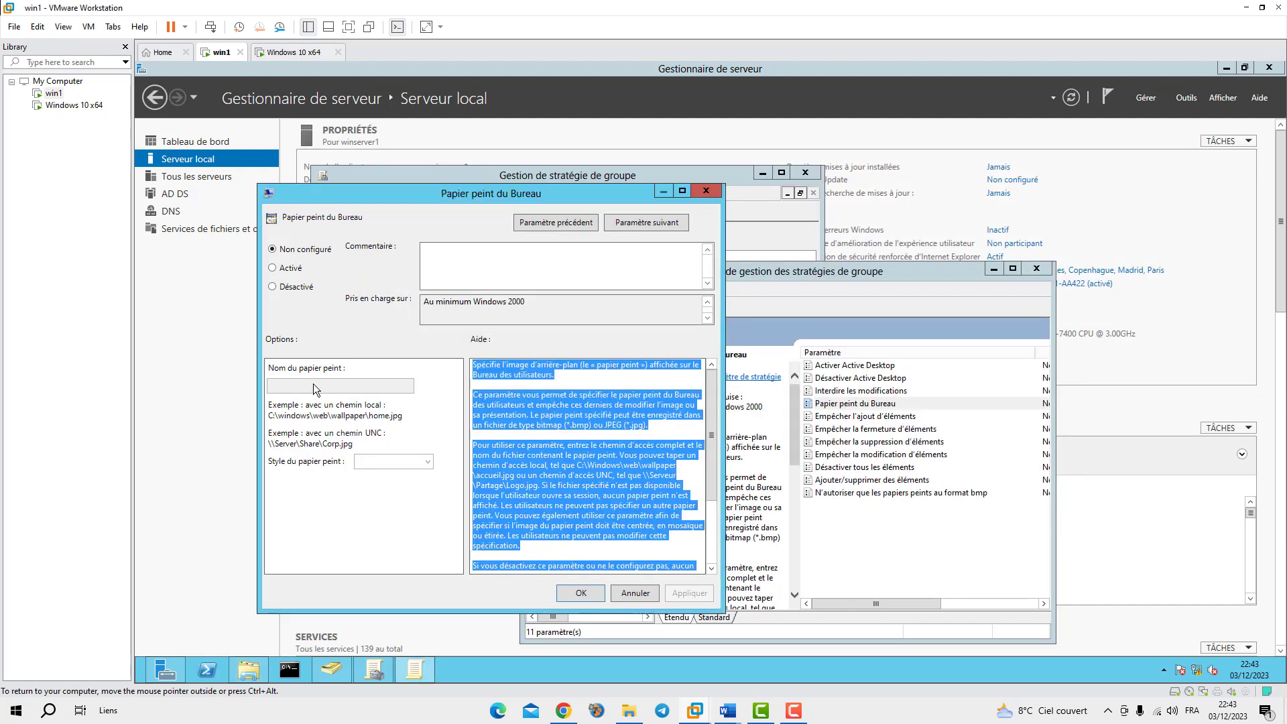
{"action": "left_click", "coordinate": [273, 268]}
{"action": "left_click", "coordinate": [316, 385]}
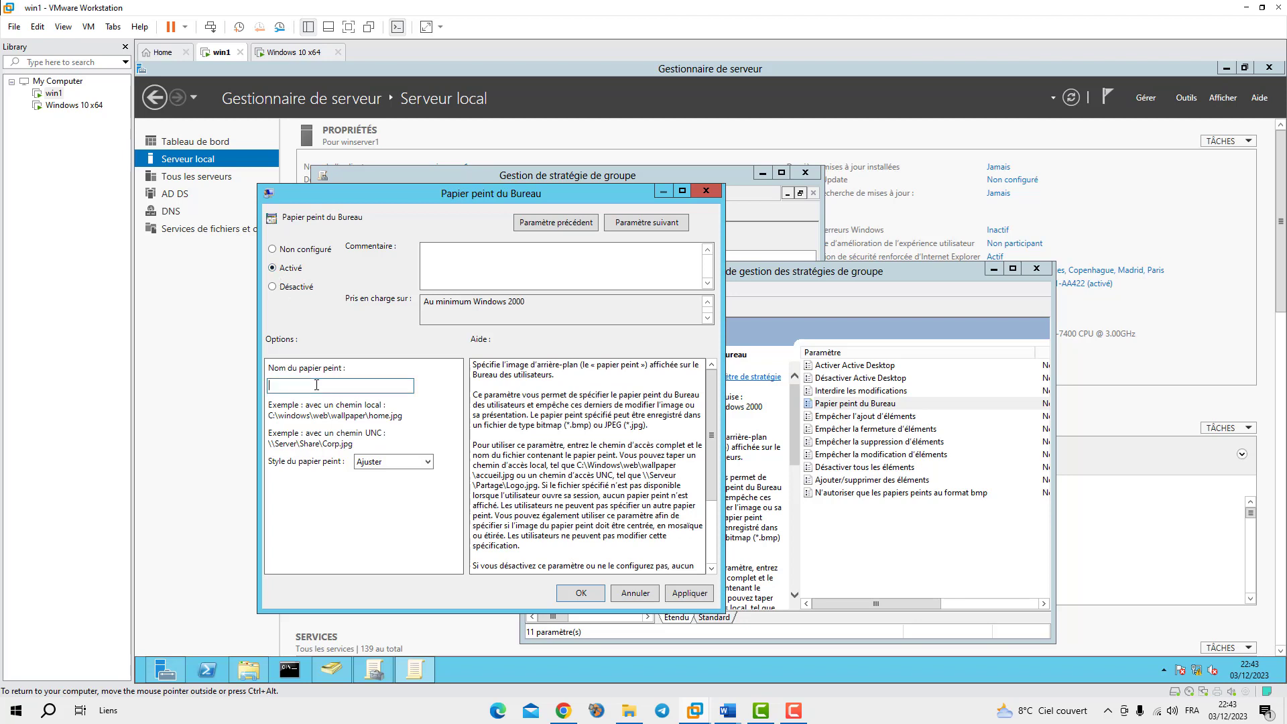
{"action": "key", "text": "ctrl+v"}
Append couchsol.jpg to the wallpaper path and apply the policy settings with OK
{"action": "left_click", "coordinate": [248, 669]}
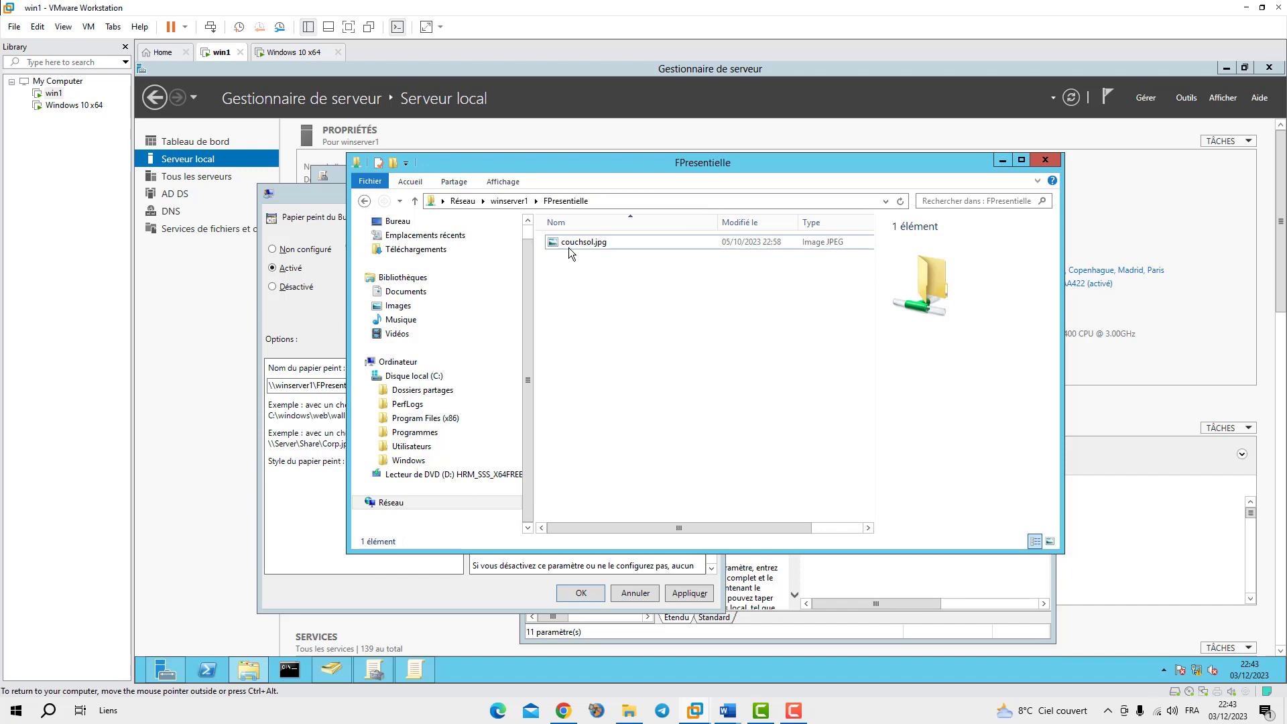
{"action": "left_click", "coordinate": [580, 244]}
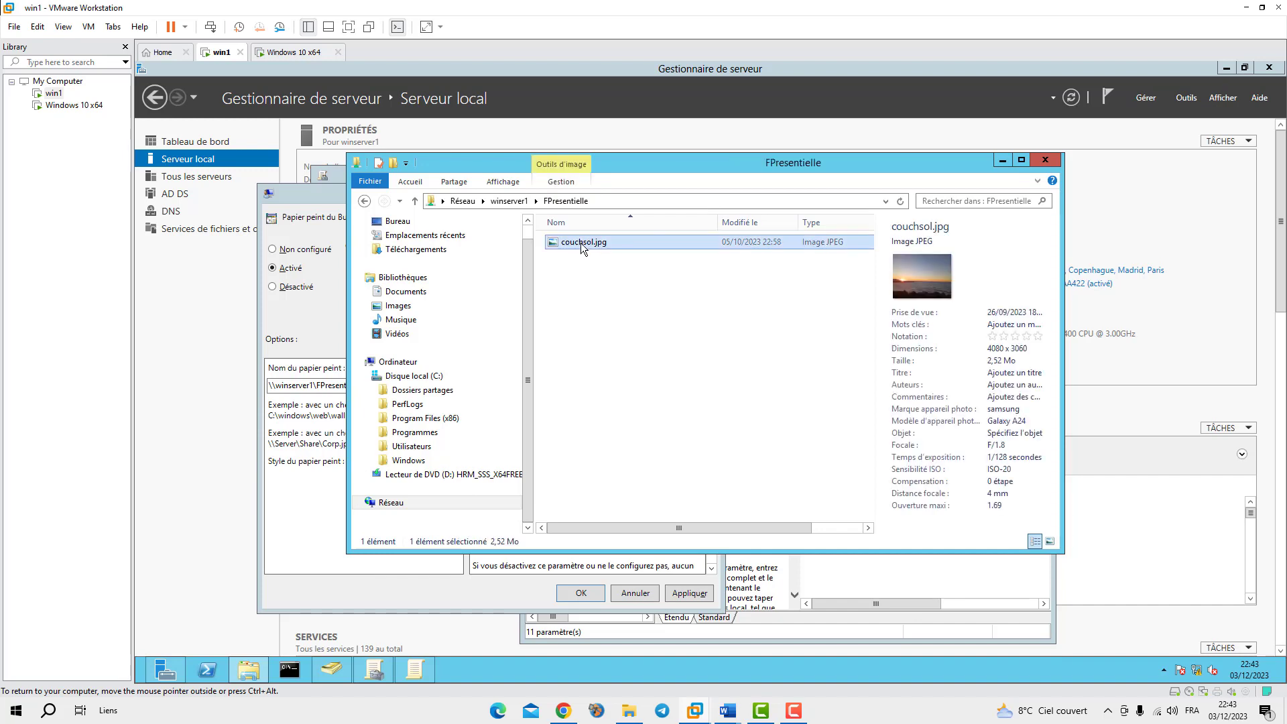
{"action": "left_click", "coordinate": [581, 244]}
{"action": "key", "text": "ctrl+c"}
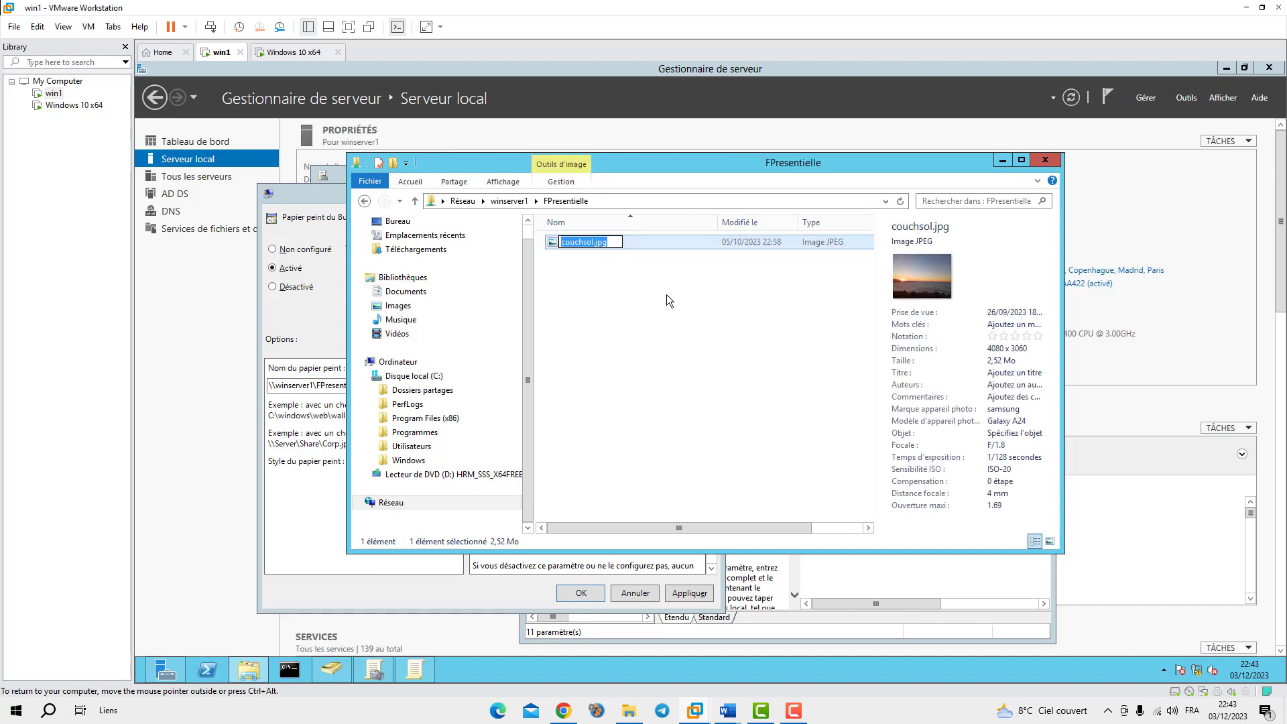
{"action": "key", "text": "shift+Left"}
{"action": "key", "text": "shift+Left"}
{"action": "key", "text": "shift+Left"}
{"action": "key", "text": "shift+Left"}
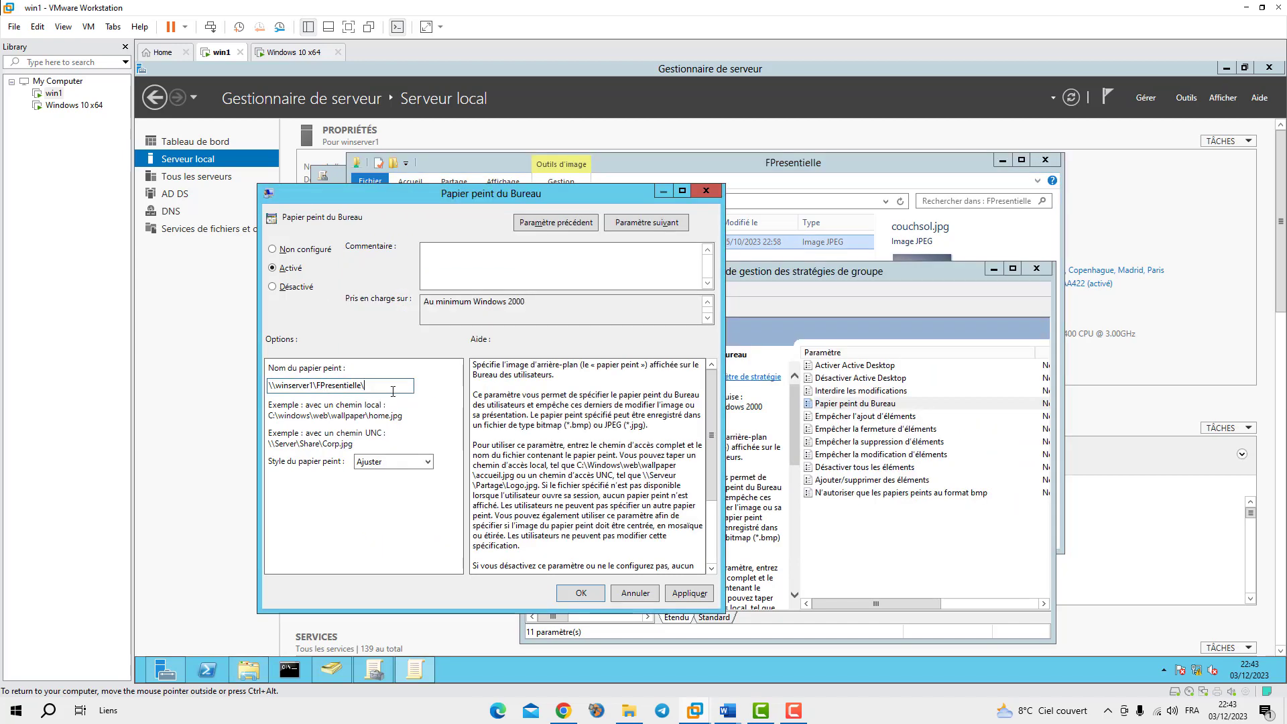
{"action": "key", "text": "ctrl+v"}
{"action": "left_click", "coordinate": [693, 593]}
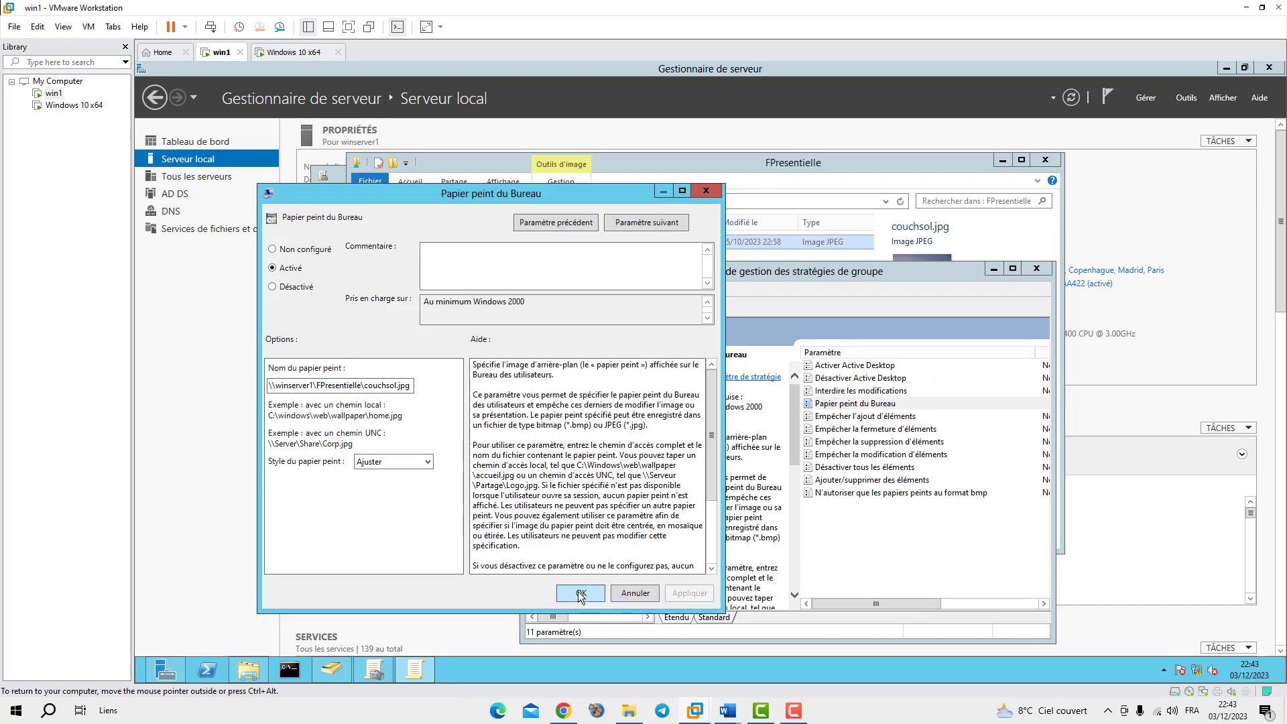
{"action": "left_click", "coordinate": [580, 593]}
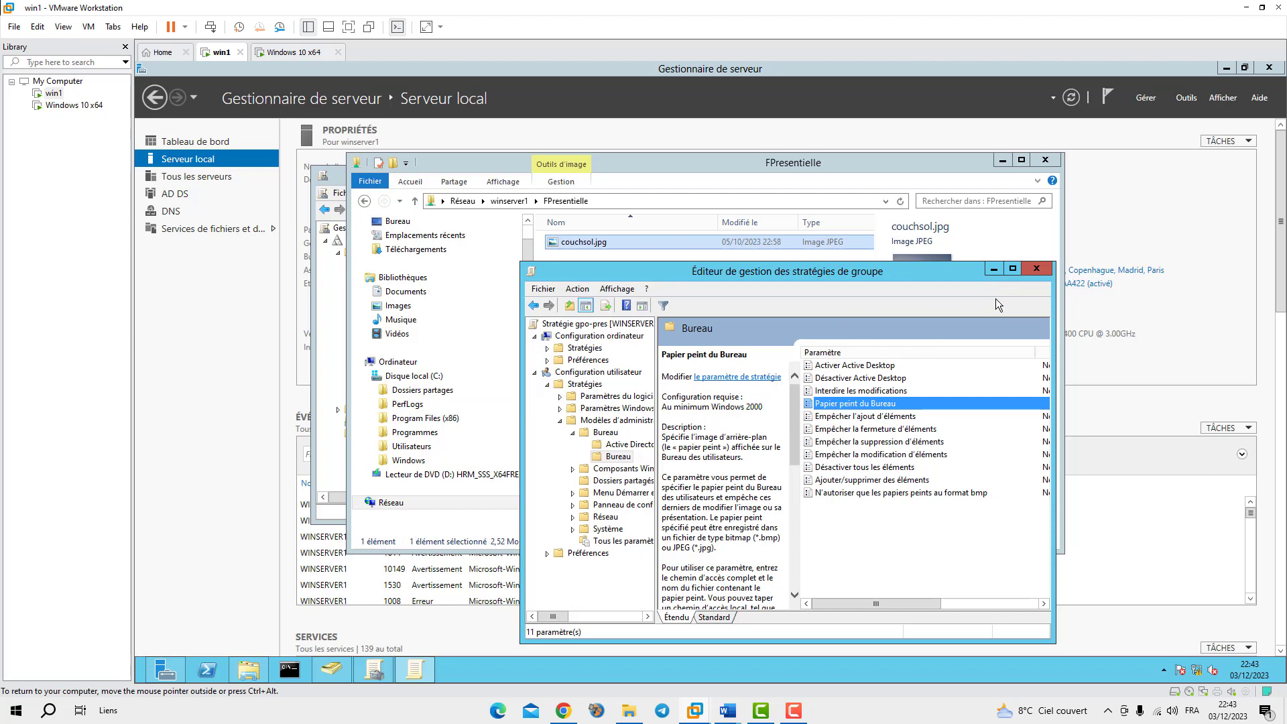
Close the policy editor, enforce the gpo-pres link on Presentielle (Appliqué), and check it took effect
{"action": "left_click", "coordinate": [1038, 269]}
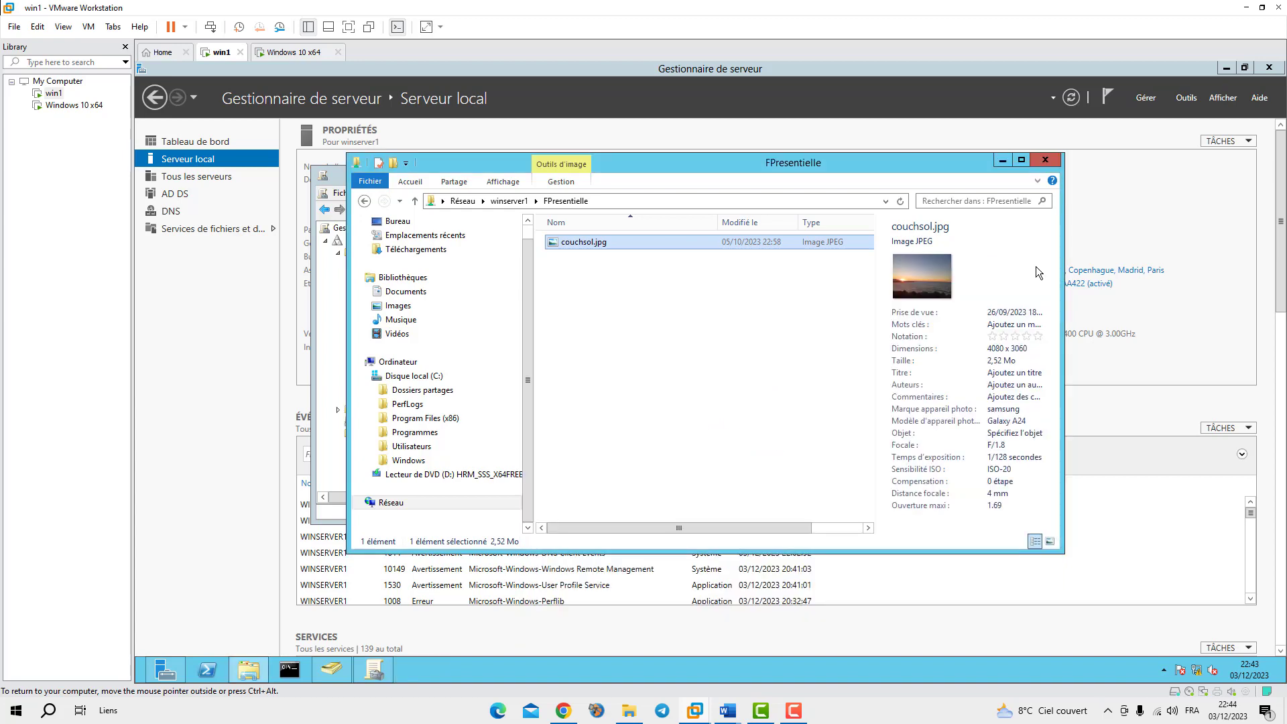
{"action": "left_click", "coordinate": [375, 673]}
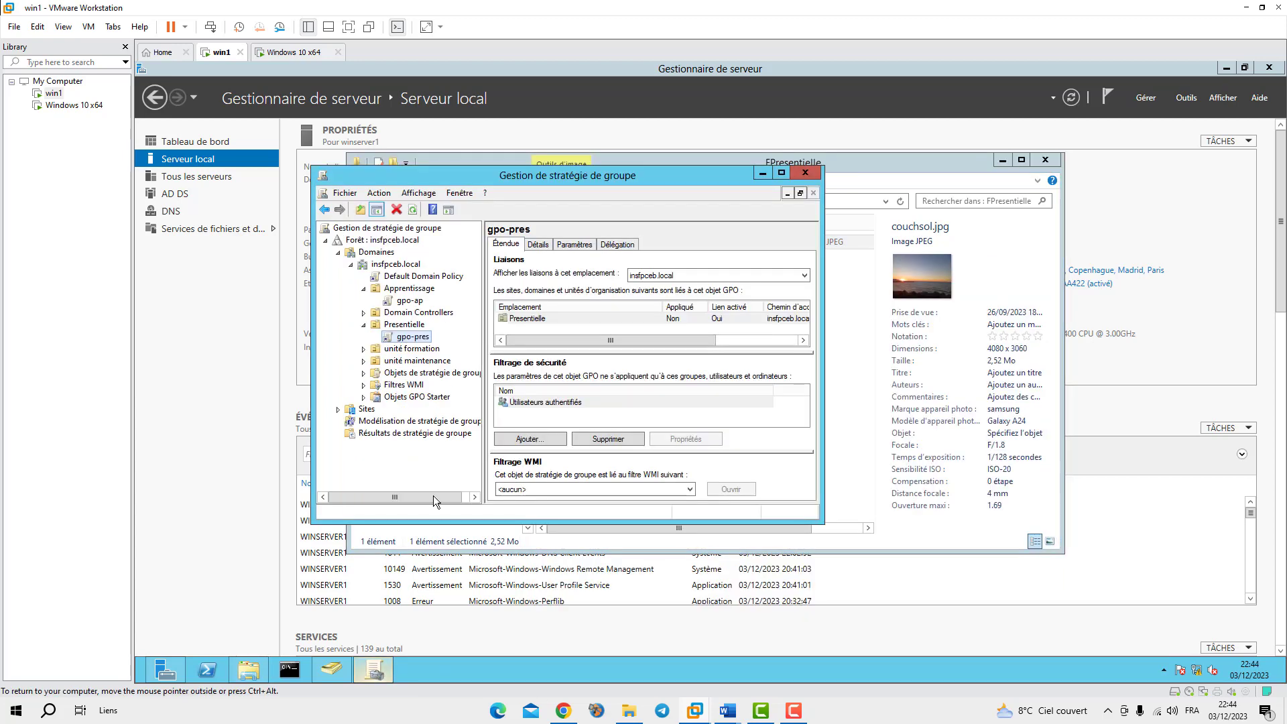
{"action": "right_click", "coordinate": [411, 339]}
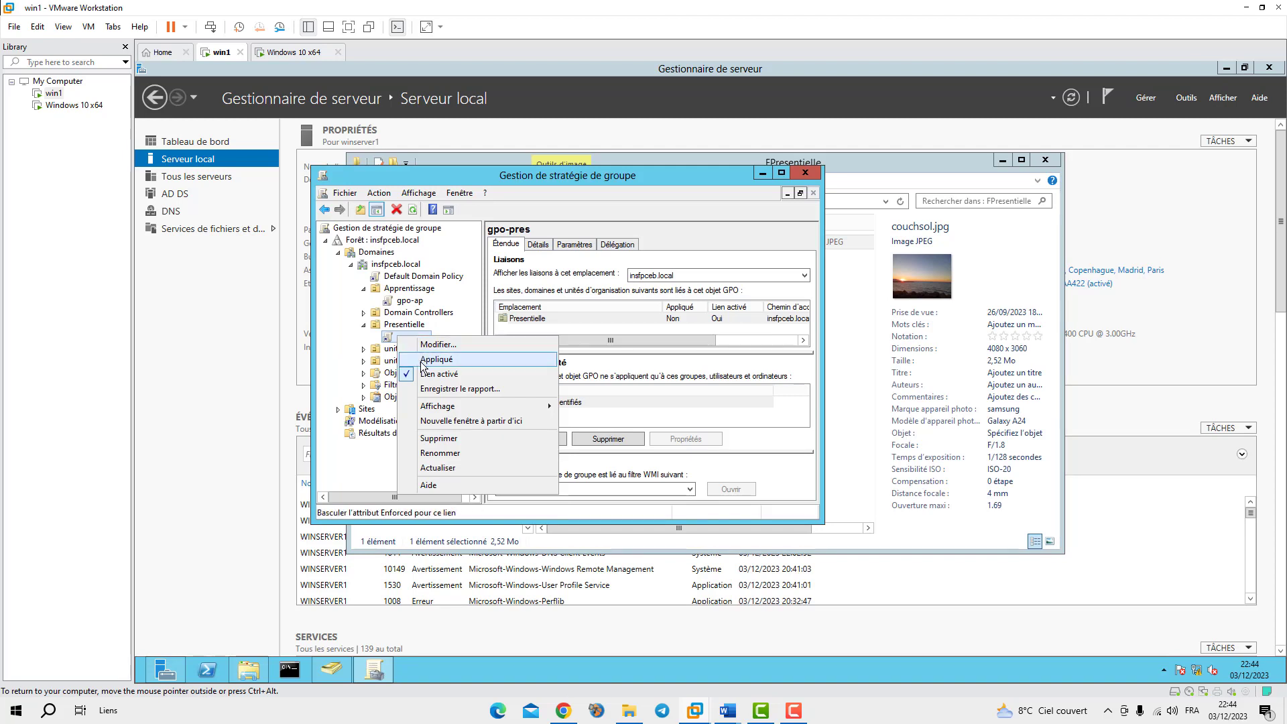
{"action": "left_click", "coordinate": [411, 360]}
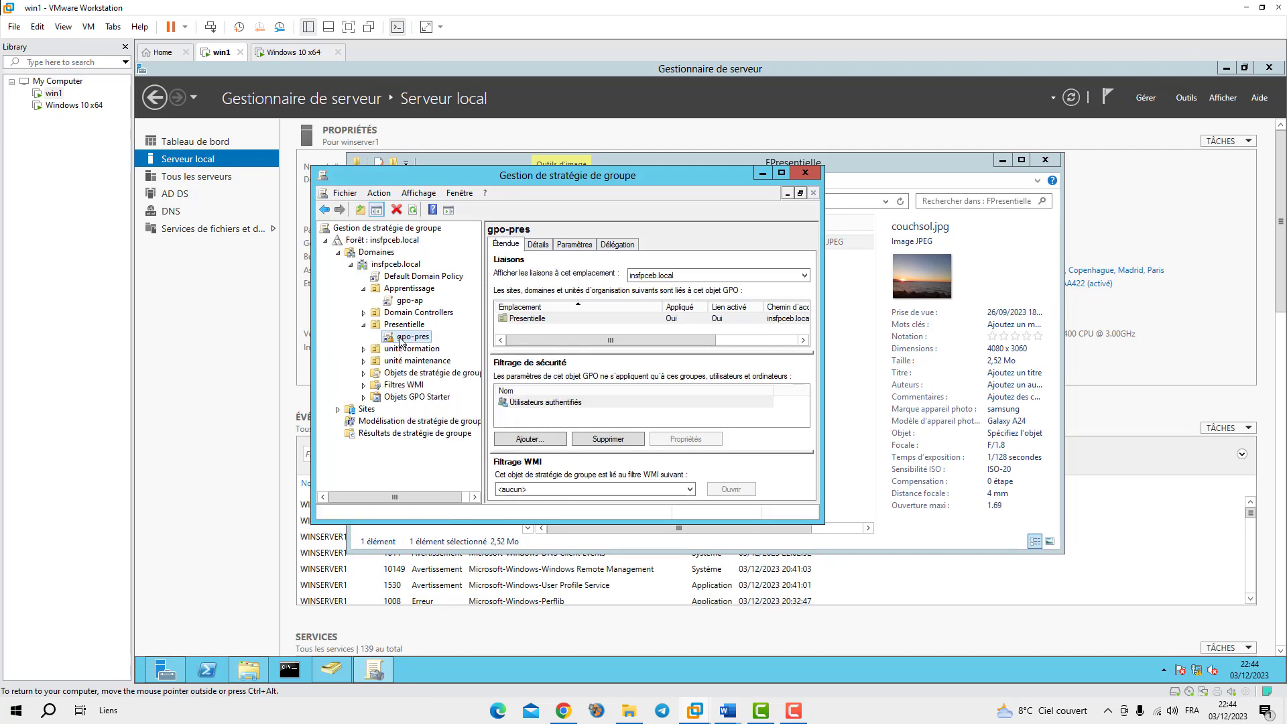
{"action": "right_click", "coordinate": [396, 341]}
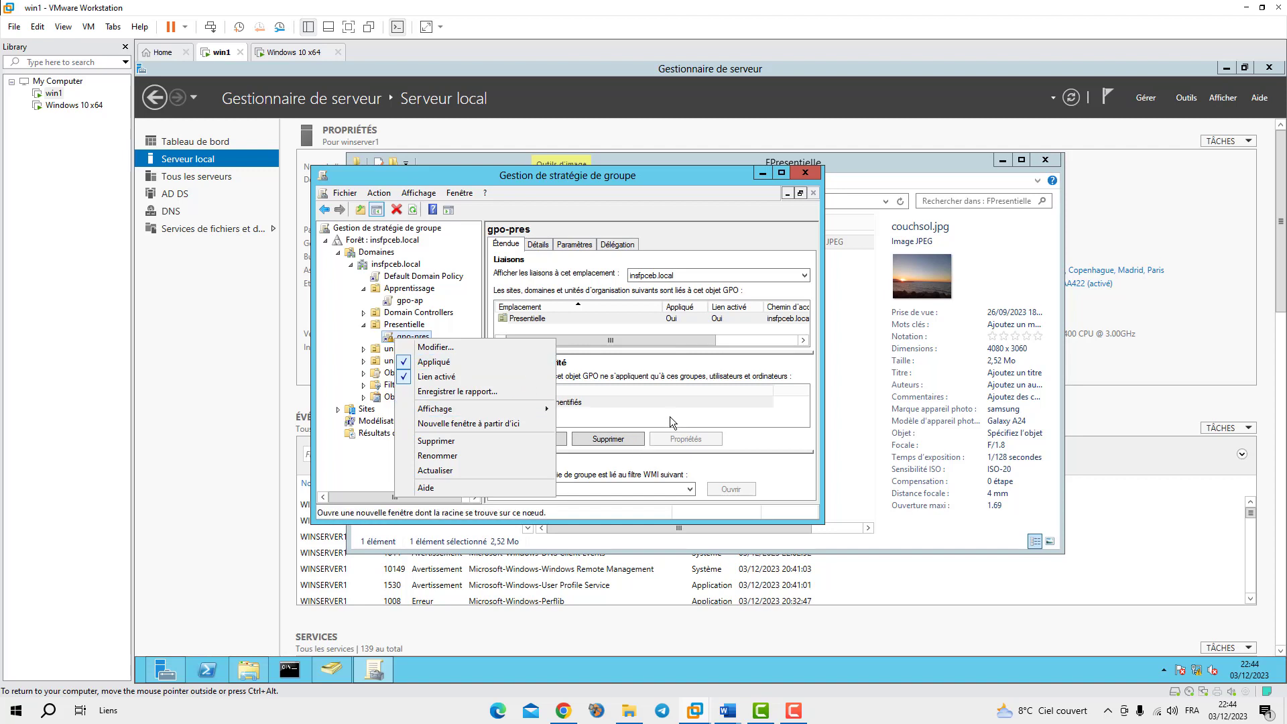
{"action": "left_click", "coordinate": [725, 182]}
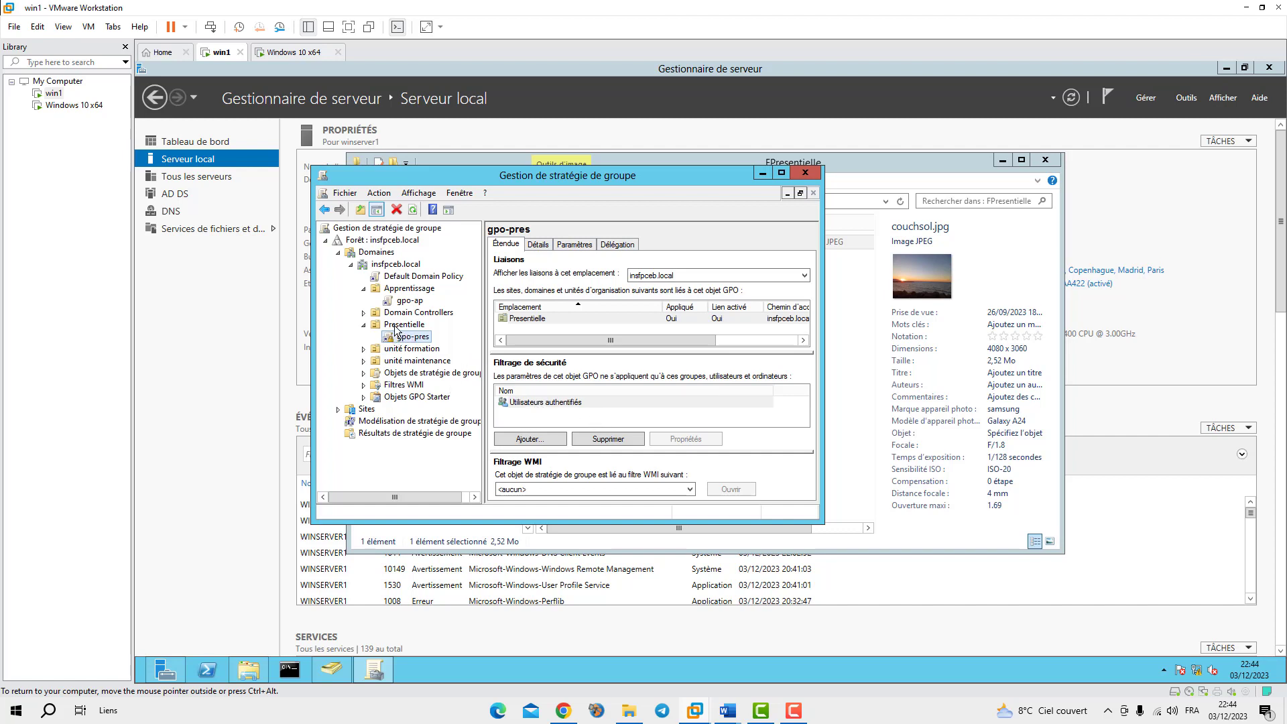
Open the gpo-ap link in the Group Policy Management Editor via Modifier
{"action": "left_click", "coordinate": [402, 303]}
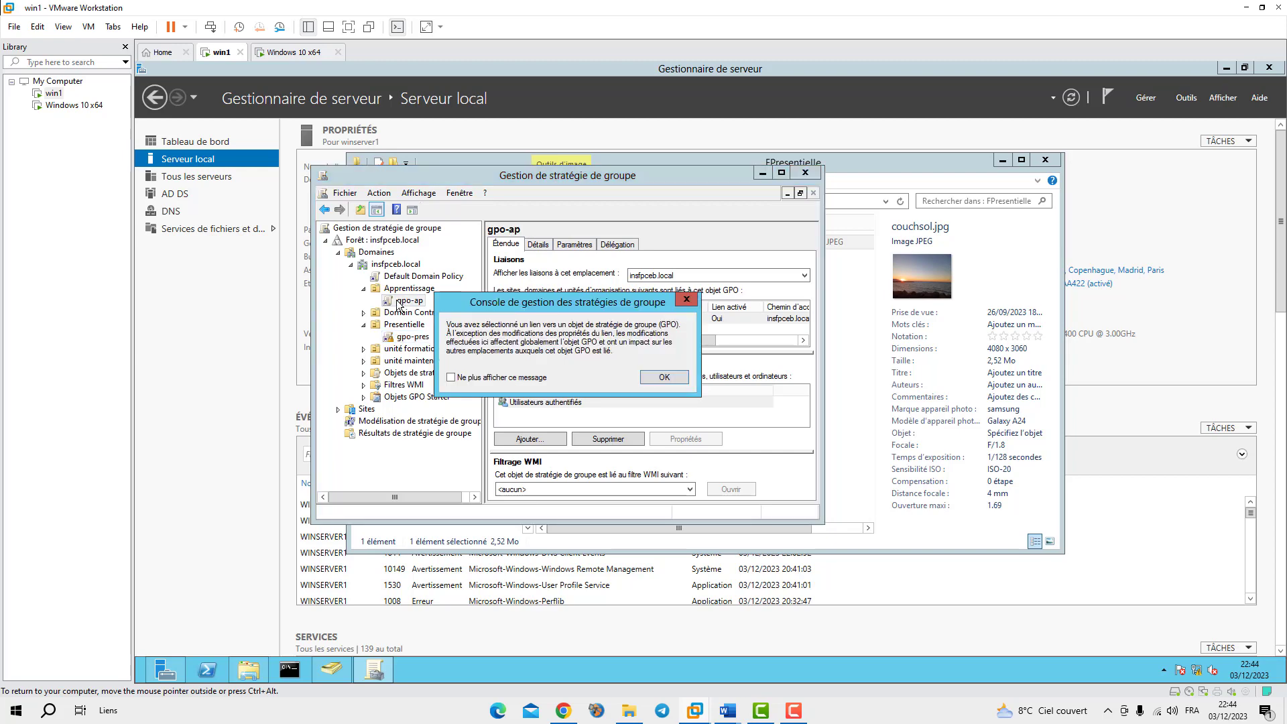
{"action": "left_click", "coordinate": [664, 379]}
{"action": "right_click", "coordinate": [405, 300]}
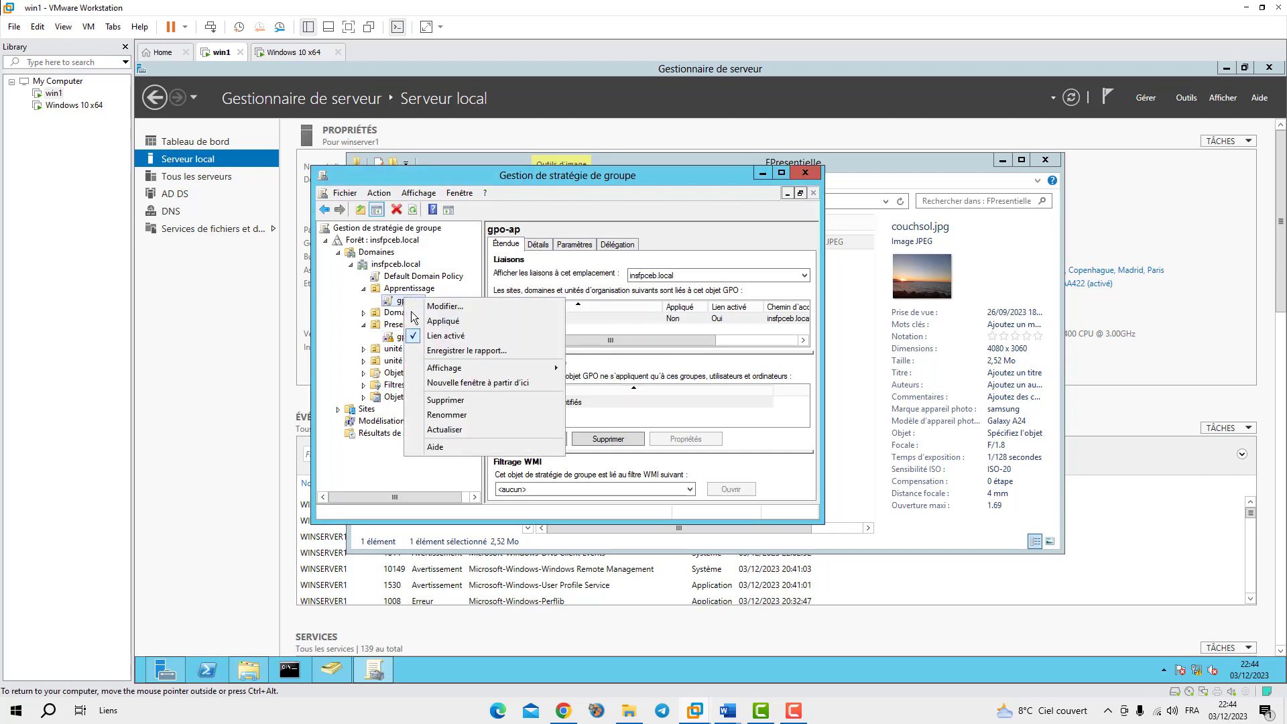
{"action": "left_click", "coordinate": [432, 310]}
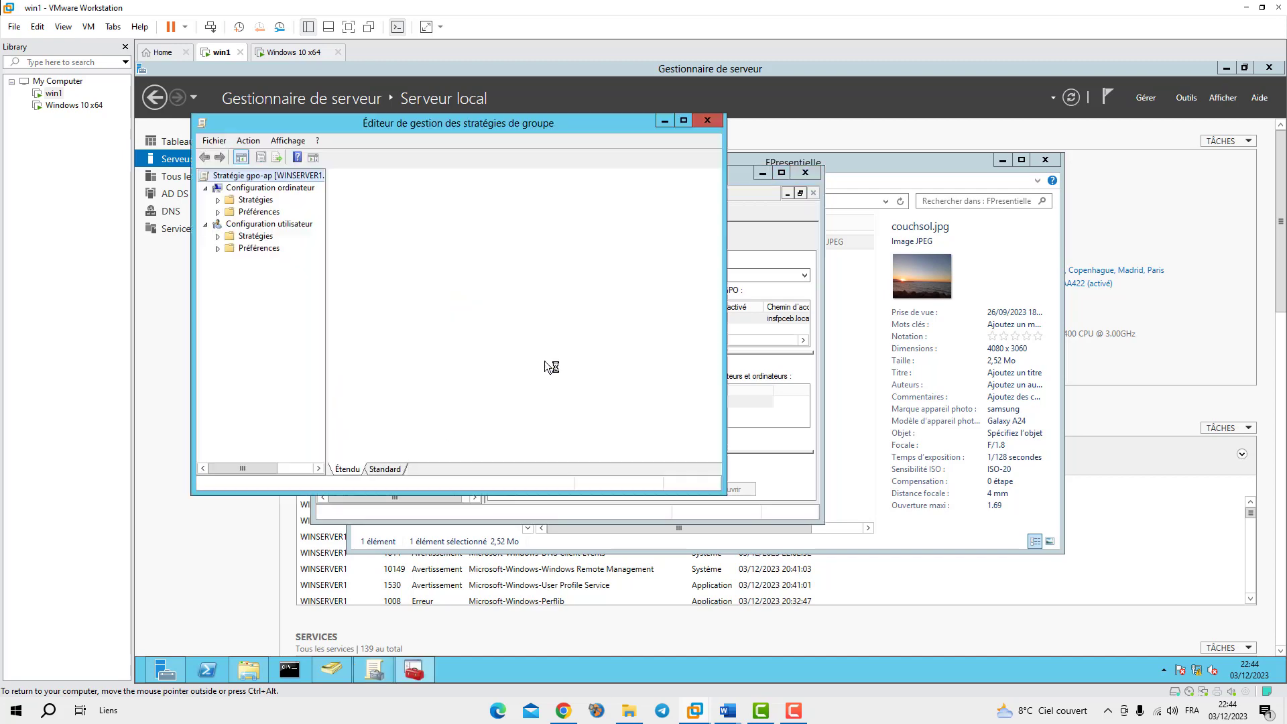
Open the user setting Modèles d'administration > Bureau > Bureau > Papier peint du Bureau
{"action": "double_click", "coordinate": [253, 236]}
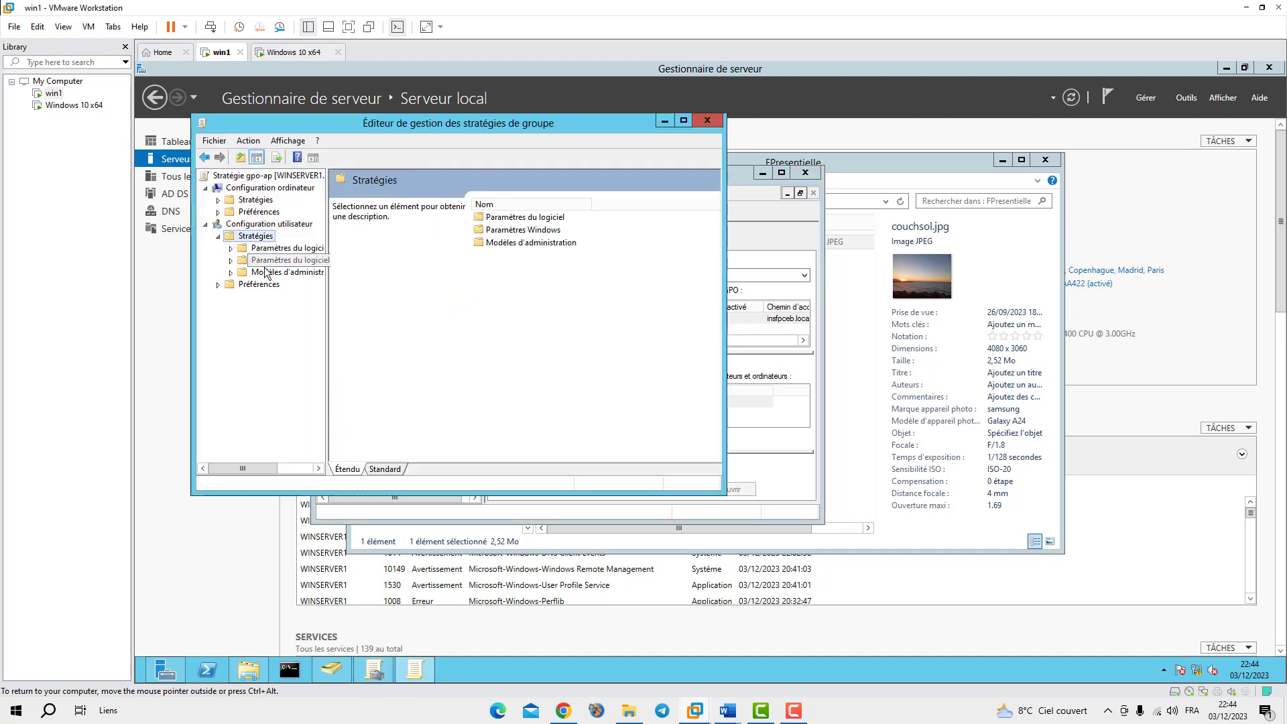
{"action": "double_click", "coordinate": [251, 272]}
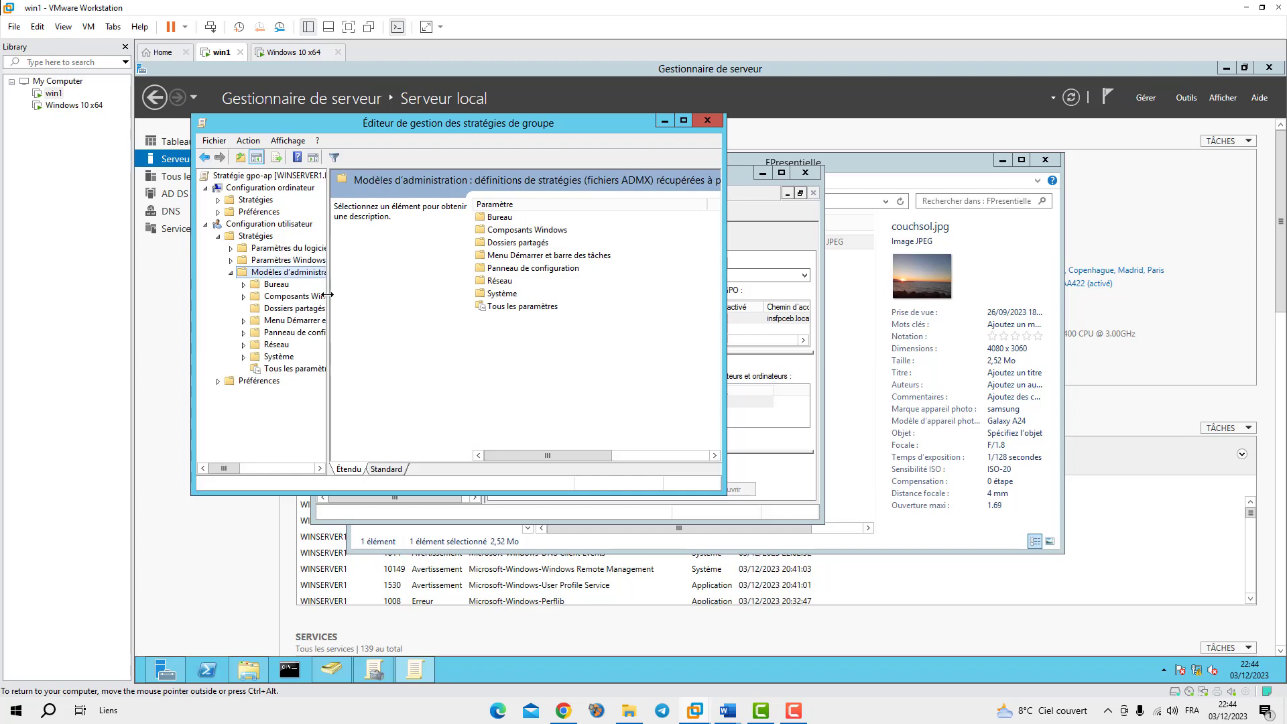
{"action": "left_click_drag", "start_coordinate": [327, 295], "coordinate": [383, 295]}
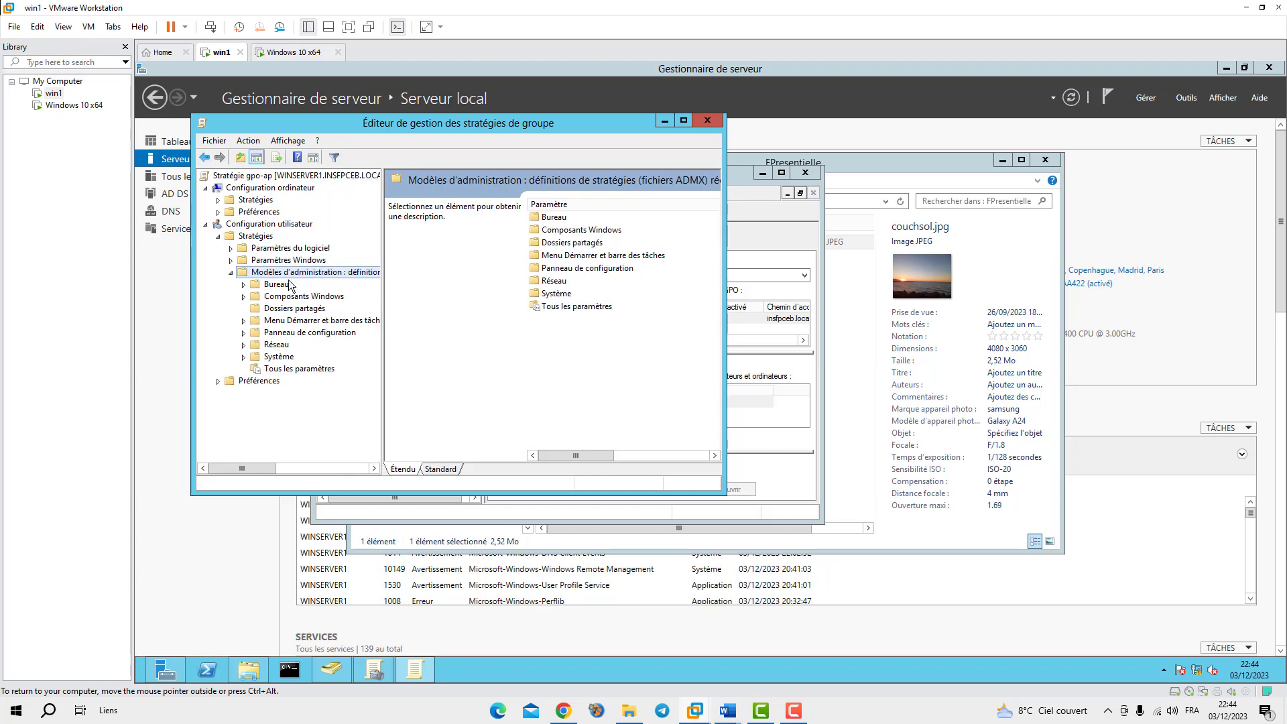
{"action": "double_click", "coordinate": [551, 218]}
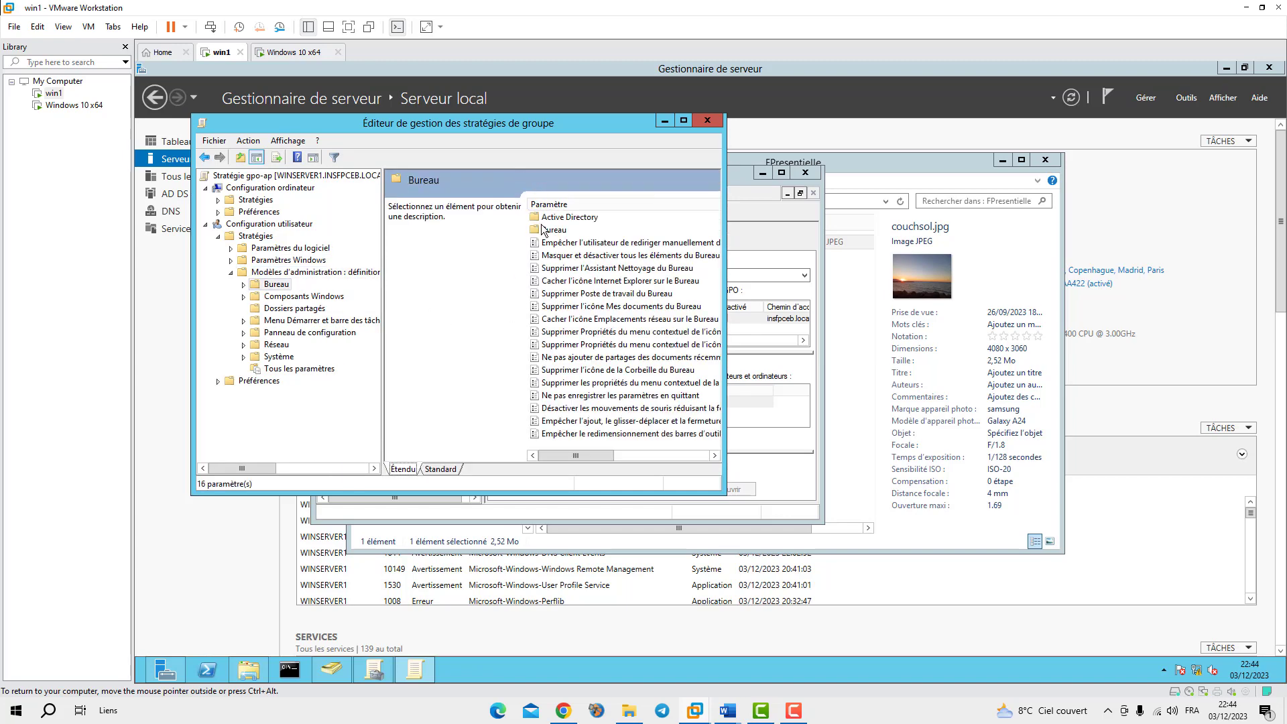
{"action": "double_click", "coordinate": [556, 231]}
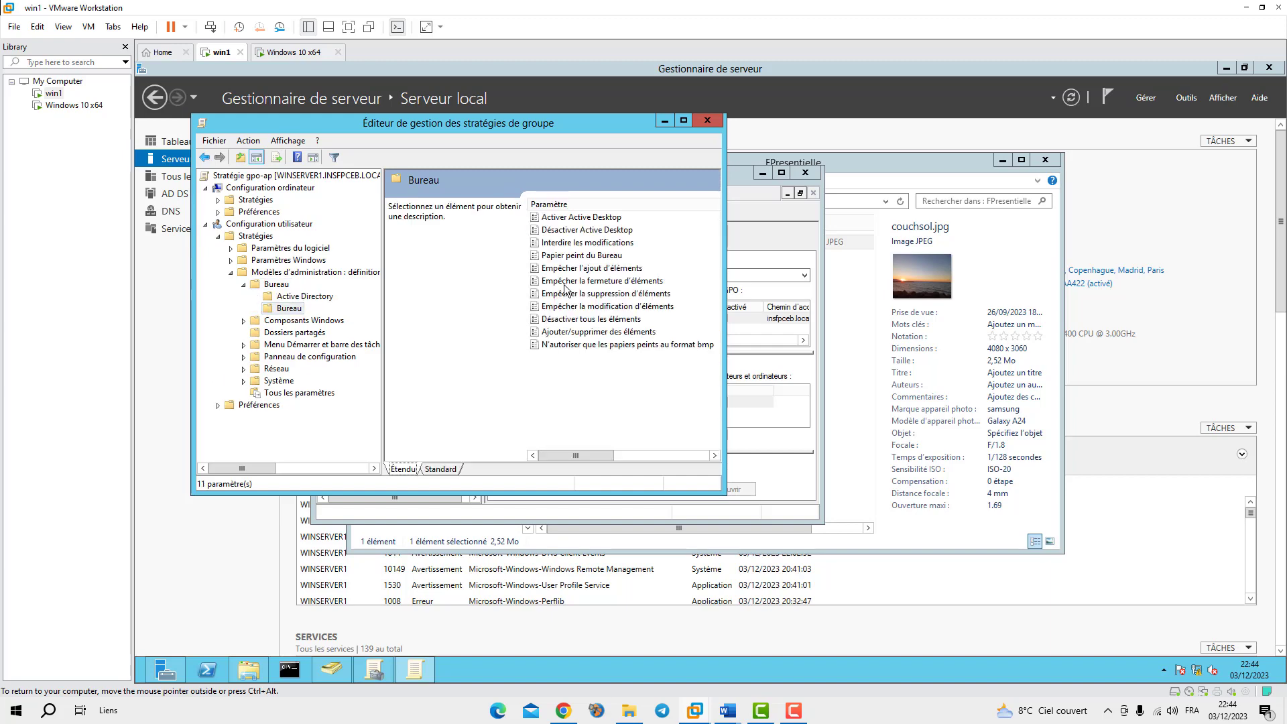
{"action": "double_click", "coordinate": [571, 254]}
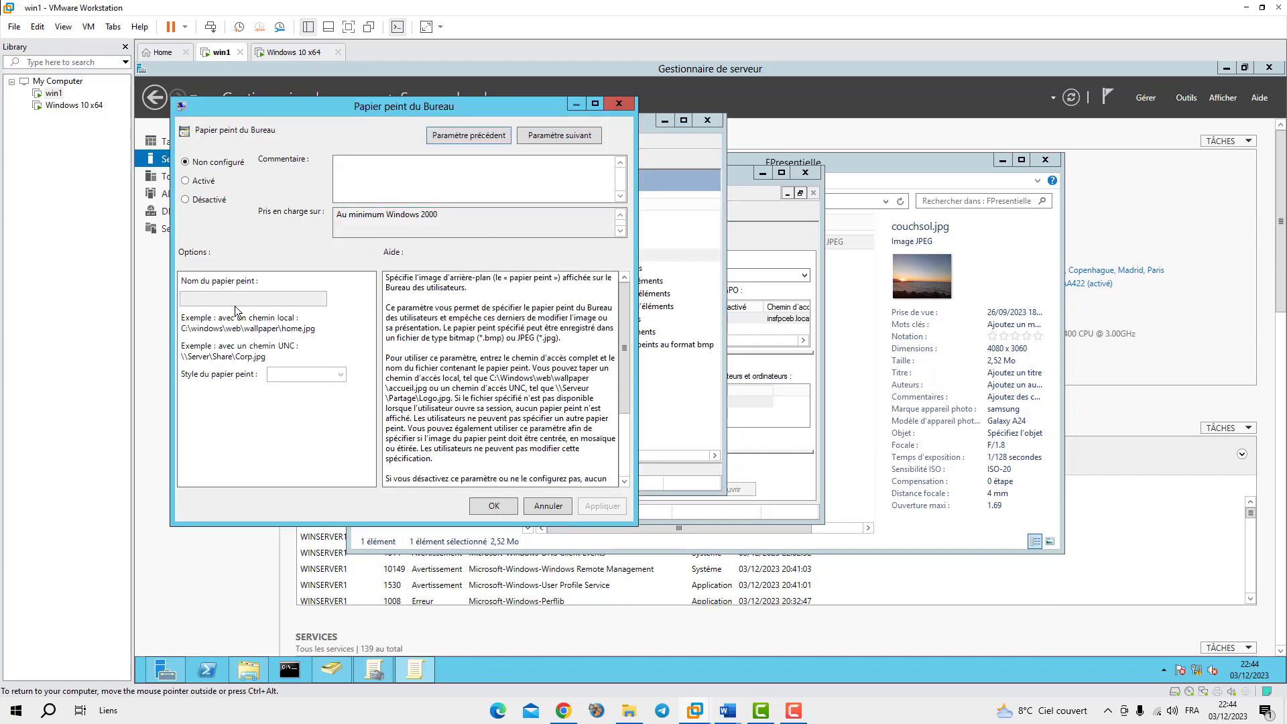
Enable Papier peint du Bureau, pasting the \\winserver1\FApprentissage share path as the wallpaper name
{"action": "left_click", "coordinate": [248, 670]}
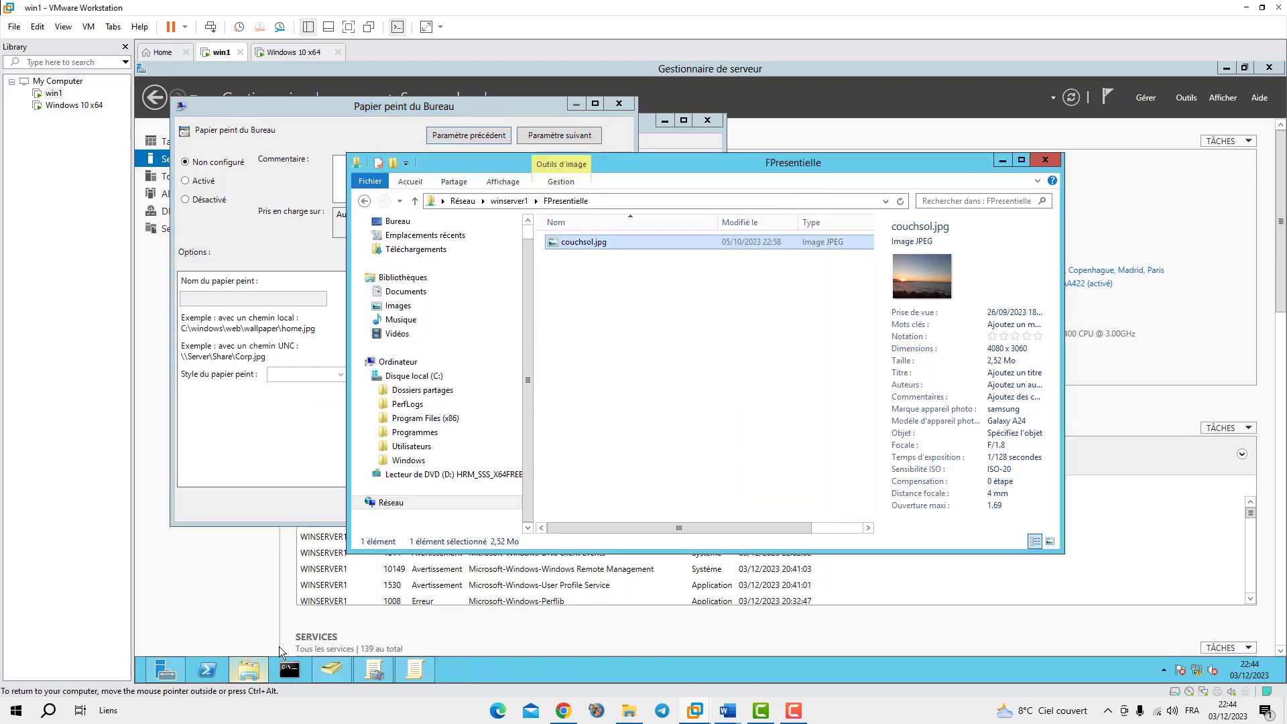
{"action": "left_click", "coordinate": [500, 200]}
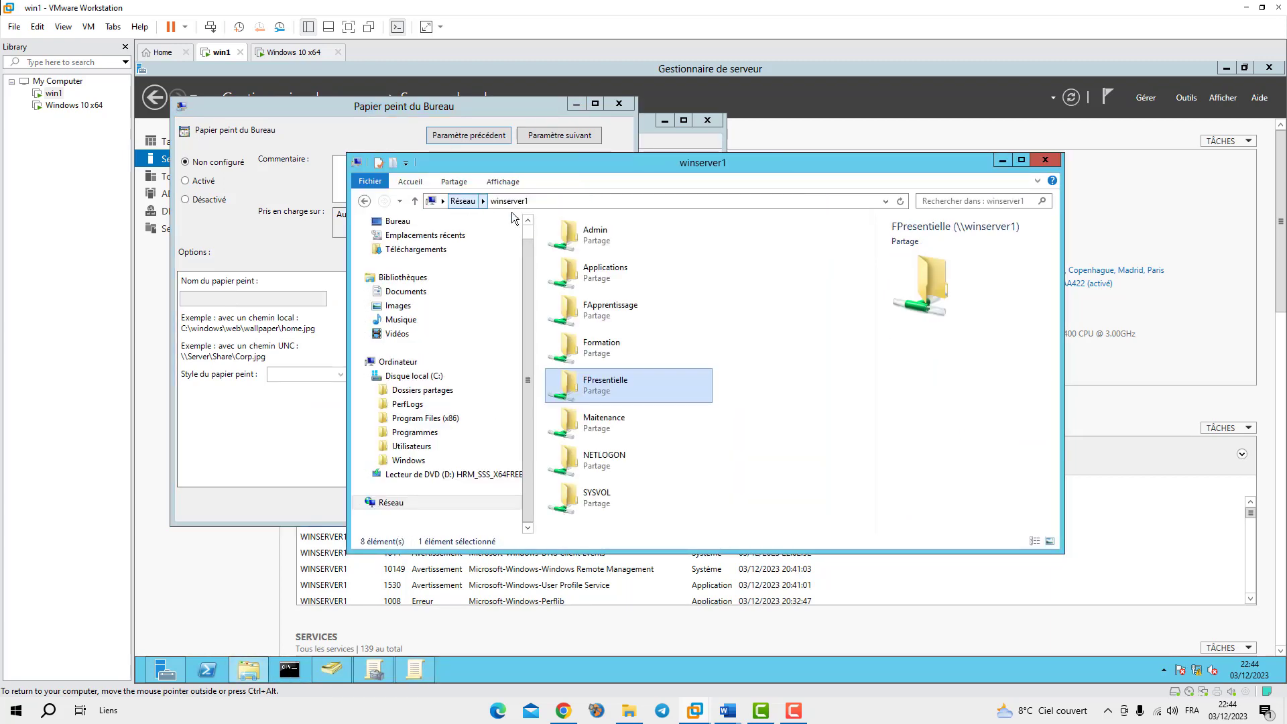
{"action": "double_click", "coordinate": [575, 311]}
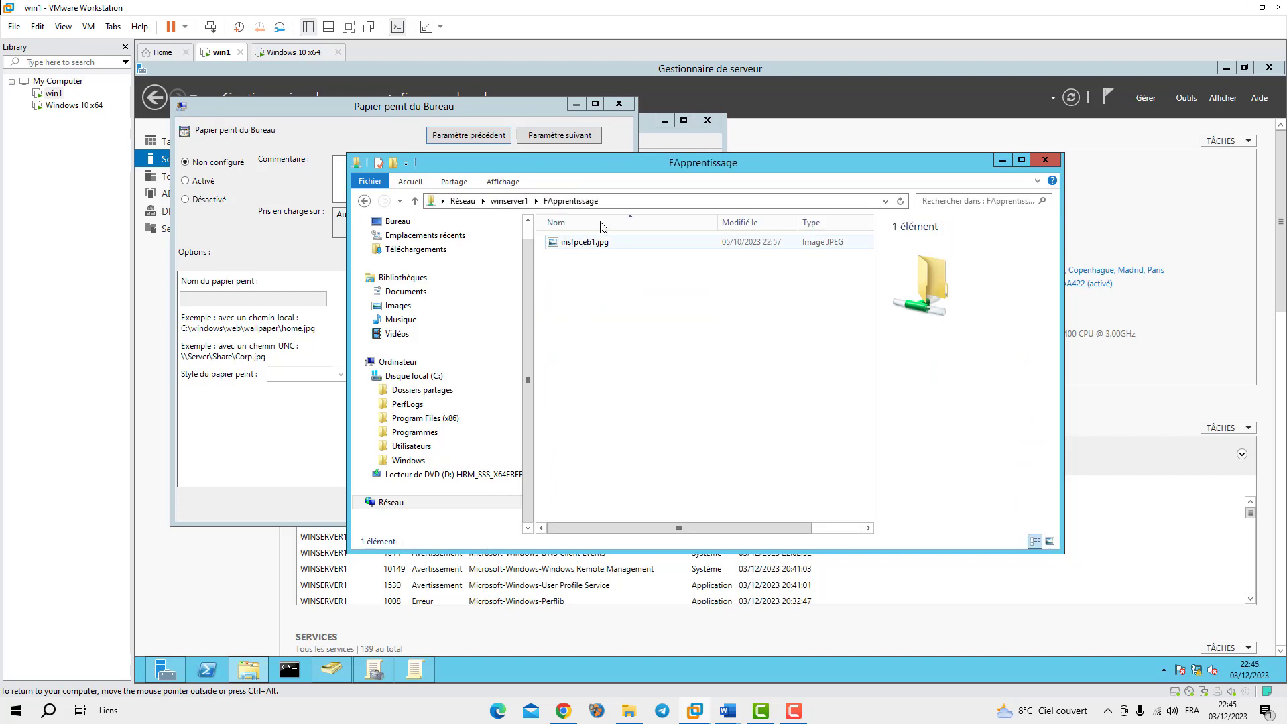
{"action": "left_click", "coordinate": [620, 203]}
{"action": "key", "text": "ctrl+c"}
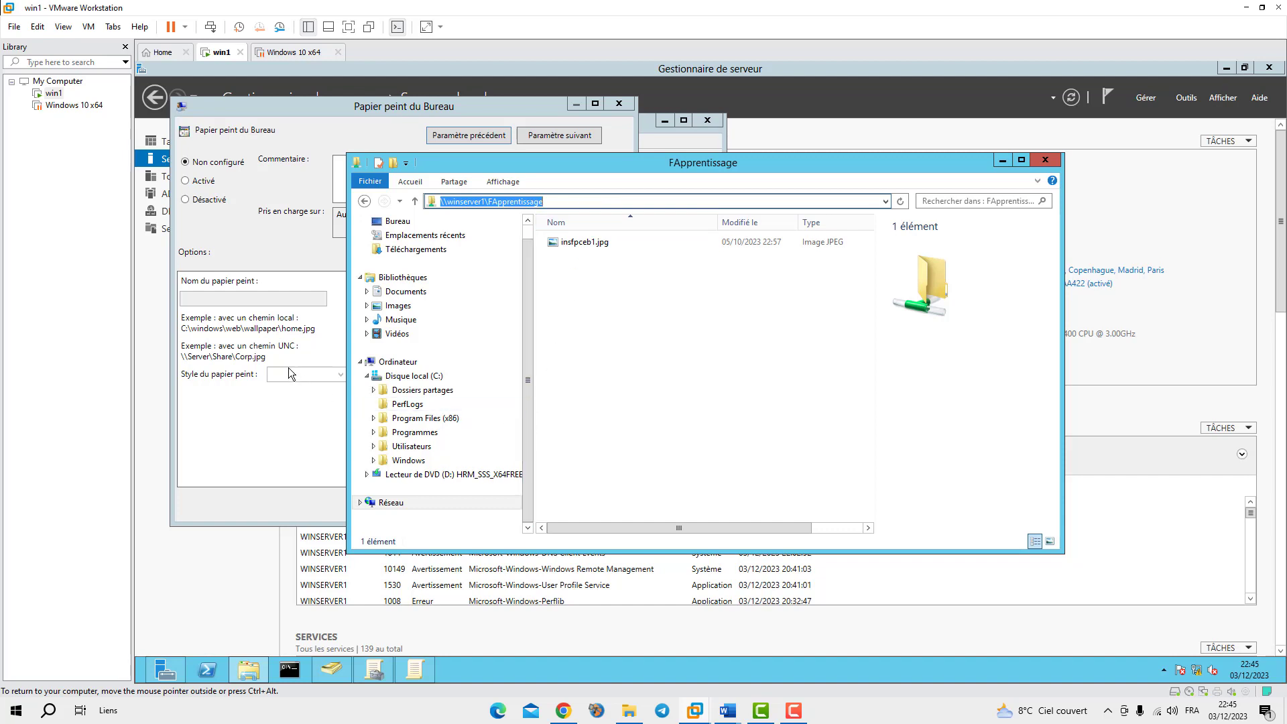
{"action": "left_click", "coordinate": [245, 301]}
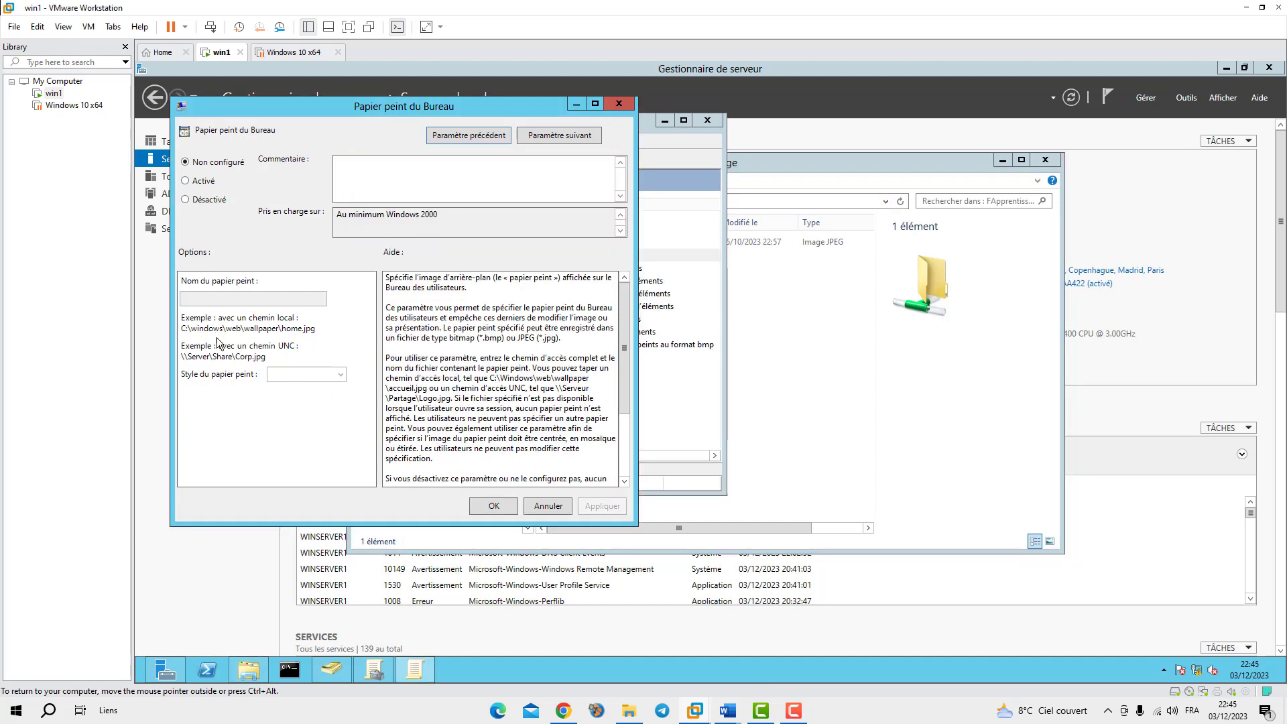
{"action": "left_click", "coordinate": [186, 179]}
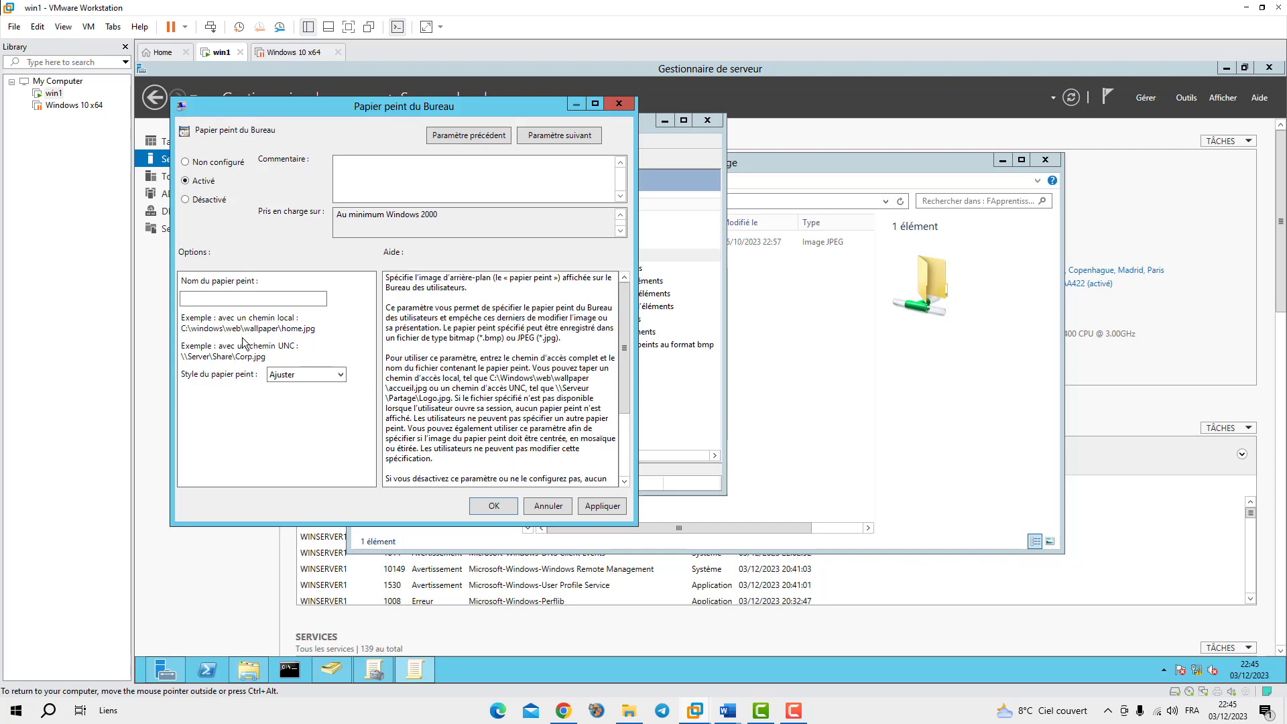
{"action": "left_click", "coordinate": [229, 301]}
{"action": "key", "text": "ctrl+v"}
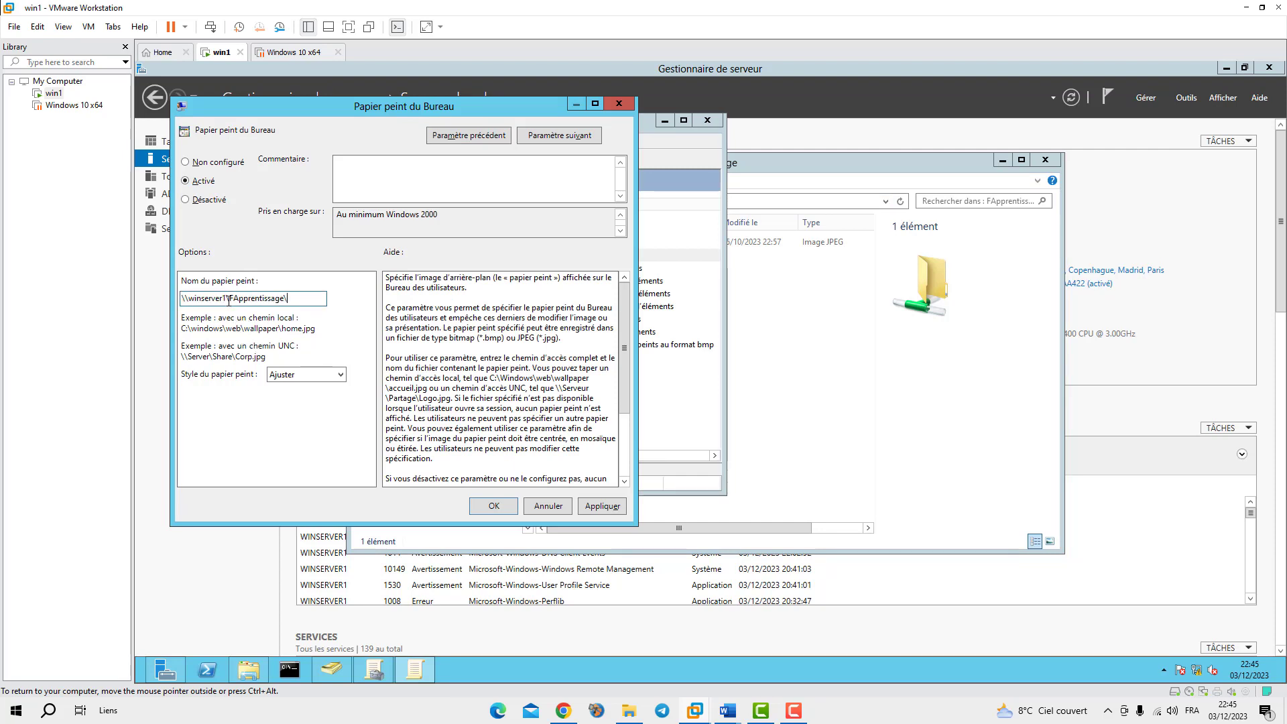
Append insfpceb1.jpg to the wallpaper path and save the setting with the Ajuster style
{"action": "left_click", "coordinate": [712, 178]}
{"action": "left_click", "coordinate": [837, 290]}
{"action": "left_click", "coordinate": [575, 245]}
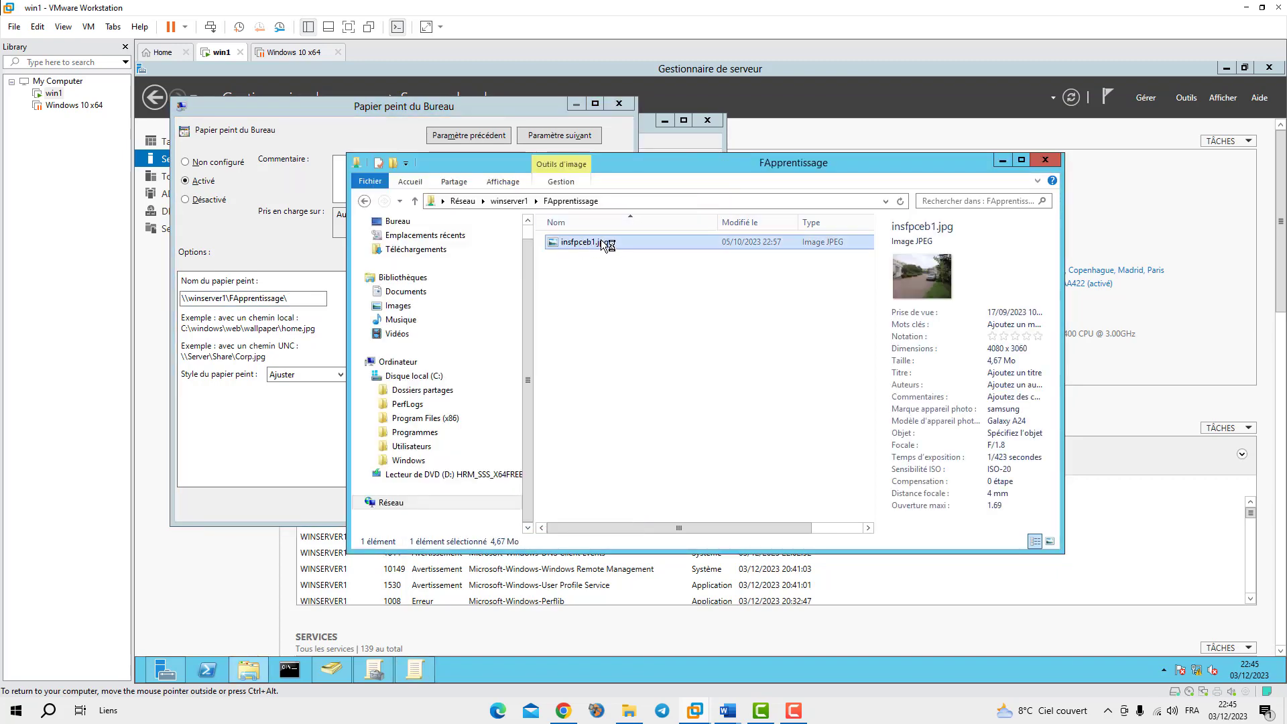
{"action": "left_click", "coordinate": [600, 242]}
{"action": "left_click_drag", "start_coordinate": [614, 240], "coordinate": [557, 242]}
{"action": "left_click", "coordinate": [299, 297]}
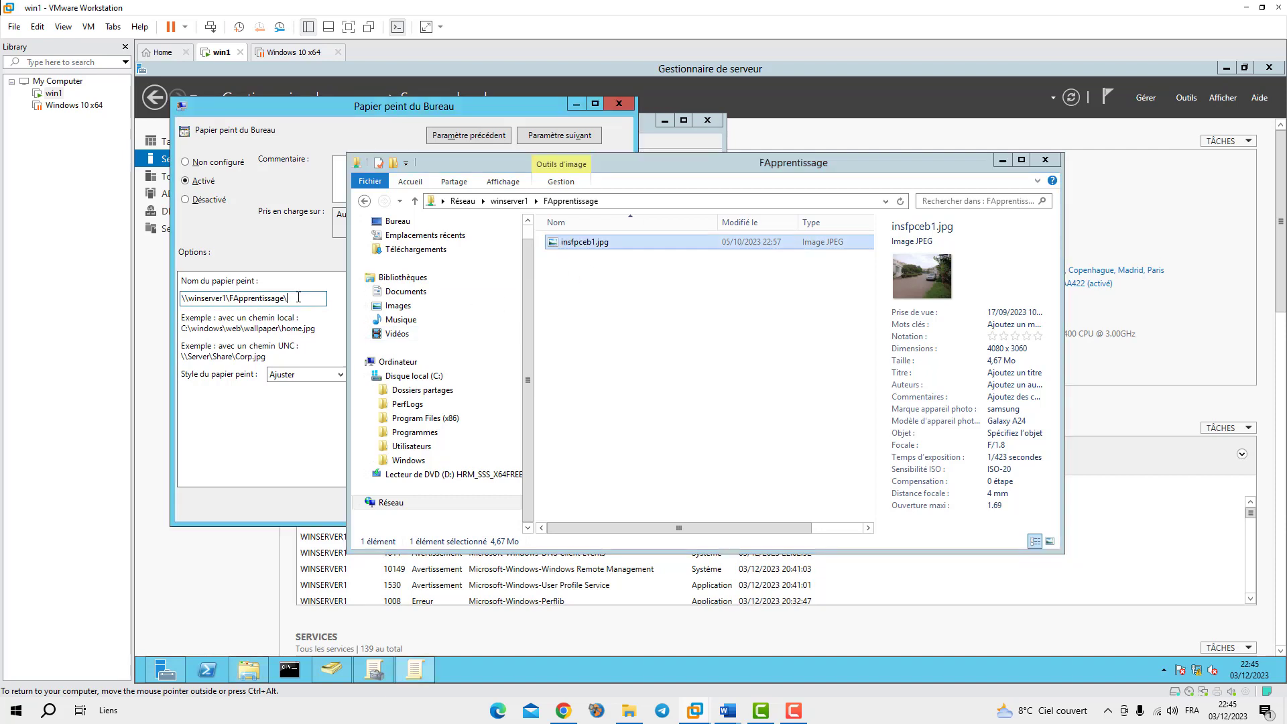
{"action": "key", "text": "ctrl+v"}
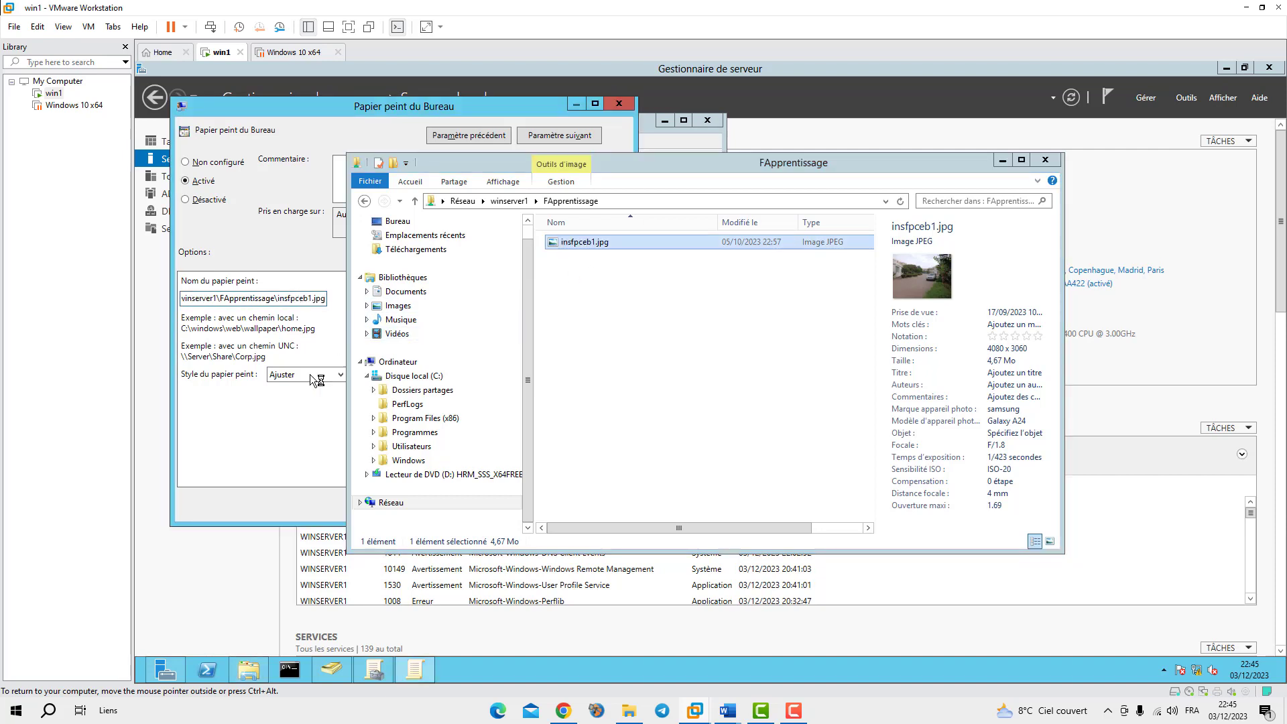
{"action": "left_click", "coordinate": [1001, 162]}
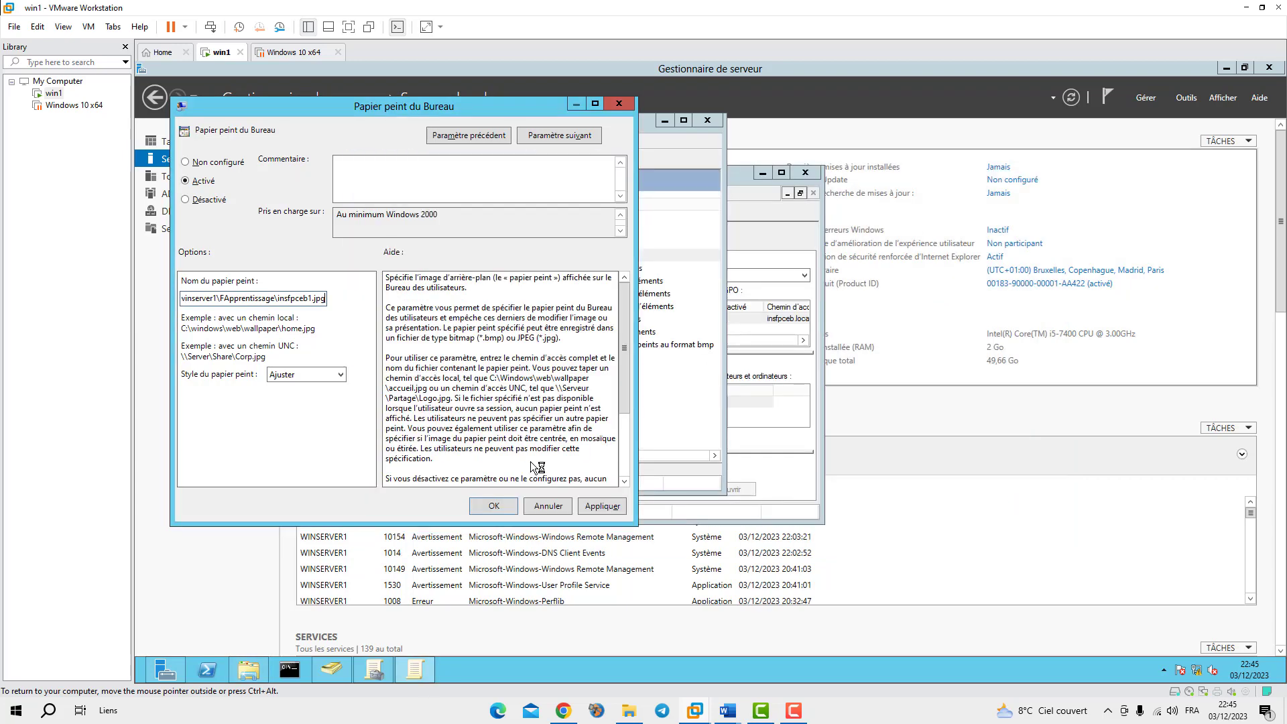
{"action": "left_click", "coordinate": [493, 506]}
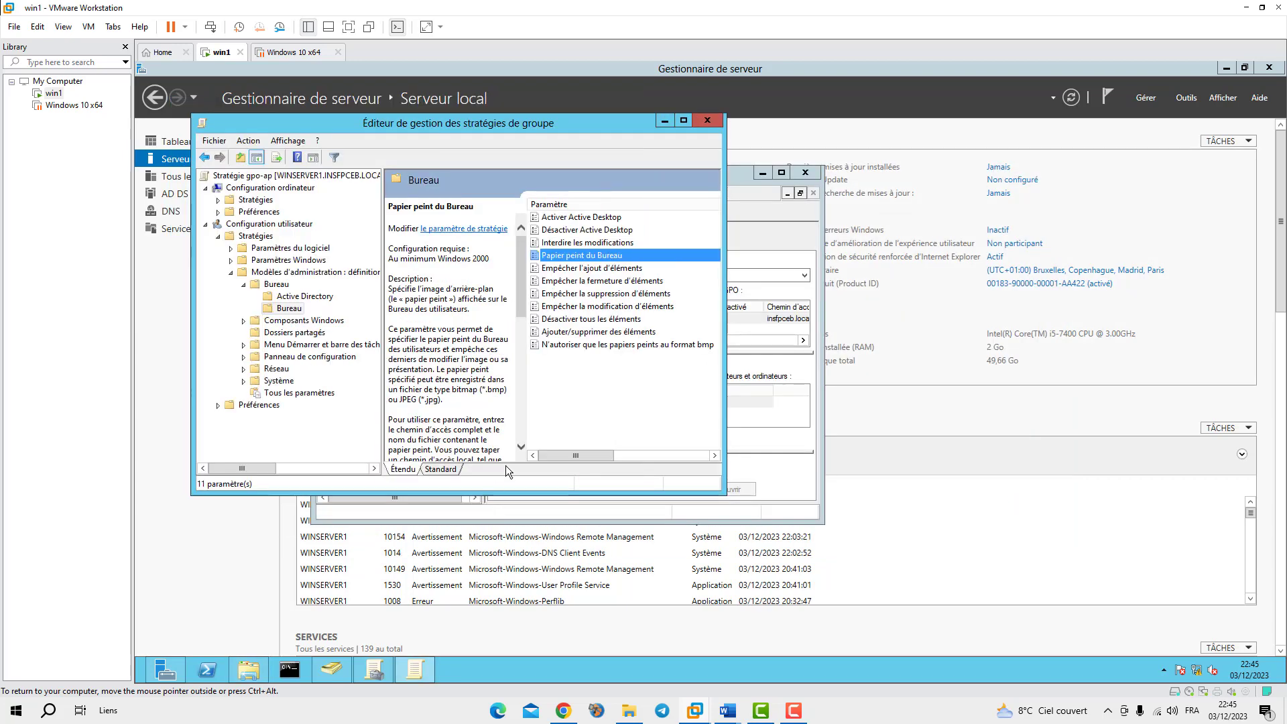
Close the policy editor and enforce the gpo-ap link on Apprentissage
{"action": "left_click", "coordinate": [709, 120]}
{"action": "right_click", "coordinate": [402, 301]}
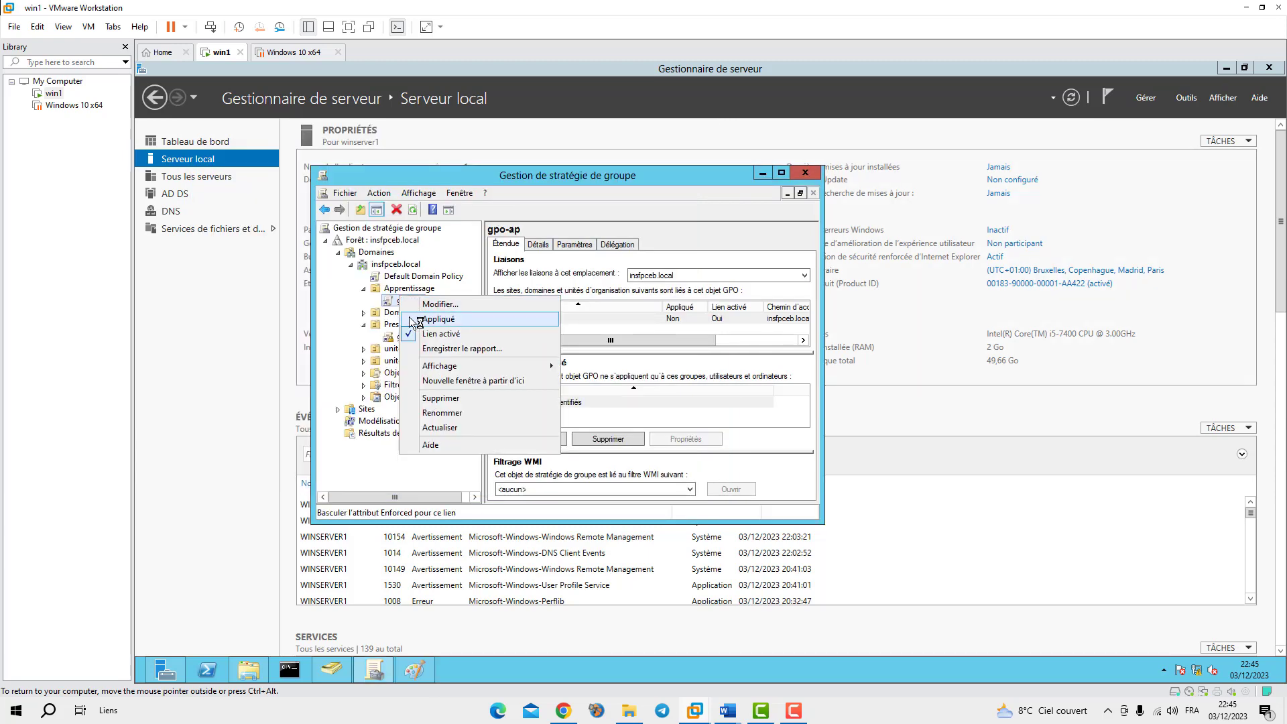
{"action": "left_click", "coordinate": [410, 320]}
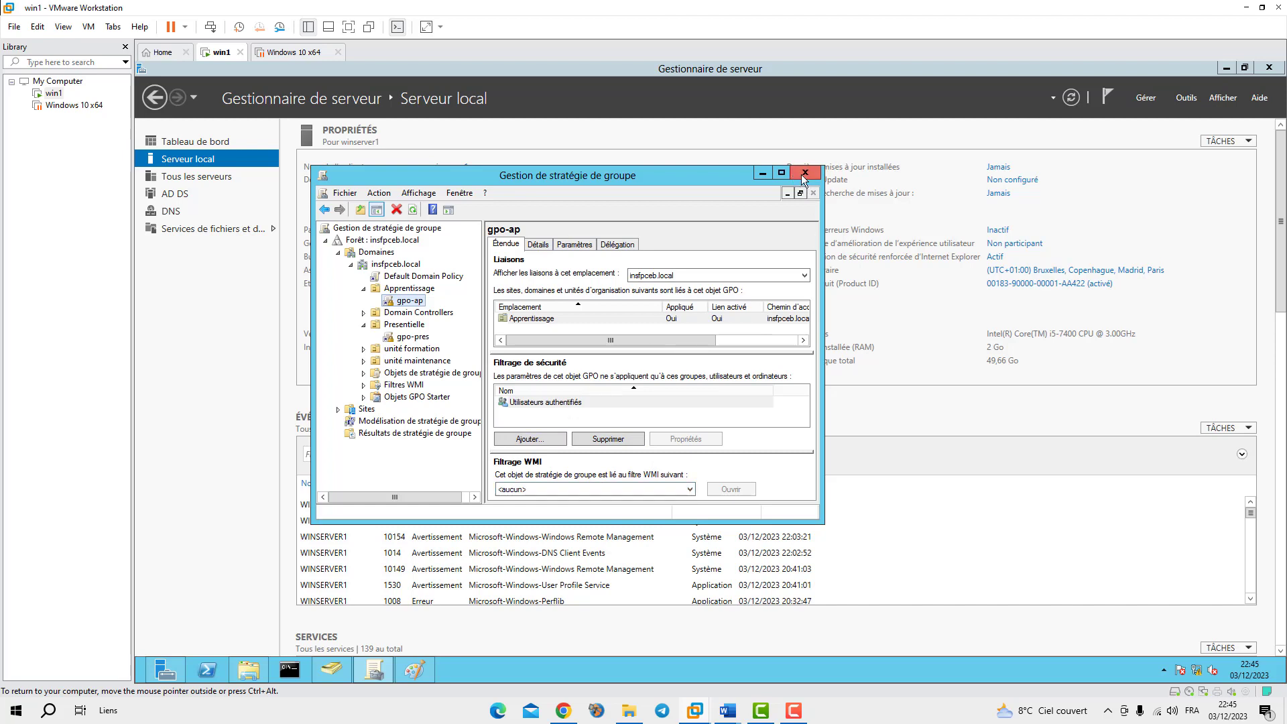
Dismiss the GPO link warning and close Group Policy Management
{"action": "left_click", "coordinate": [413, 210]}
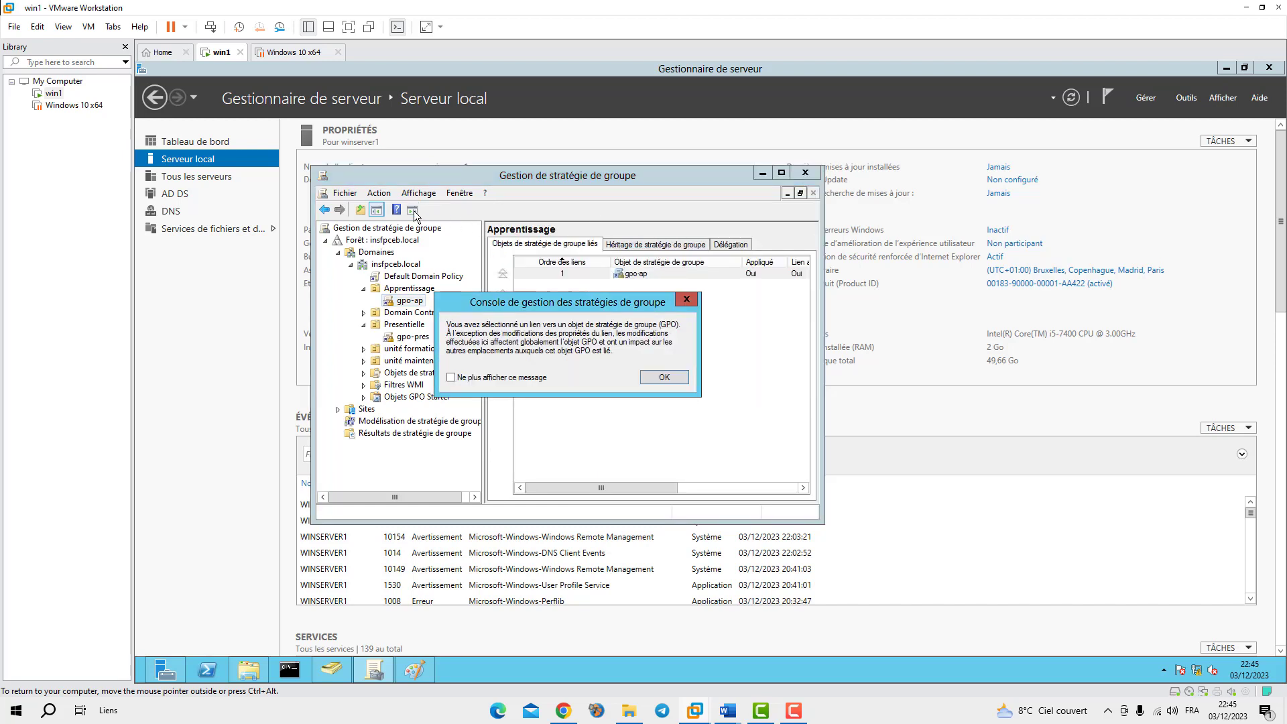
{"action": "left_click", "coordinate": [664, 376]}
{"action": "left_click", "coordinate": [412, 211]}
{"action": "left_click", "coordinate": [662, 377]}
{"action": "left_click", "coordinate": [807, 175]}
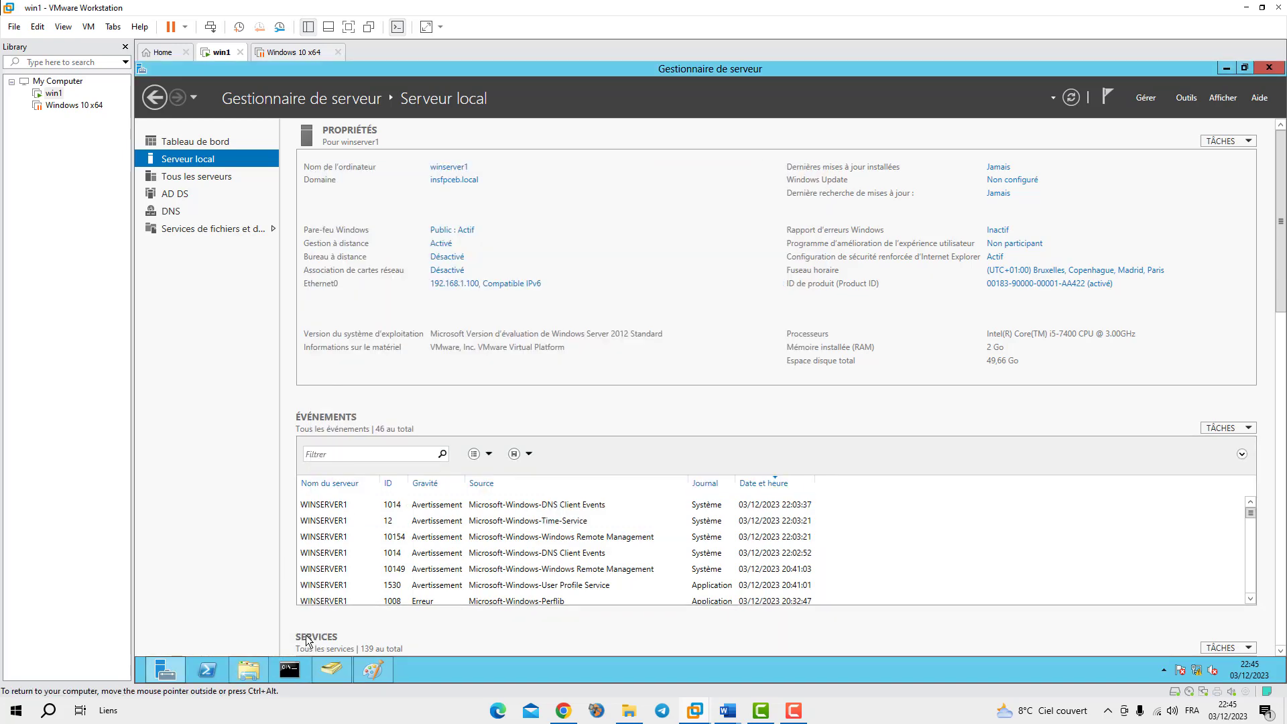
Run gpupdate /force in a command prompt, then close it after both policy updates succeed
{"action": "left_click", "coordinate": [289, 669]}
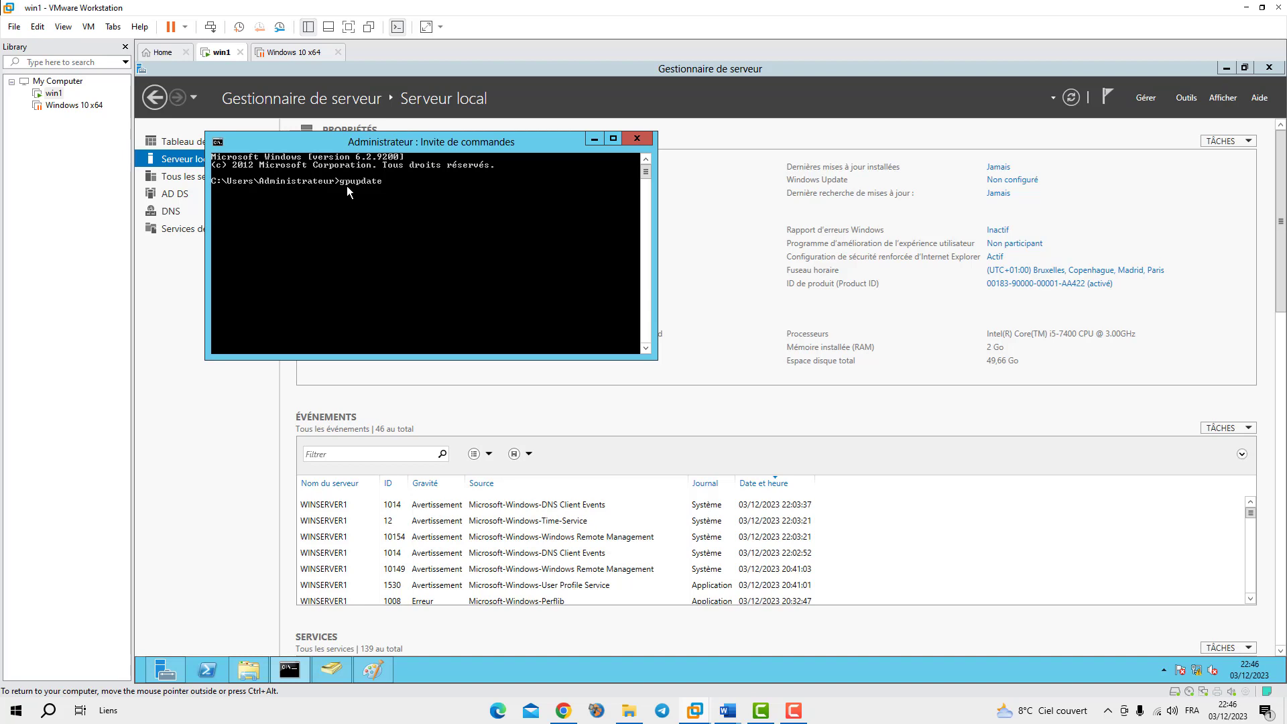
{"action": "type", "text": "force"}
{"action": "key", "text": "Return"}
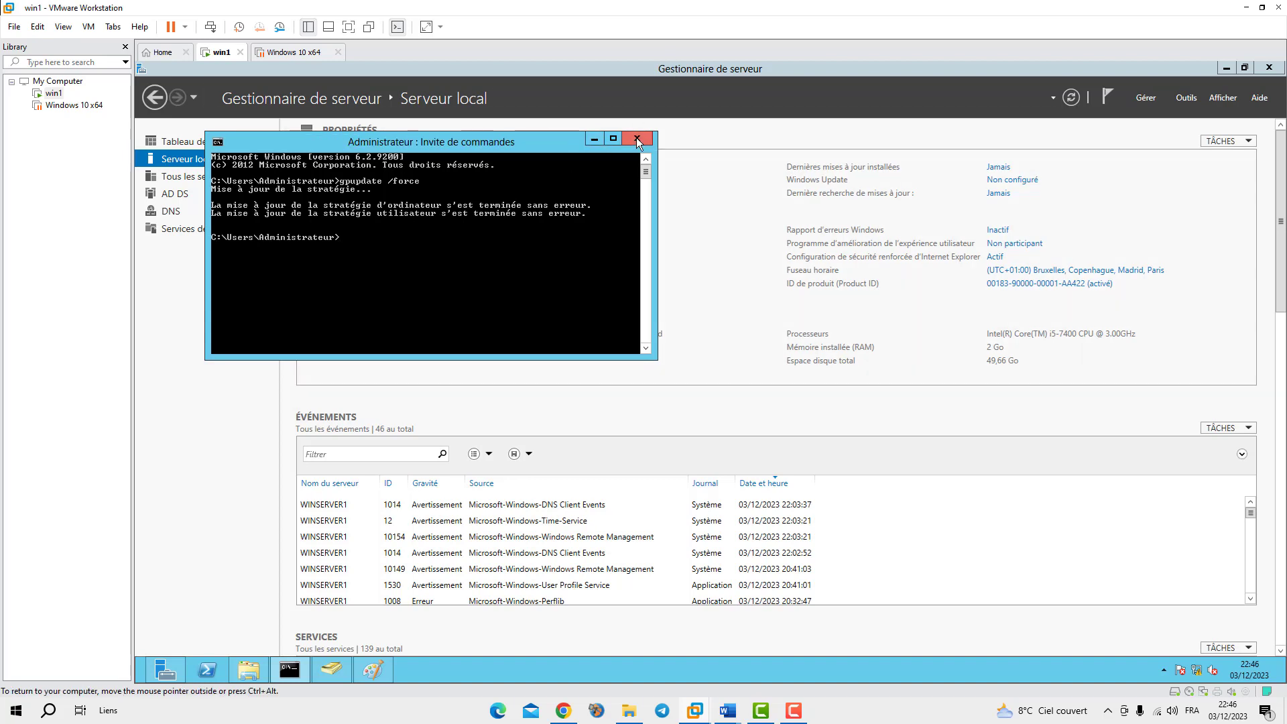
{"action": "left_click", "coordinate": [594, 140]}
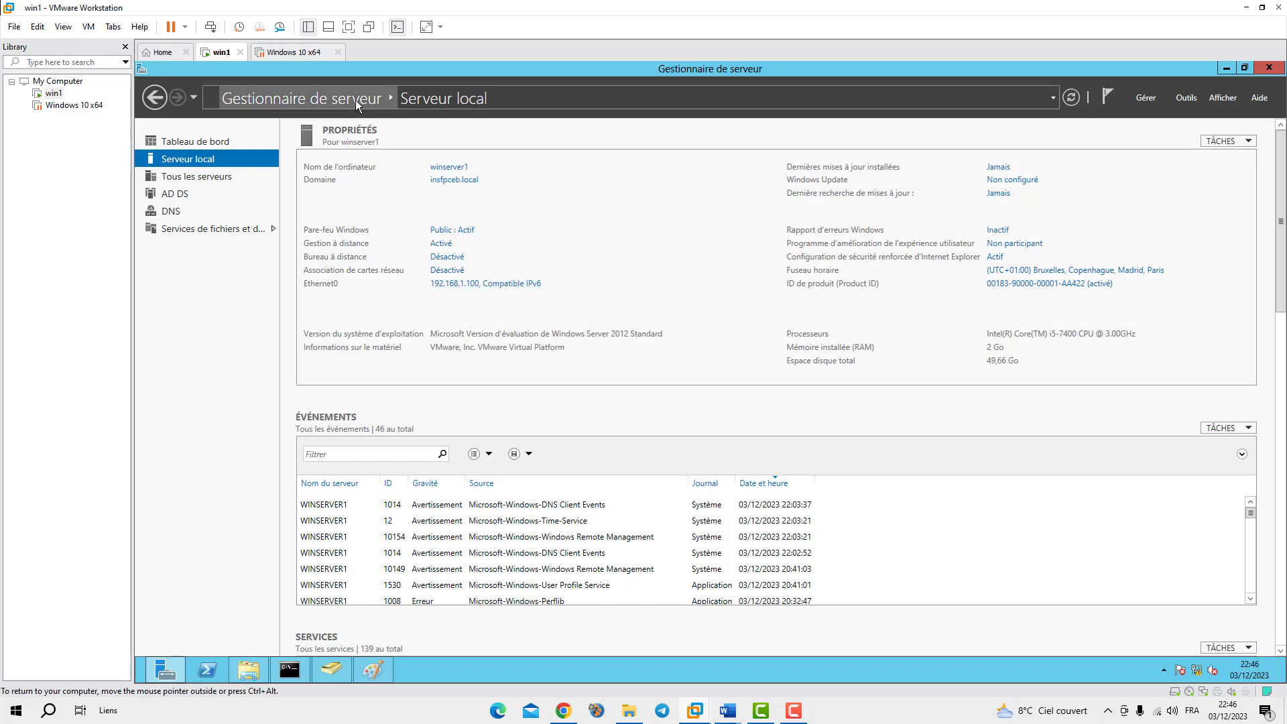
Confirm the win1 server VM's network adapter is Bridged, then show the Windows 10 x64 VM
{"action": "left_click", "coordinate": [286, 52]}
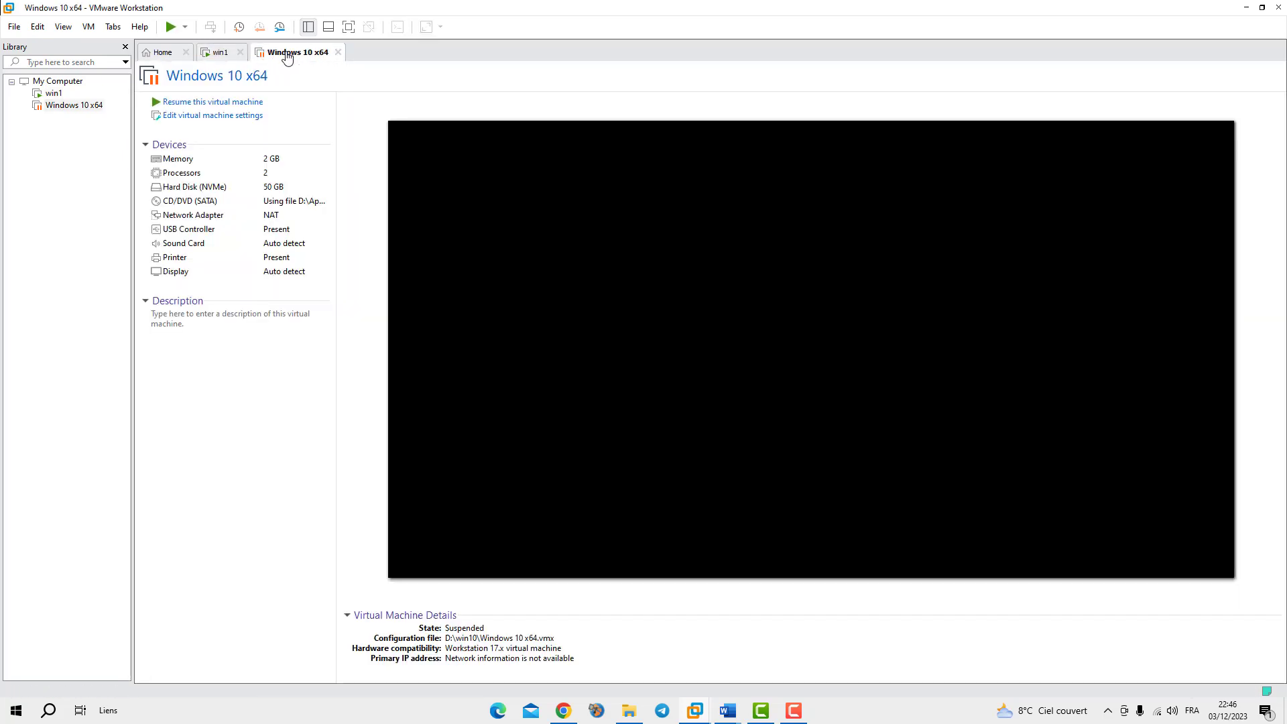
{"action": "left_click", "coordinate": [217, 52]}
{"action": "left_click", "coordinate": [87, 29]}
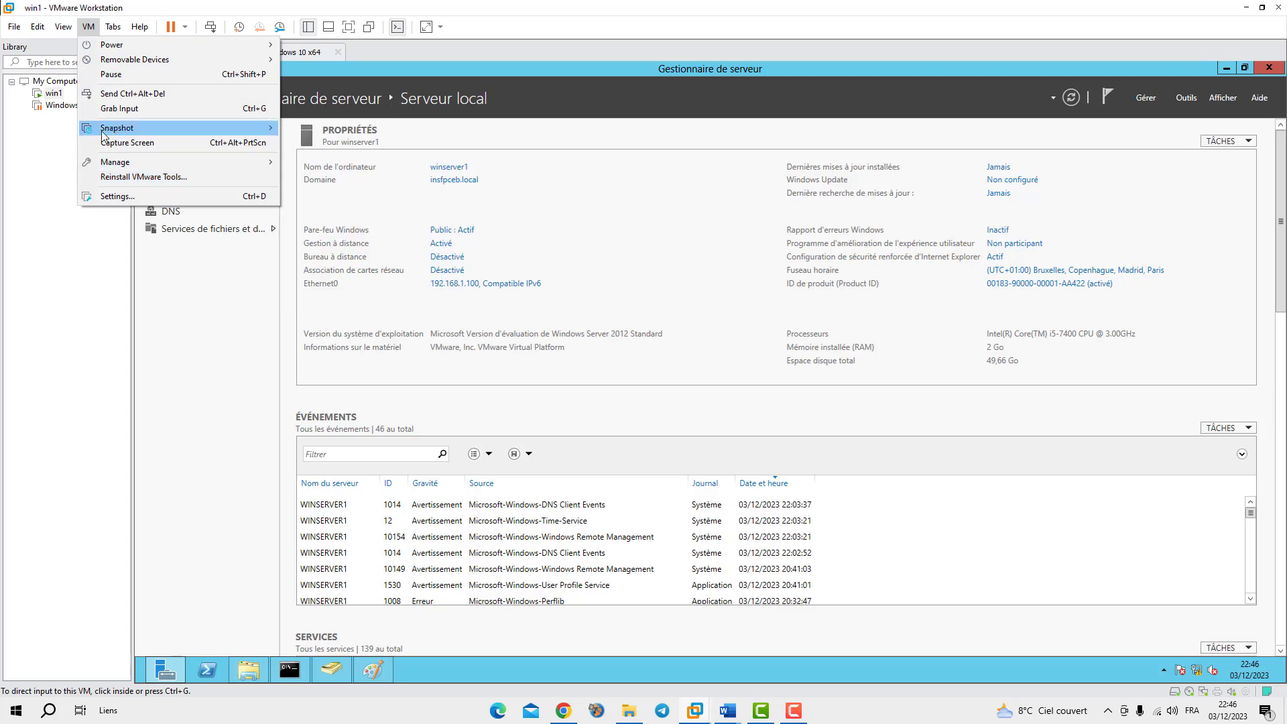
{"action": "left_click", "coordinate": [123, 198]}
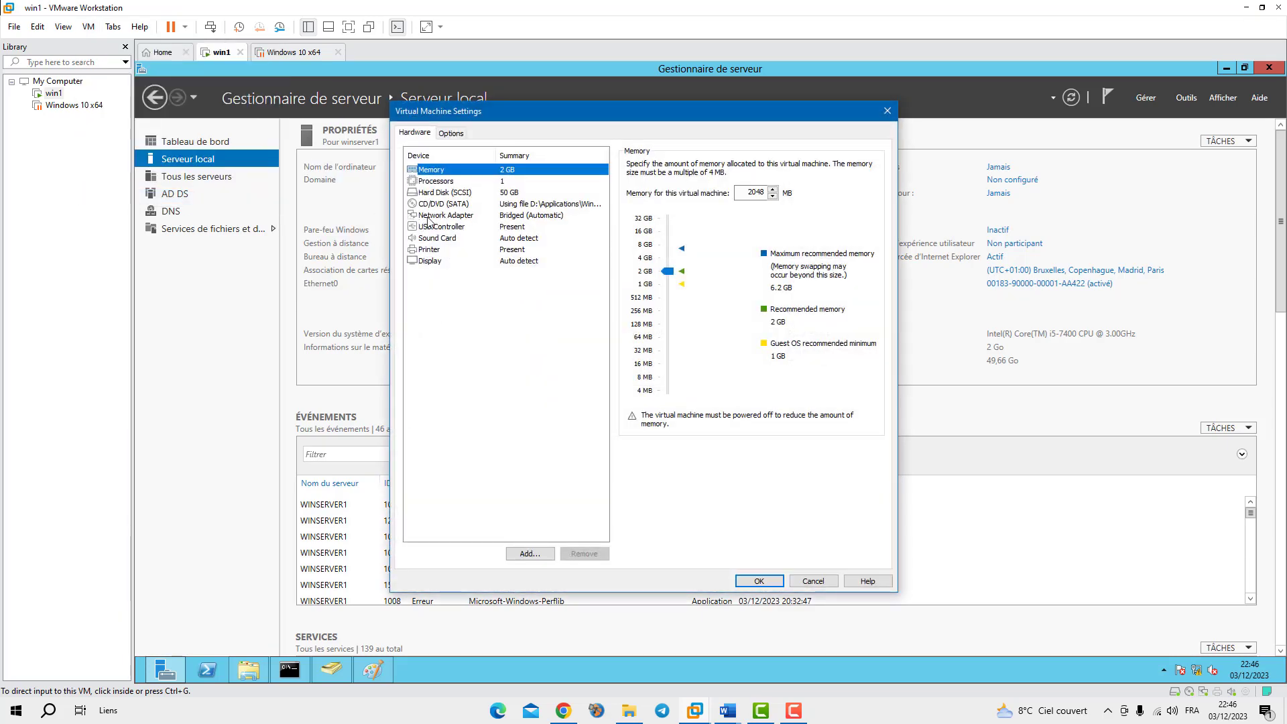
{"action": "left_click", "coordinate": [430, 216]}
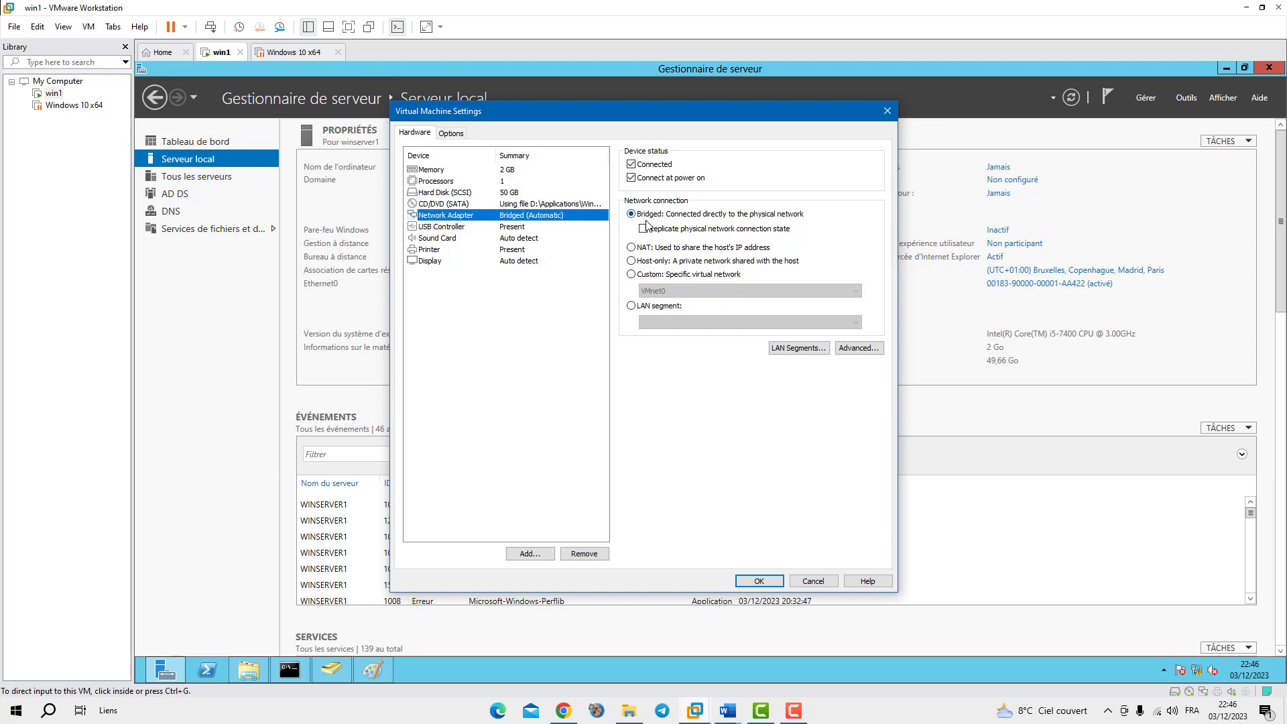
{"action": "left_click", "coordinate": [759, 581]}
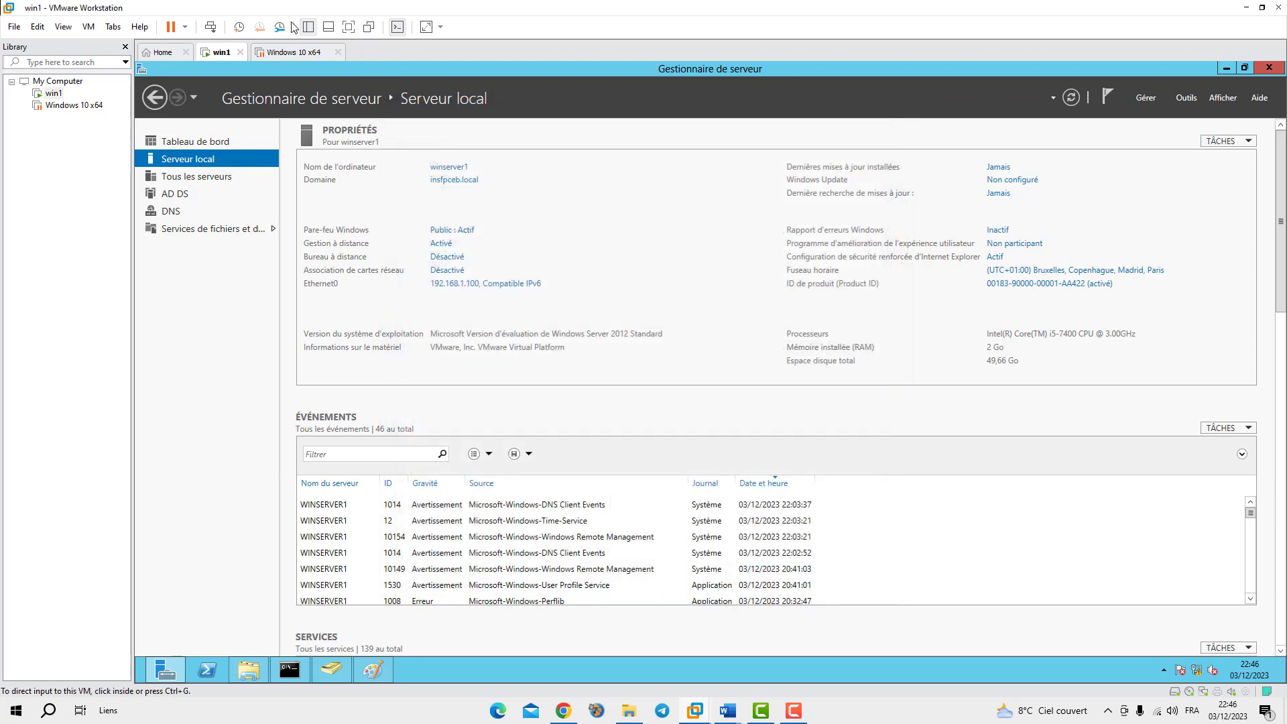
{"action": "left_click", "coordinate": [285, 52]}
{"action": "left_click", "coordinate": [88, 26]}
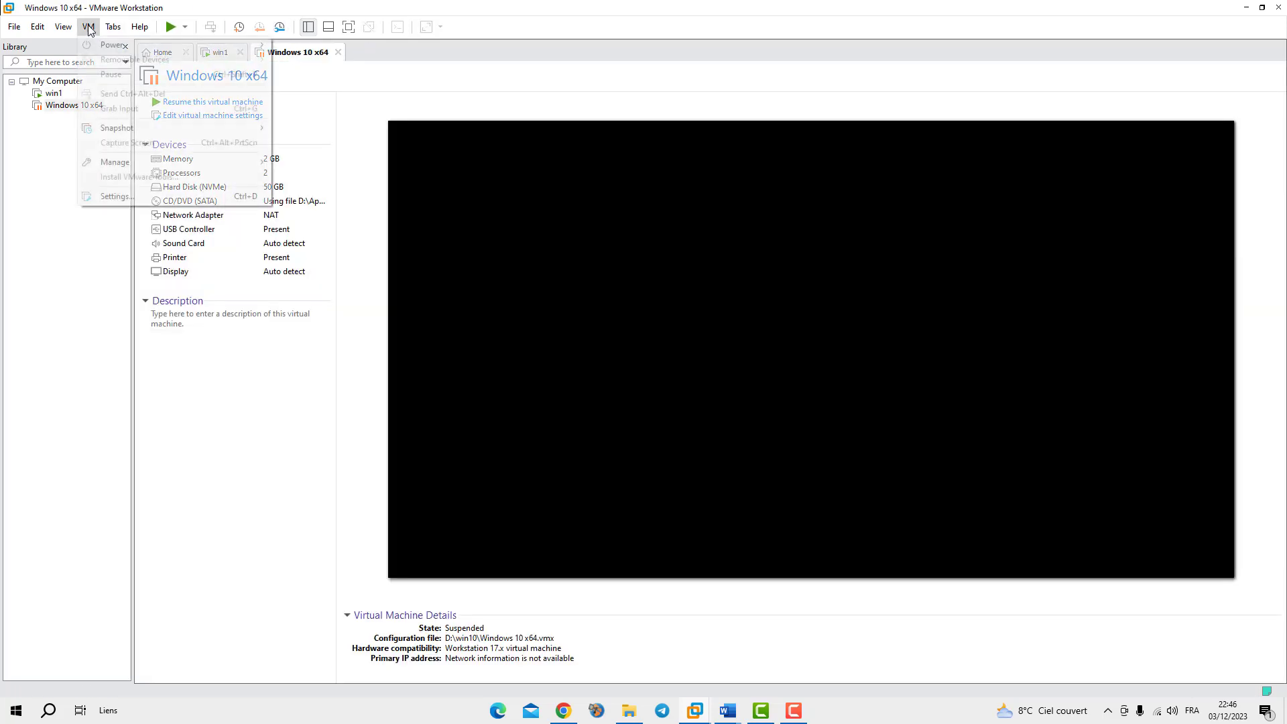
{"action": "left_click", "coordinate": [124, 197]}
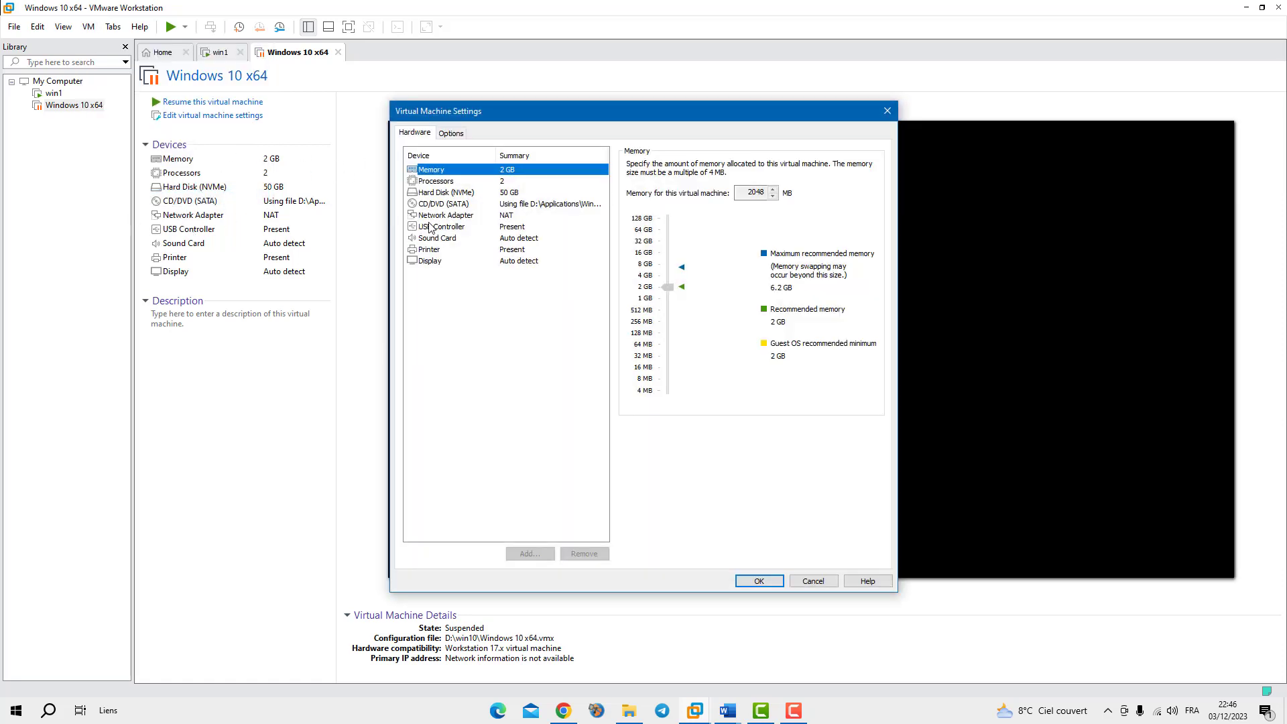
{"action": "left_click", "coordinate": [429, 215]}
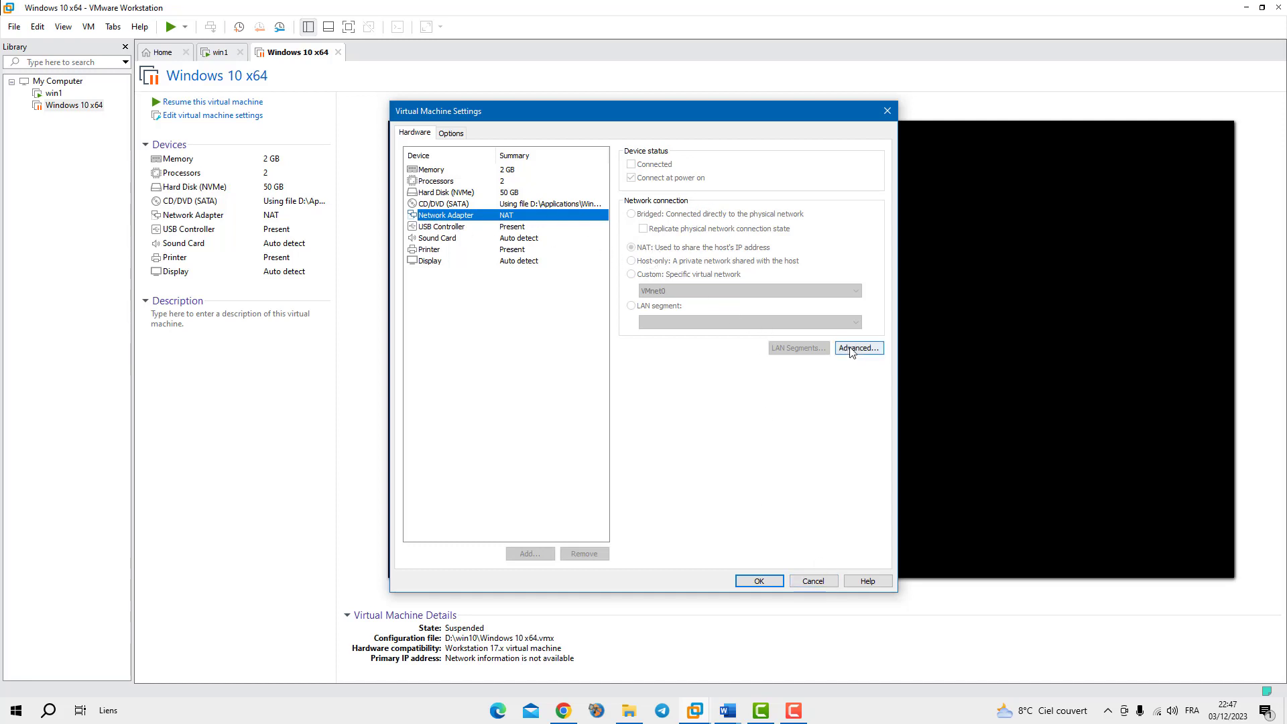
{"action": "left_click", "coordinate": [436, 205]}
{"action": "left_click", "coordinate": [434, 215]}
{"action": "left_click", "coordinate": [813, 580]}
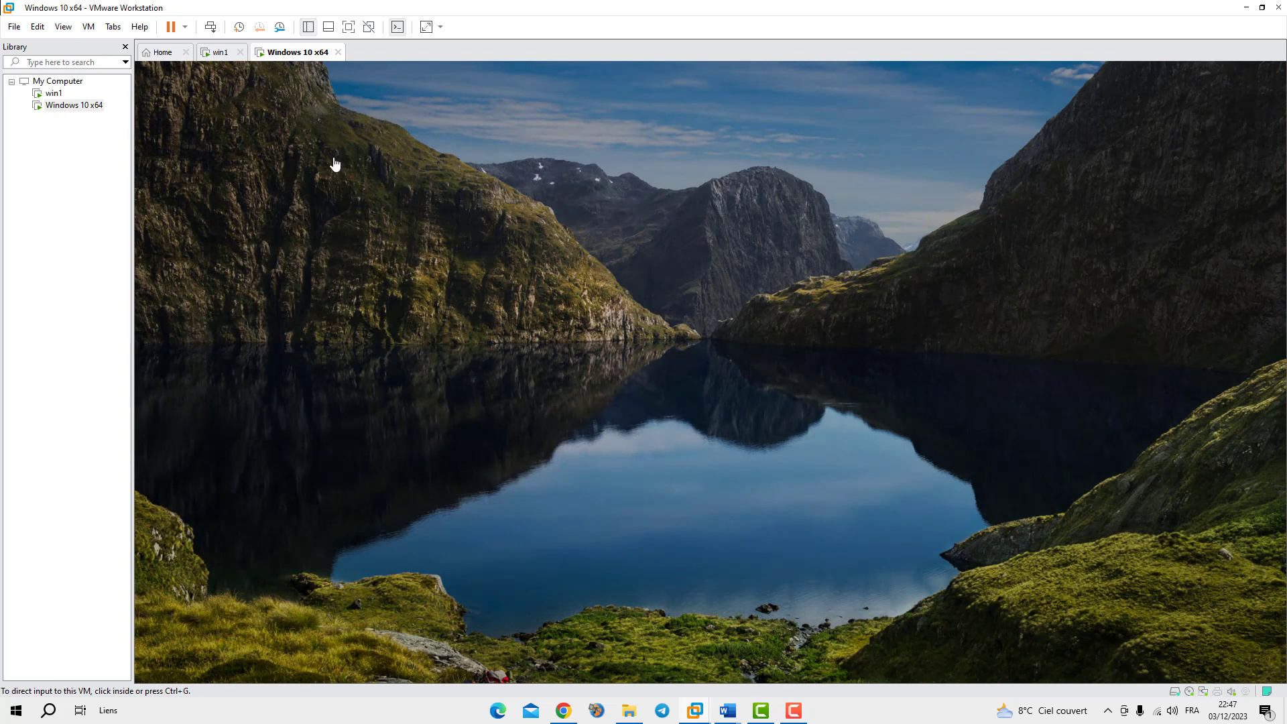
Focus the resumed Windows 10 x64 guest and dismiss its lock screen to reach the desktop
{"action": "left_click", "coordinate": [324, 368]}
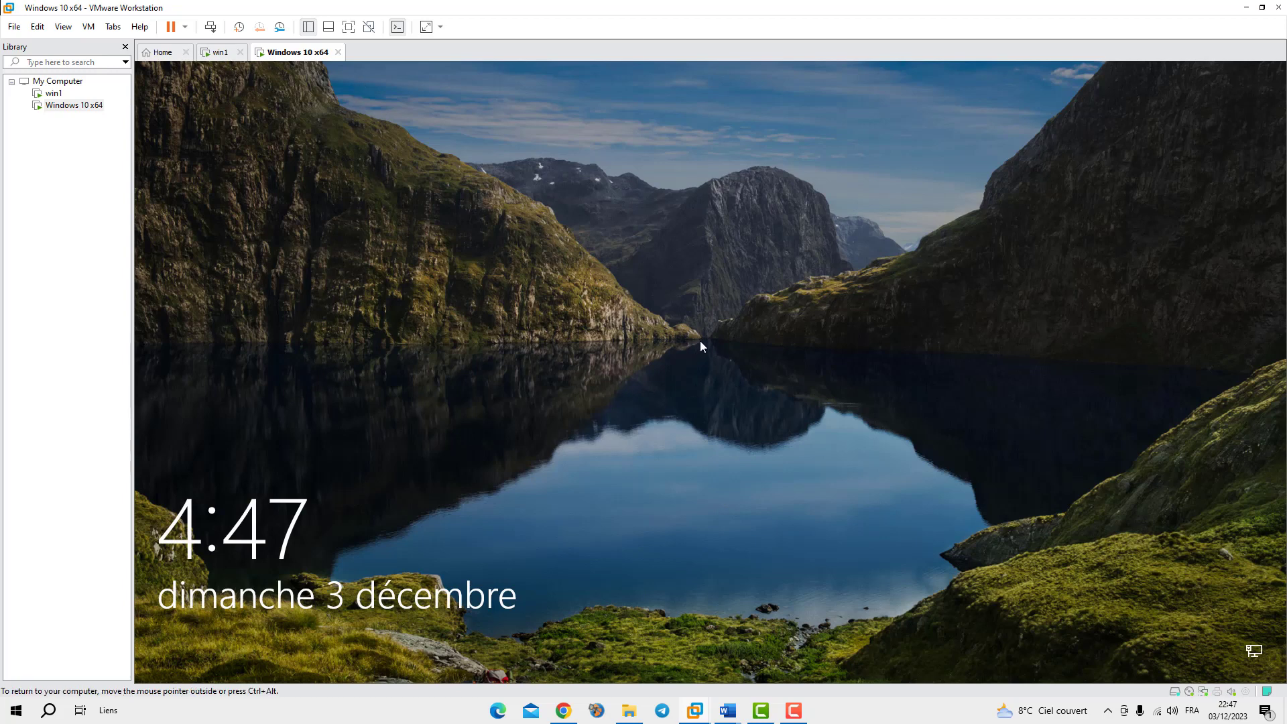
{"action": "left_click", "coordinate": [681, 424]}
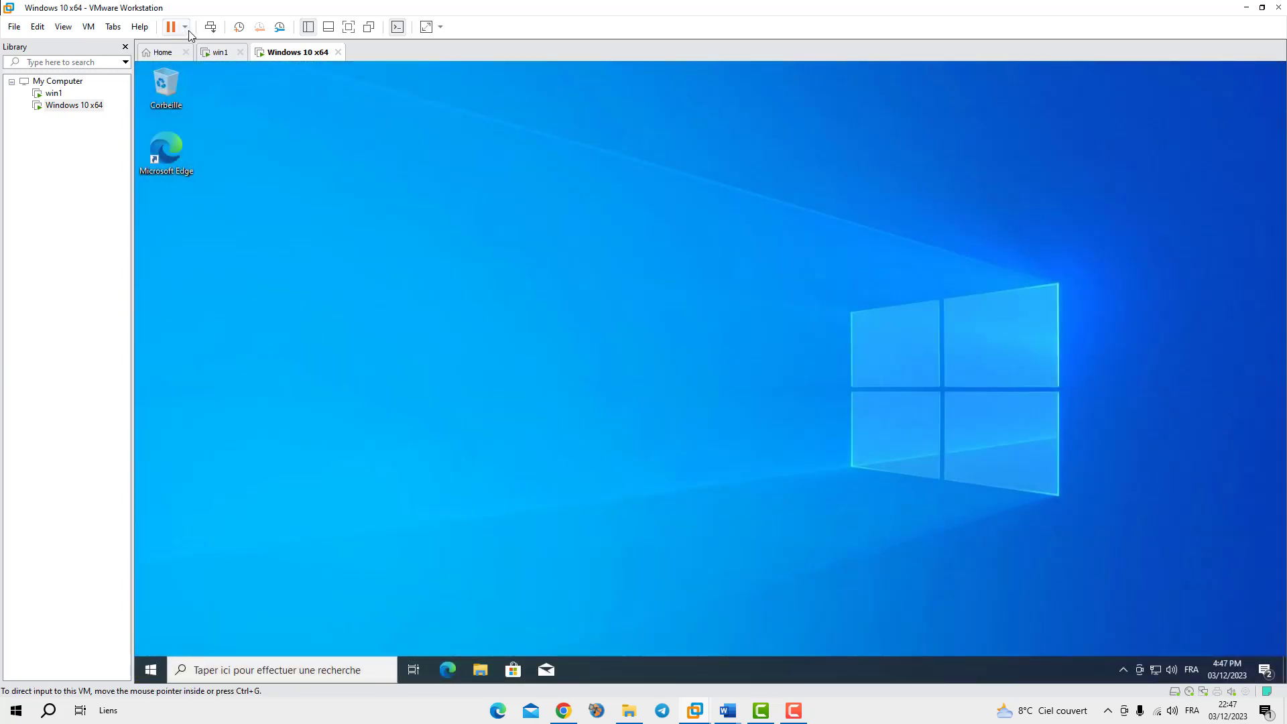
Change the Windows 10 x64 VM's network adapter from NAT to Bridged in VM Settings
{"action": "left_click", "coordinate": [87, 28]}
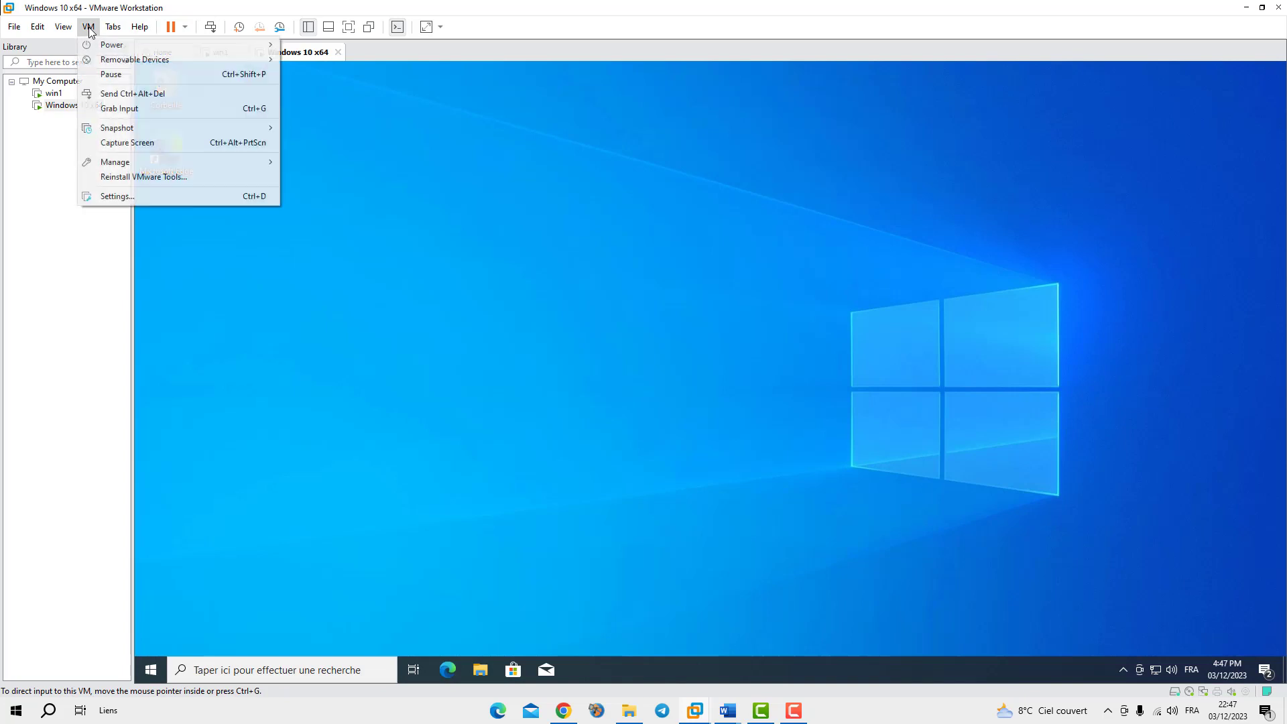
{"action": "left_click", "coordinate": [136, 195]}
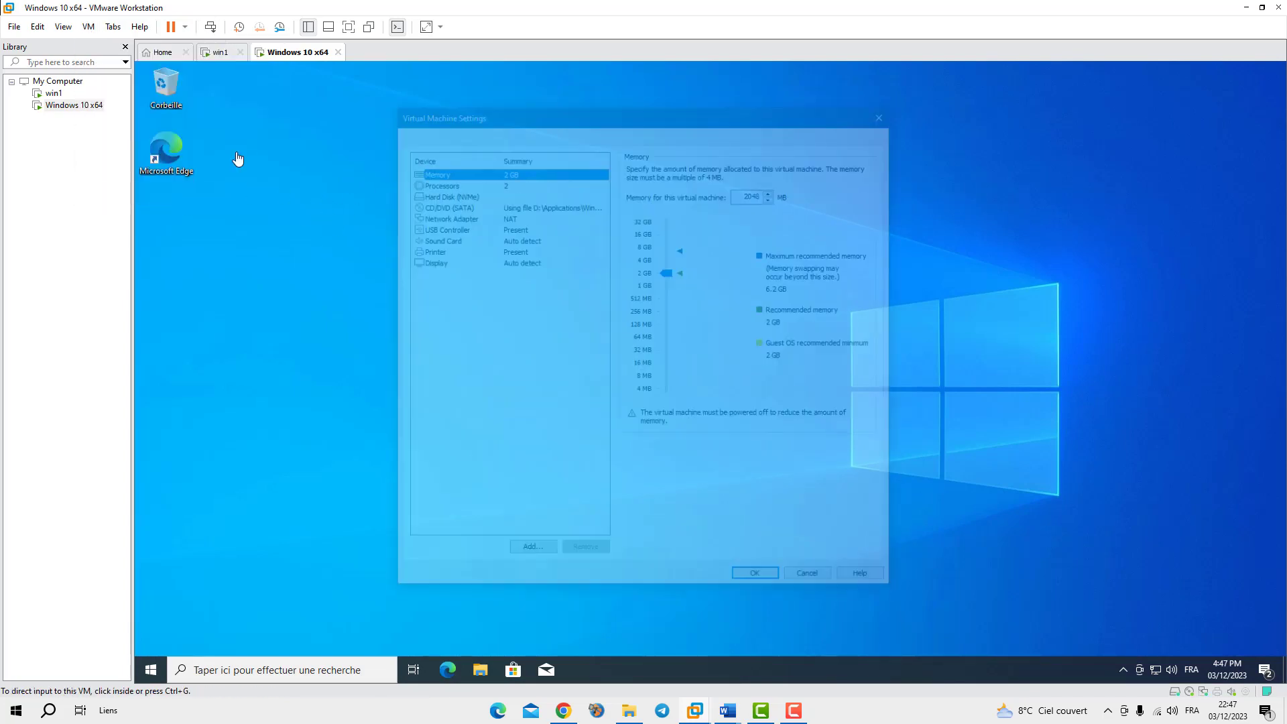
{"action": "left_click", "coordinate": [442, 215]}
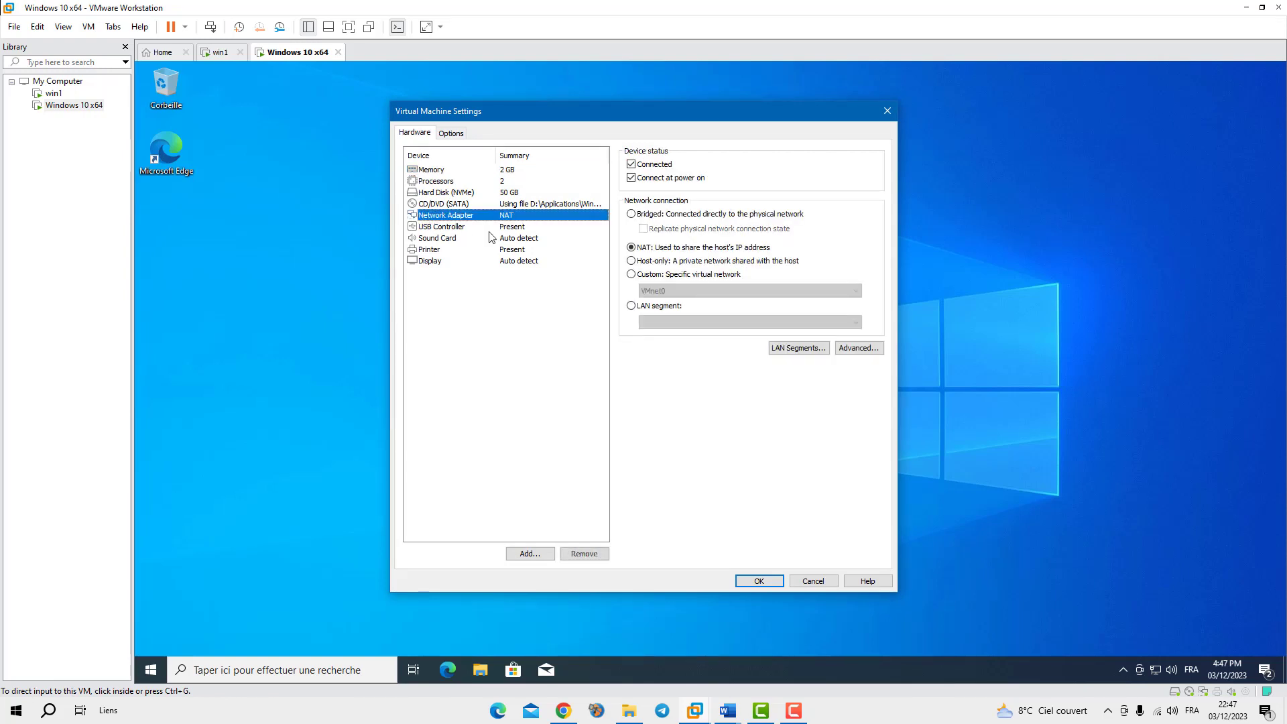
{"action": "left_click", "coordinate": [630, 214]}
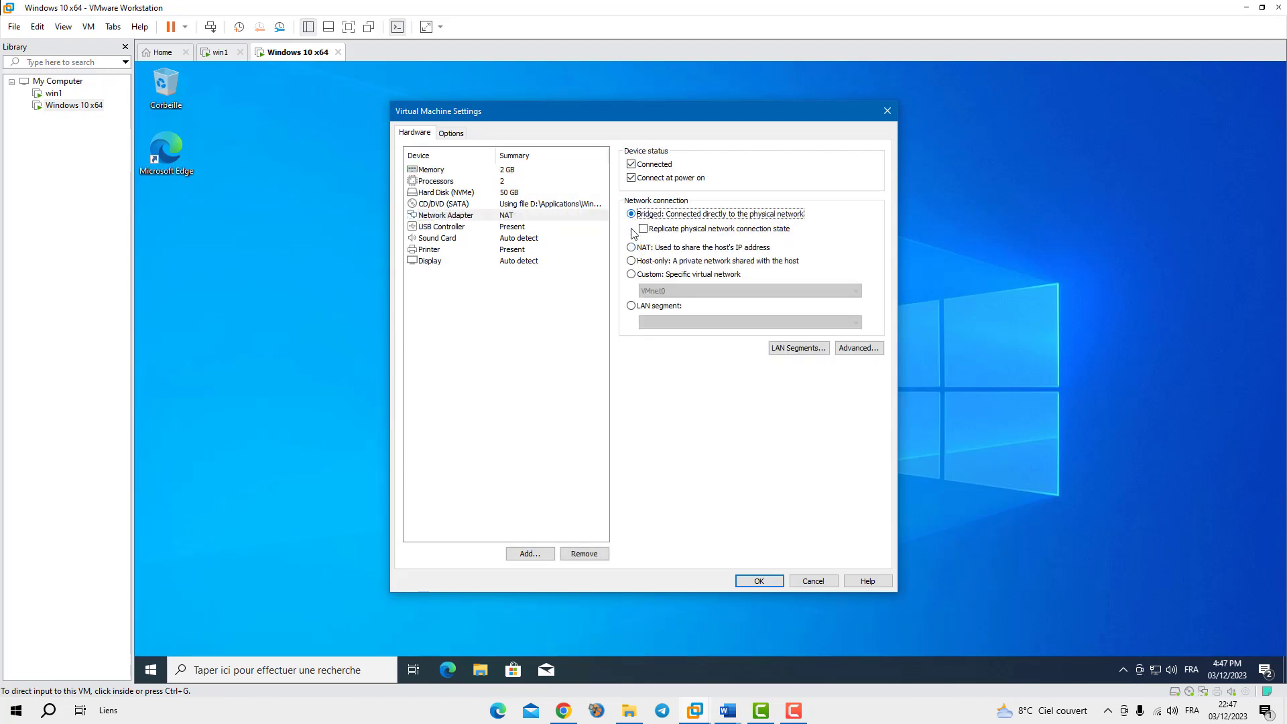
{"action": "left_click", "coordinate": [759, 581]}
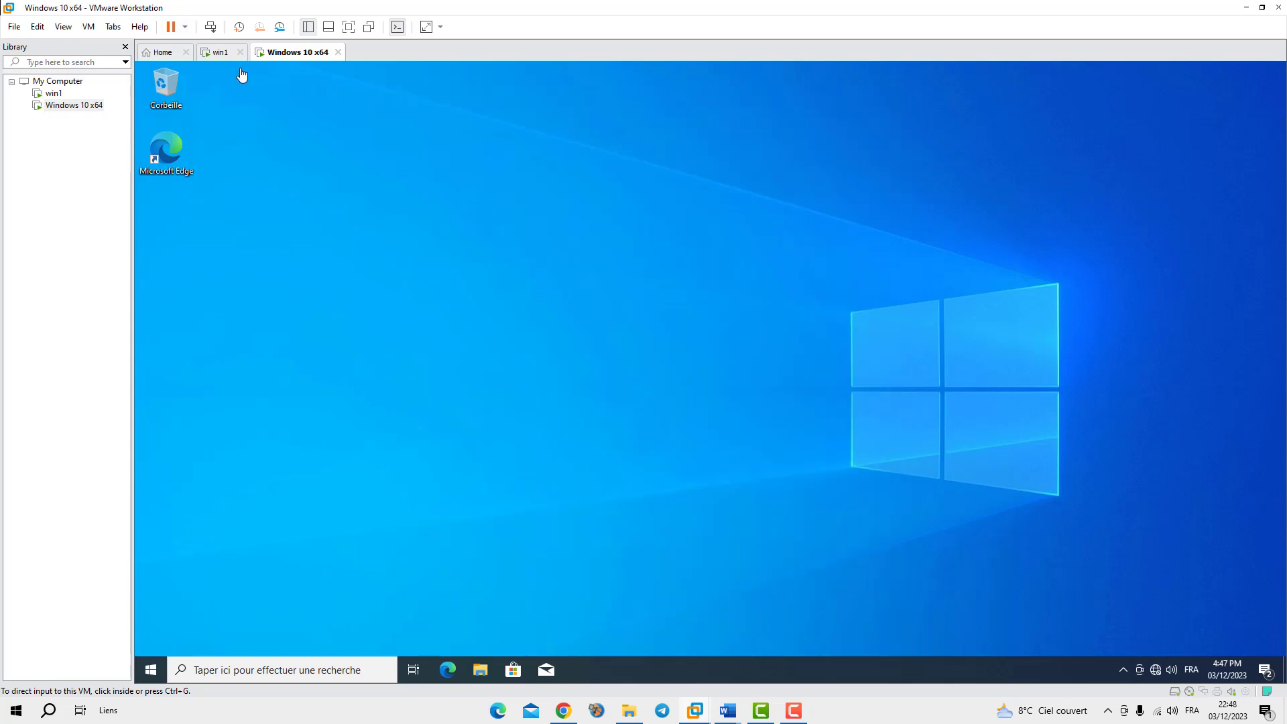
Open Ethernet0's IPv4 properties through Ethernet settings and the Centre Réseau et partage
{"action": "right_click", "coordinate": [1156, 669]}
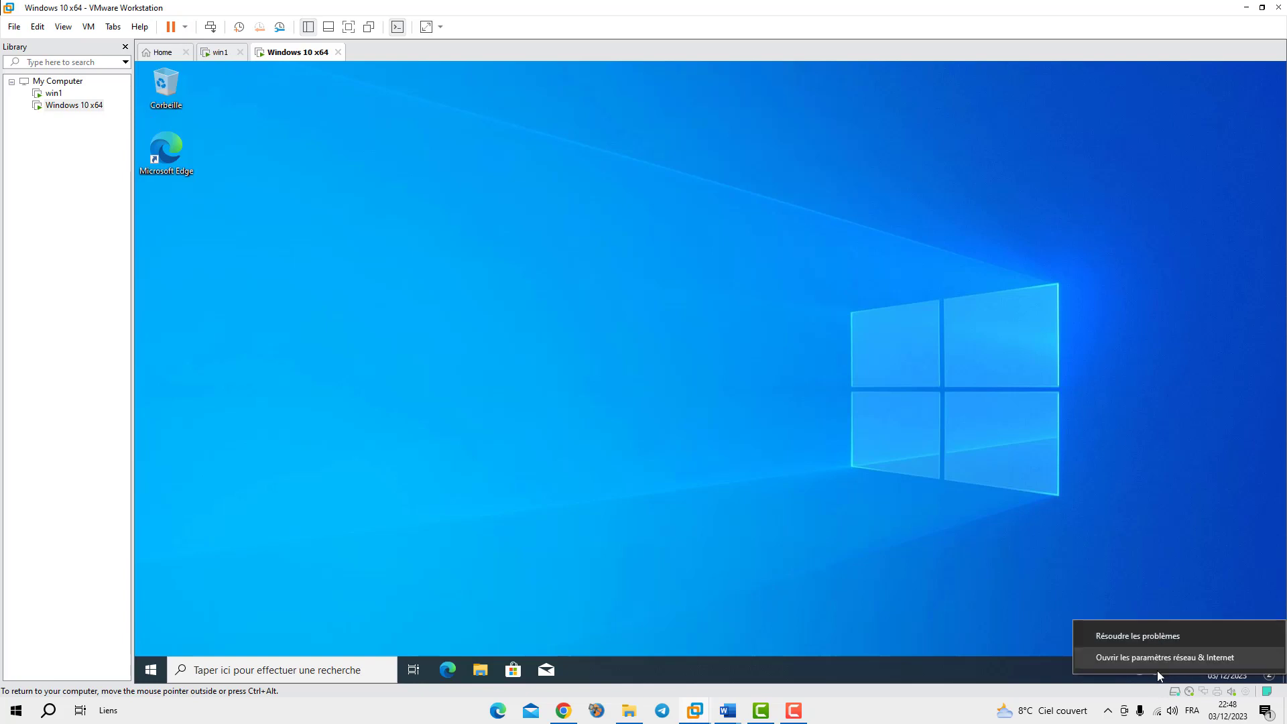
{"action": "left_click", "coordinate": [1148, 661]}
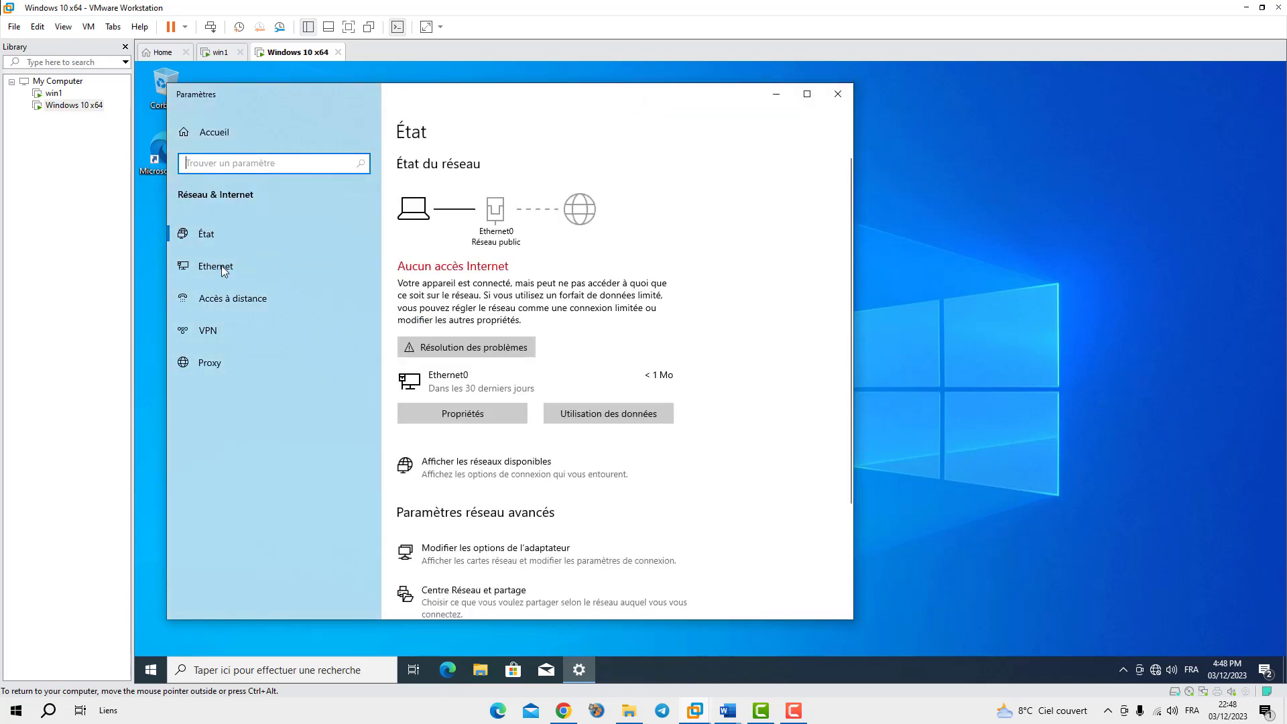
{"action": "left_click", "coordinate": [221, 266]}
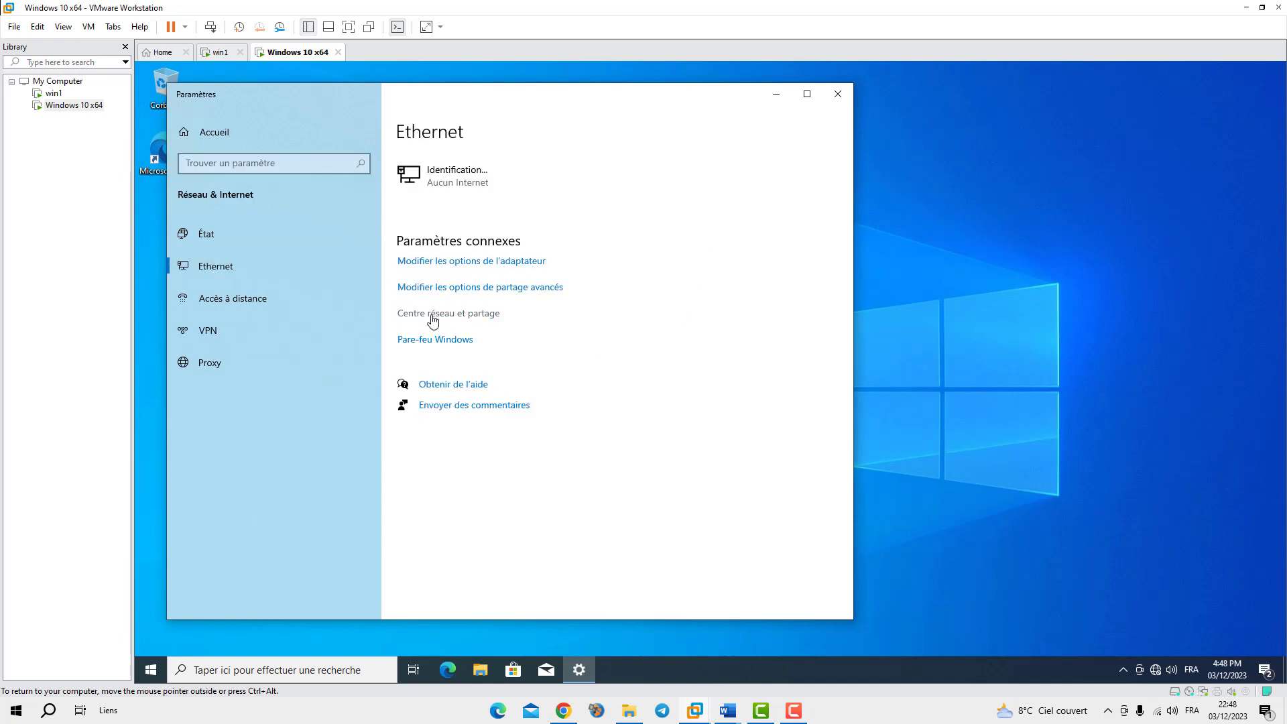
{"action": "left_click", "coordinate": [495, 313]}
{"action": "left_click", "coordinate": [470, 314]}
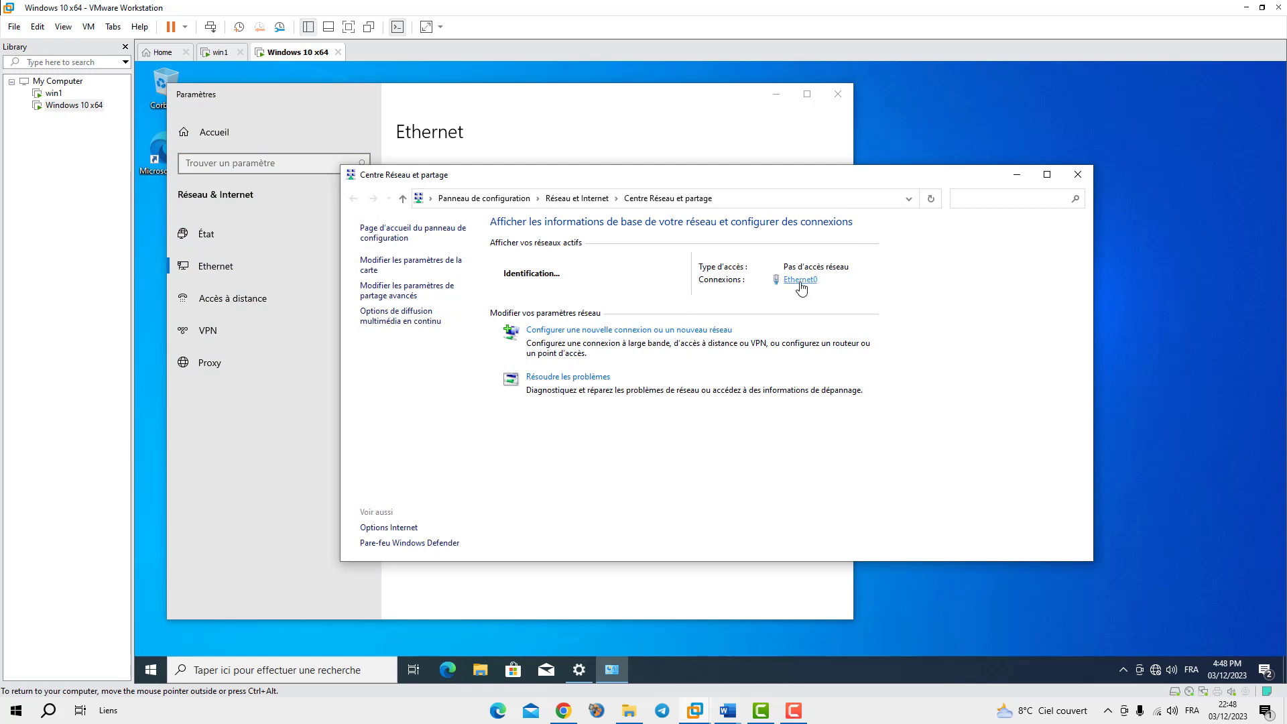
{"action": "left_click", "coordinate": [797, 280]}
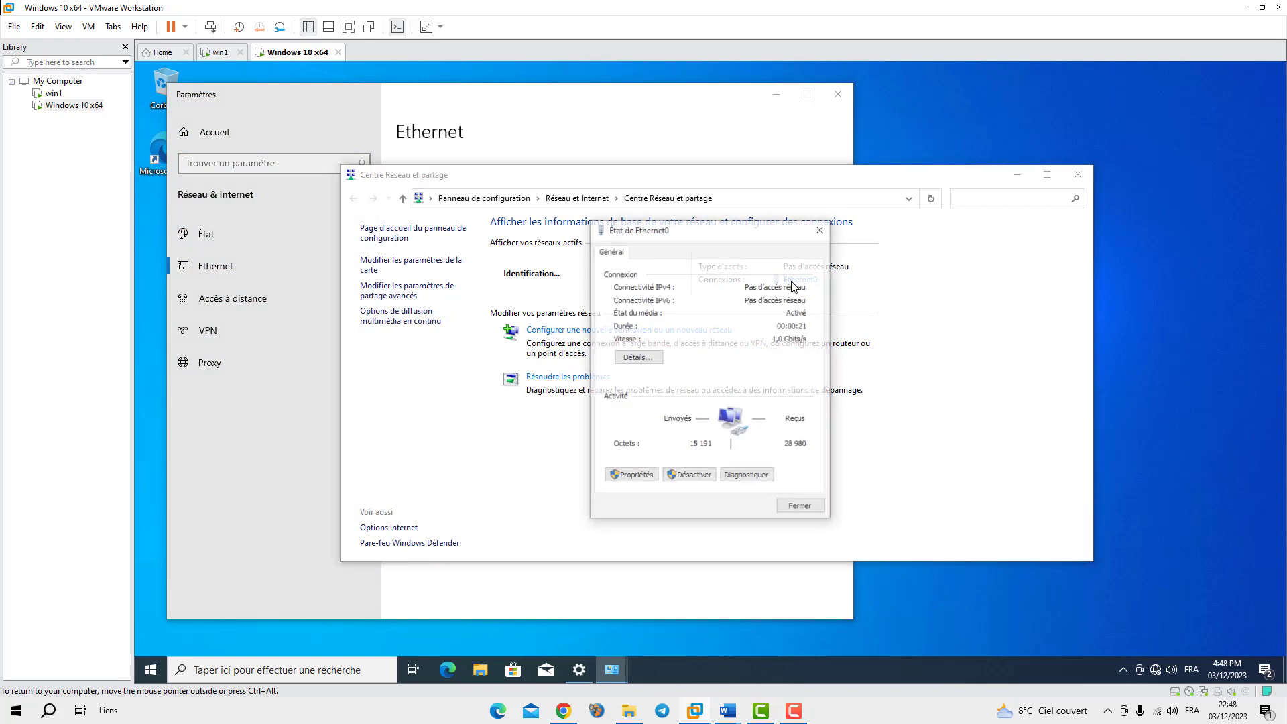
{"action": "left_click", "coordinate": [633, 477]}
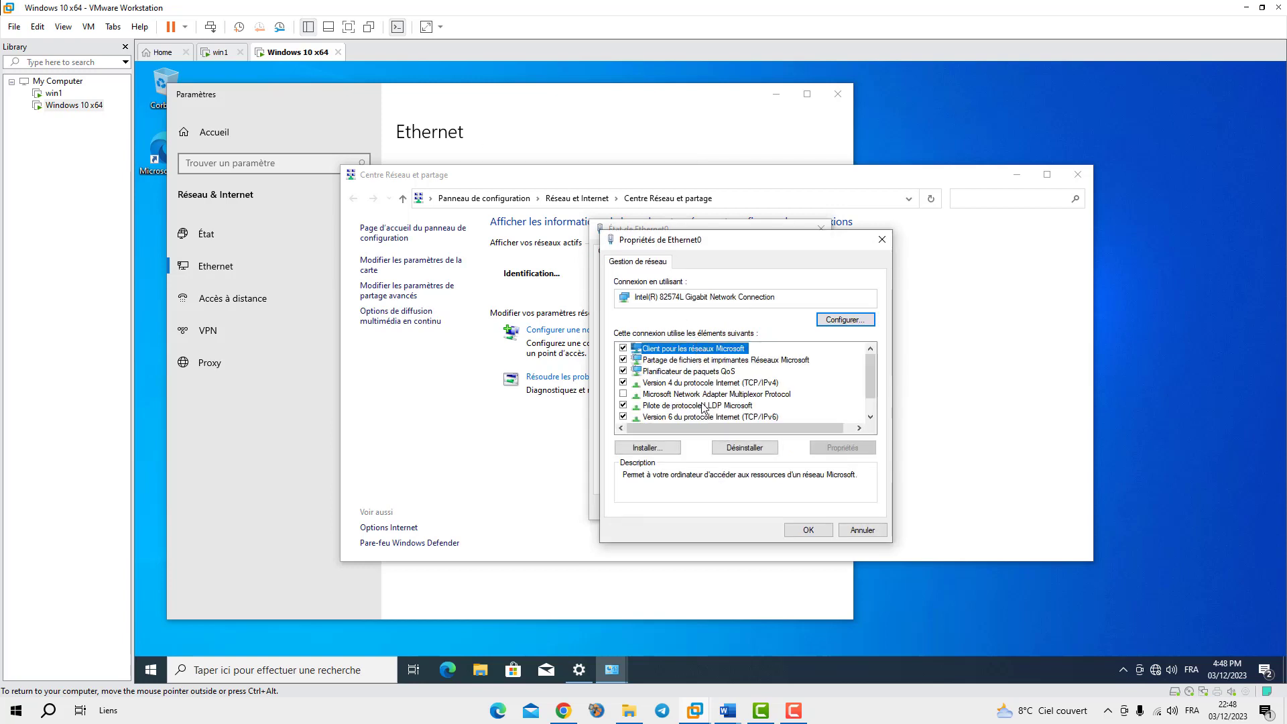
{"action": "double_click", "coordinate": [737, 385]}
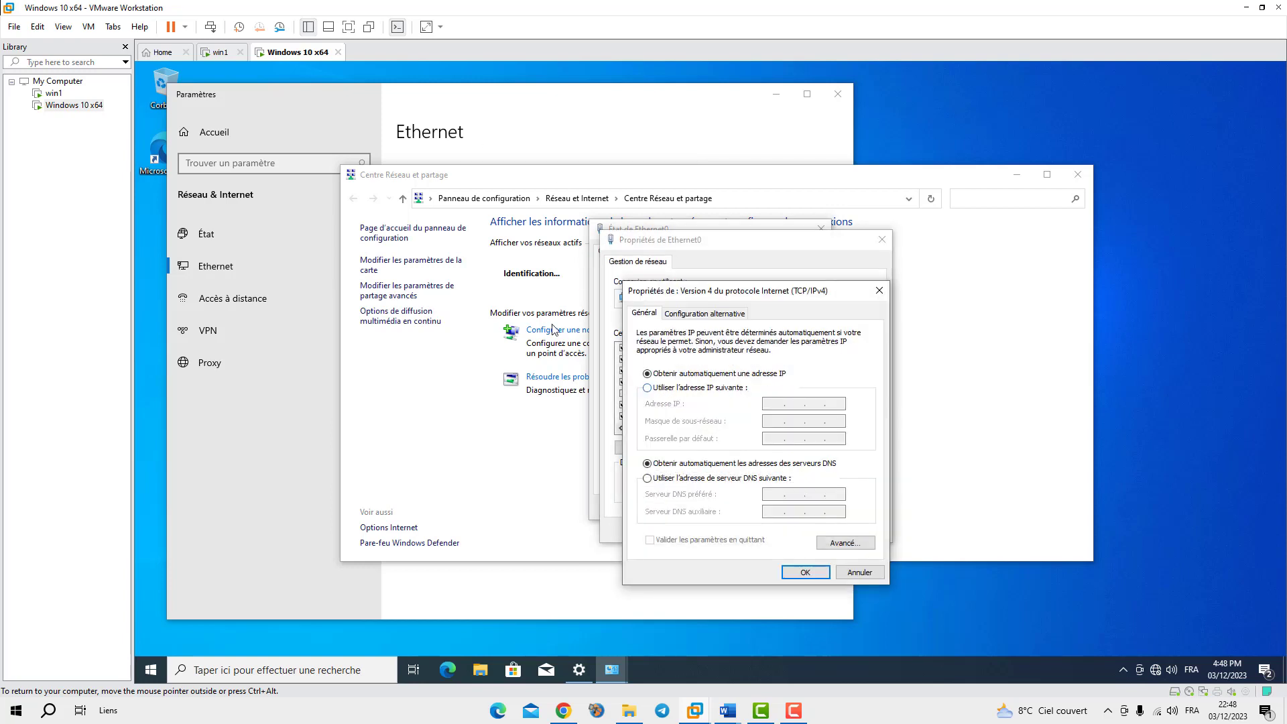
Set Ethernet0's IPv4 to static 192.168.1.102, mask 255.255.255.0, preferred DNS 192.168.1.100
{"action": "left_click", "coordinate": [220, 53]}
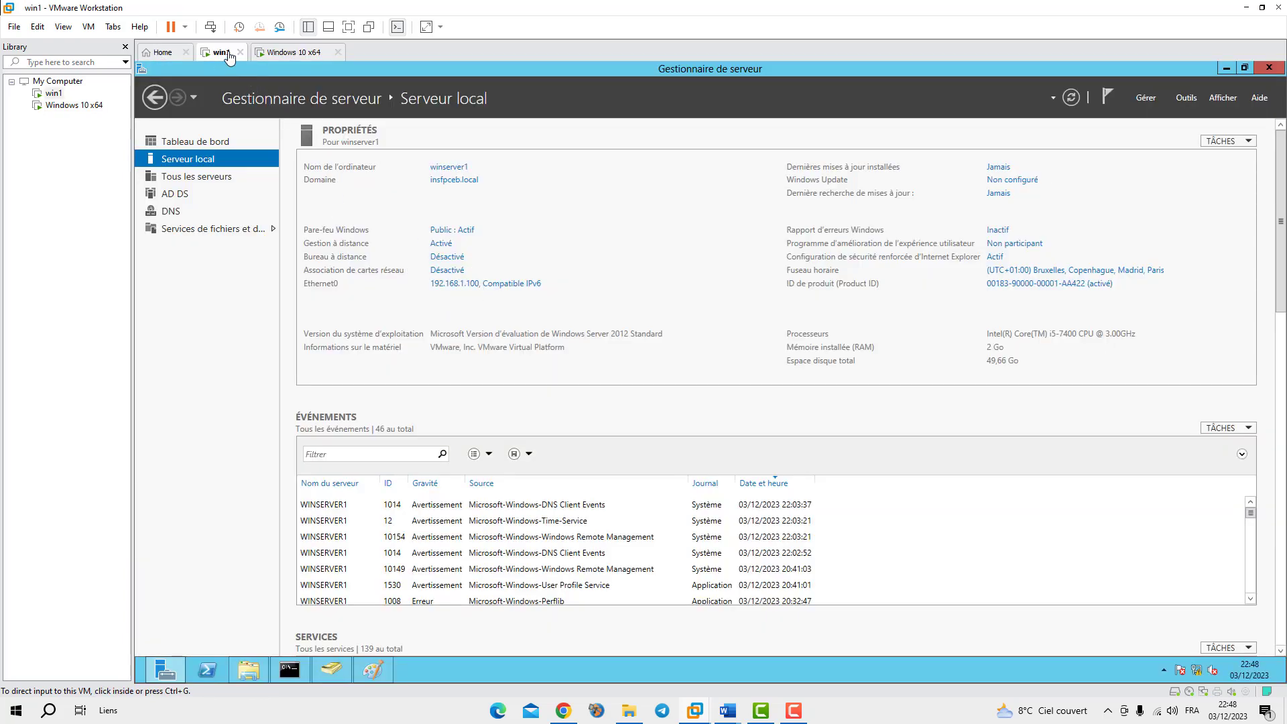
{"action": "left_click", "coordinate": [284, 53]}
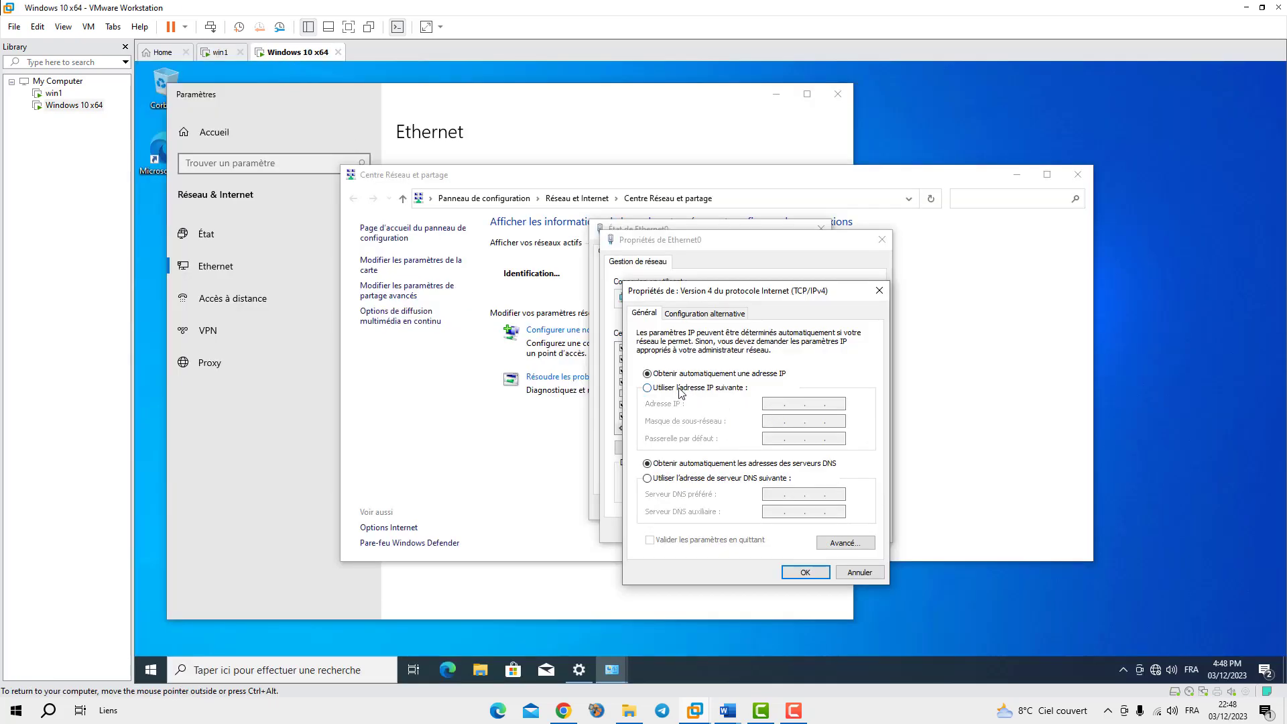
{"action": "left_click", "coordinate": [647, 388]}
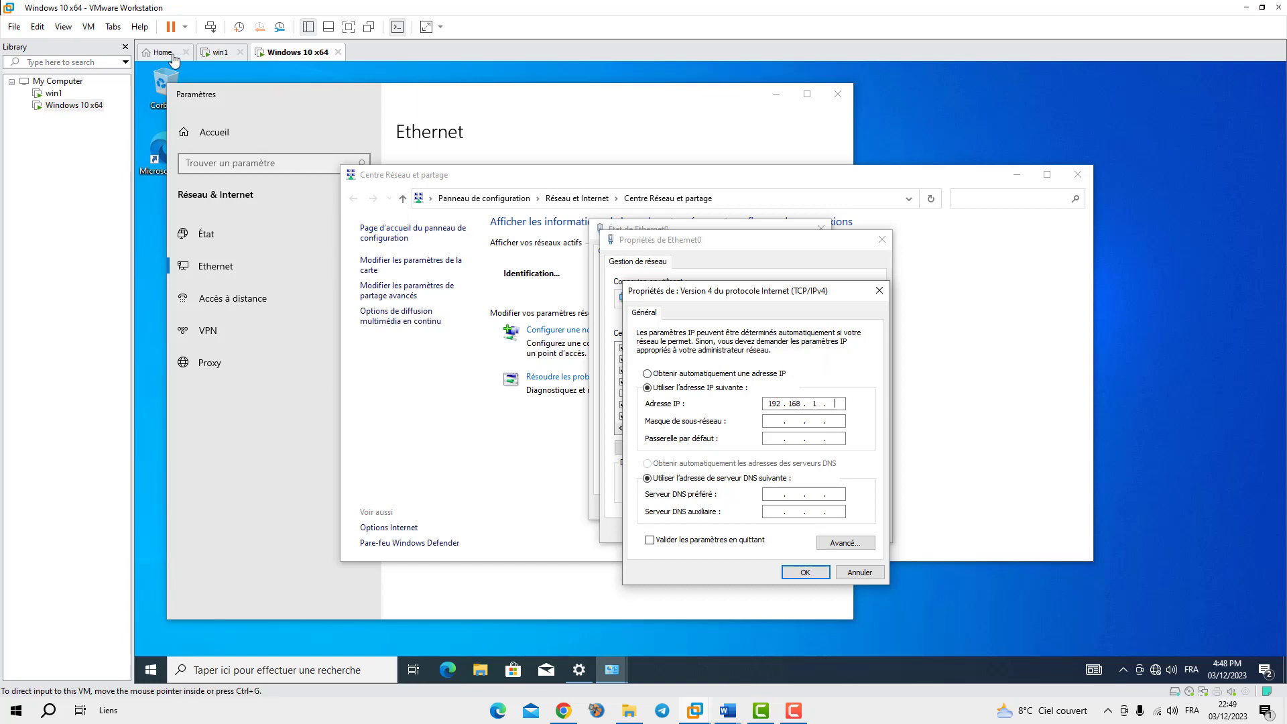
{"action": "left_click", "coordinate": [214, 53]}
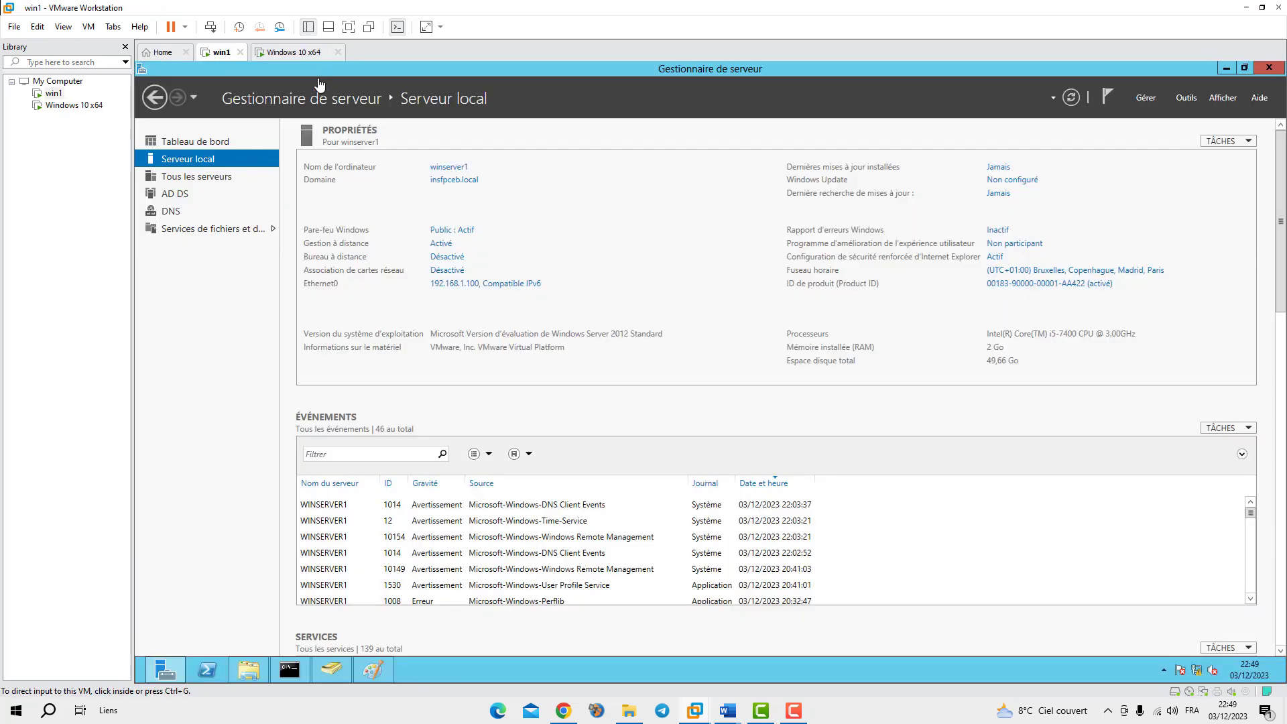
{"action": "left_click", "coordinate": [296, 53]}
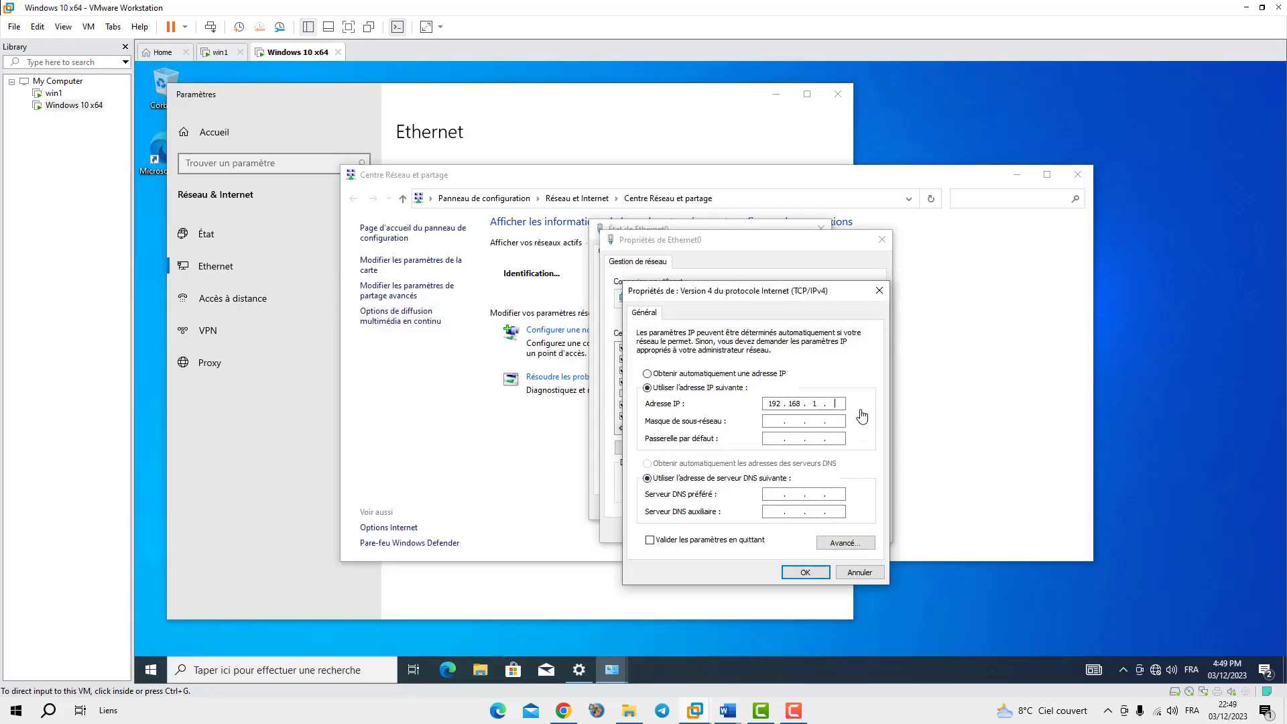
{"action": "left_click", "coordinate": [832, 404]}
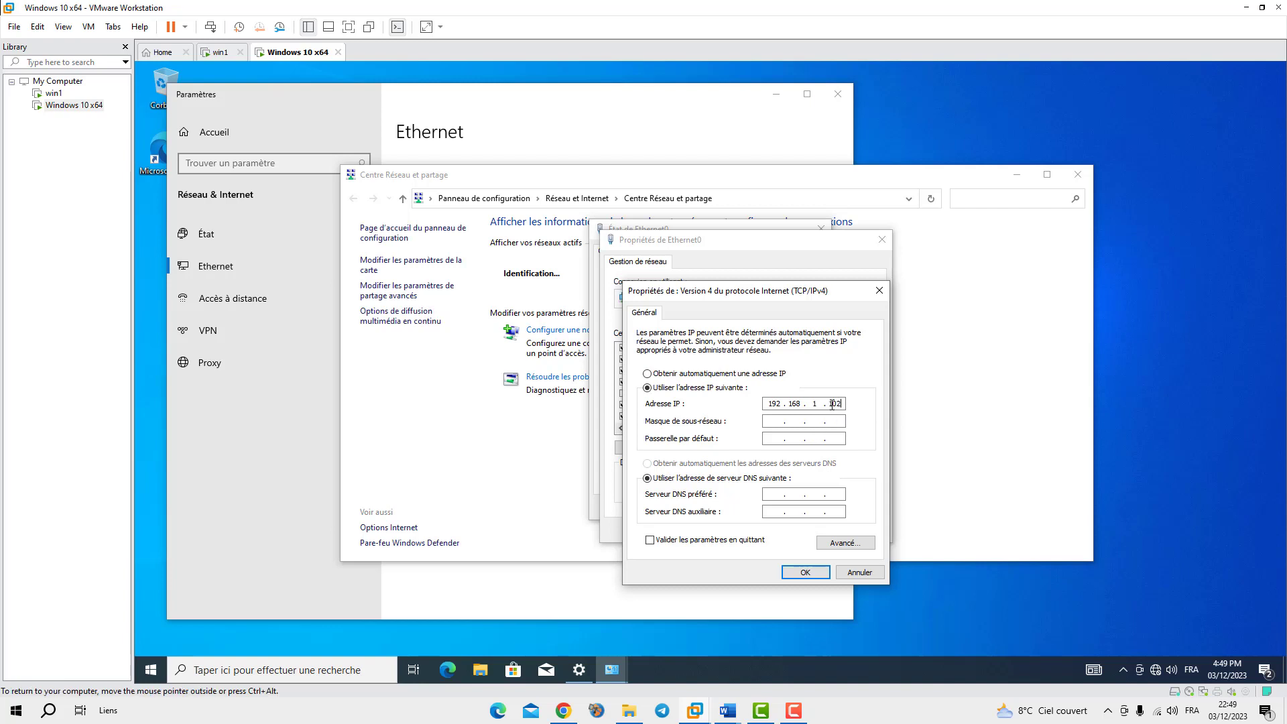
{"action": "key", "text": "Tab"}
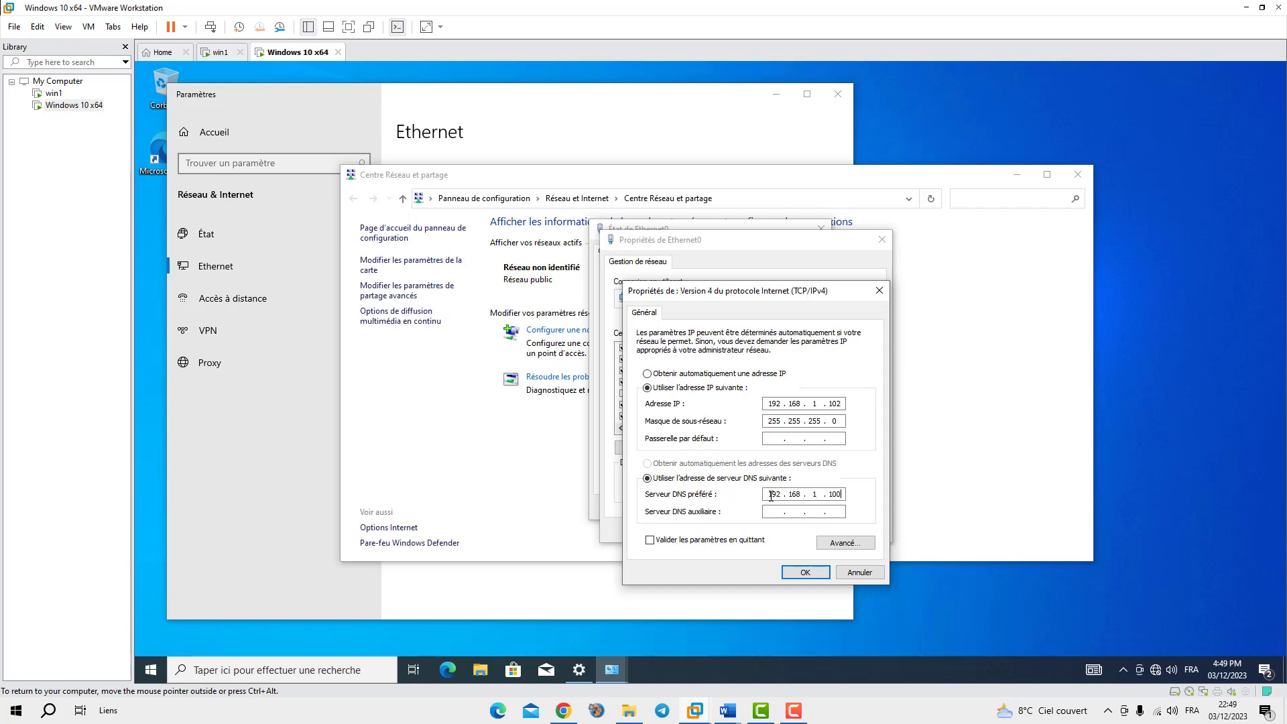
{"action": "left_click", "coordinate": [806, 572]}
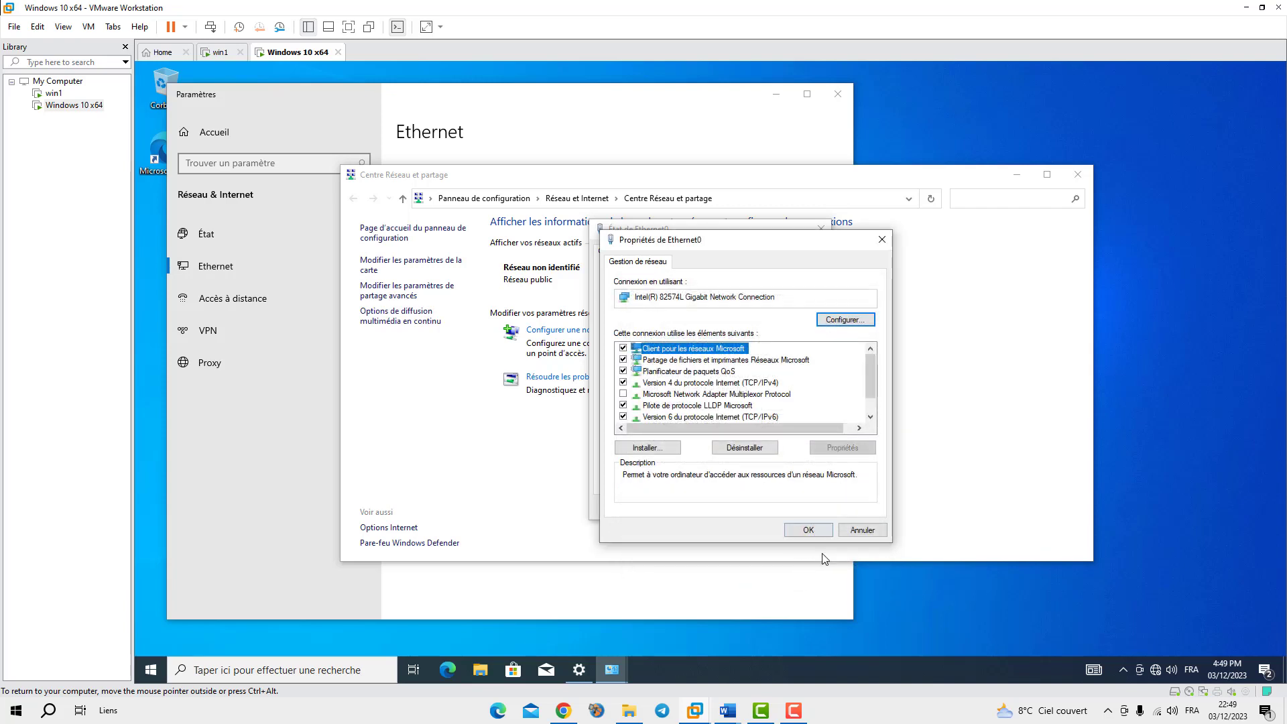
Close the adapter properties, Ethernet0 status and Network and Sharing Center windows
{"action": "left_click", "coordinate": [815, 530]}
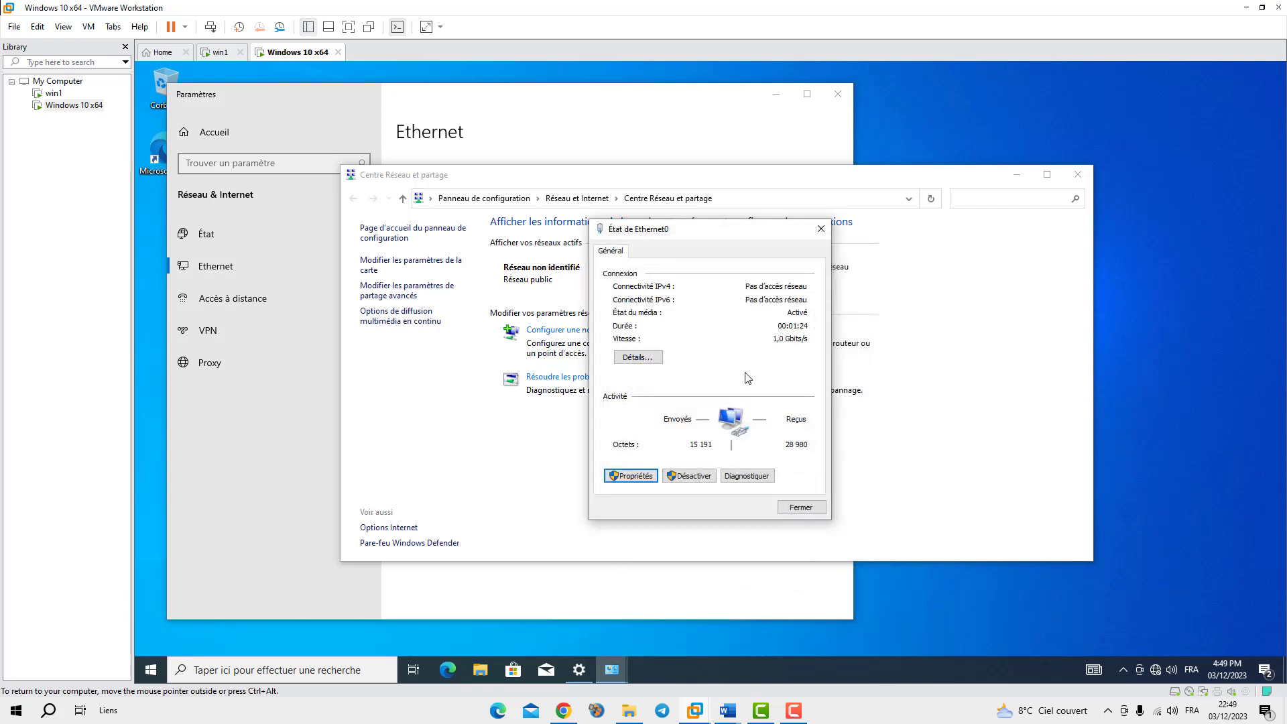
{"action": "left_click", "coordinate": [803, 510]}
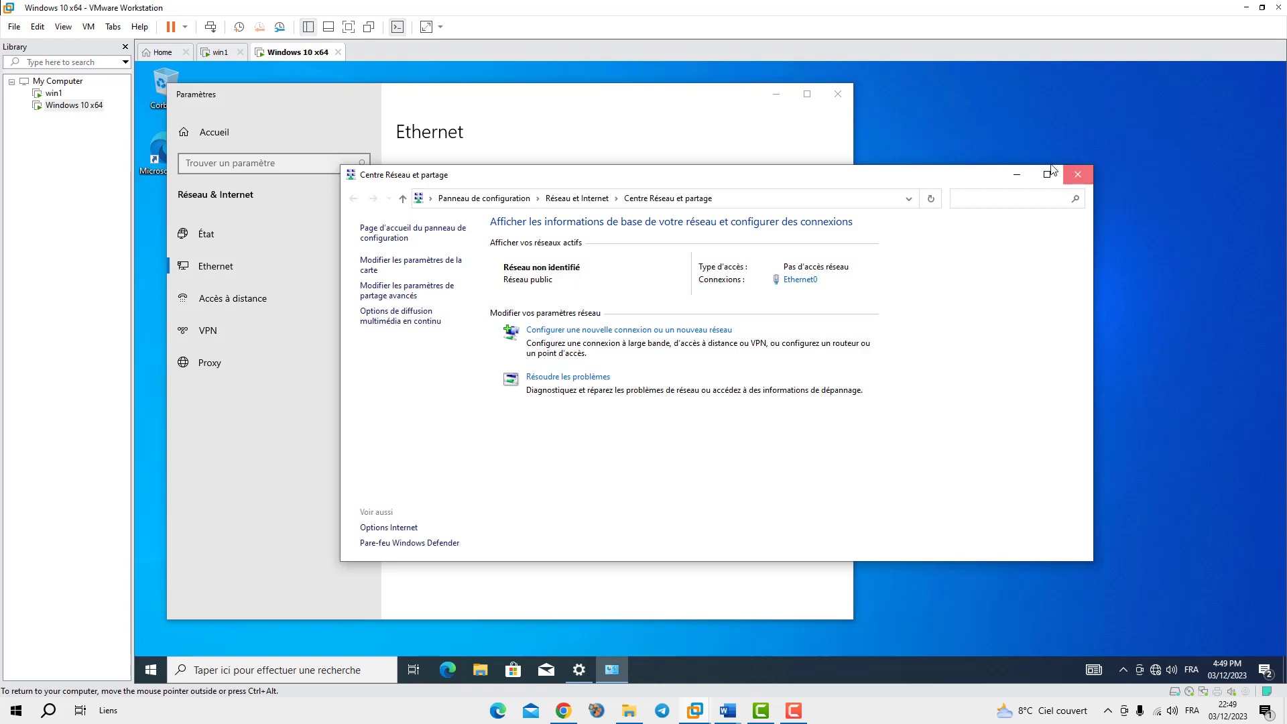
{"action": "left_click", "coordinate": [1077, 177]}
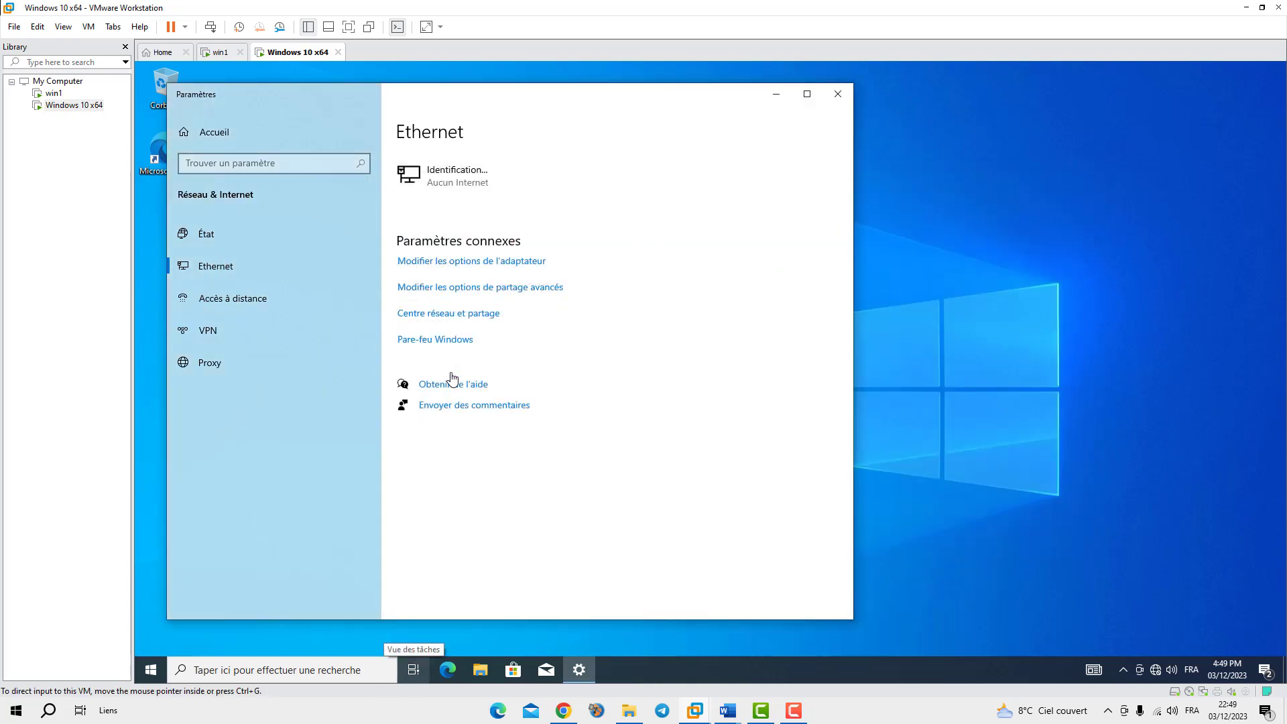
Go to the Système page under Système et sécurité in Control Panel
{"action": "left_click", "coordinate": [254, 163]}
{"action": "type", "text": "p"}
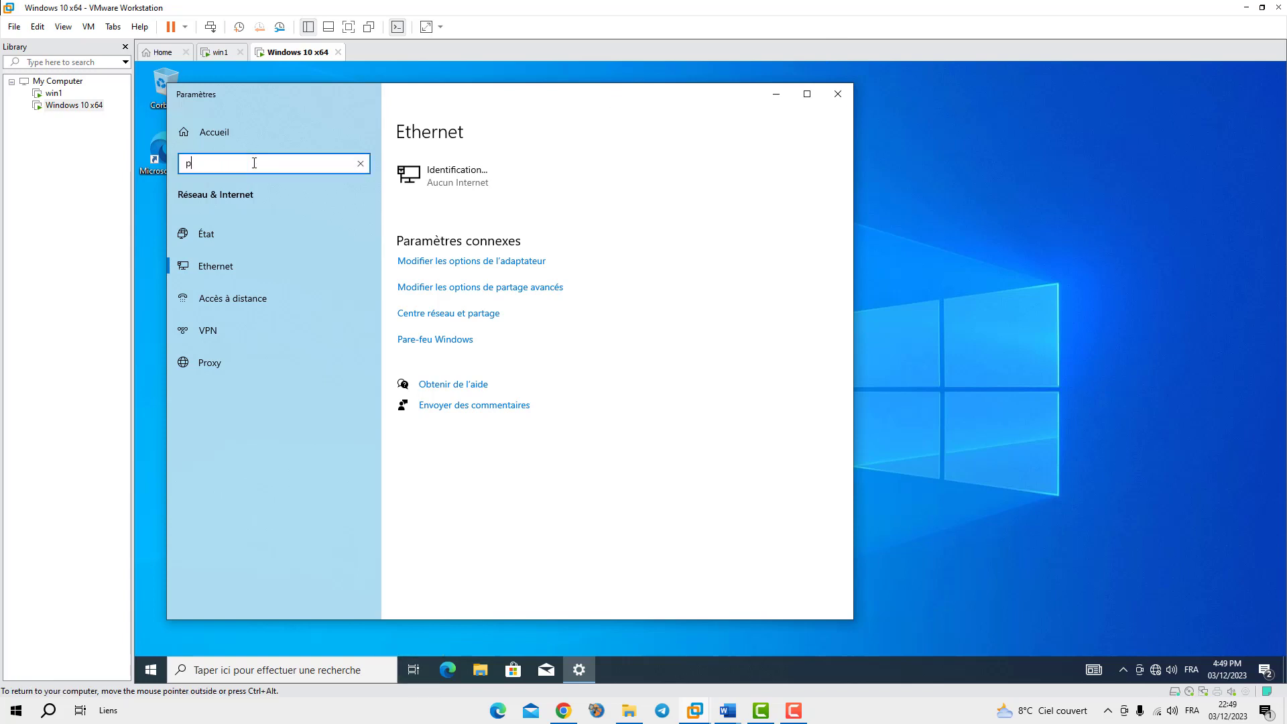
{"action": "type", "text": "anne"}
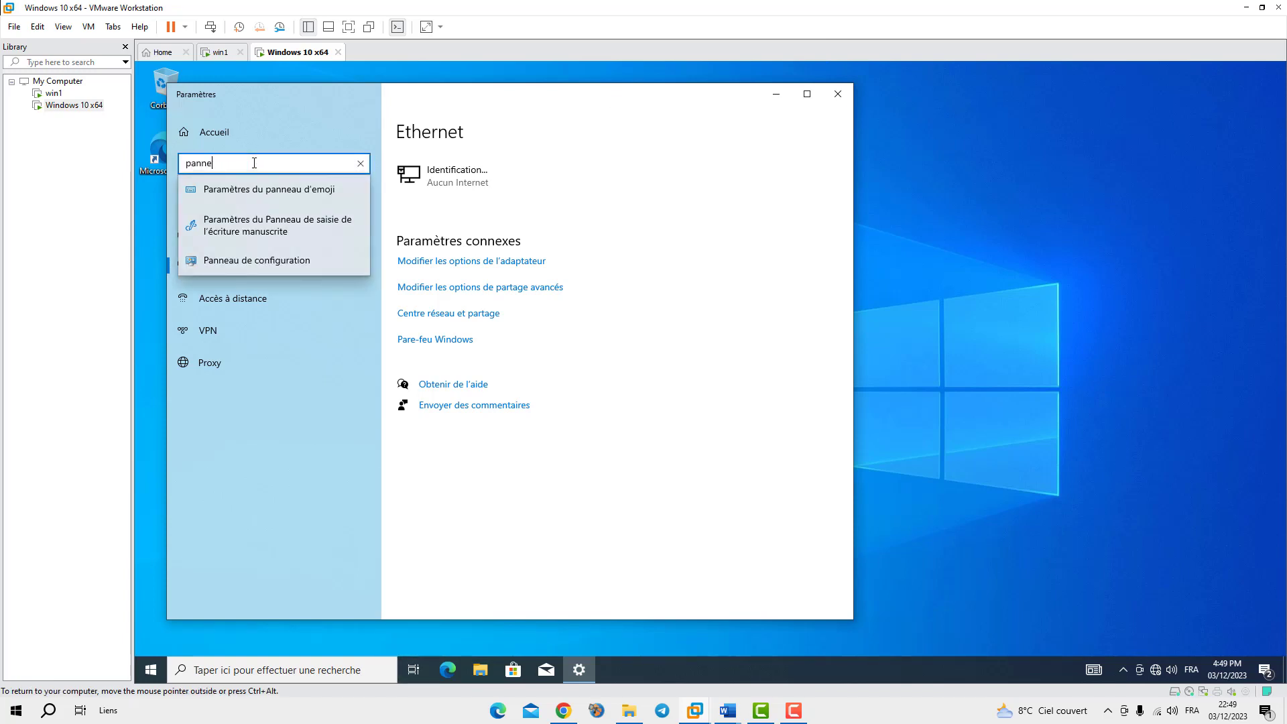
{"action": "type", "text": "u"}
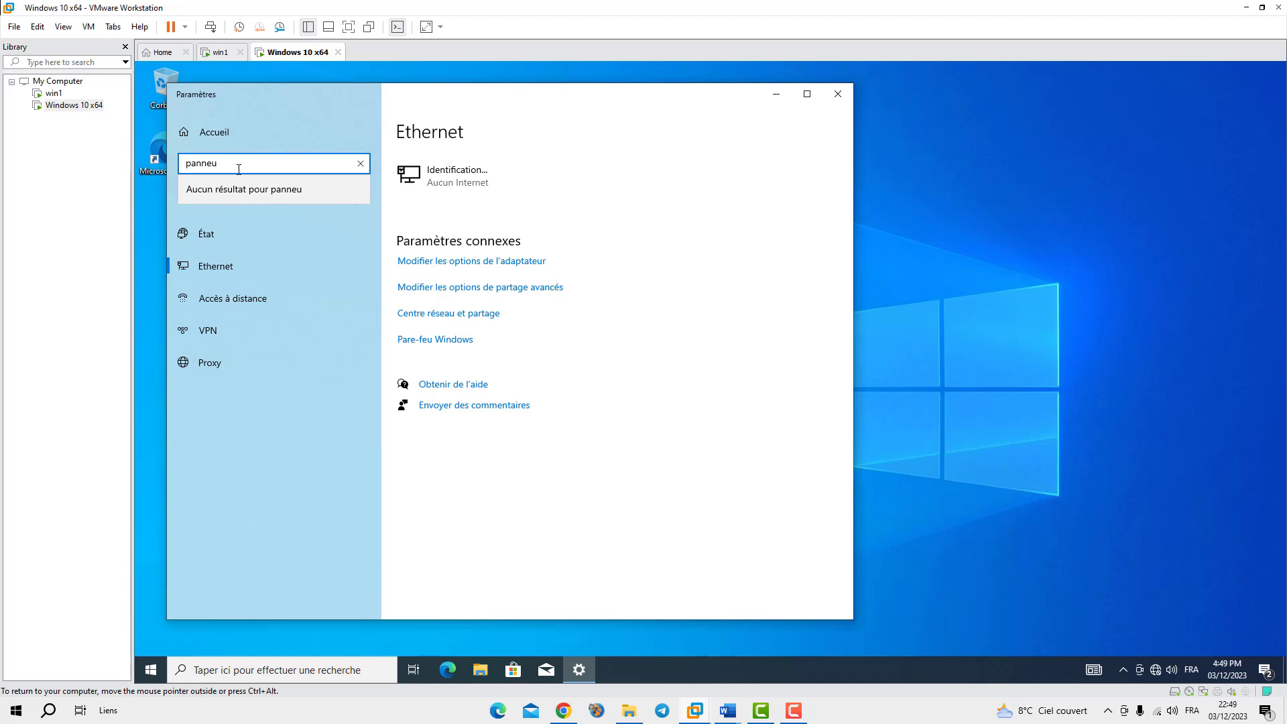
{"action": "type", "text": "au"}
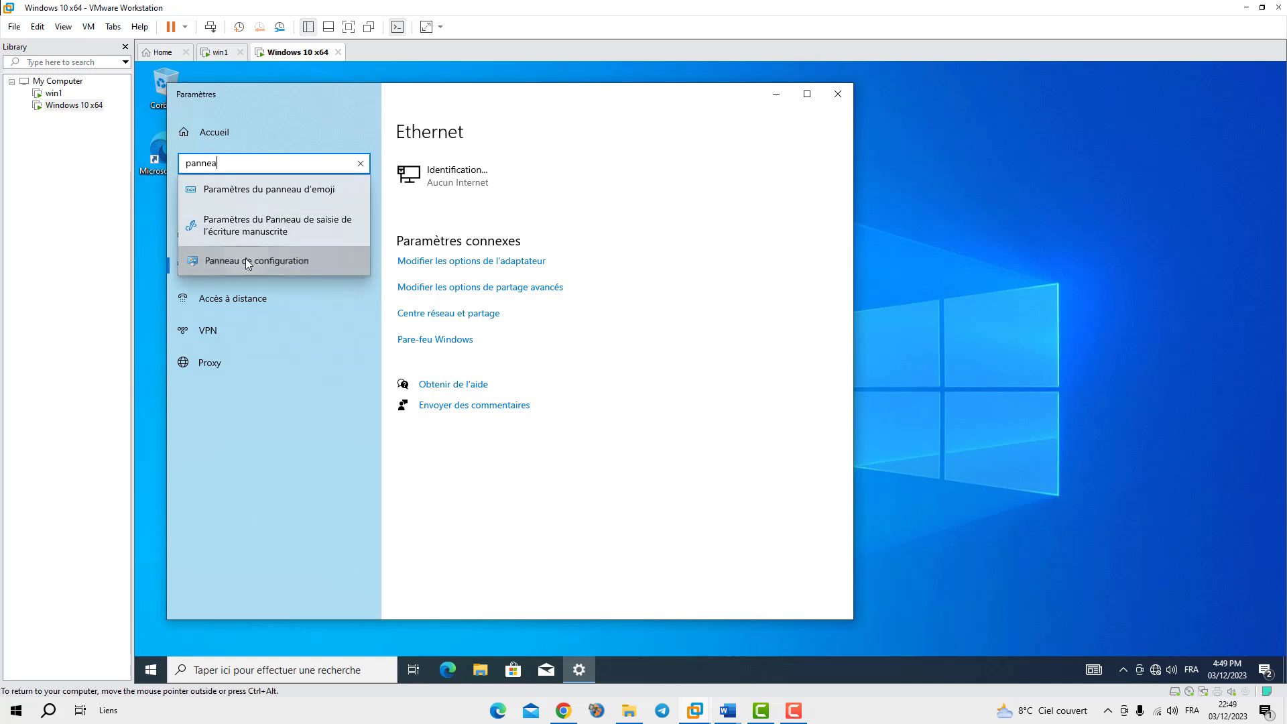
{"action": "left_click", "coordinate": [245, 256]}
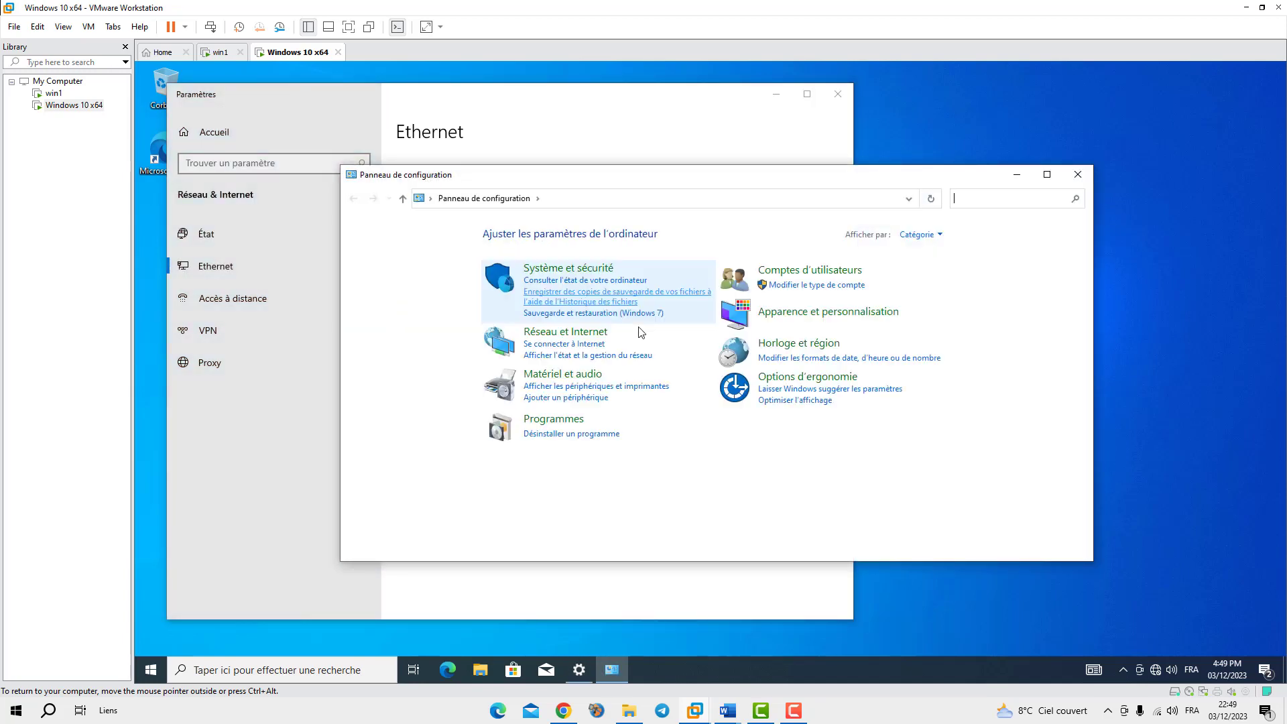
{"action": "left_click", "coordinate": [569, 269]}
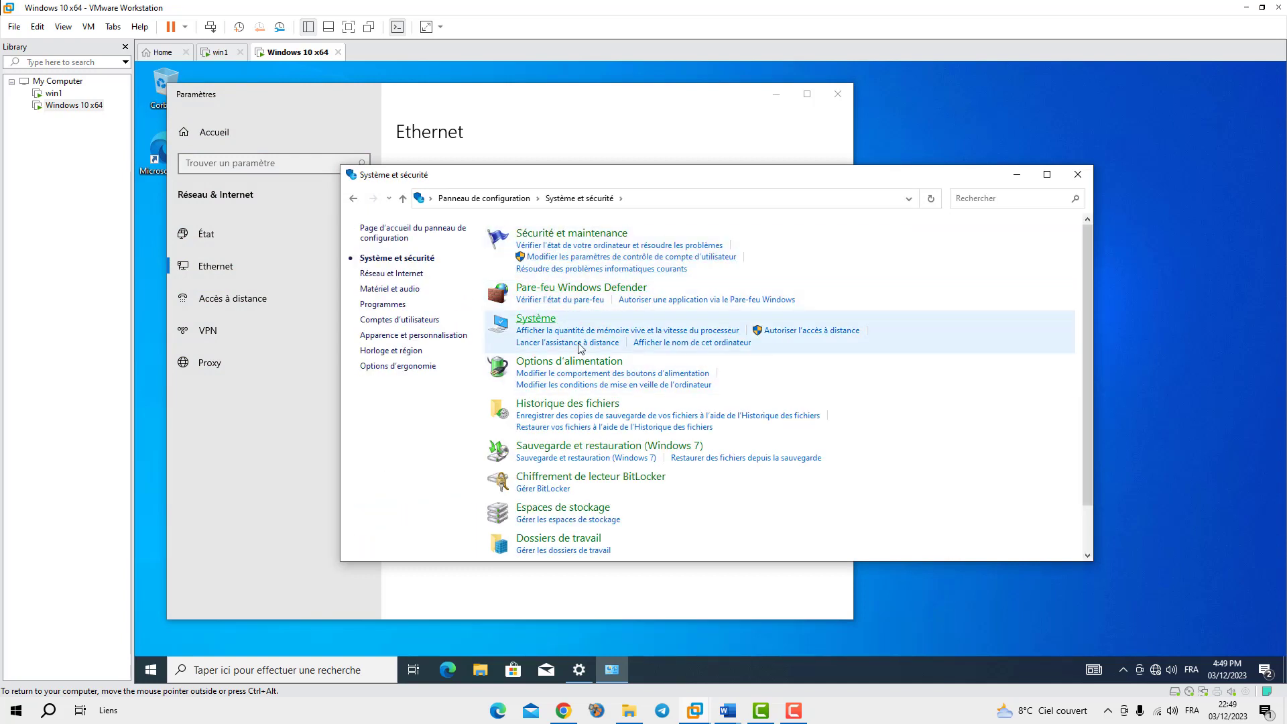
{"action": "left_click", "coordinate": [694, 131]}
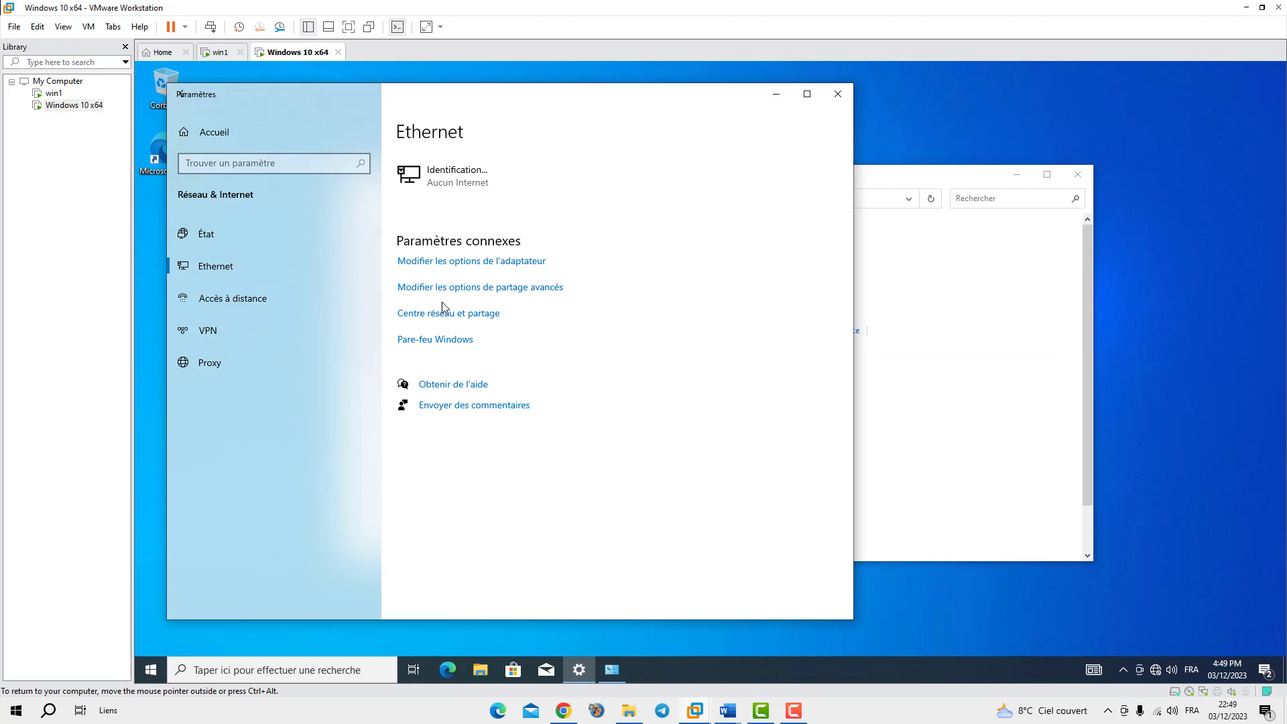
{"action": "scroll", "coordinate": [660, 317], "scroll_direction": "down", "scroll_amount": 6}
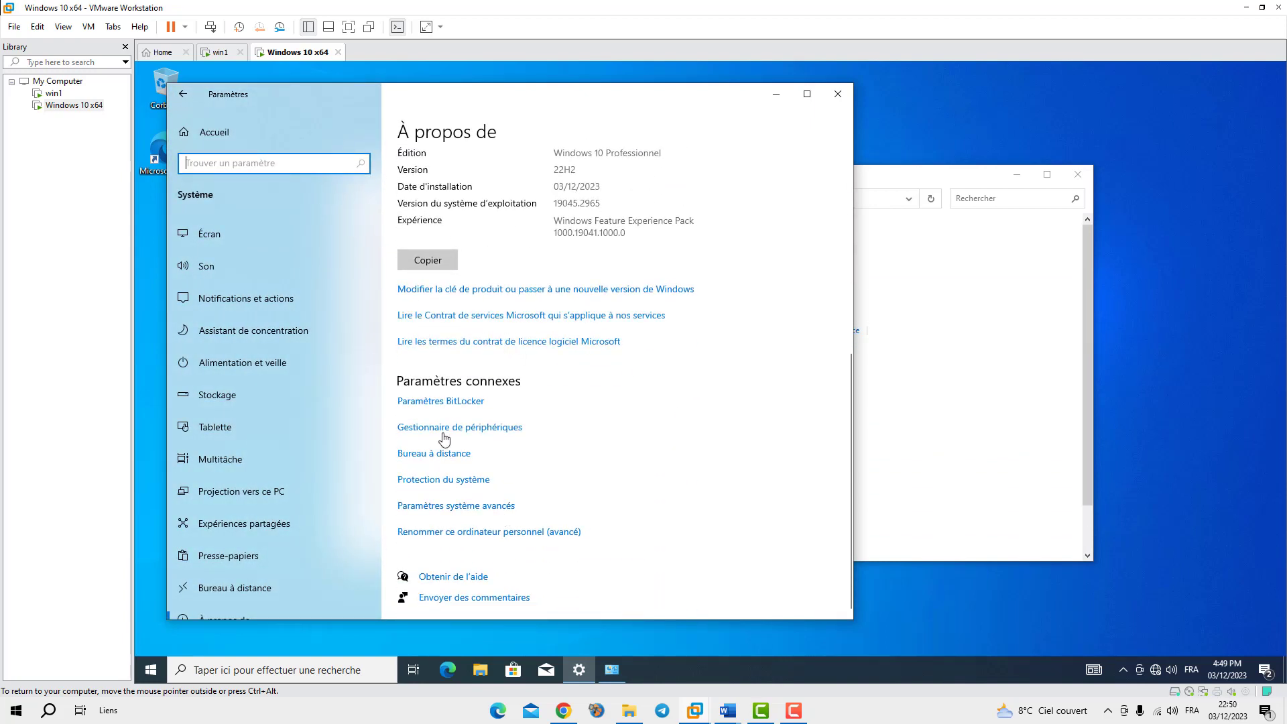
Open the computer name change dialog, choose Domaine, and check the server's domain name on win1
{"action": "left_click", "coordinate": [451, 507]}
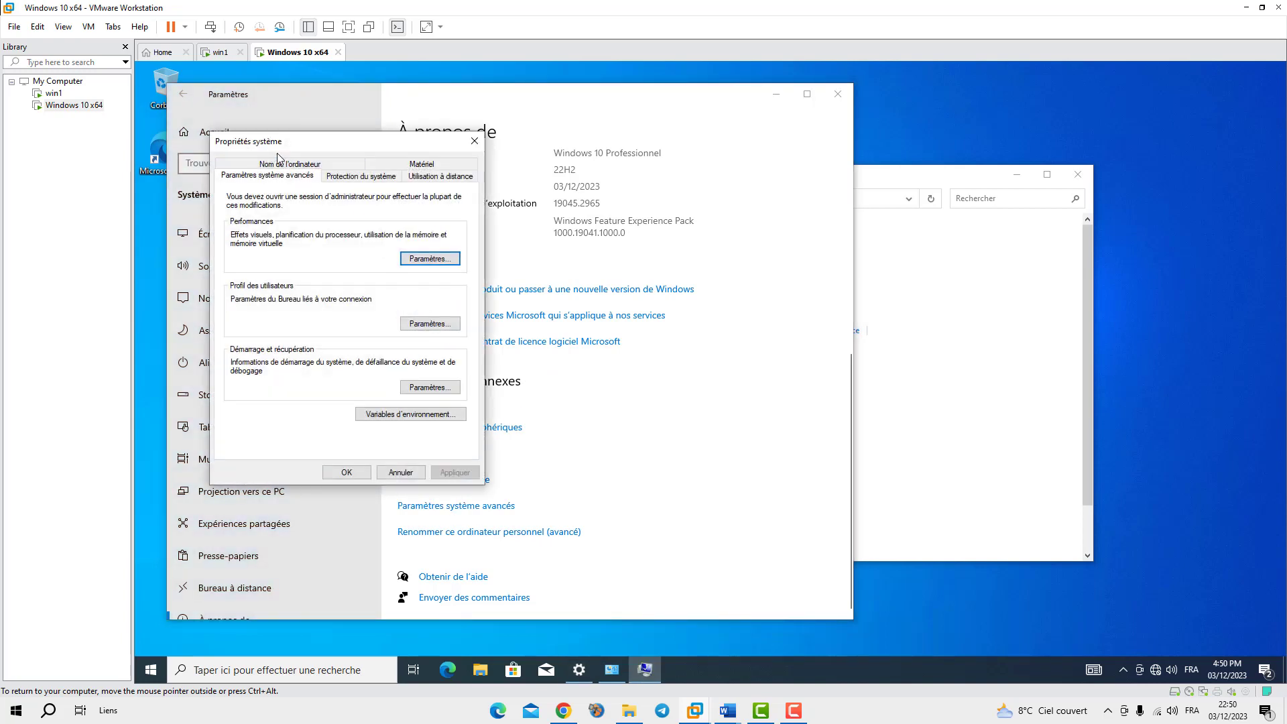
{"action": "left_click", "coordinate": [285, 164]}
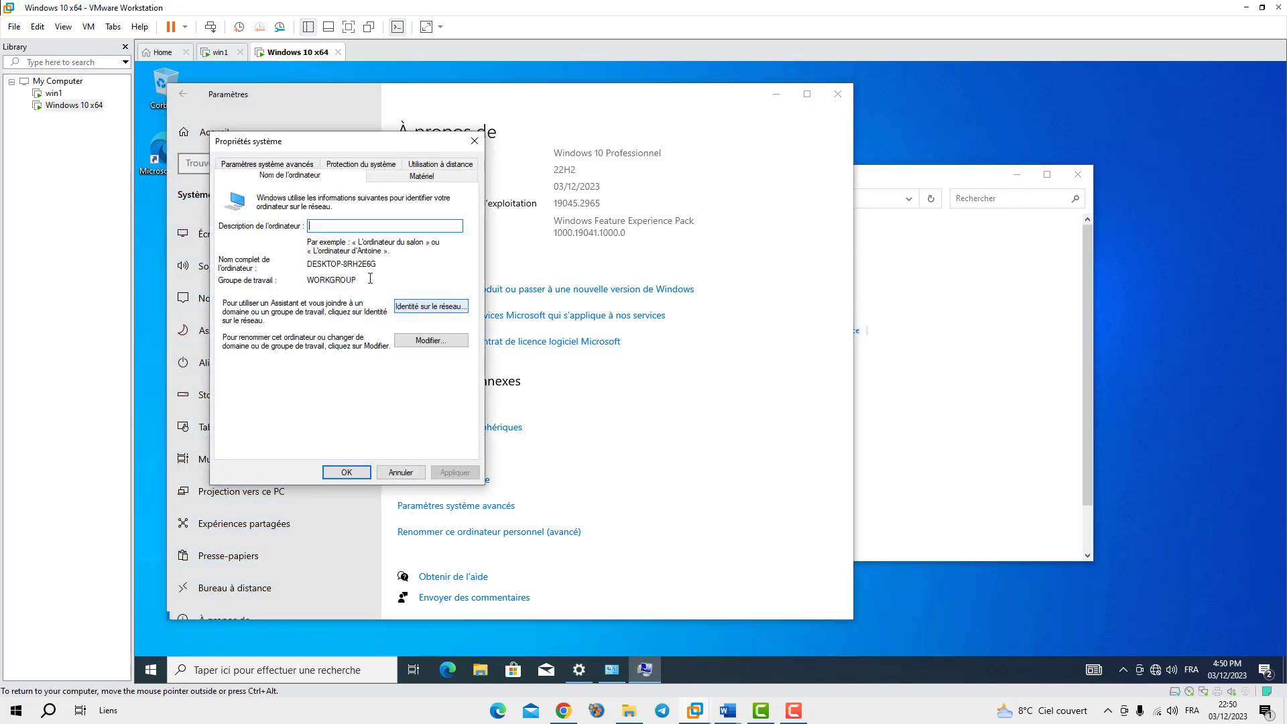
{"action": "left_click", "coordinate": [430, 340]}
{"action": "left_click", "coordinate": [257, 324]}
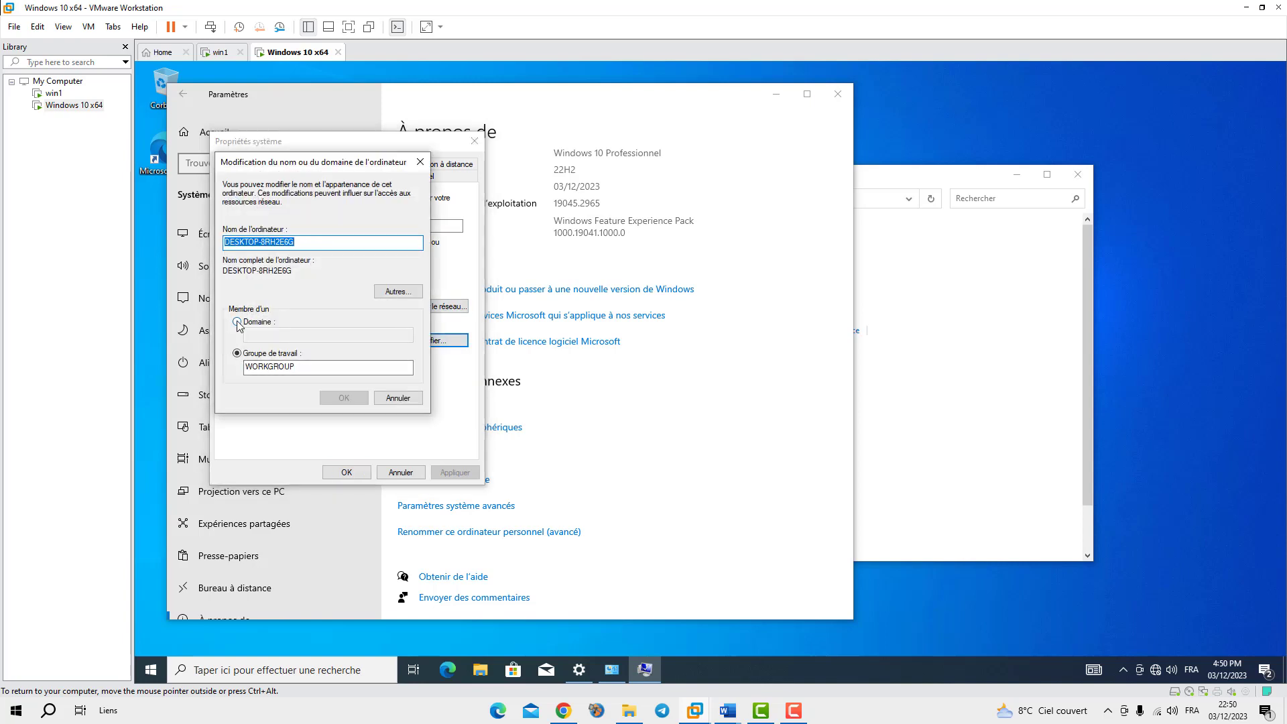
{"action": "left_click", "coordinate": [222, 53]}
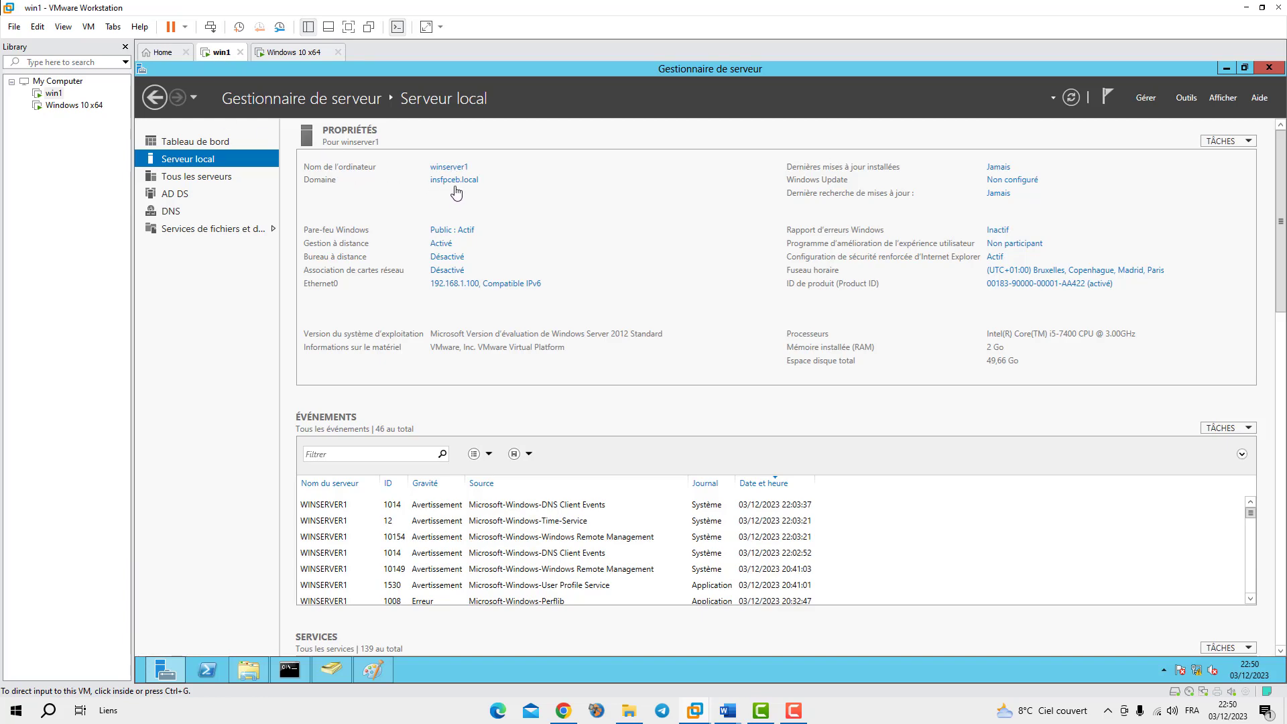
{"action": "left_click", "coordinate": [280, 54]}
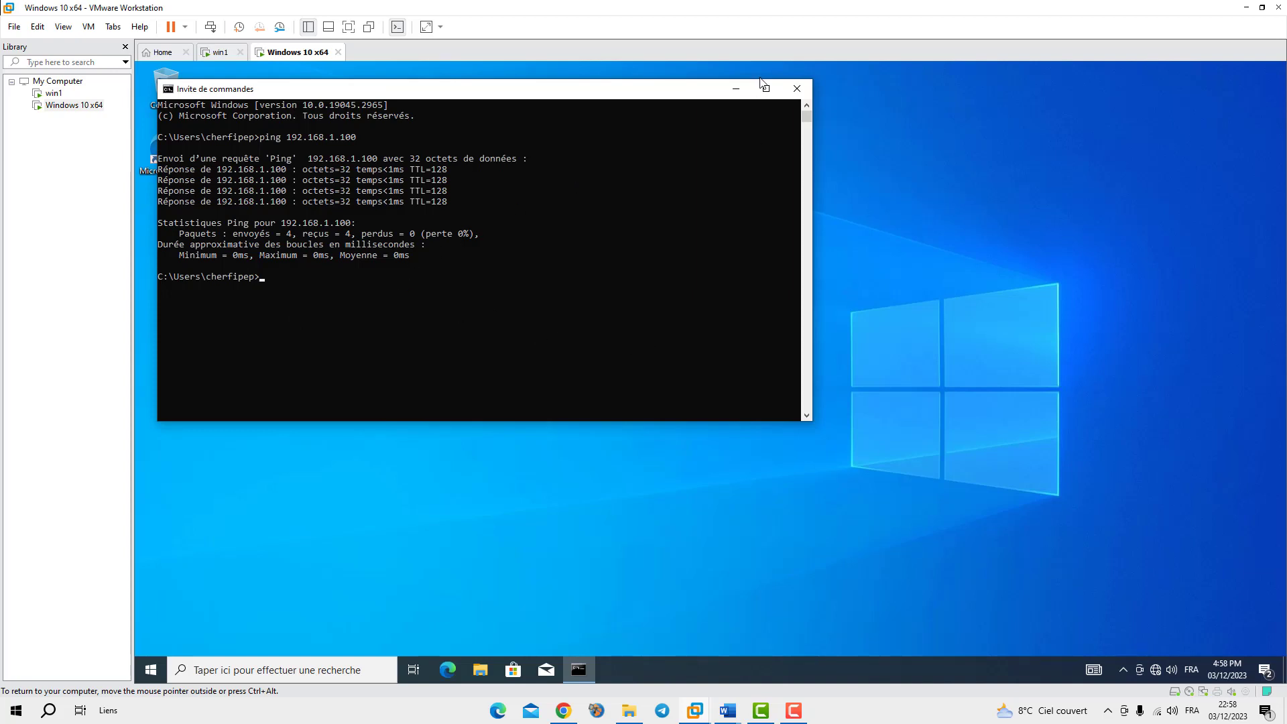
Run 'ping 192.168.1.100' in a new Command Prompt, confirm 4 replies, then close it
{"action": "left_click", "coordinate": [796, 87]}
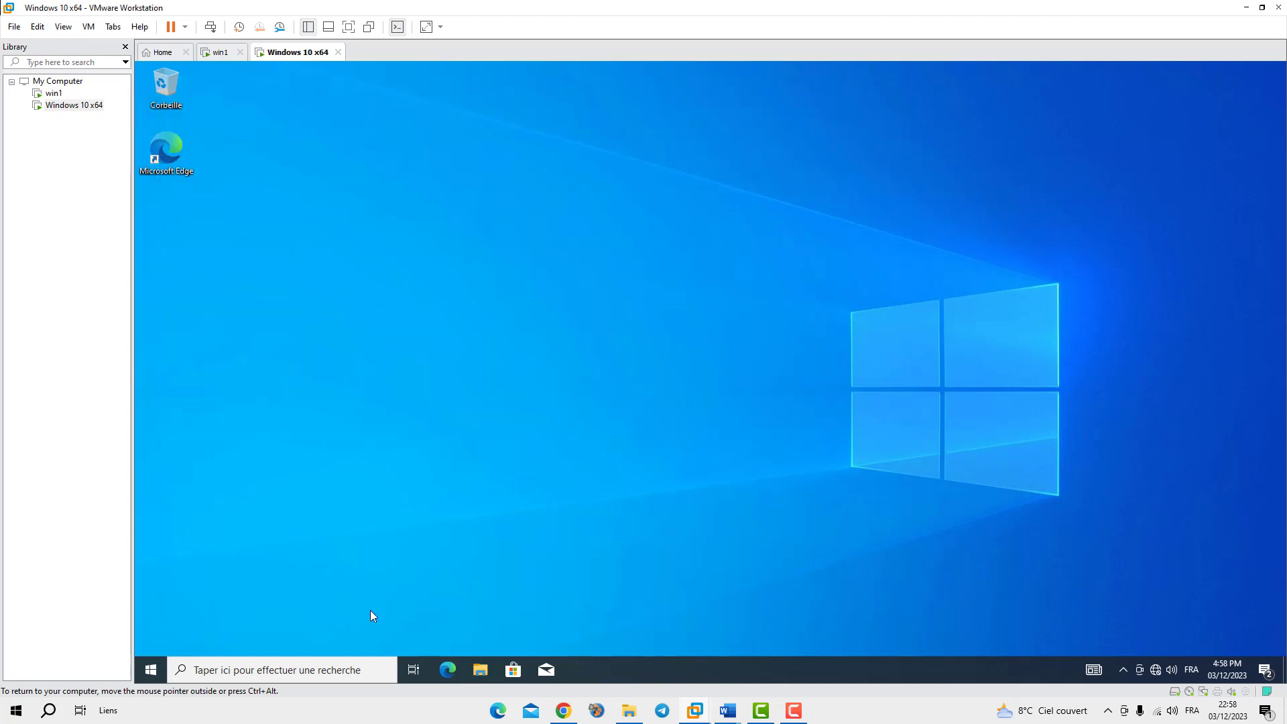
{"action": "left_click", "coordinate": [291, 670]}
{"action": "type", "text": "cmd"}
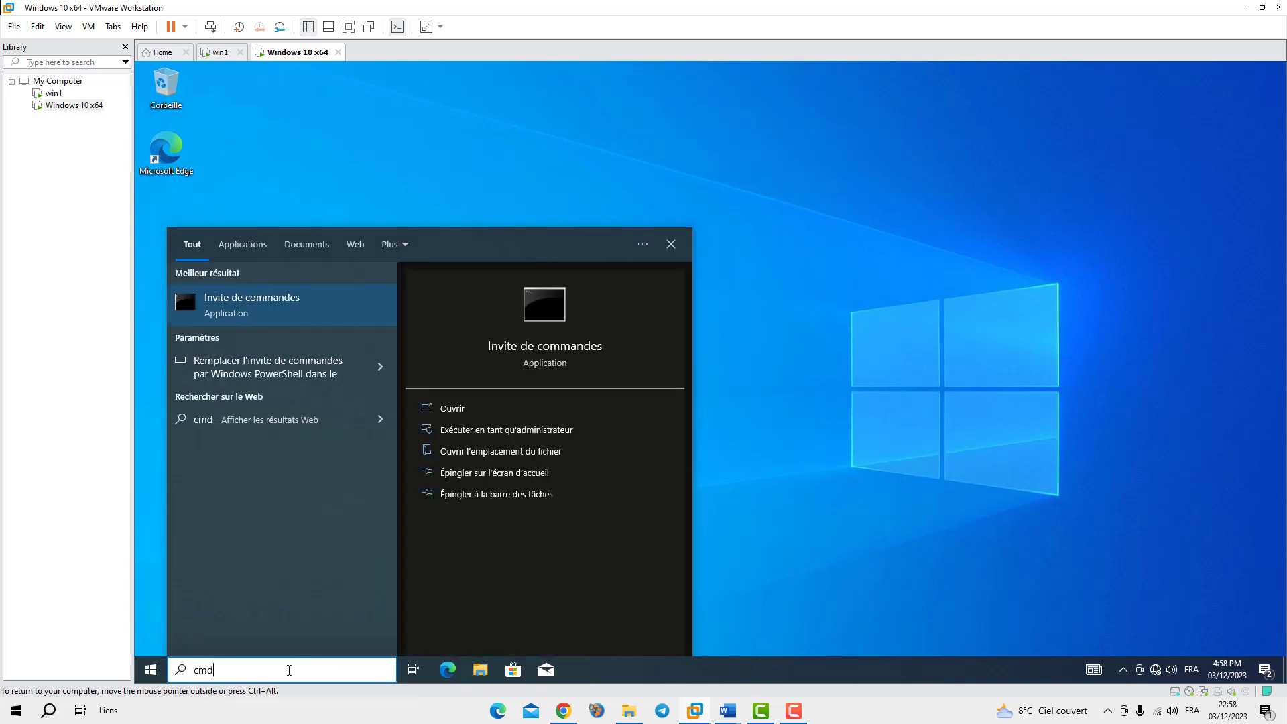
{"action": "key", "text": "Return"}
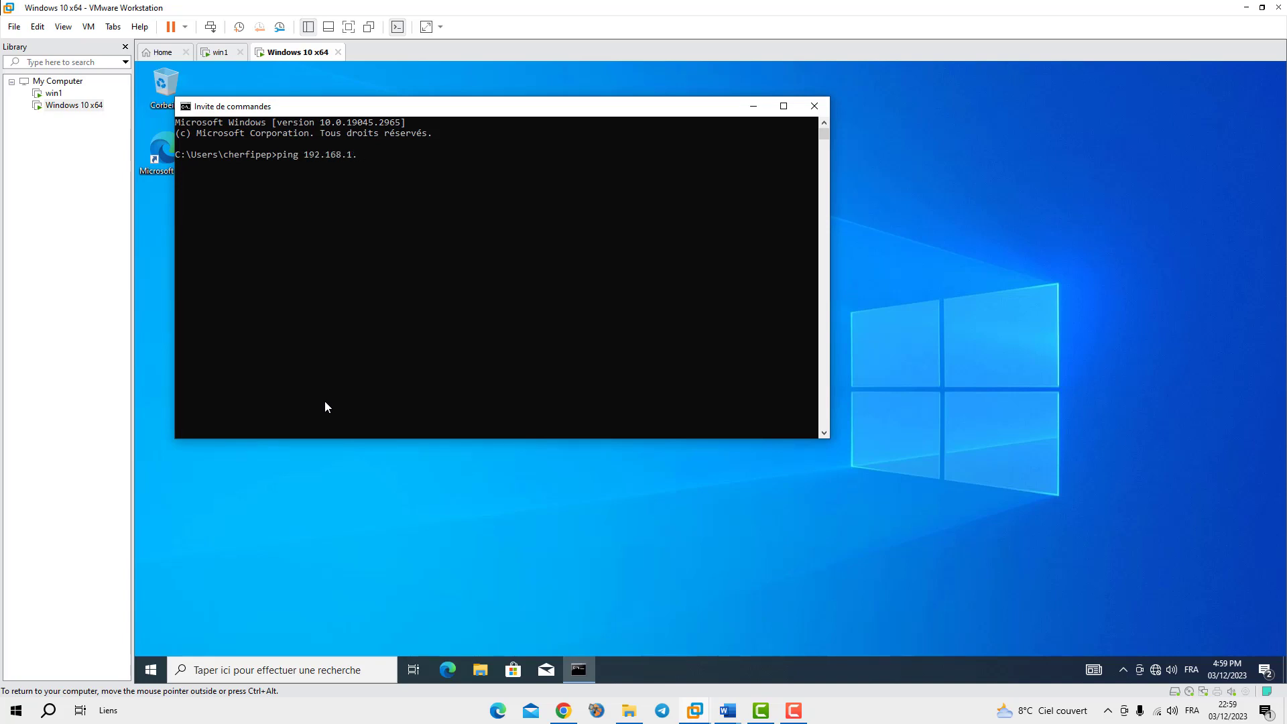
{"action": "type", "text": "ping 192.168.1.100"}
{"action": "key", "text": "Return"}
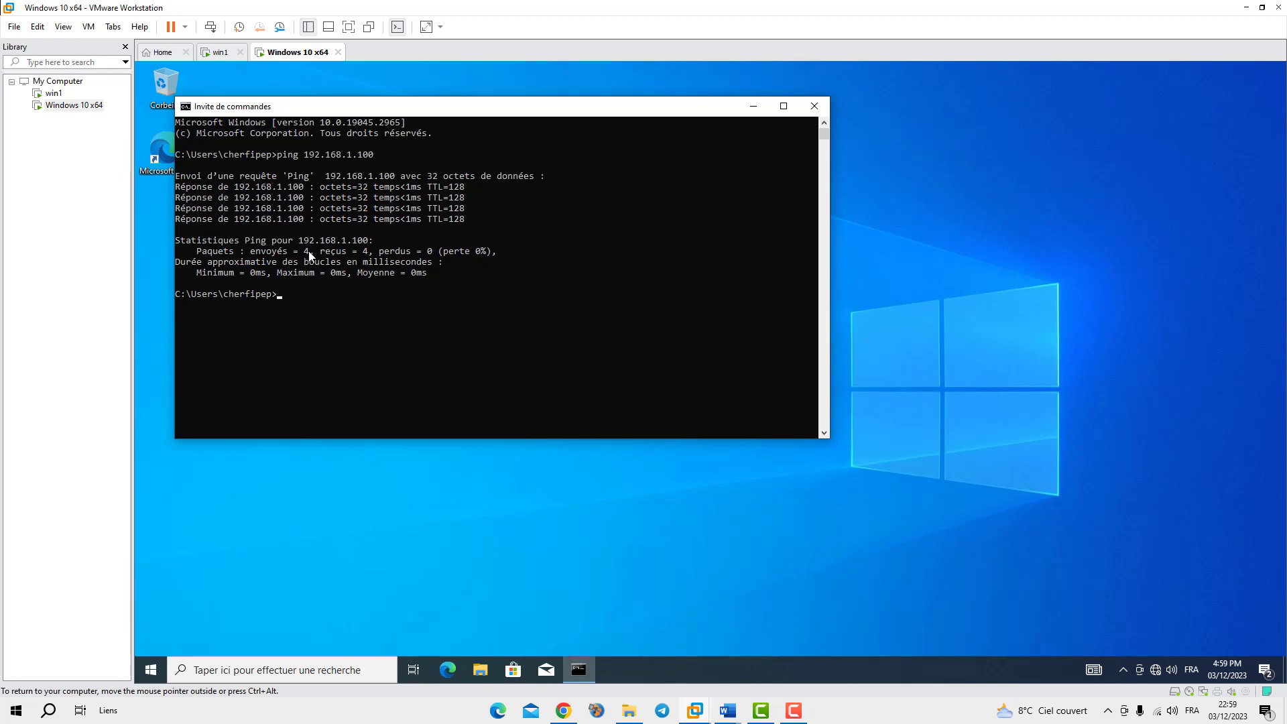
{"action": "left_click", "coordinate": [813, 107]}
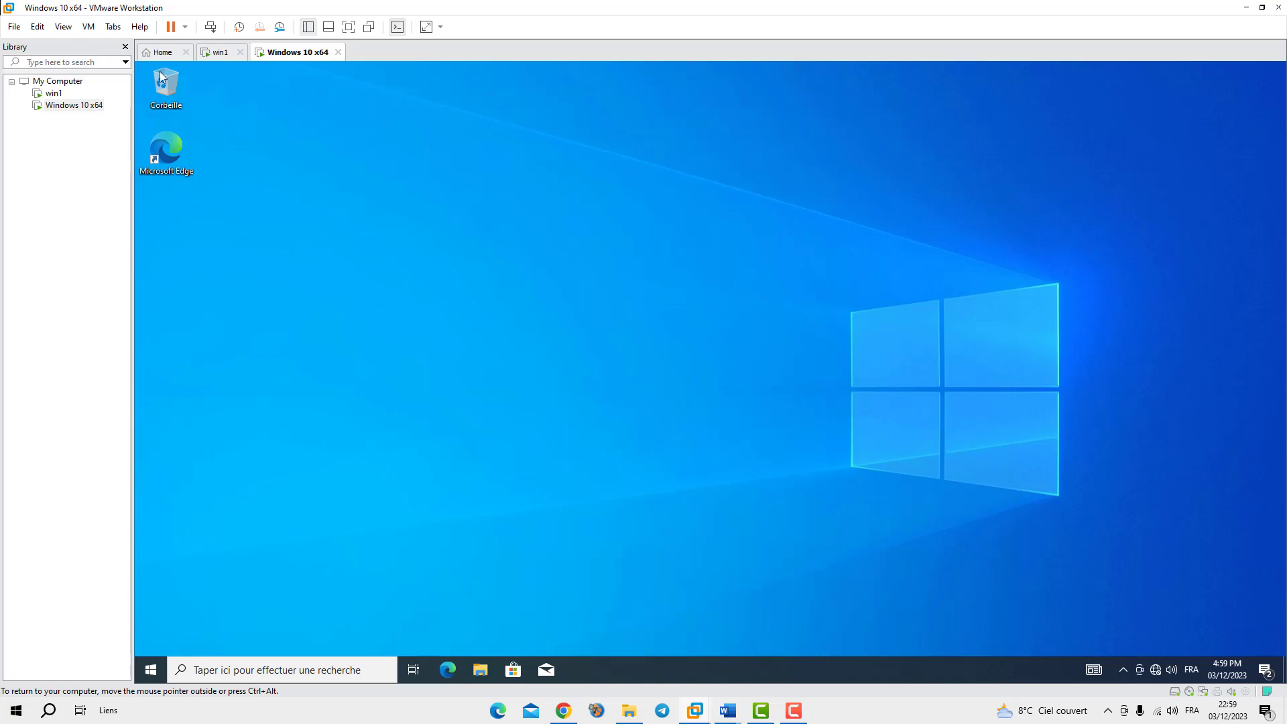
Open the advanced system settings via Control Panel > Système et sécurité > Système
{"action": "left_click", "coordinate": [295, 670]}
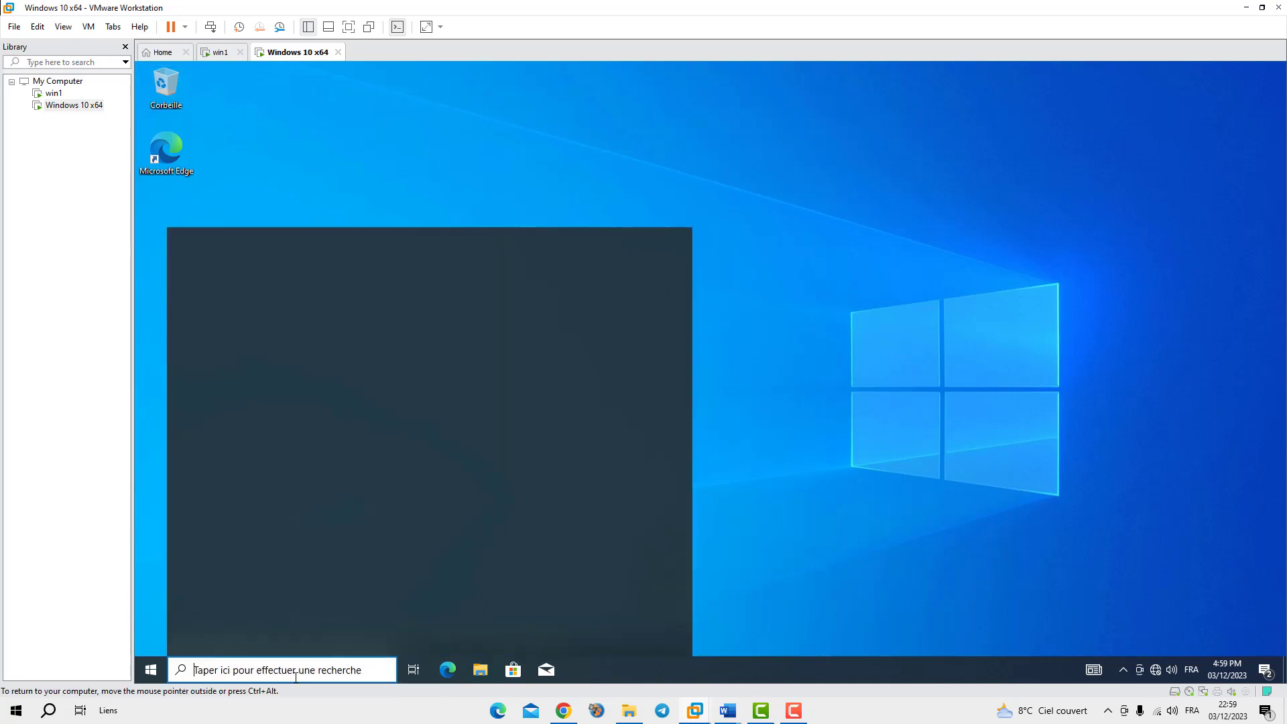
{"action": "type", "text": "pan"}
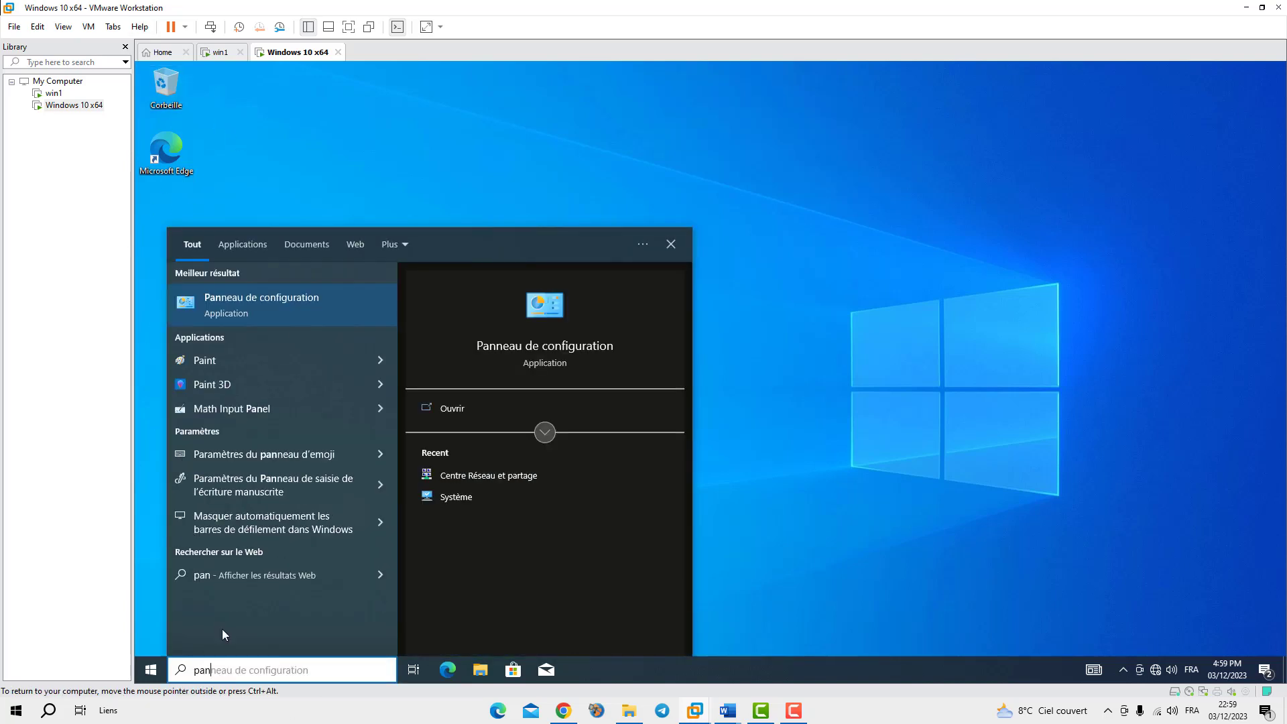
{"action": "left_click", "coordinate": [245, 305]}
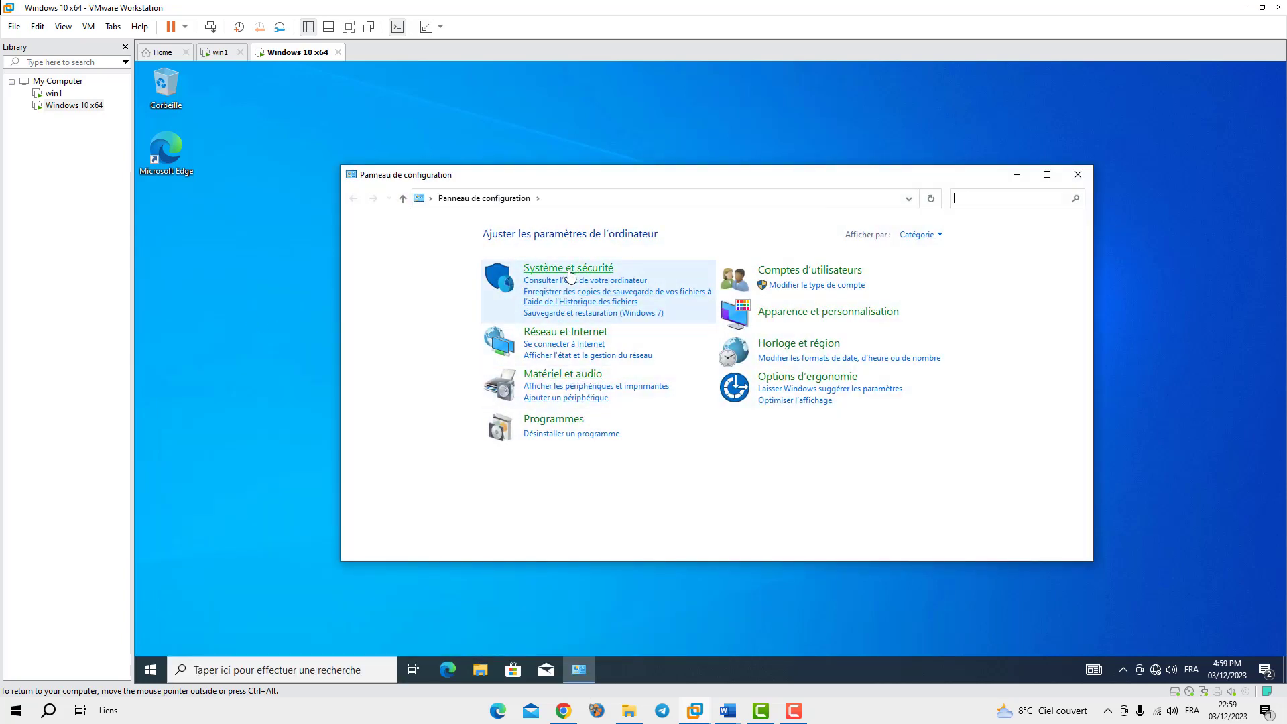
{"action": "left_click", "coordinate": [569, 268]}
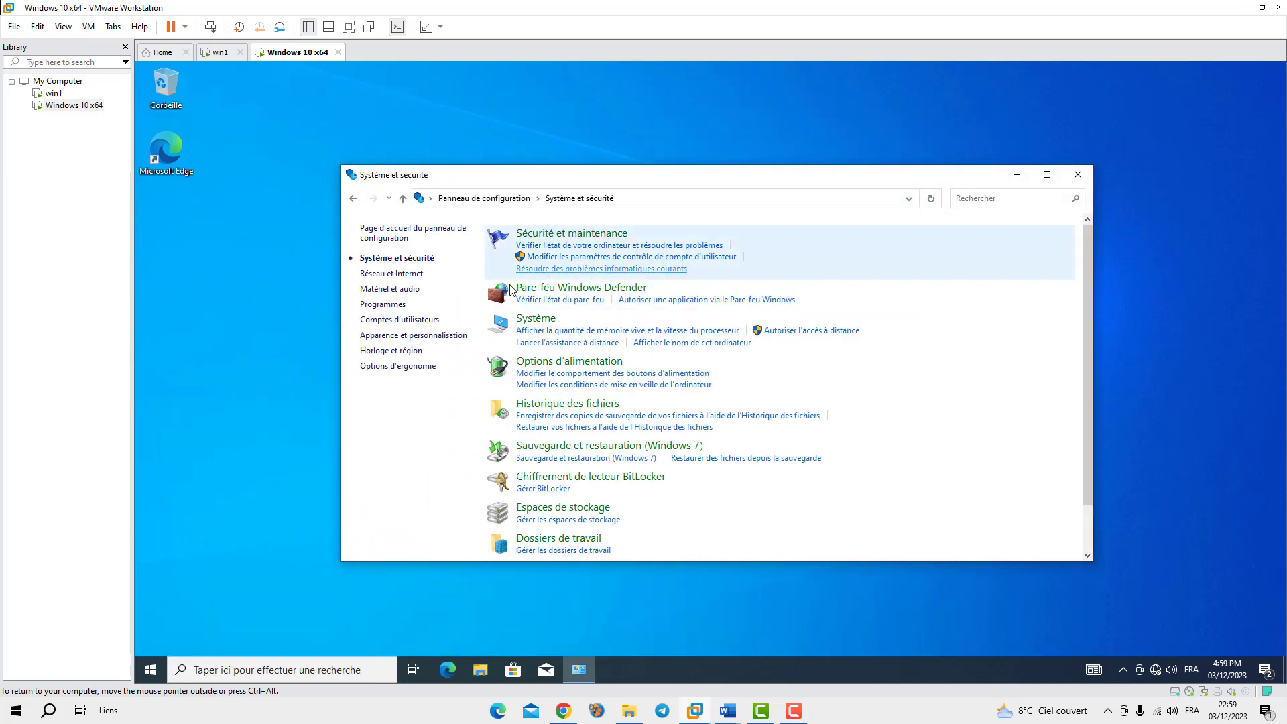
{"action": "left_click", "coordinate": [533, 317]}
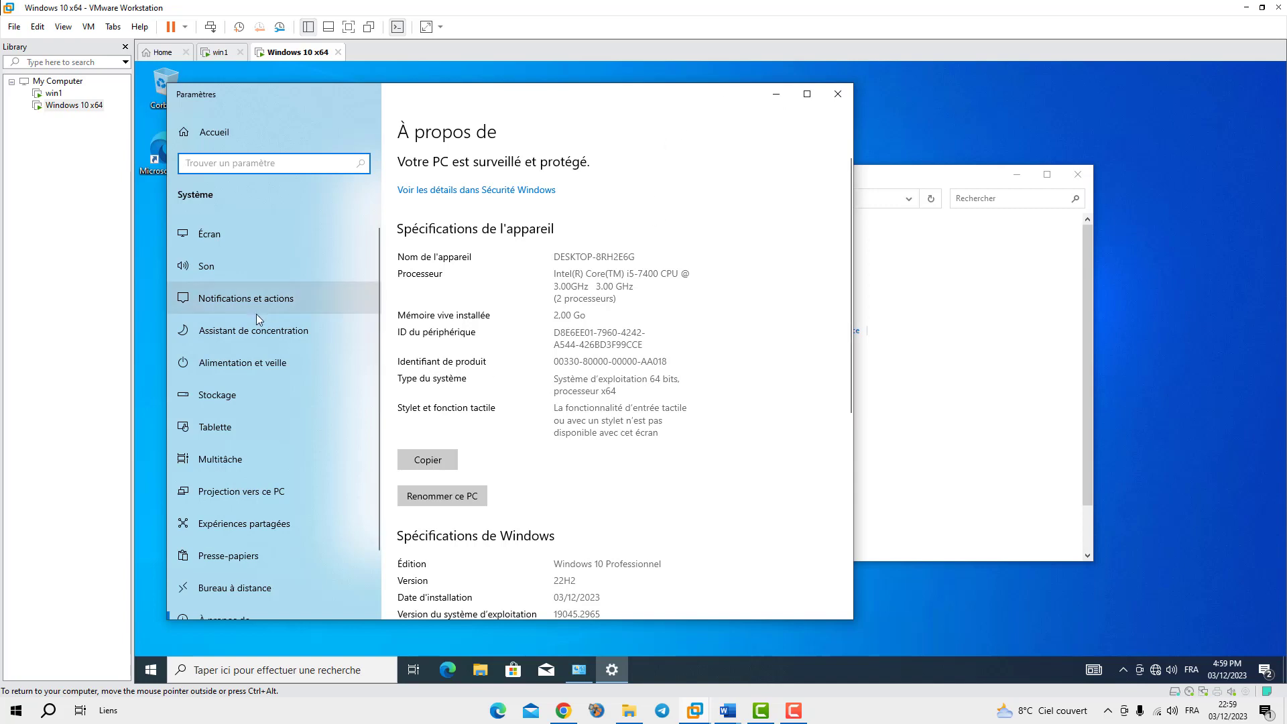
{"action": "scroll", "coordinate": [559, 454], "scroll_direction": "down", "scroll_amount": 6}
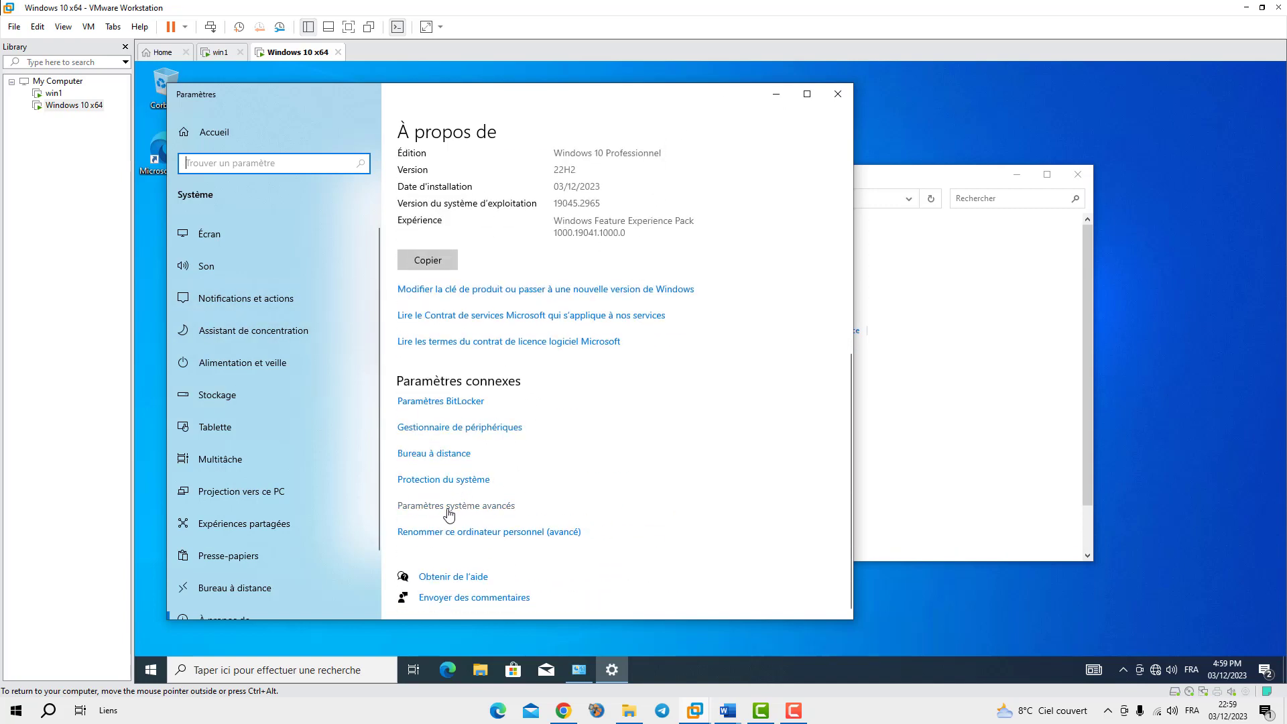
{"action": "left_click", "coordinate": [469, 507]}
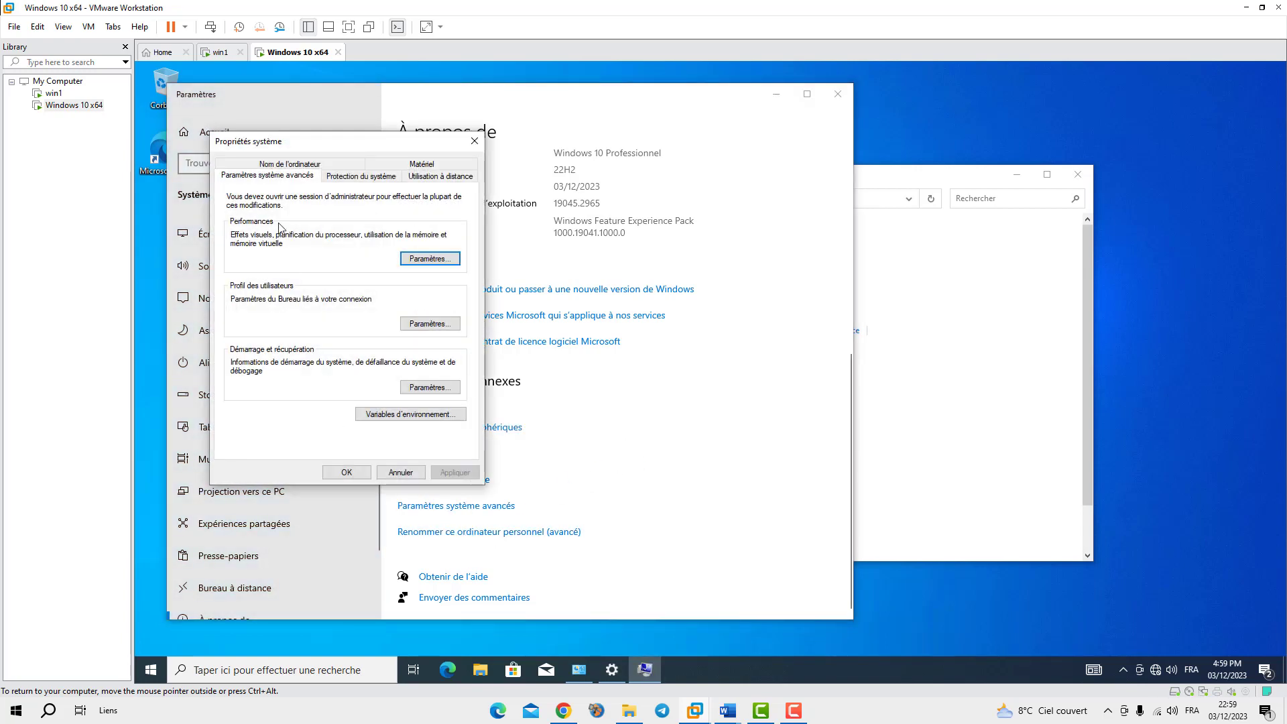
On the Nom de l'ordinateur tab, switch from WORKGROUP to Domaine and enter insfpceb.local
{"action": "left_click", "coordinate": [276, 169]}
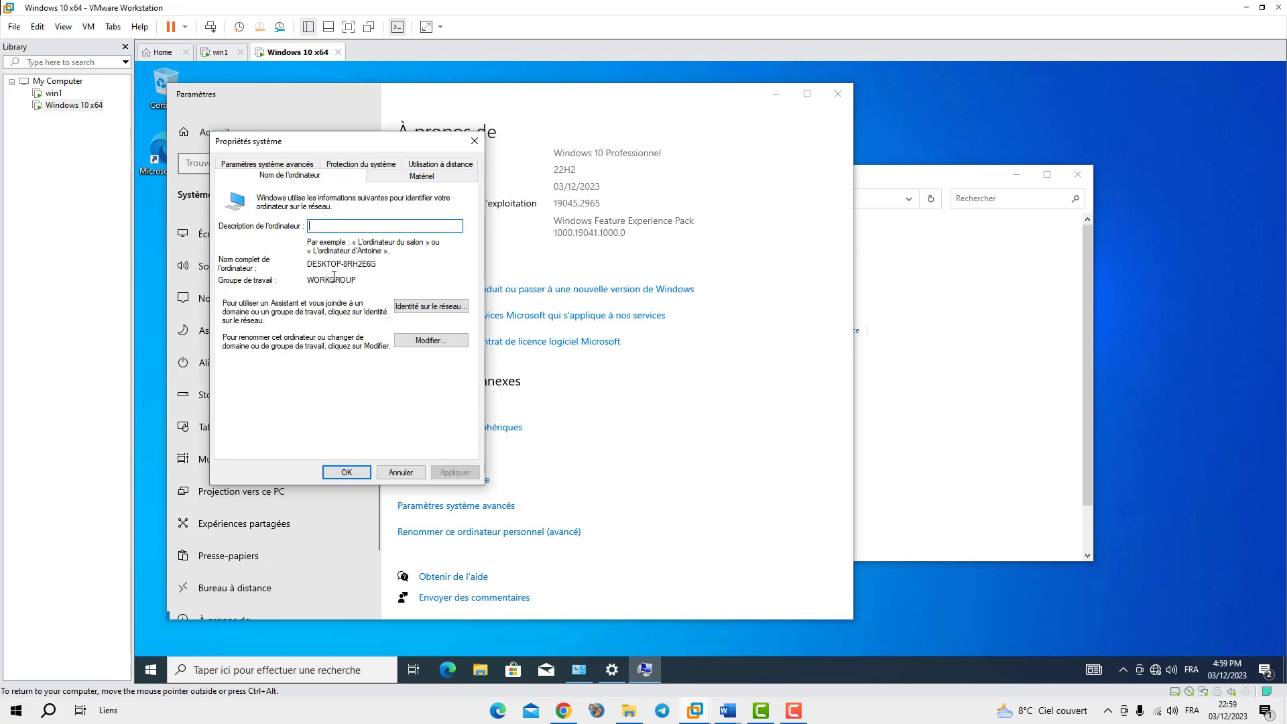
{"action": "left_click_drag", "start_coordinate": [354, 280], "coordinate": [309, 279]}
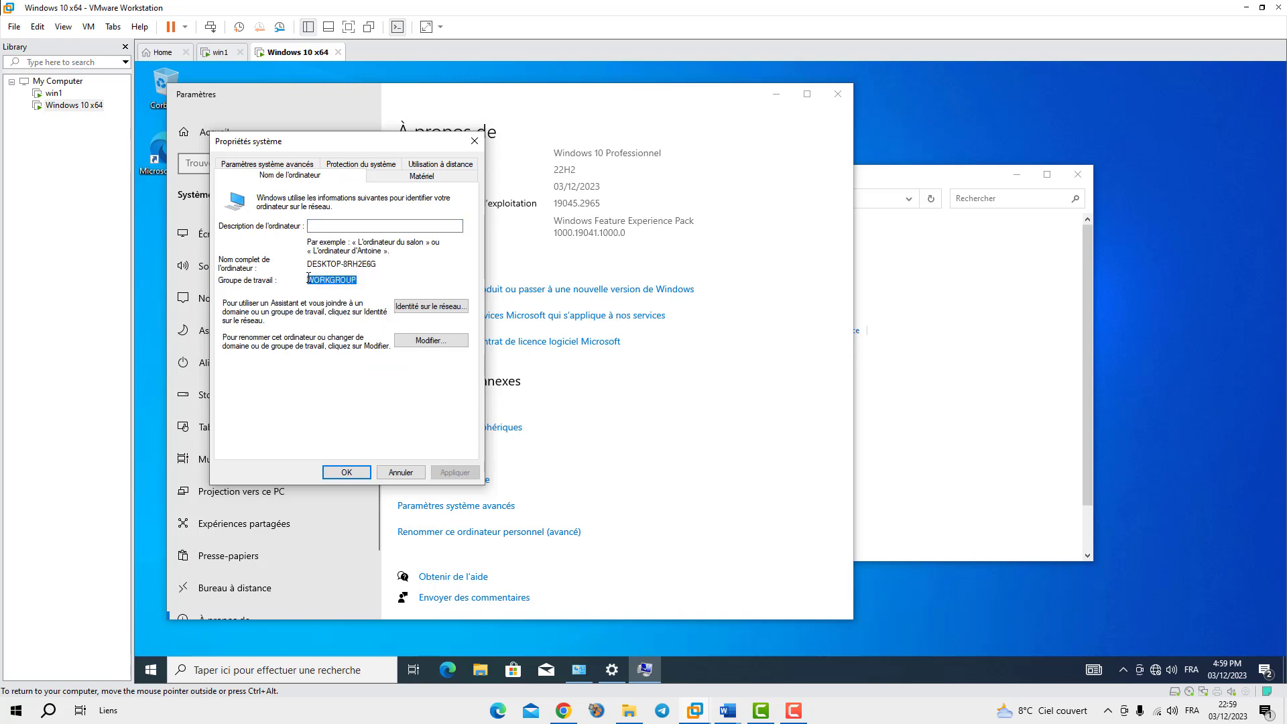
{"action": "left_click", "coordinate": [423, 343]}
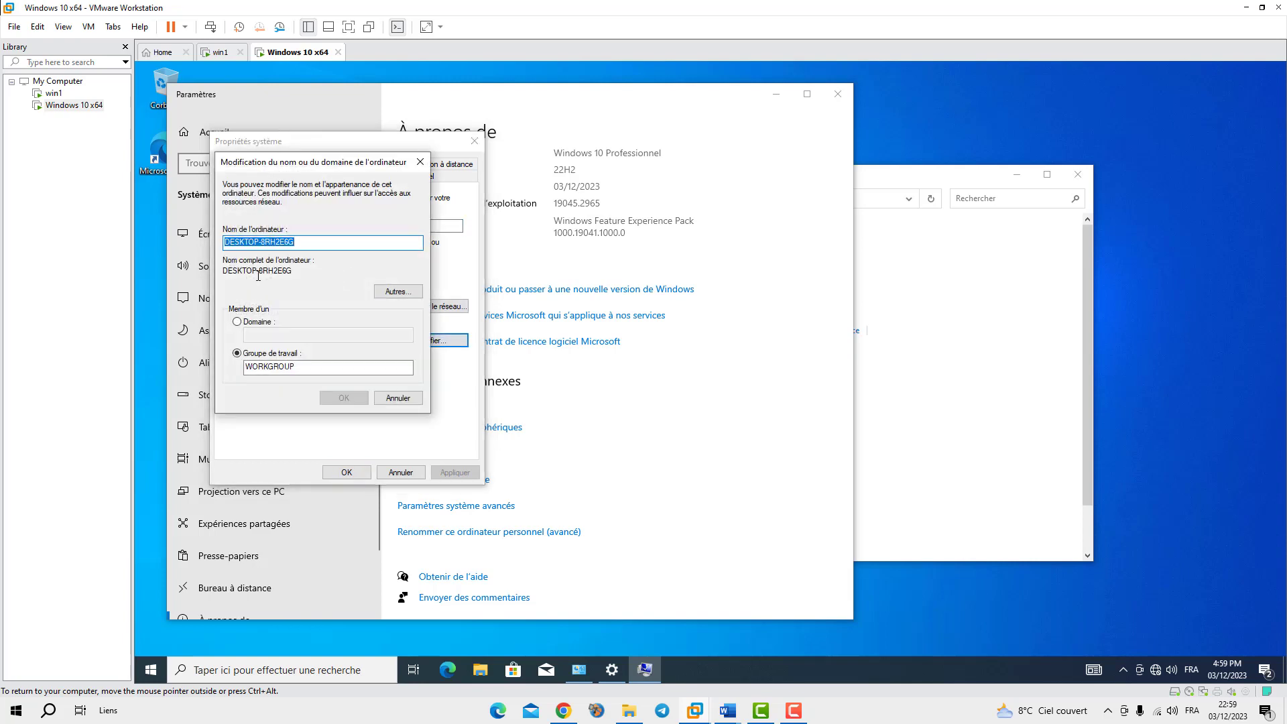
{"action": "left_click", "coordinate": [246, 324]}
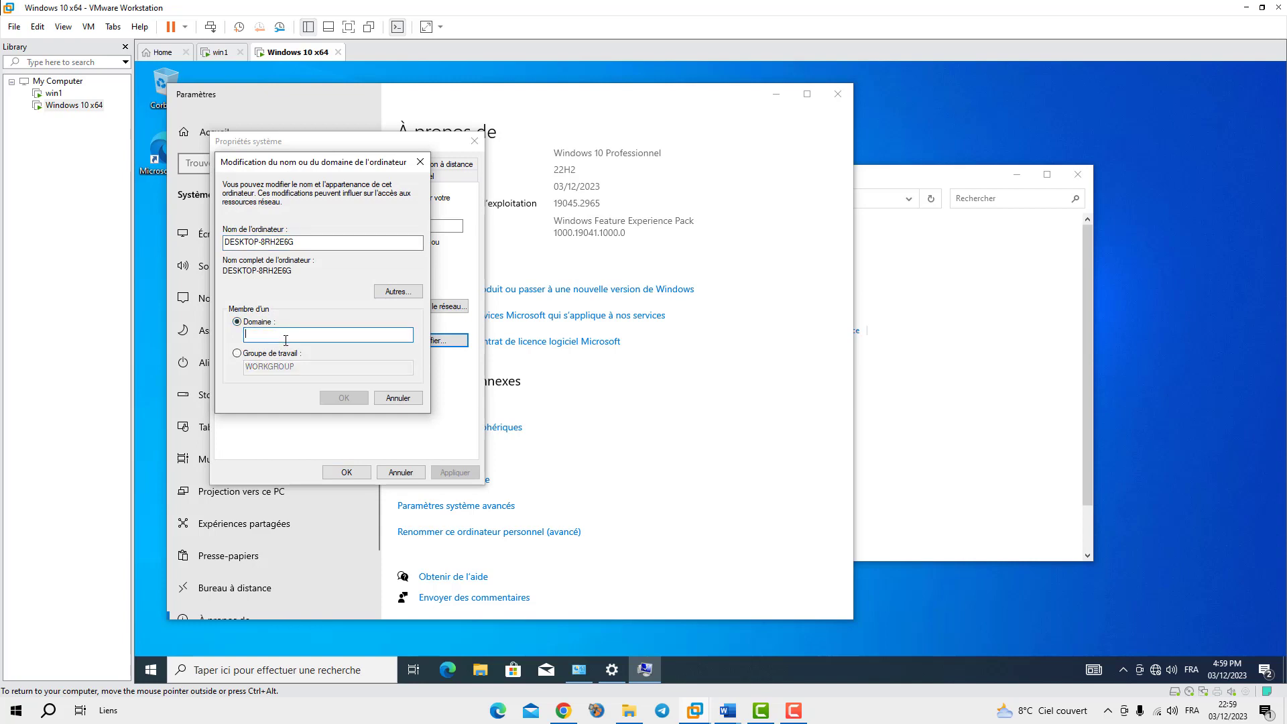
{"action": "type", "text": "in"}
{"action": "left_click", "coordinate": [219, 52]}
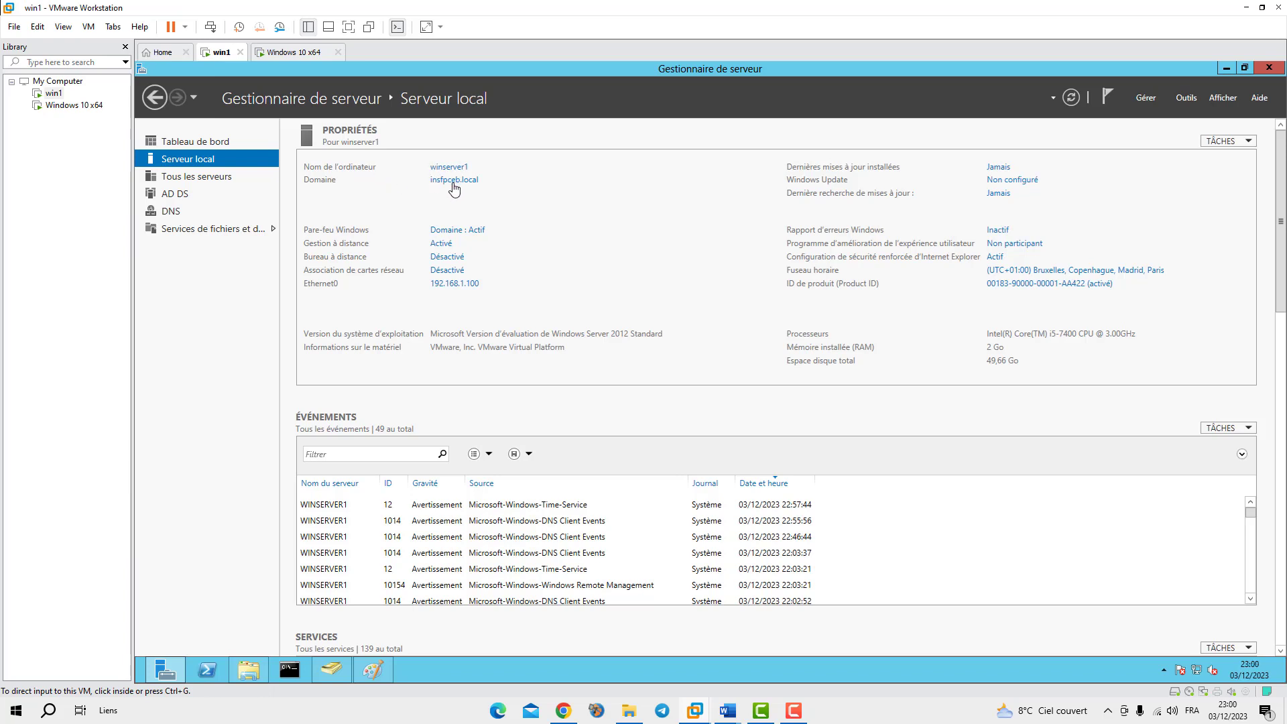
{"action": "left_click", "coordinate": [288, 52]}
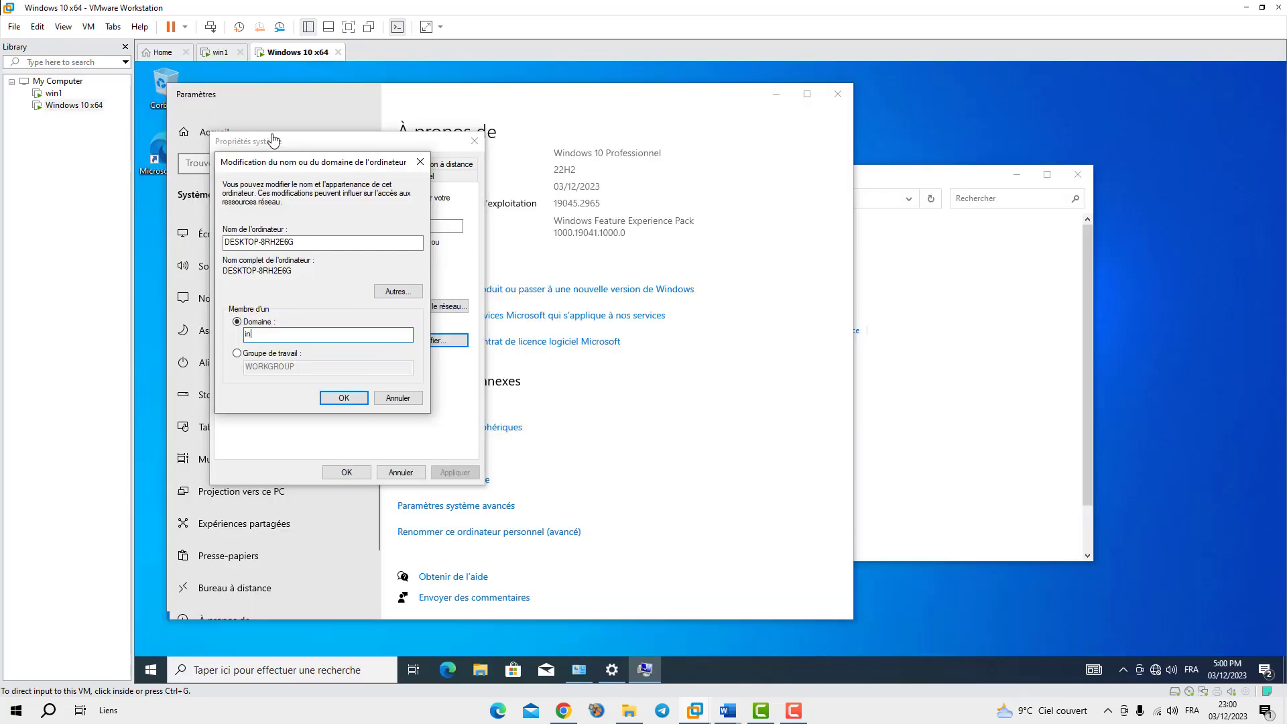
{"action": "left_click", "coordinate": [286, 341]}
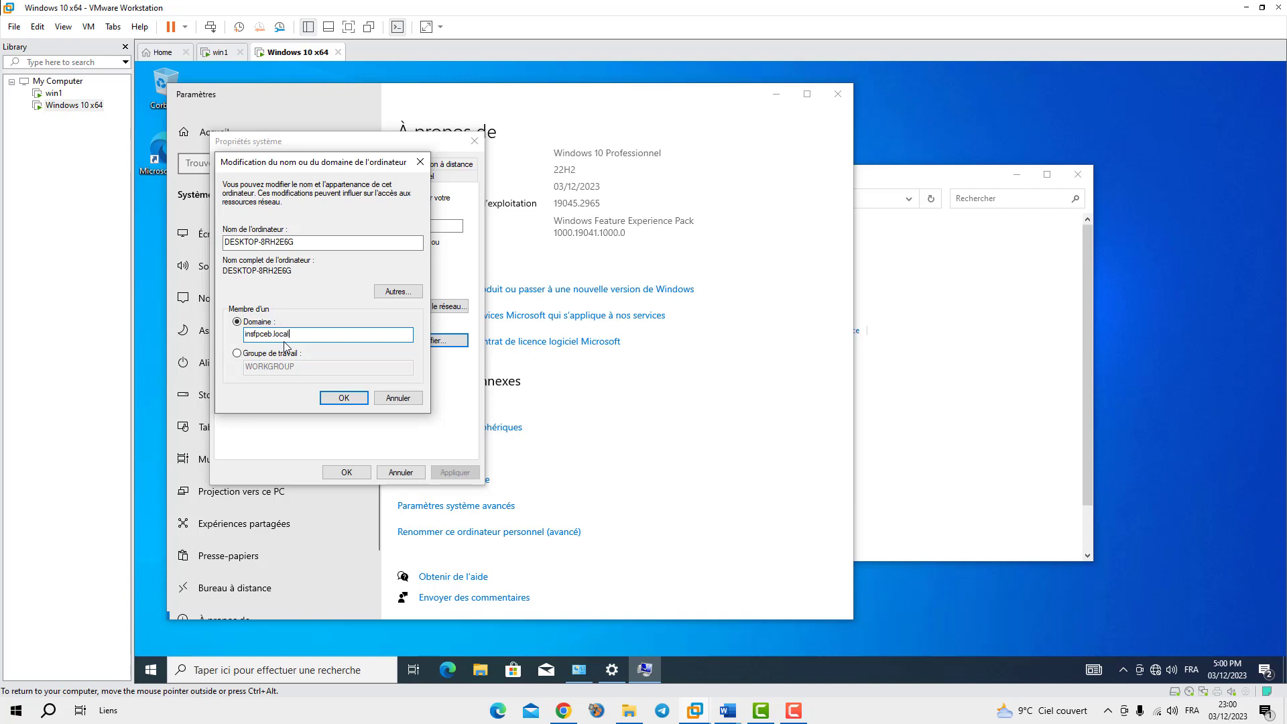
Submit the domain join and authenticate with the domain administrator account and password
{"action": "left_click", "coordinate": [342, 397]}
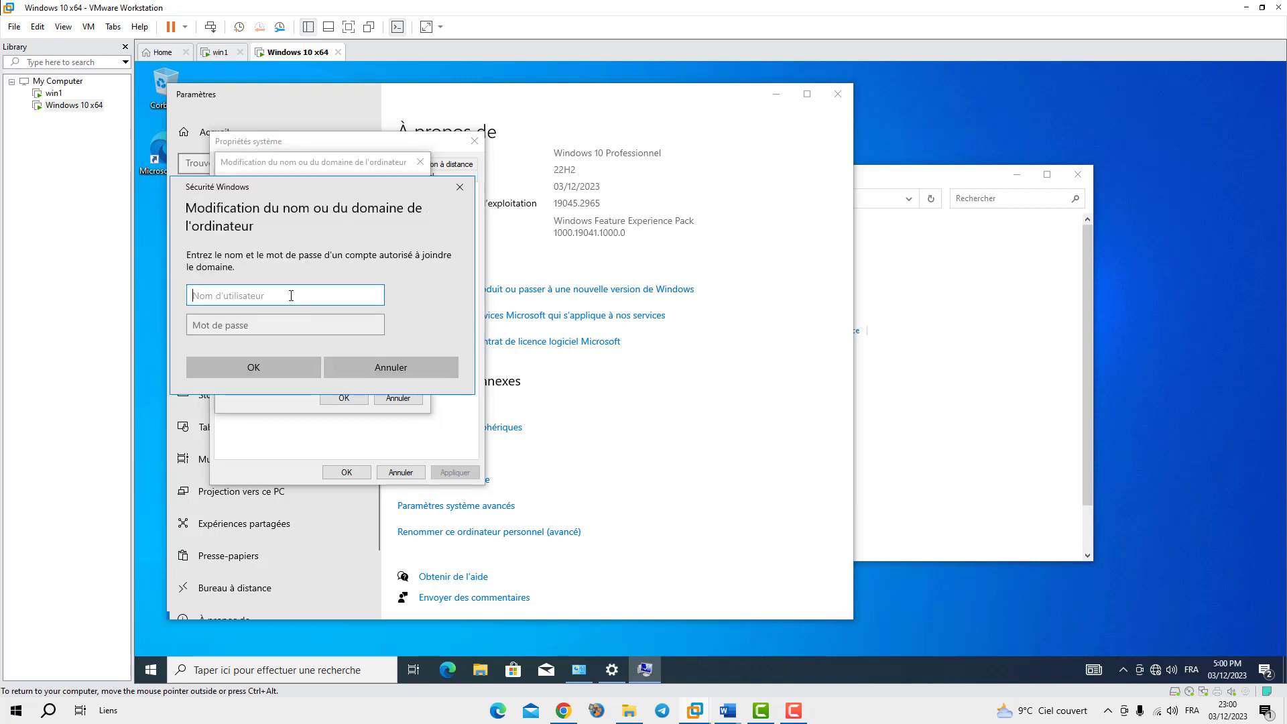
{"action": "type", "text": "Administrateur"}
{"action": "left_click", "coordinate": [280, 331]}
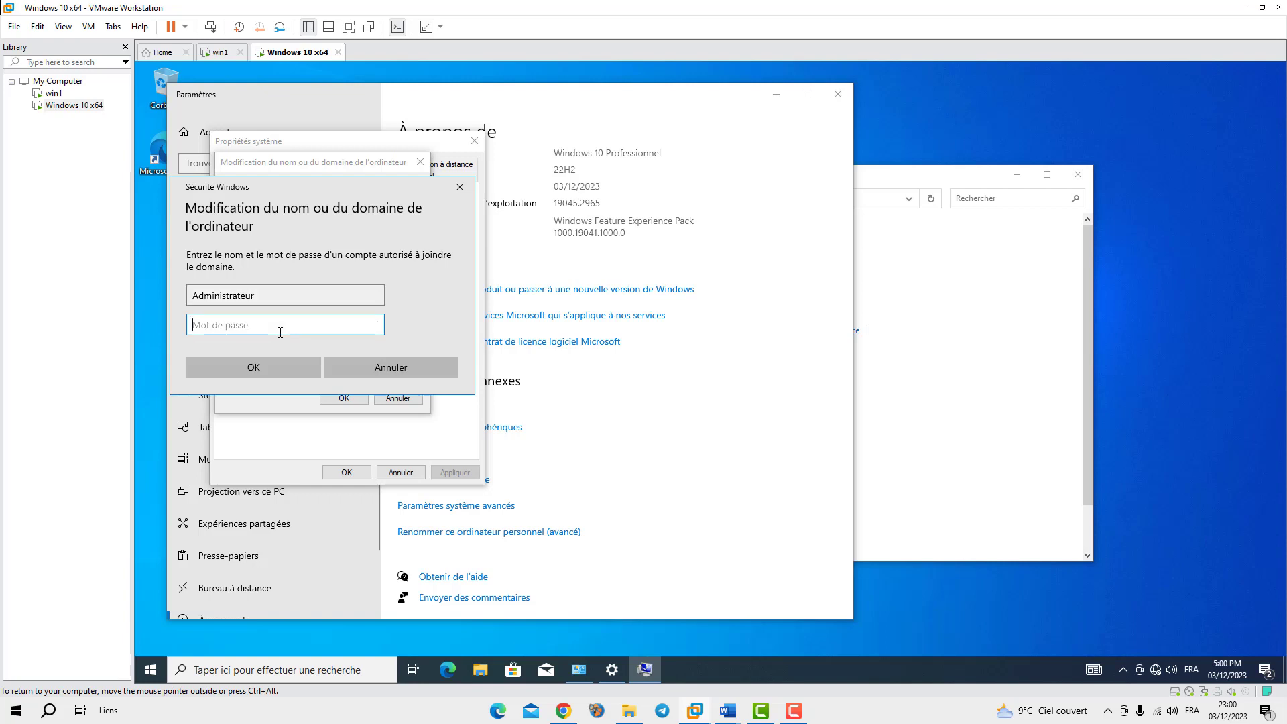
{"action": "type", "text": "P0"}
{"action": "left_click", "coordinate": [377, 329]}
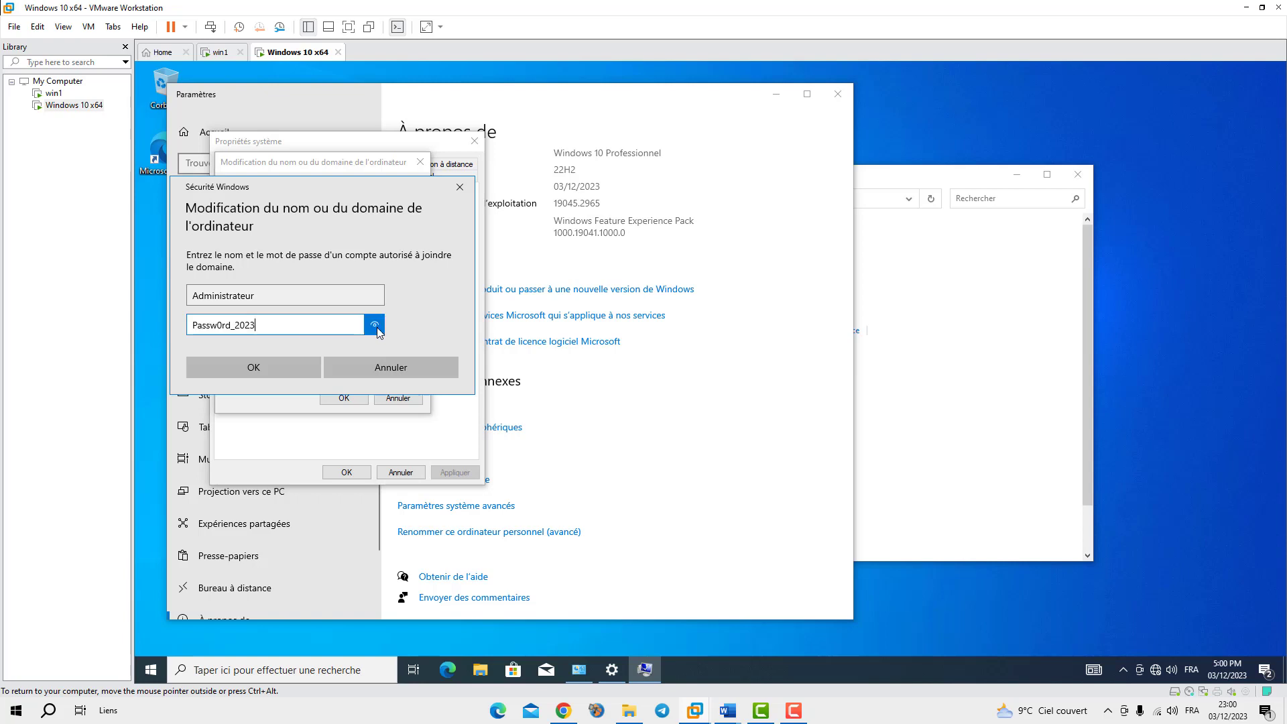
{"action": "left_click", "coordinate": [255, 367]}
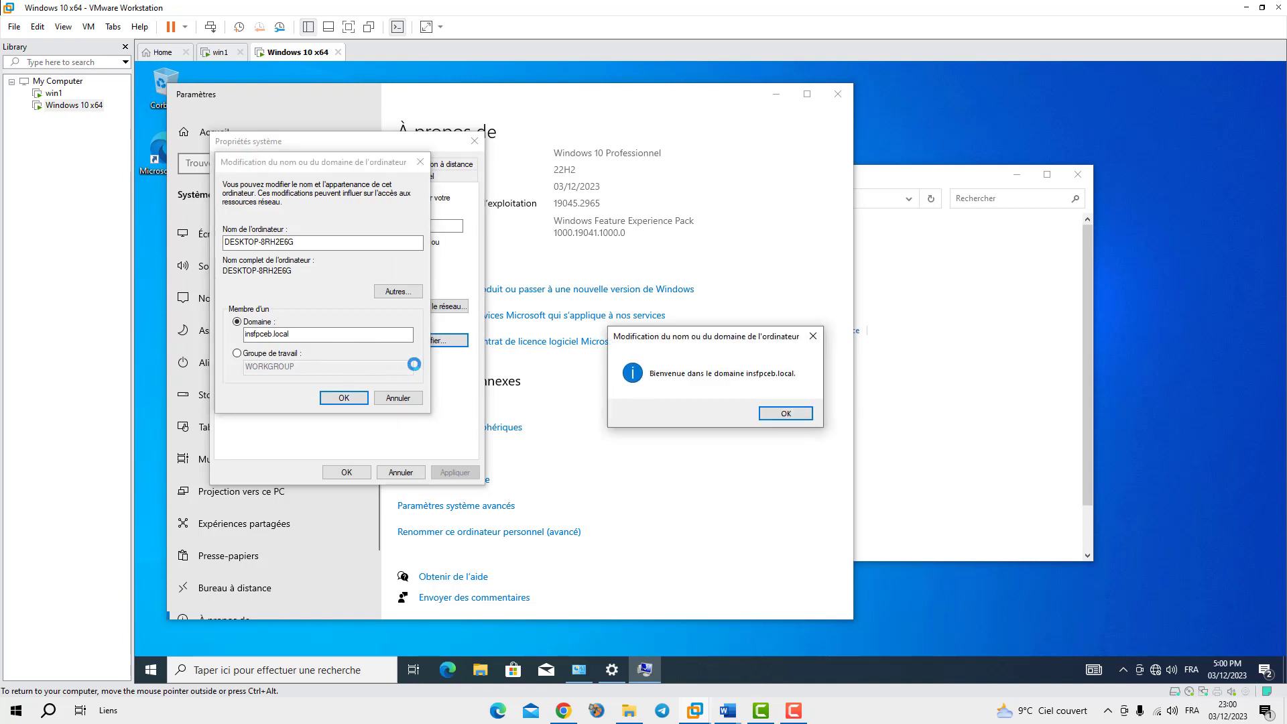
Acknowledge the insfpceb.local welcome and restart notice, then close System Properties
{"action": "left_click", "coordinate": [780, 415]}
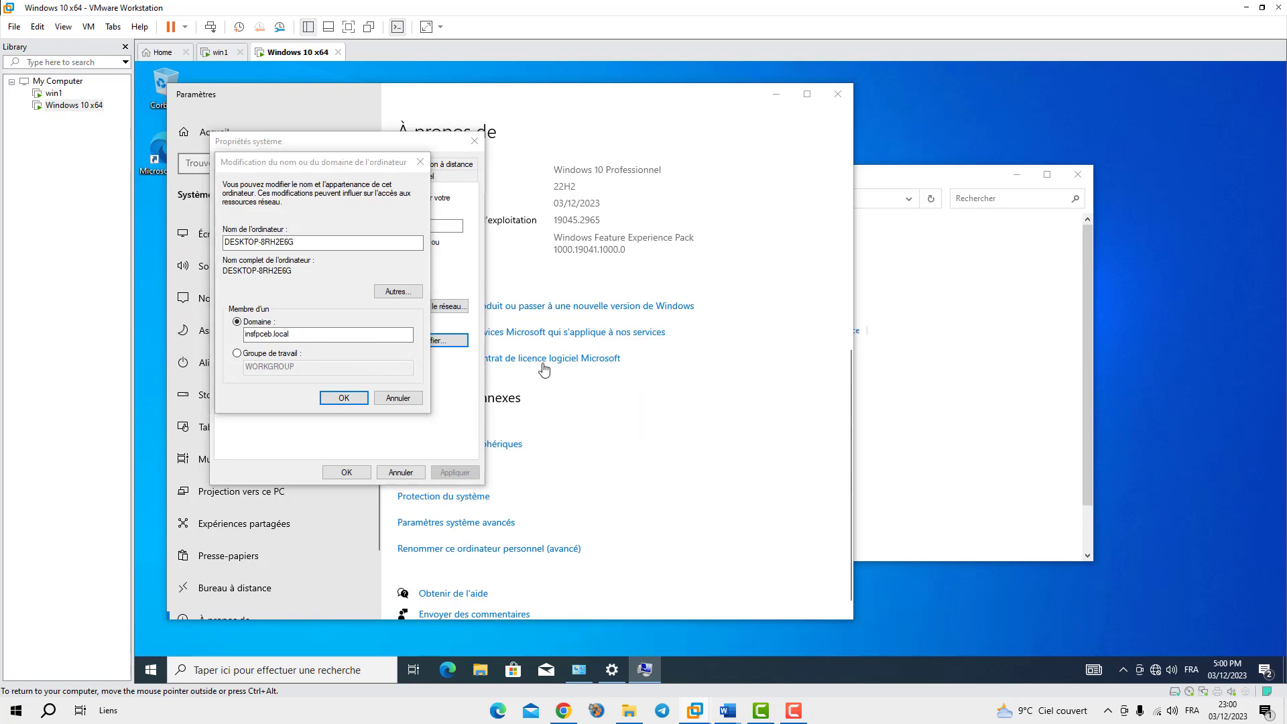
{"action": "left_click", "coordinate": [789, 384]}
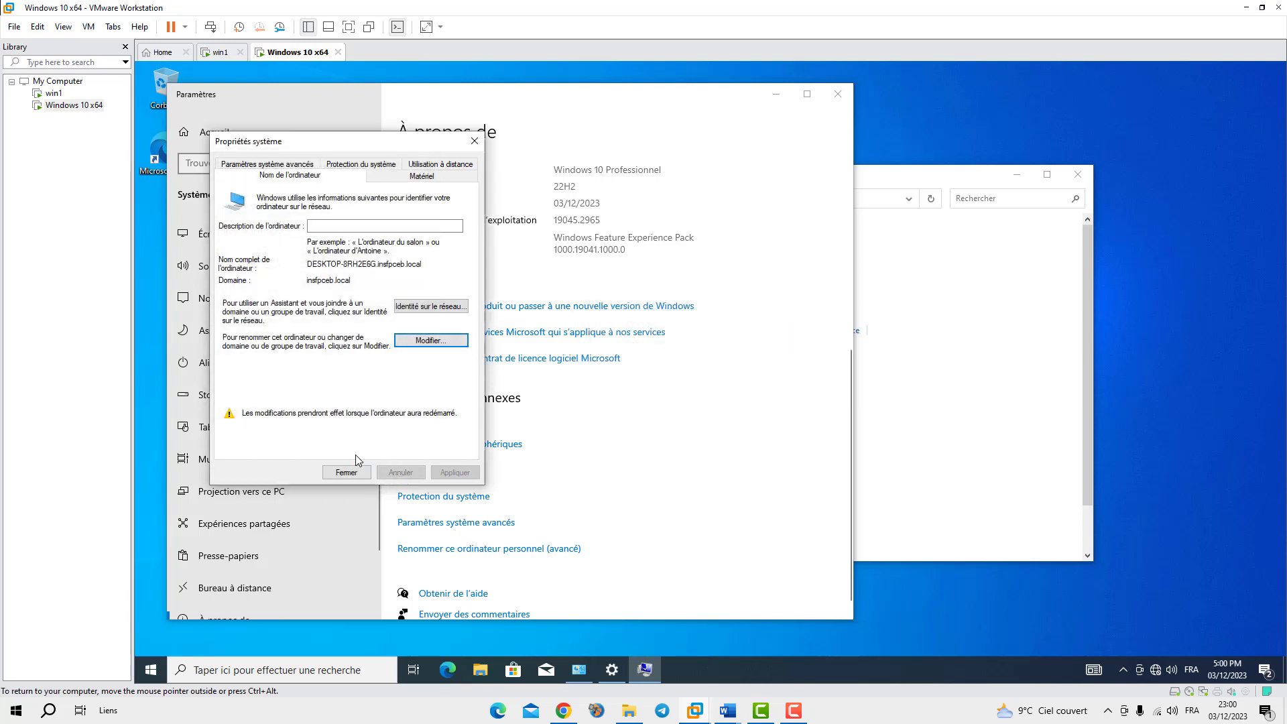
{"action": "left_click", "coordinate": [343, 473]}
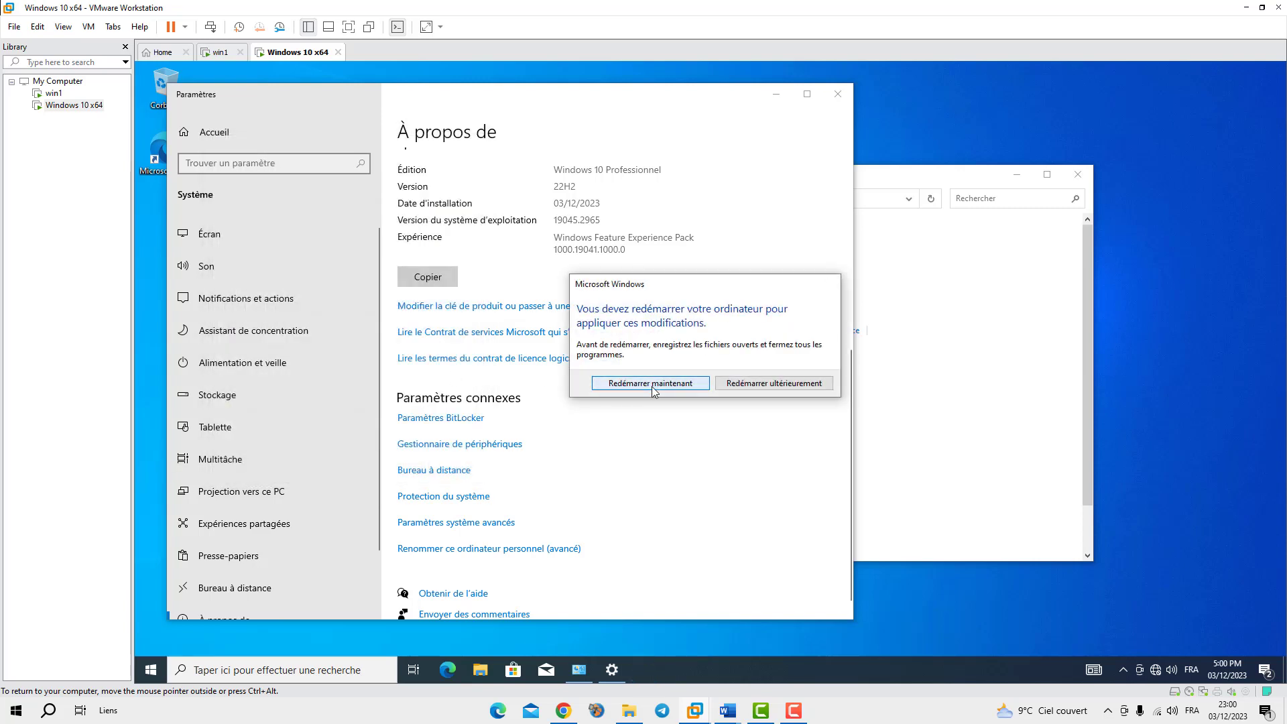
Restart the Windows 10 client now and switch over to the win1 server
{"action": "left_click", "coordinate": [646, 387]}
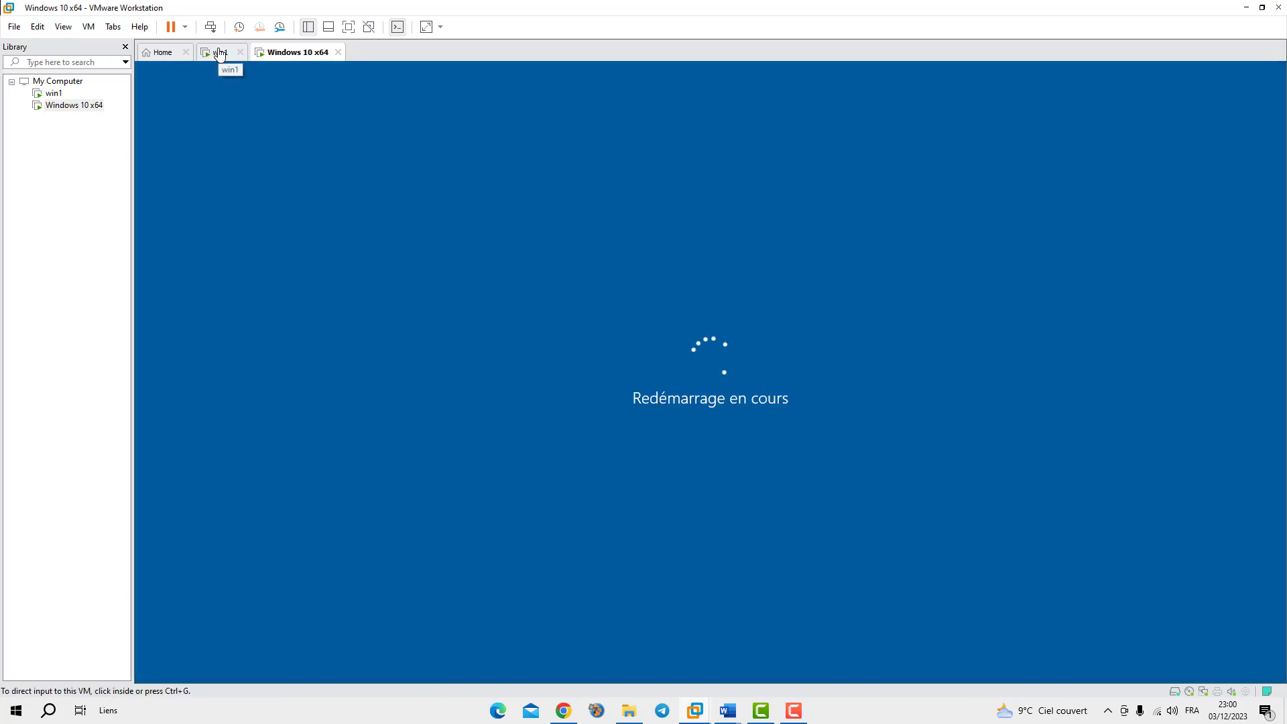
{"action": "left_click", "coordinate": [222, 51]}
{"action": "left_click", "coordinate": [290, 53]}
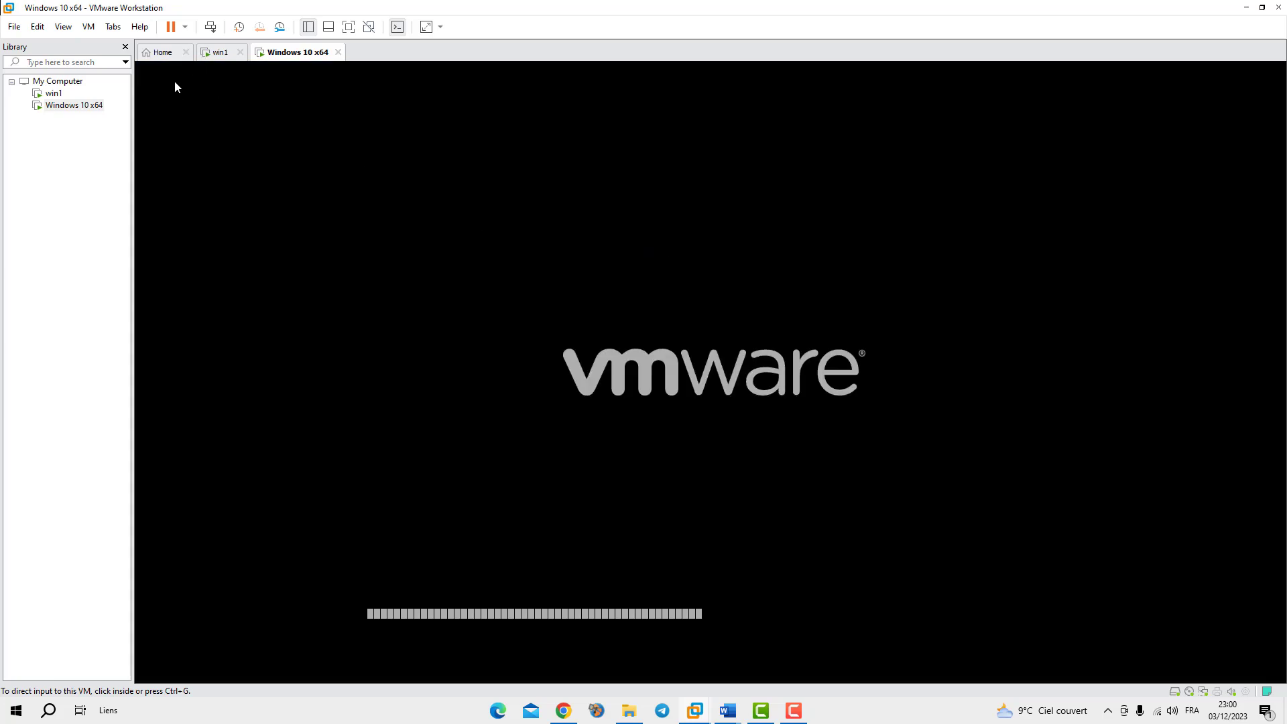
{"action": "left_click", "coordinate": [224, 55]}
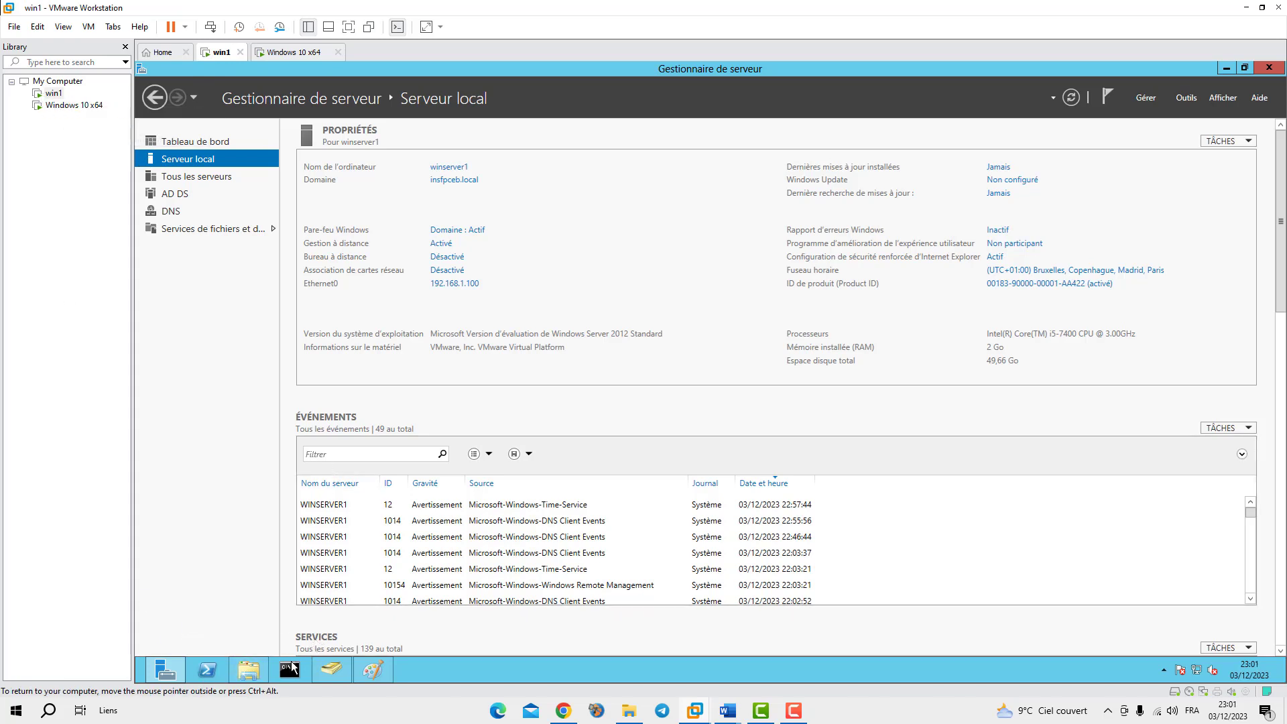
Bring the \\winserver1\FApprentissage folder showing insfpceb1.jpg to the front after glancing at Active Directory Users and Computers
{"action": "mouse_move", "coordinate": [249, 668]}
{"action": "left_click", "coordinate": [251, 615]}
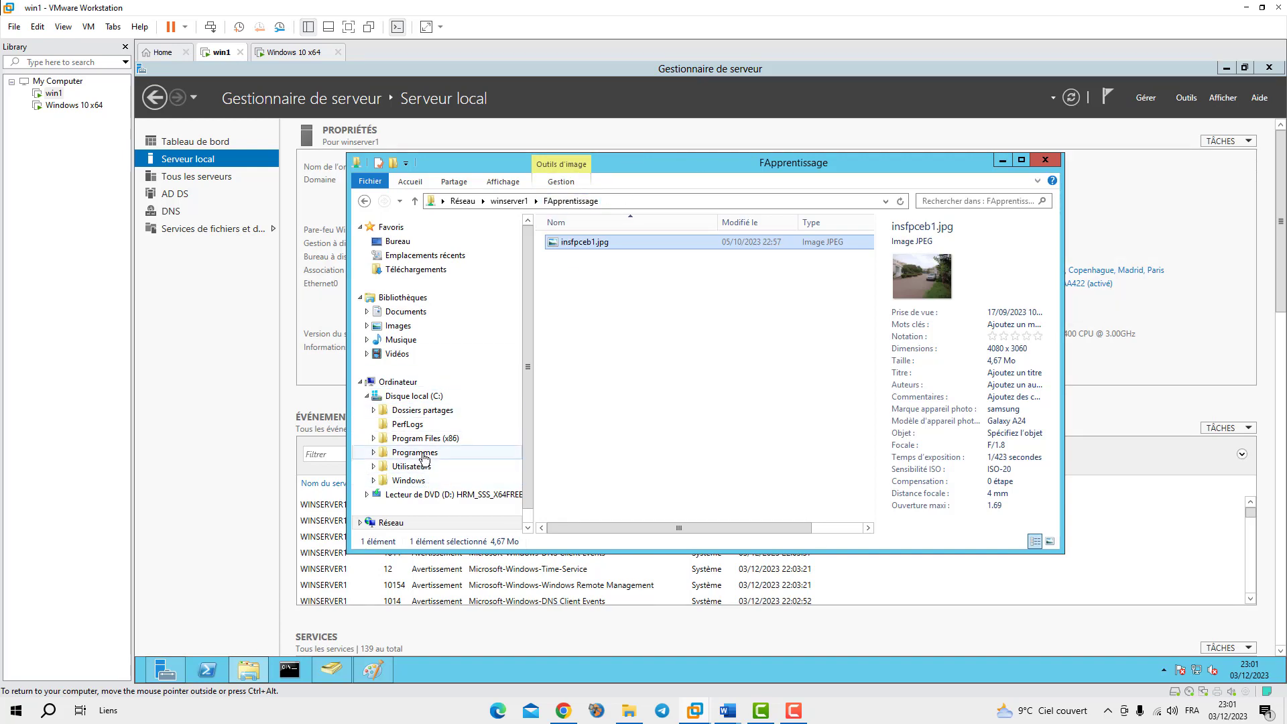
{"action": "left_click", "coordinate": [332, 669]}
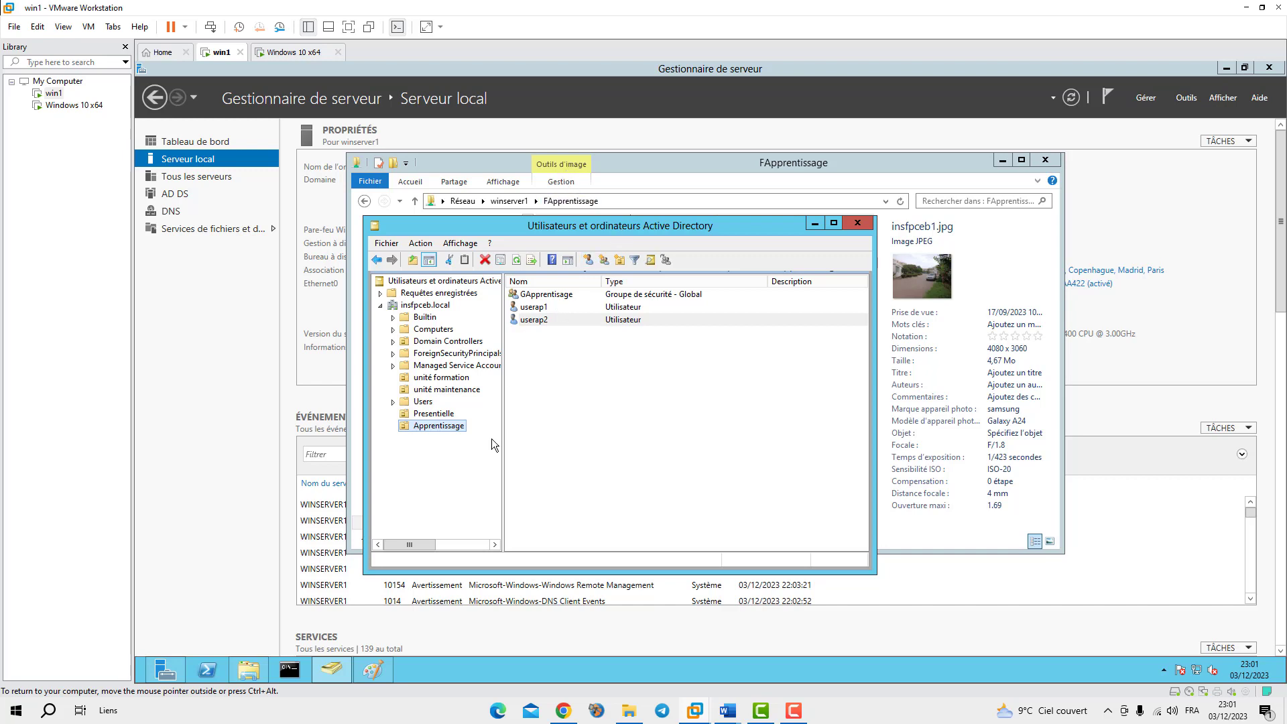
{"action": "left_click", "coordinate": [248, 669]}
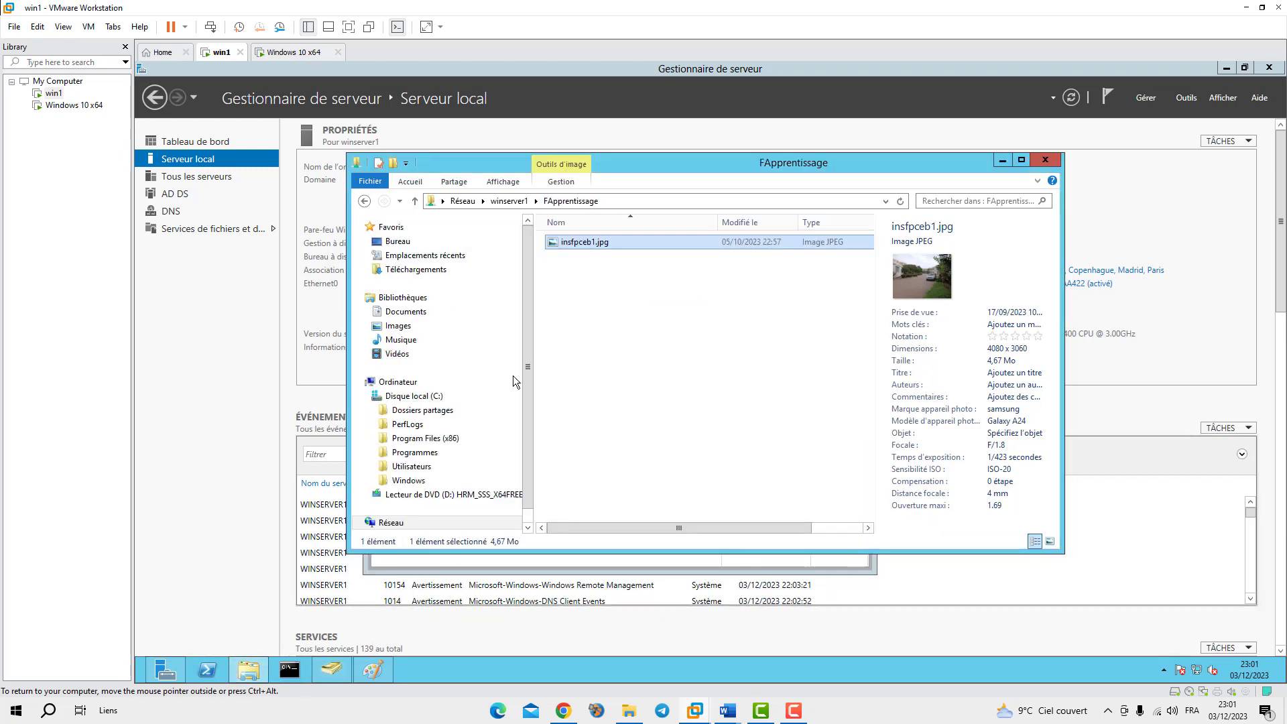
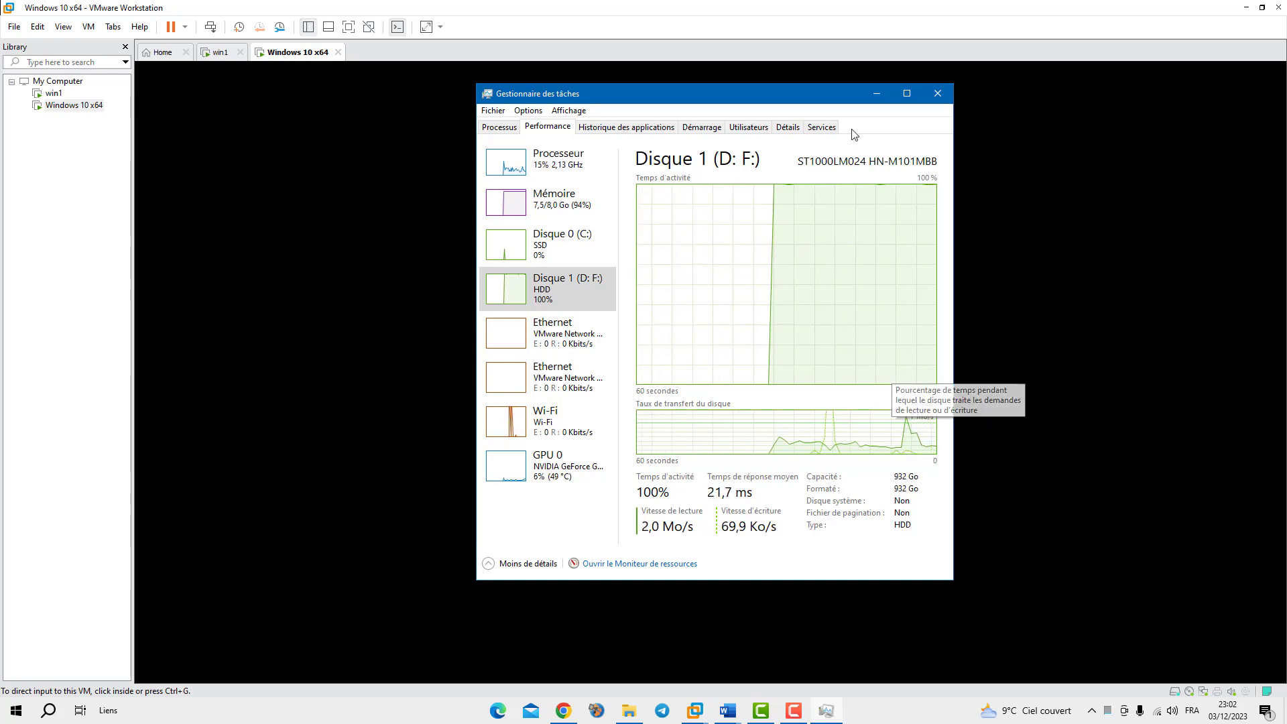
Close Task Manager and dismiss the Windows 10 lock screen to reach the sign-in screen
{"action": "left_click", "coordinate": [937, 94]}
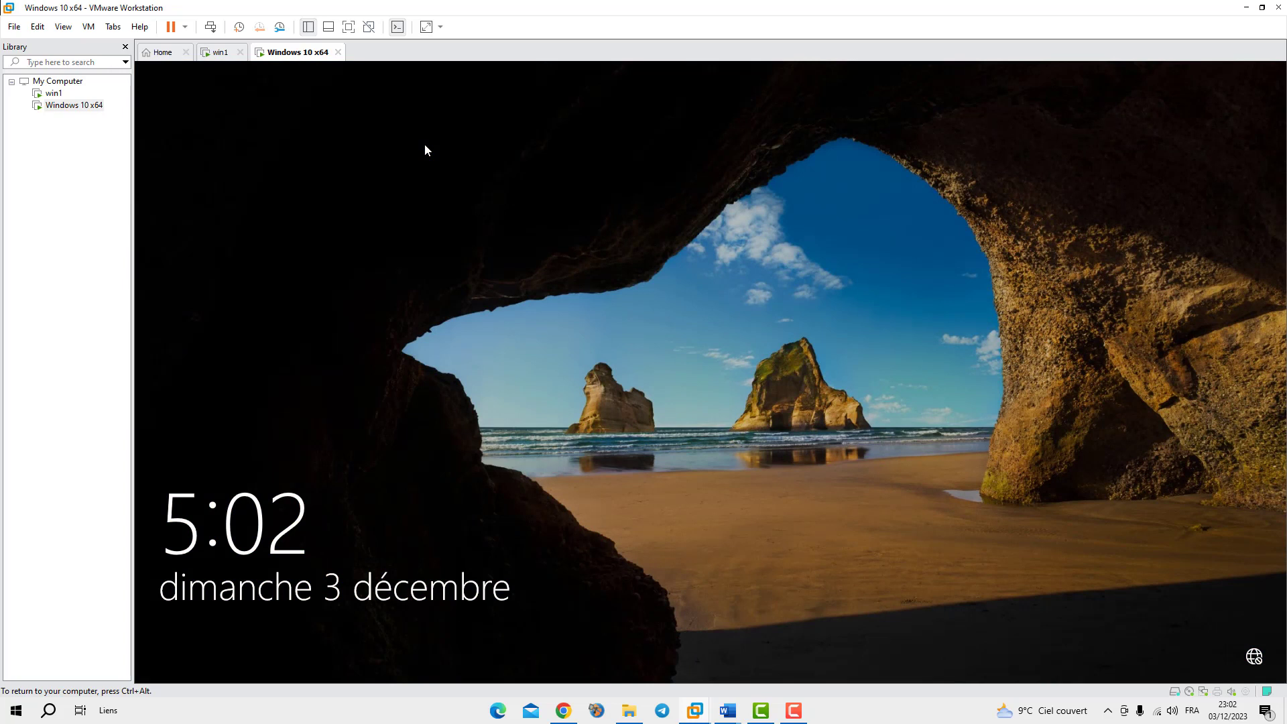
{"action": "left_click", "coordinate": [661, 362]}
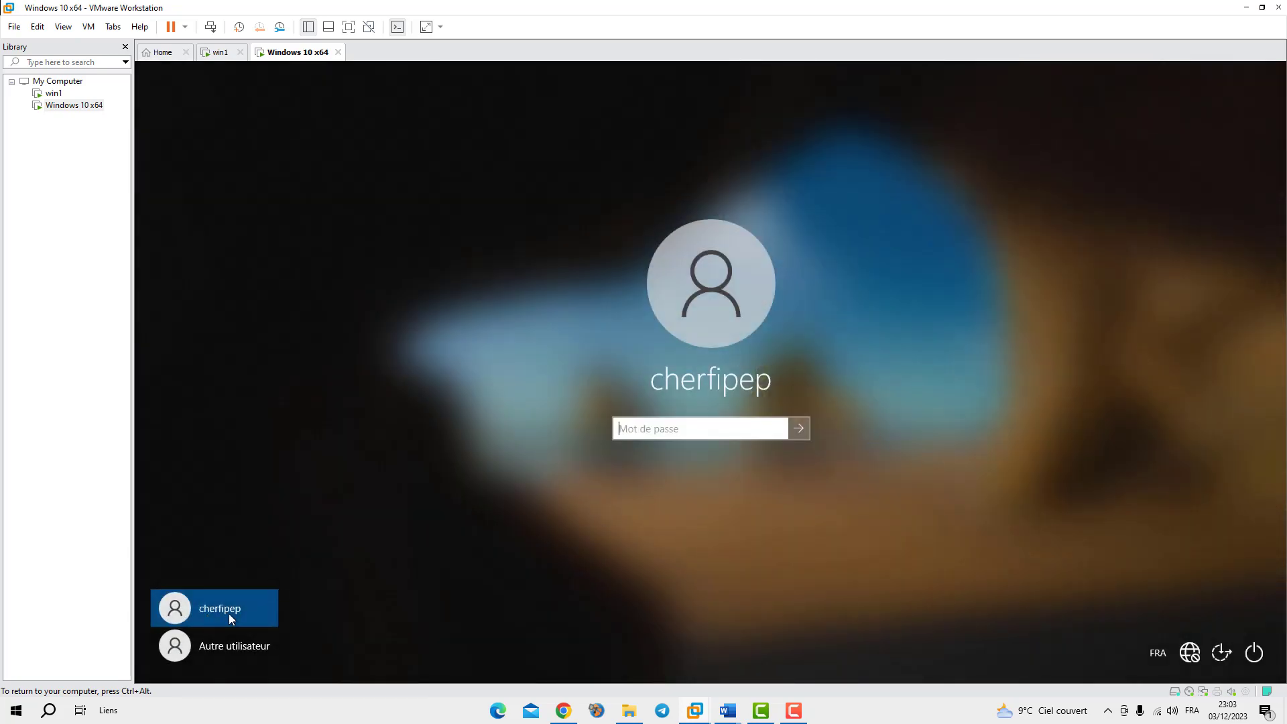
Choose Autre utilisateur and enter username 'userap' after checking the Apprentissage account names on the server
{"action": "left_click", "coordinate": [230, 650]}
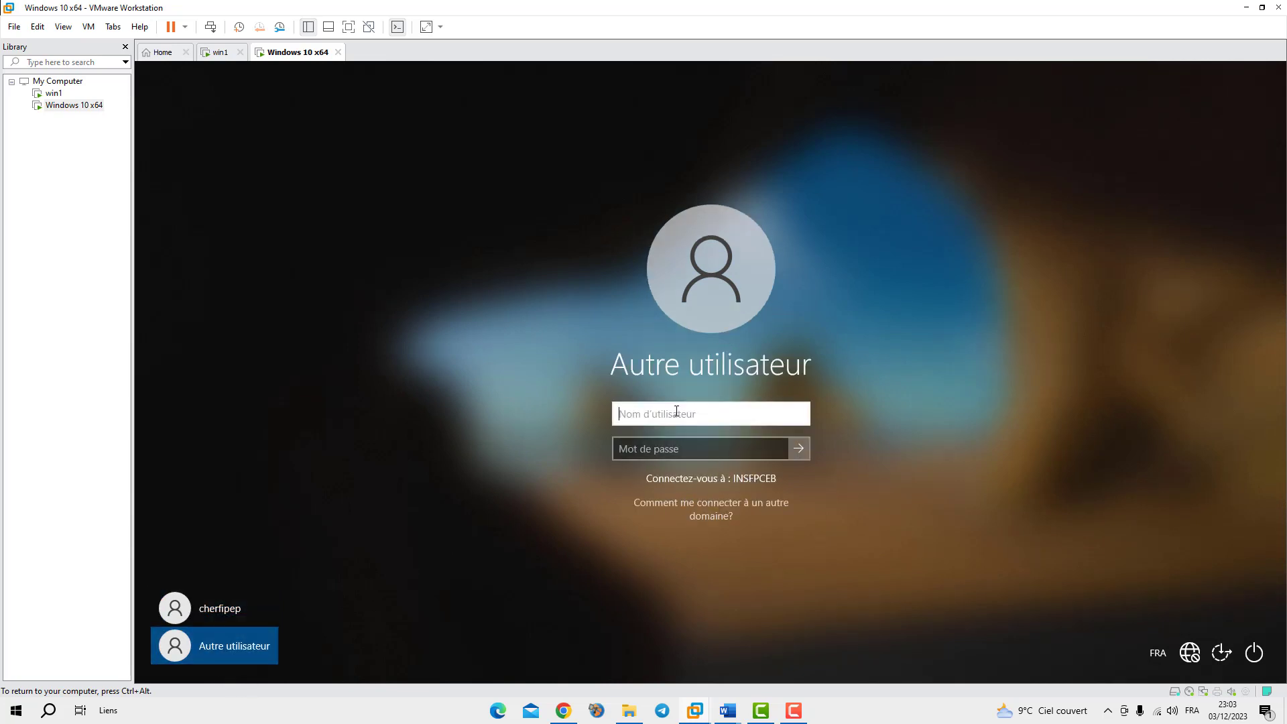
{"action": "type", "text": "user"}
{"action": "left_click", "coordinate": [218, 52]}
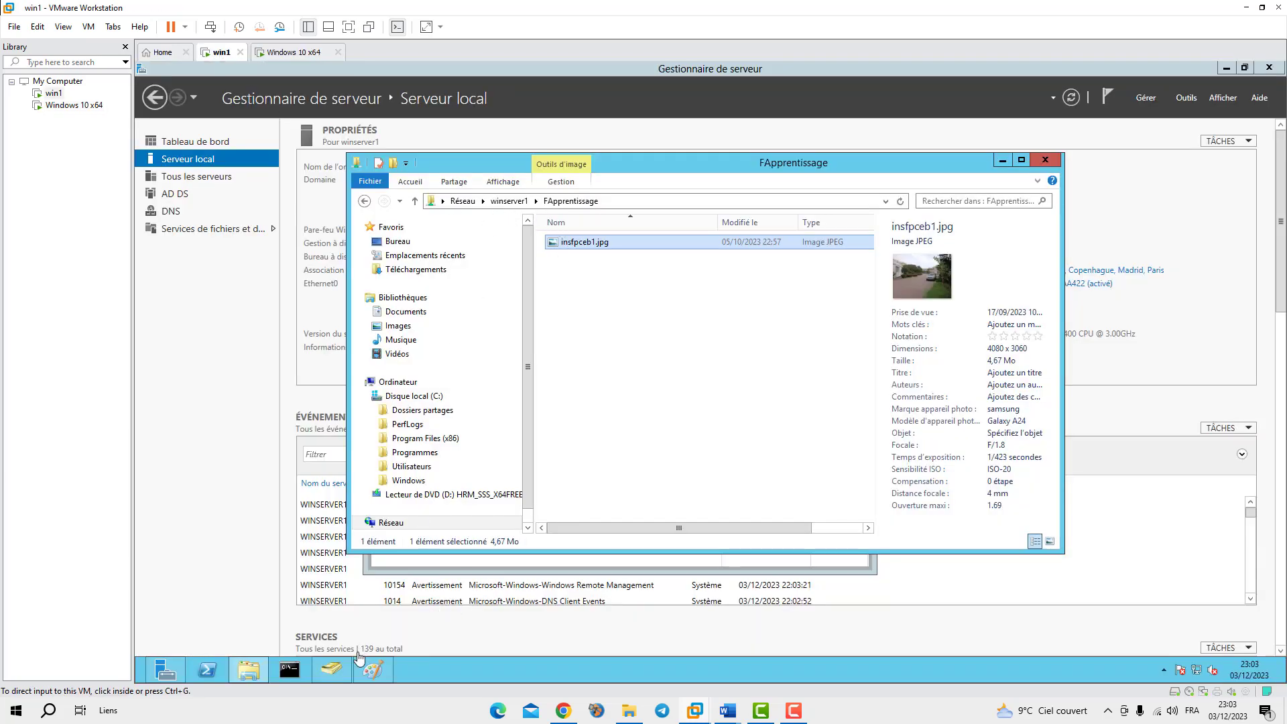
{"action": "left_click", "coordinate": [331, 670]}
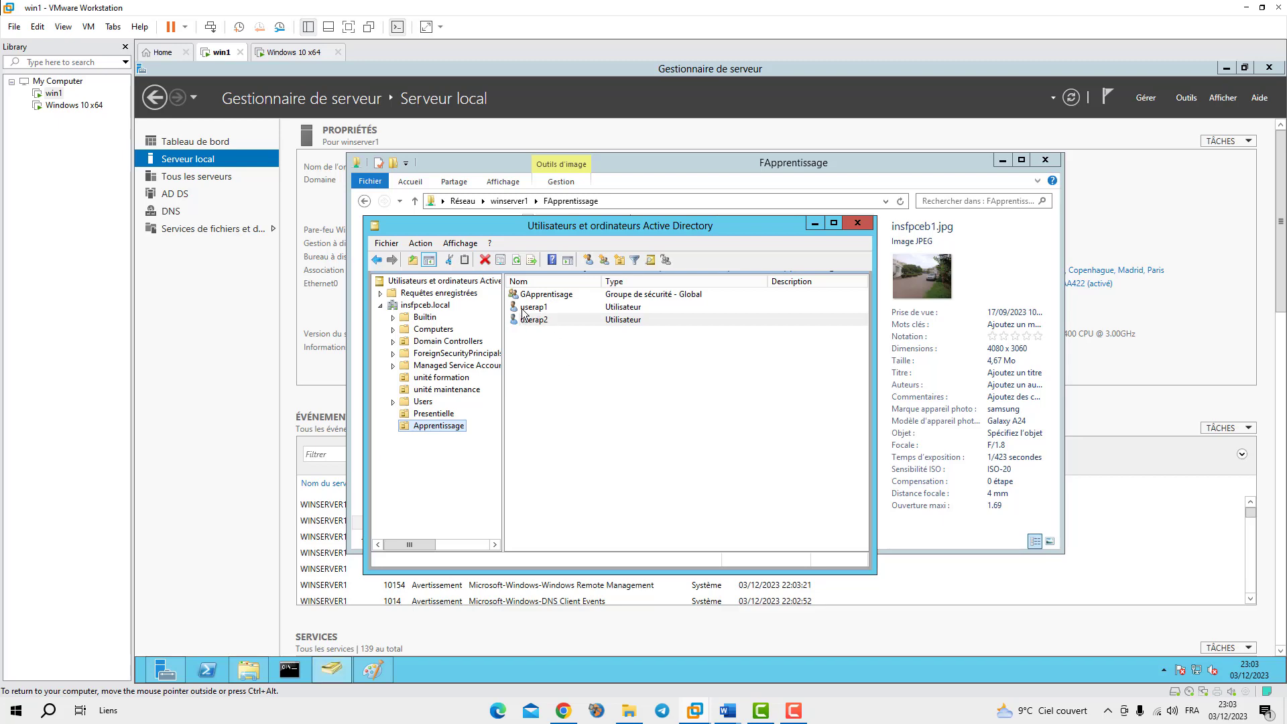
{"action": "left_click", "coordinate": [295, 53]}
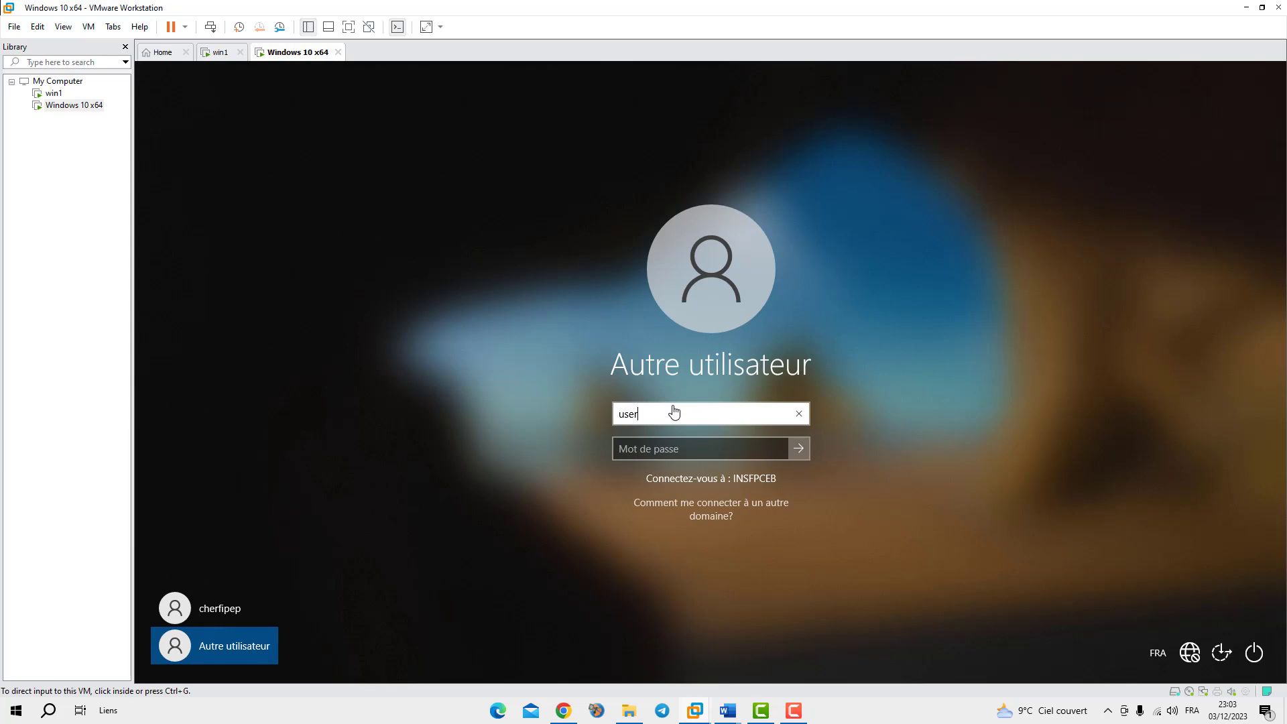
{"action": "left_click", "coordinate": [674, 411]}
{"action": "type", "text": "ap"}
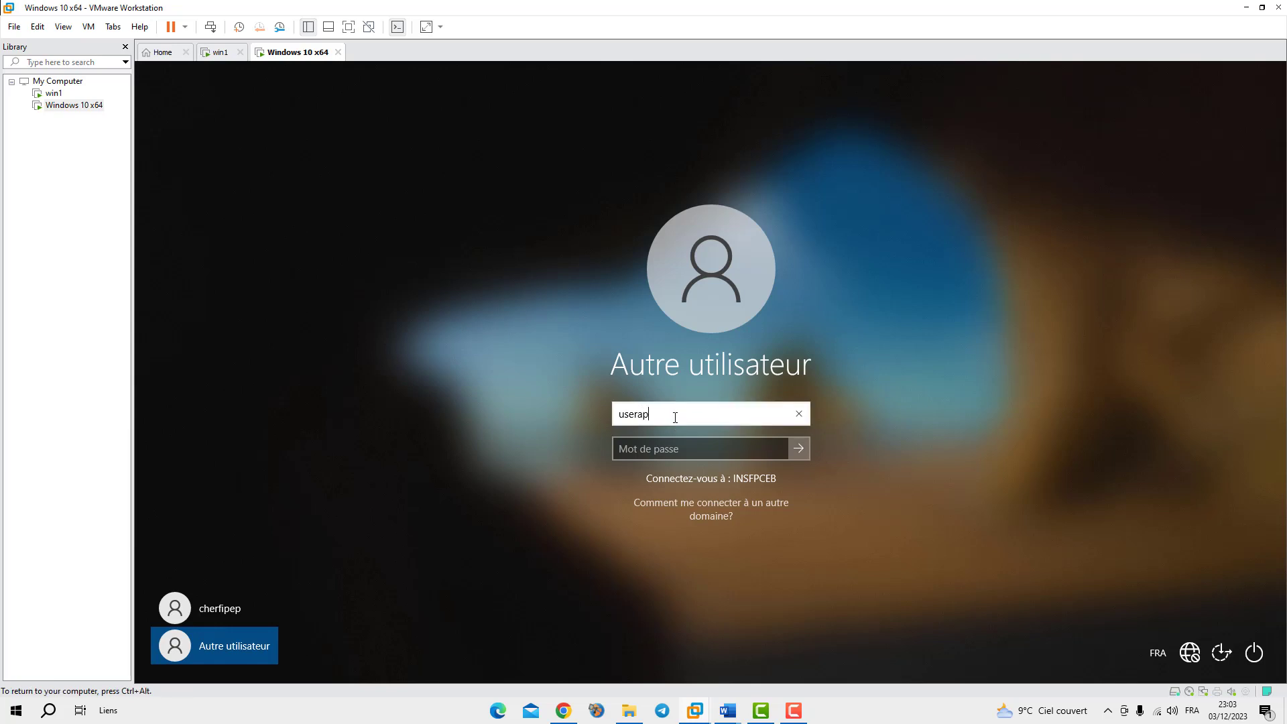
Enter the password, attempt sign-in, and dismiss the incorrect-credentials error
{"action": "left_click", "coordinate": [677, 449]}
{"action": "type", "text": "********"}
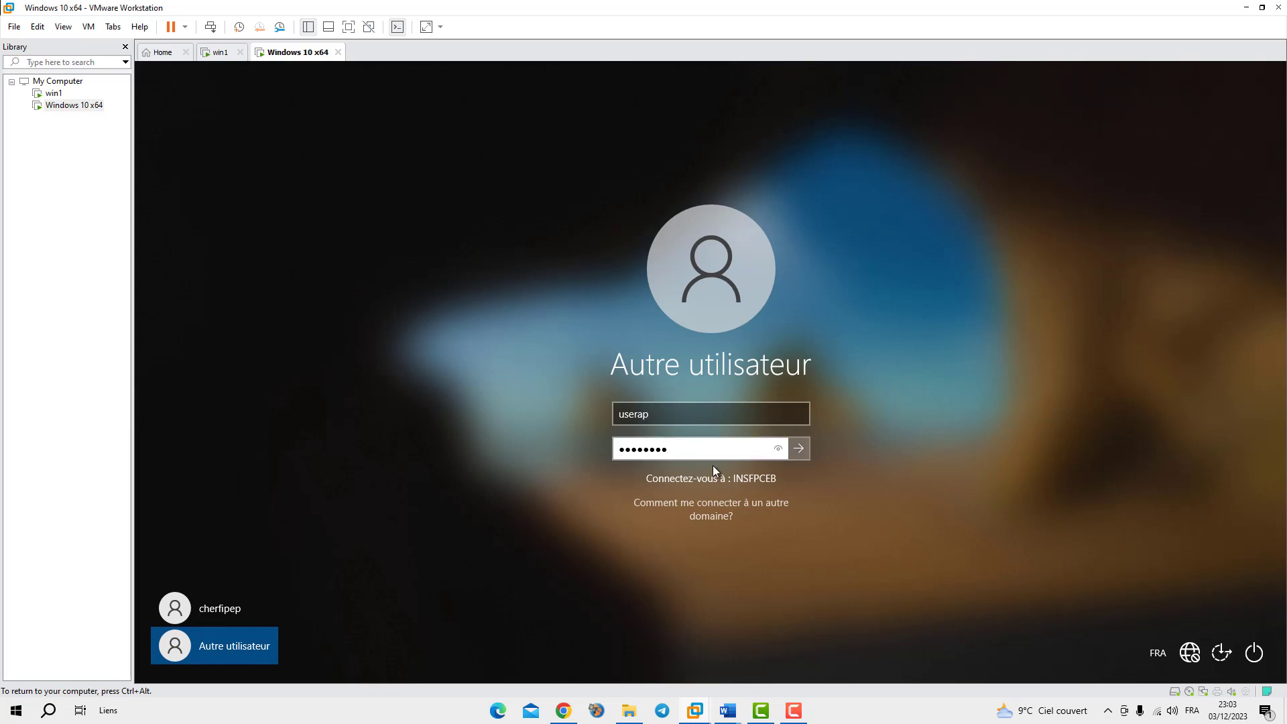
{"action": "left_click_drag", "start_coordinate": [713, 450], "coordinate": [509, 448]}
{"action": "type", "text": "*************"}
{"action": "left_click", "coordinate": [799, 448]}
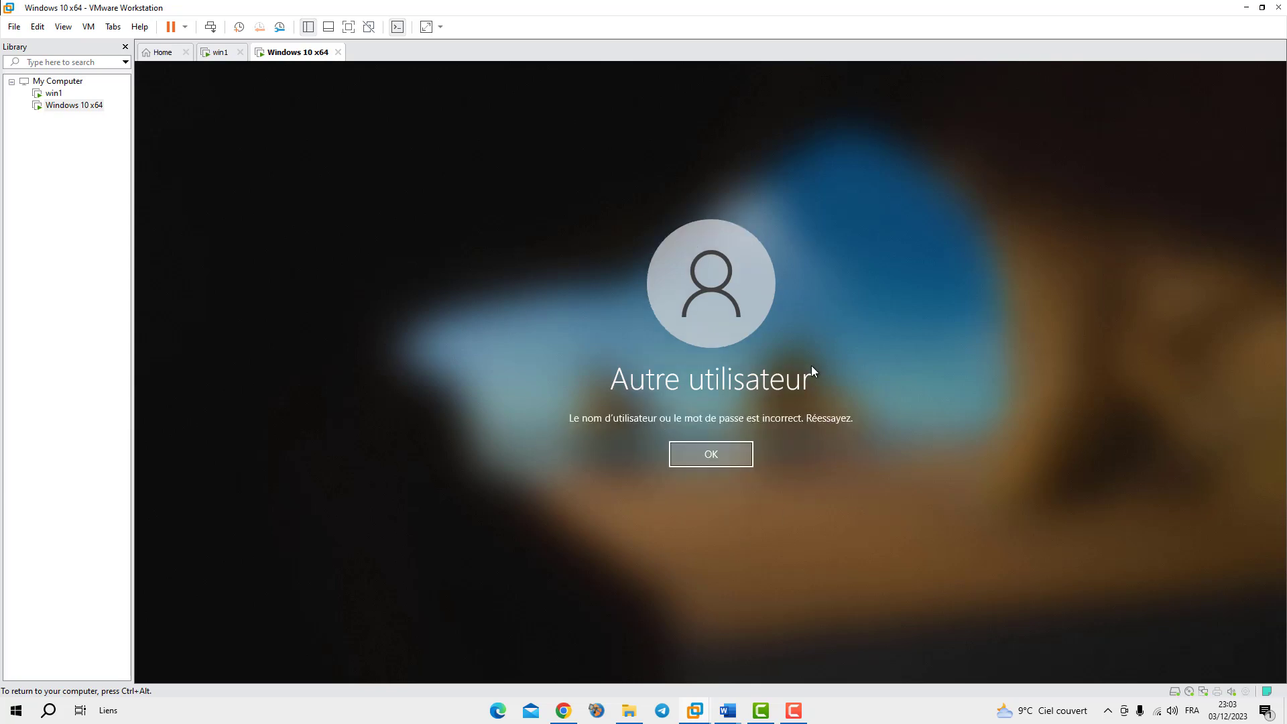
{"action": "left_click", "coordinate": [714, 461]}
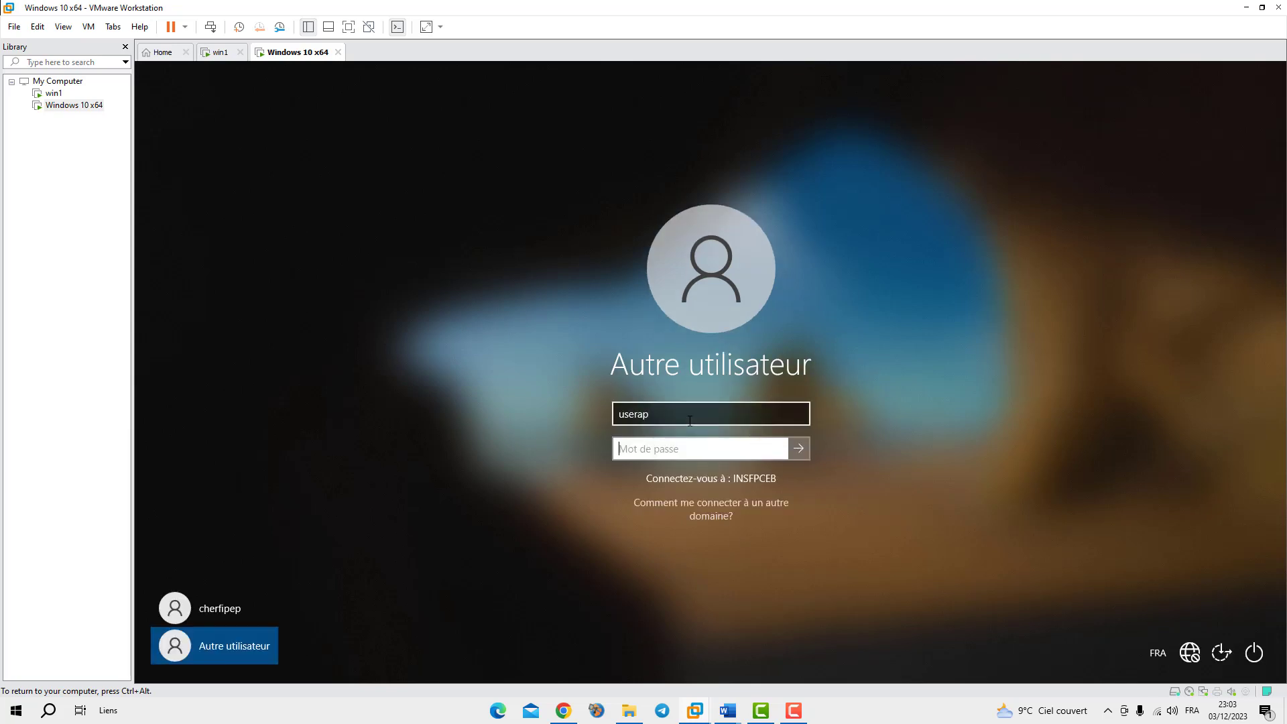
Correct the username to userap1 and re-enter the password
{"action": "left_click", "coordinate": [665, 417]}
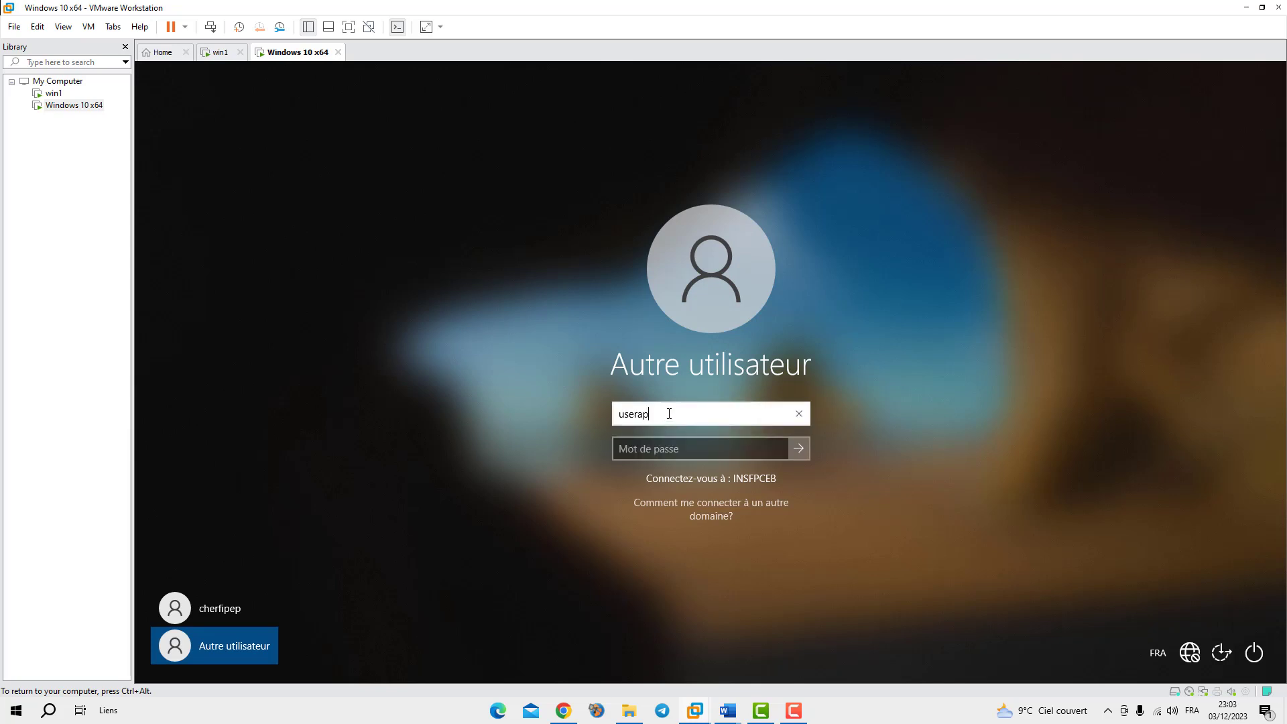
{"action": "type", "text": "1"}
{"action": "left_click", "coordinate": [659, 450]}
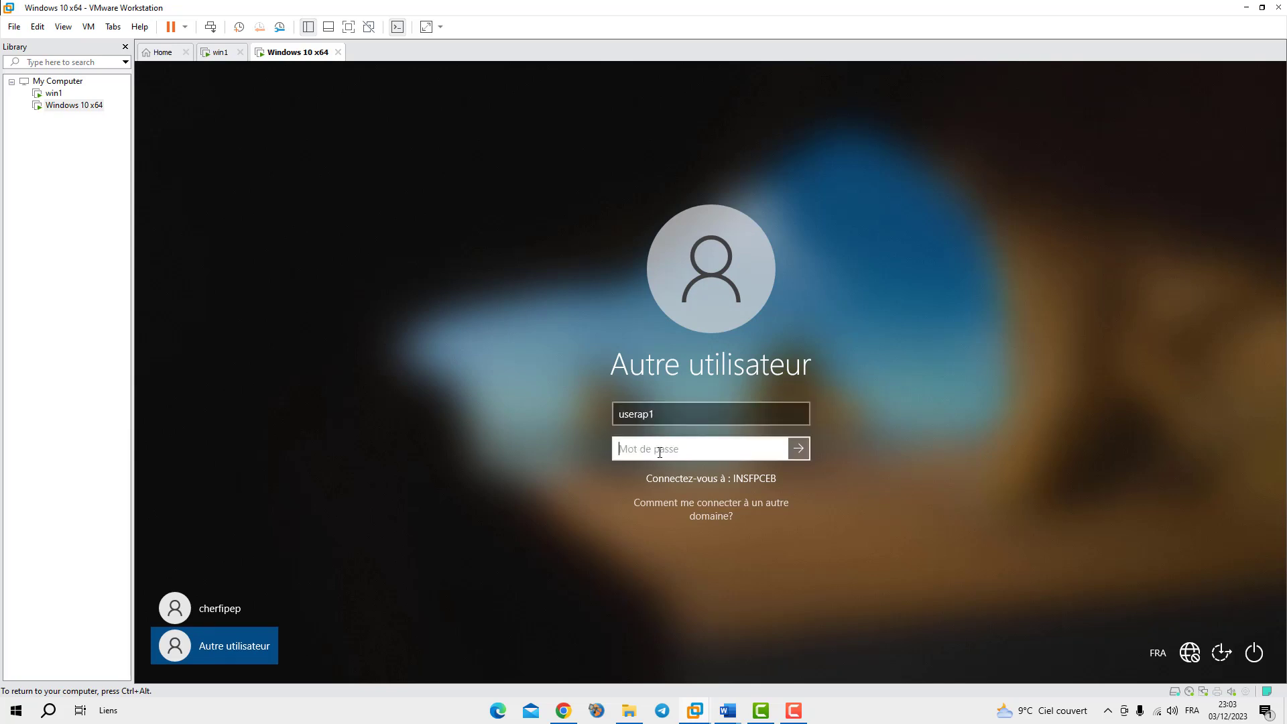
{"action": "type", "text": "*************"}
Sign in as userap1, wait for the photo-wallpaper desktop, then return to the win1 server
{"action": "left_click", "coordinate": [800, 447]}
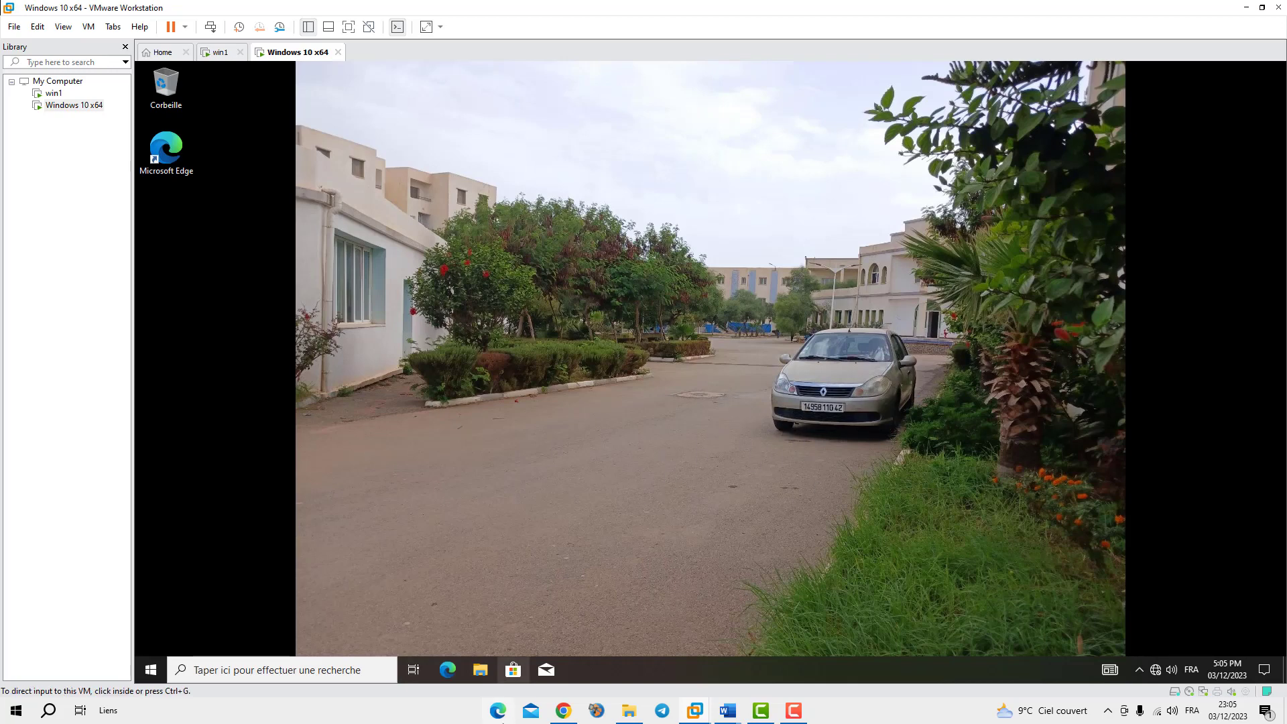
{"action": "left_click", "coordinate": [221, 53]}
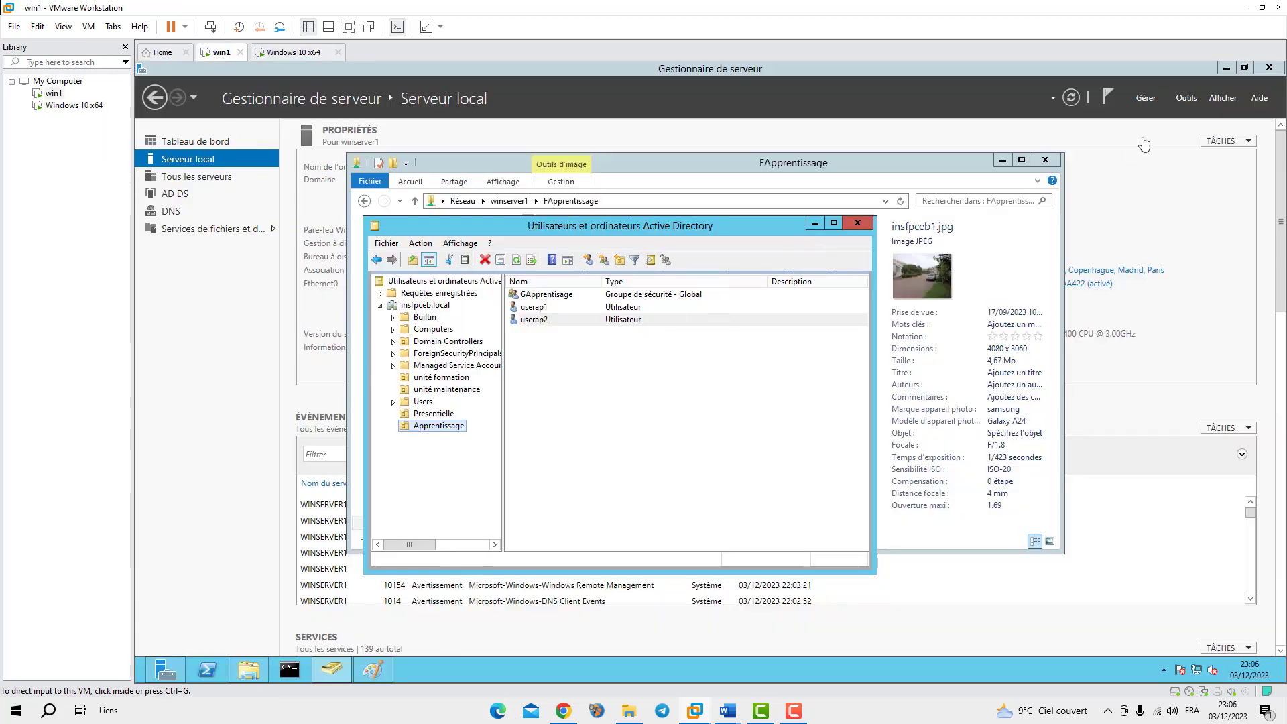
Close the AD console and FApprentissage folder, then open gpo-ap for editing in Group Policy Management
{"action": "left_click", "coordinate": [859, 226]}
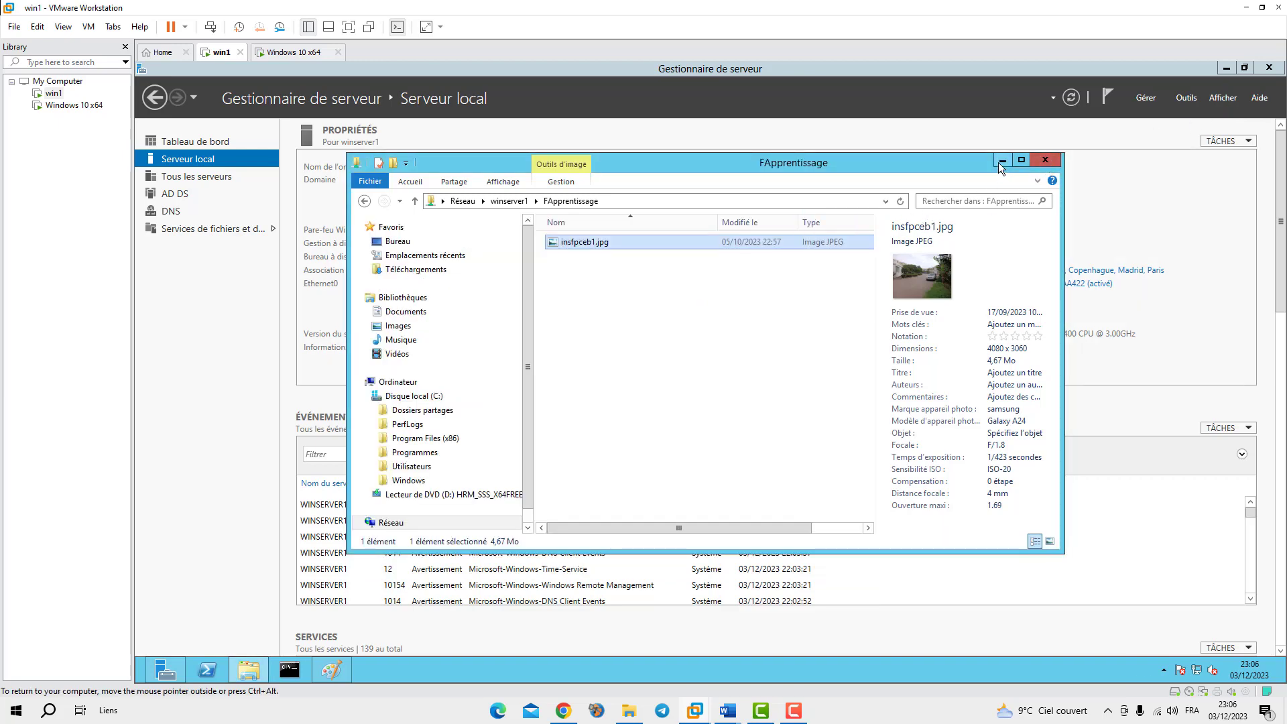
{"action": "left_click", "coordinate": [1044, 160]}
{"action": "left_click", "coordinate": [1183, 100]}
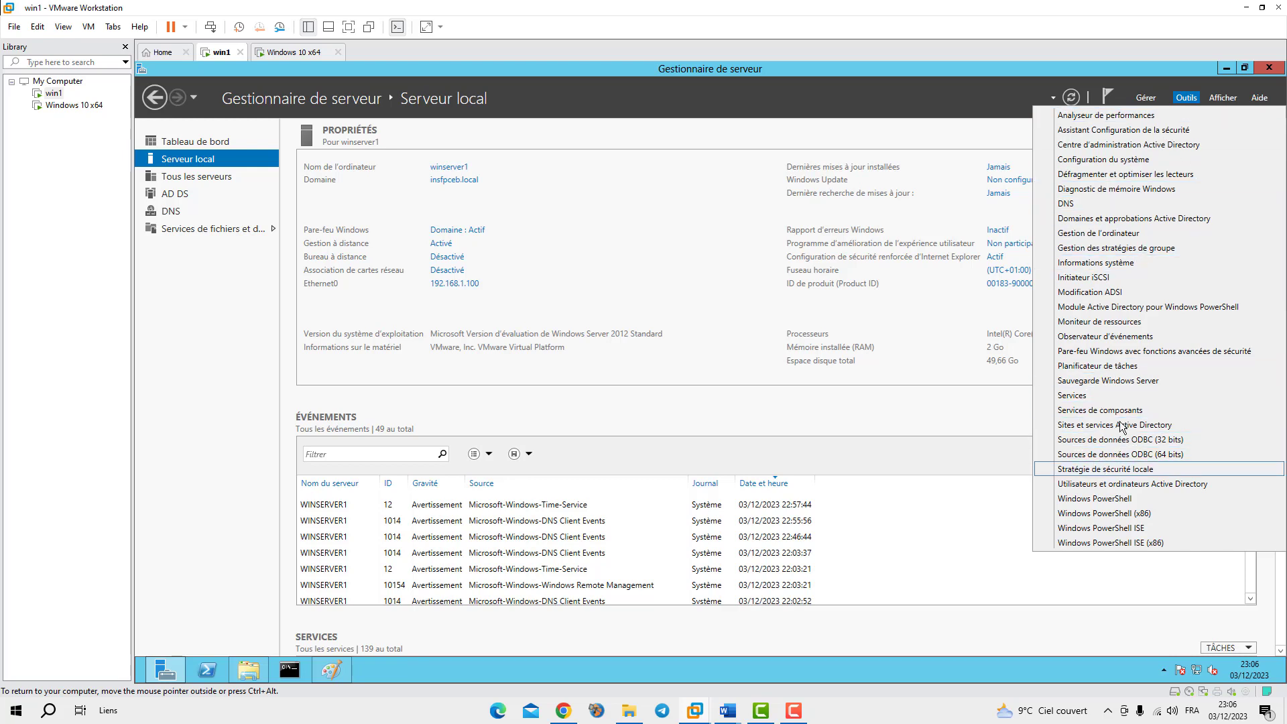
{"action": "left_click", "coordinate": [1097, 248]}
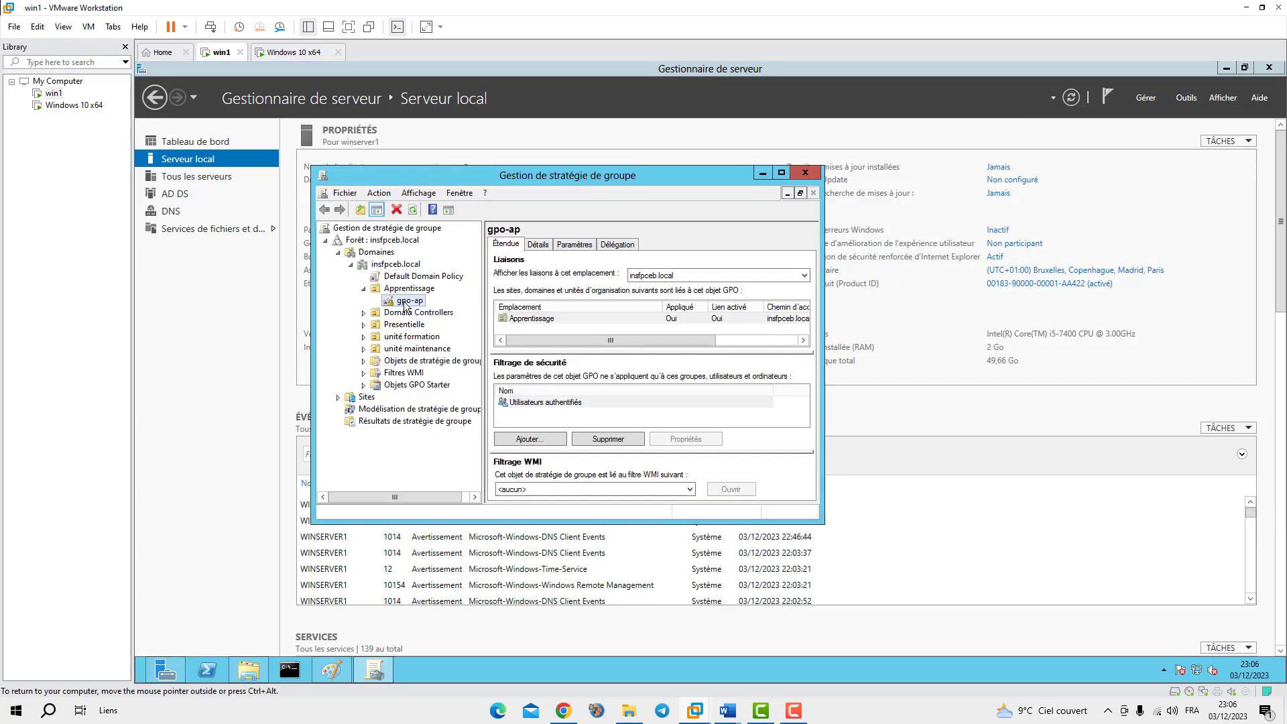
{"action": "right_click", "coordinate": [408, 304]}
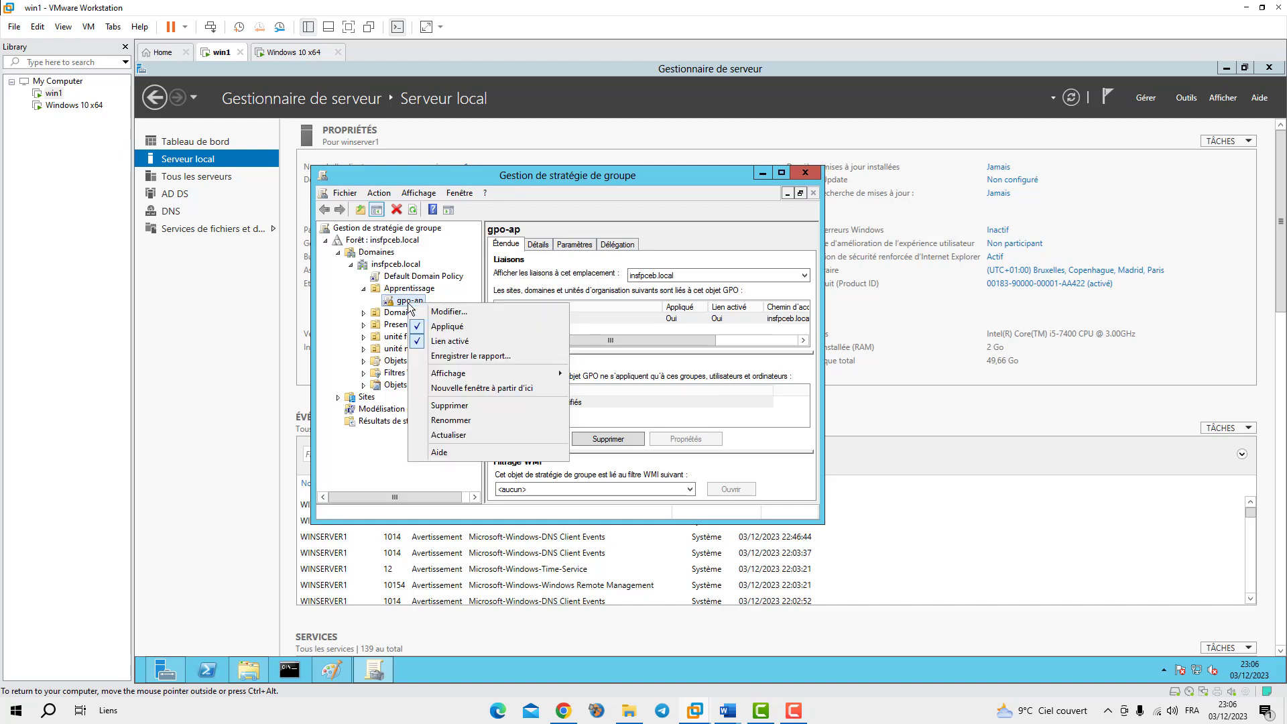
{"action": "left_click", "coordinate": [445, 312]}
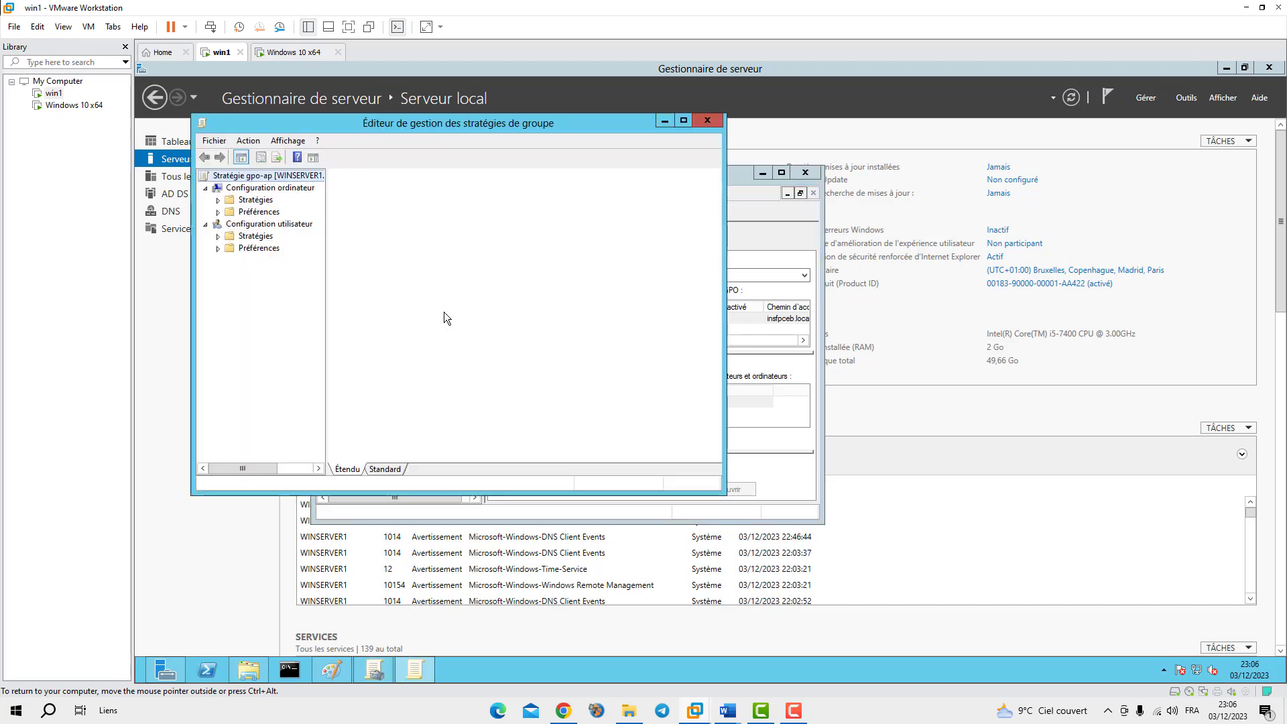
Navigate the user Administrative Templates to Bureau and open the Papier peint du Bureau setting
{"action": "double_click", "coordinate": [243, 237]}
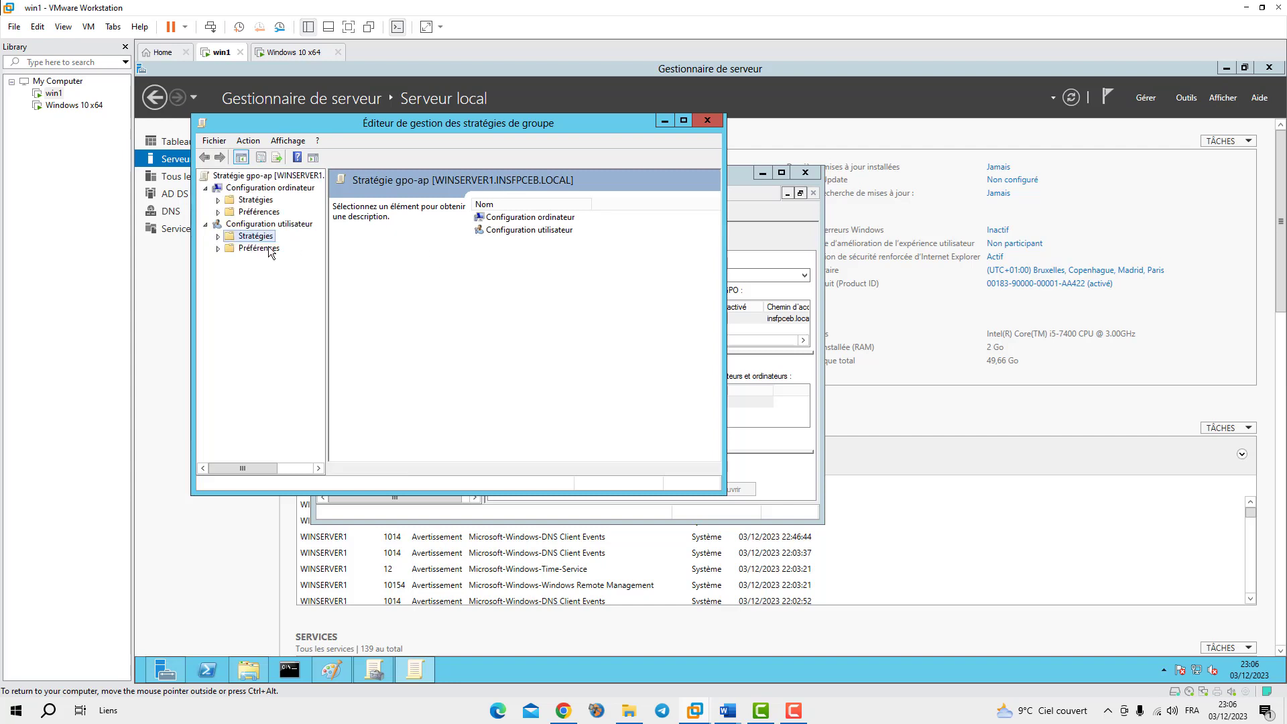
{"action": "left_click", "coordinate": [270, 272]}
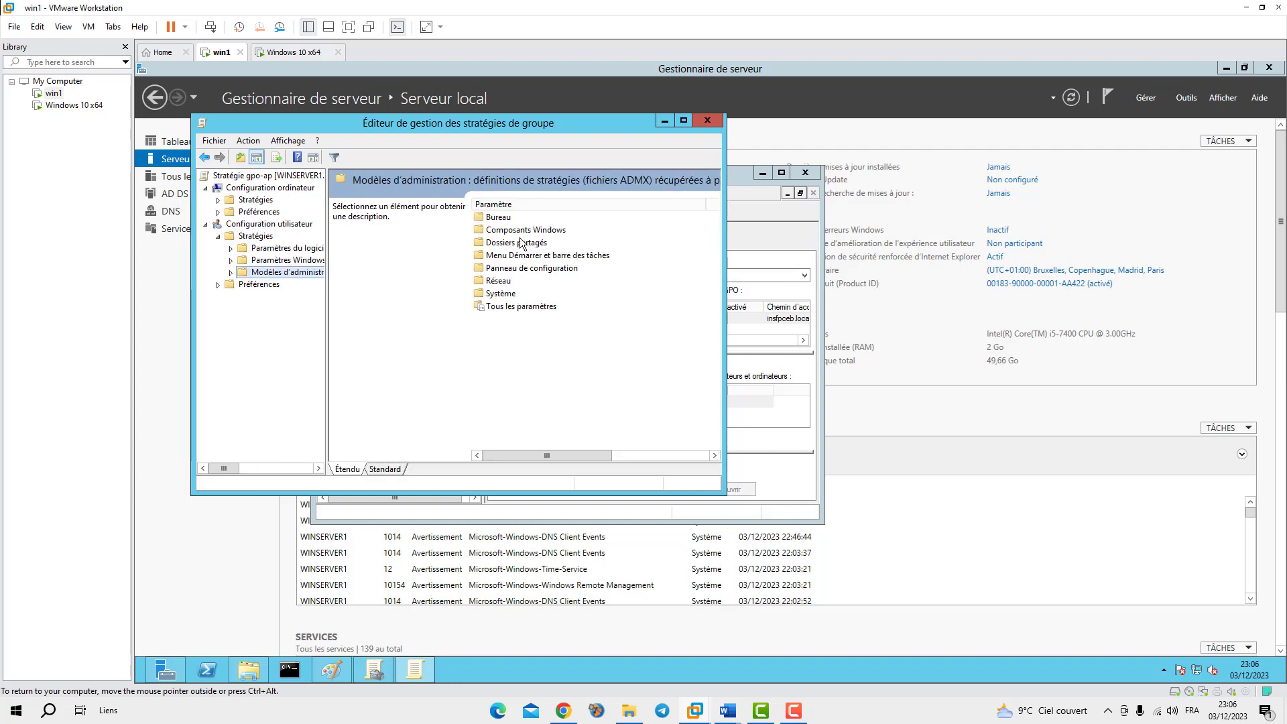
{"action": "double_click", "coordinate": [496, 217]}
{"action": "double_click", "coordinate": [496, 231]}
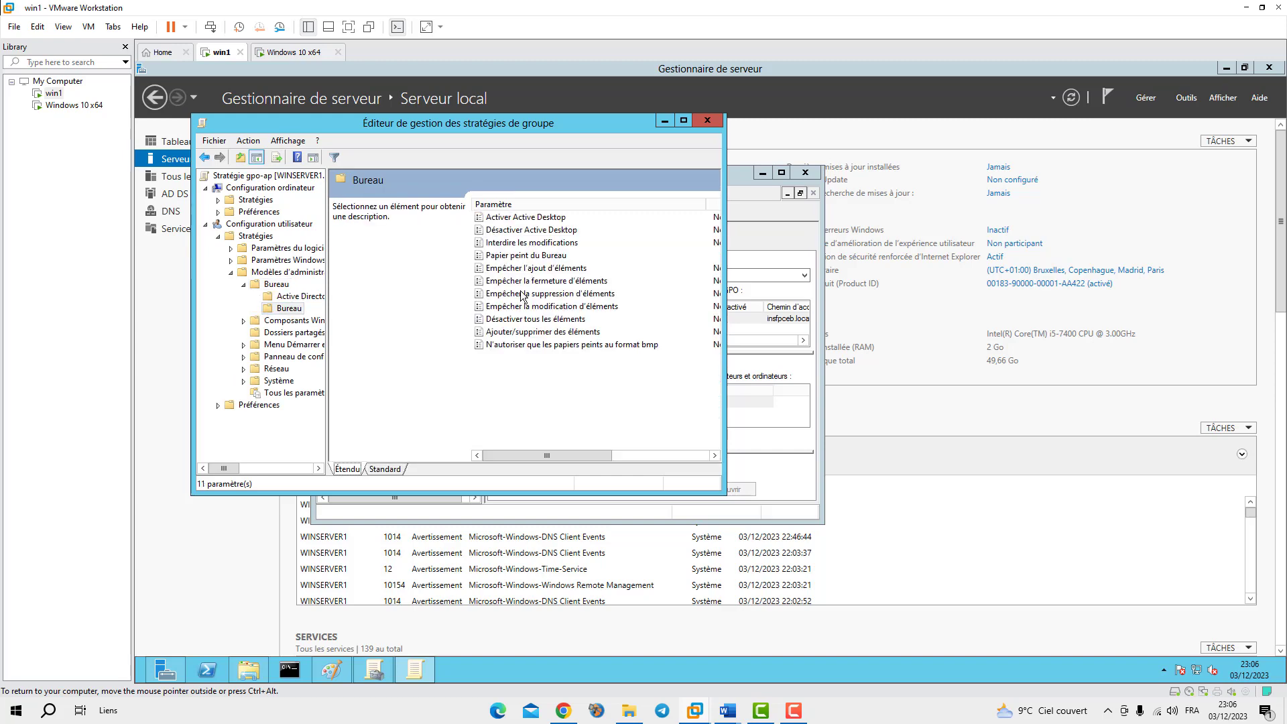
{"action": "double_click", "coordinate": [511, 256]}
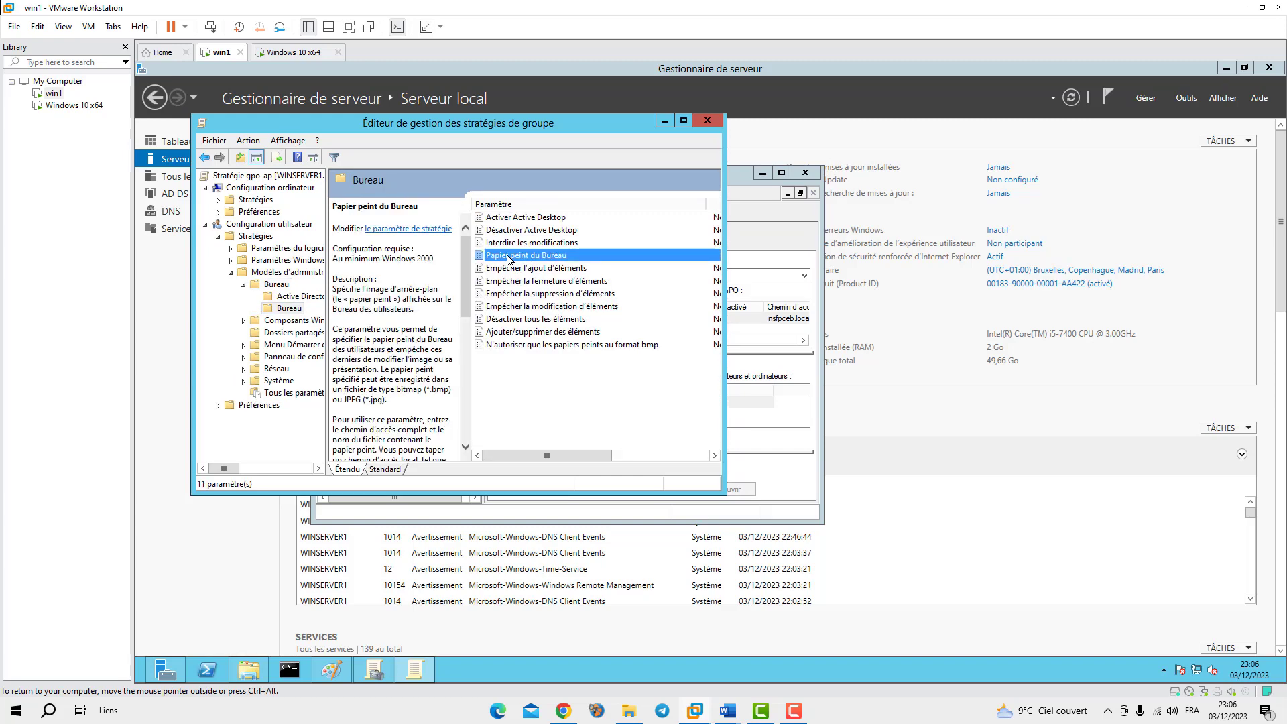
Set the wallpaper style to Remplir, confirm the setting, and minimize the policy editor
{"action": "left_click", "coordinate": [320, 410]}
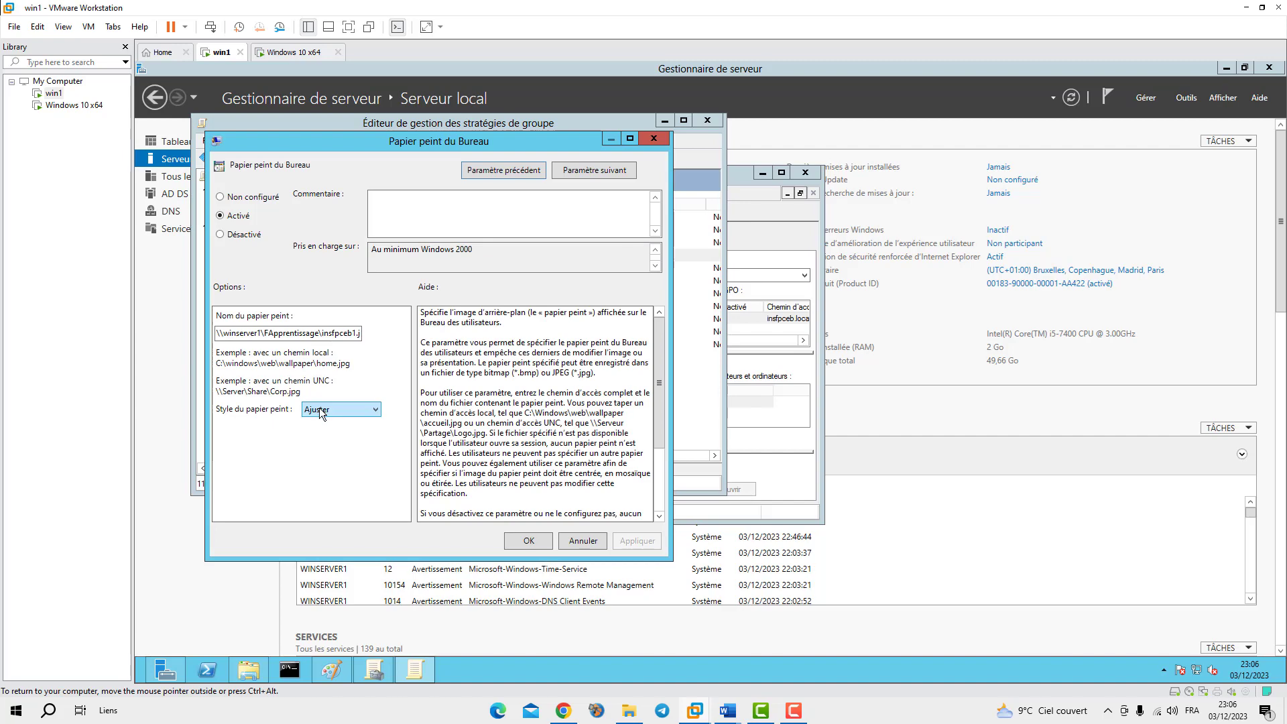
{"action": "left_click", "coordinate": [333, 411]}
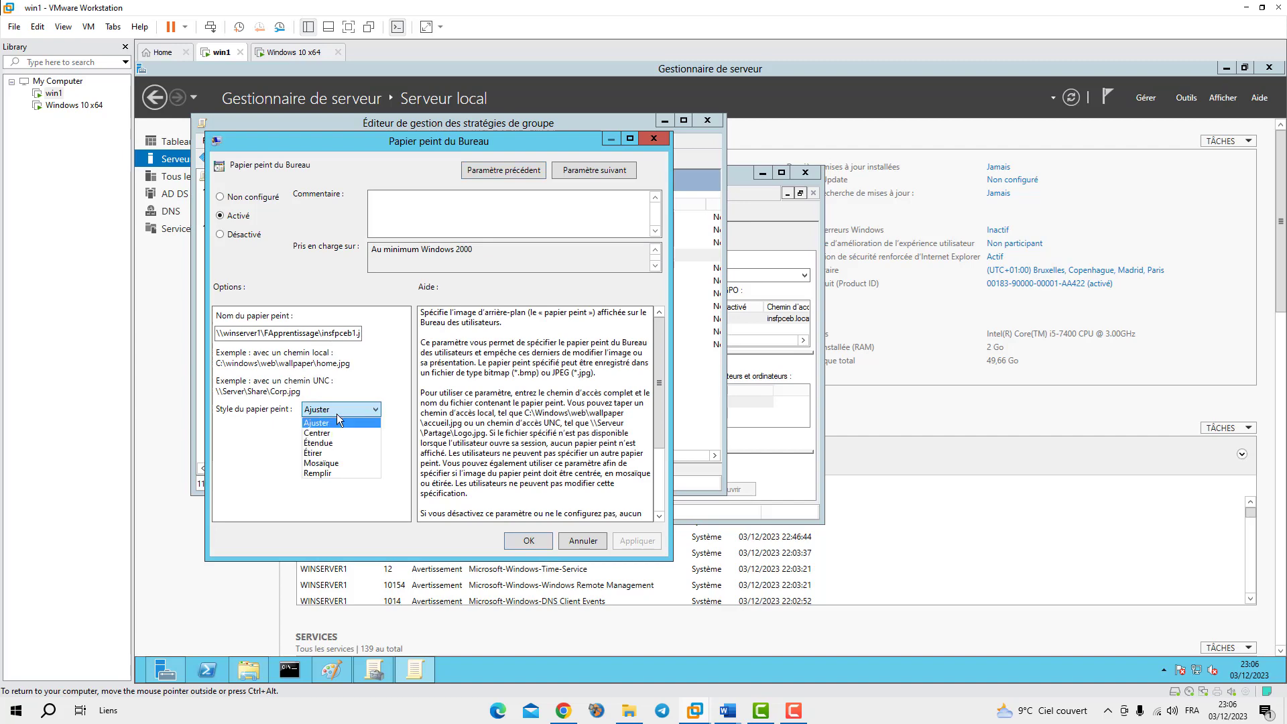
{"action": "left_click", "coordinate": [325, 472]}
{"action": "left_click", "coordinate": [634, 542]}
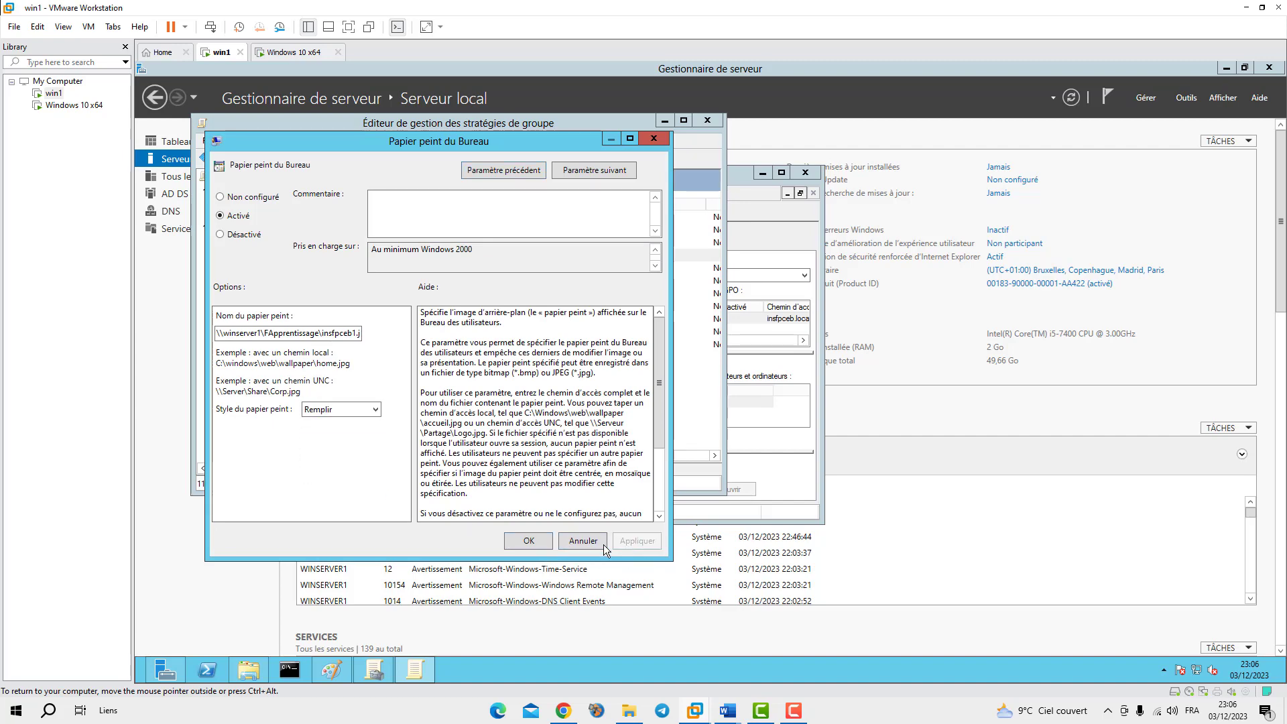
{"action": "left_click", "coordinate": [529, 541]}
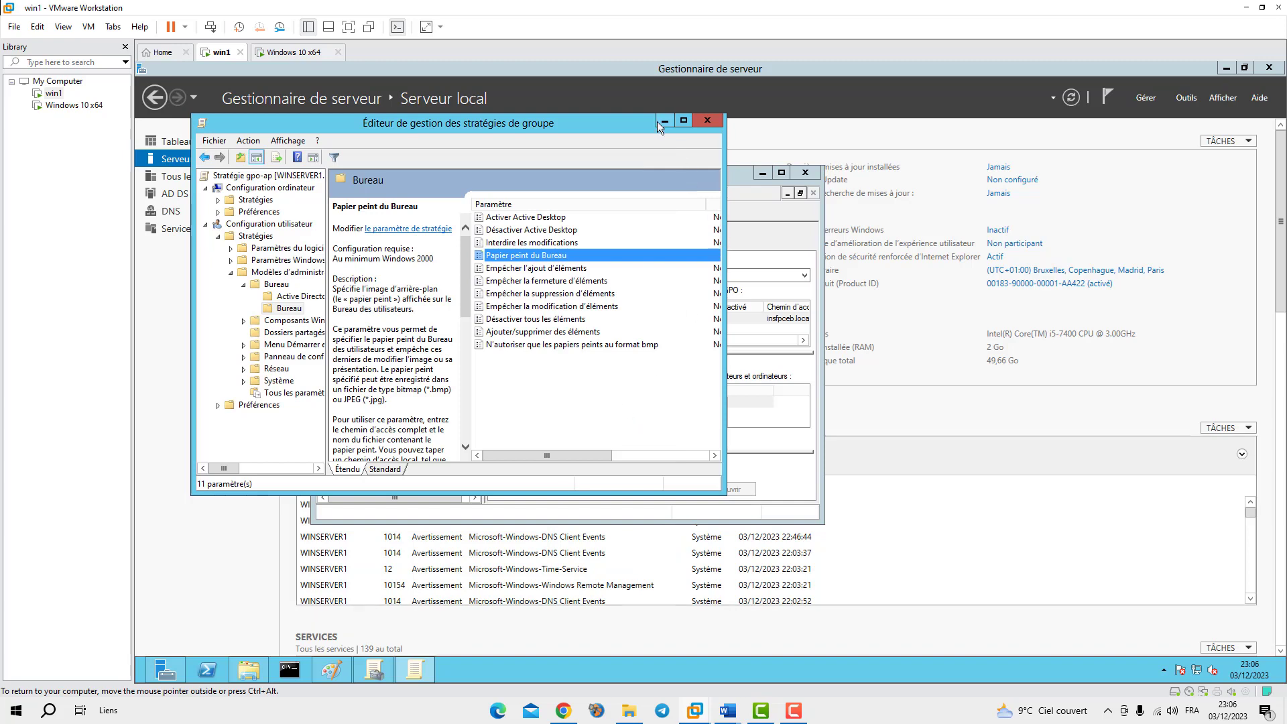
{"action": "left_click", "coordinate": [658, 122]}
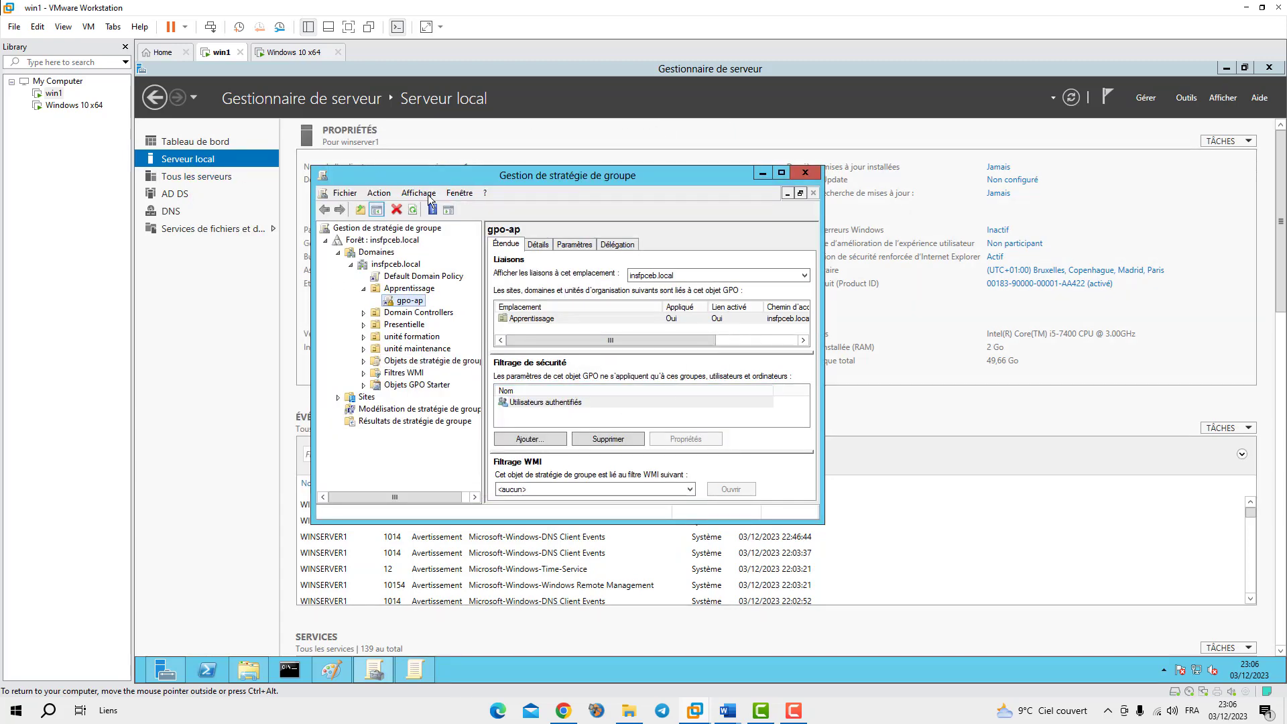
Dismiss the GPO link warning, run gpupdate /force on the server, then switch to the Windows 10 client
{"action": "left_click", "coordinate": [412, 210]}
{"action": "left_click", "coordinate": [661, 376]}
{"action": "left_click", "coordinate": [294, 669]}
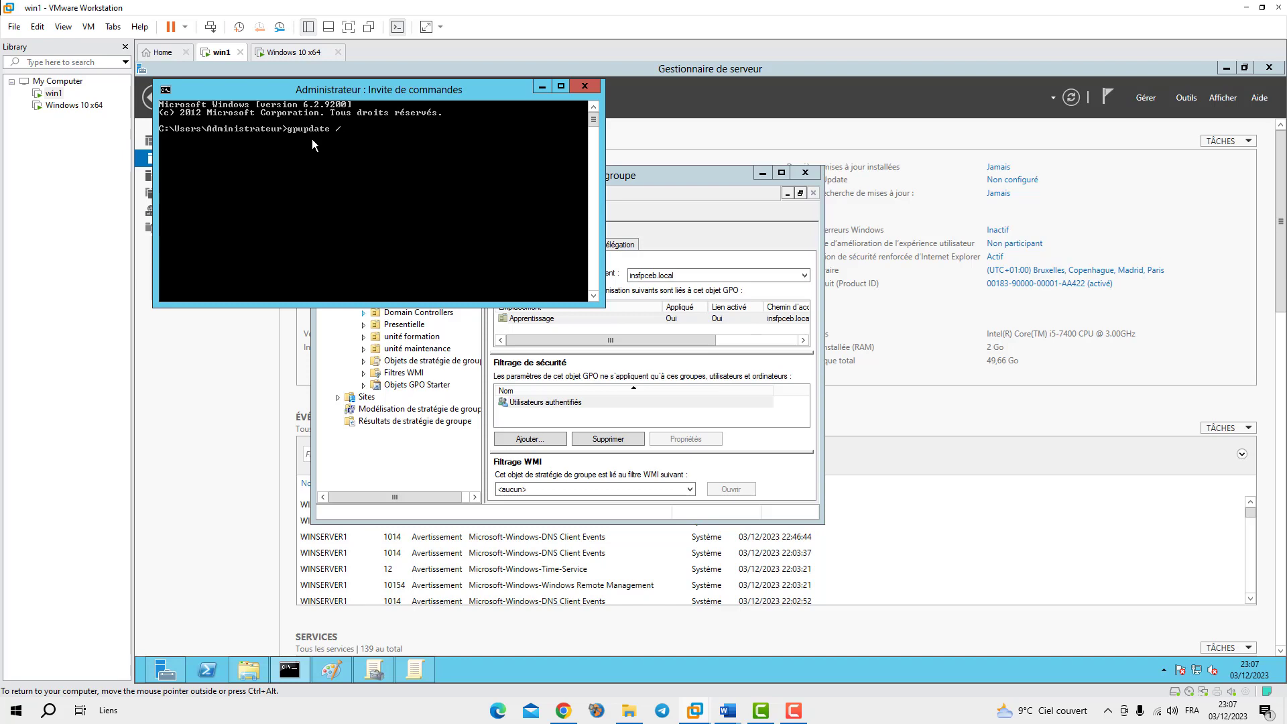
{"action": "type", "text": "force"}
{"action": "key", "text": "Return"}
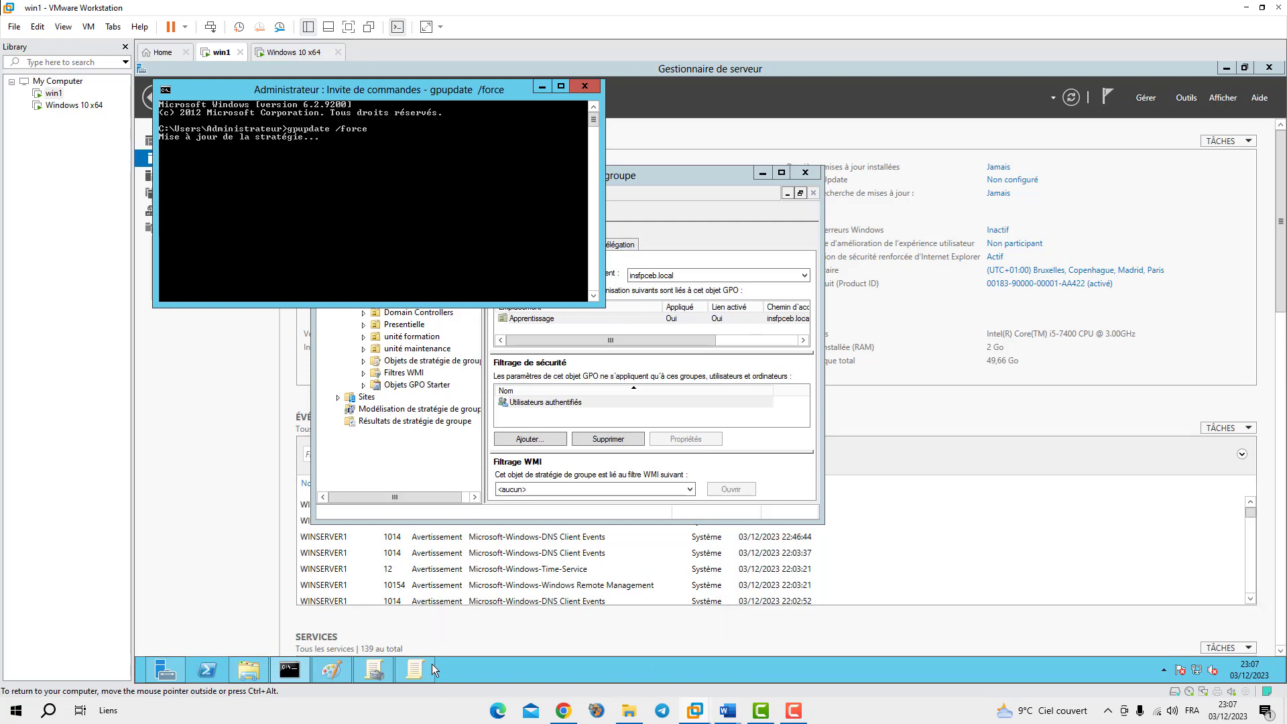
{"action": "left_click", "coordinate": [281, 52]}
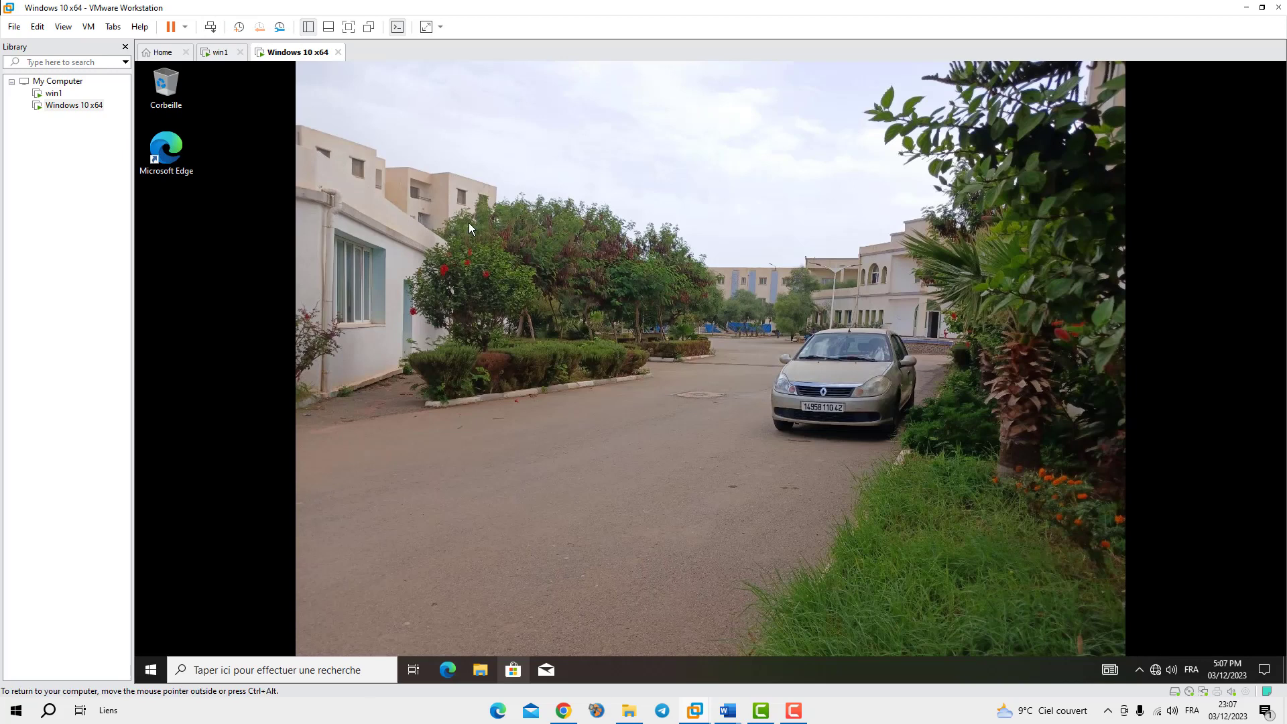
Refresh the Windows 10 client desktop twice with Actualiser
{"action": "right_click", "coordinate": [253, 336]}
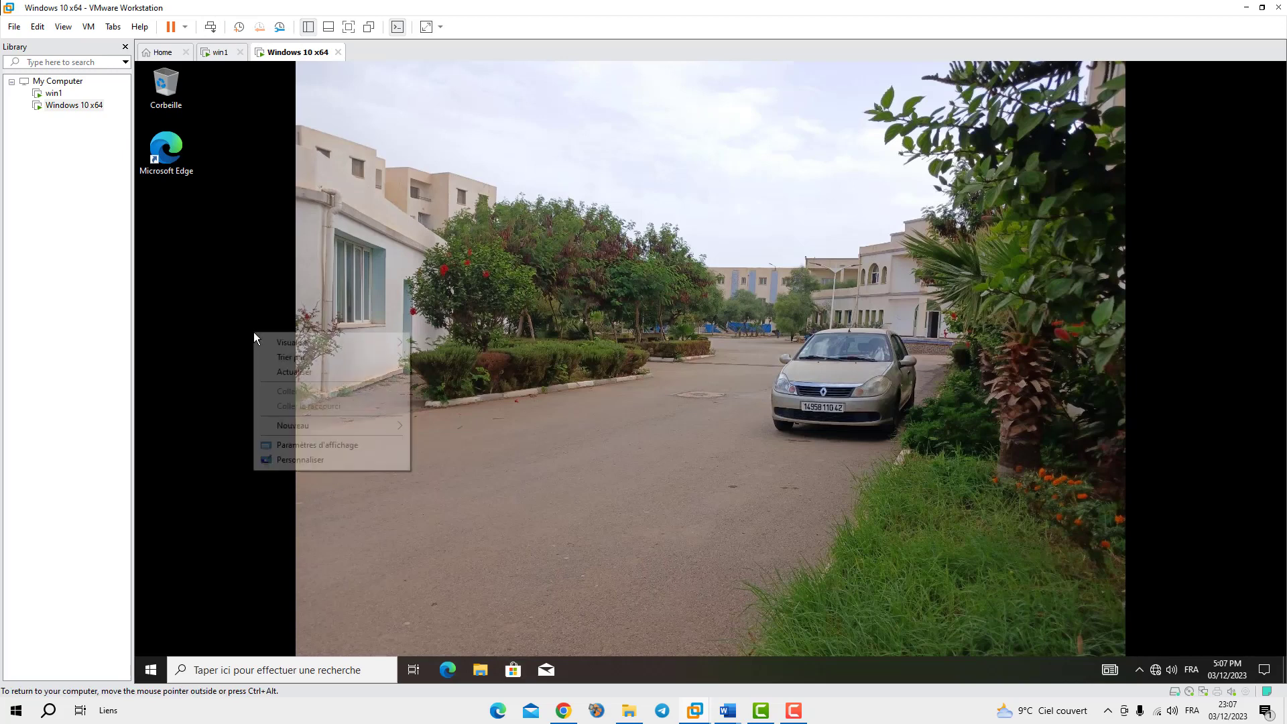
{"action": "left_click", "coordinate": [321, 372]}
{"action": "right_click", "coordinate": [253, 336]}
{"action": "left_click", "coordinate": [292, 375]}
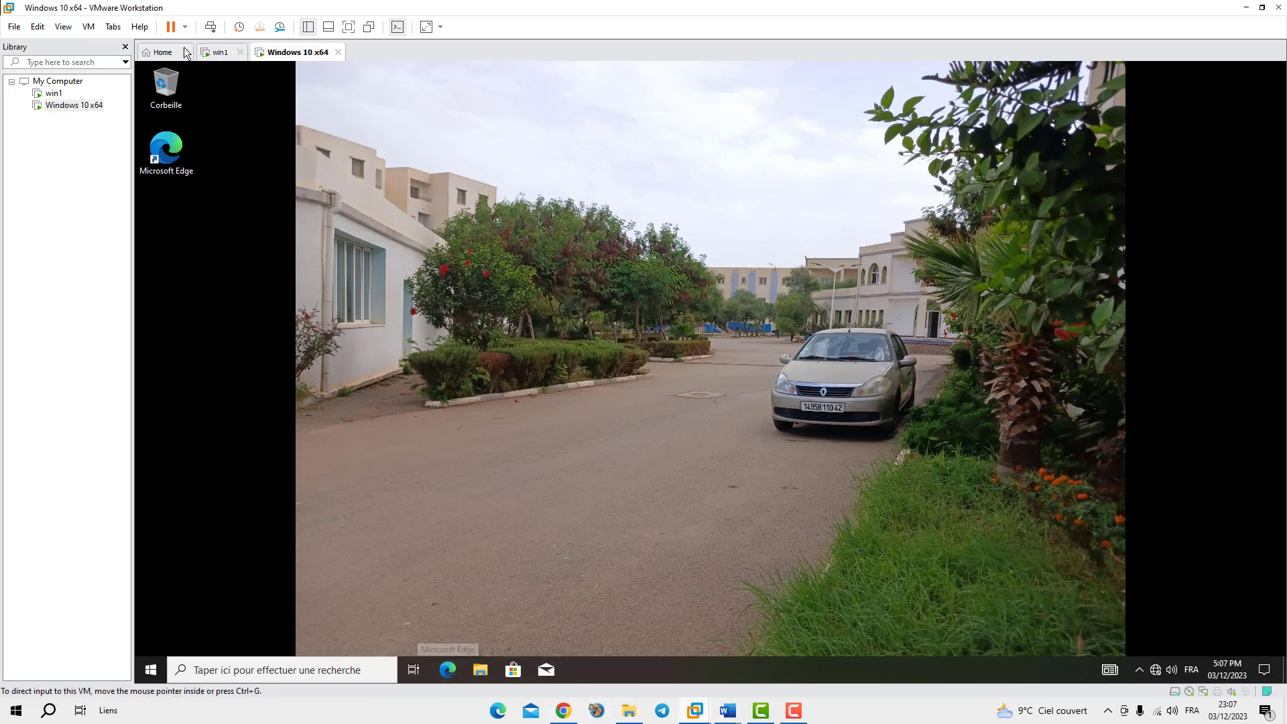
On the server, close the command prompt and Group Policy Management, keeping the gpo-ap editor minimized
{"action": "left_click", "coordinate": [218, 53]}
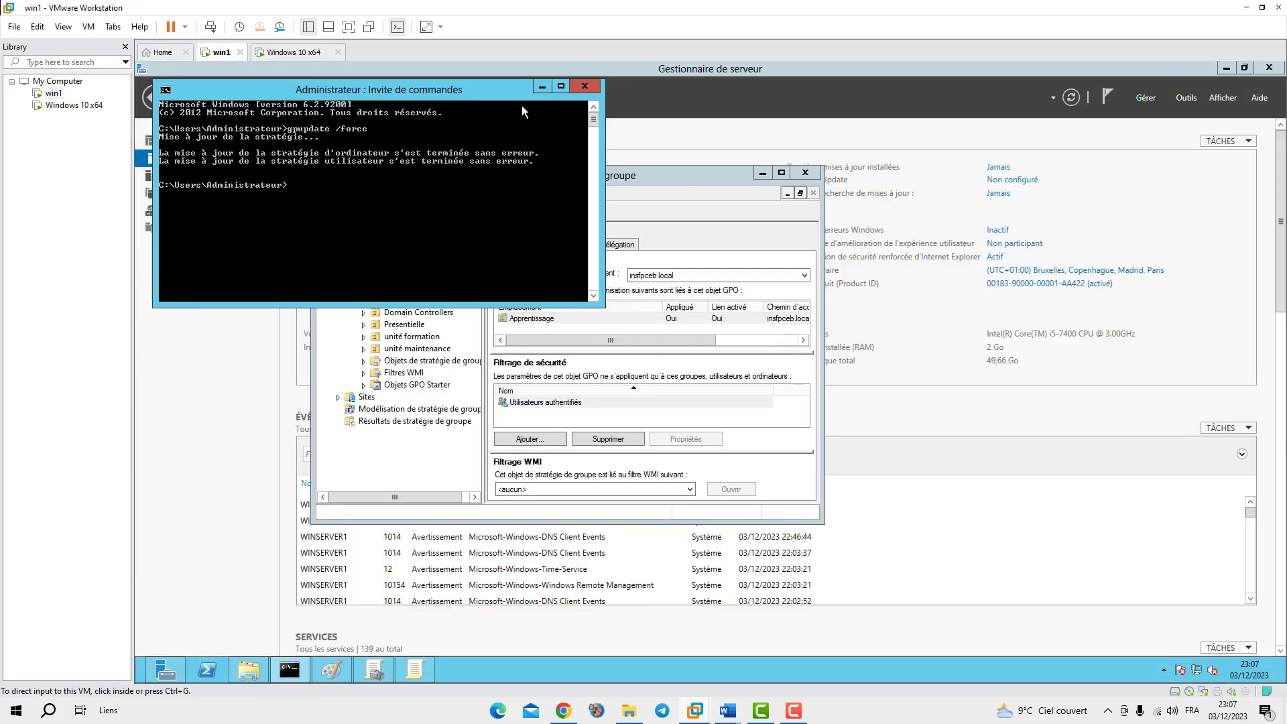
{"action": "left_click", "coordinate": [585, 87]}
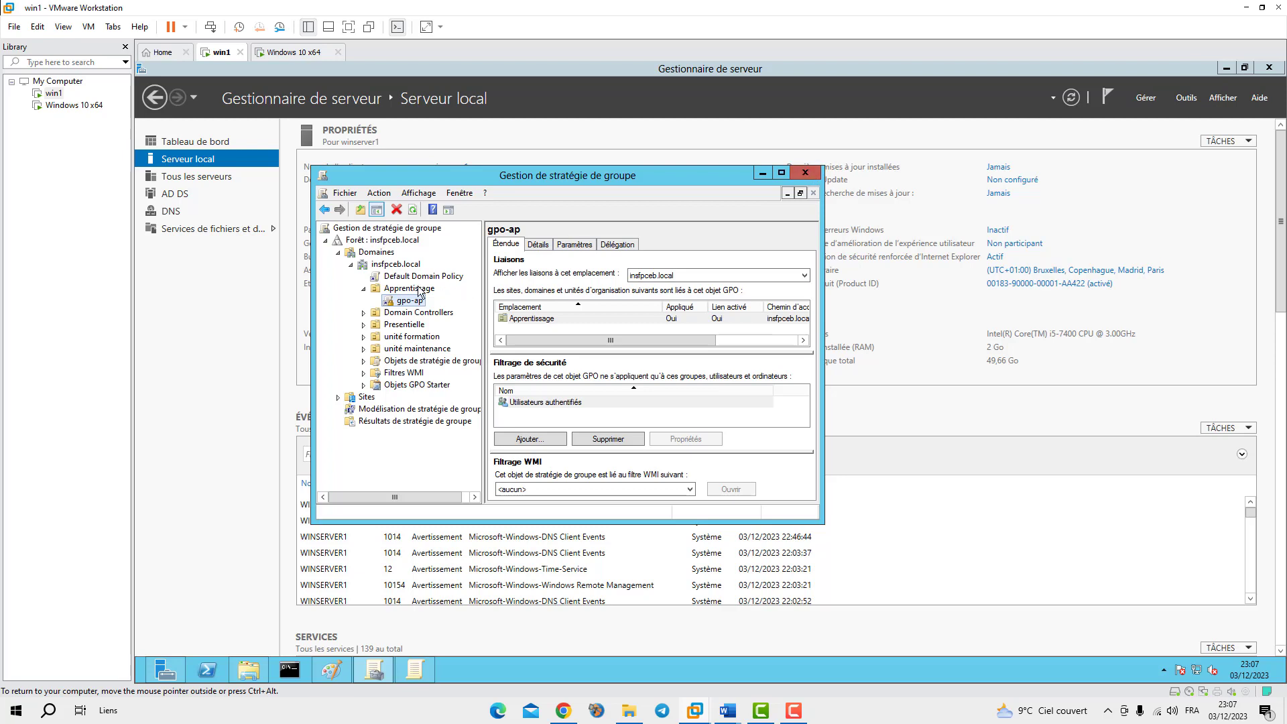
{"action": "right_click", "coordinate": [389, 302]}
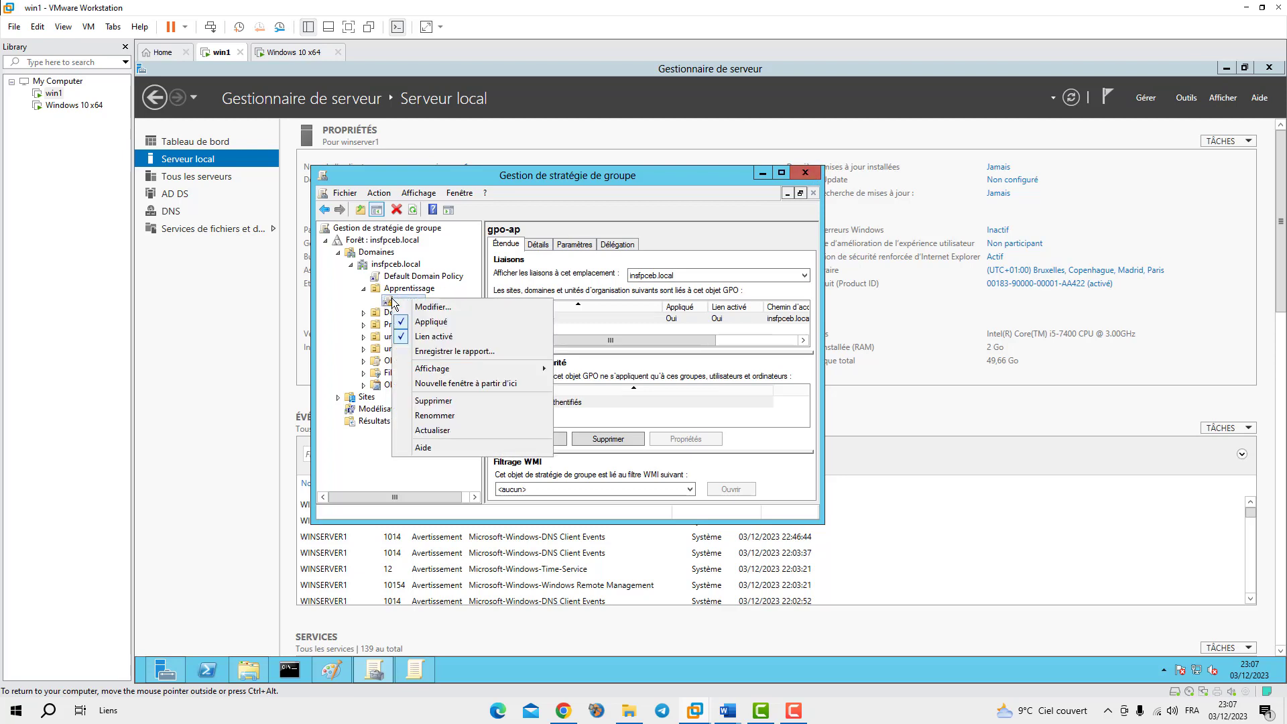
{"action": "left_click", "coordinate": [693, 177]}
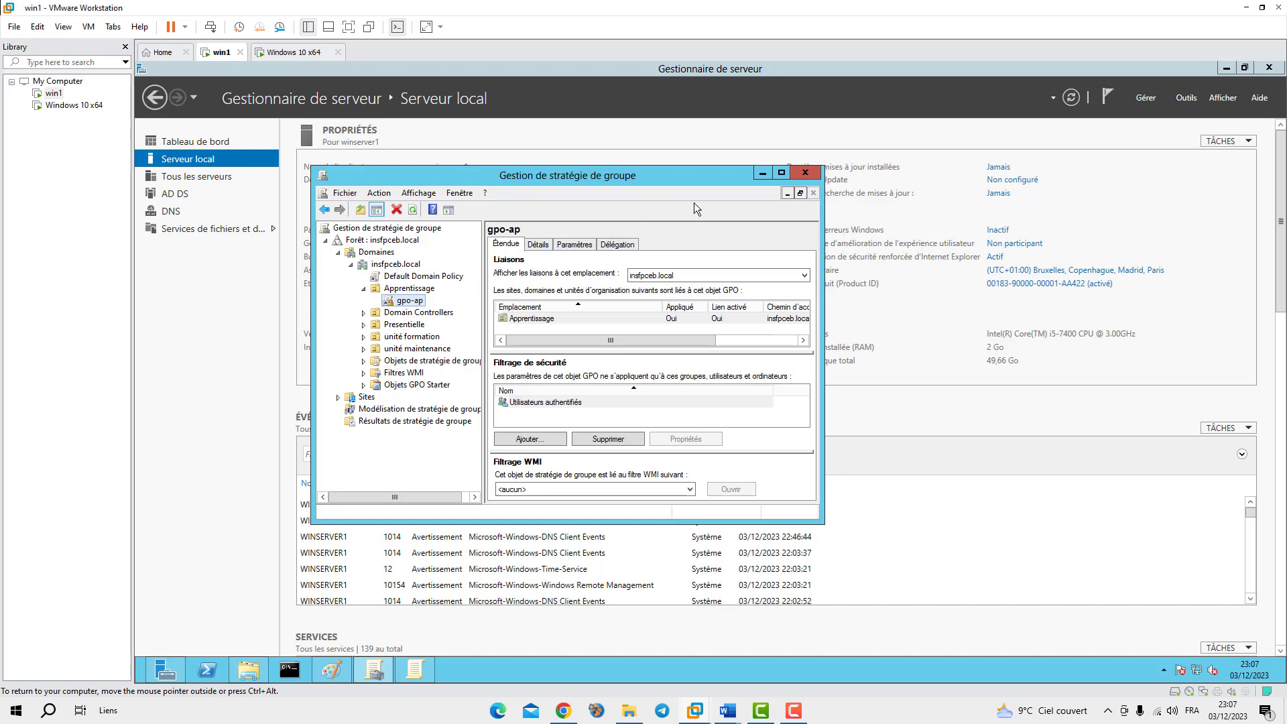
{"action": "left_click", "coordinate": [805, 174]}
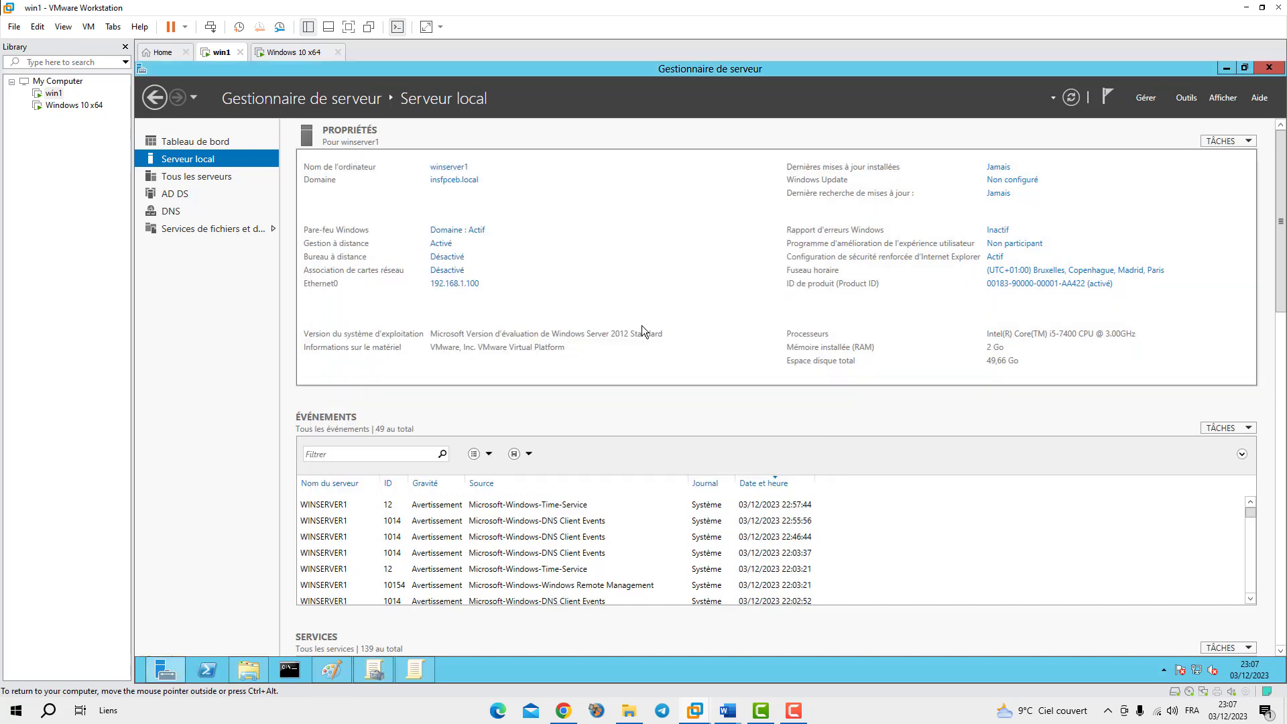
{"action": "left_click", "coordinate": [410, 672]}
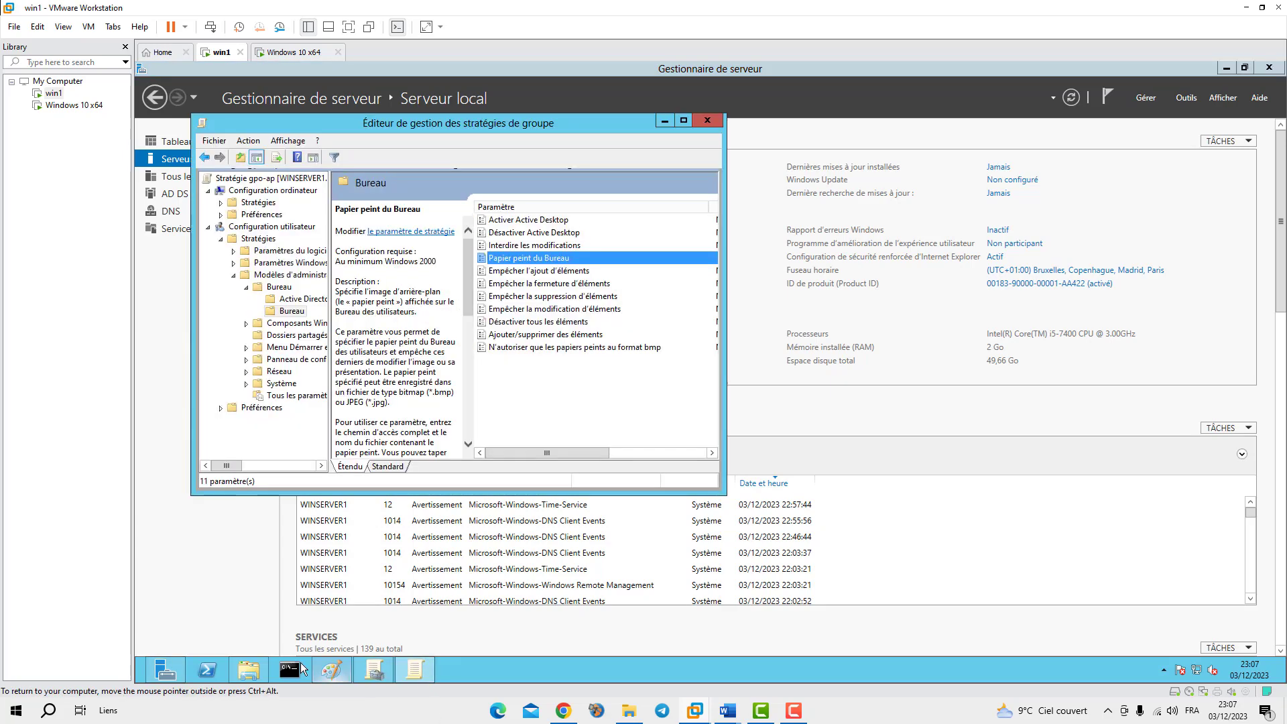
{"action": "left_click", "coordinate": [664, 121]}
{"action": "left_click", "coordinate": [1188, 98]}
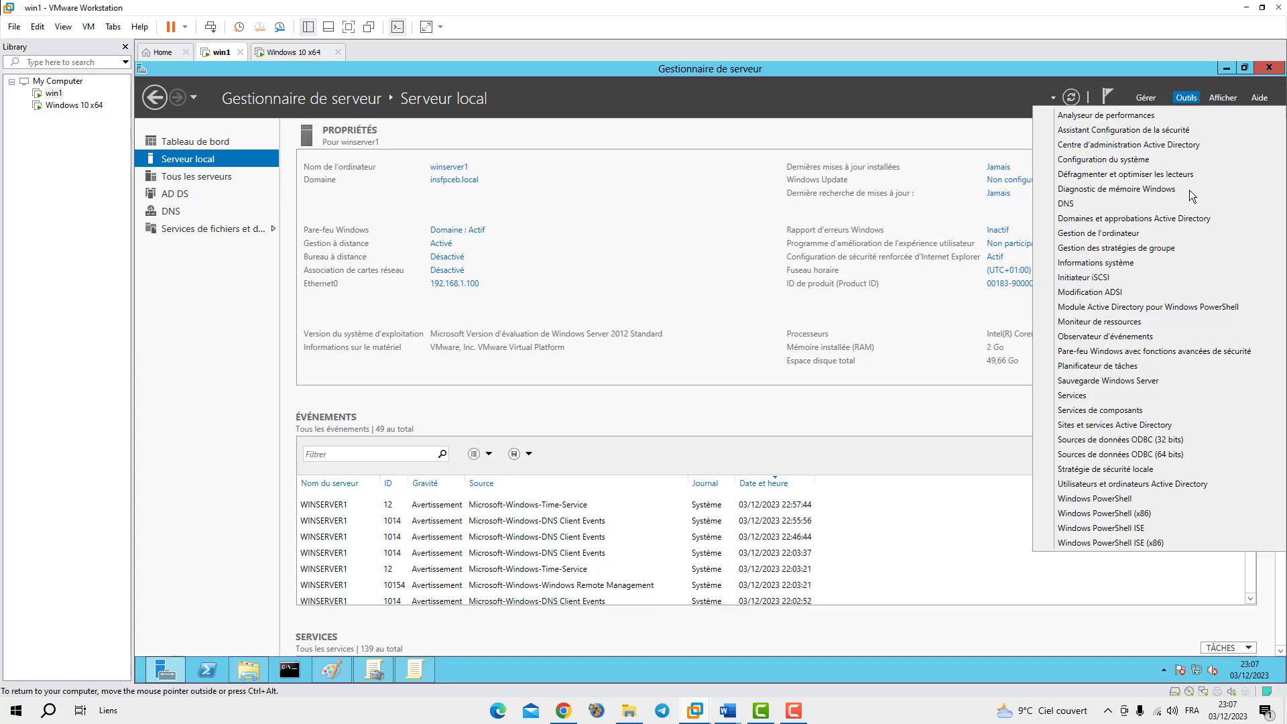
Open Active Directory Users and Computers, view the Presentielle OU's GPresentielle group and users, then minimize it
{"action": "left_click", "coordinate": [1123, 484]}
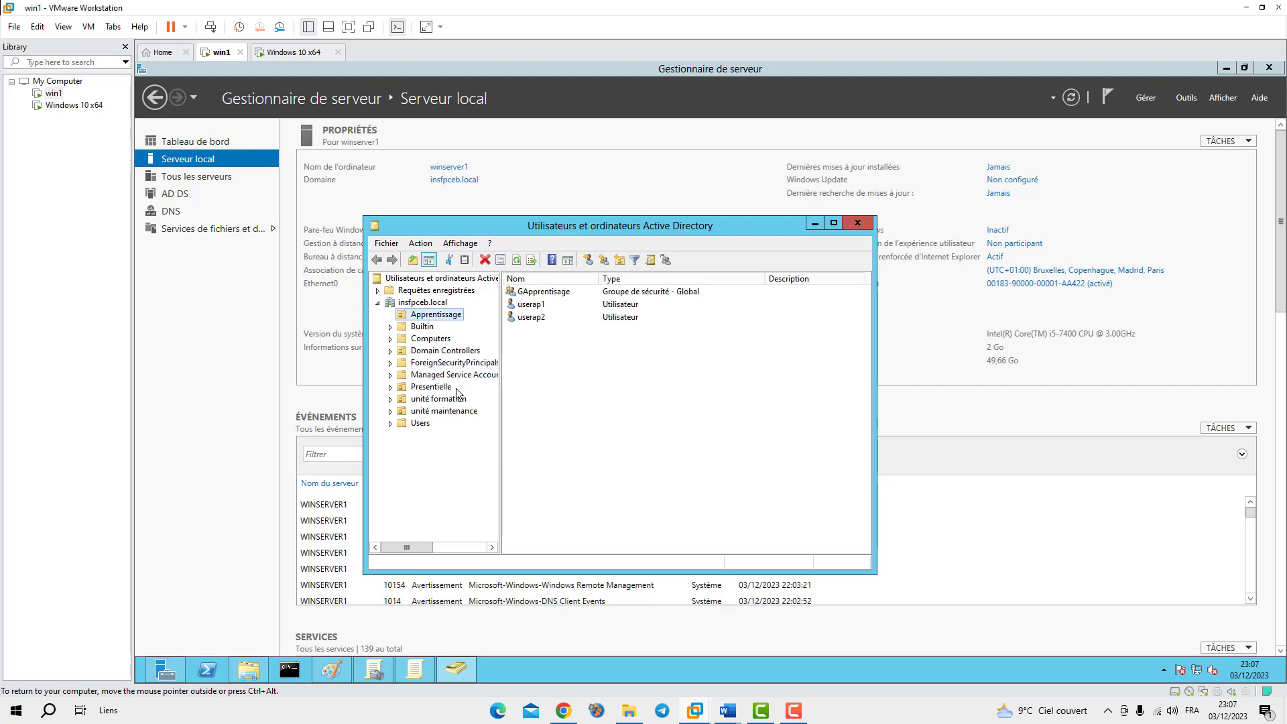
{"action": "left_click", "coordinate": [434, 392]}
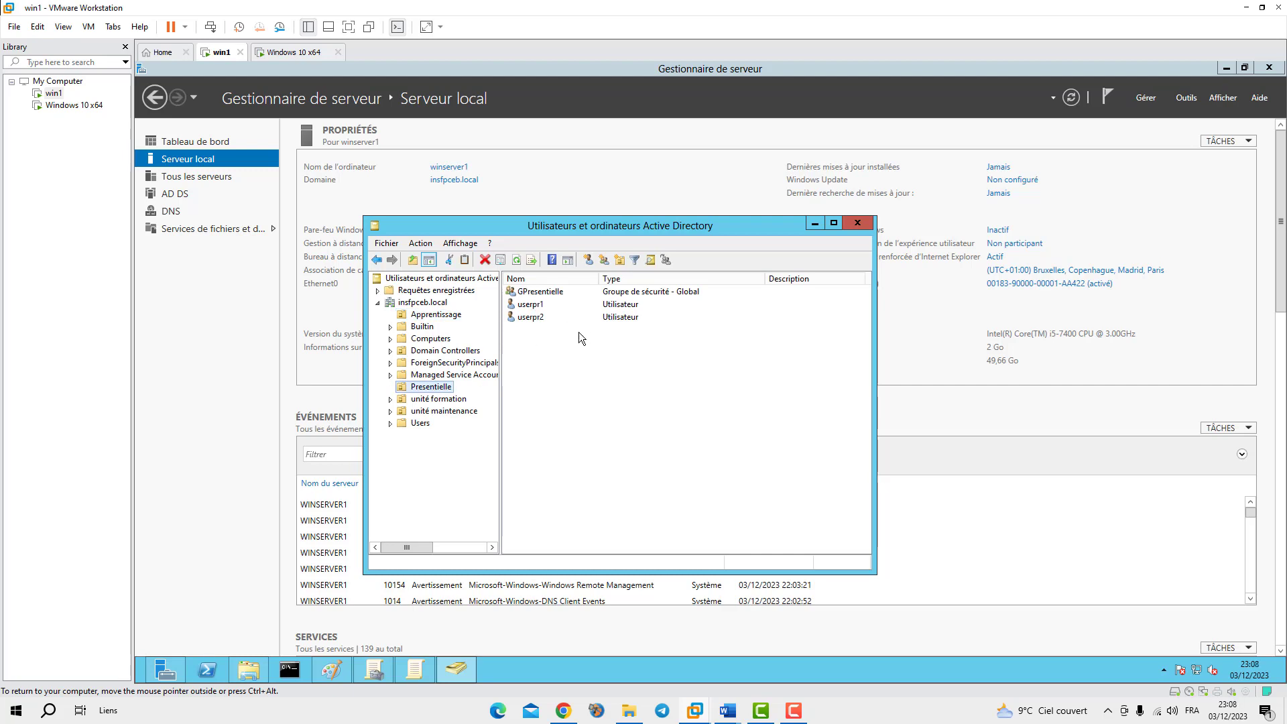
{"action": "left_click", "coordinate": [814, 223]}
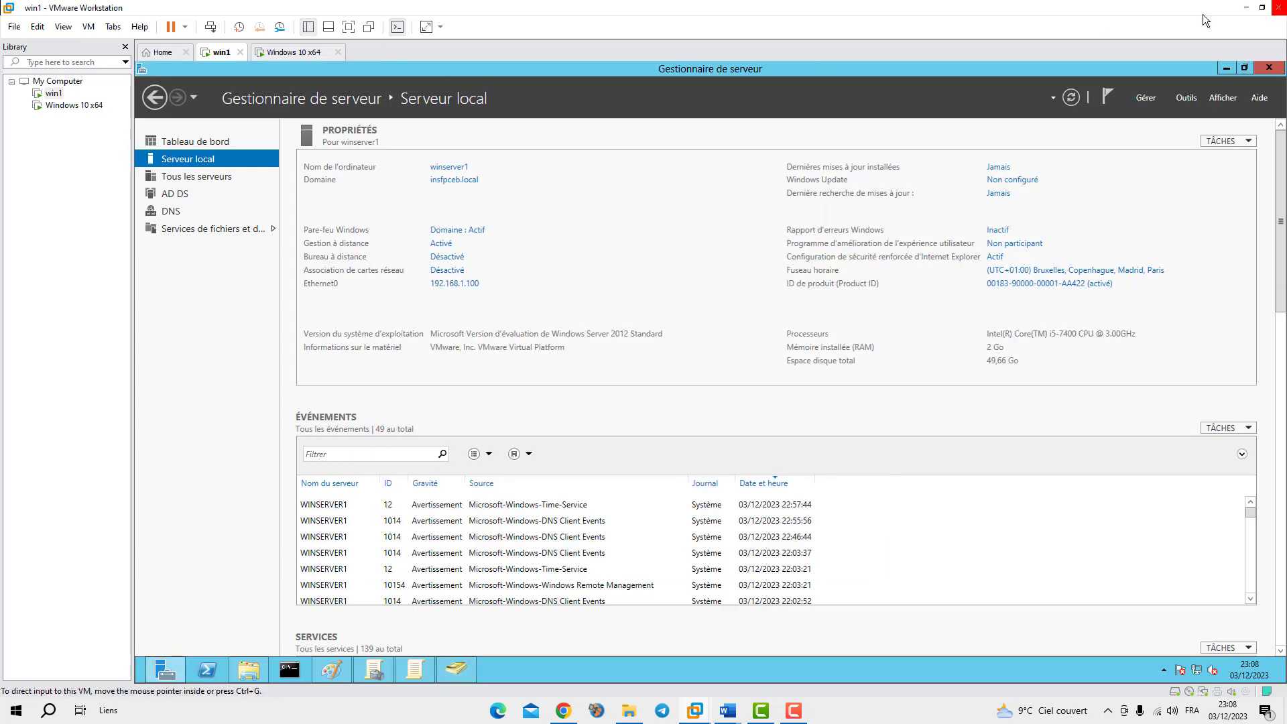
Sign the current user out of the Windows 10 client with Se déconnecter, then return to win1
{"action": "left_click", "coordinate": [303, 50]}
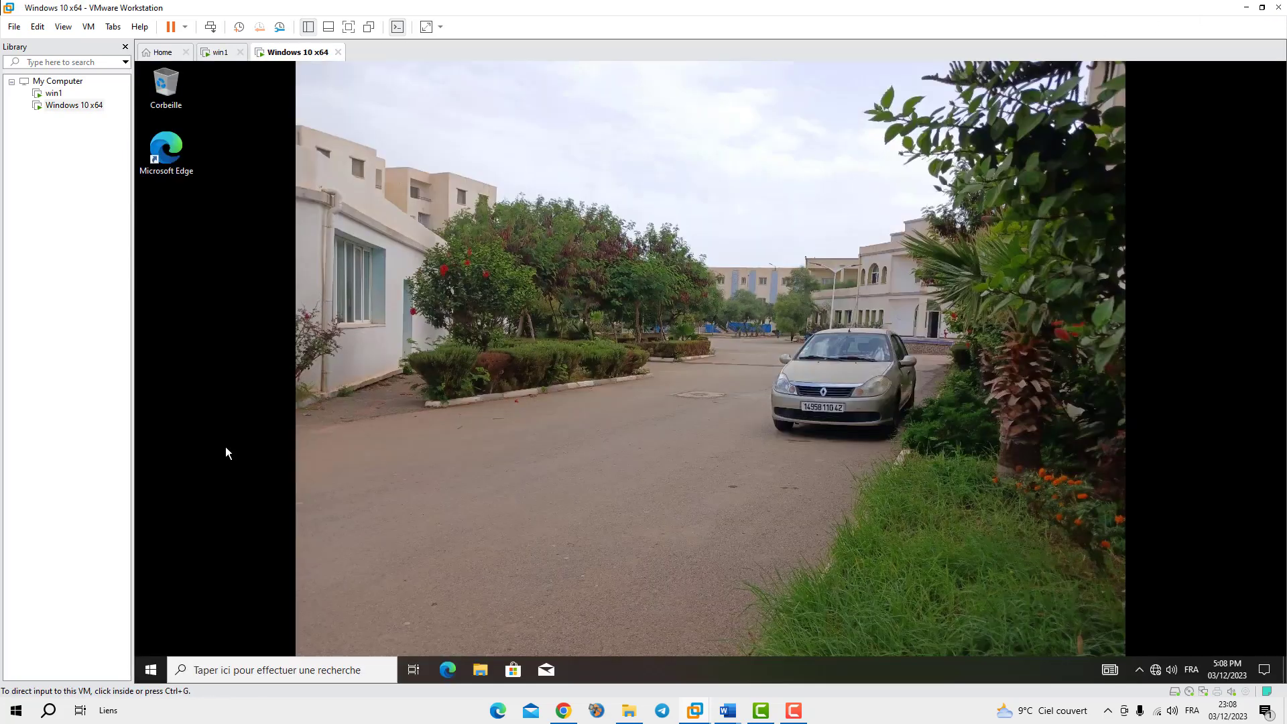
{"action": "left_click", "coordinate": [151, 673]}
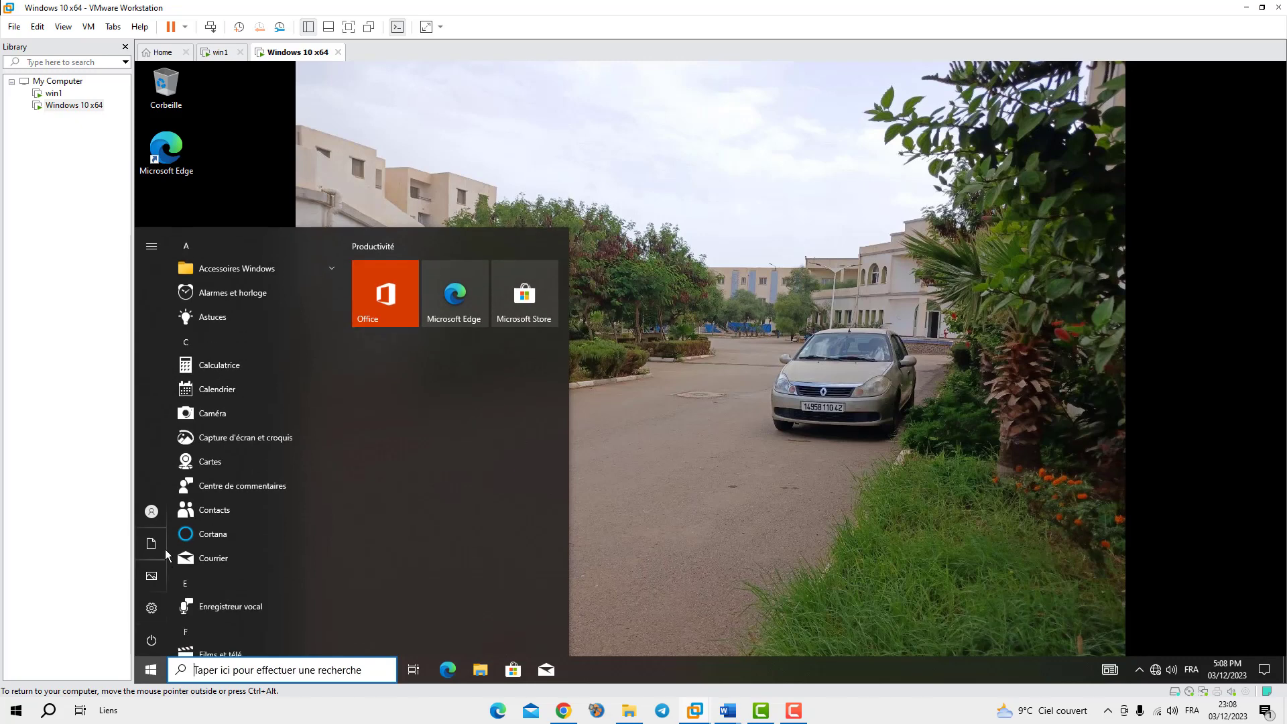
{"action": "left_click", "coordinate": [164, 515]}
{"action": "left_click", "coordinate": [177, 513]}
{"action": "left_click", "coordinate": [175, 512]}
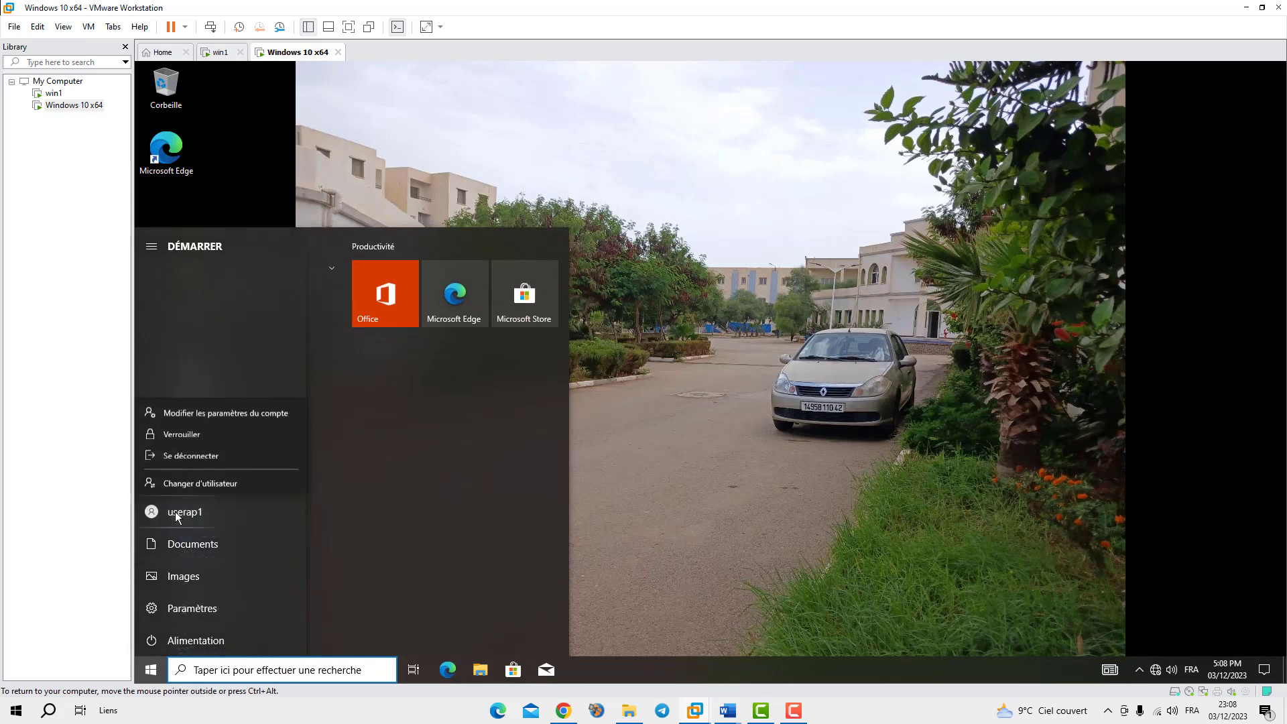
{"action": "left_click", "coordinate": [181, 436]}
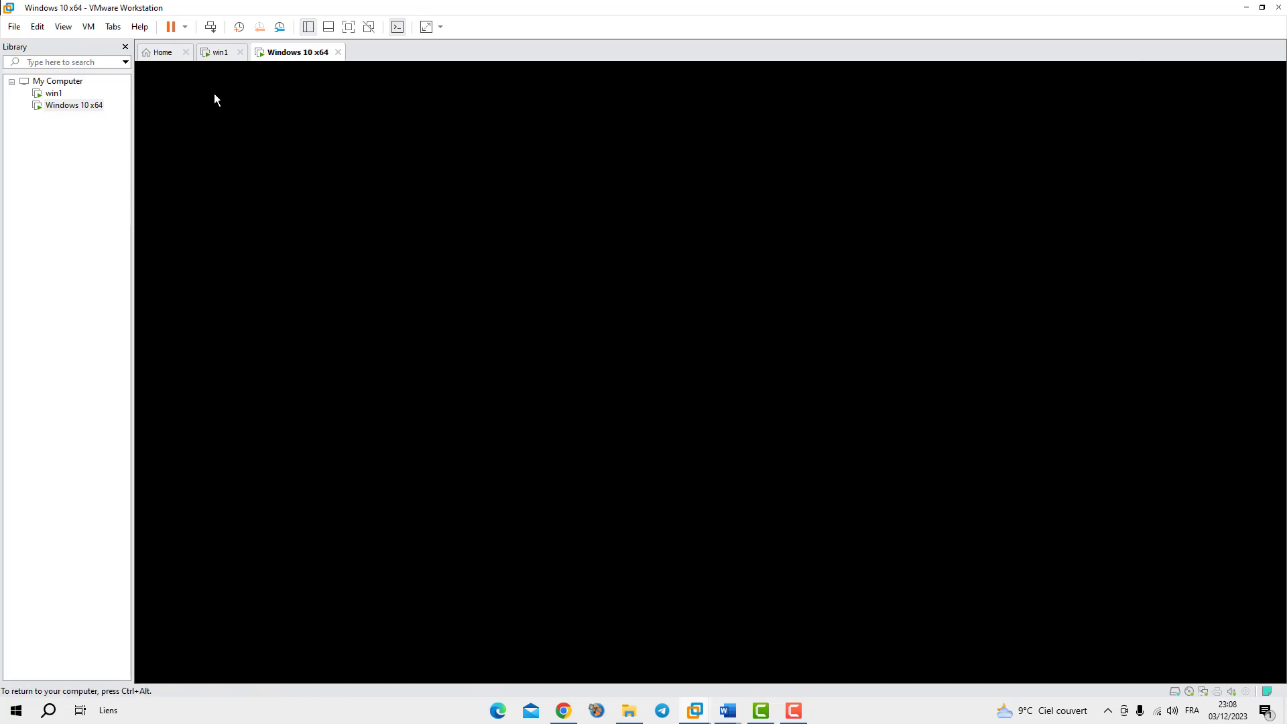
{"action": "left_click", "coordinate": [220, 52]}
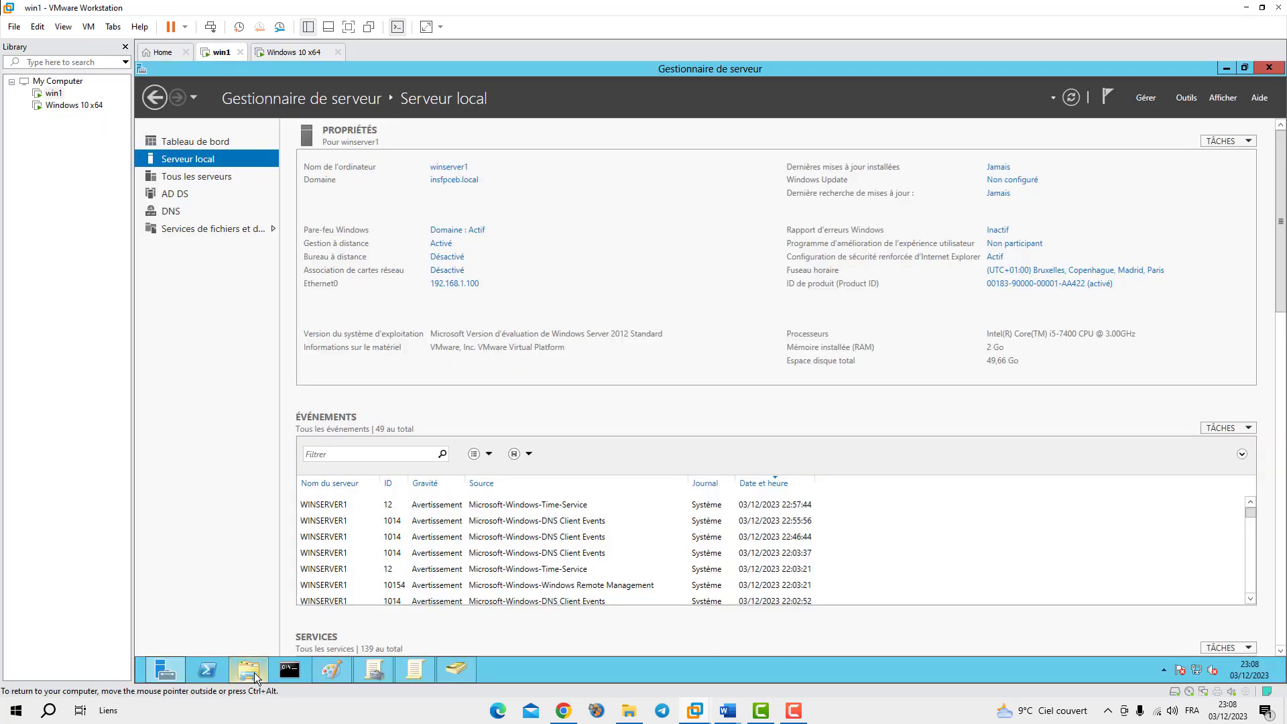
Expand the Presentielle OU in Group Policy Management and open gpo-pres for editing
{"action": "left_click", "coordinate": [371, 673]}
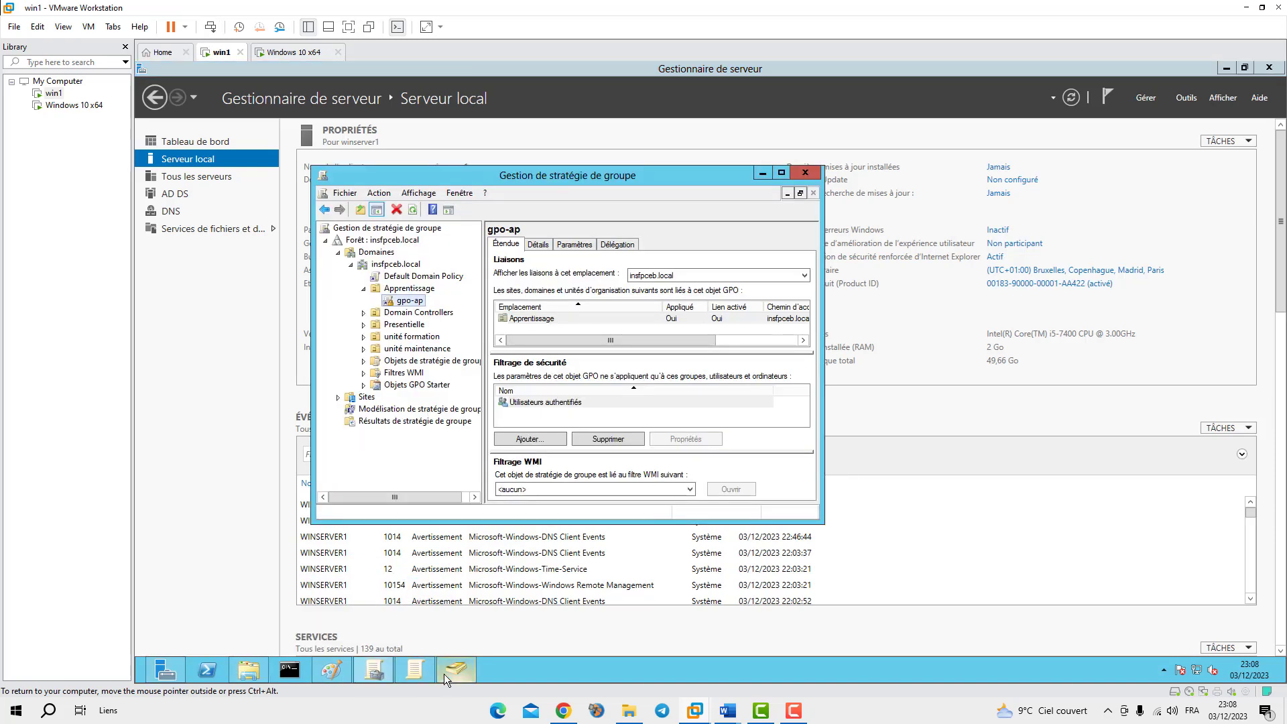
{"action": "left_click", "coordinate": [396, 326]}
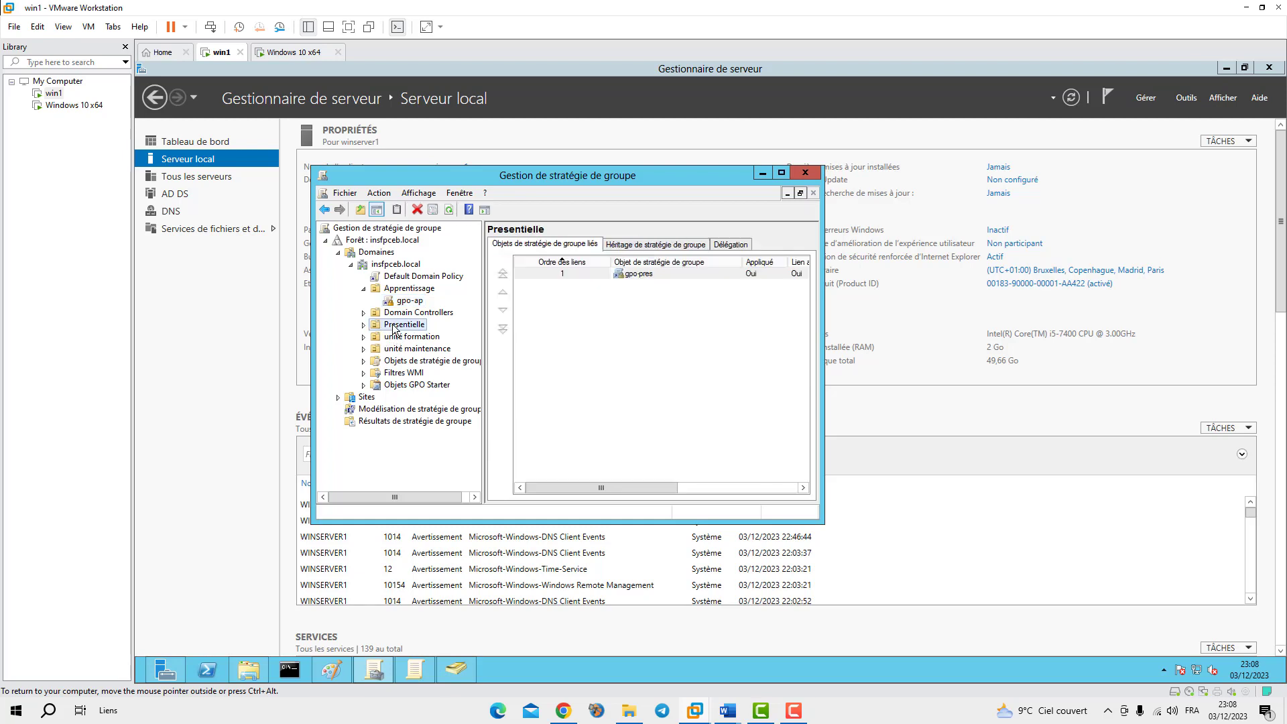
{"action": "left_click", "coordinate": [364, 324]}
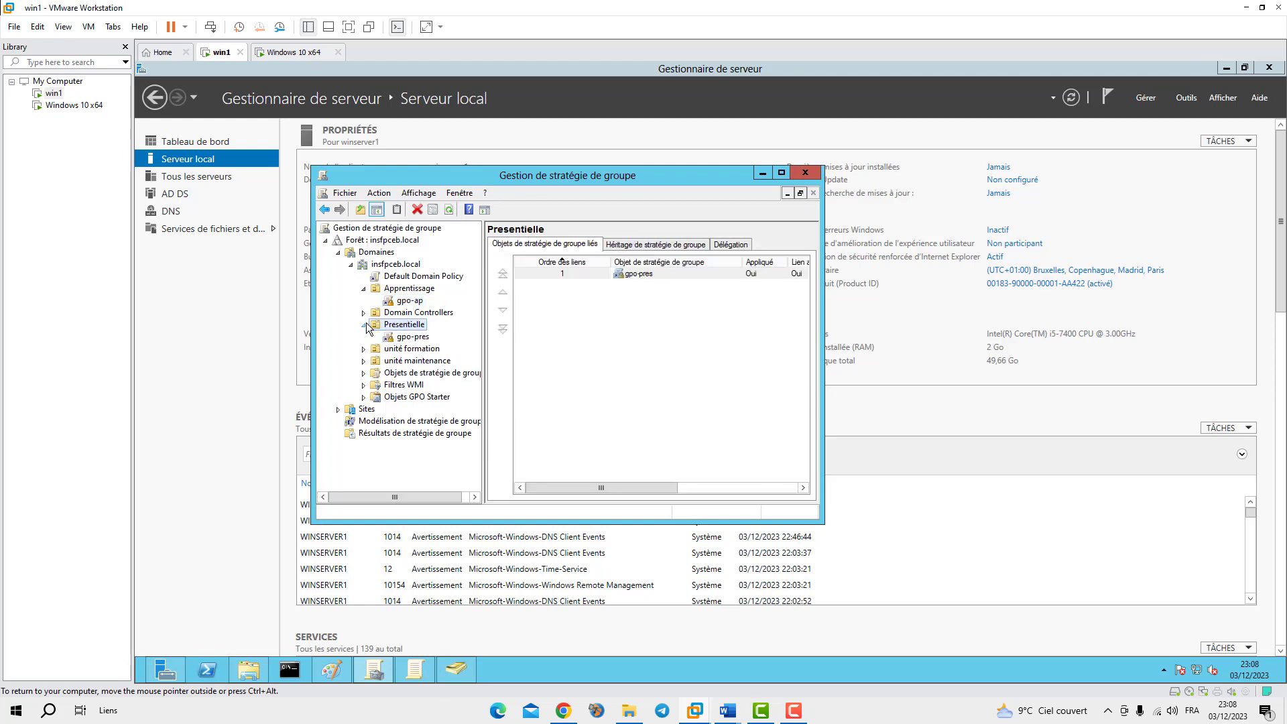
{"action": "right_click", "coordinate": [404, 337]}
{"action": "left_click", "coordinate": [435, 345]}
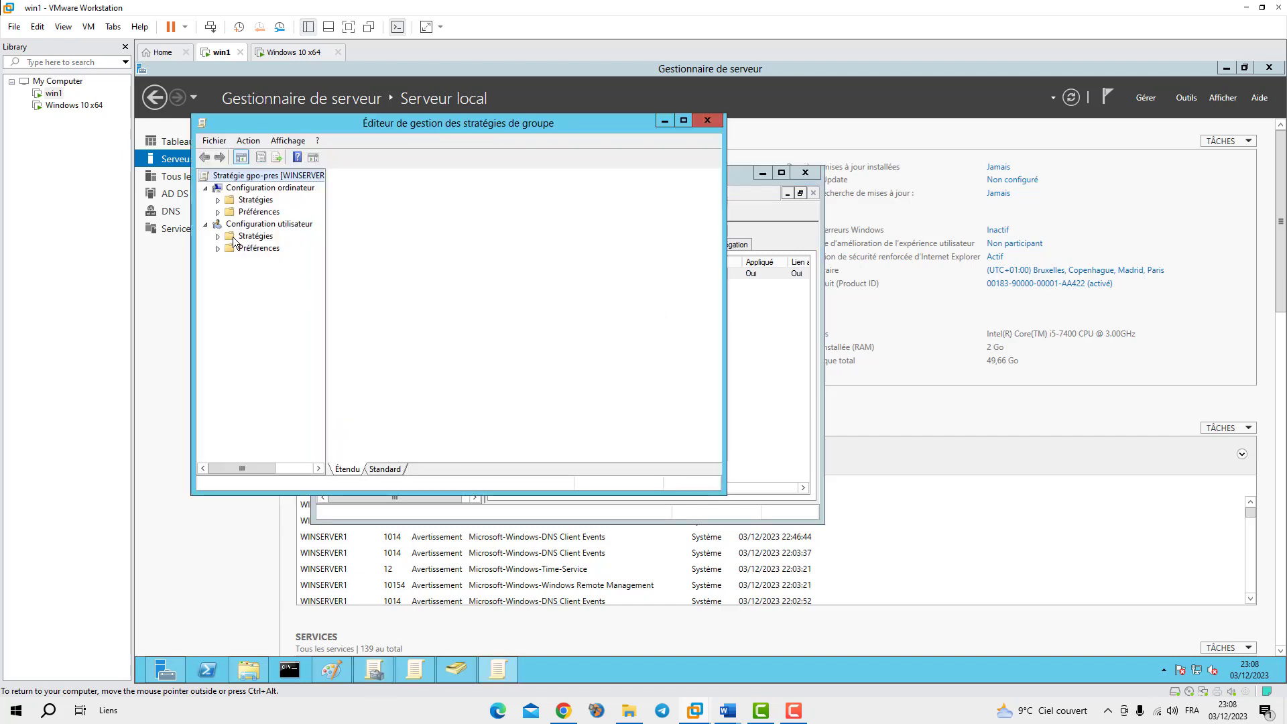
Navigate the user Administrative Templates to Bureau and open Papier peint du Bureau
{"action": "double_click", "coordinate": [236, 239]}
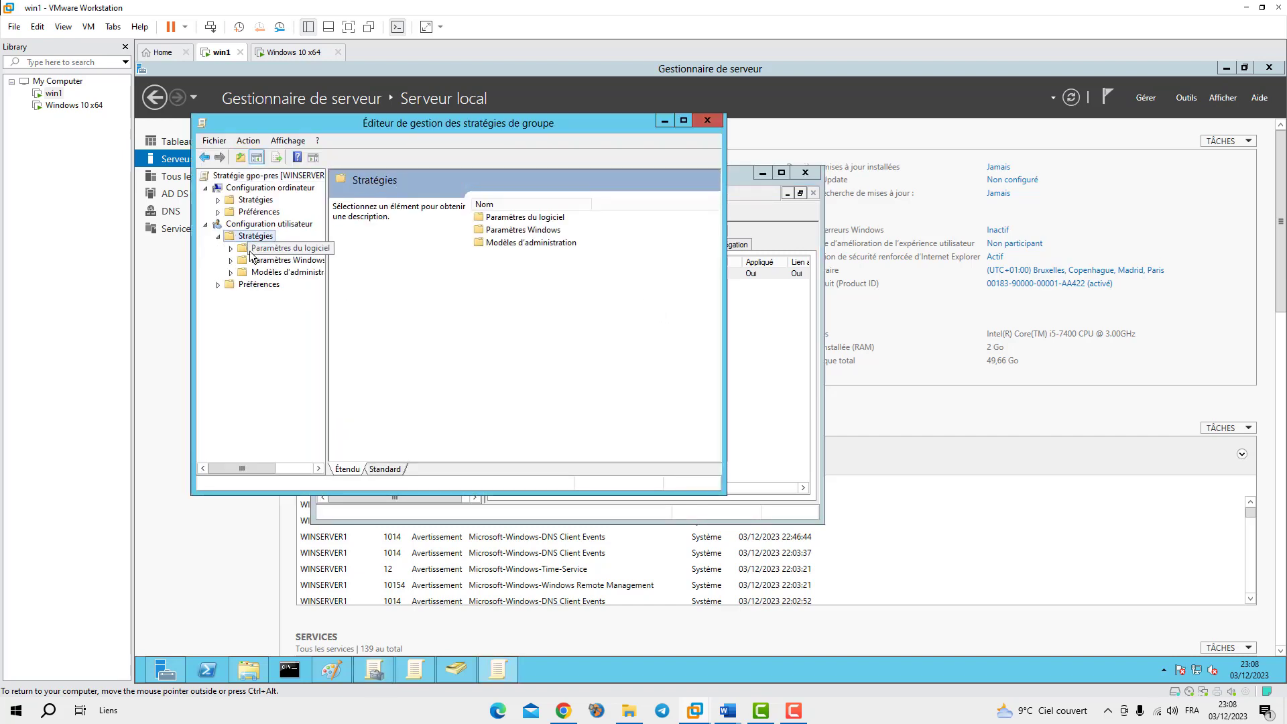
{"action": "left_click", "coordinate": [275, 272]}
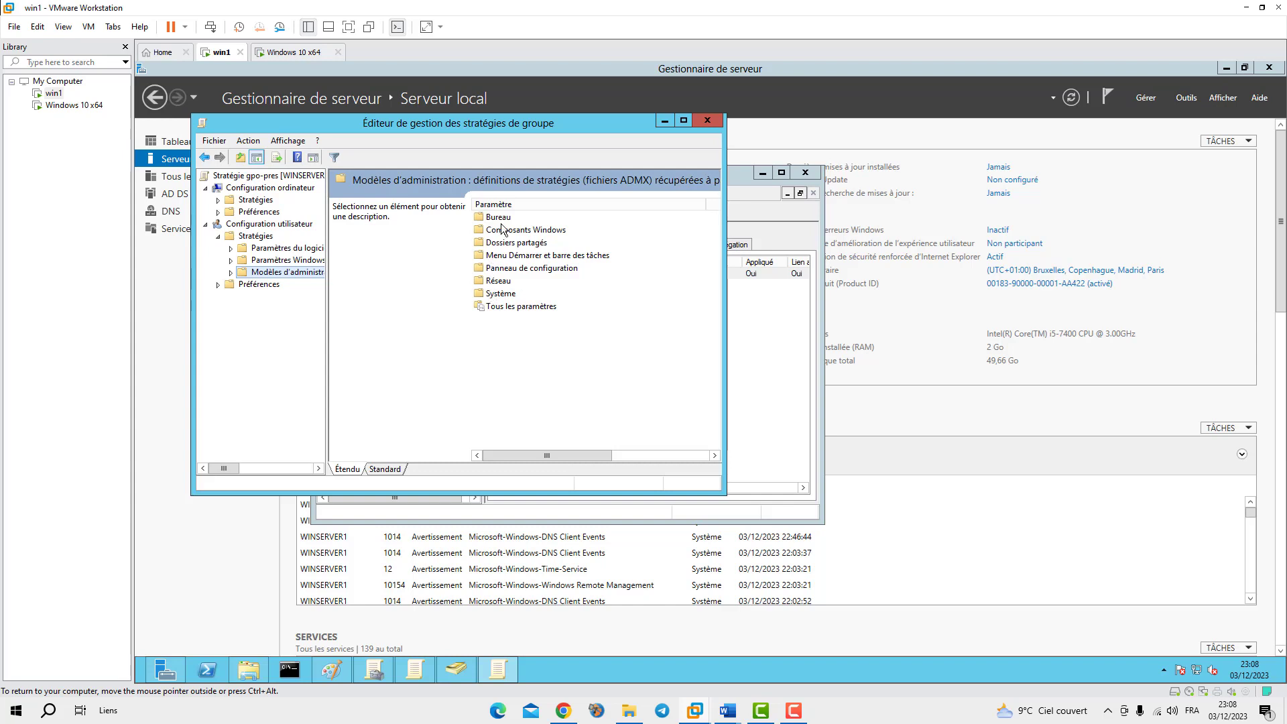
{"action": "left_click", "coordinate": [491, 219]}
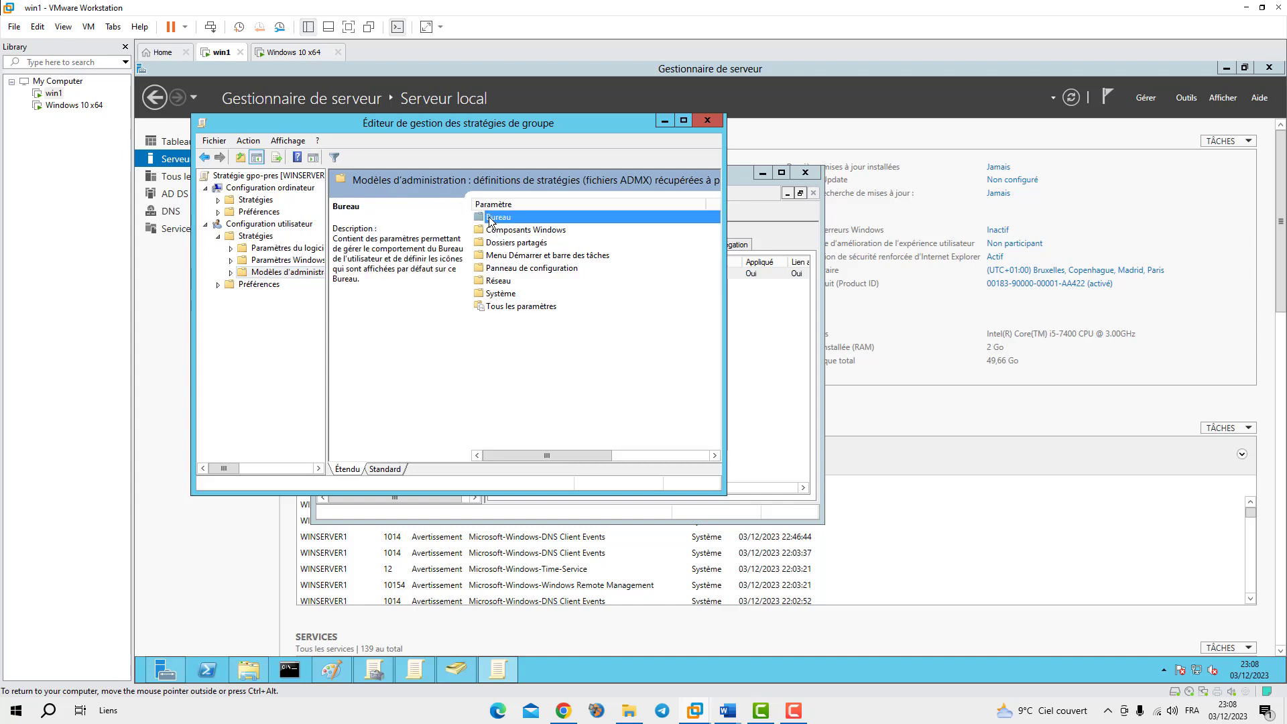
{"action": "double_click", "coordinate": [488, 219]}
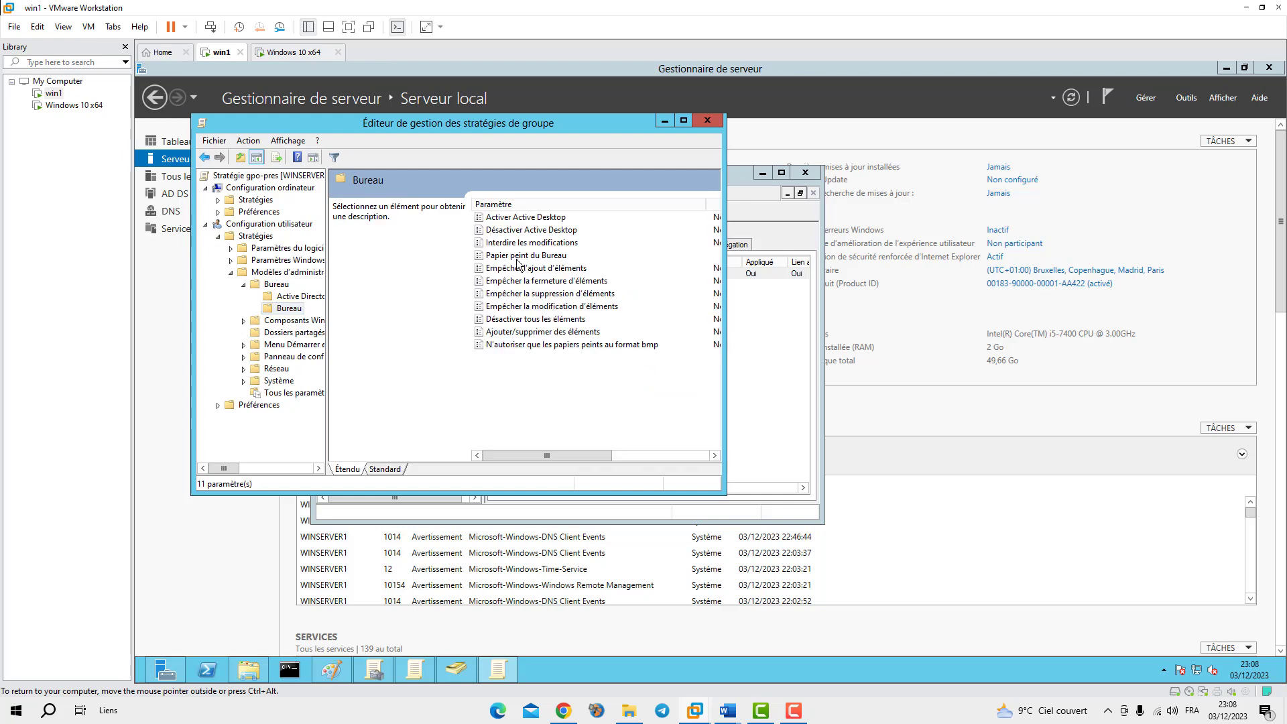
{"action": "left_click", "coordinate": [484, 254]}
{"action": "double_click", "coordinate": [483, 253]}
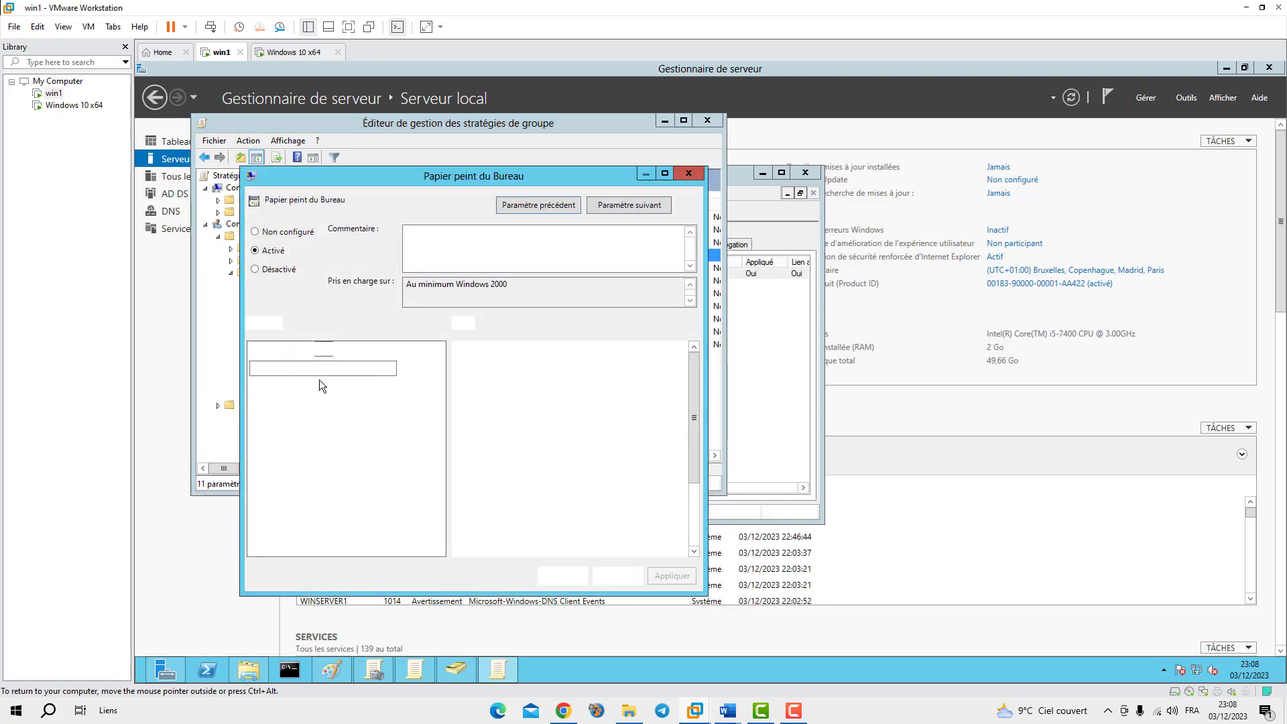
Set the wallpaper style to Remplir, apply and confirm, then close the editor and Group Policy Management
{"action": "left_click", "coordinate": [352, 444]}
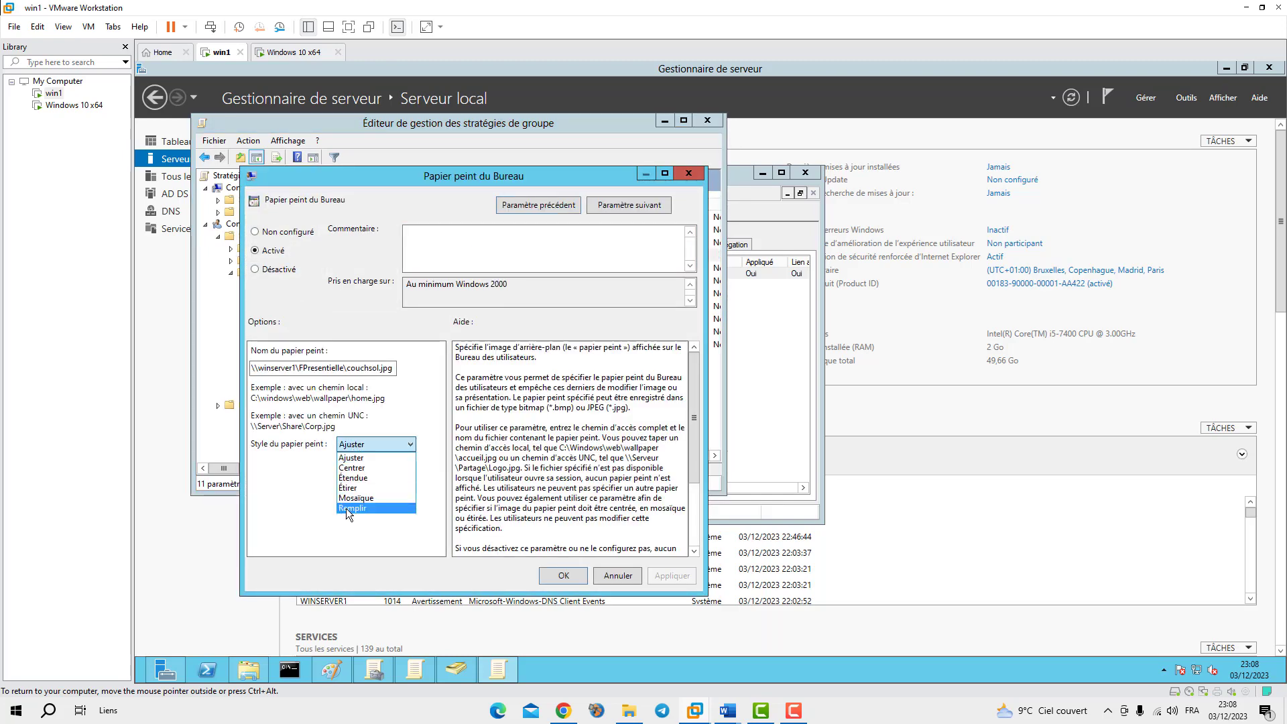
{"action": "left_click", "coordinate": [346, 508]}
{"action": "left_click", "coordinate": [672, 576]}
{"action": "left_click", "coordinate": [568, 578]}
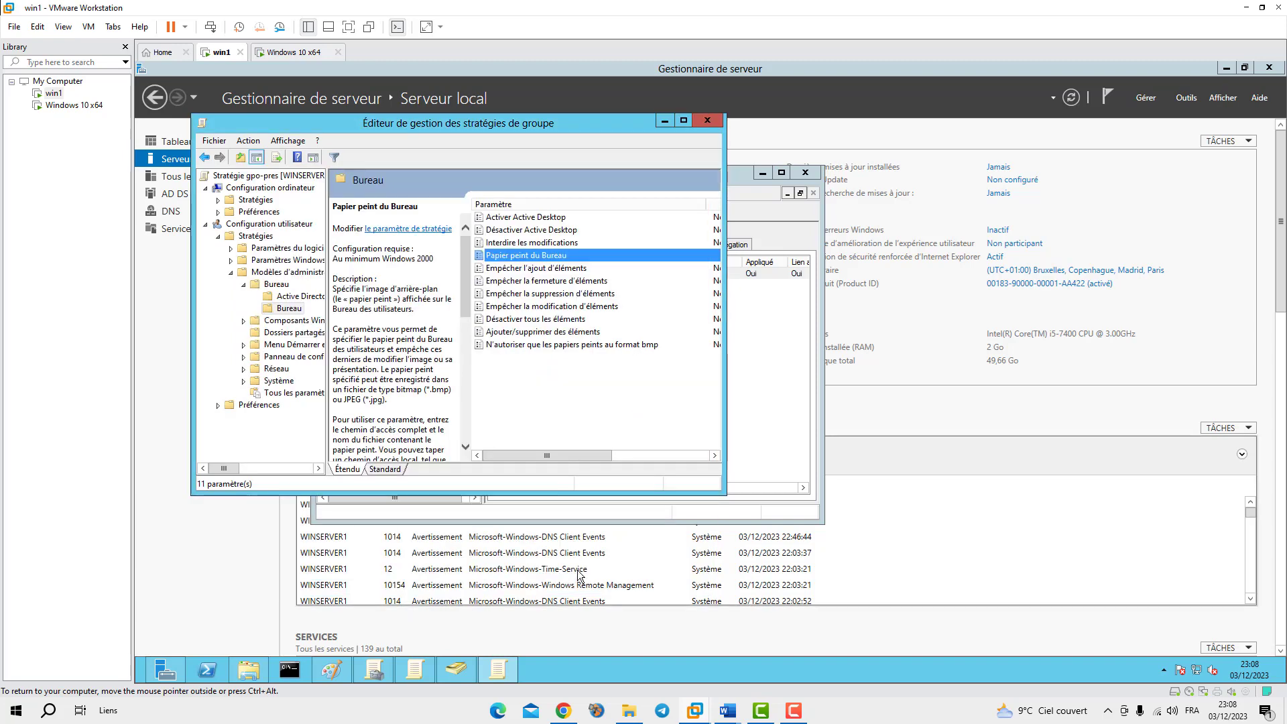
{"action": "left_click", "coordinate": [707, 121]}
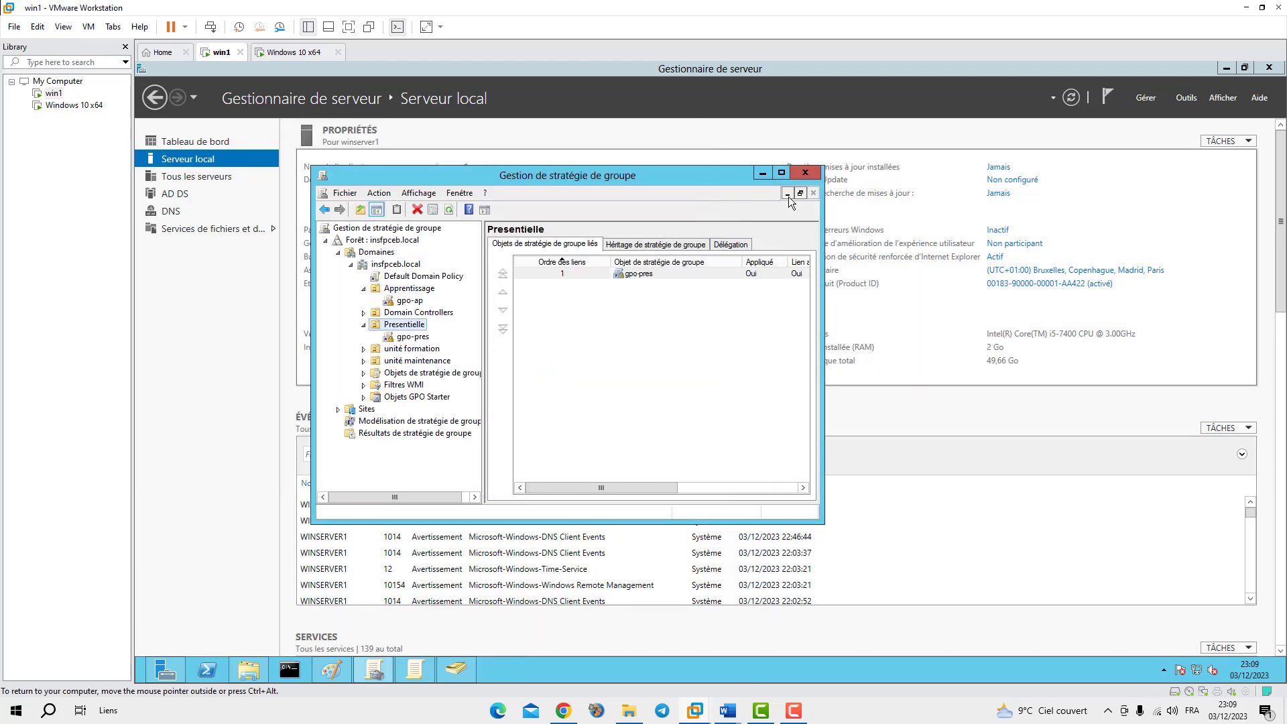
{"action": "left_click", "coordinate": [805, 173]}
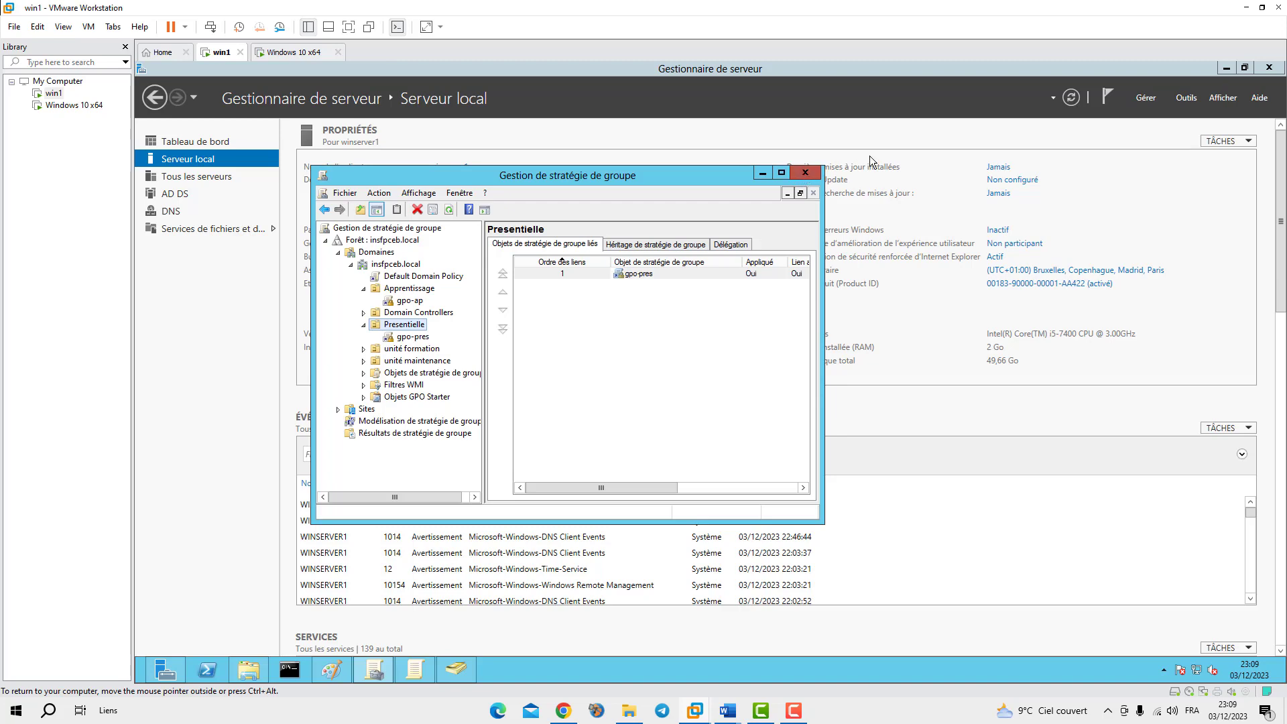
Wake the Windows 10 client and sign in as another domain user via Autre utilisateur
{"action": "left_click", "coordinate": [295, 52]}
{"action": "left_click", "coordinate": [345, 477]}
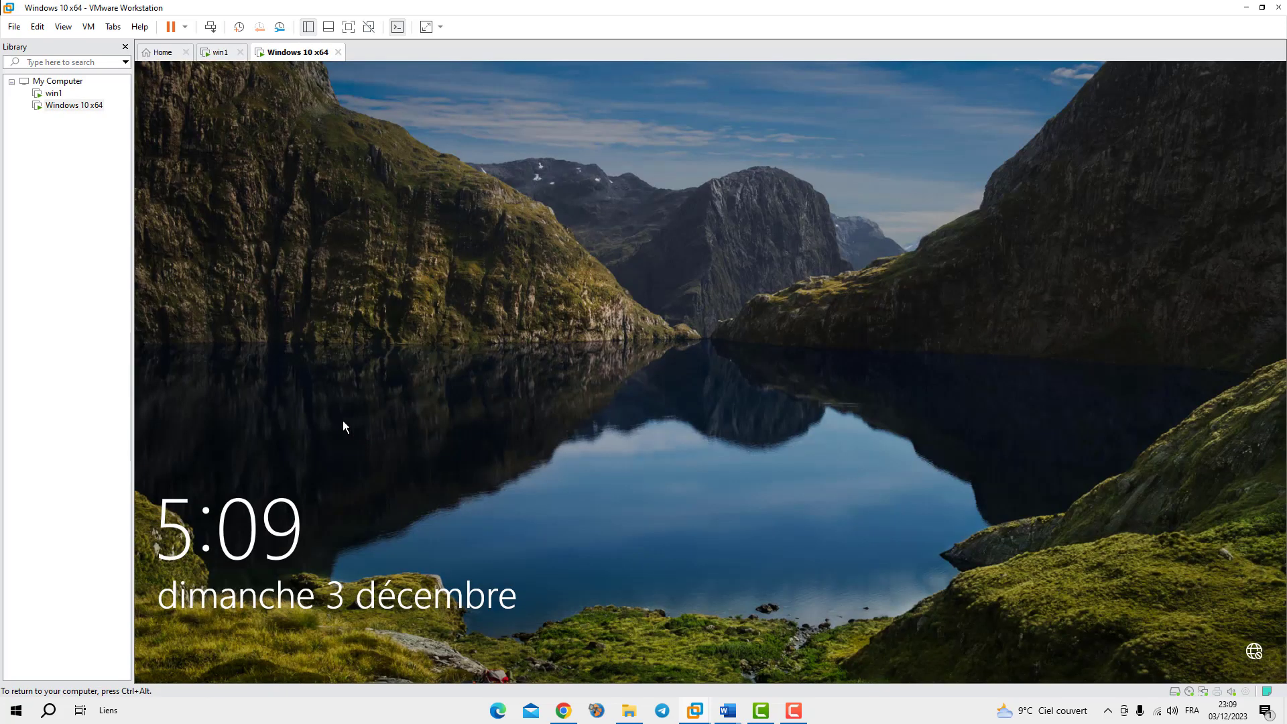
{"action": "left_click", "coordinate": [525, 424]}
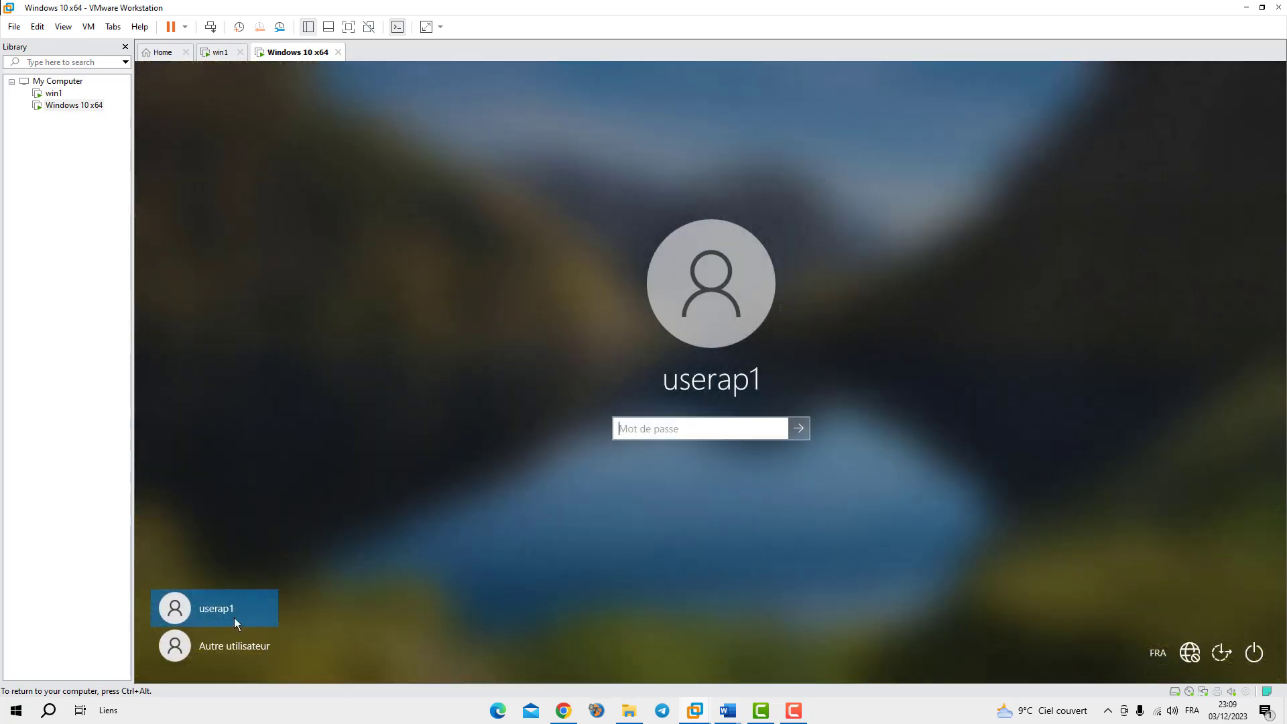
{"action": "left_click", "coordinate": [228, 646]}
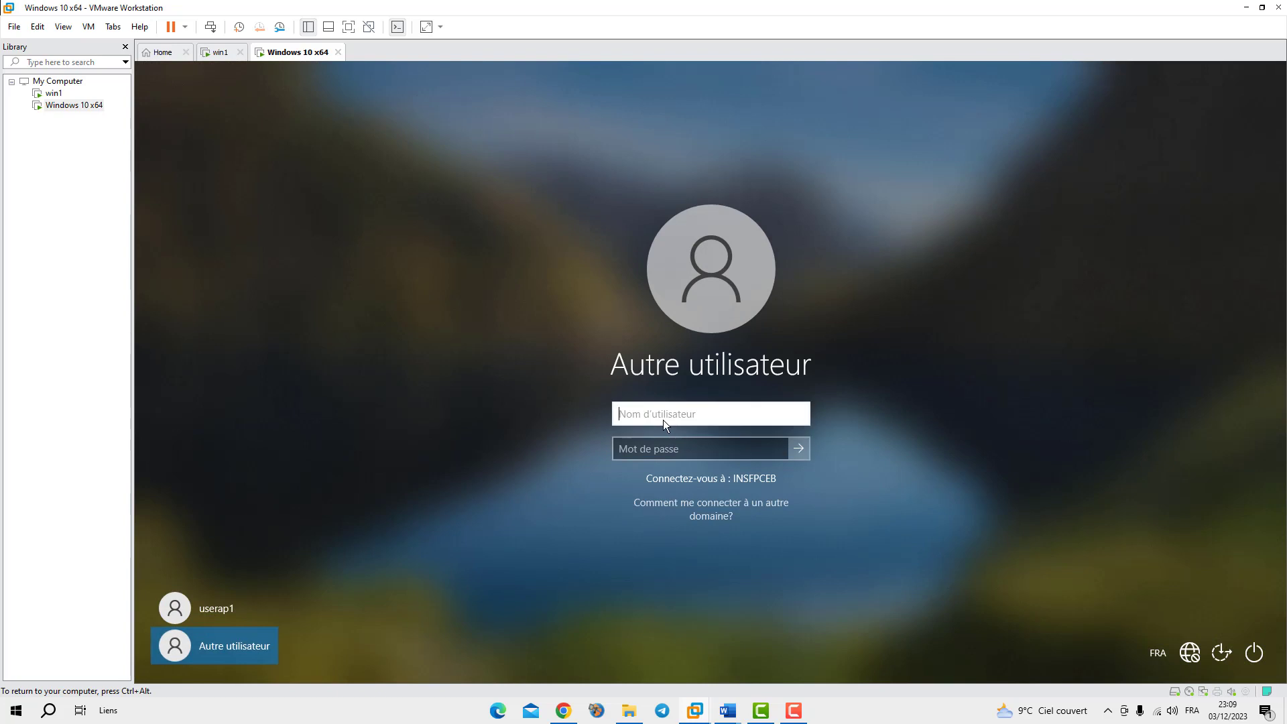
{"action": "type", "text": "userpr1"}
{"action": "left_click", "coordinate": [666, 448]}
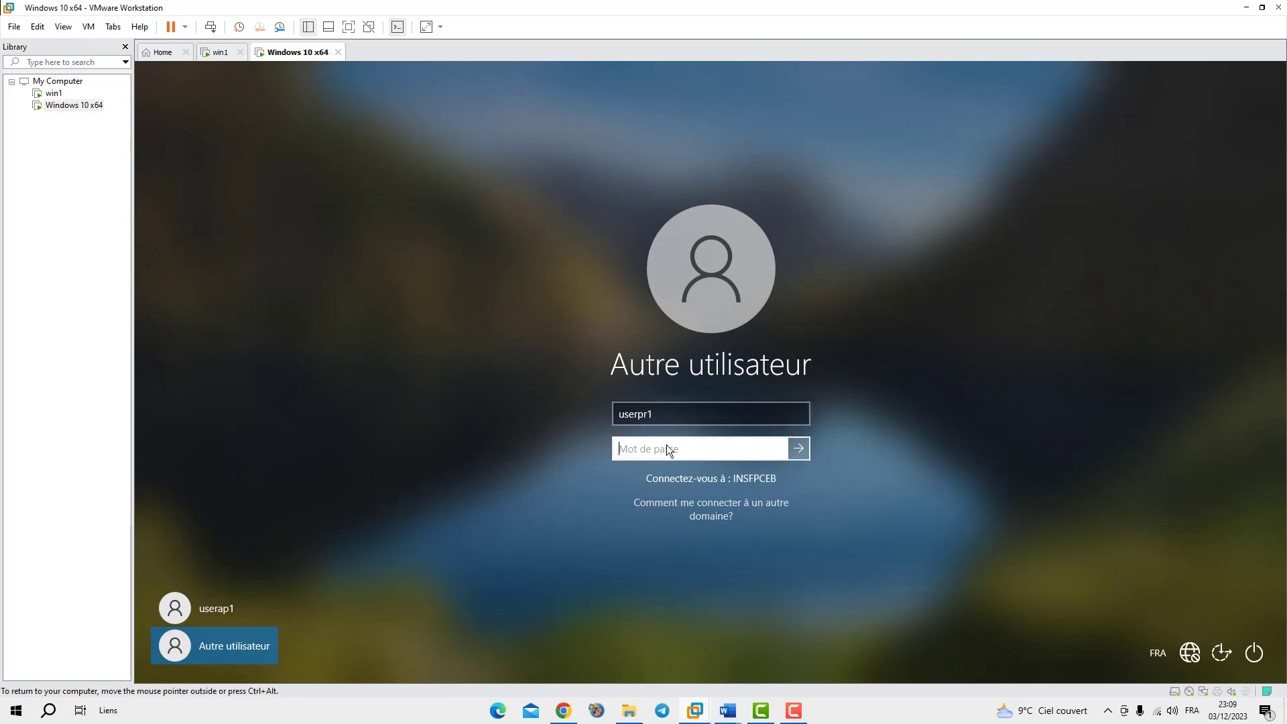
{"action": "type", "text": "•••••••••••"}
{"action": "left_click", "coordinate": [792, 448]}
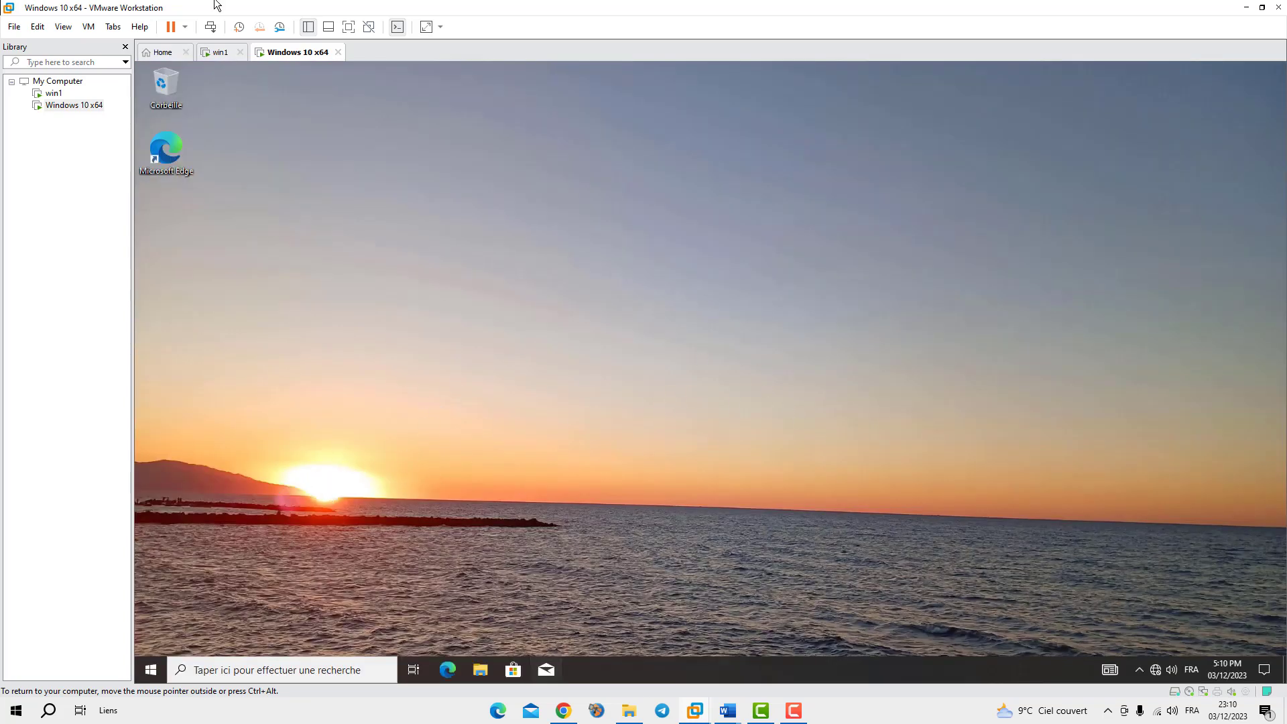
On win1, browse winserver1's FPresentielle share to check that couchsol.jpg is there, then close Explorer
{"action": "left_click", "coordinate": [221, 53]}
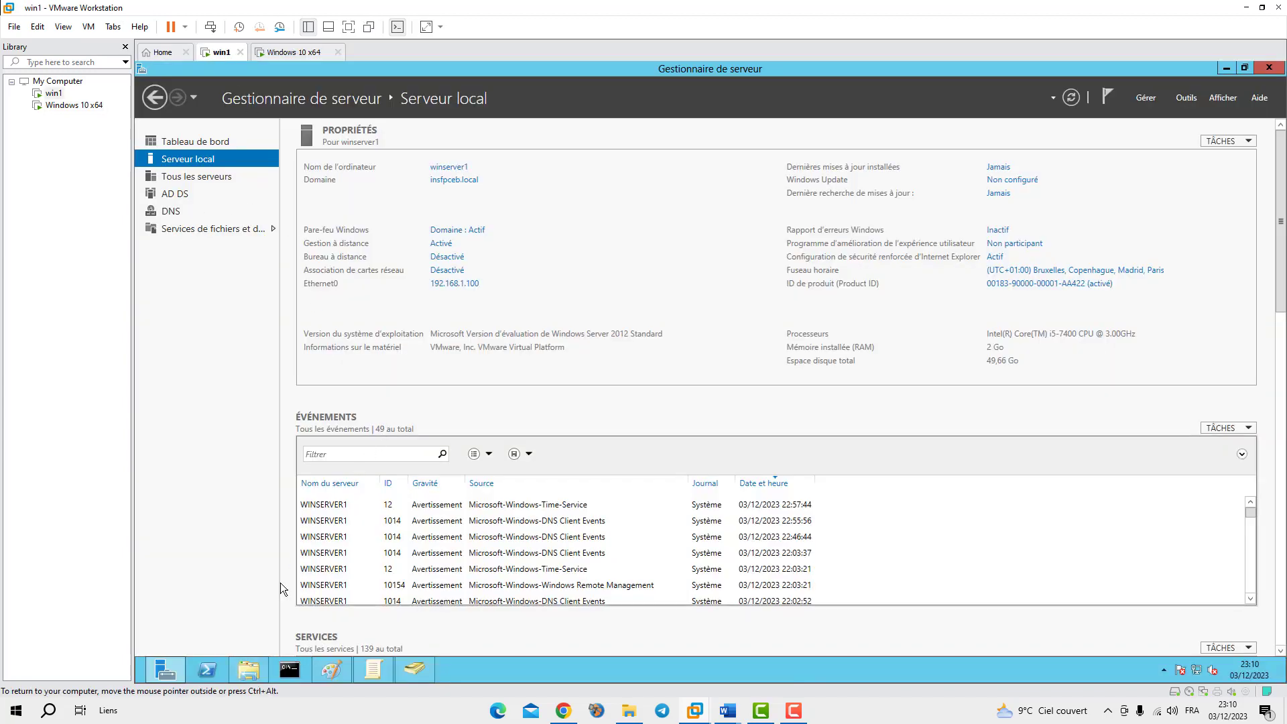
{"action": "left_click", "coordinate": [246, 671]}
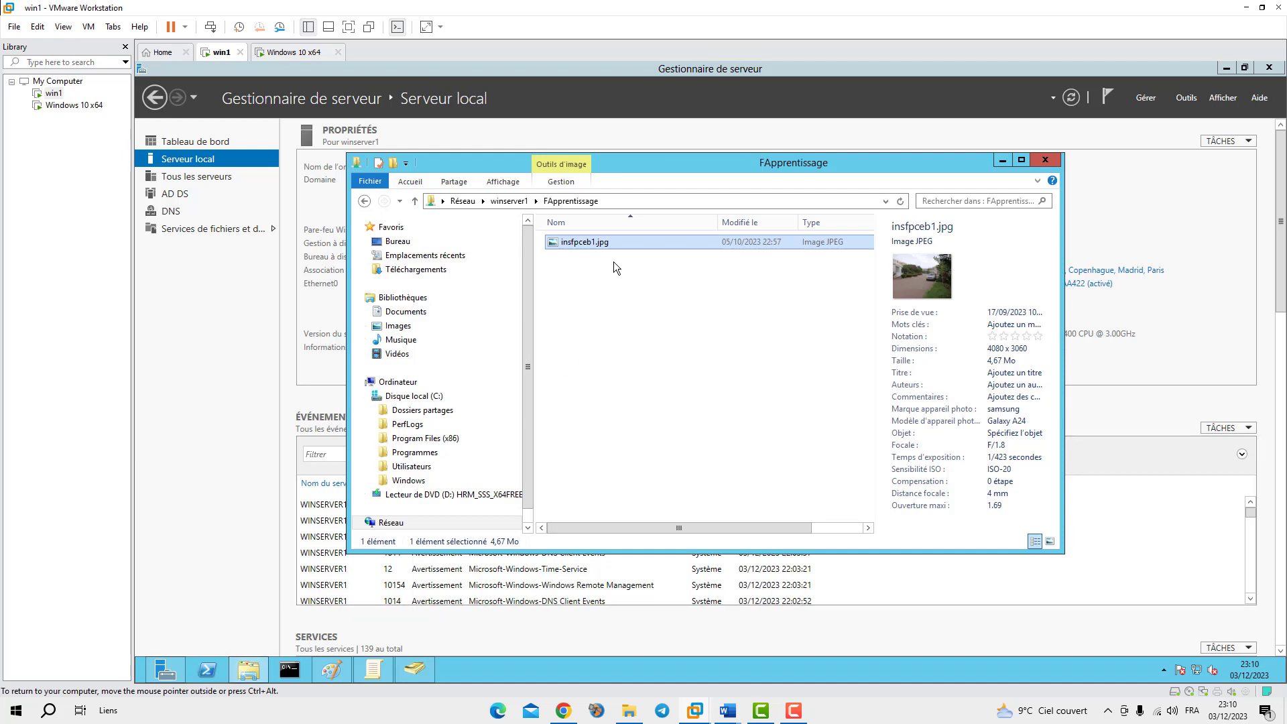
{"action": "left_click", "coordinate": [505, 202]}
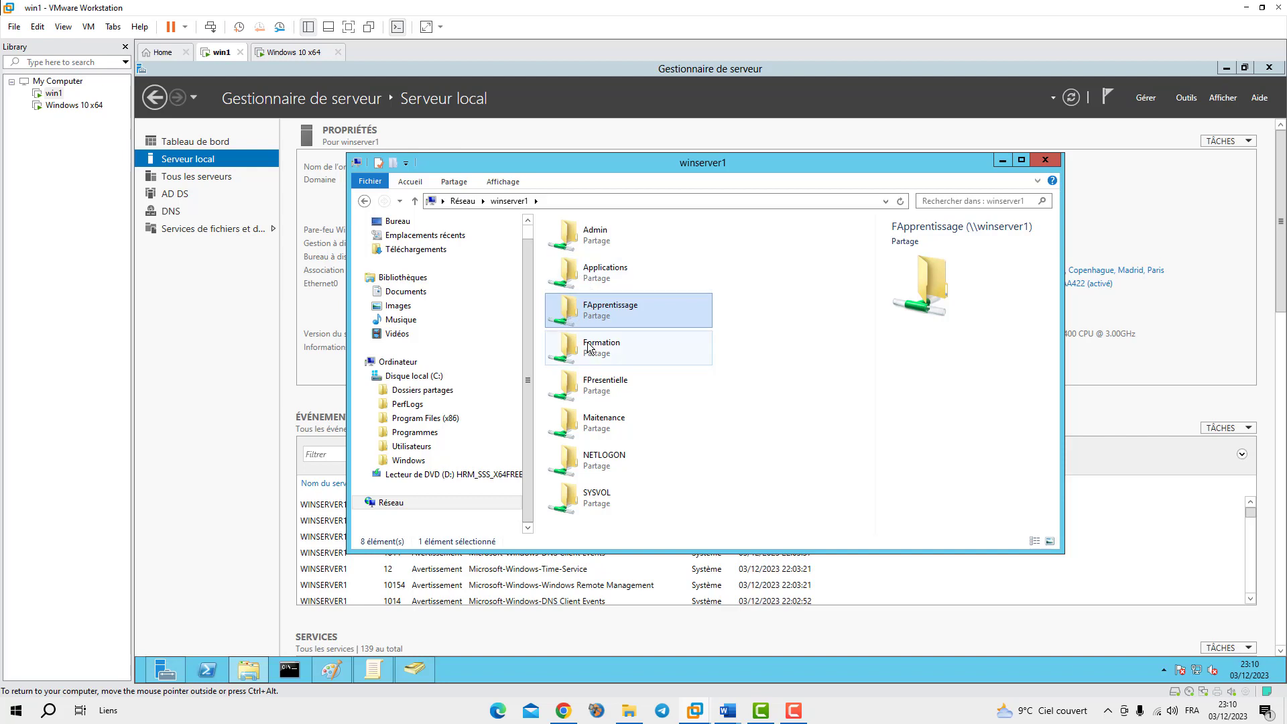
{"action": "double_click", "coordinate": [573, 391]}
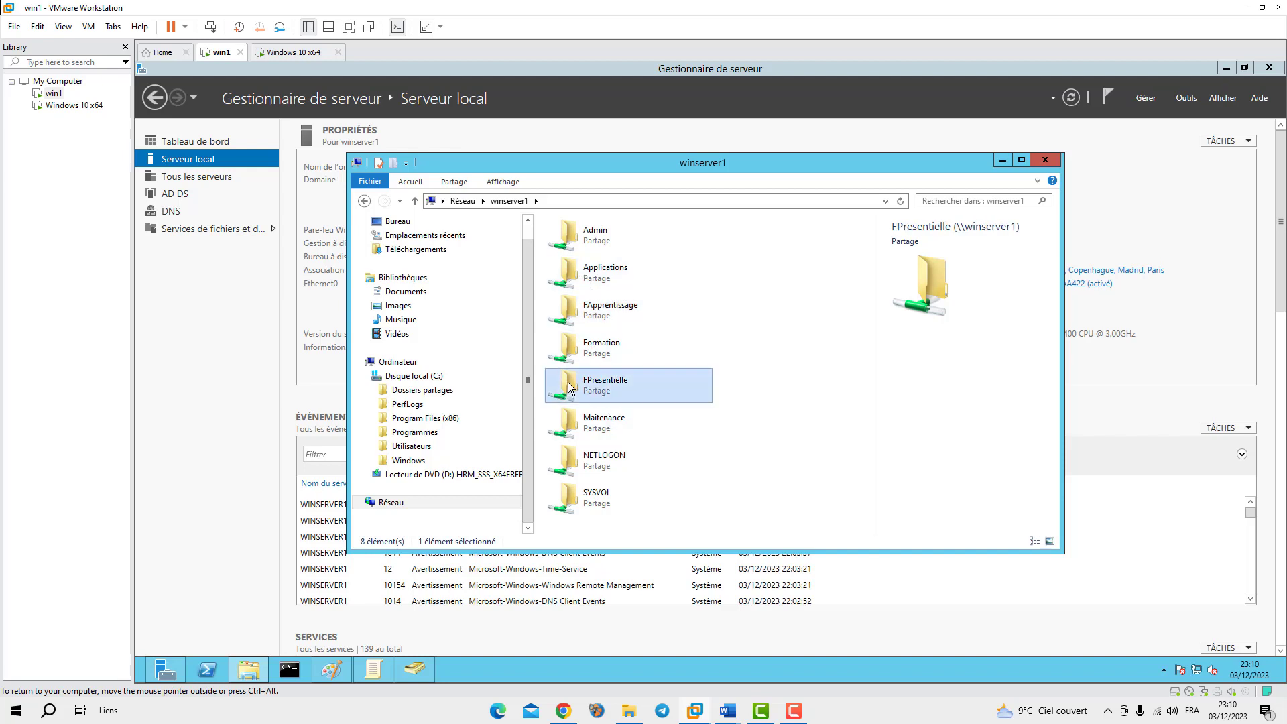
{"action": "left_click", "coordinate": [570, 248]}
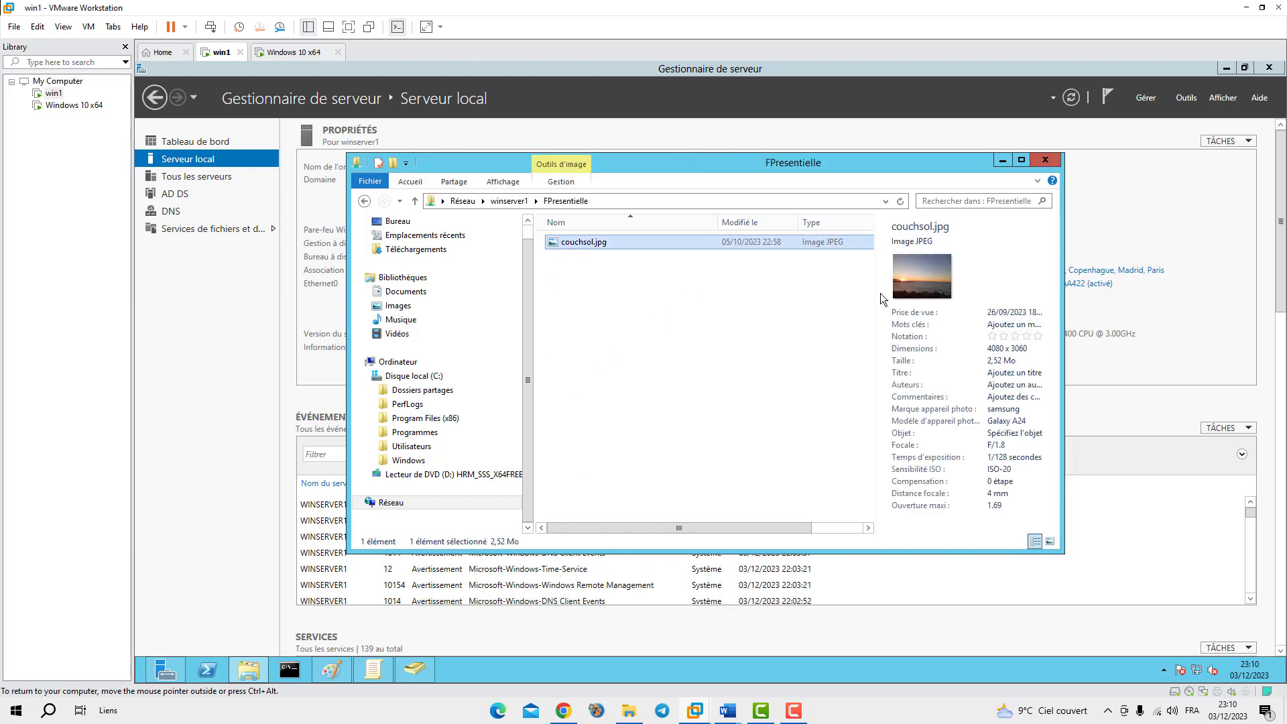
{"action": "left_click", "coordinate": [1045, 160]}
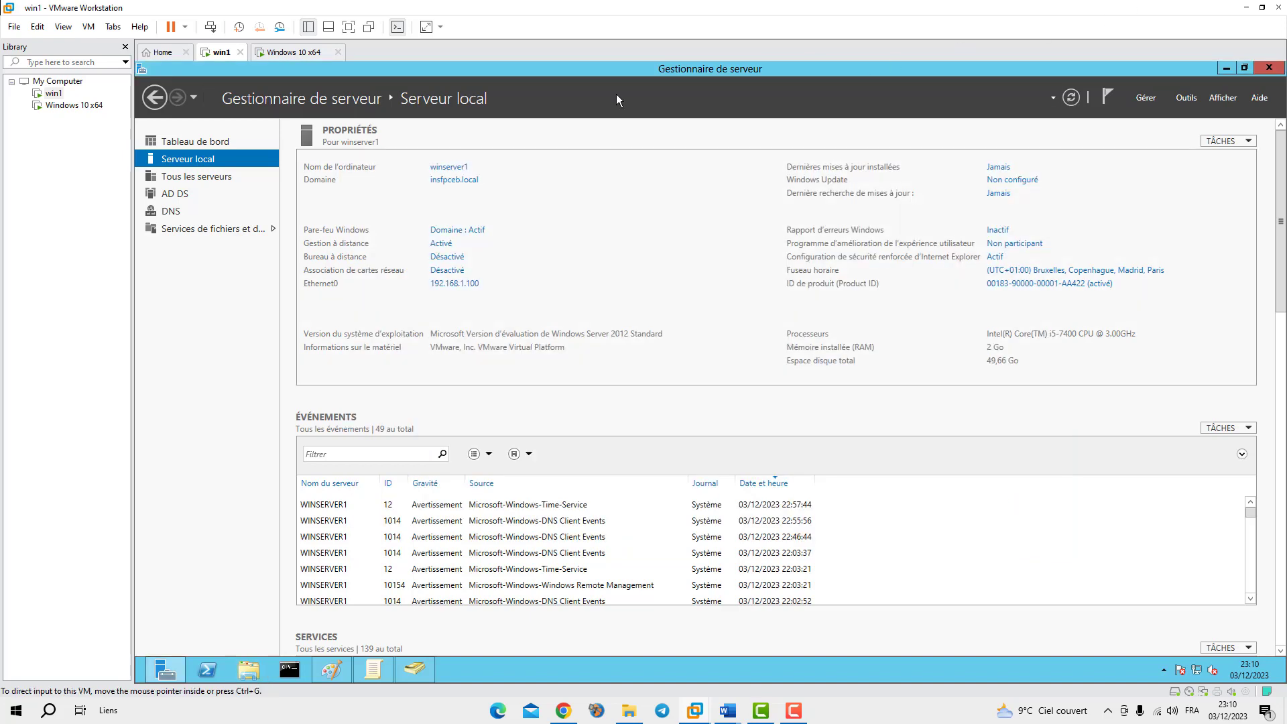
Switch back to the Windows 10 x64 client VM and view its couchsol.jpg sunset desktop wallpaper
{"action": "left_click", "coordinate": [290, 53]}
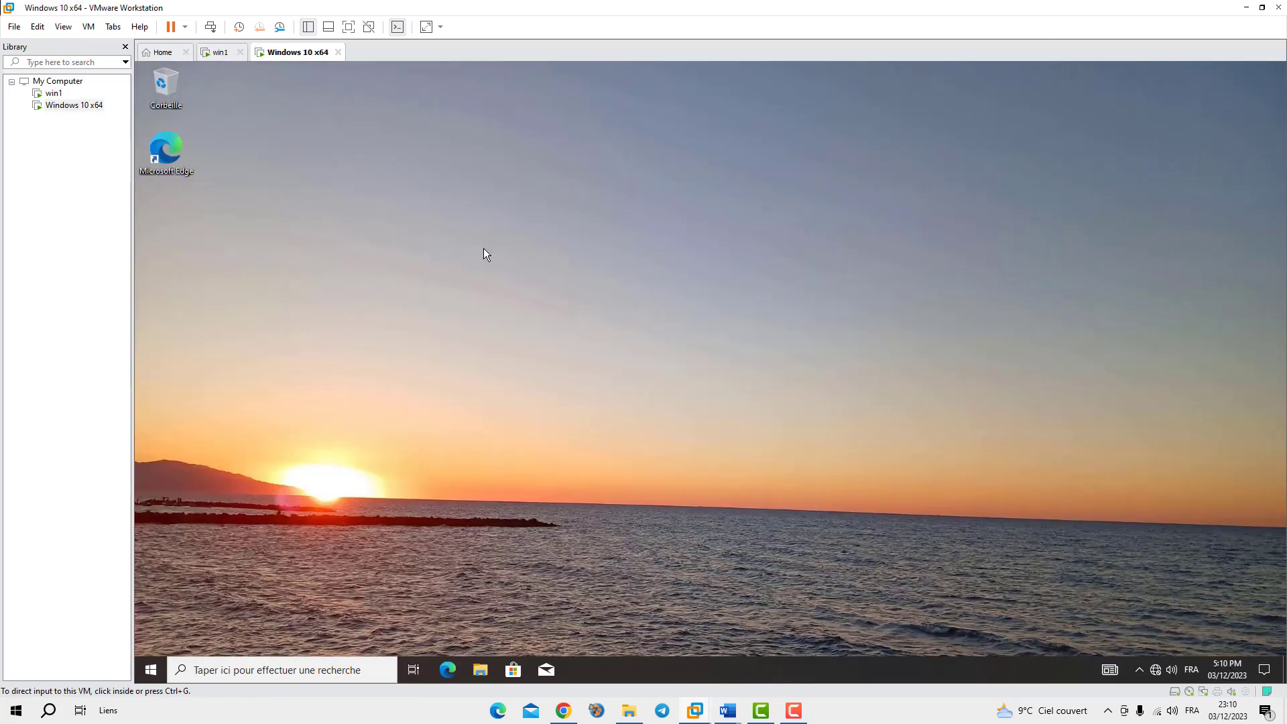
{"action": "left_click", "coordinate": [453, 434]}
{"action": "left_click", "coordinate": [760, 711]}
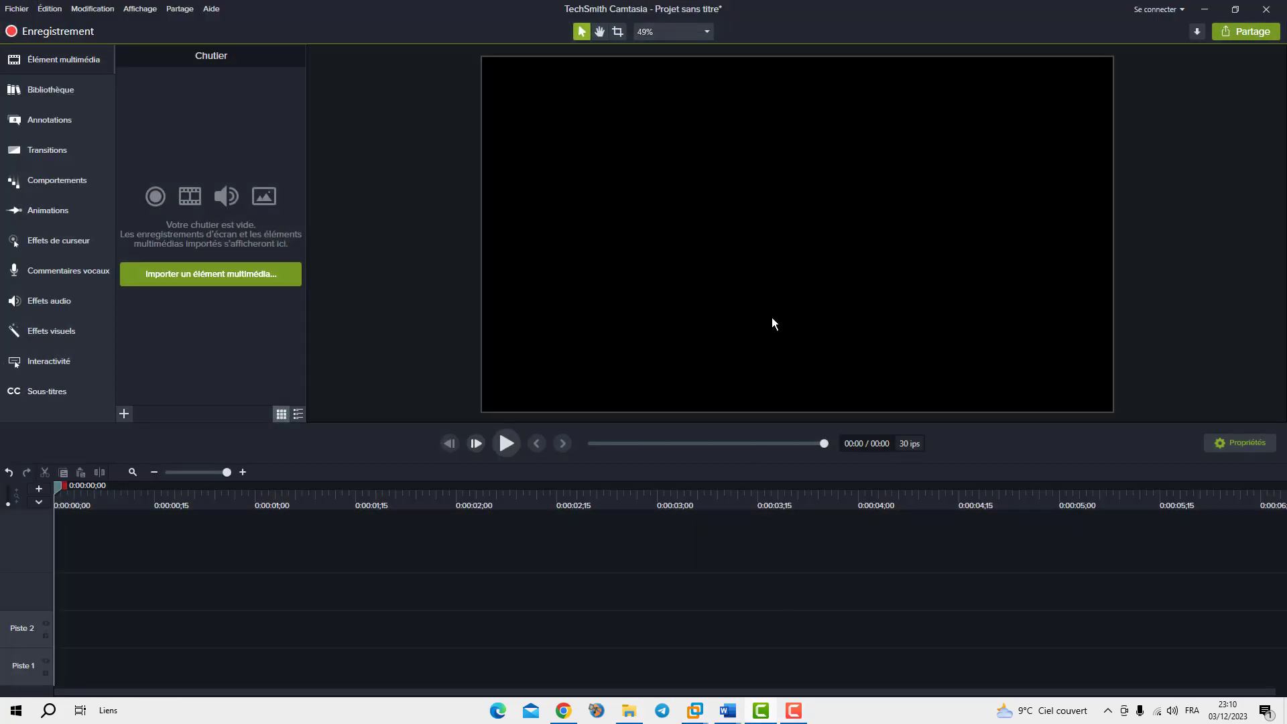
{"action": "left_click", "coordinate": [760, 710]}
{"action": "left_click", "coordinate": [800, 716]}
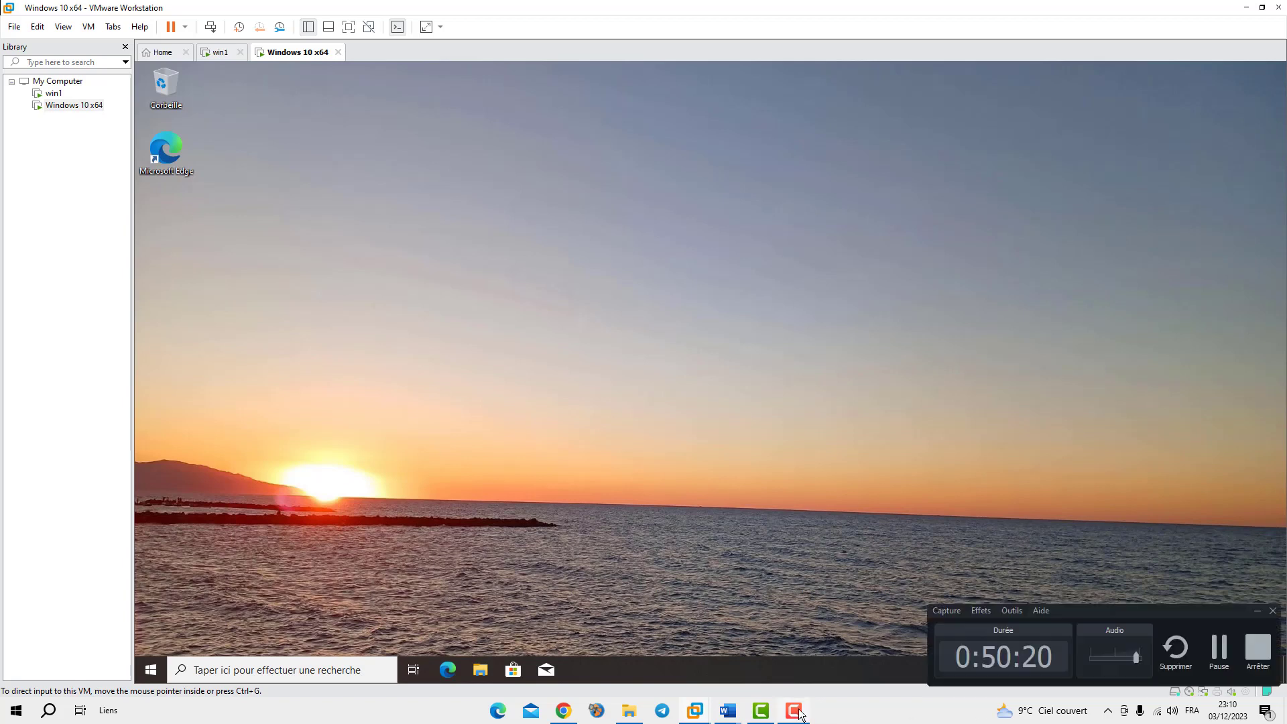